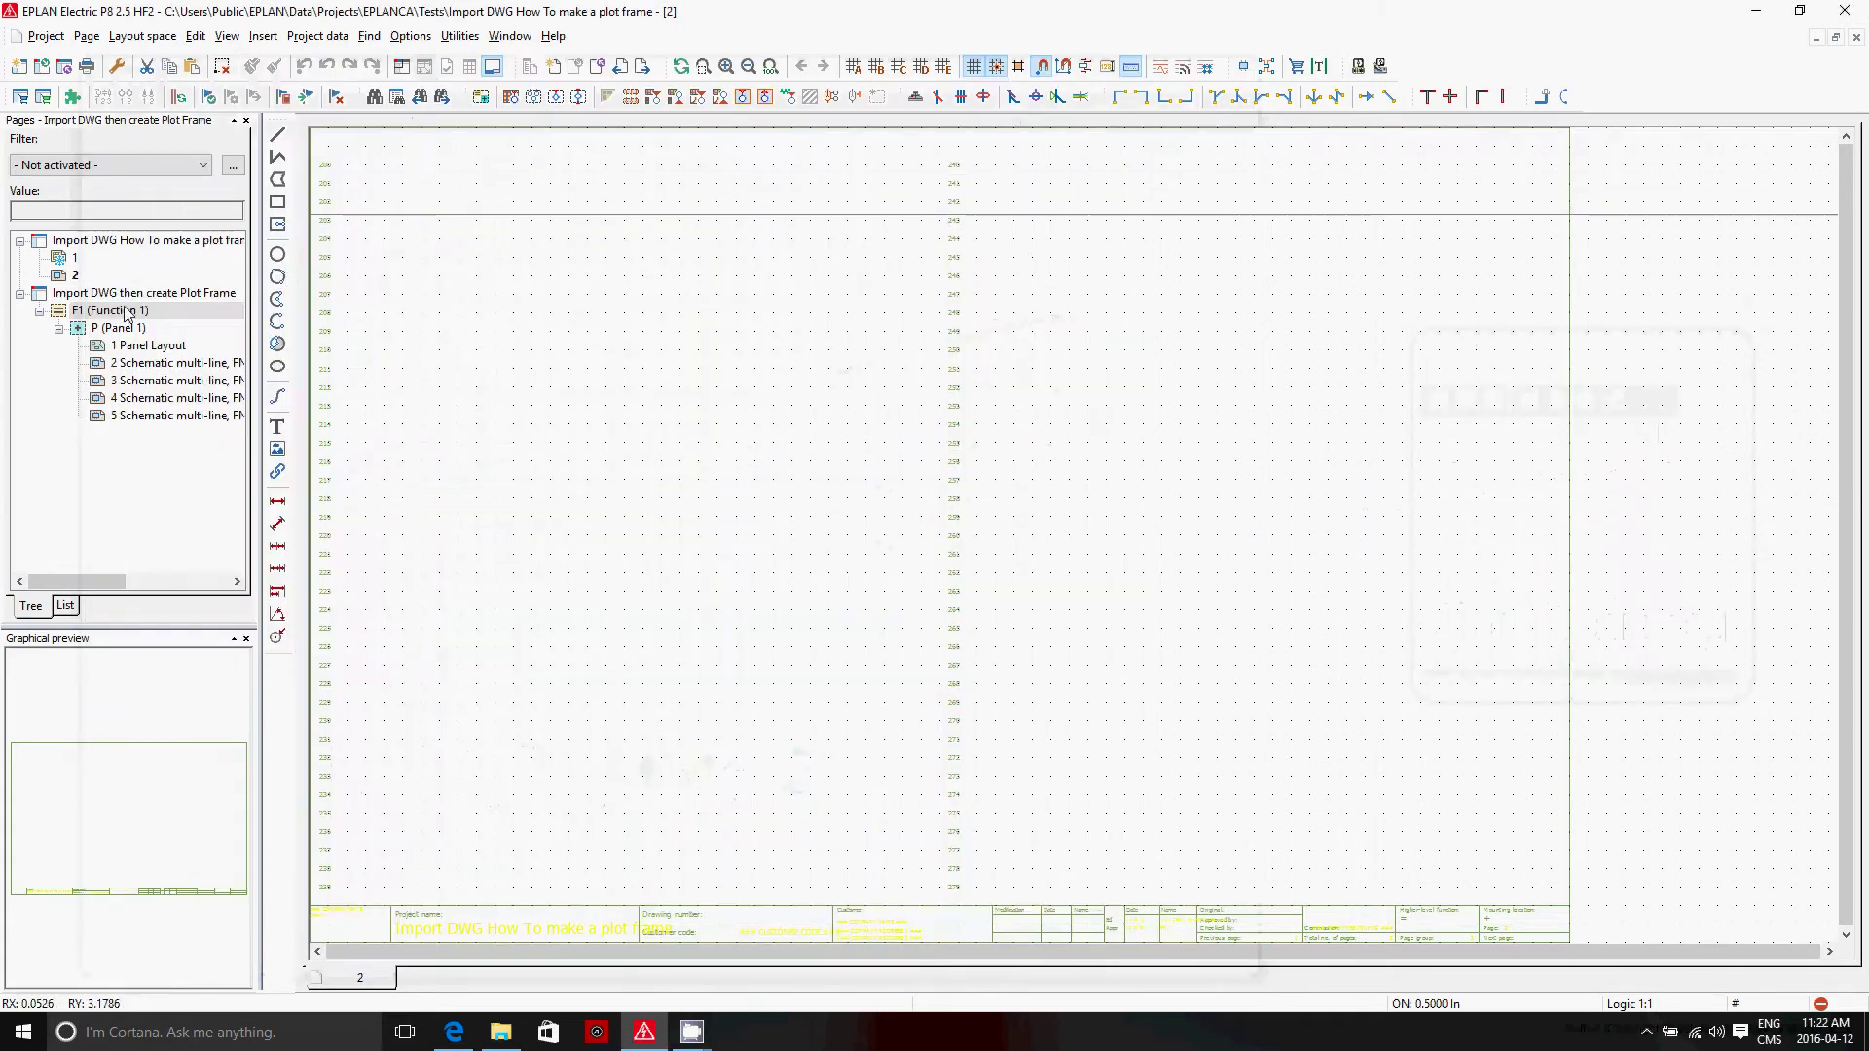
Select the Import DWG then create Plot Frame project and bring up the Page > Import options.
{"action": "left_click", "coordinate": [130, 293]}
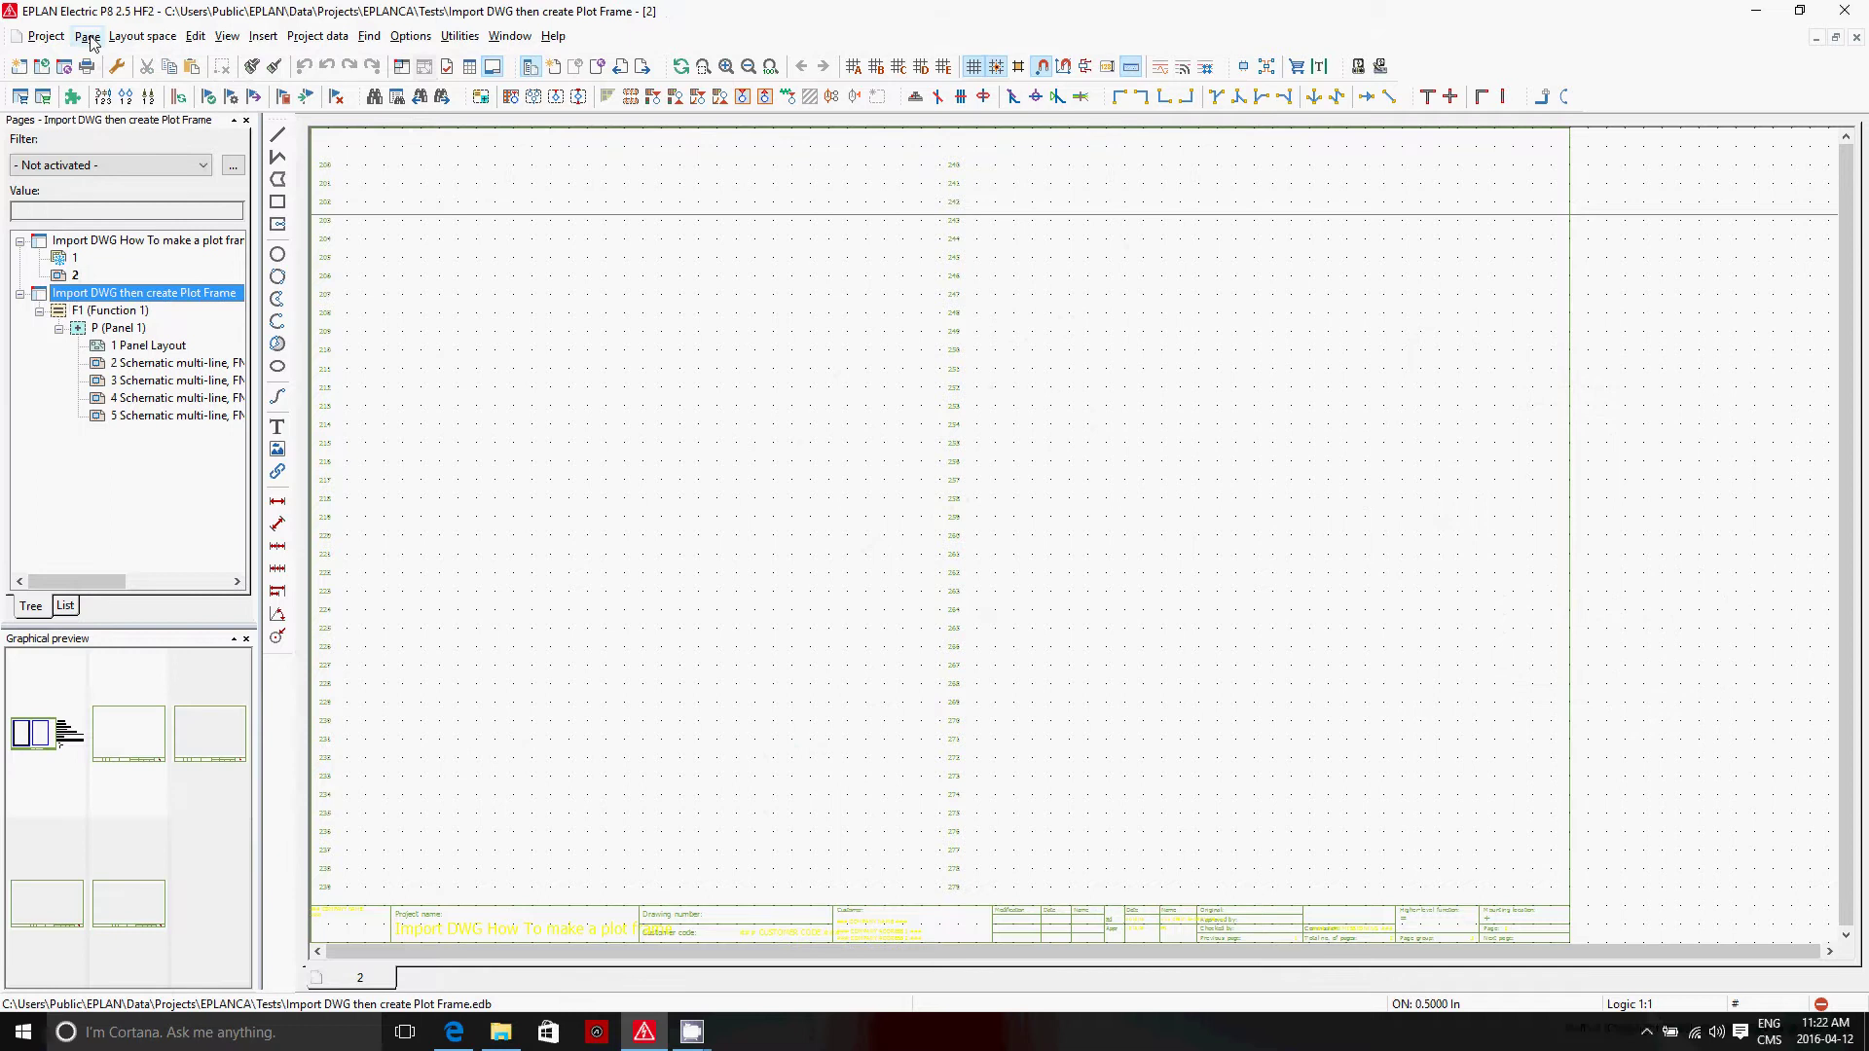
{"action": "left_click", "coordinate": [264, 36]}
{"action": "mouse_move", "coordinate": [322, 146]}
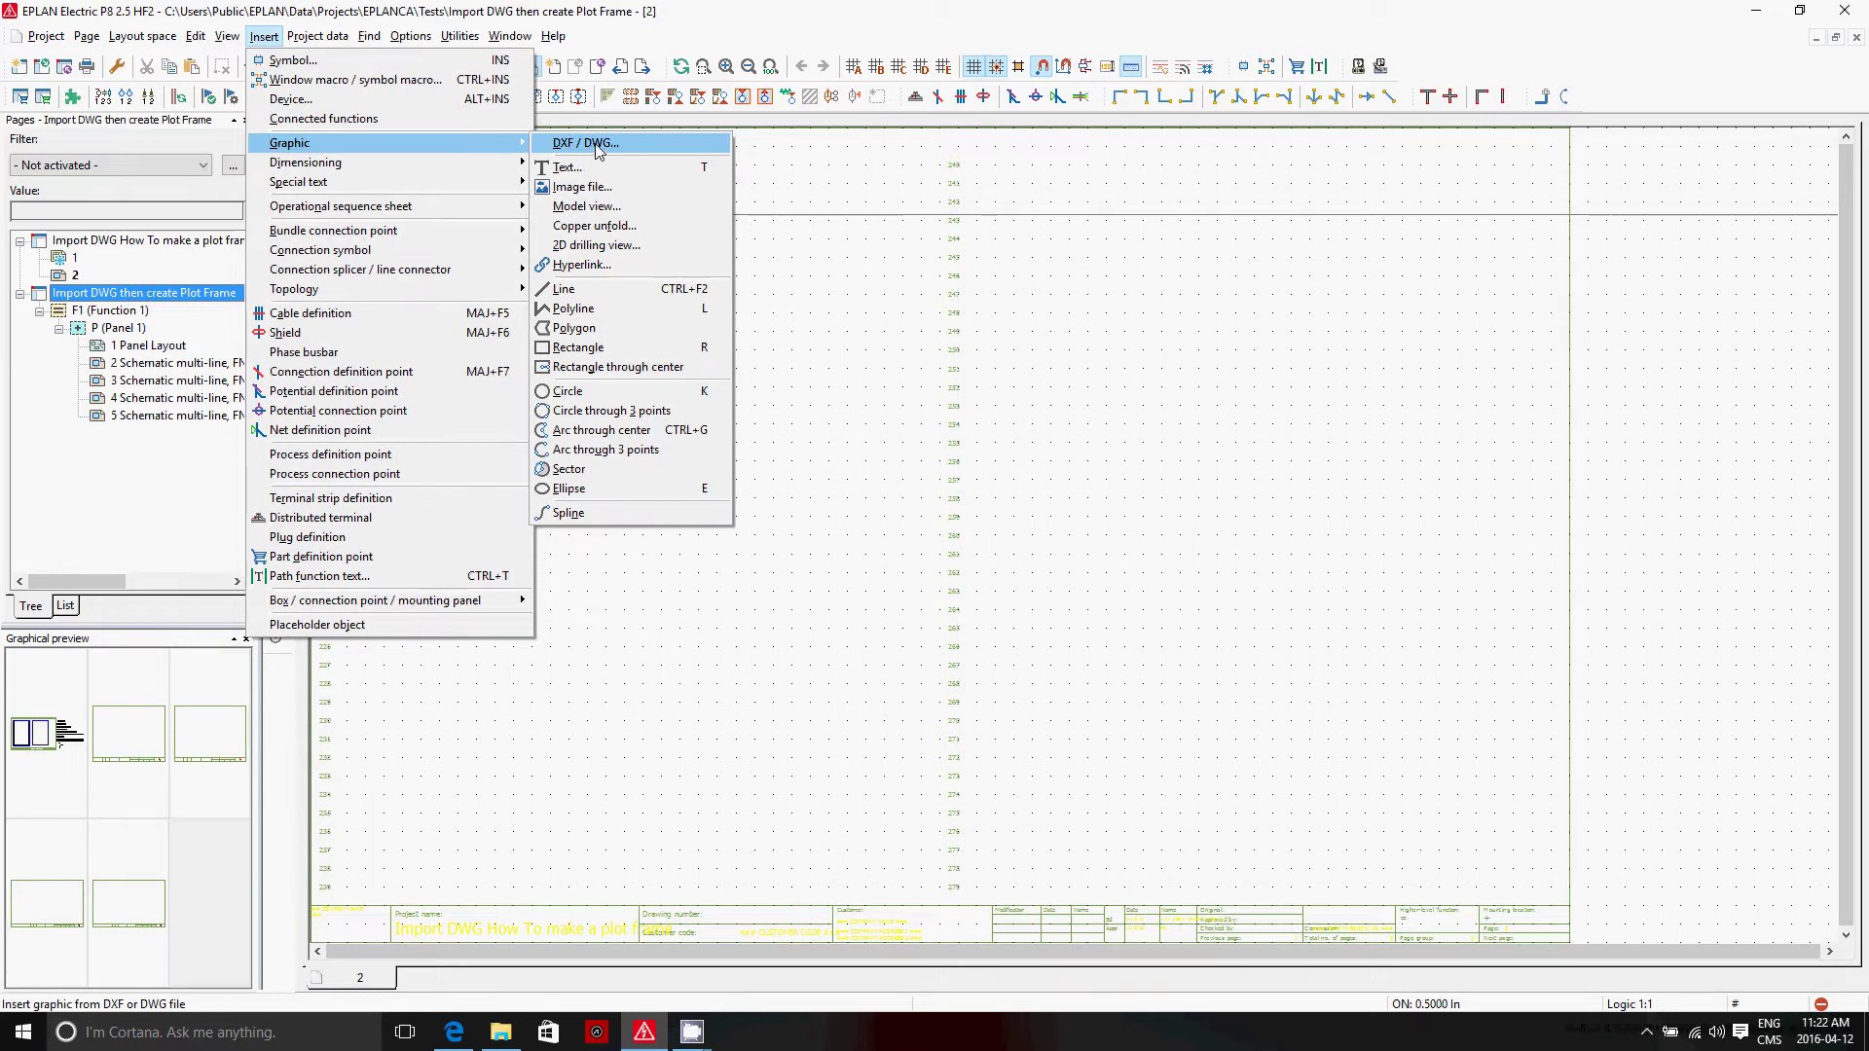
{"action": "mouse_move", "coordinate": [103, 39]}
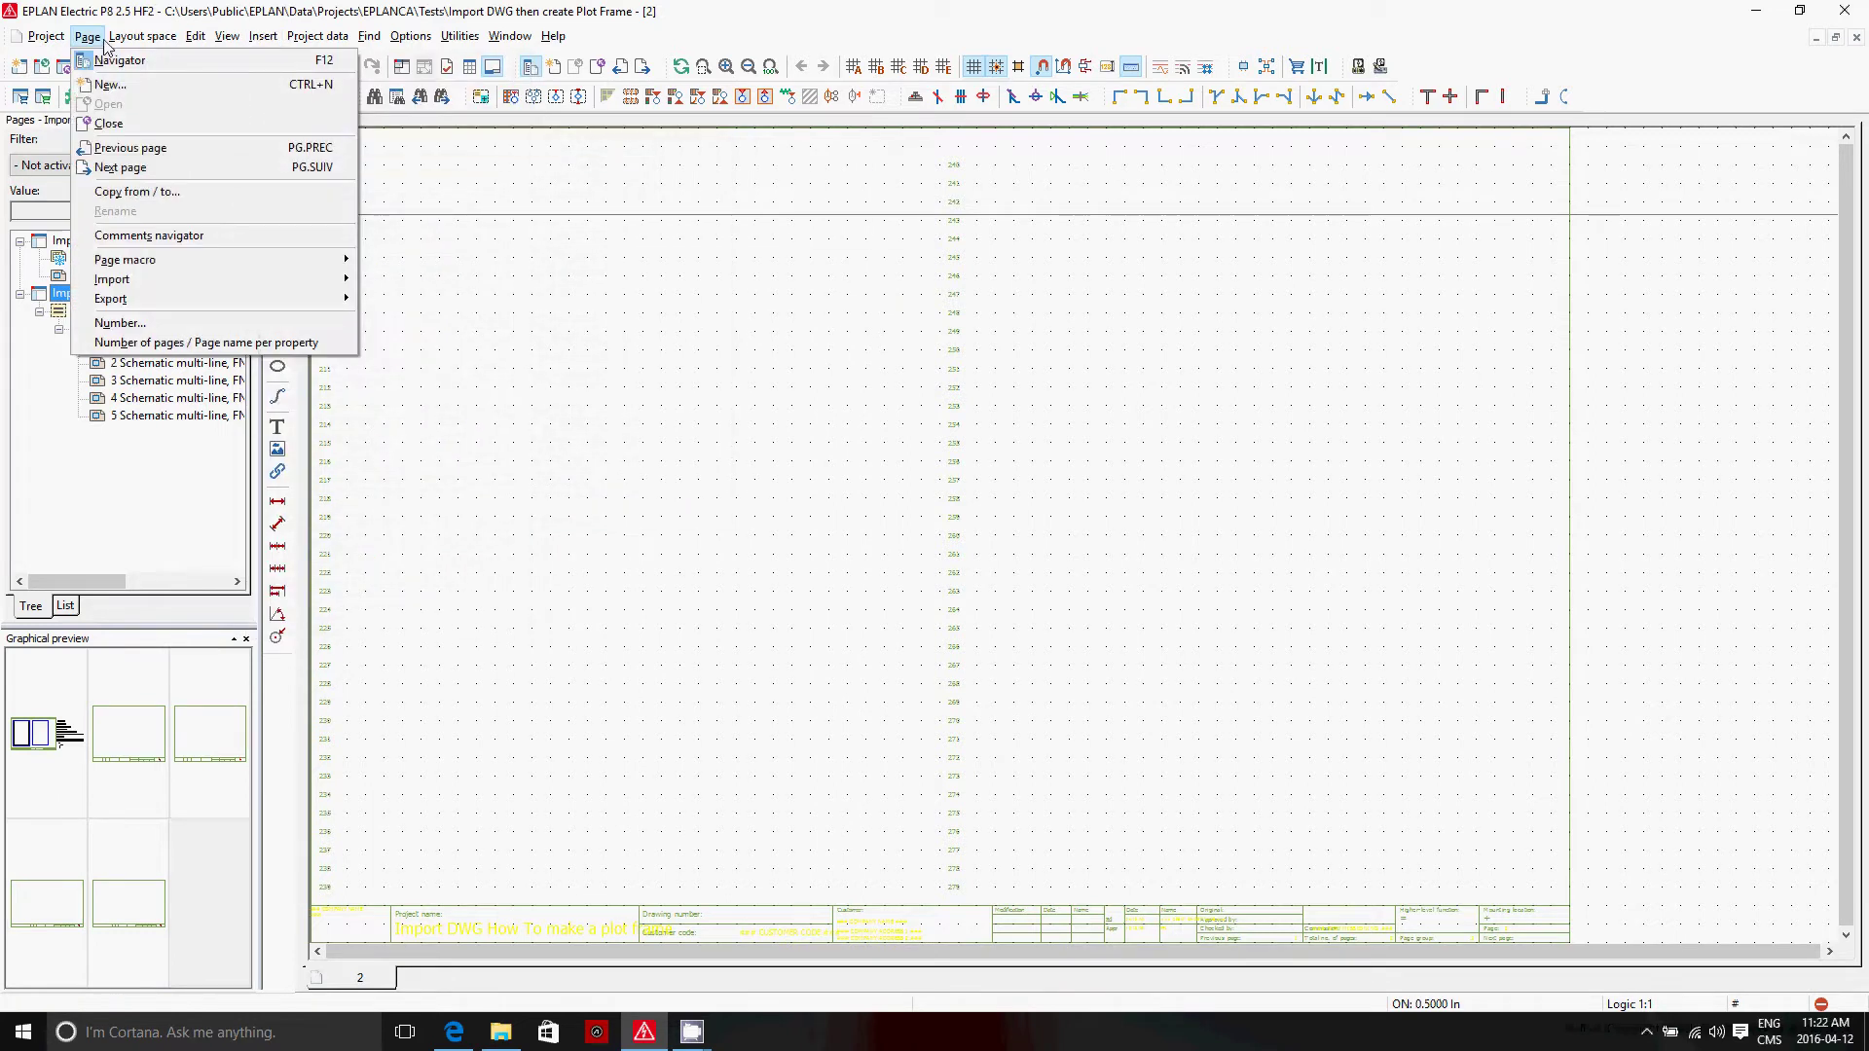
{"action": "mouse_move", "coordinate": [187, 281]}
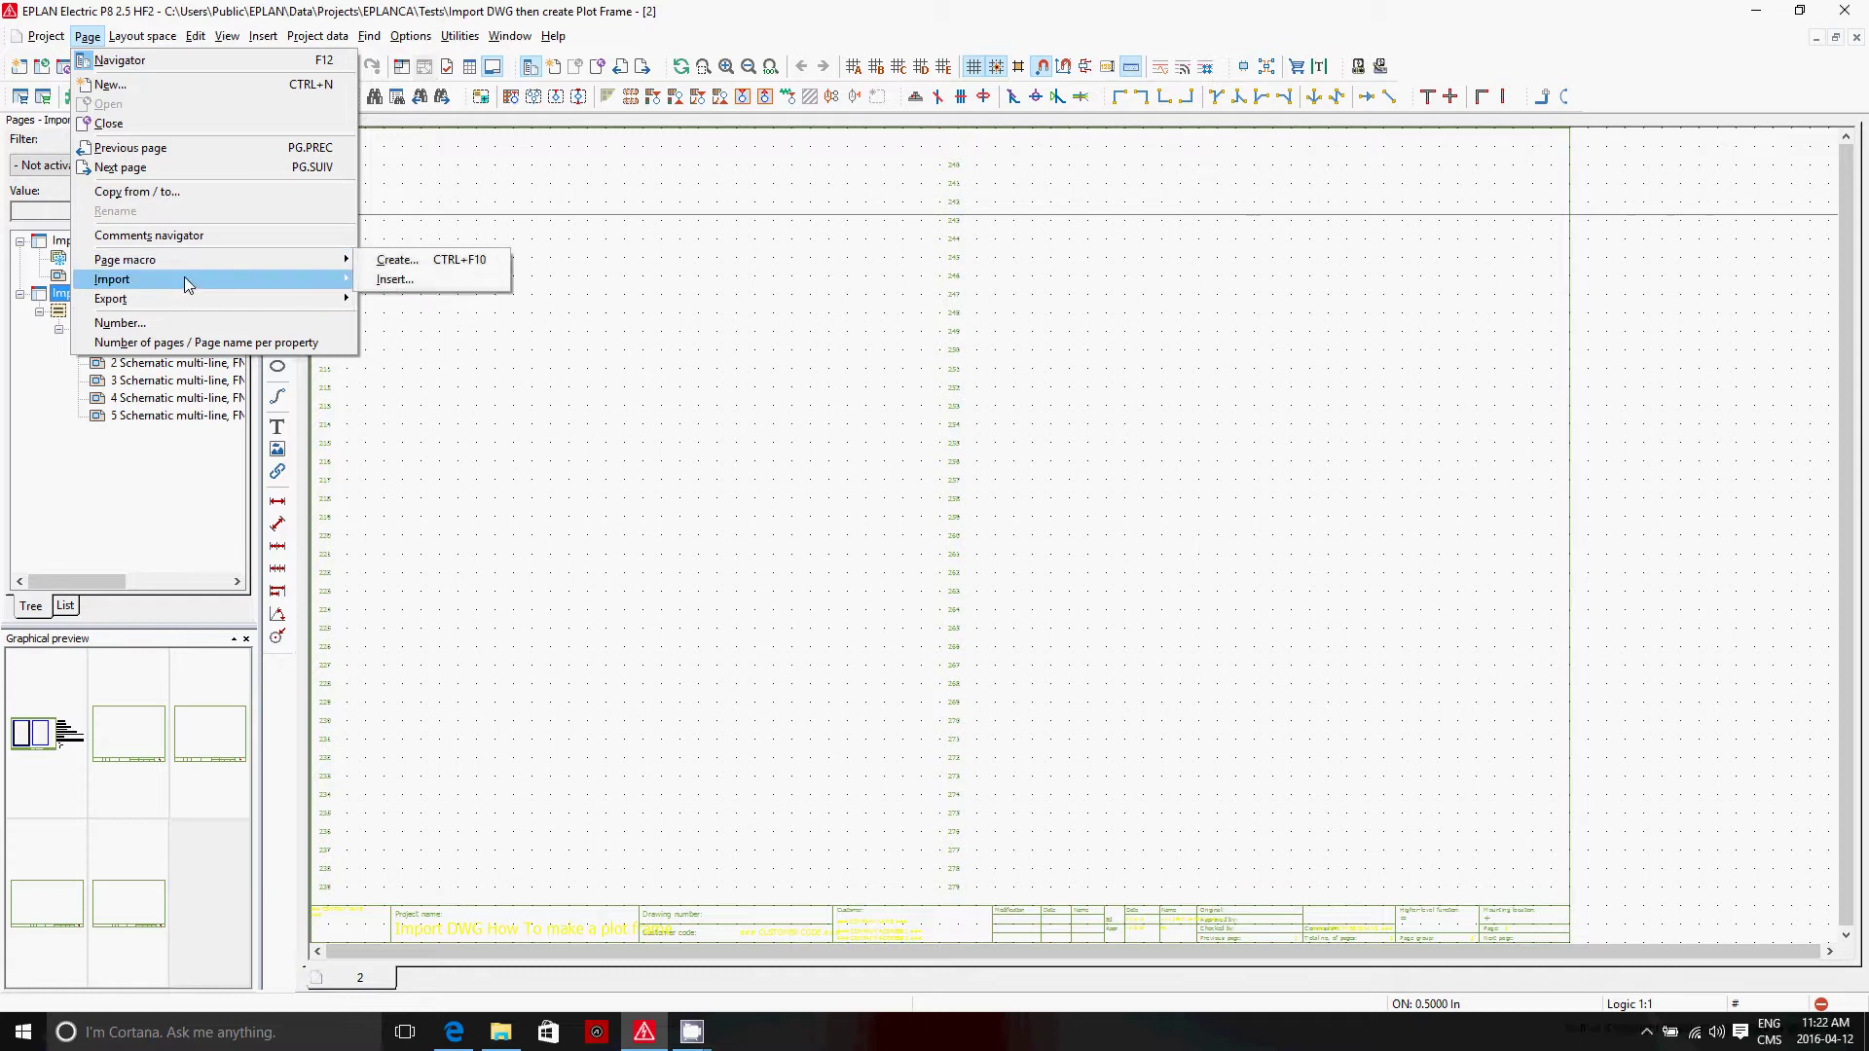
{"action": "left_click", "coordinate": [385, 278]}
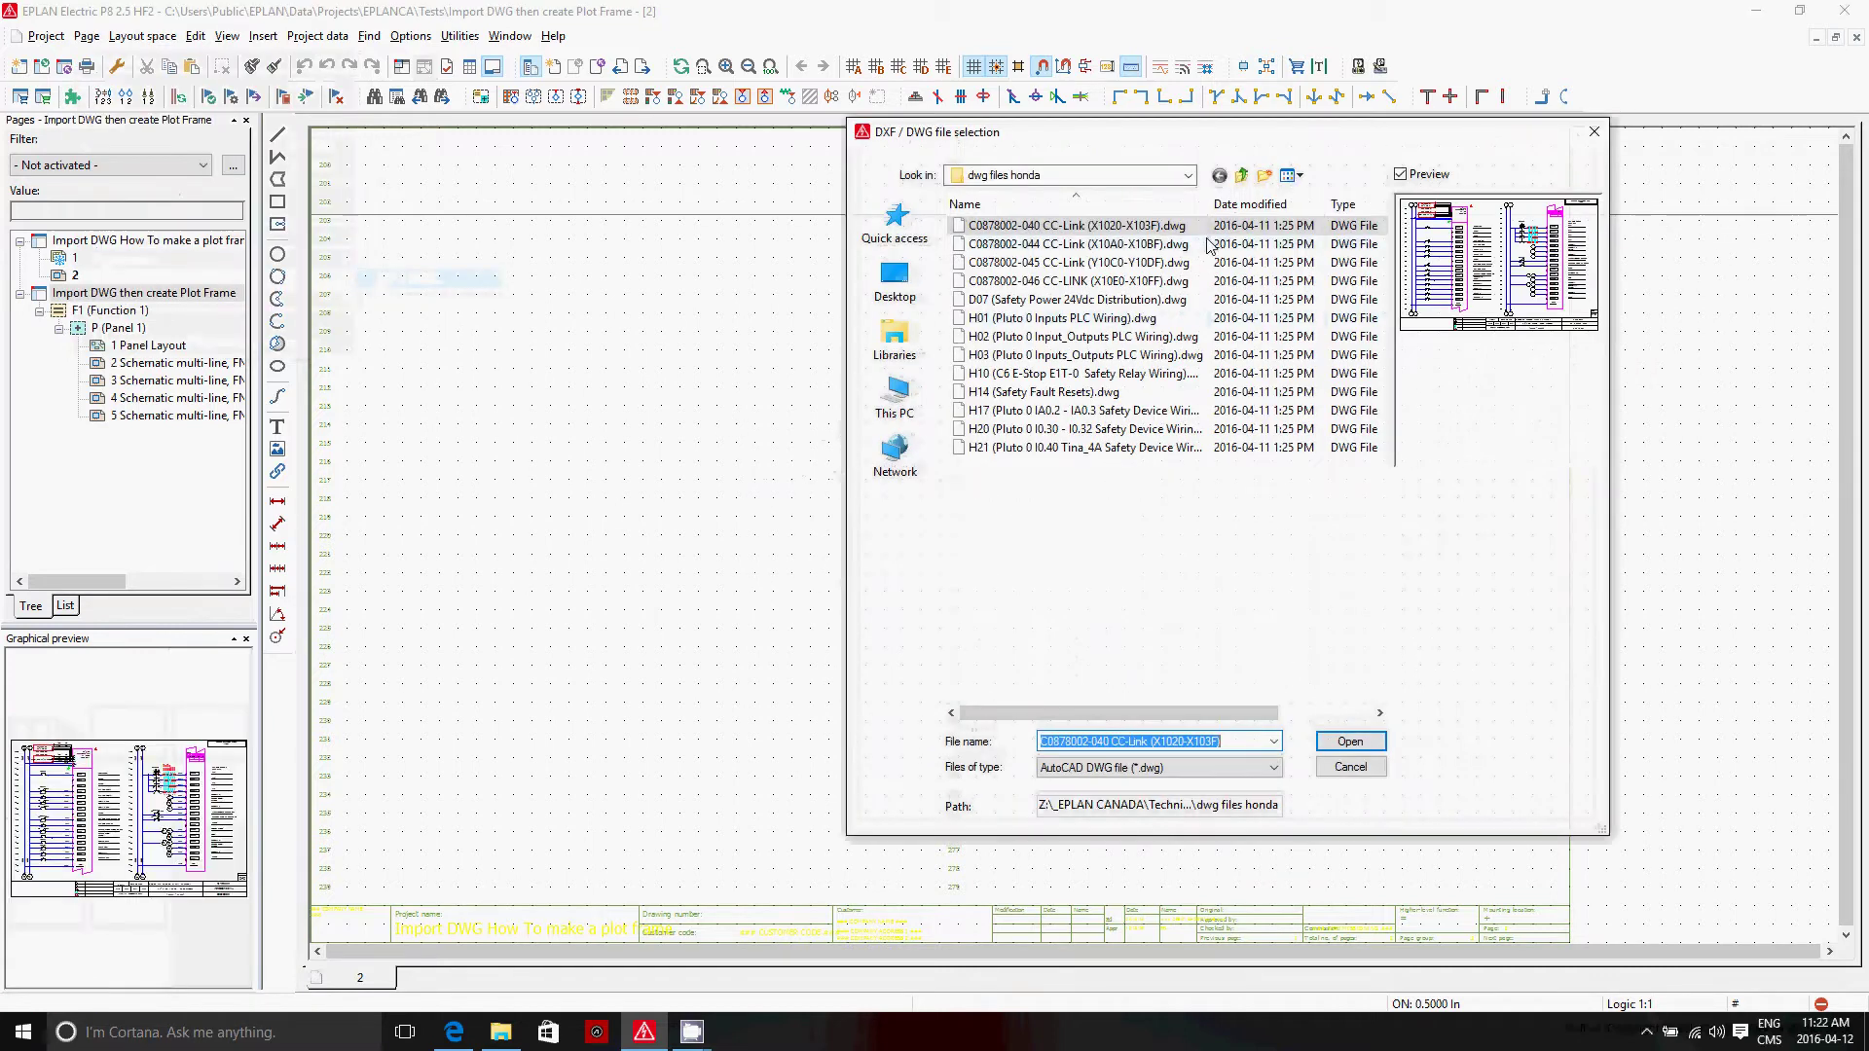
{"action": "left_click", "coordinate": [1350, 741]}
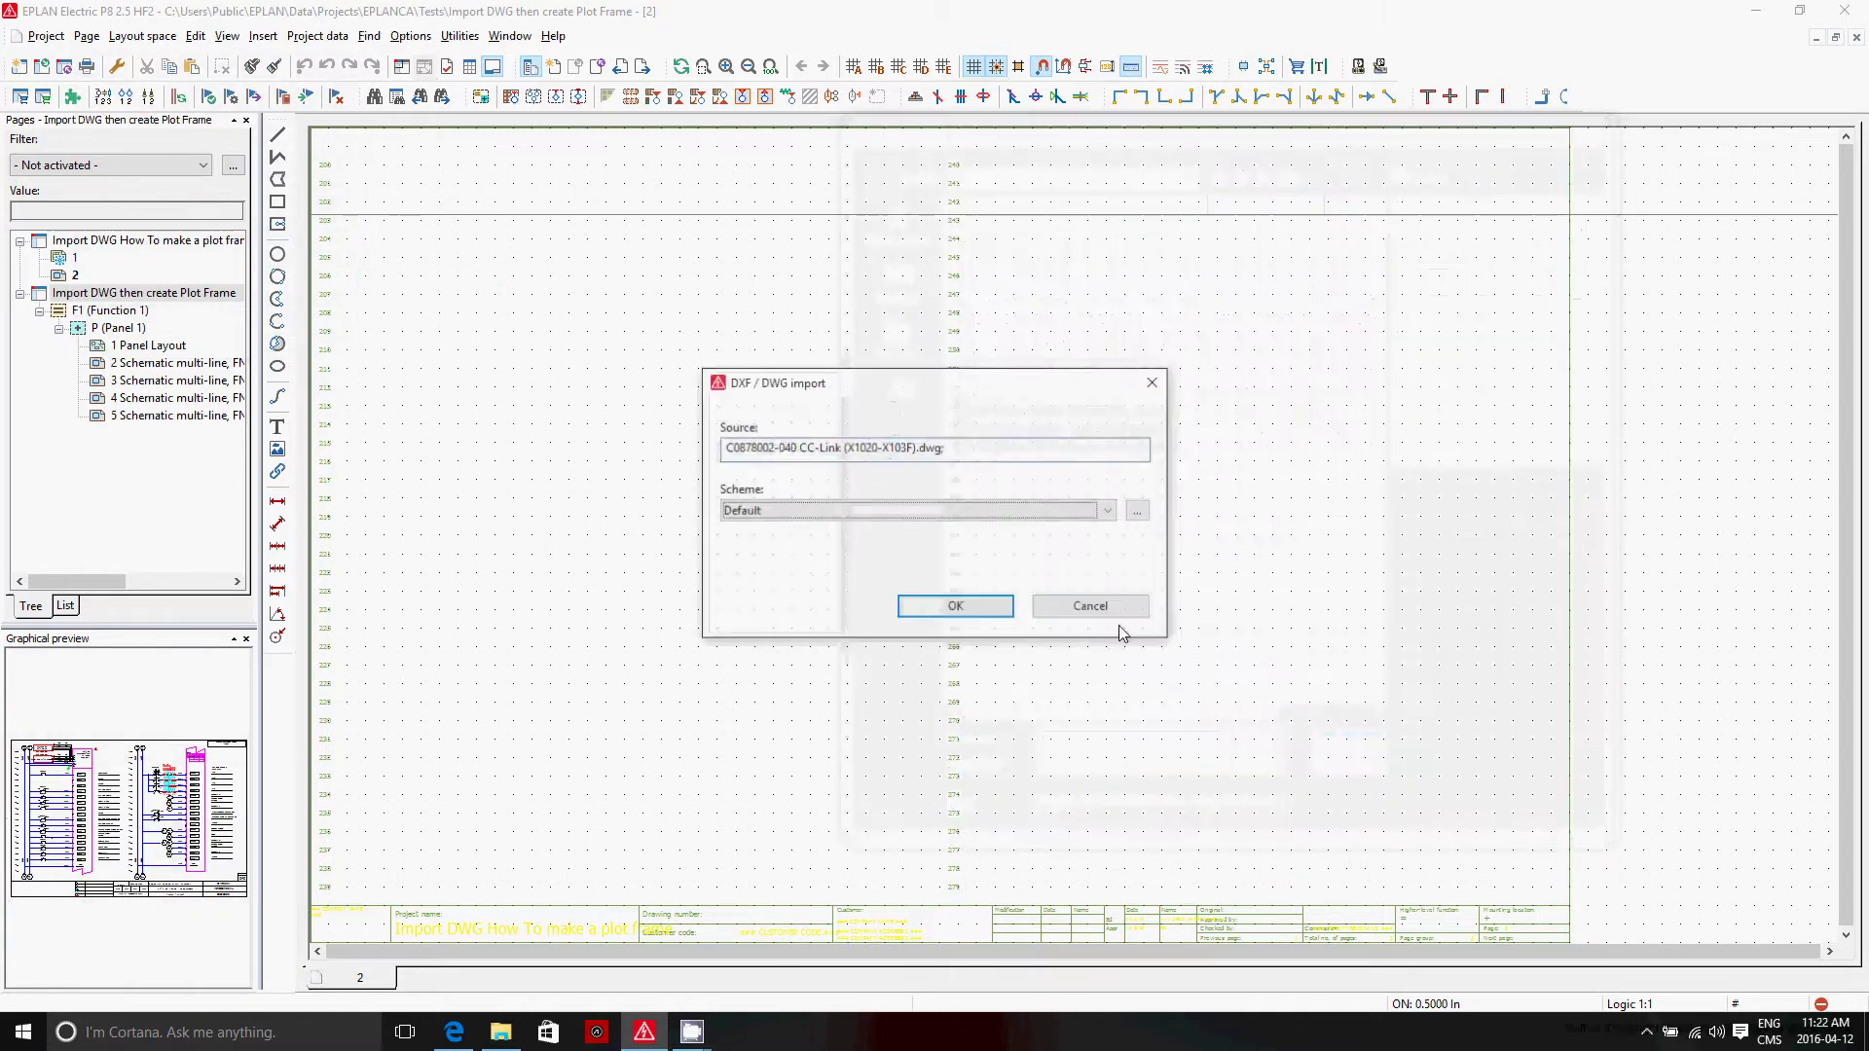
{"action": "left_click", "coordinate": [976, 615]}
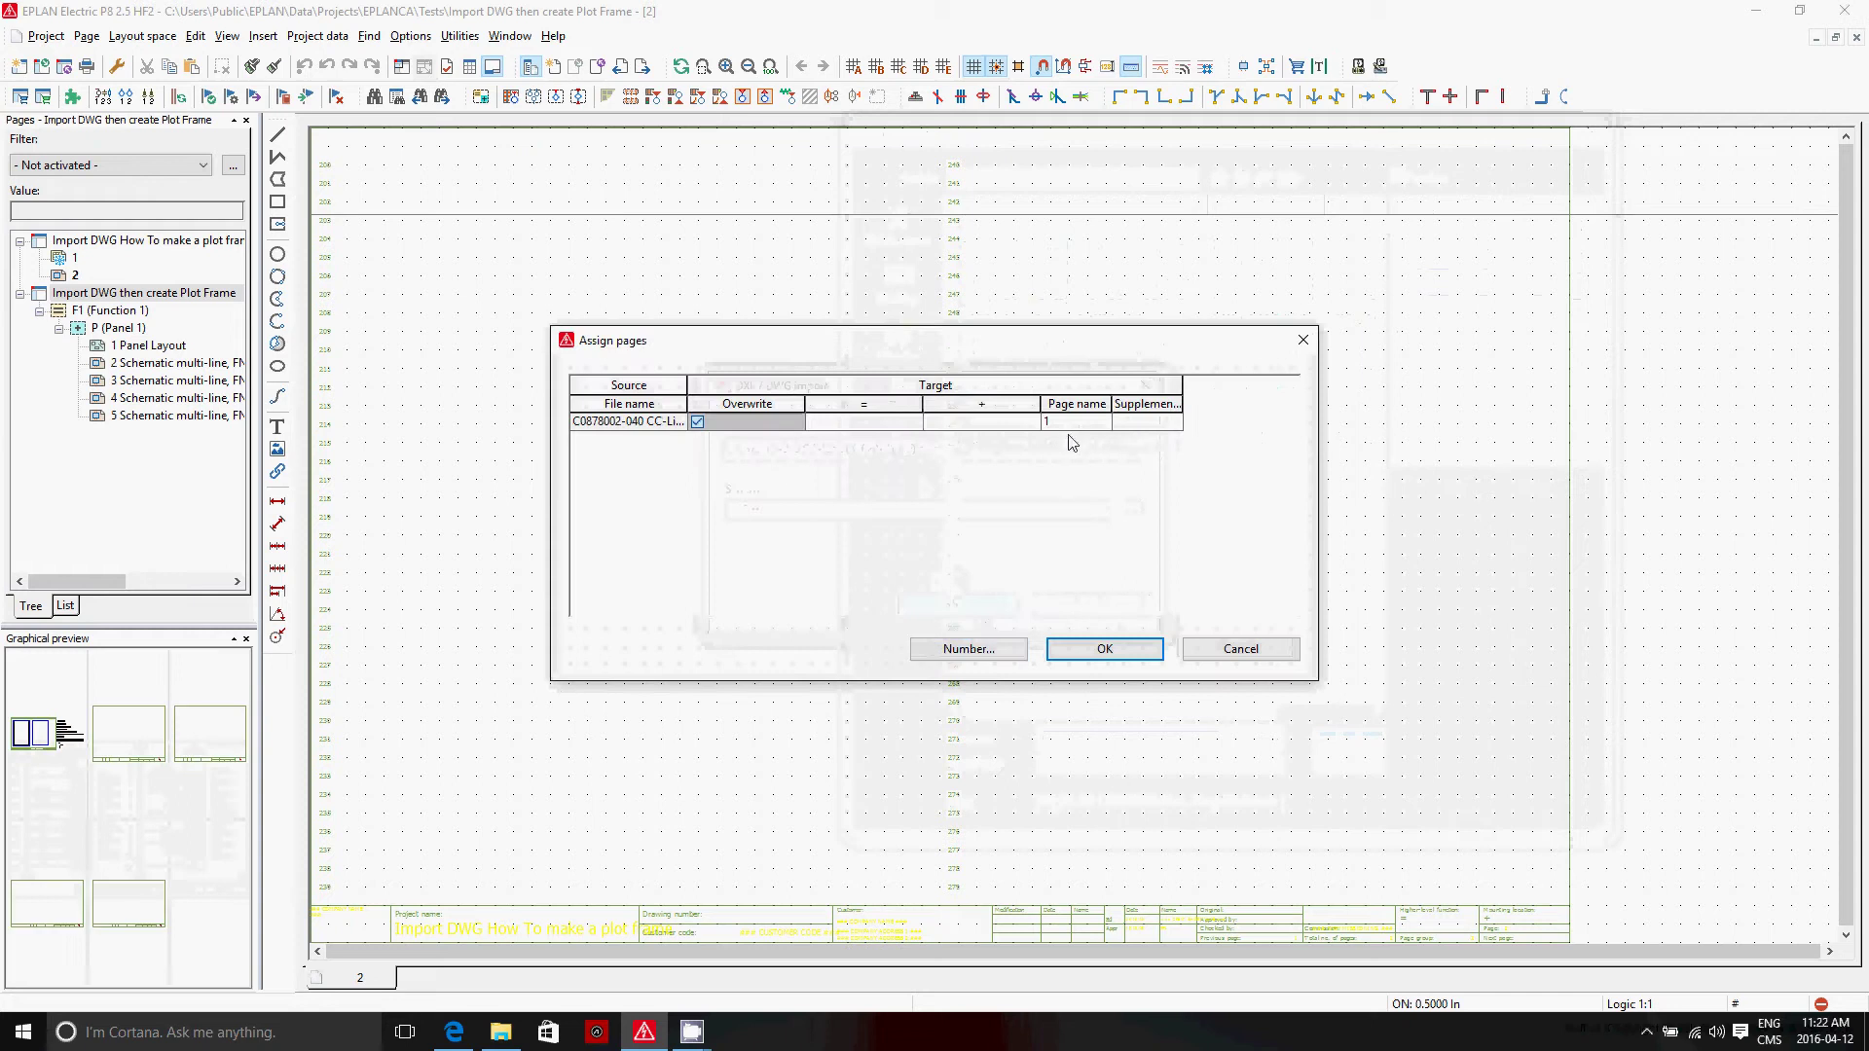
{"action": "left_click", "coordinate": [1099, 647]}
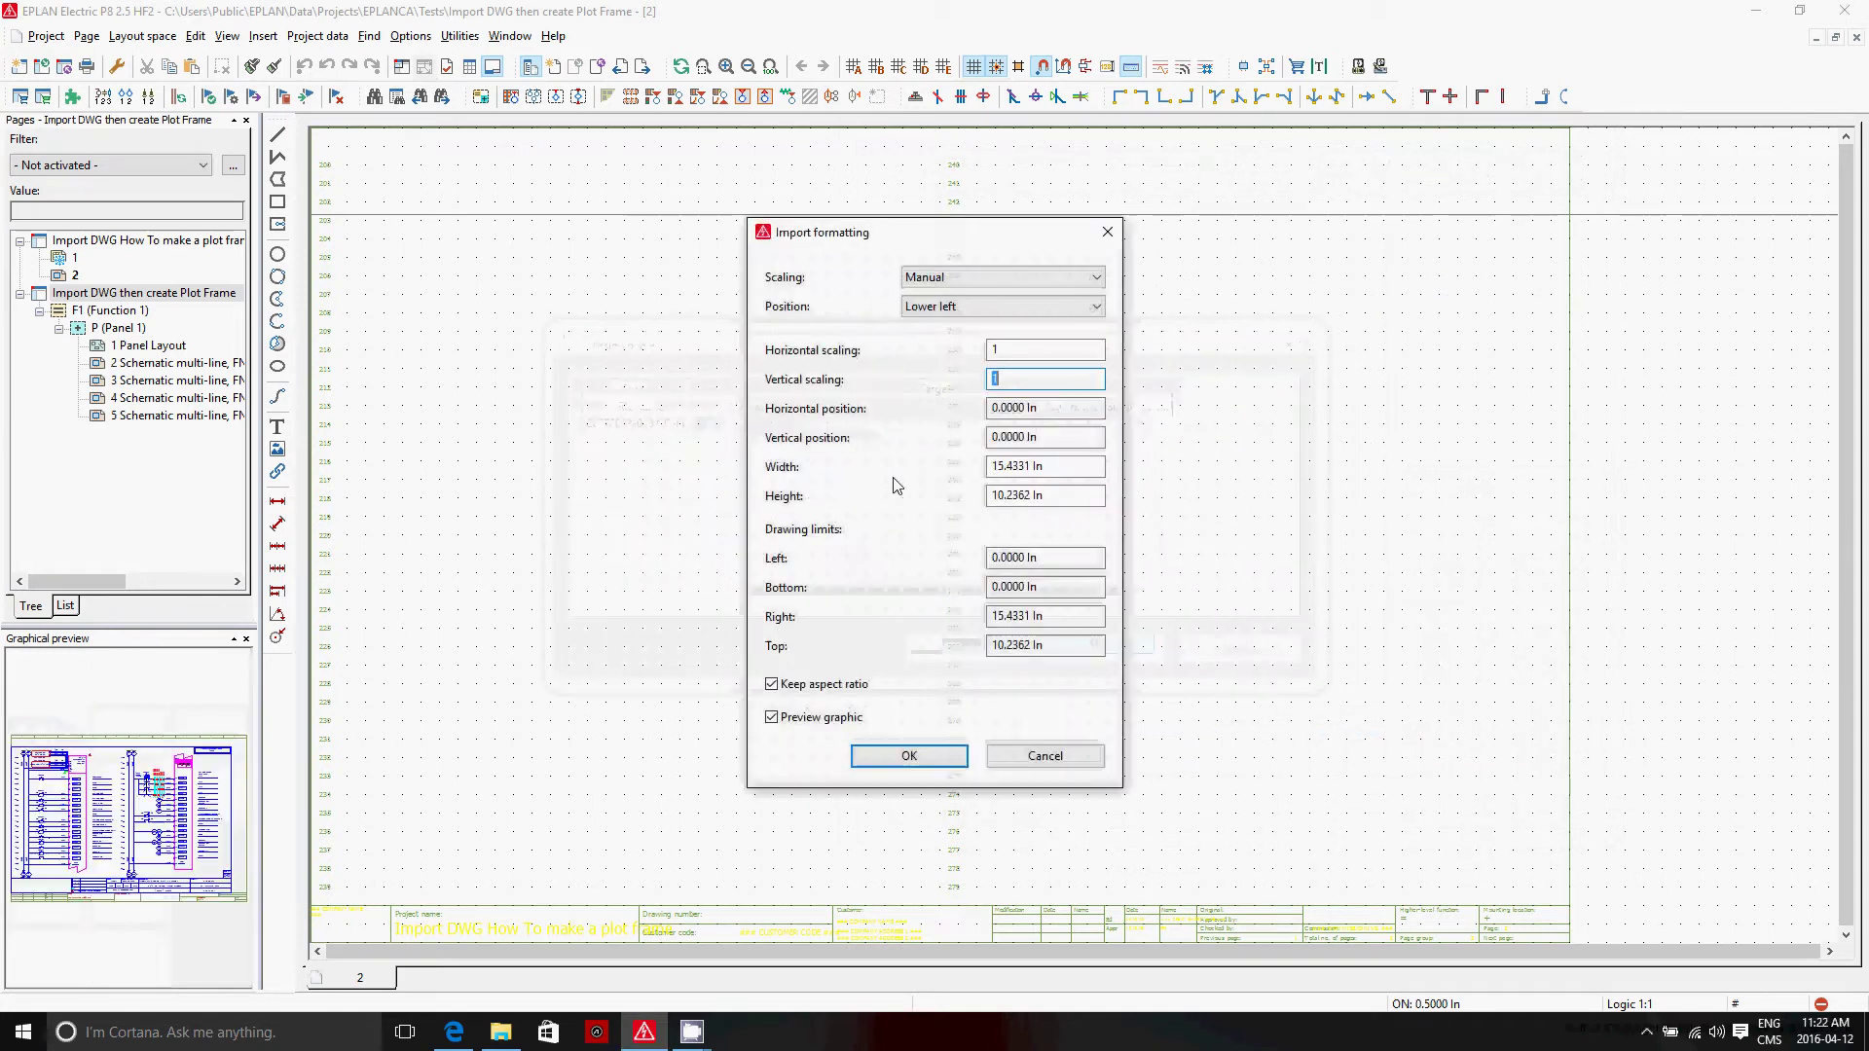
{"action": "left_click", "coordinate": [1007, 283]}
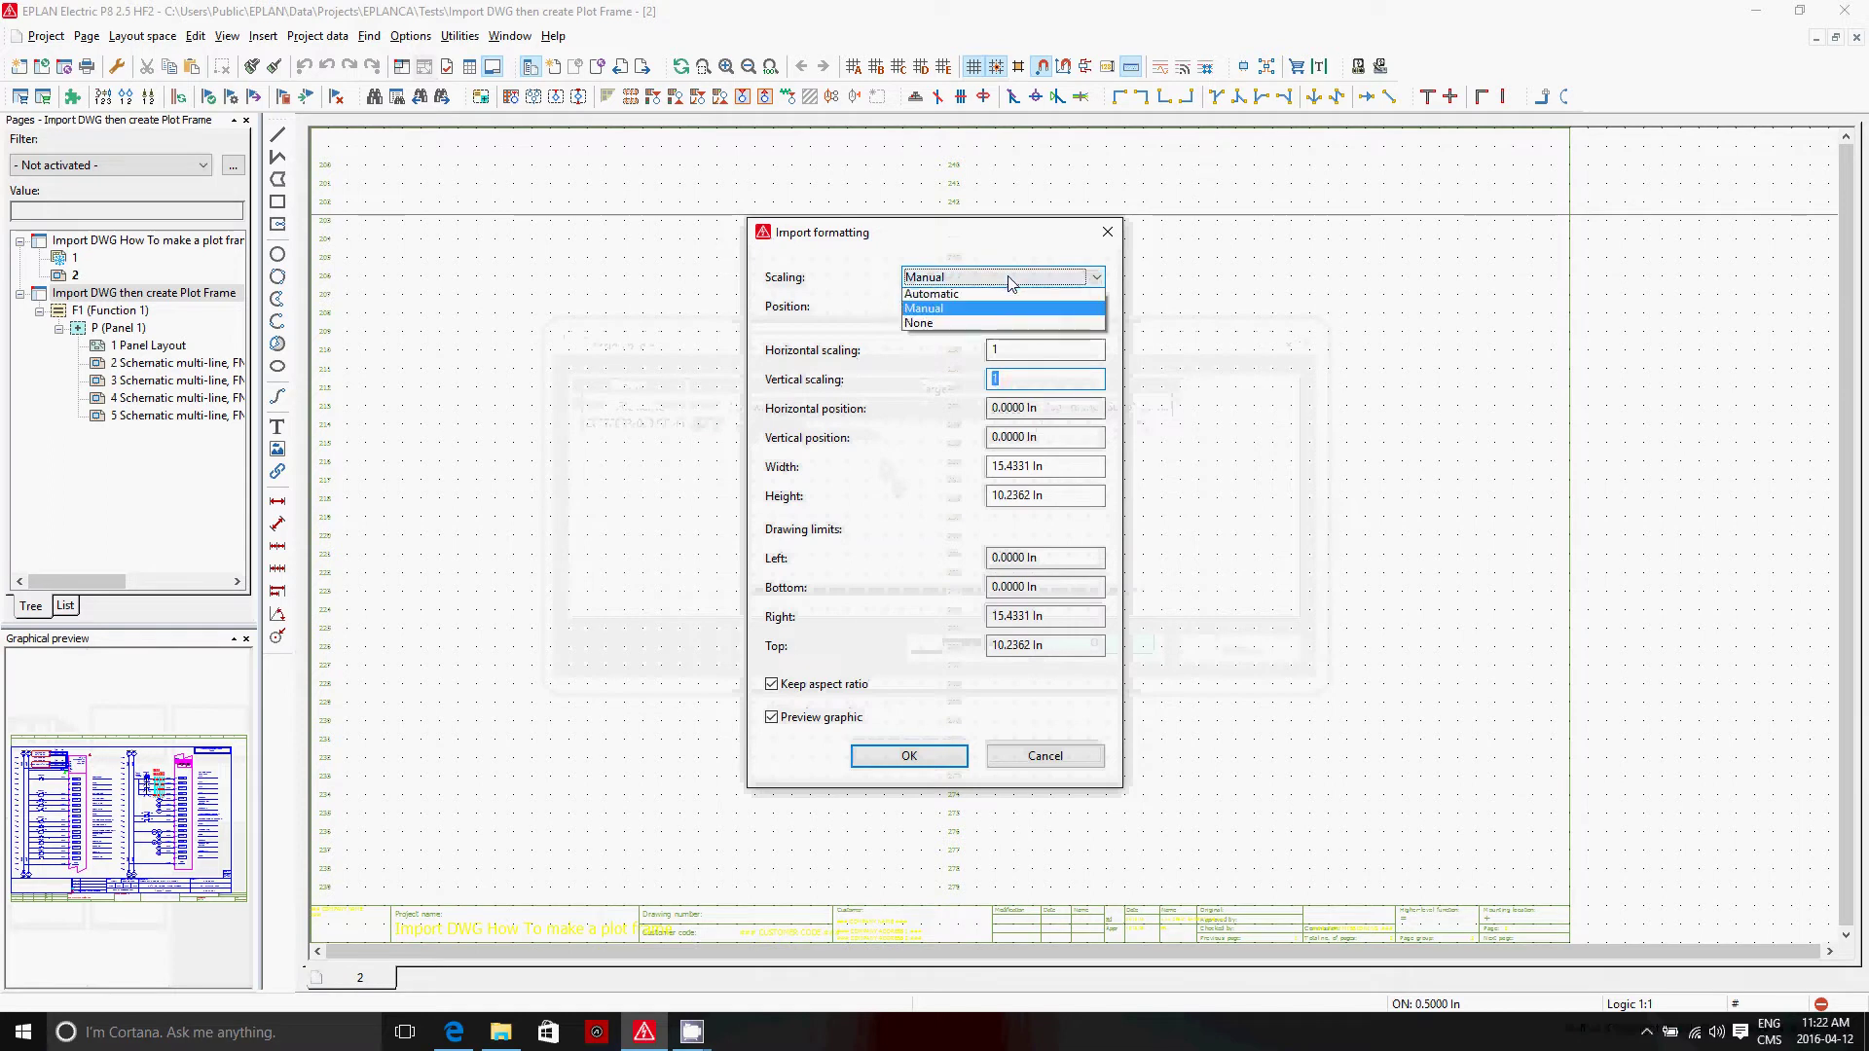
{"action": "left_click", "coordinate": [1002, 325]}
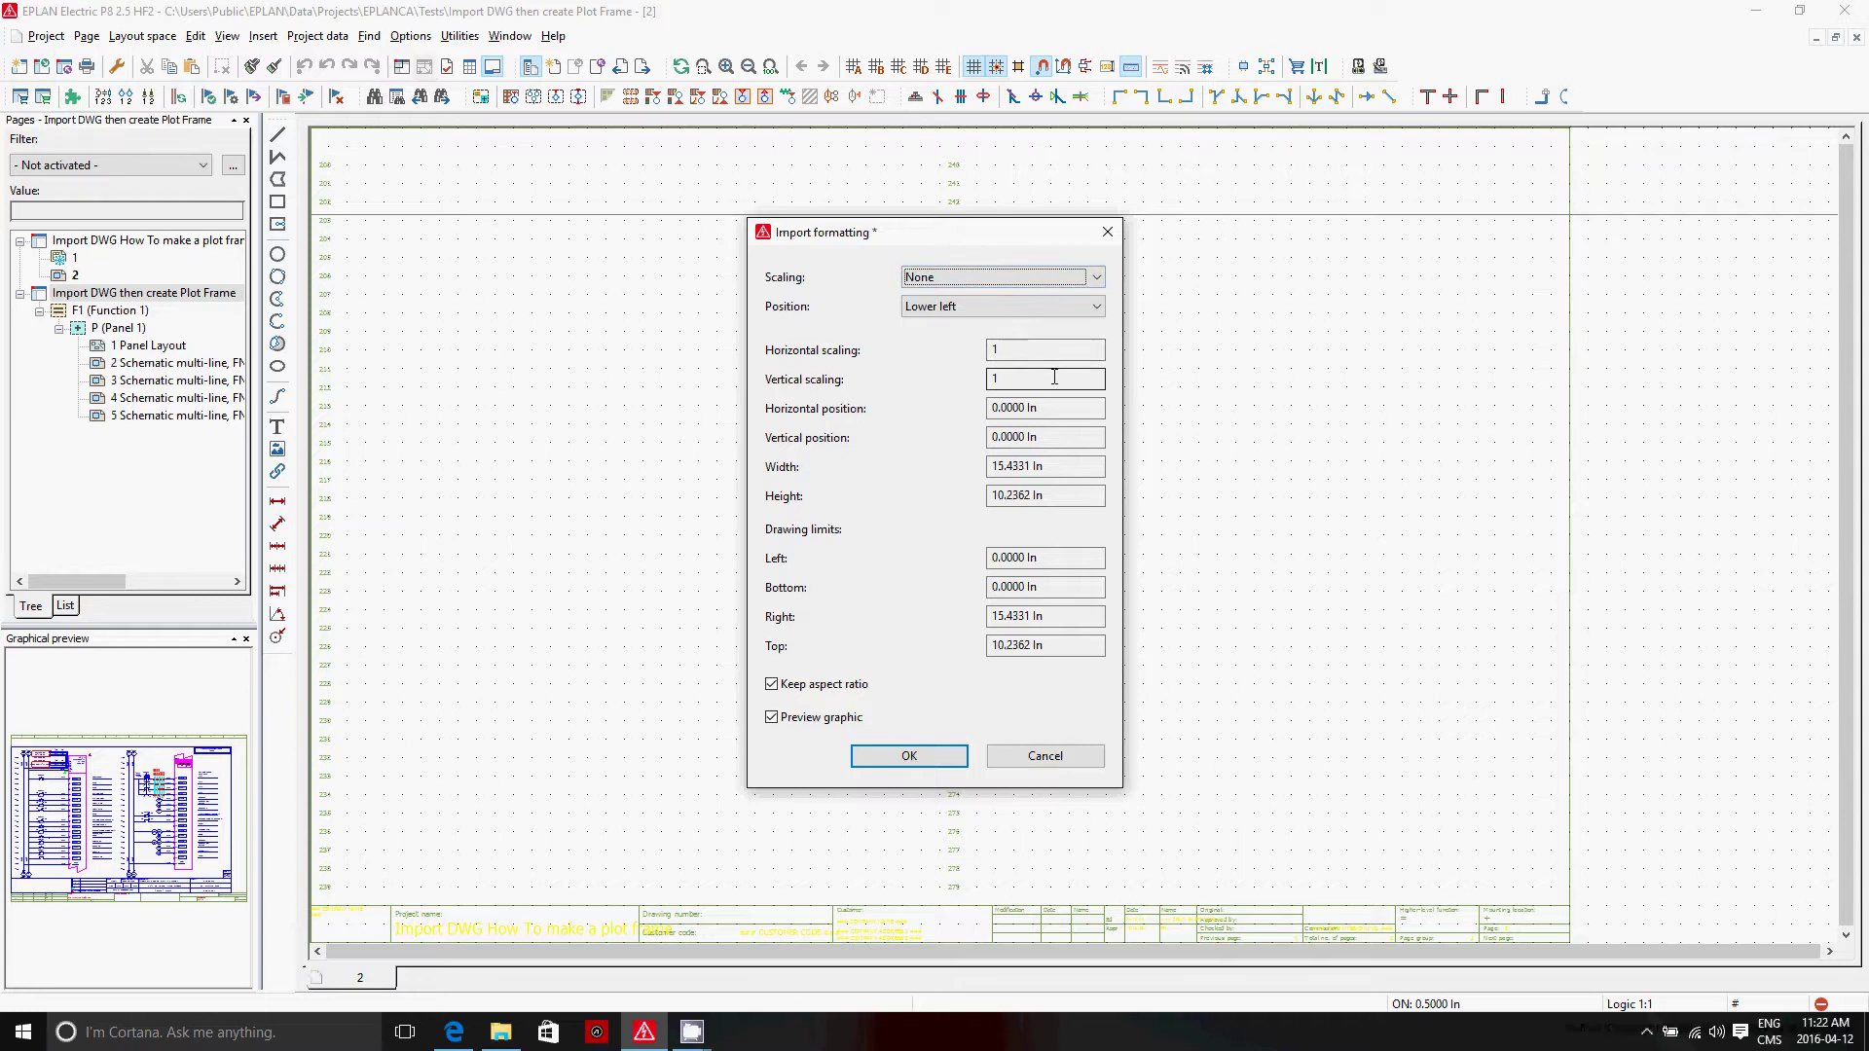
{"action": "left_click", "coordinate": [909, 757]}
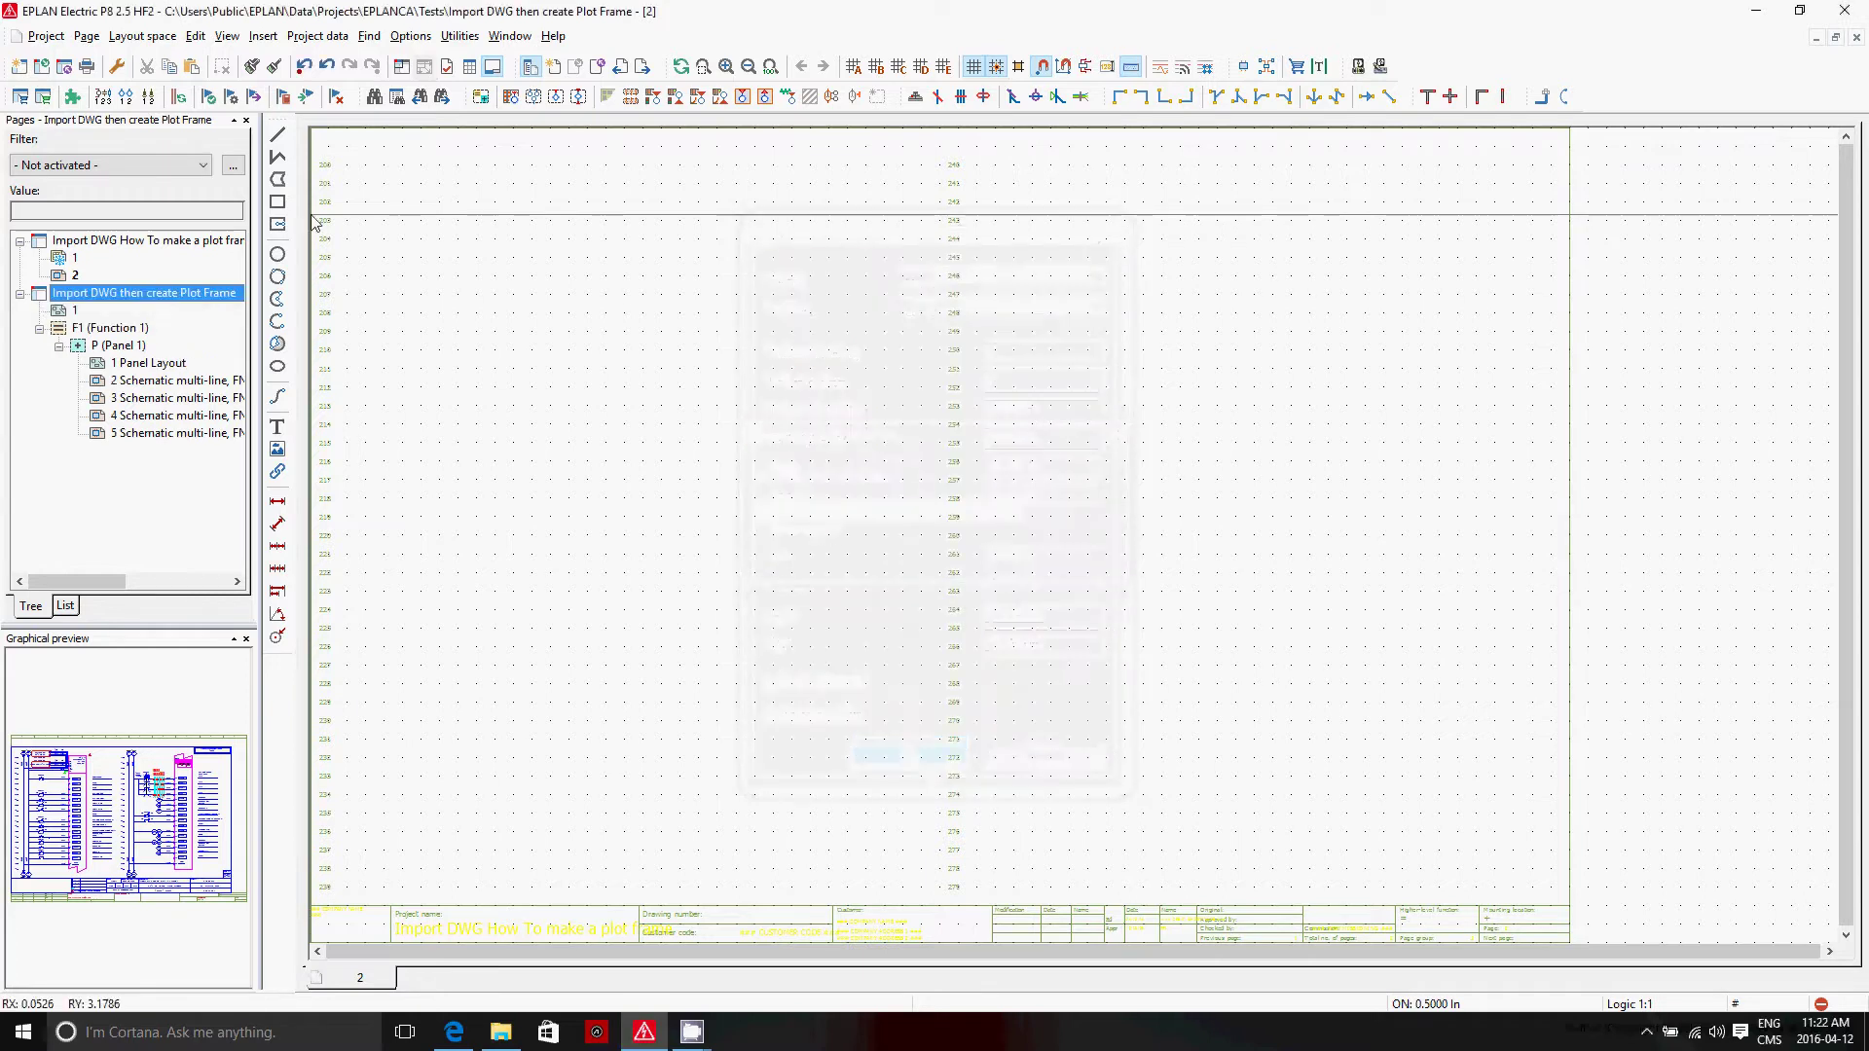
On page 1, pick the normally-open pushbutton from NFPA_symbol > Electrical engineering > Sensor, switch, and pushbutton.
{"action": "left_click", "coordinate": [60, 312]}
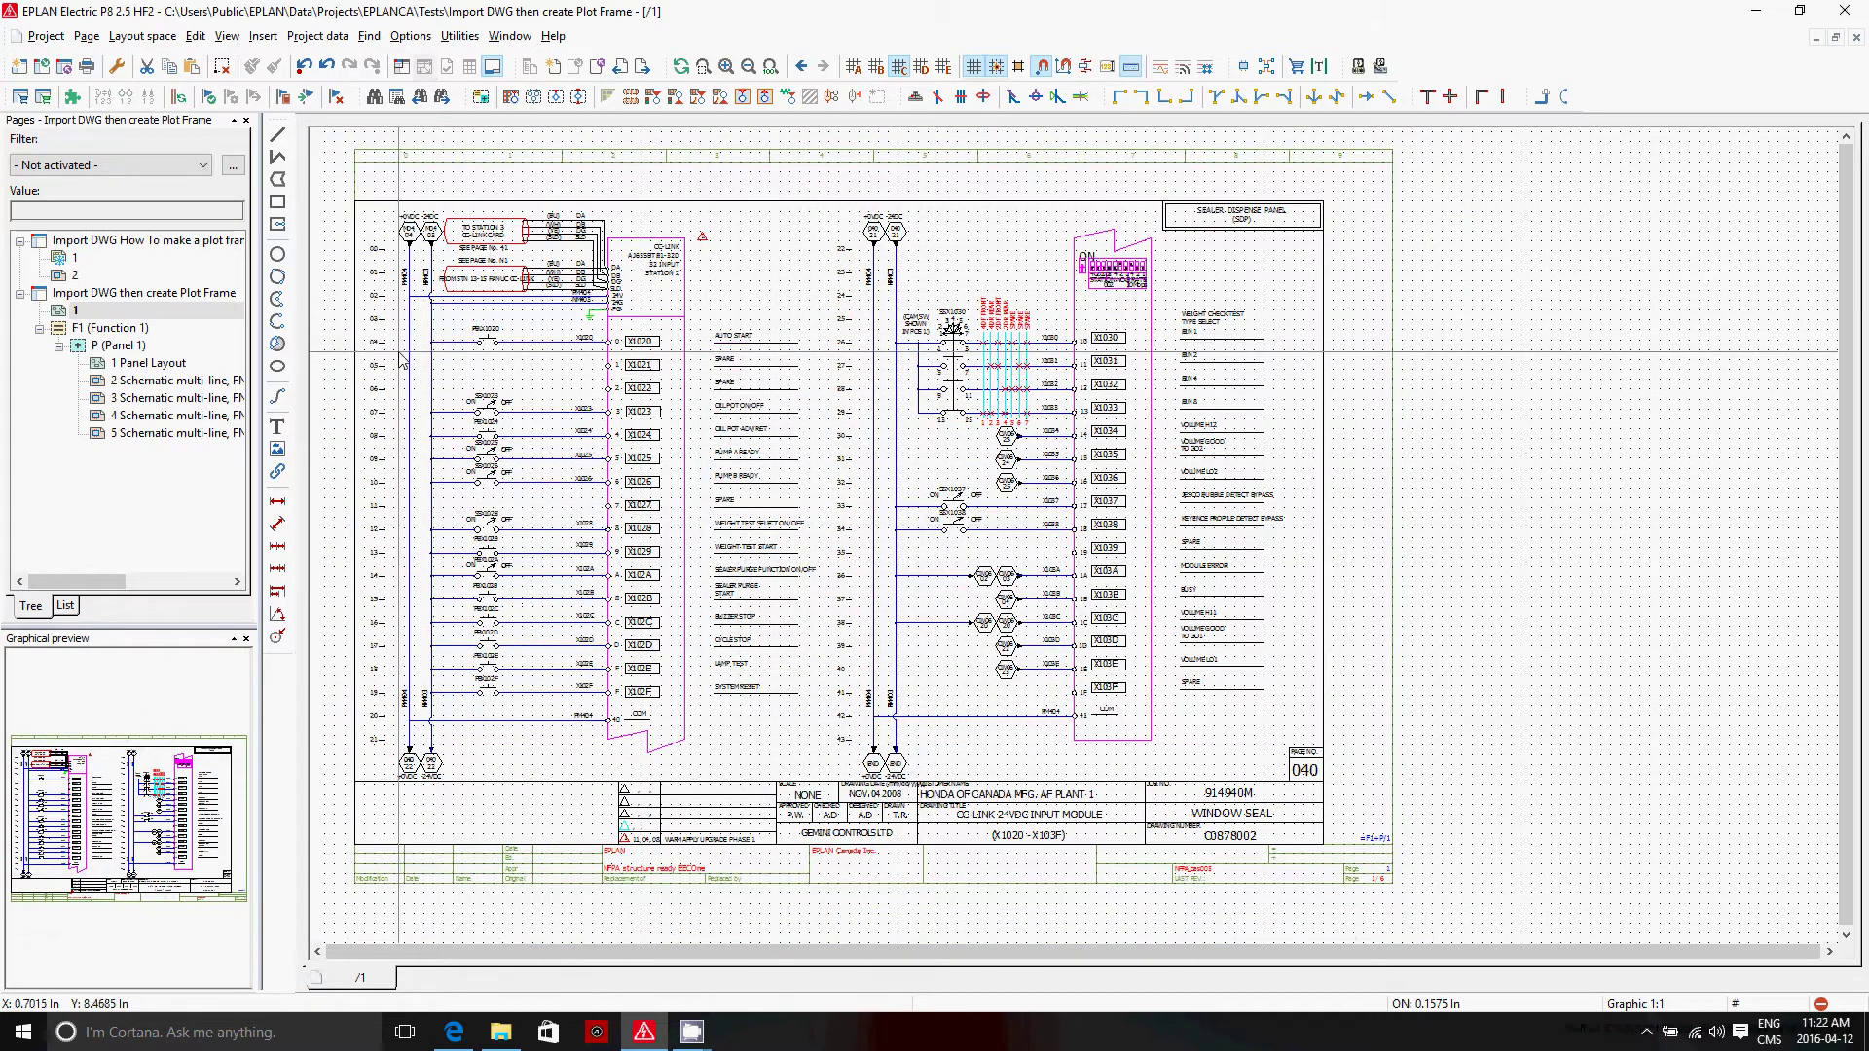
{"action": "scroll", "coordinate": [465, 397], "scroll_direction": "up", "scroll_amount": 3}
{"action": "right_click", "coordinate": [641, 362]}
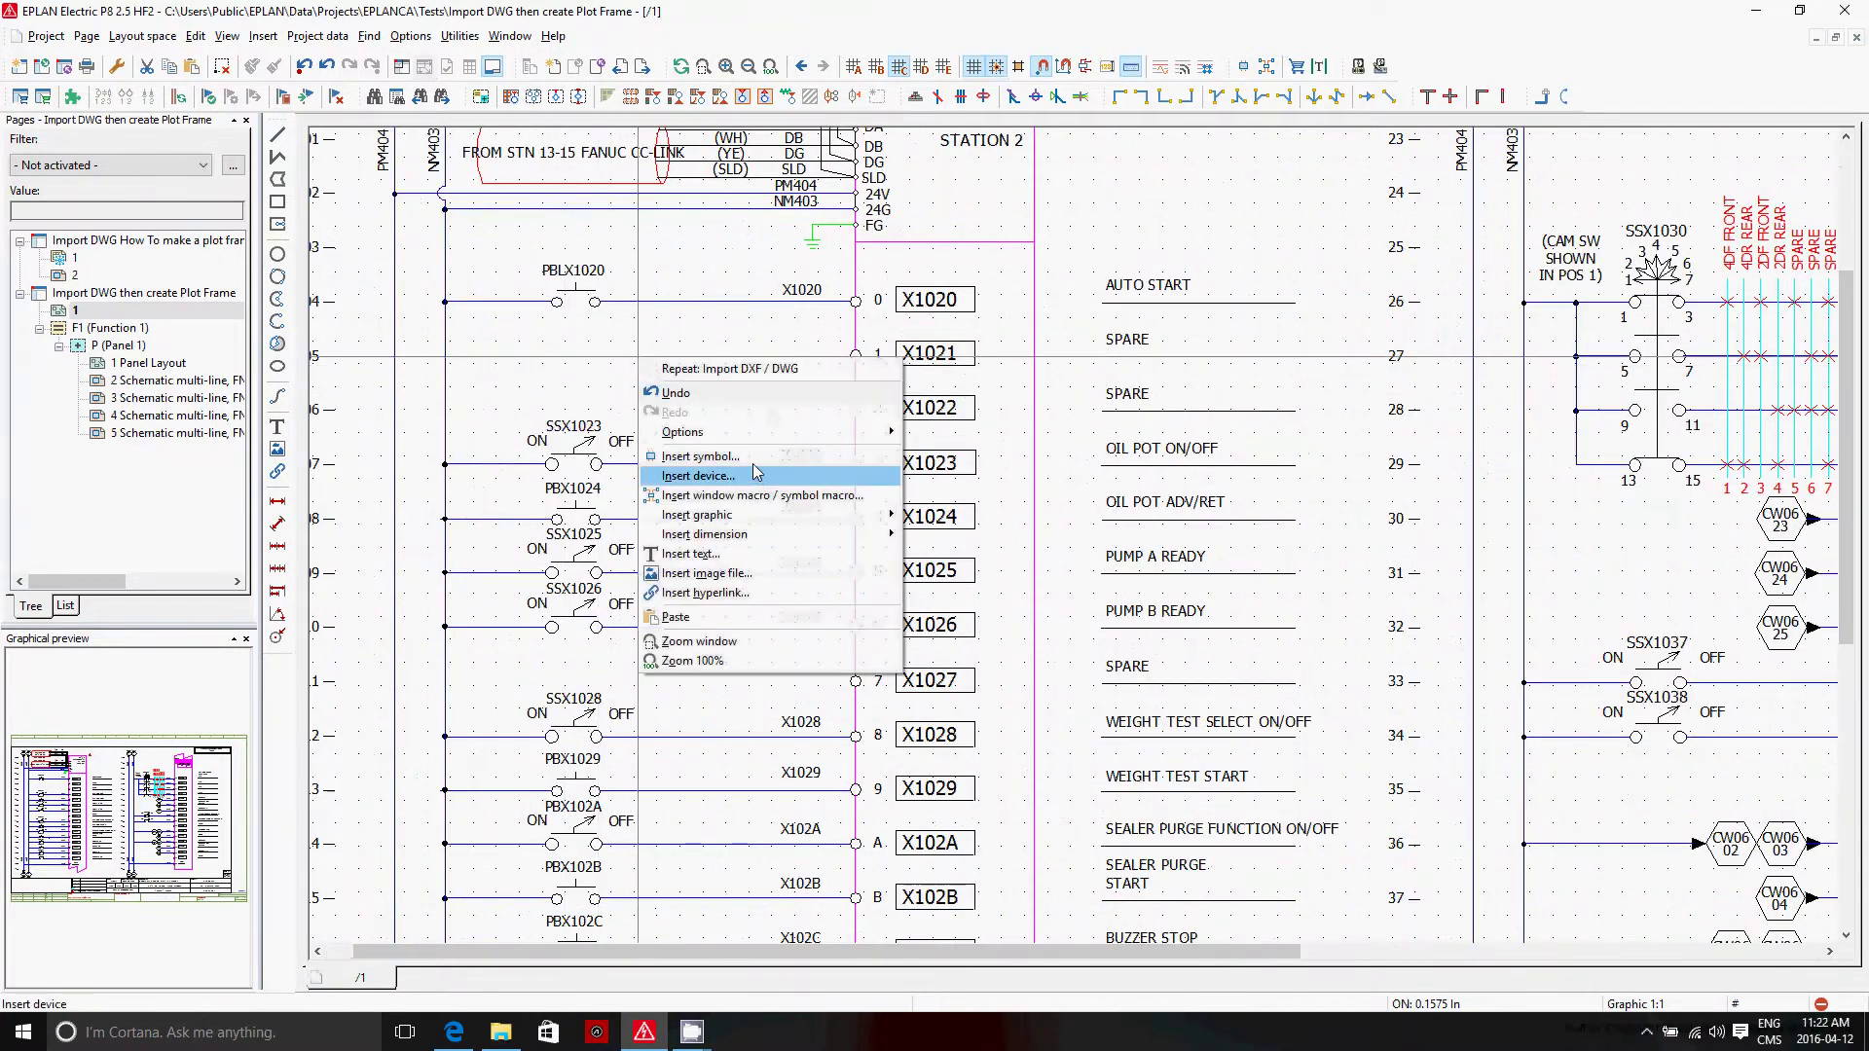
{"action": "left_click", "coordinate": [876, 455]}
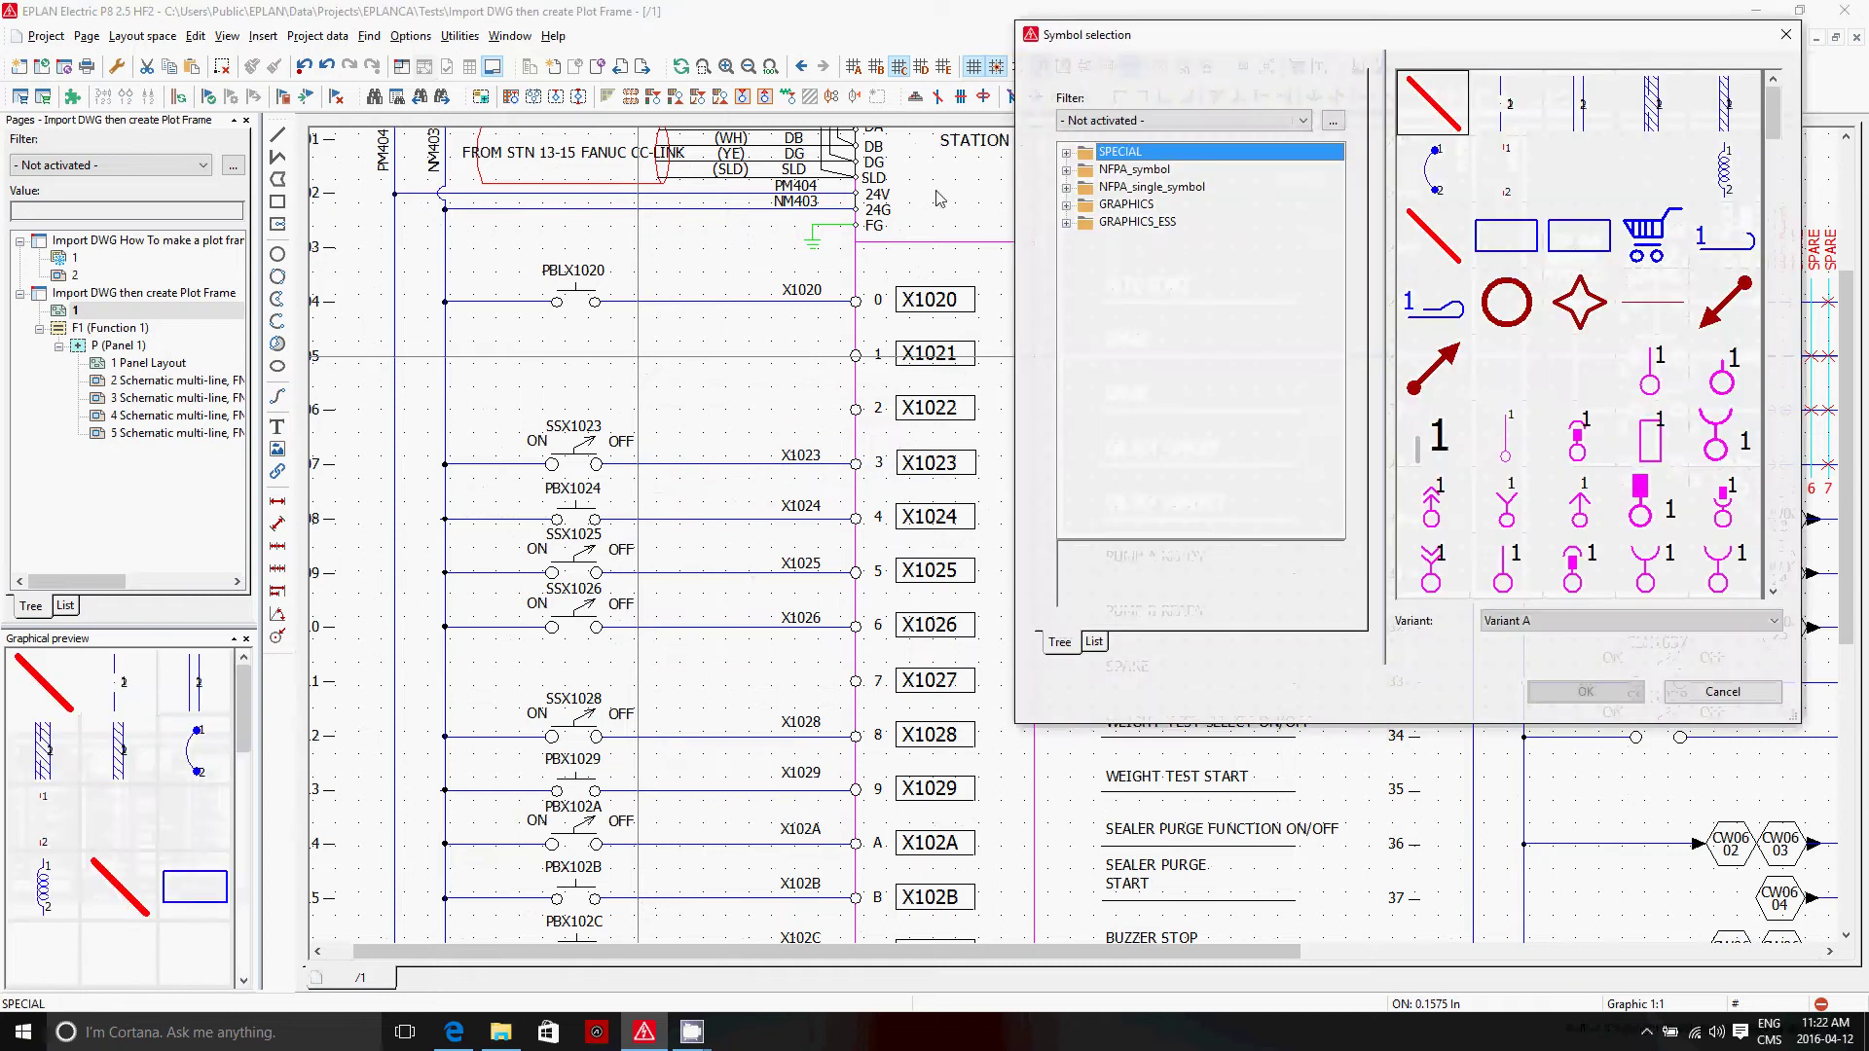
{"action": "left_click", "coordinate": [1134, 170]}
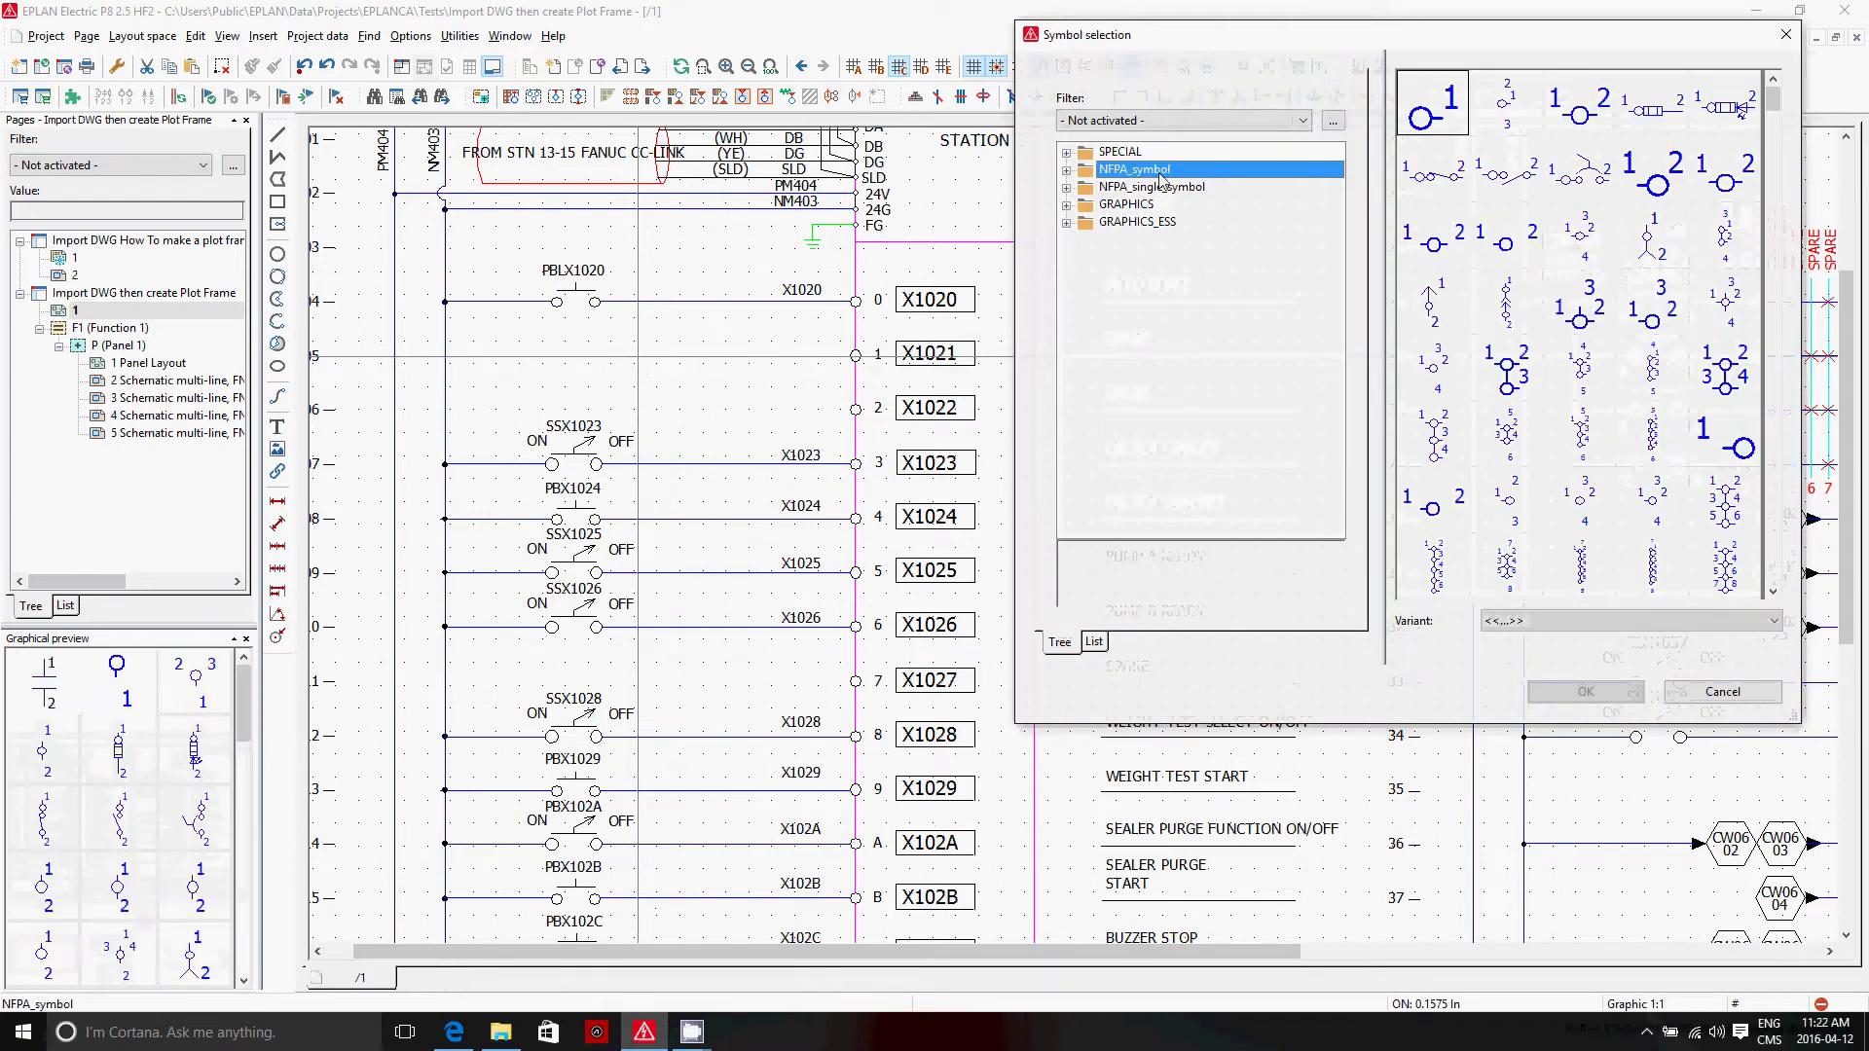
{"action": "double_click", "coordinate": [1134, 170]}
{"action": "double_click", "coordinate": [1169, 187]}
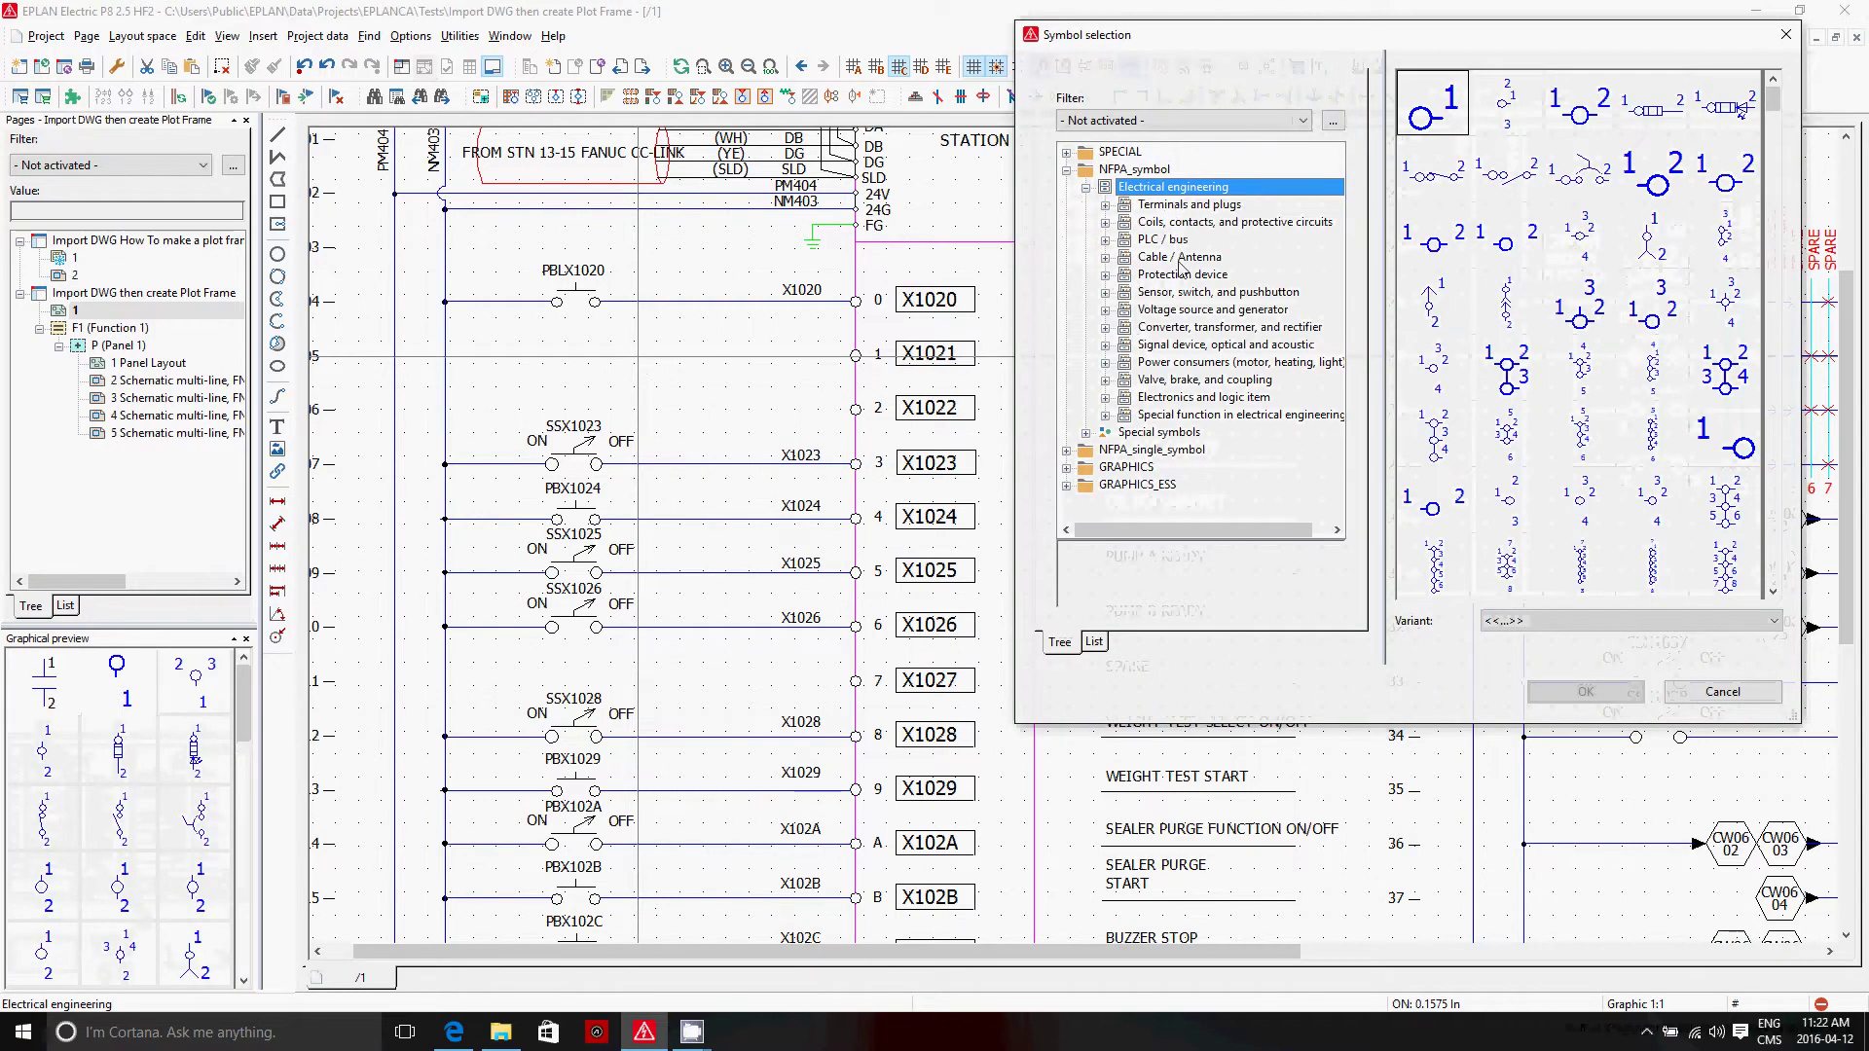
{"action": "left_click", "coordinate": [1184, 292]}
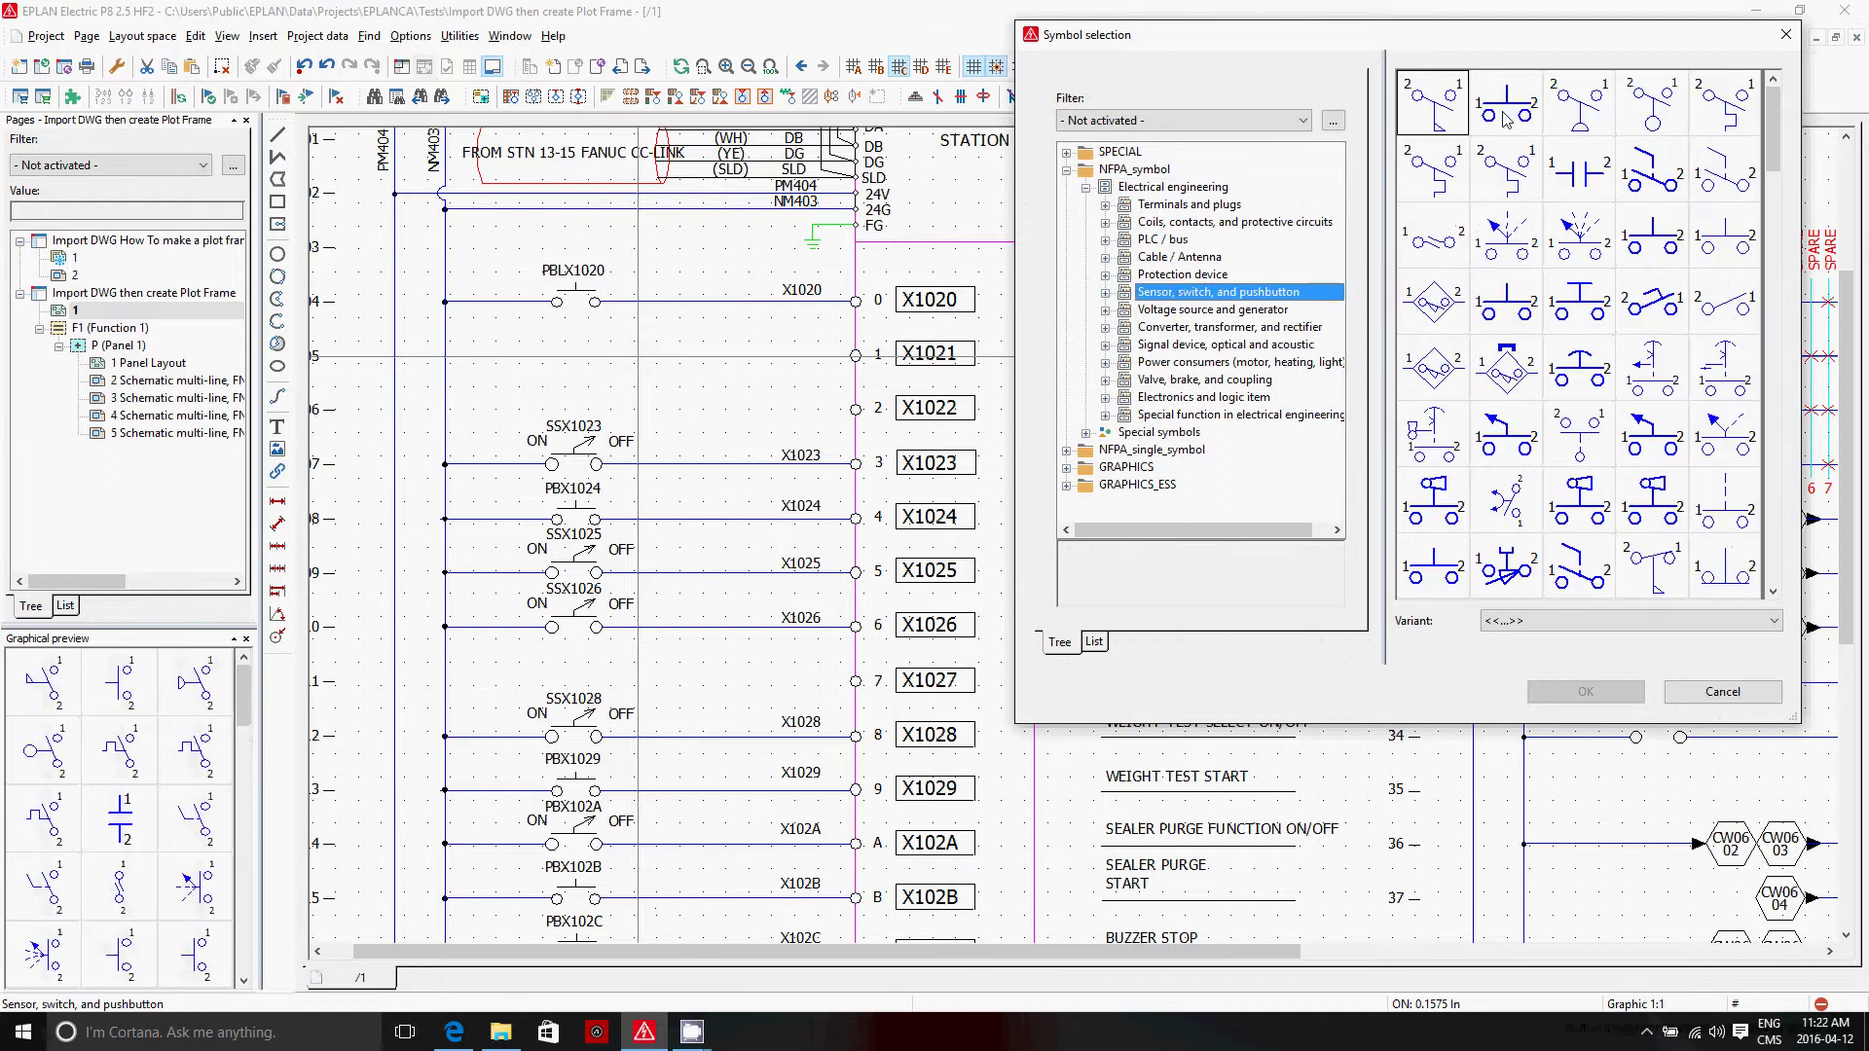
{"action": "left_click", "coordinate": [1534, 259]}
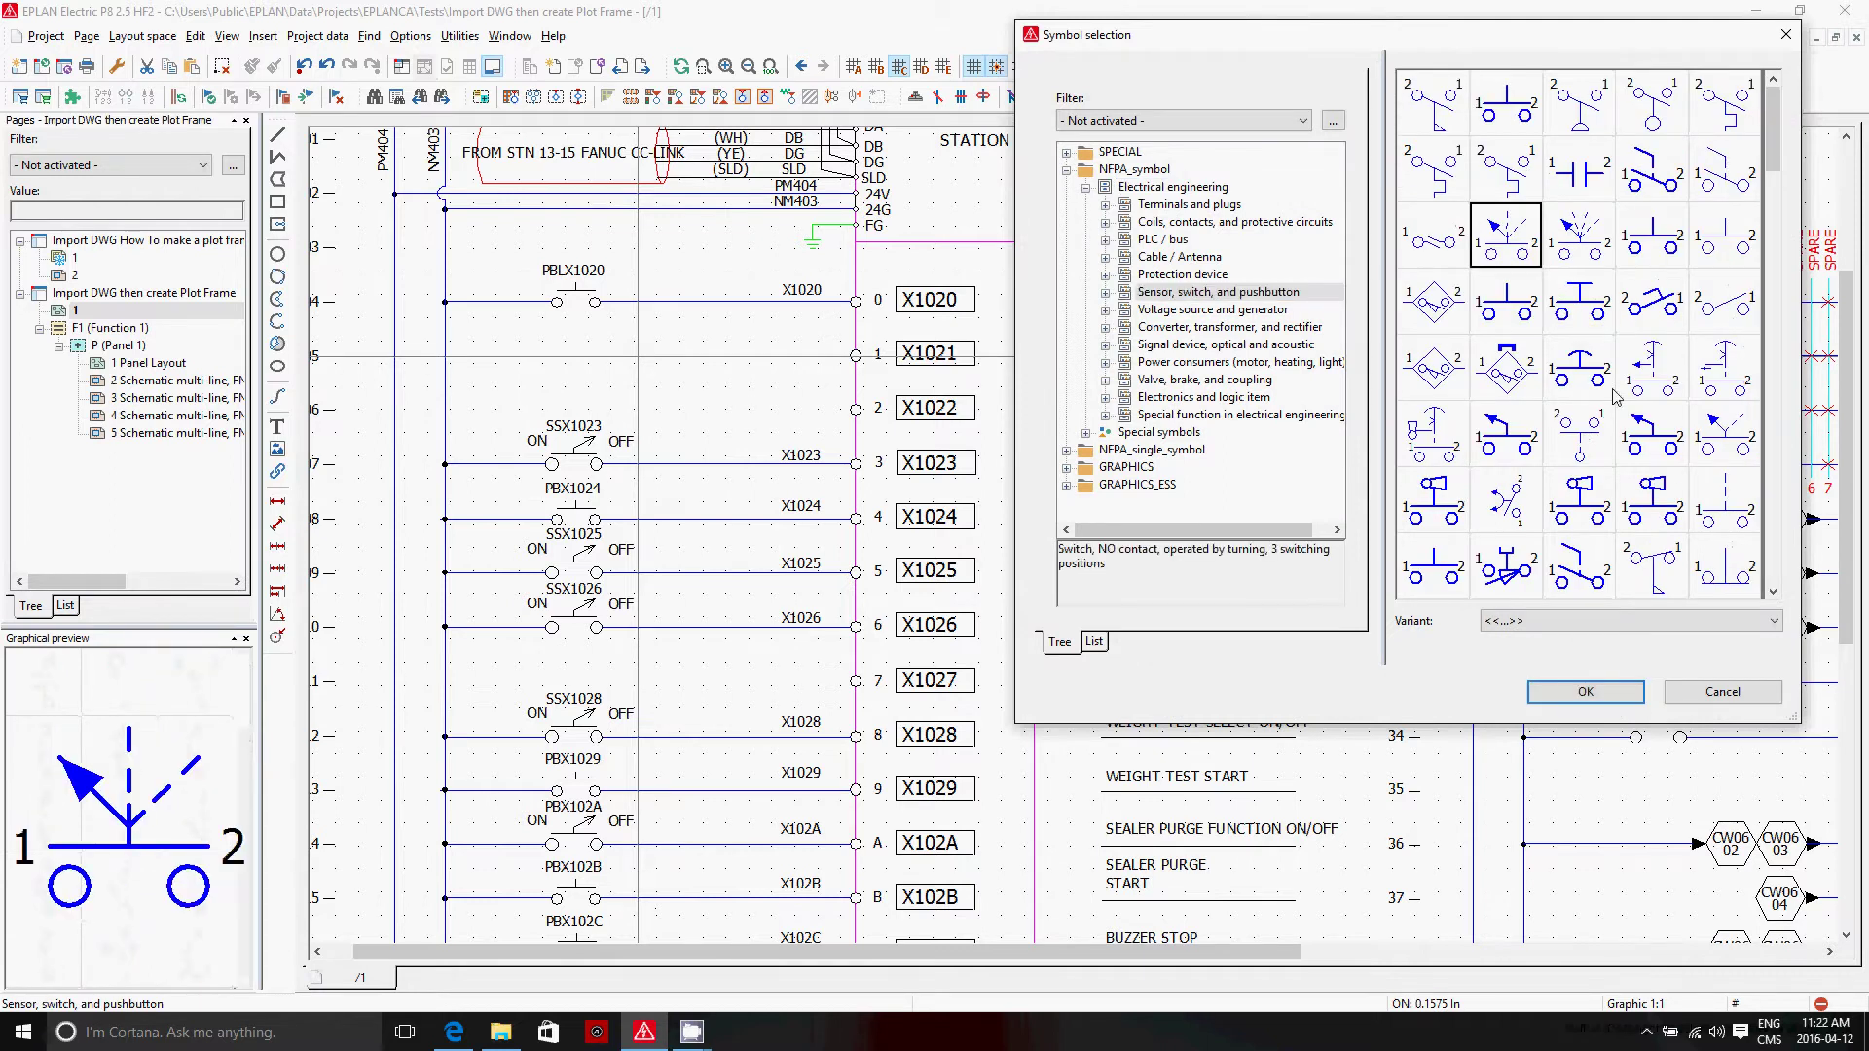
{"action": "double_click", "coordinate": [1661, 440]}
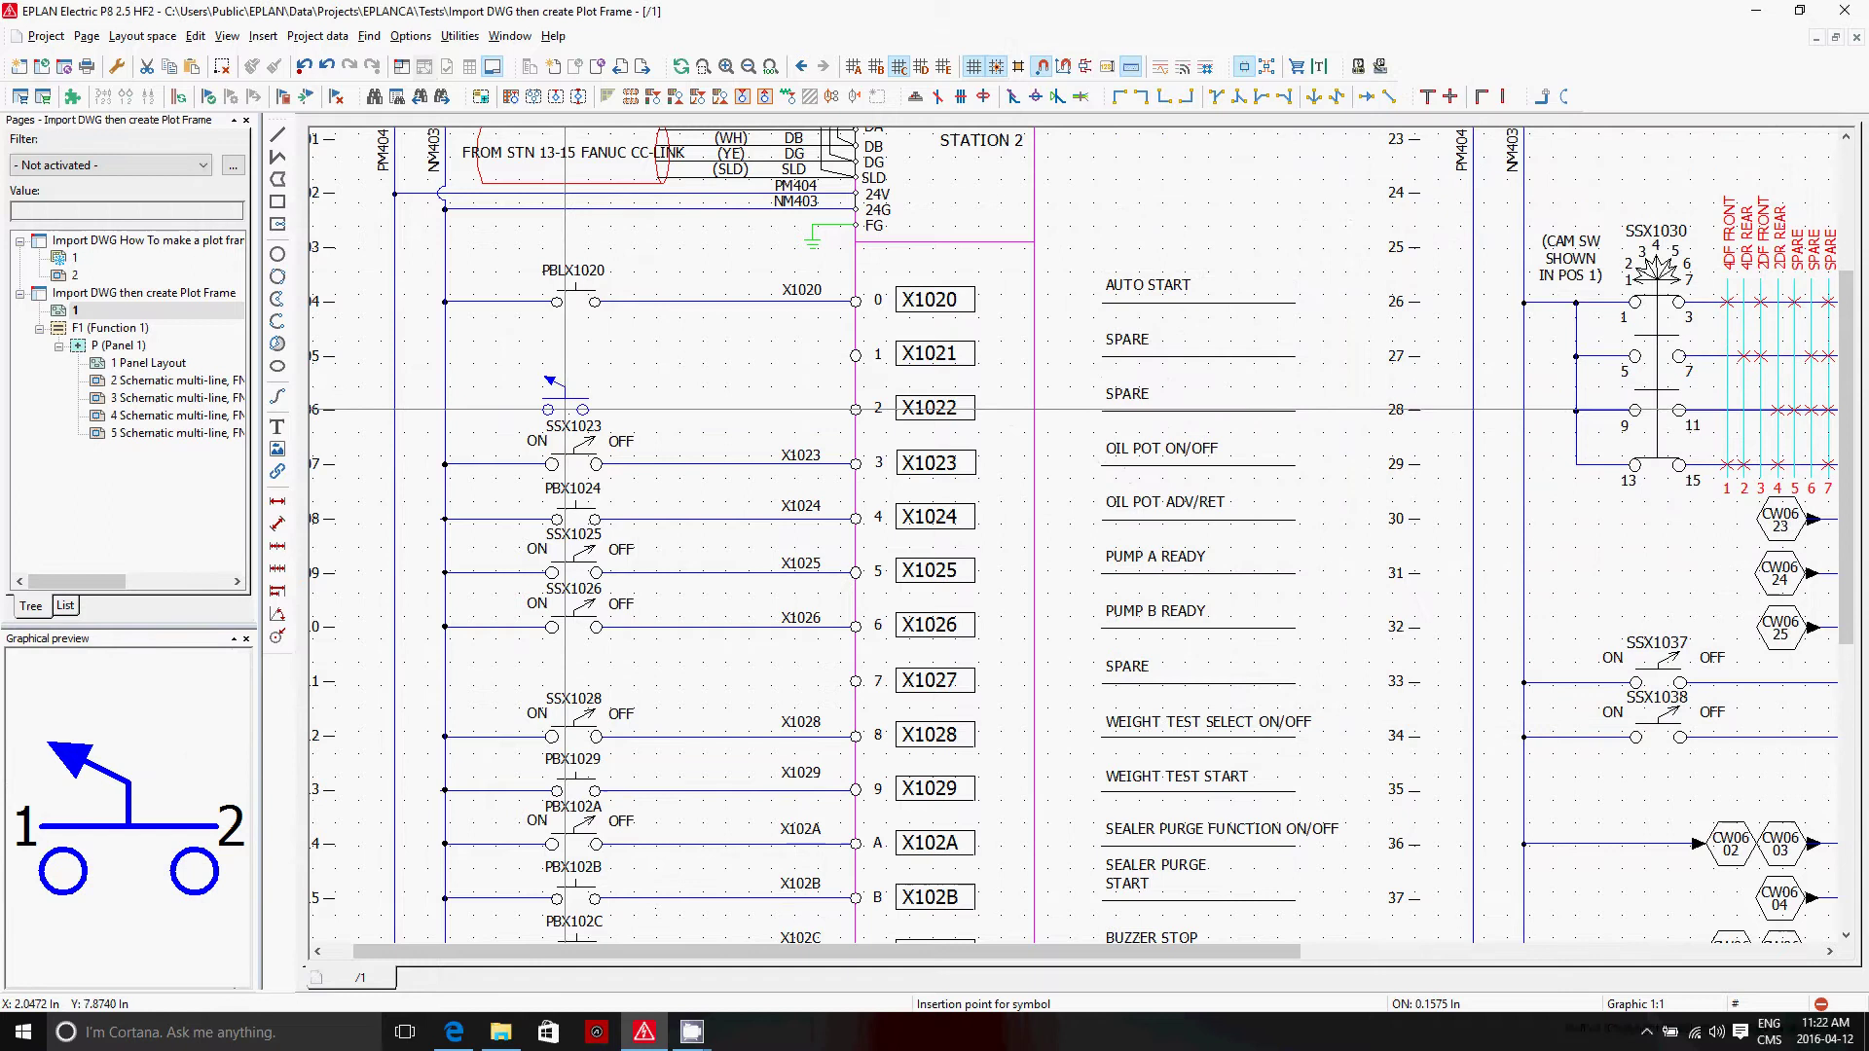
Place the pushbutton on the X1022 row and designate it SXX3456.
{"action": "left_click", "coordinate": [628, 464]}
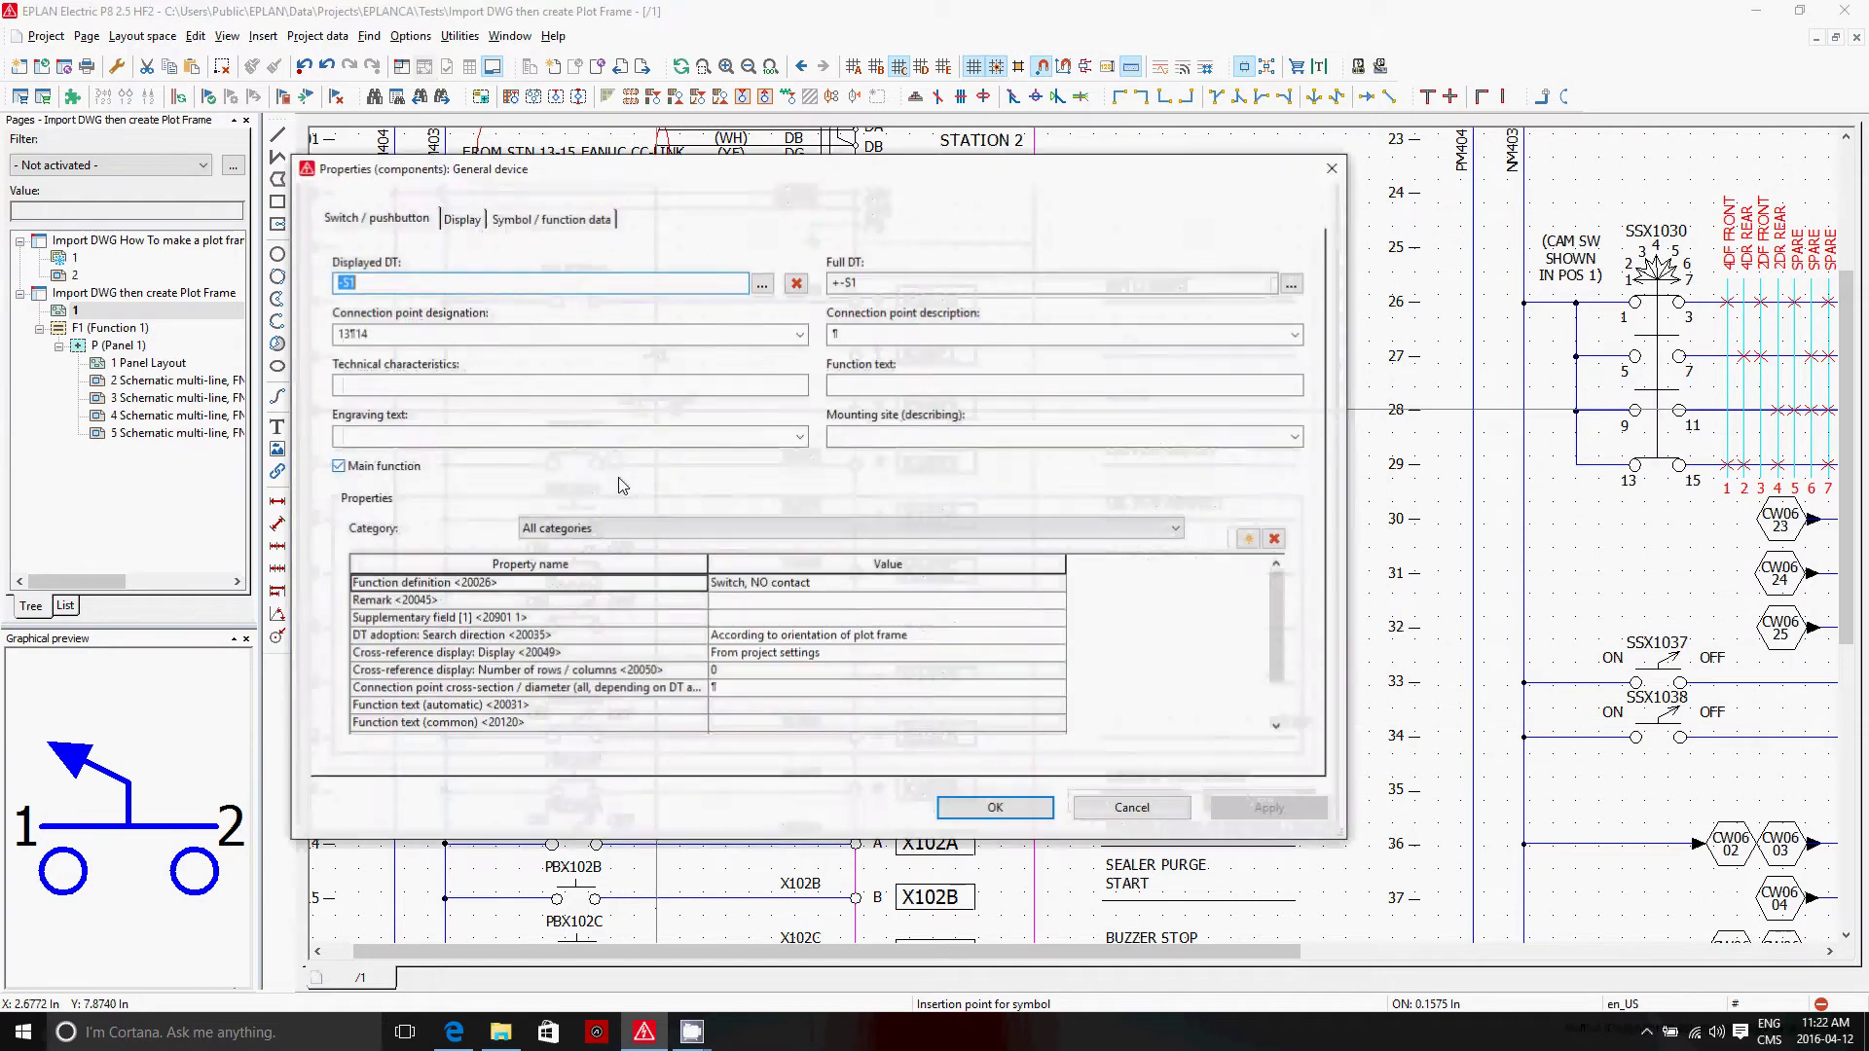
{"action": "left_click", "coordinate": [995, 808]}
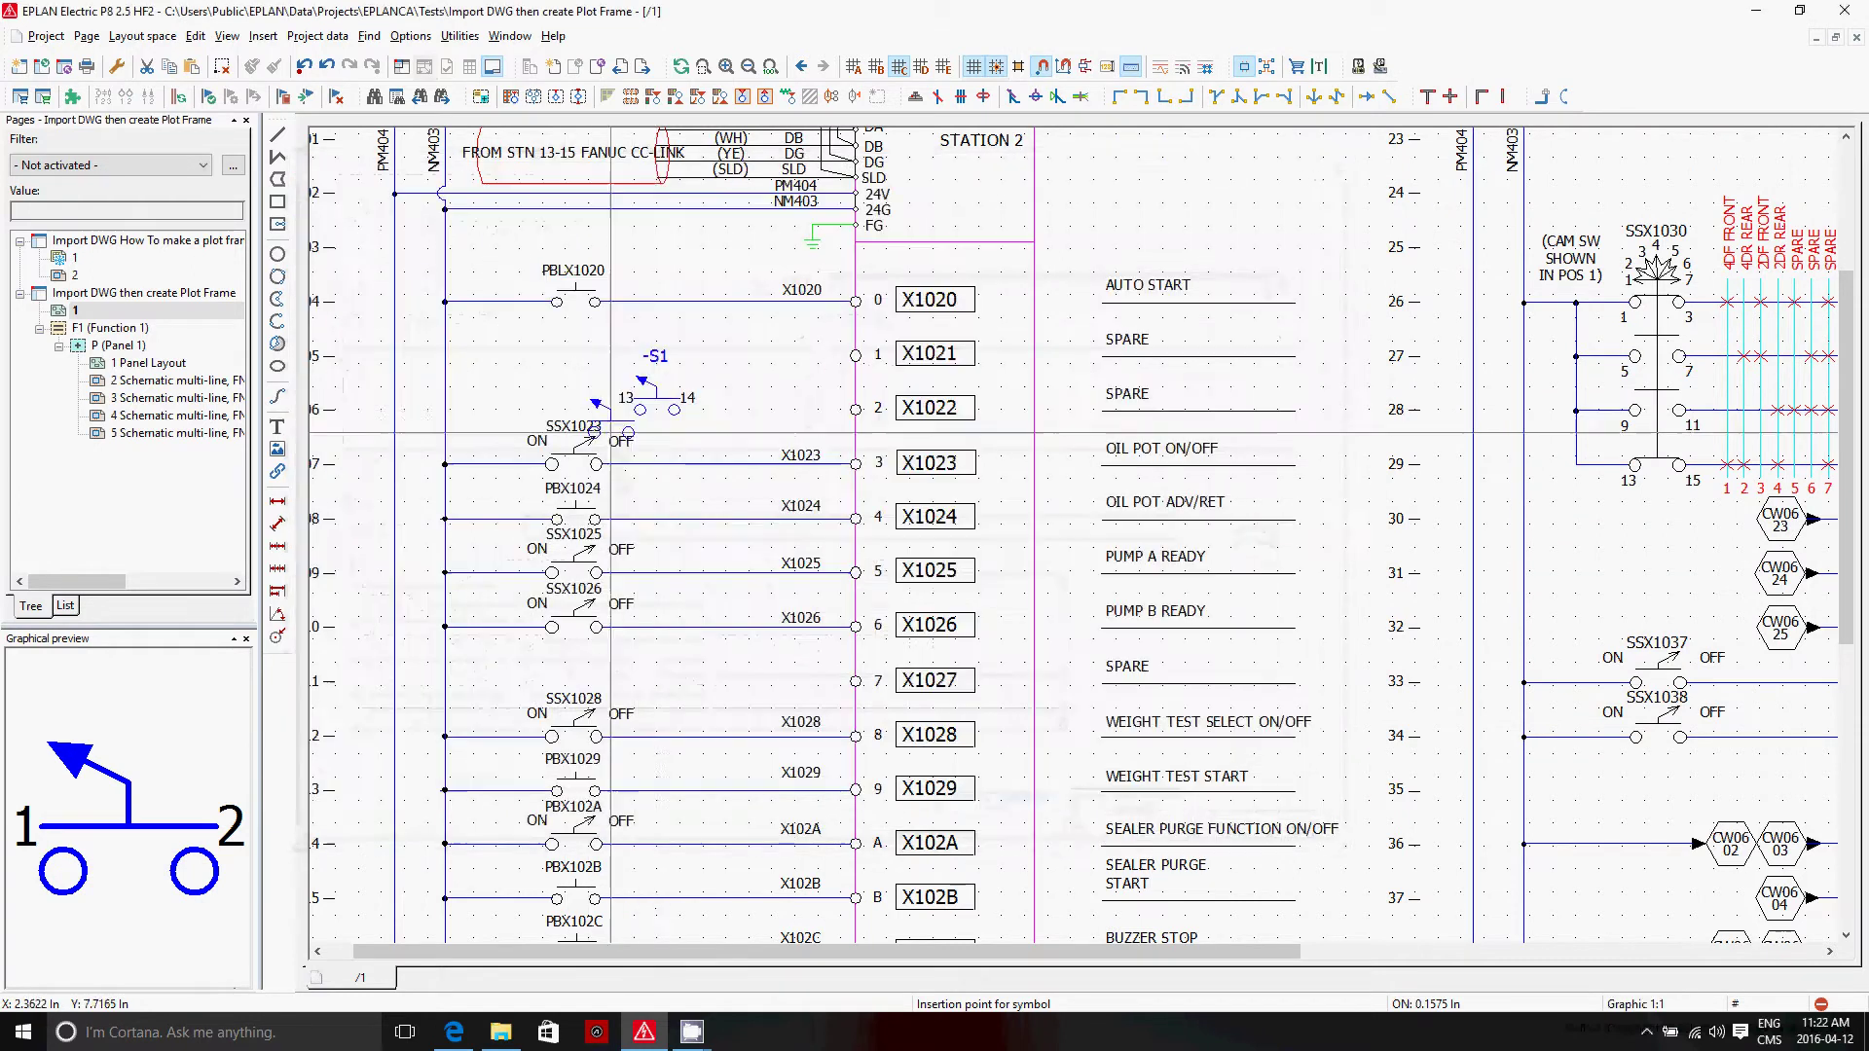
{"action": "double_click", "coordinate": [689, 396]}
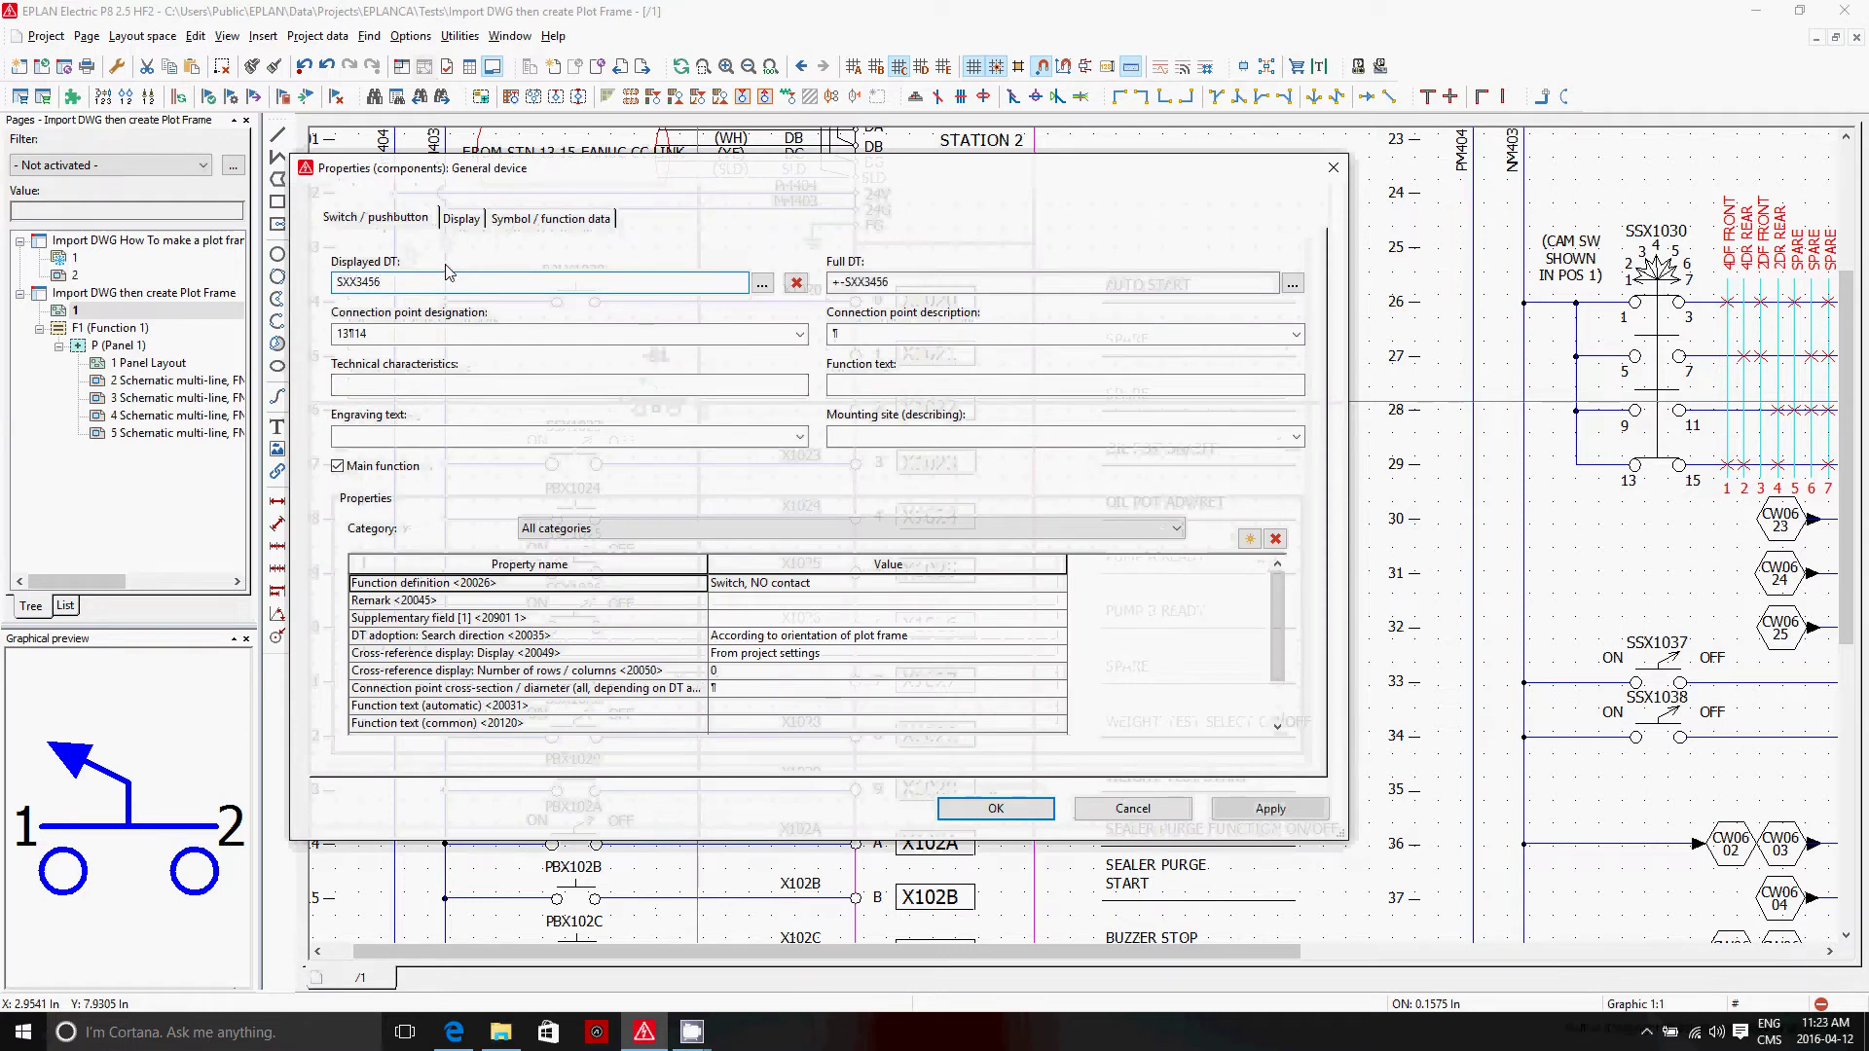
{"action": "scroll", "coordinate": [797, 465], "scroll_direction": "up", "scroll_amount": 2}
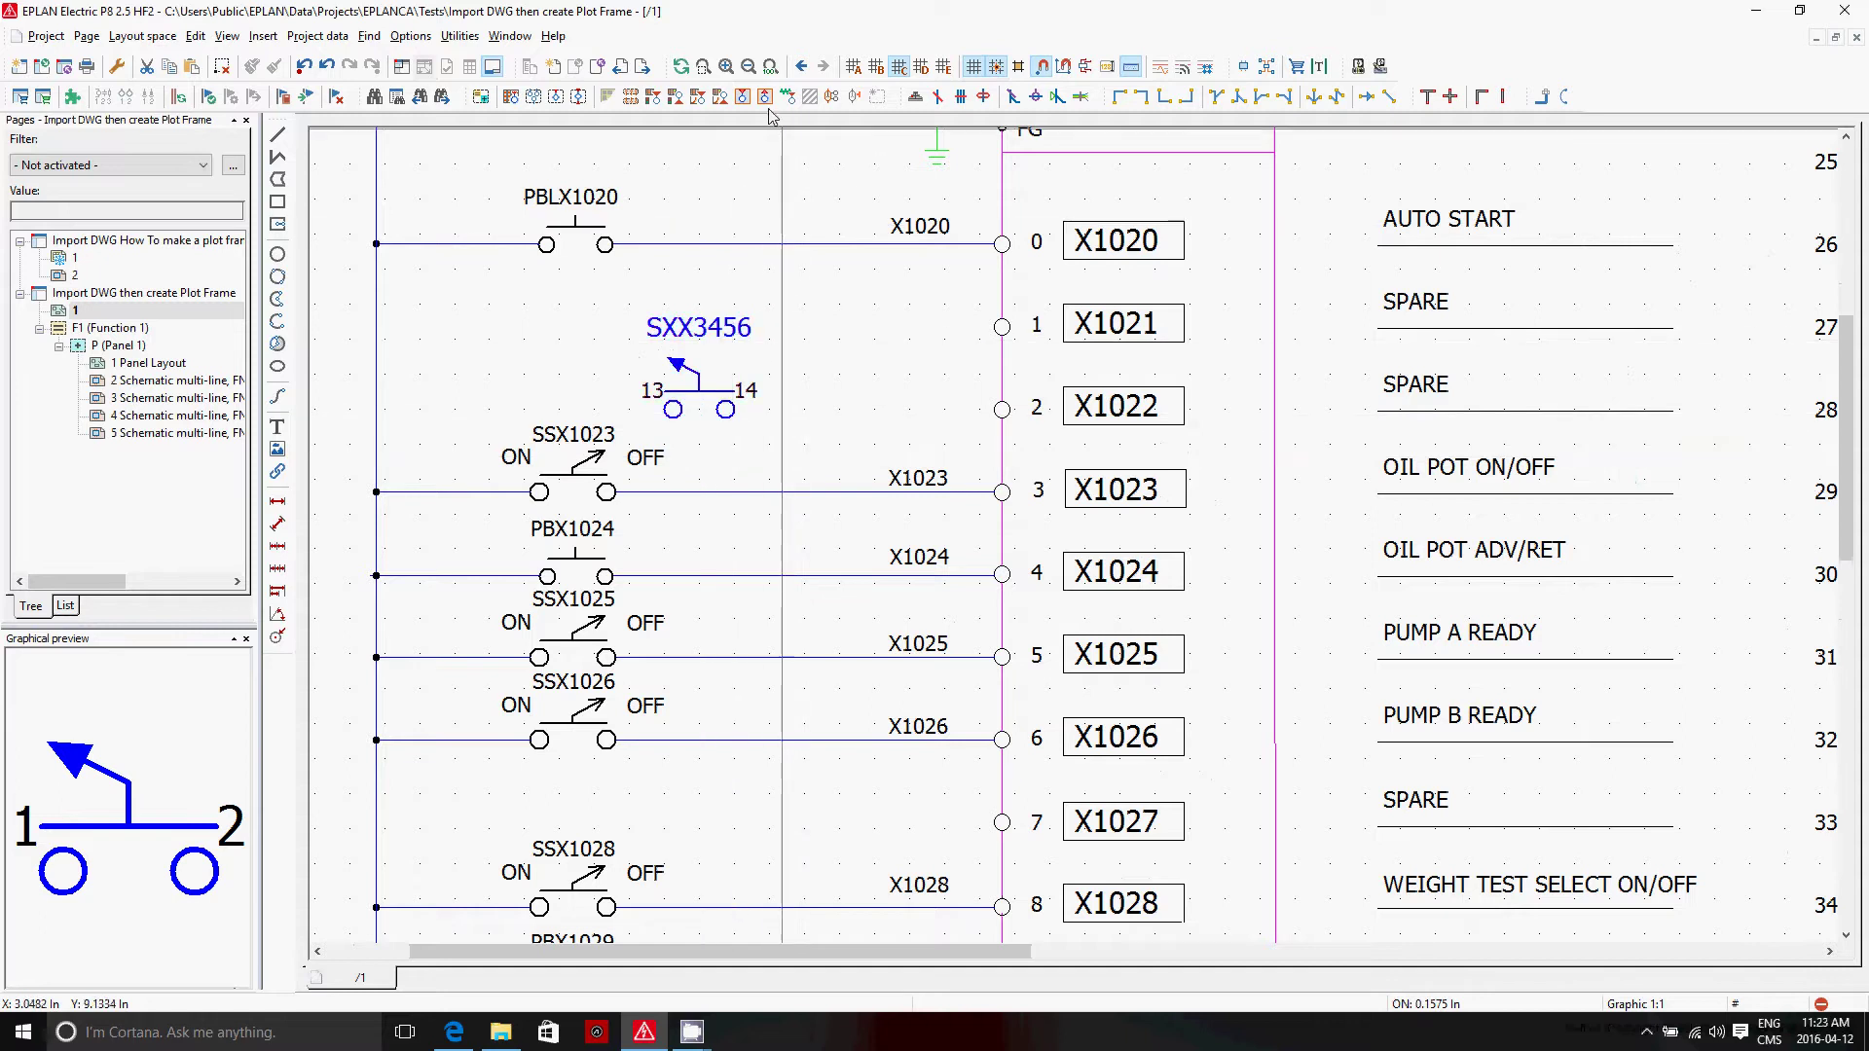
View the whole imported page, window-select the top-right title box with the 040 label, and open Utilities.
{"action": "left_click", "coordinate": [770, 66]}
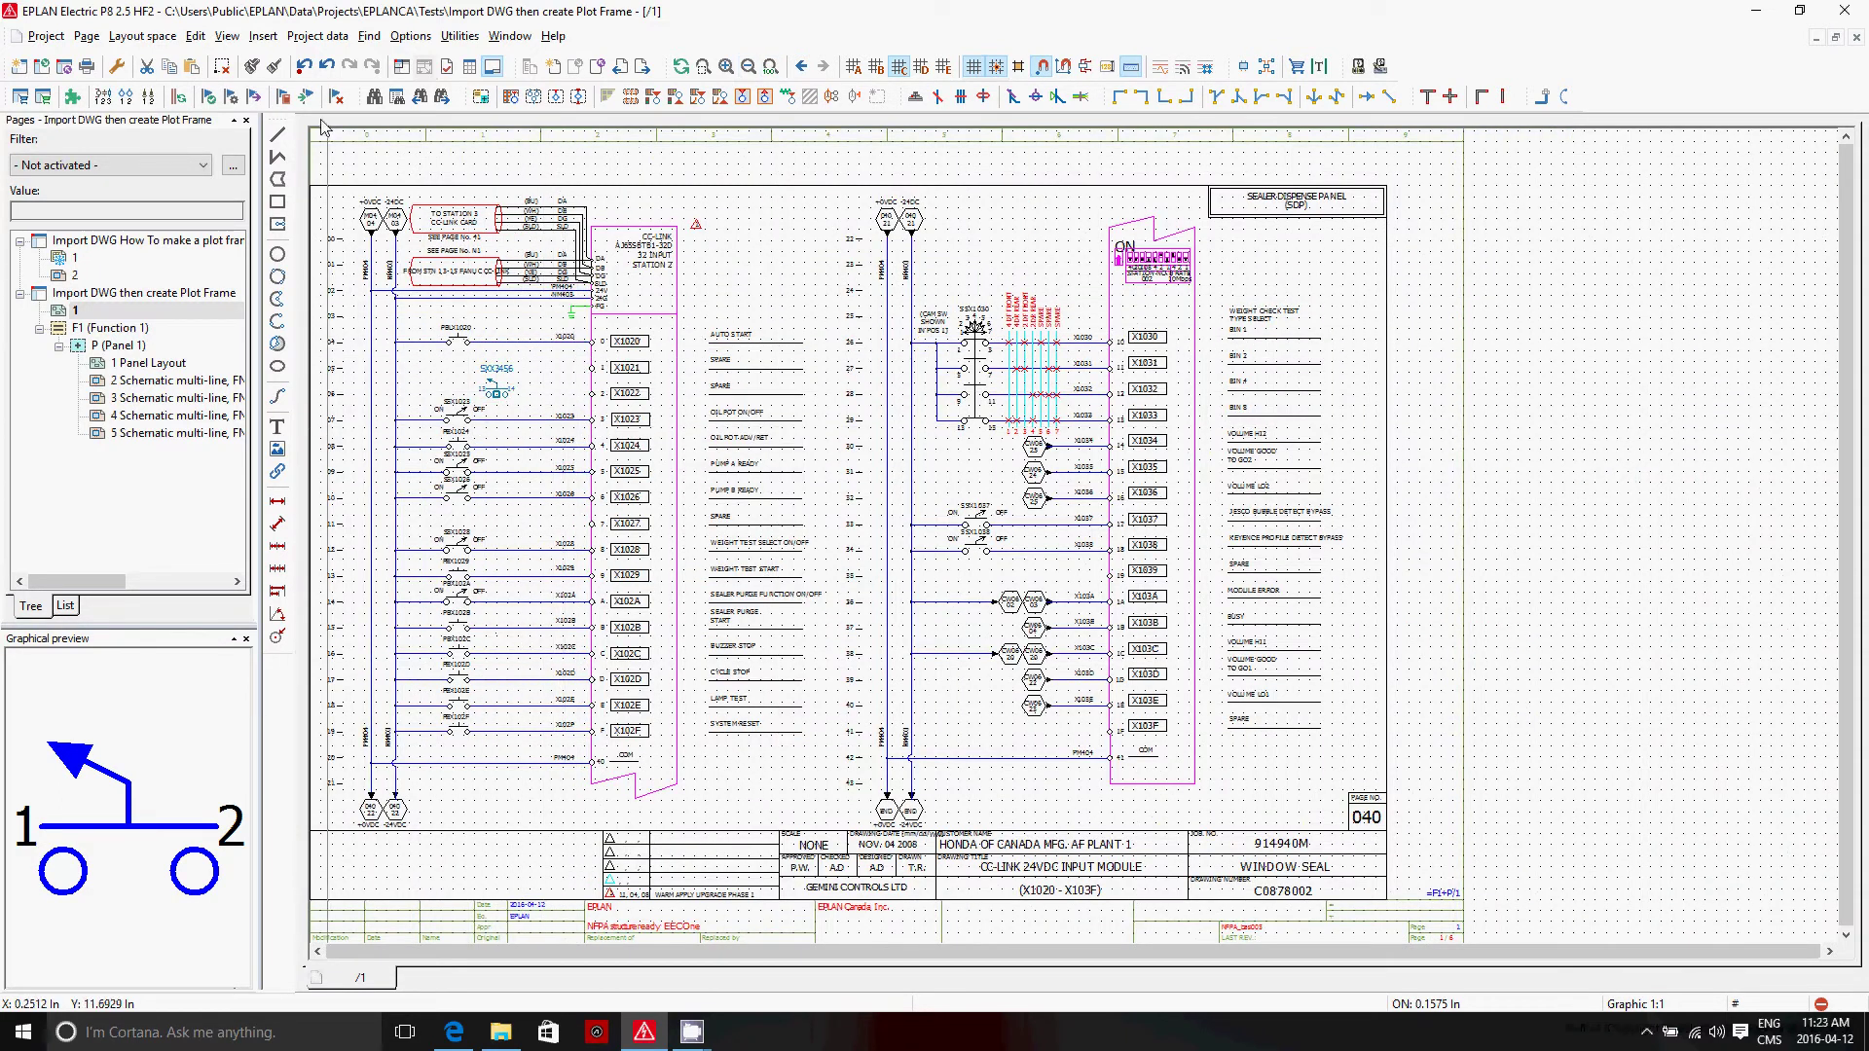
{"action": "scroll", "coordinate": [1241, 613], "scroll_direction": "down", "scroll_amount": 3}
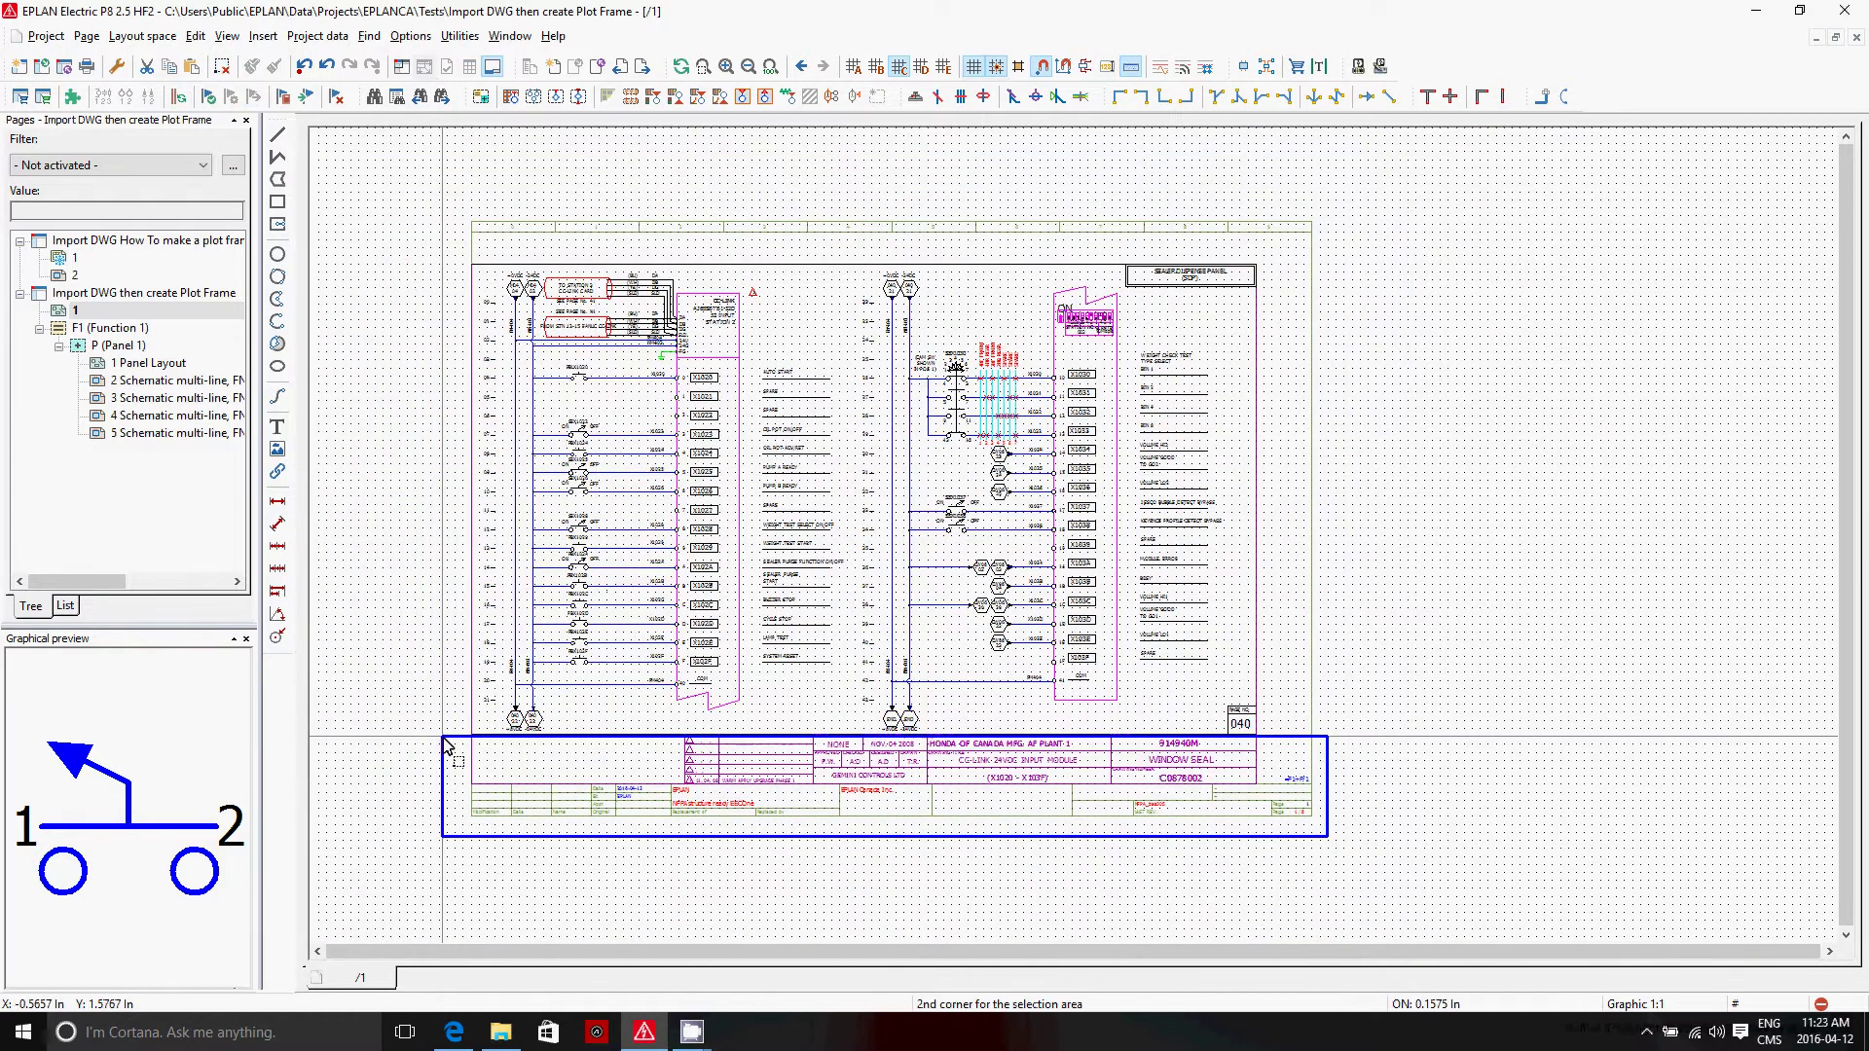
{"action": "left_click", "coordinate": [1274, 240]}
{"action": "left_click", "coordinate": [1227, 731]}
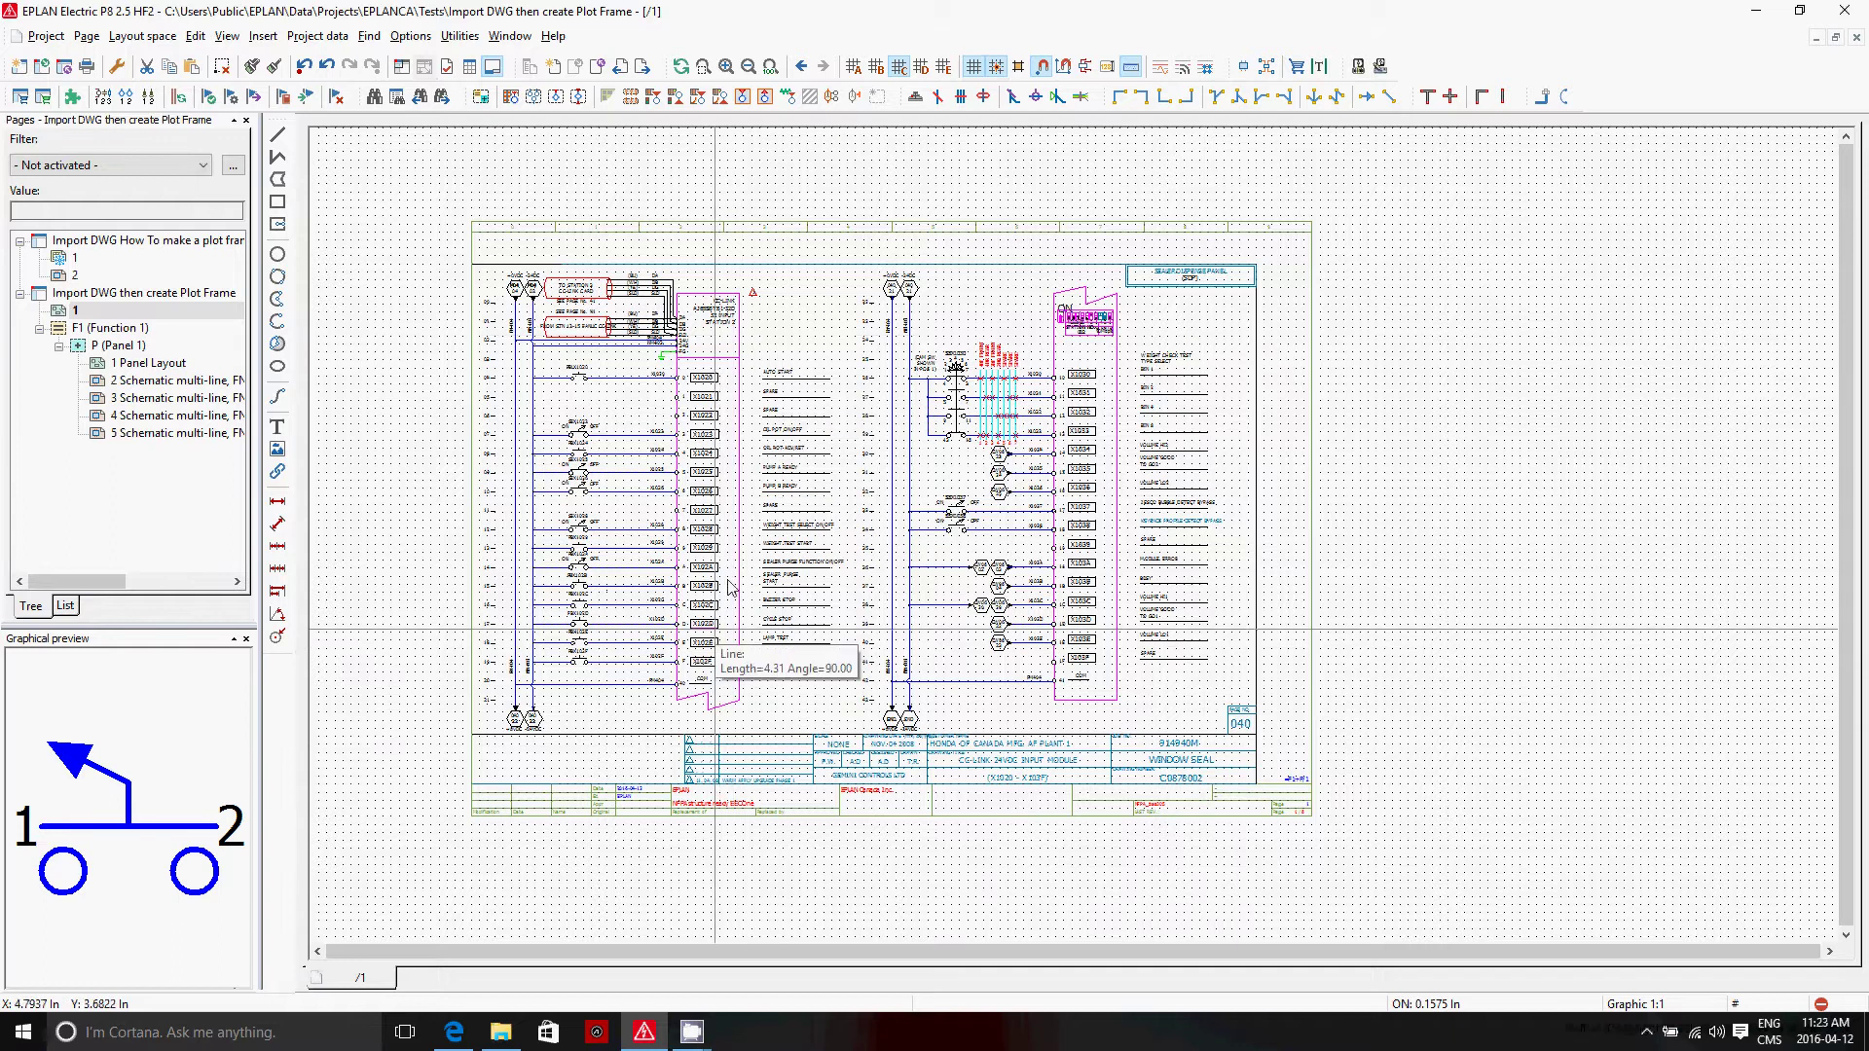
{"action": "scroll", "coordinate": [487, 682], "scroll_direction": "up", "scroll_amount": 3}
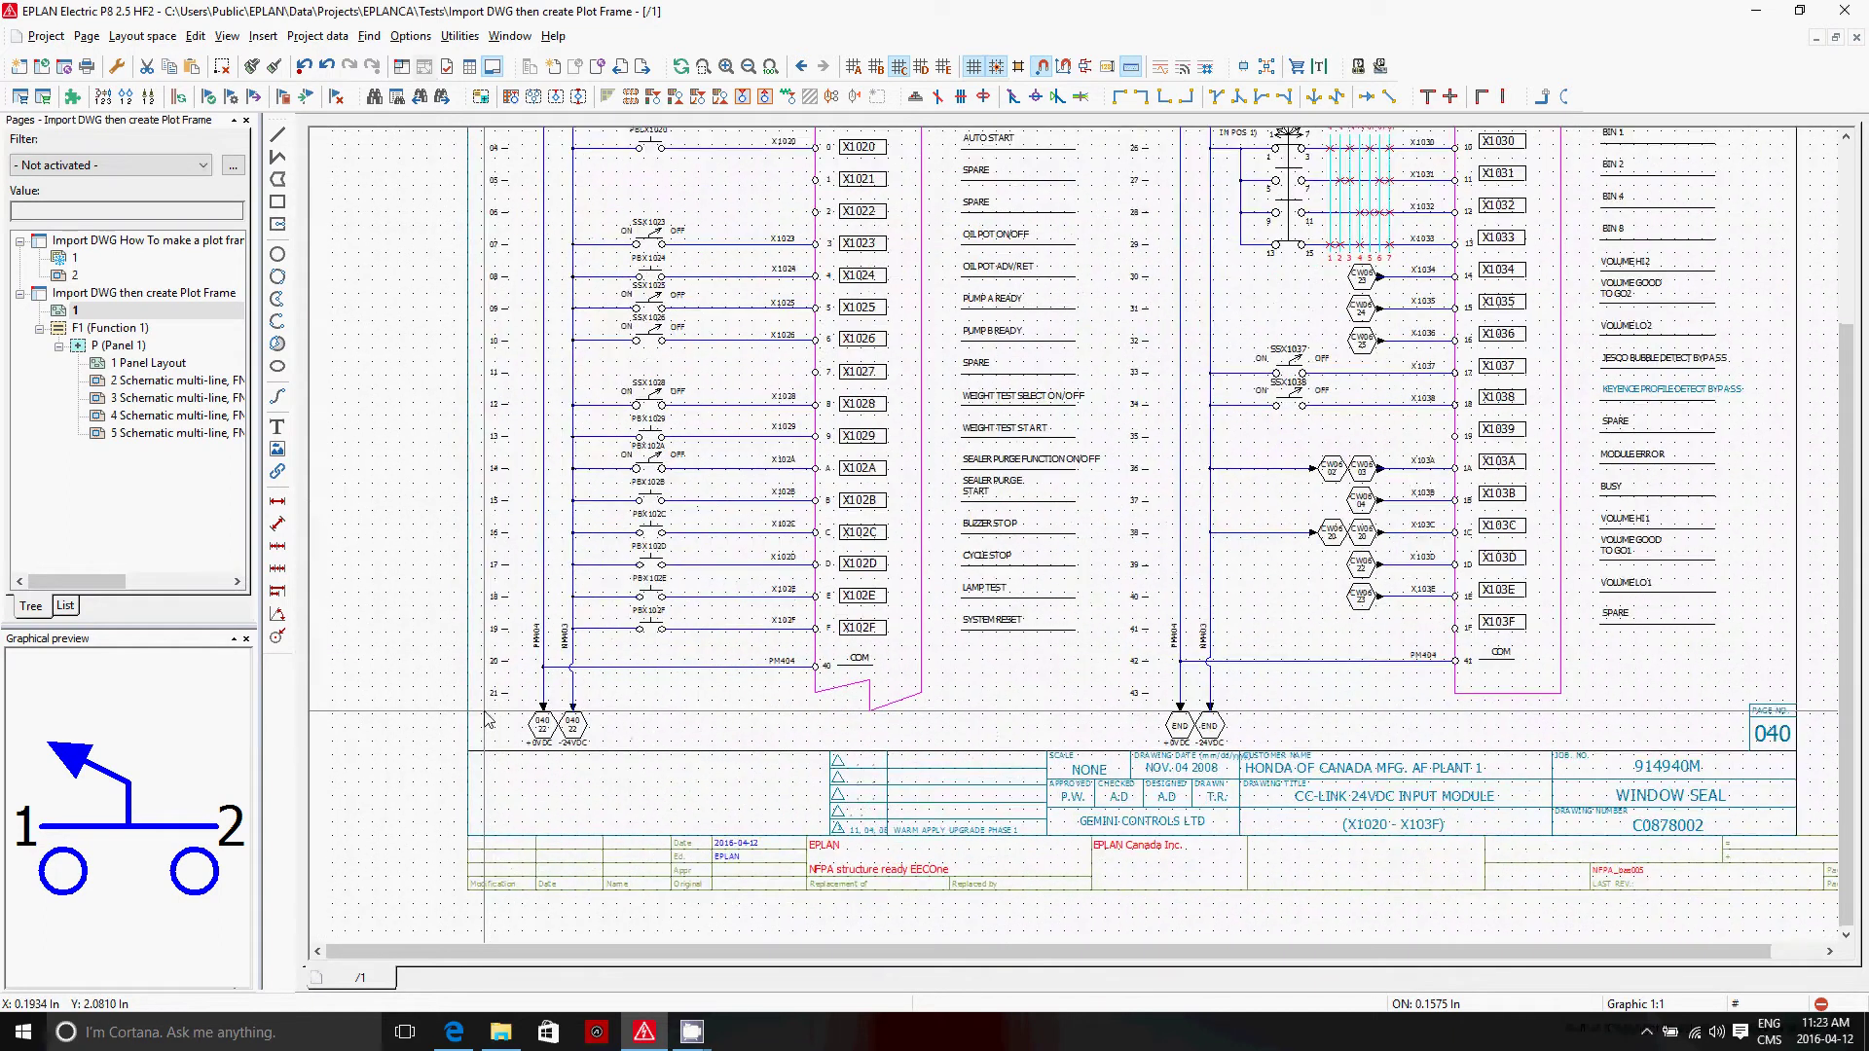
{"action": "scroll", "coordinate": [438, 857], "scroll_direction": "down", "scroll_amount": 1}
{"action": "scroll", "coordinate": [438, 856], "scroll_direction": "down", "scroll_amount": 1}
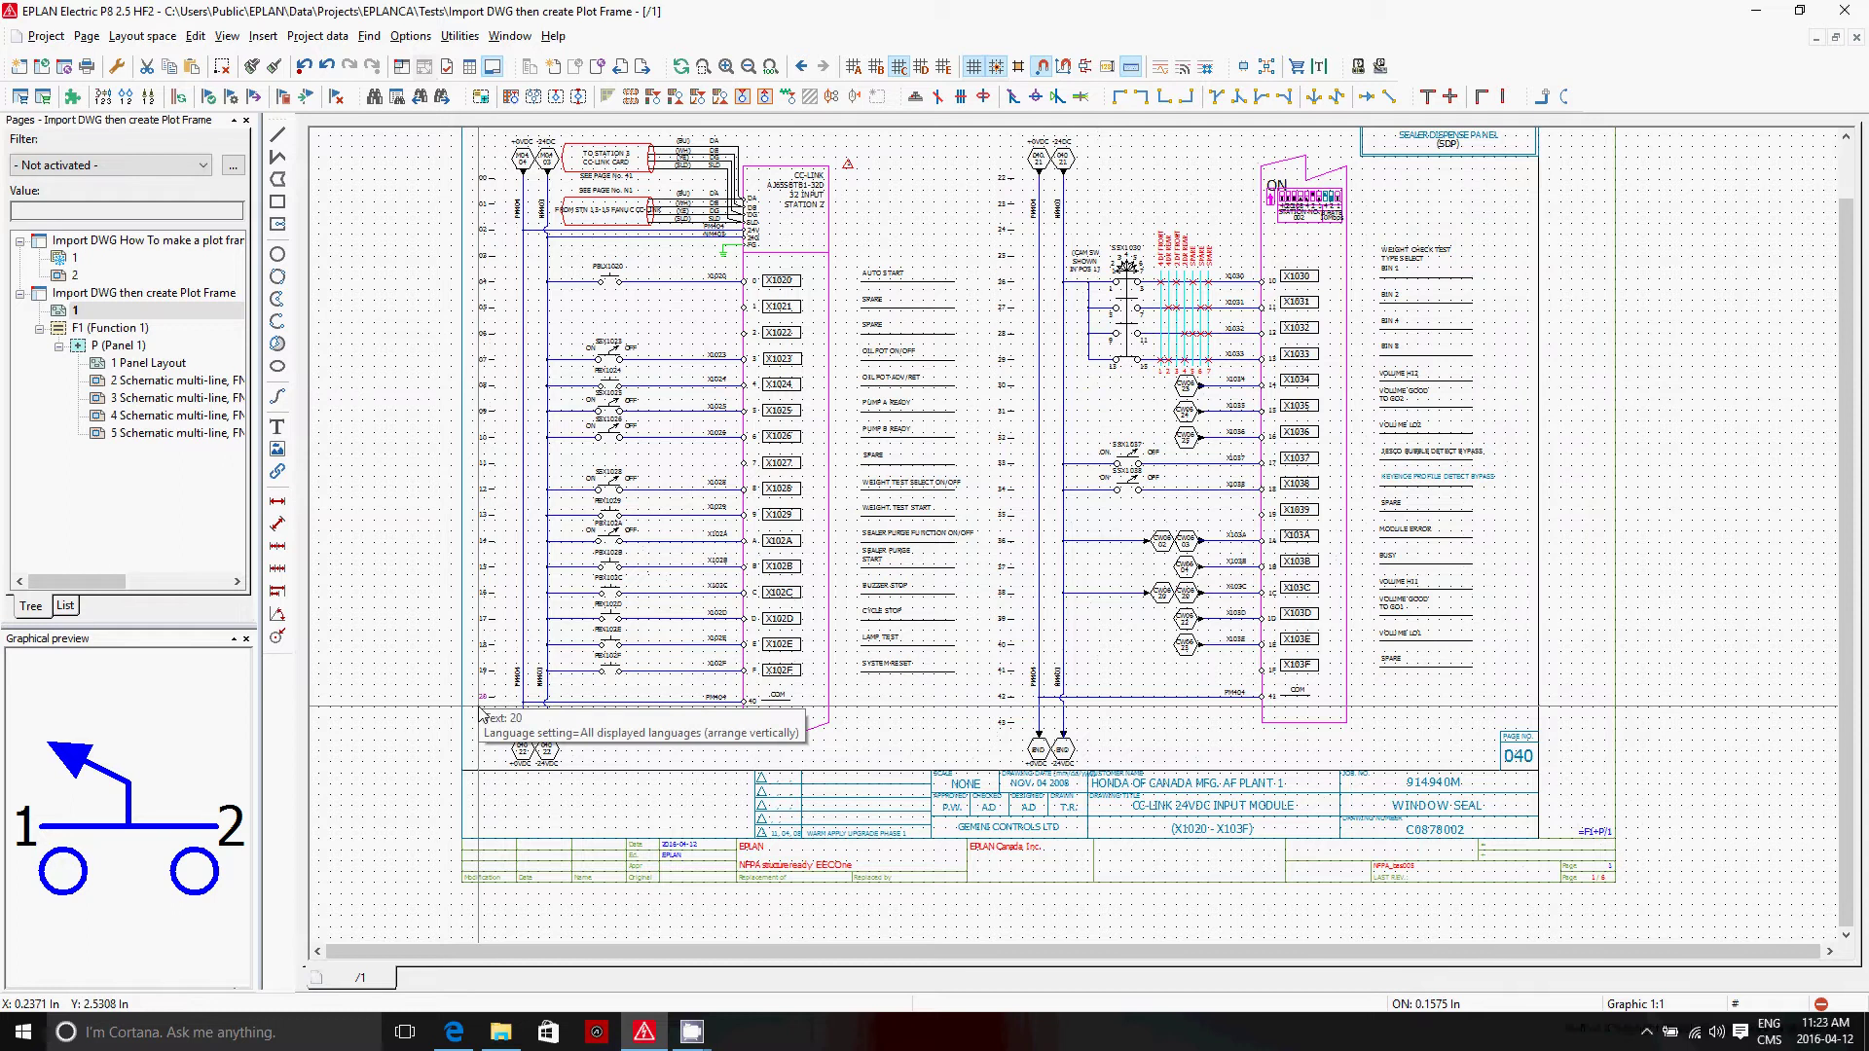
{"action": "left_click", "coordinate": [458, 37]}
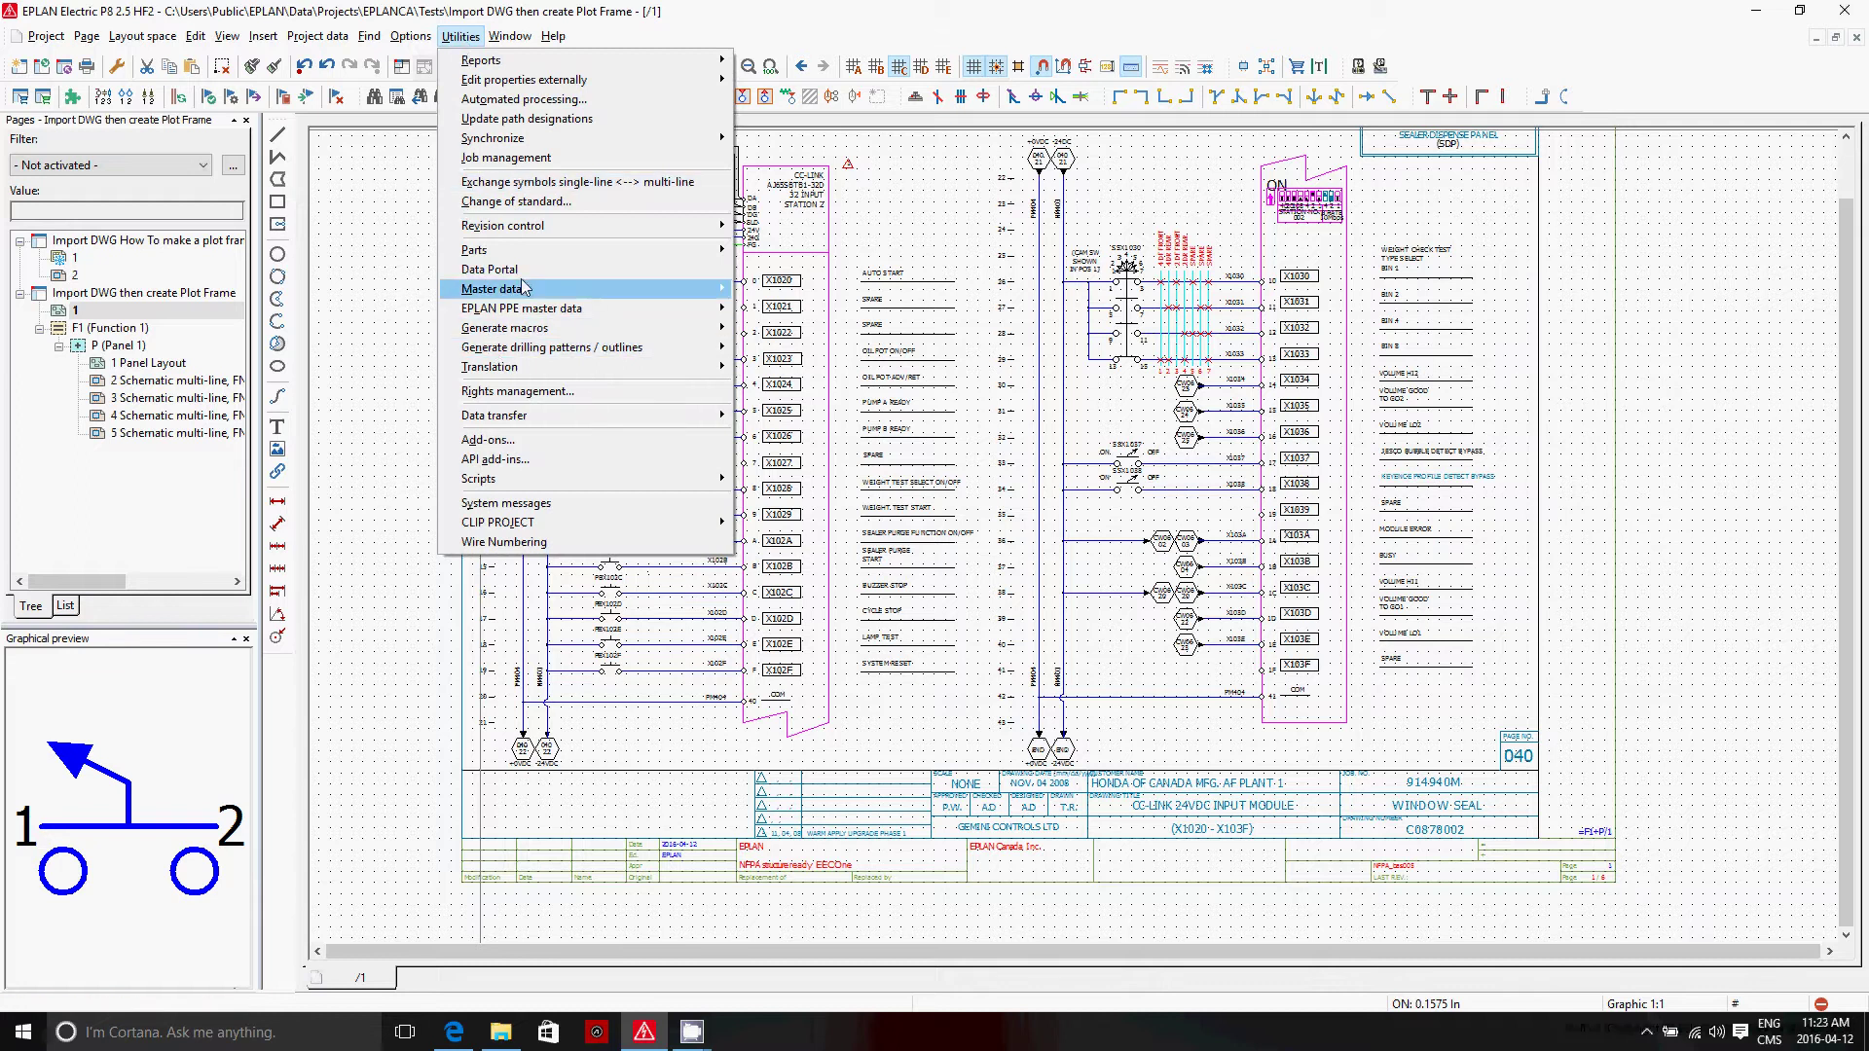
Copy plot frame FN1_003_2L.fn1 and save the copy as FN1_003_2L-Copy.
{"action": "mouse_move", "coordinate": [528, 292]}
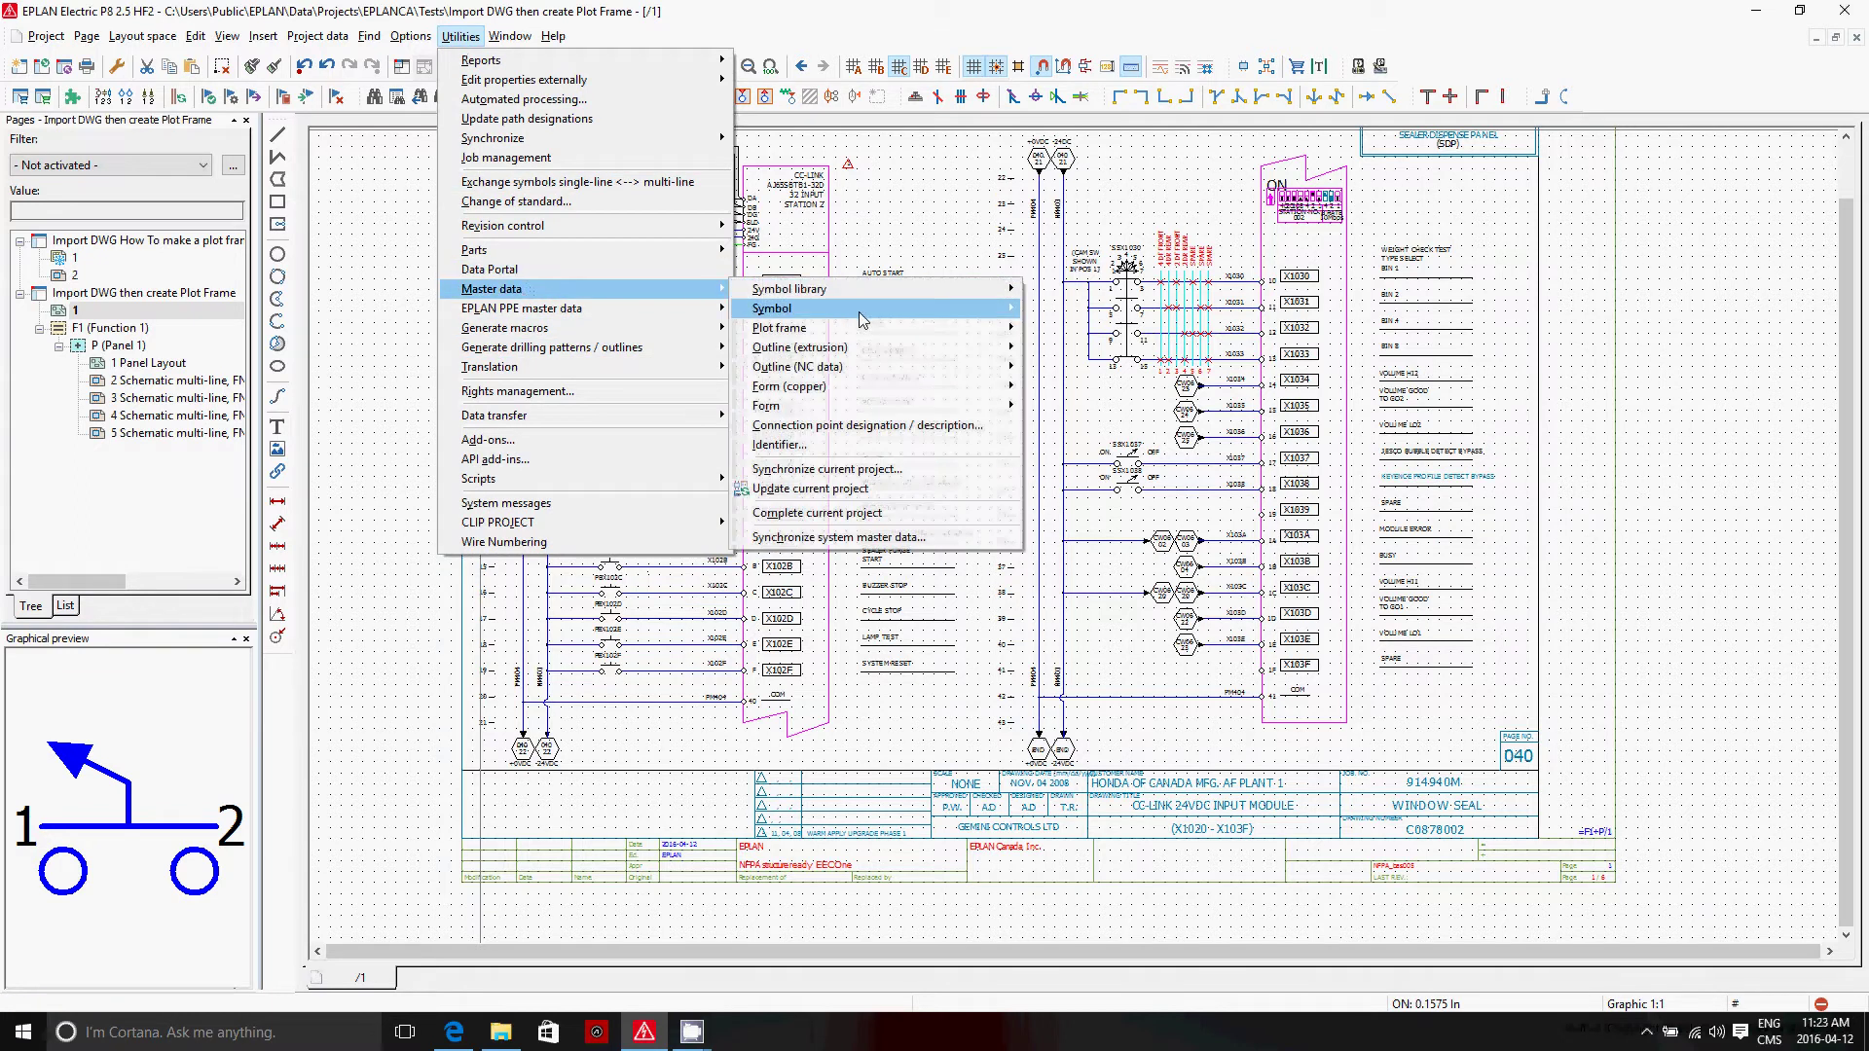
{"action": "mouse_move", "coordinate": [860, 338]}
{"action": "left_click", "coordinate": [1061, 372]}
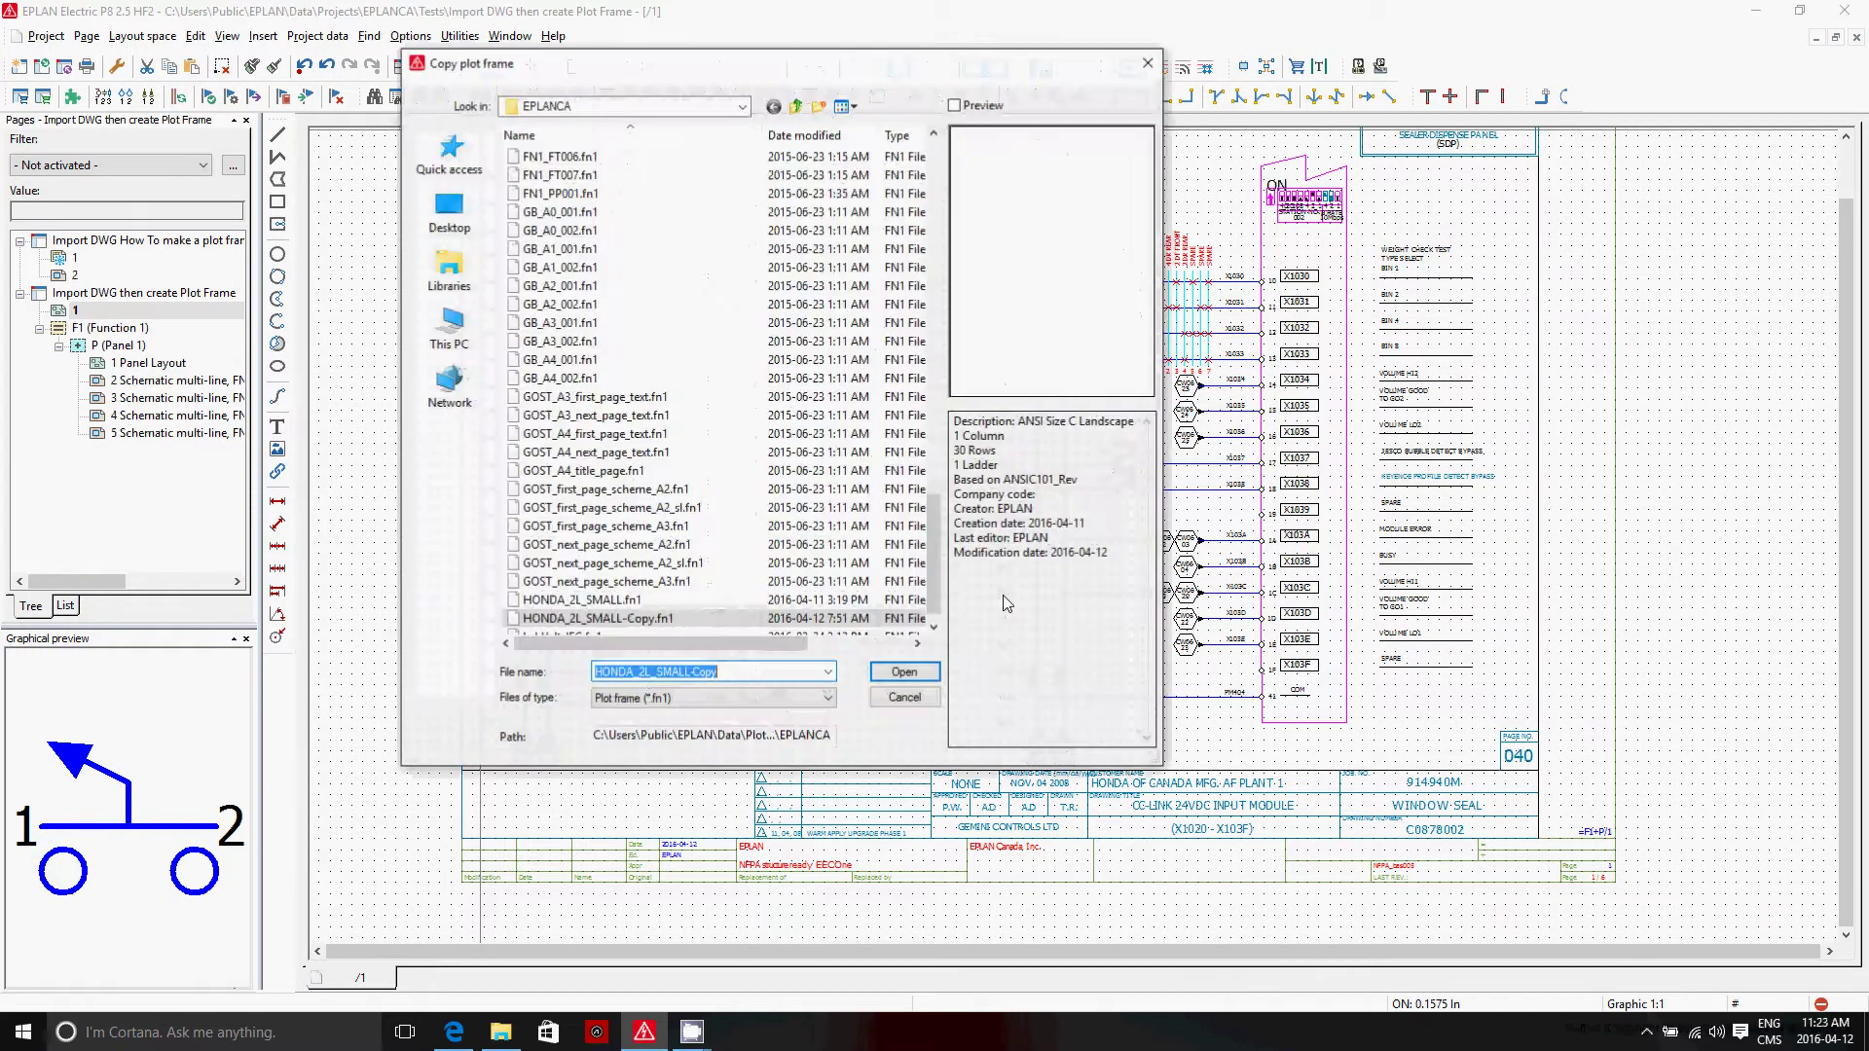
{"action": "left_click_drag", "start_coordinate": [939, 580], "coordinate": [875, 244]}
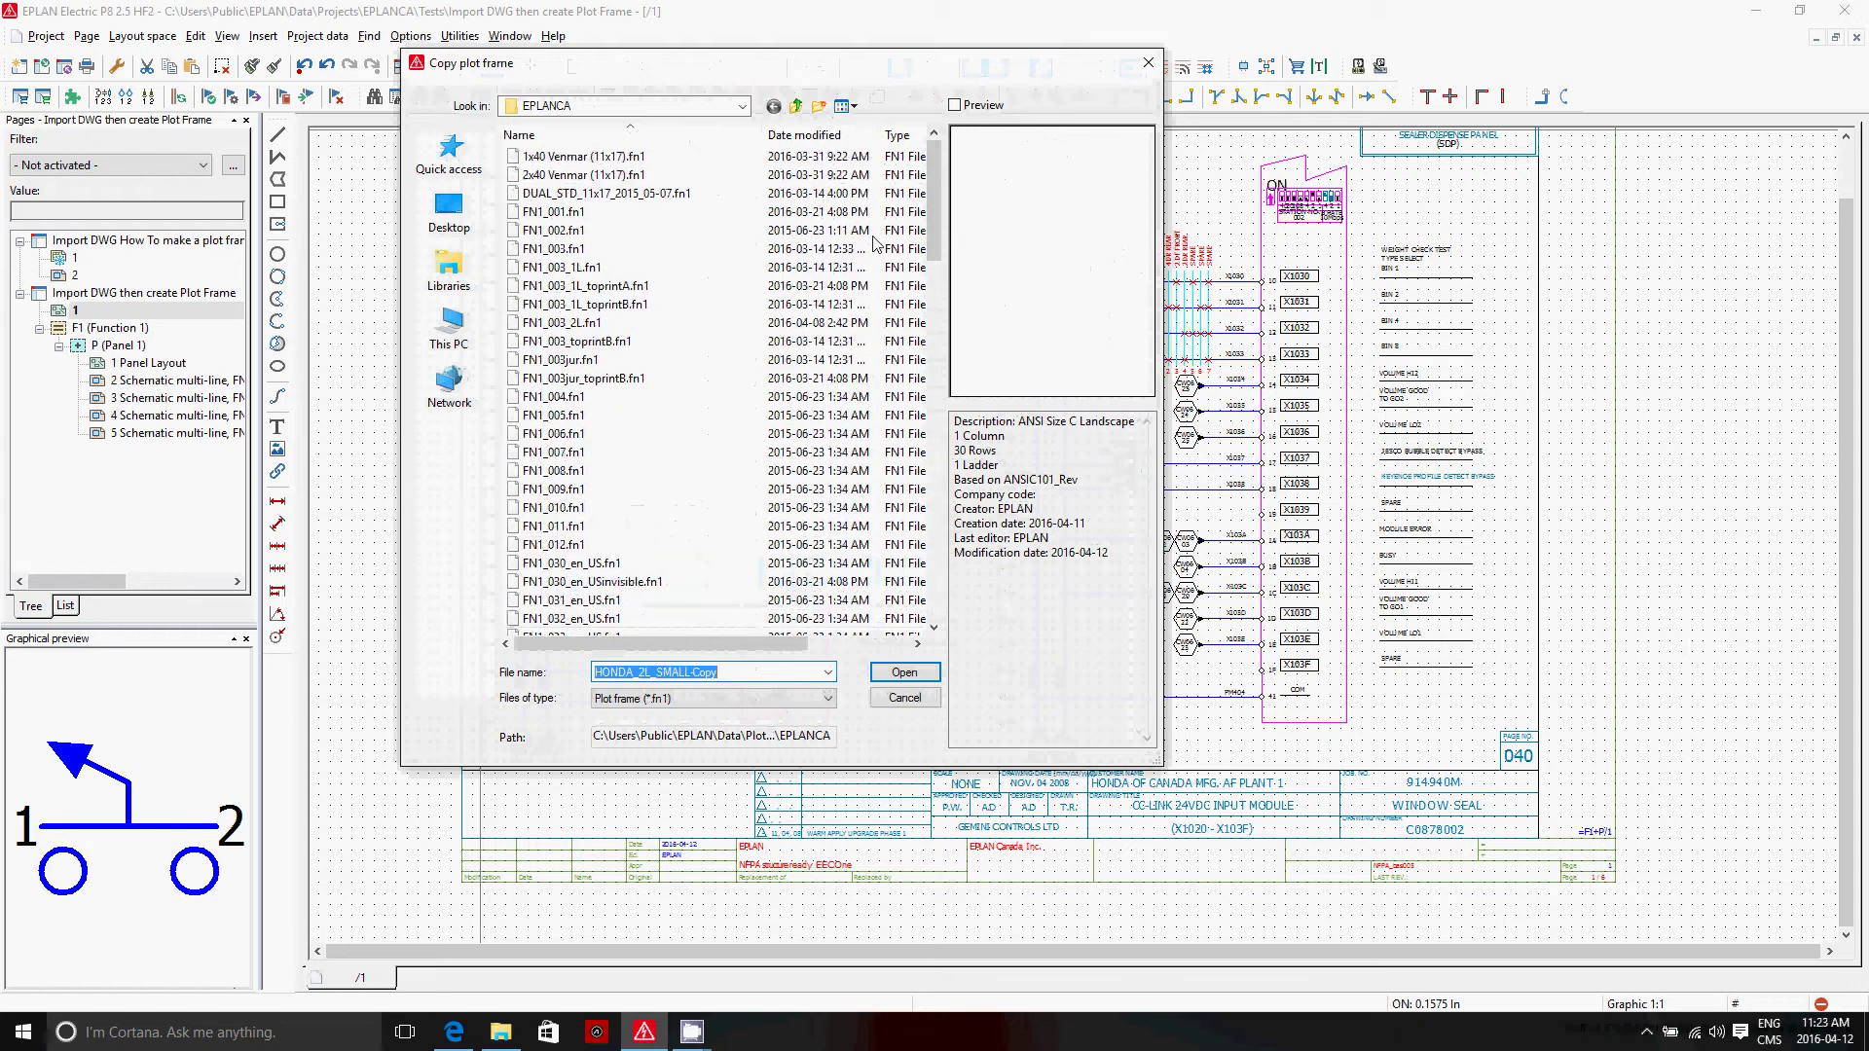
{"action": "left_click", "coordinate": [577, 324]}
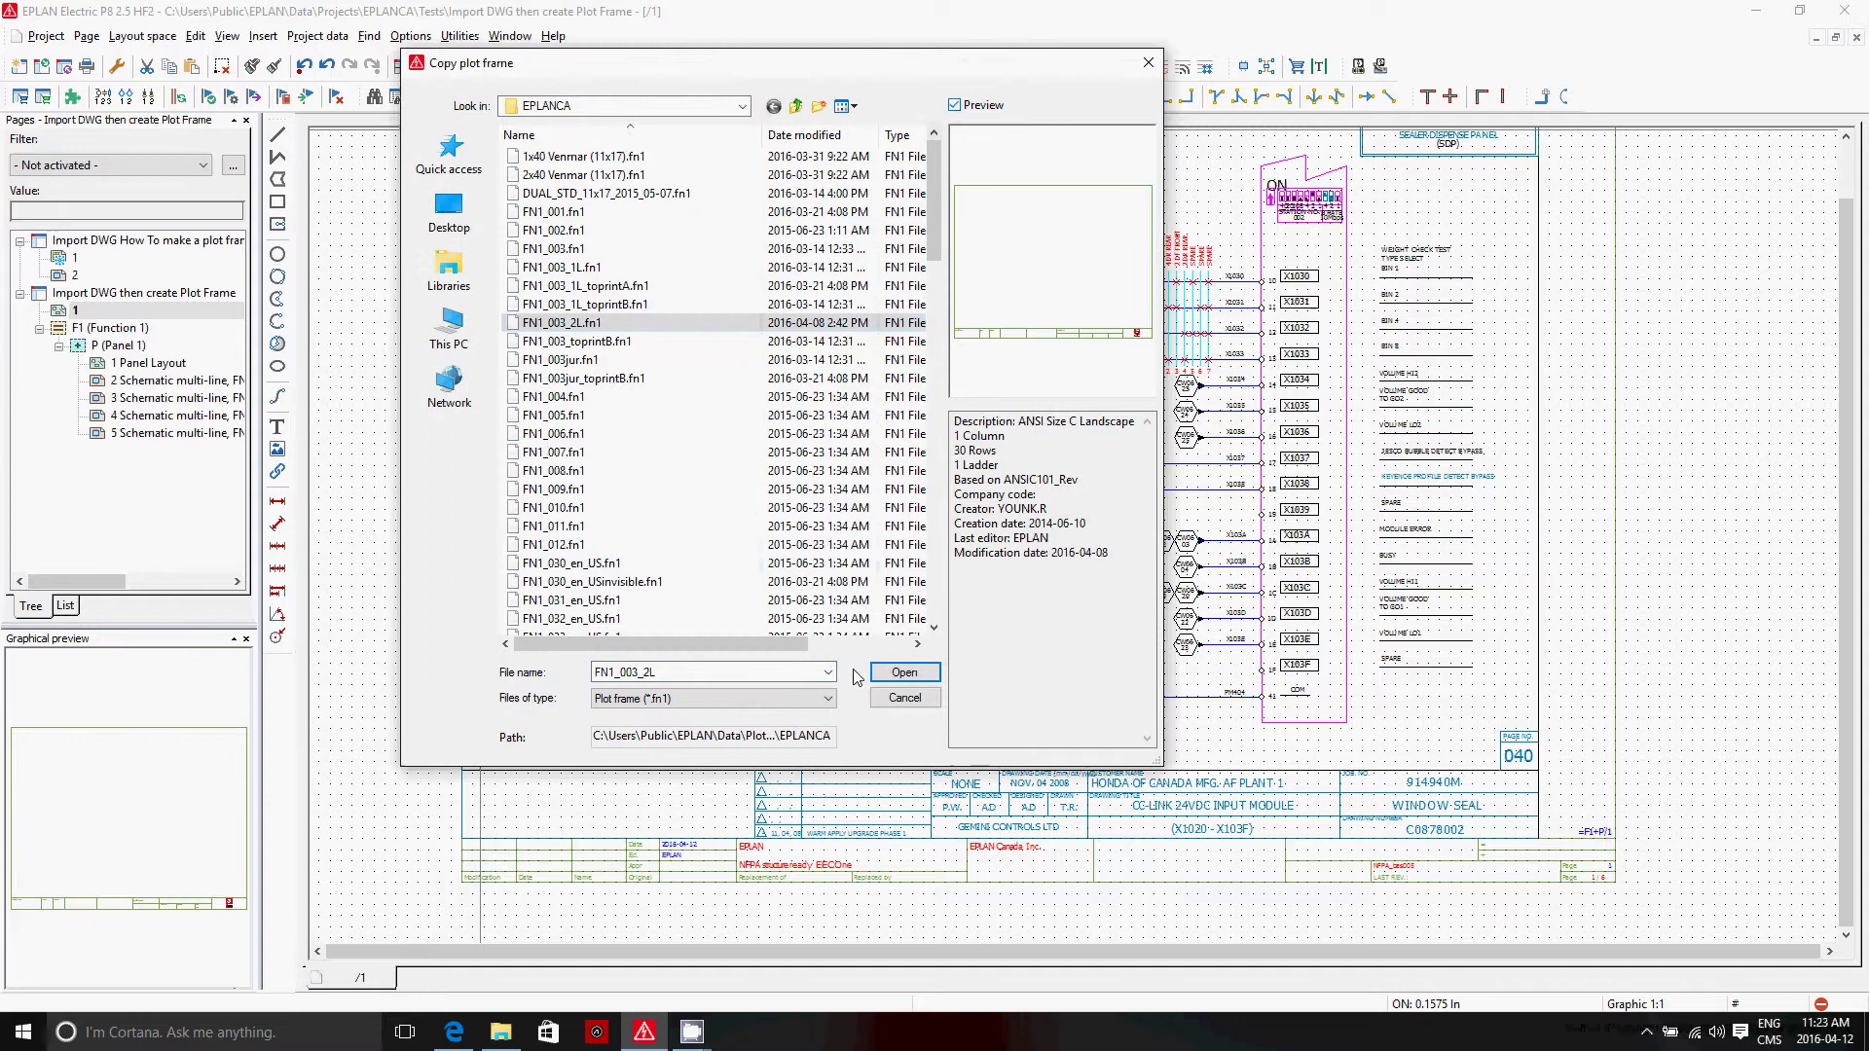
{"action": "left_click", "coordinate": [894, 673]}
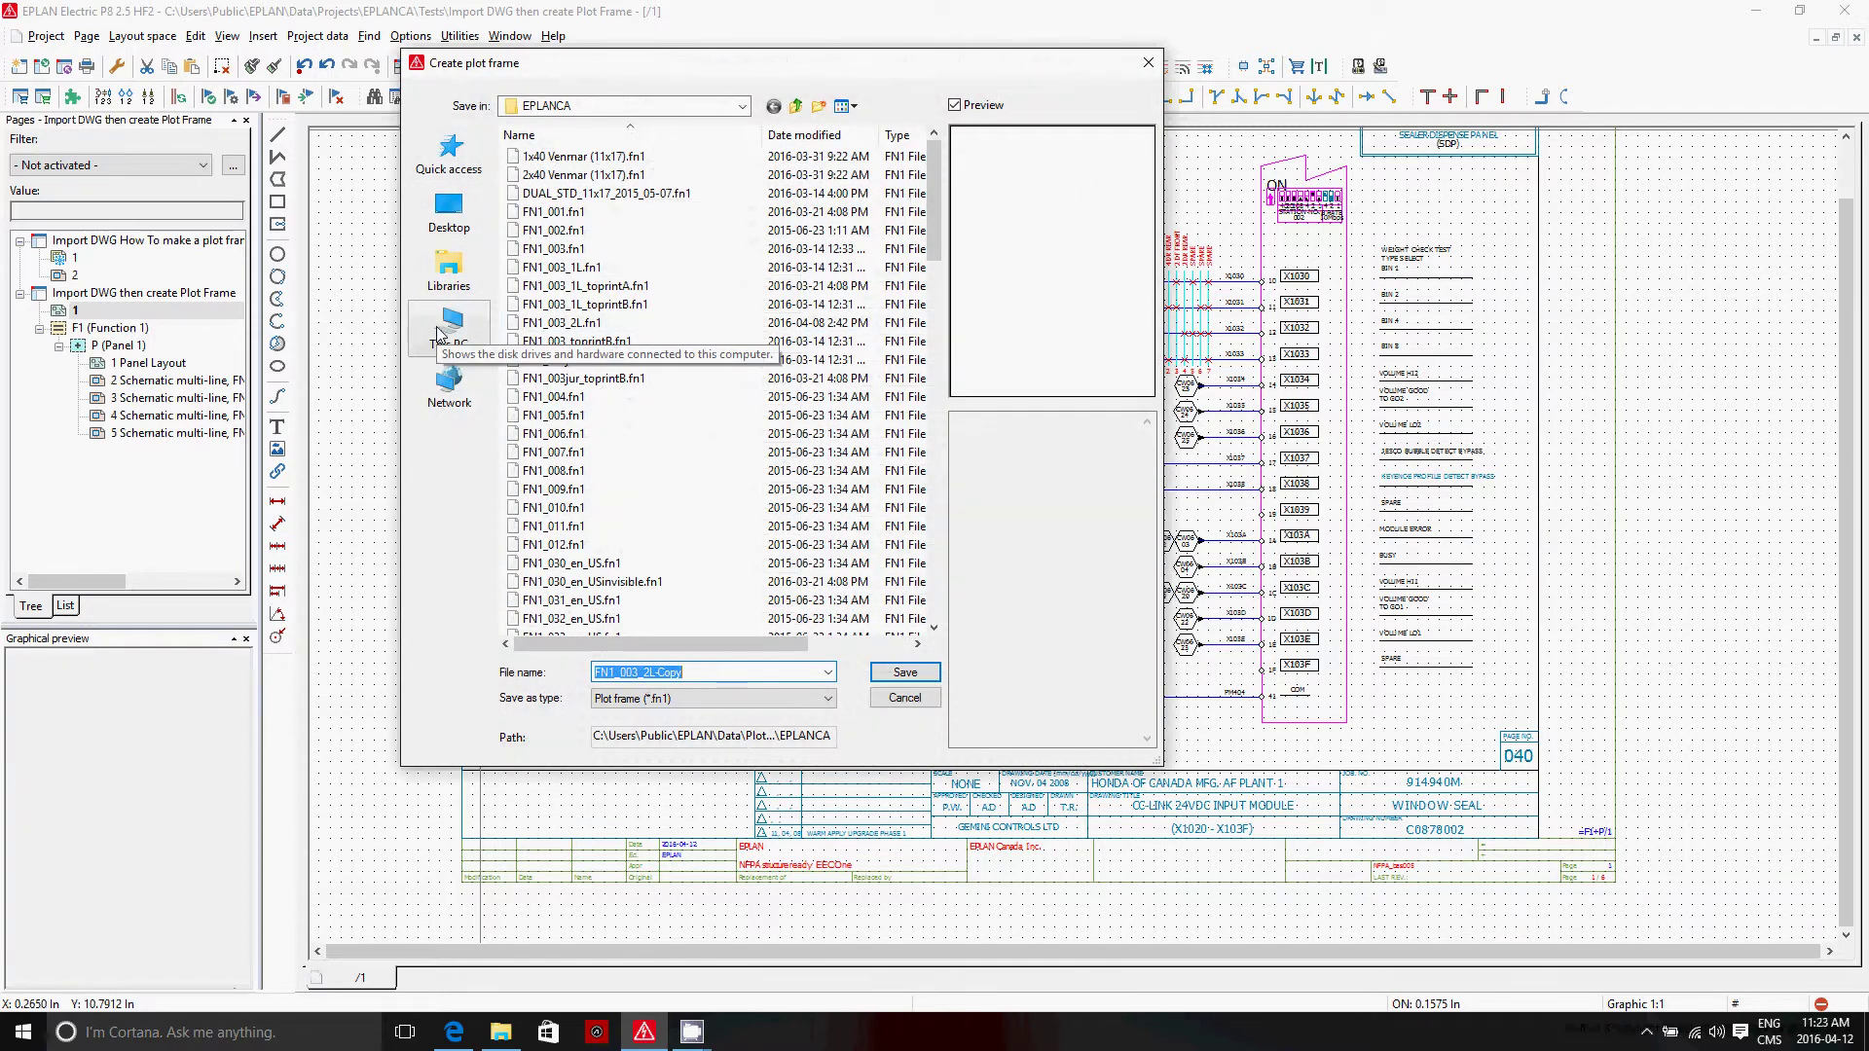
{"action": "key", "text": "Return"}
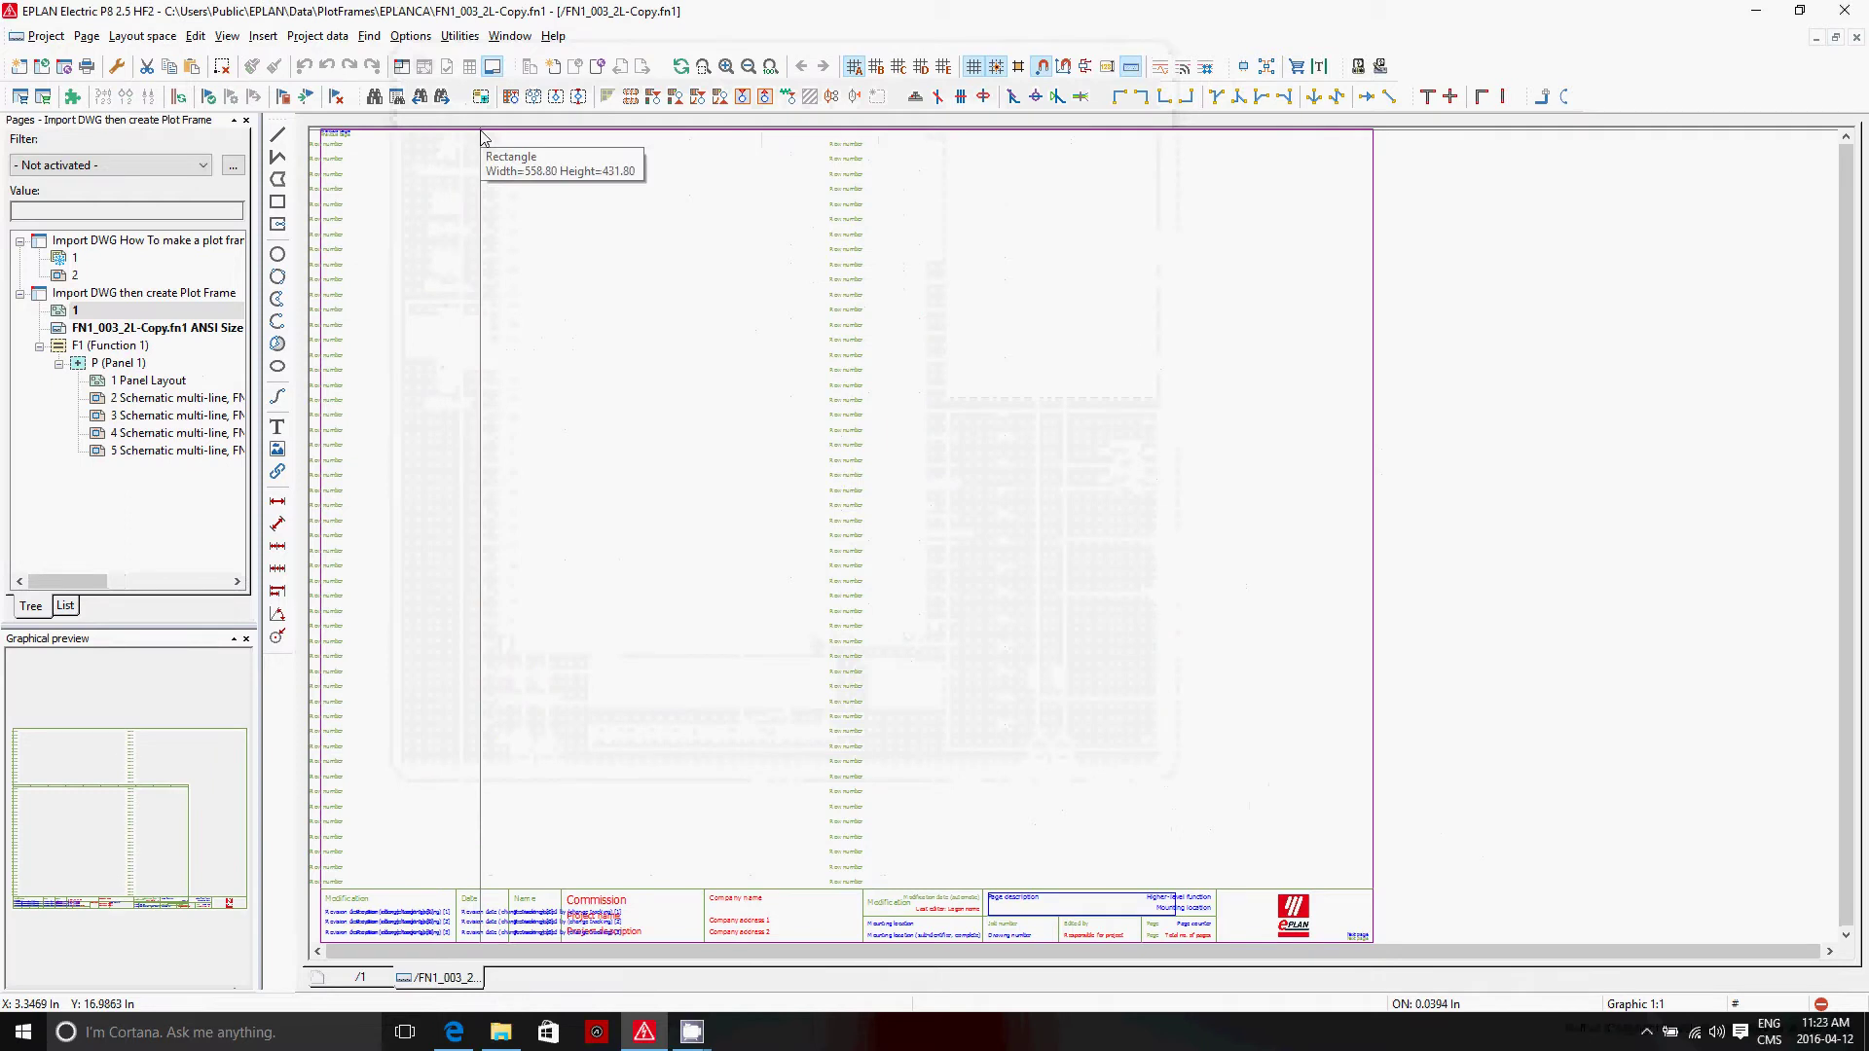
Dismiss the 3D warning, copy page 1's title-block drawing, and return to the FN1_003_2L-Copy frame.
{"action": "scroll", "coordinate": [688, 248], "scroll_direction": "down", "scroll_amount": 1}
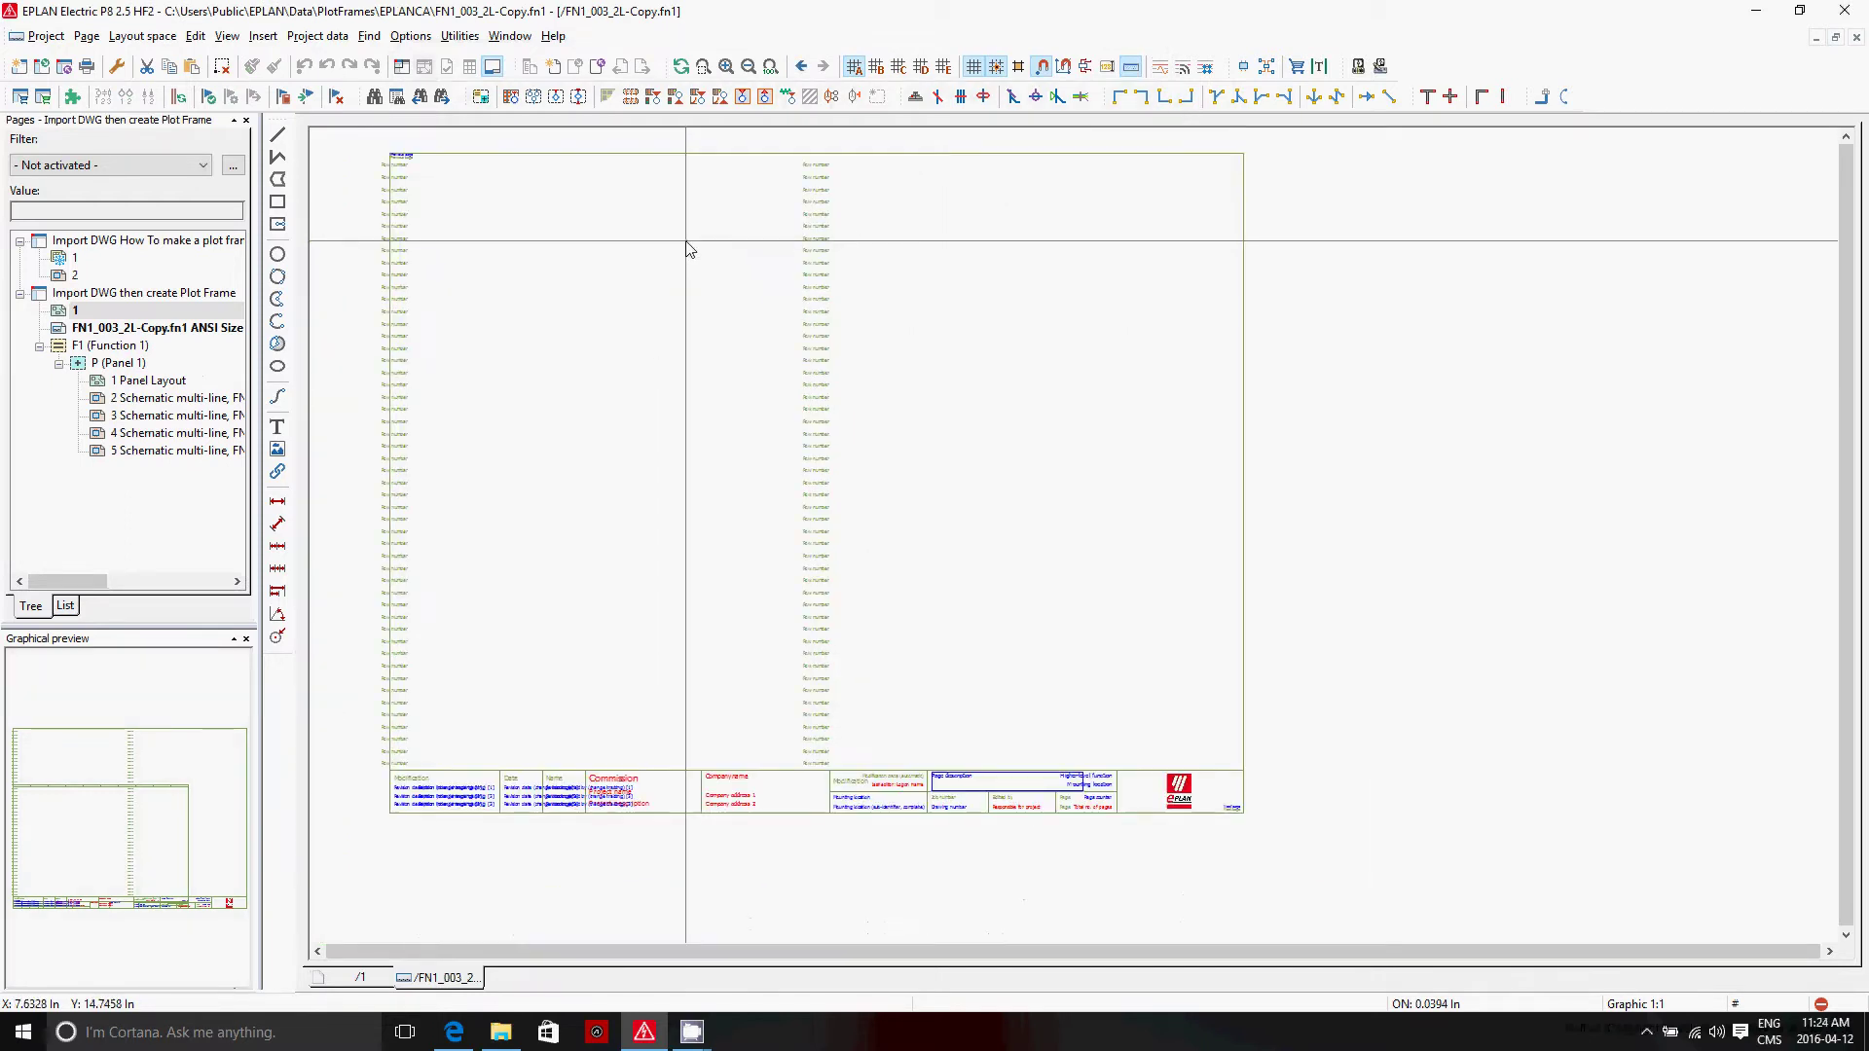
{"action": "left_click", "coordinate": [688, 248]}
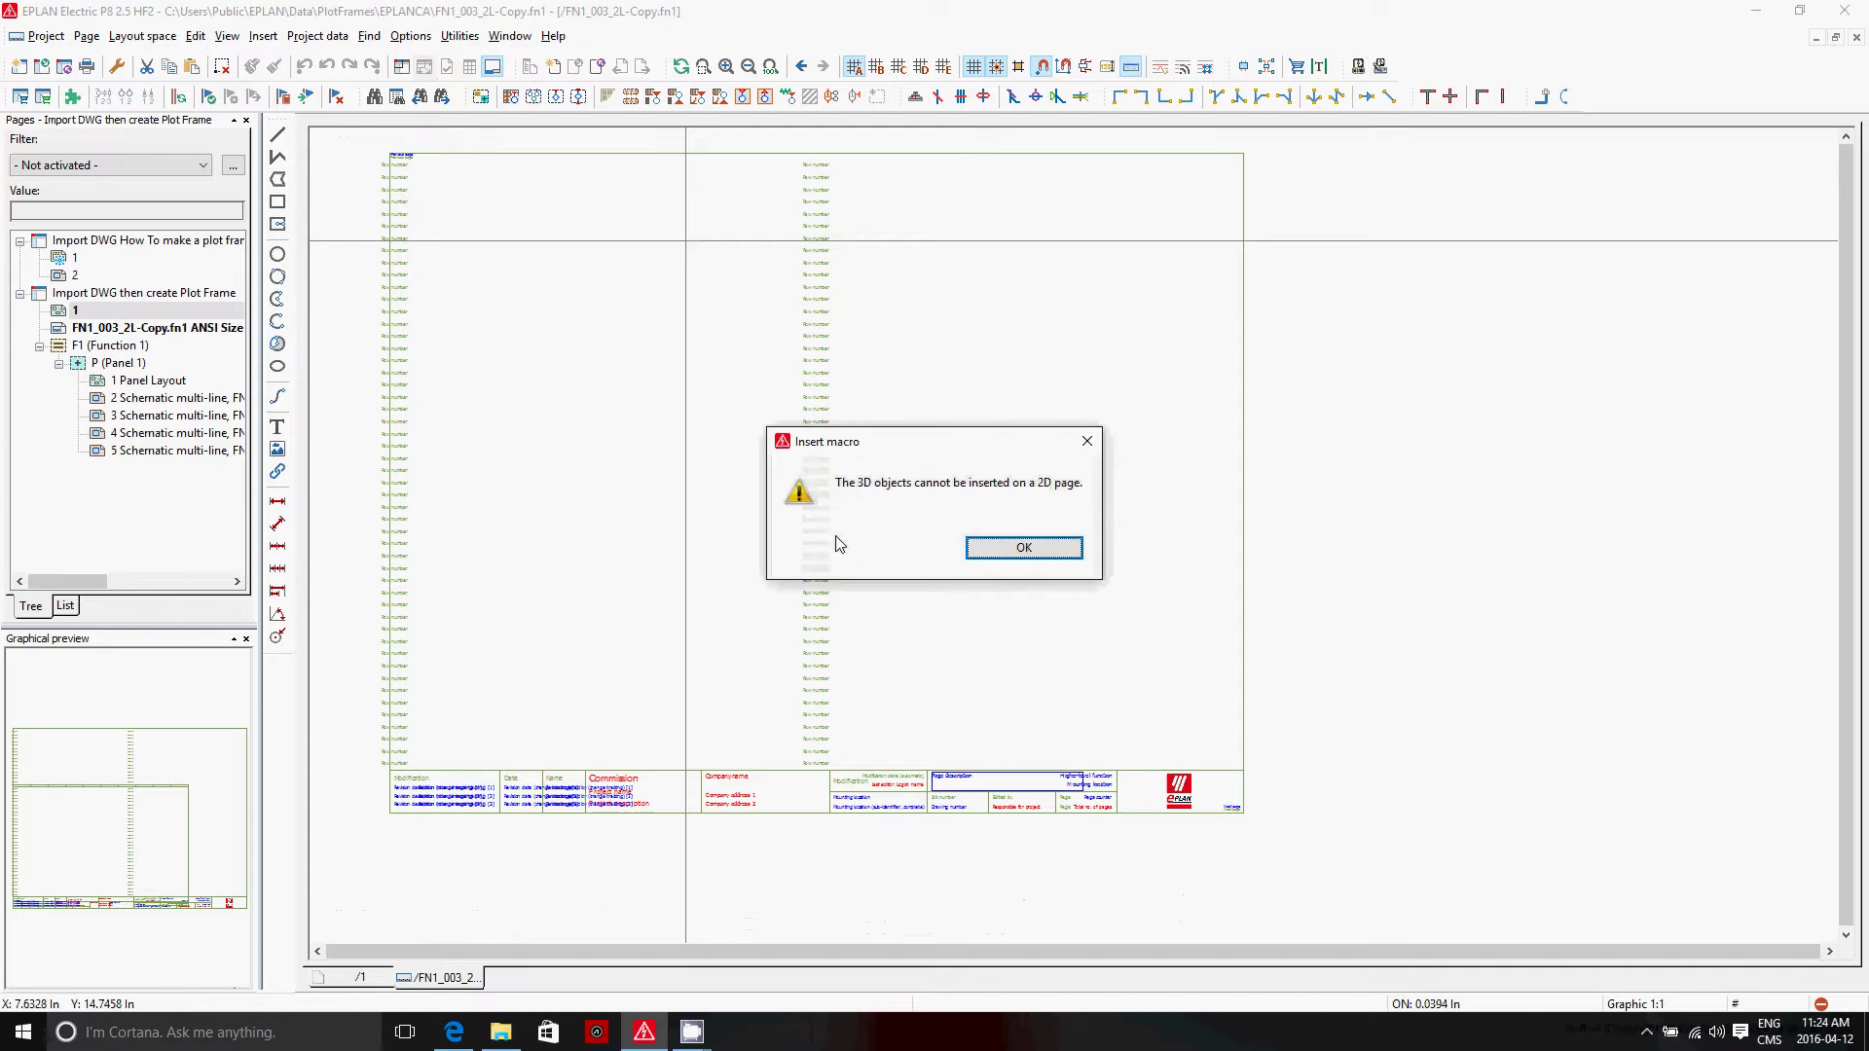
{"action": "left_click", "coordinate": [1023, 548]}
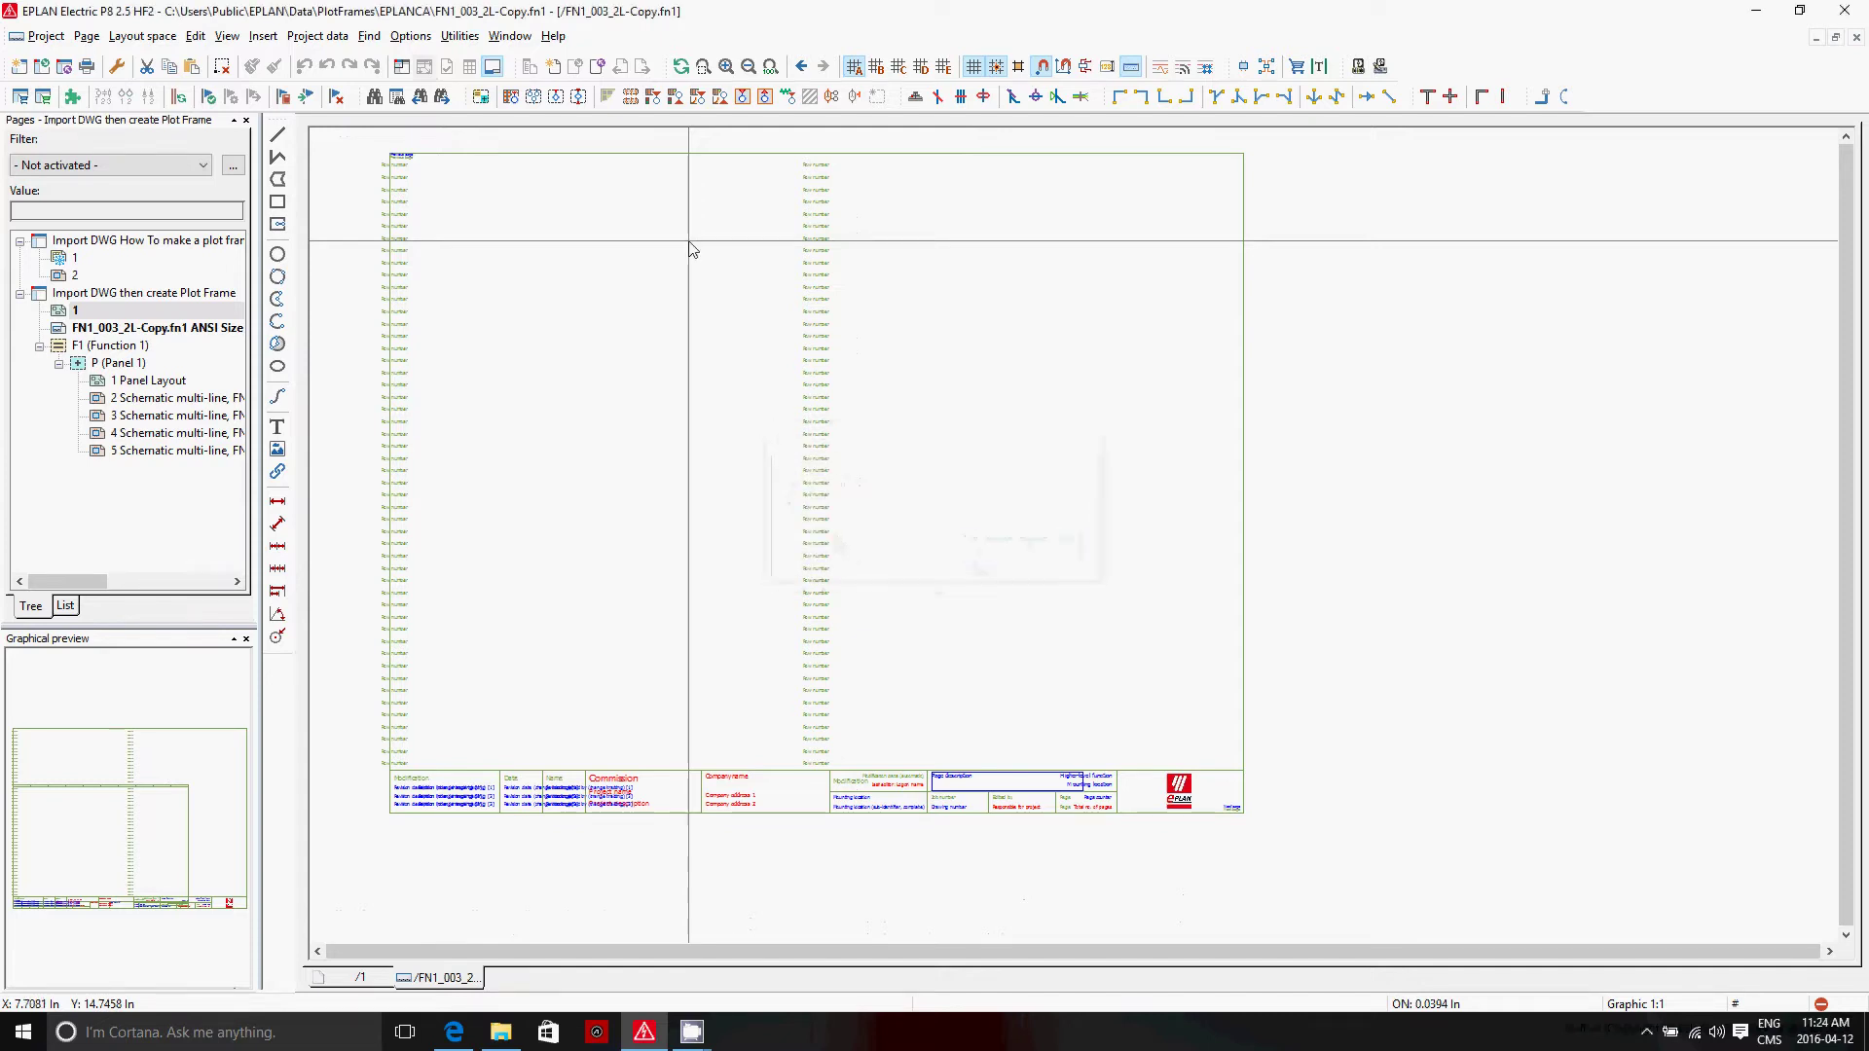
{"action": "left_click", "coordinate": [144, 329]}
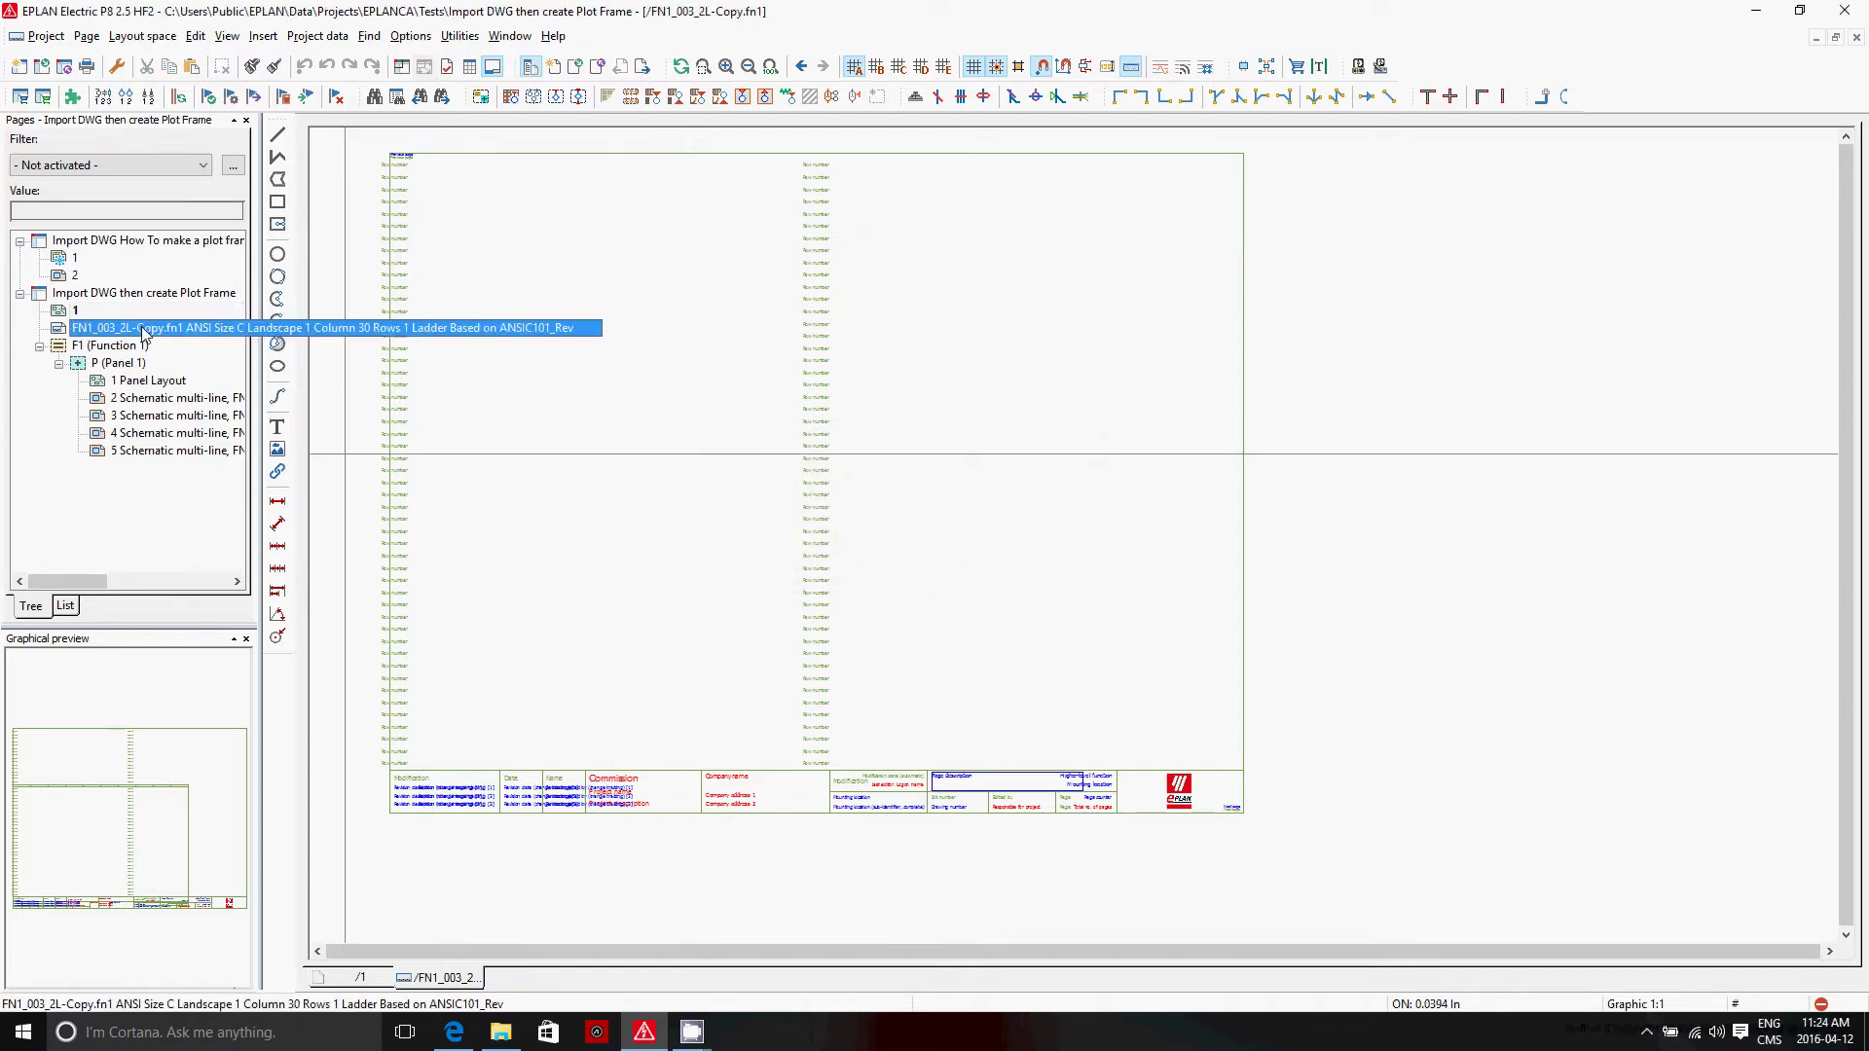
{"action": "left_click", "coordinate": [73, 314]}
{"action": "scroll", "coordinate": [1258, 343], "scroll_direction": "down", "scroll_amount": 2}
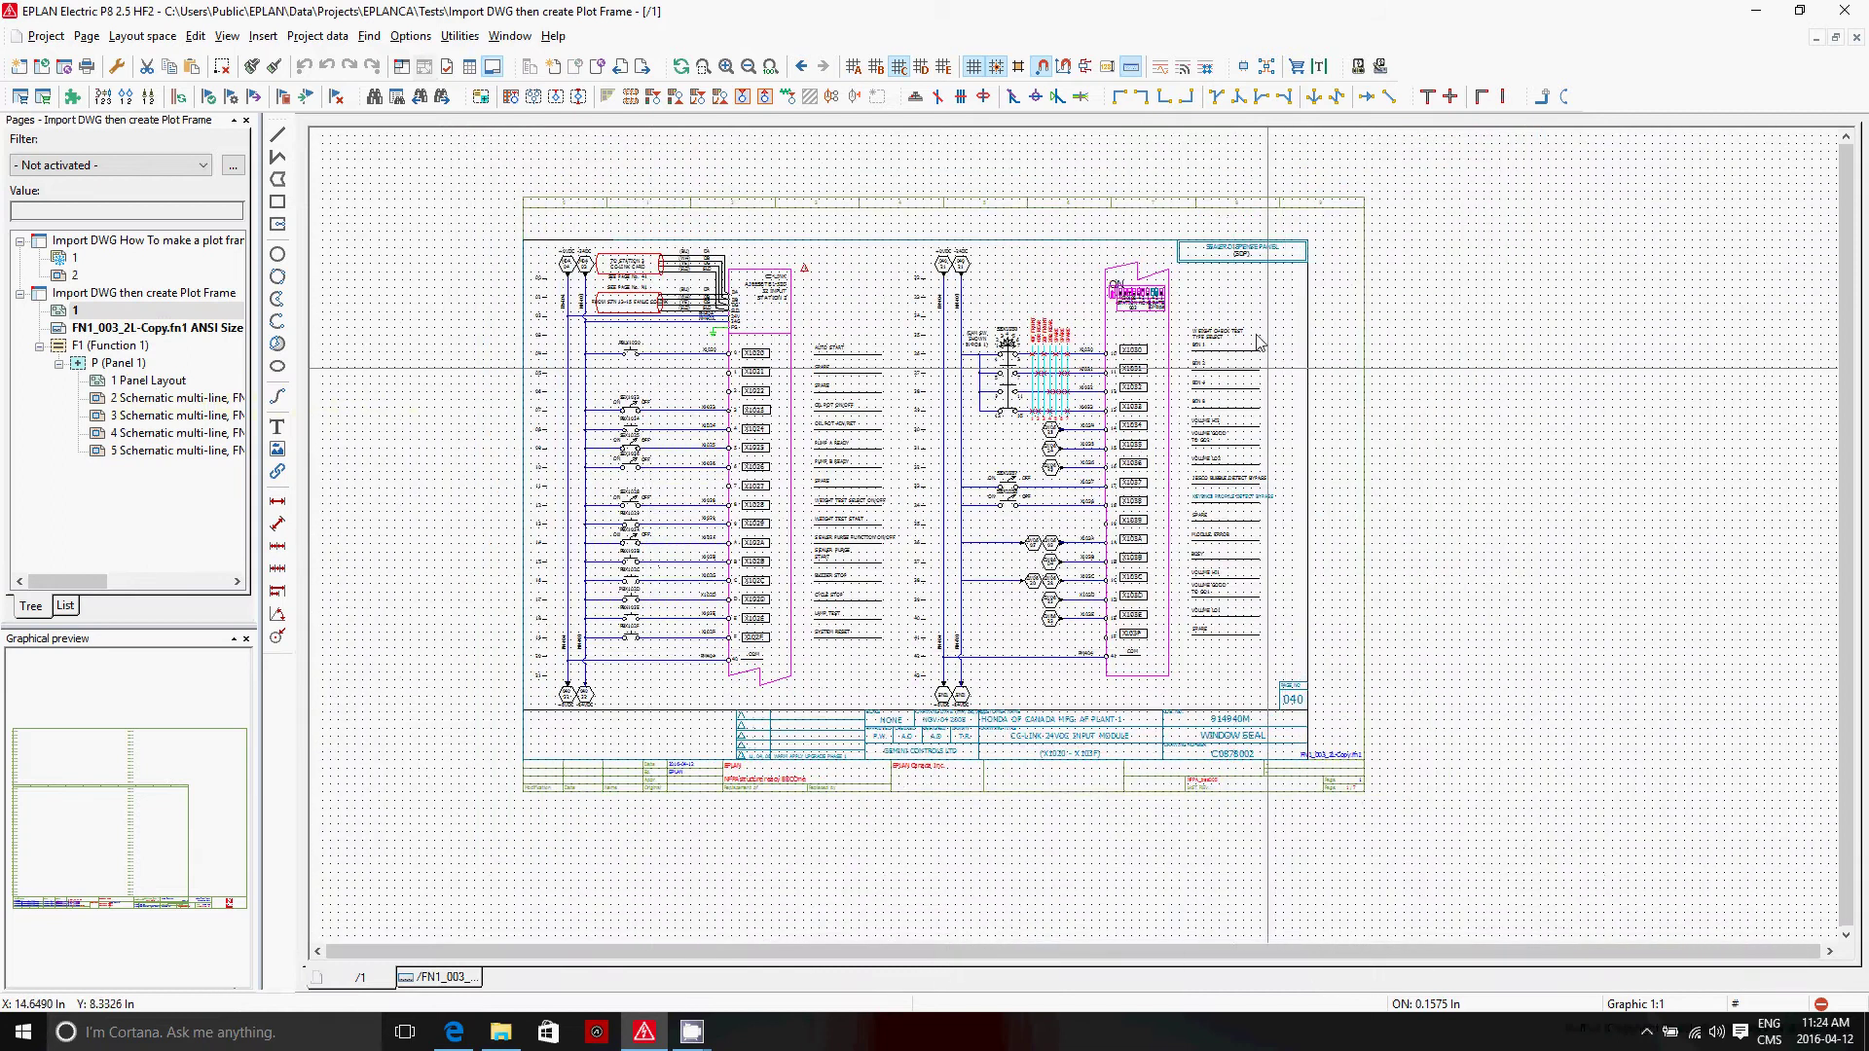
{"action": "left_click", "coordinate": [195, 37]}
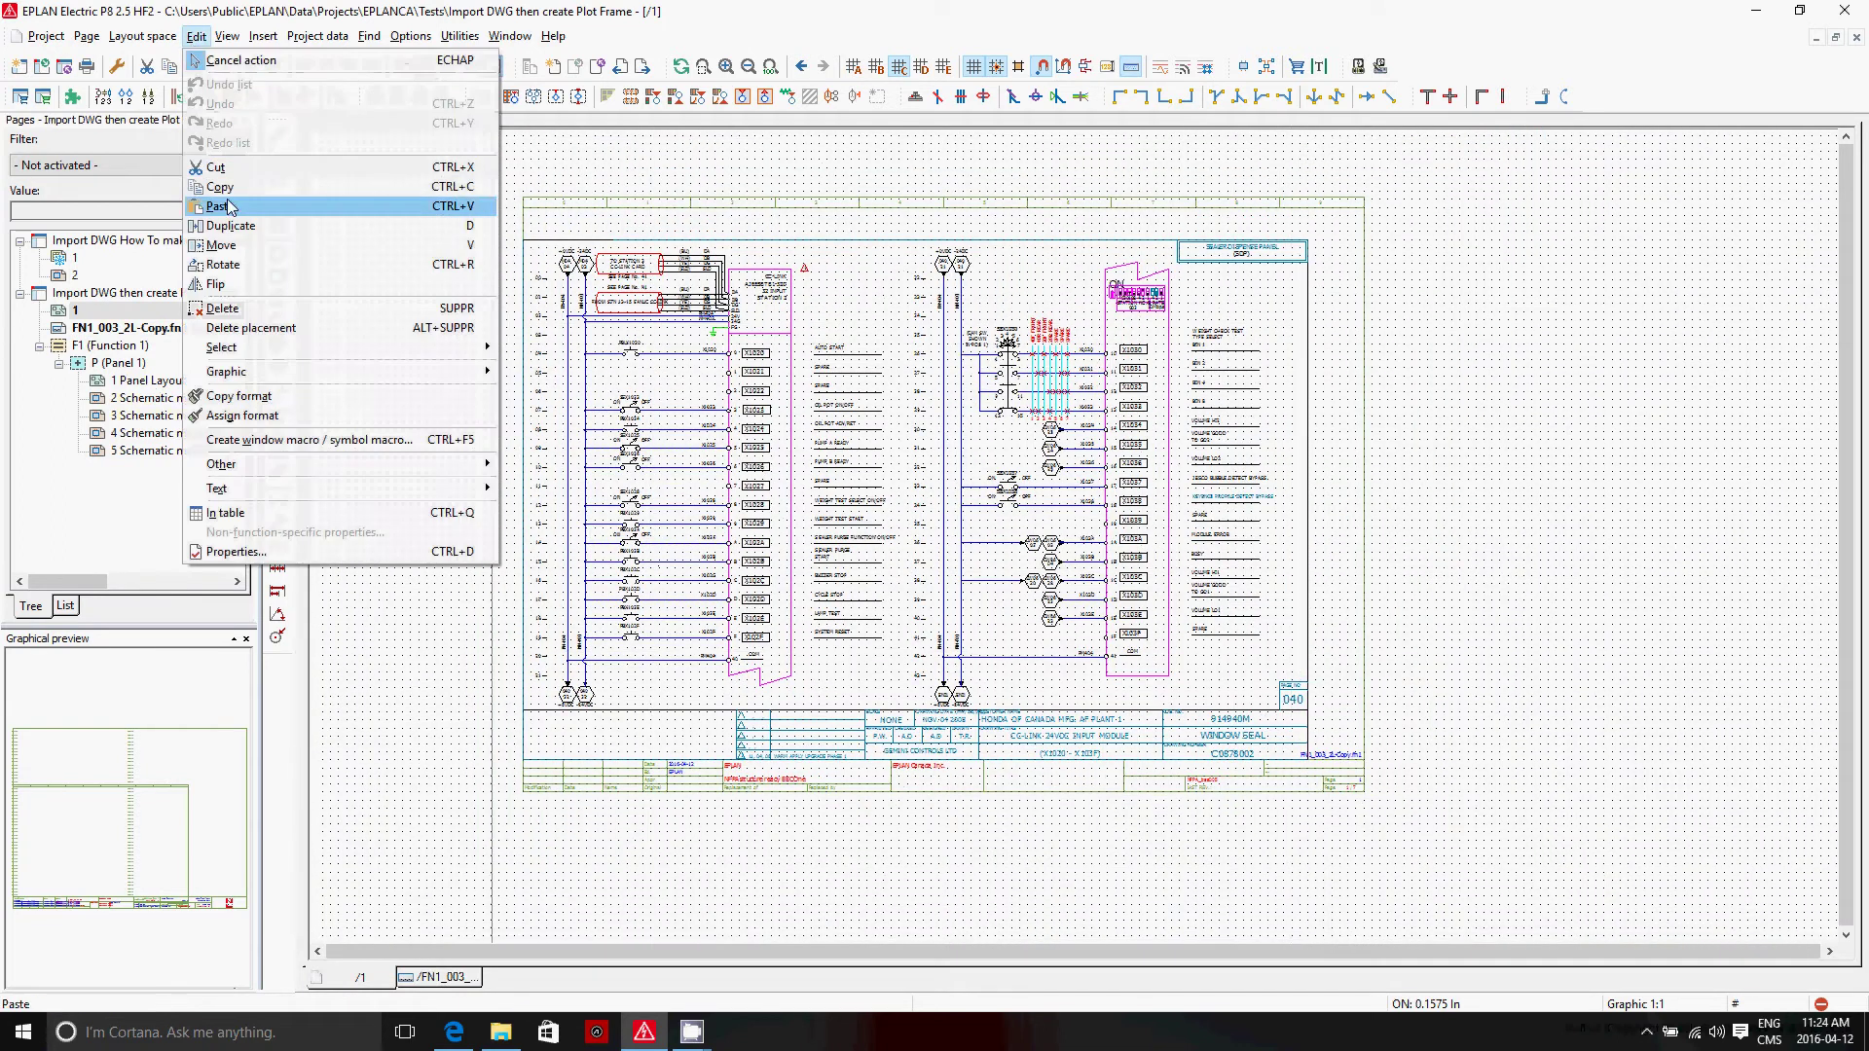
{"action": "left_click", "coordinate": [686, 1002]}
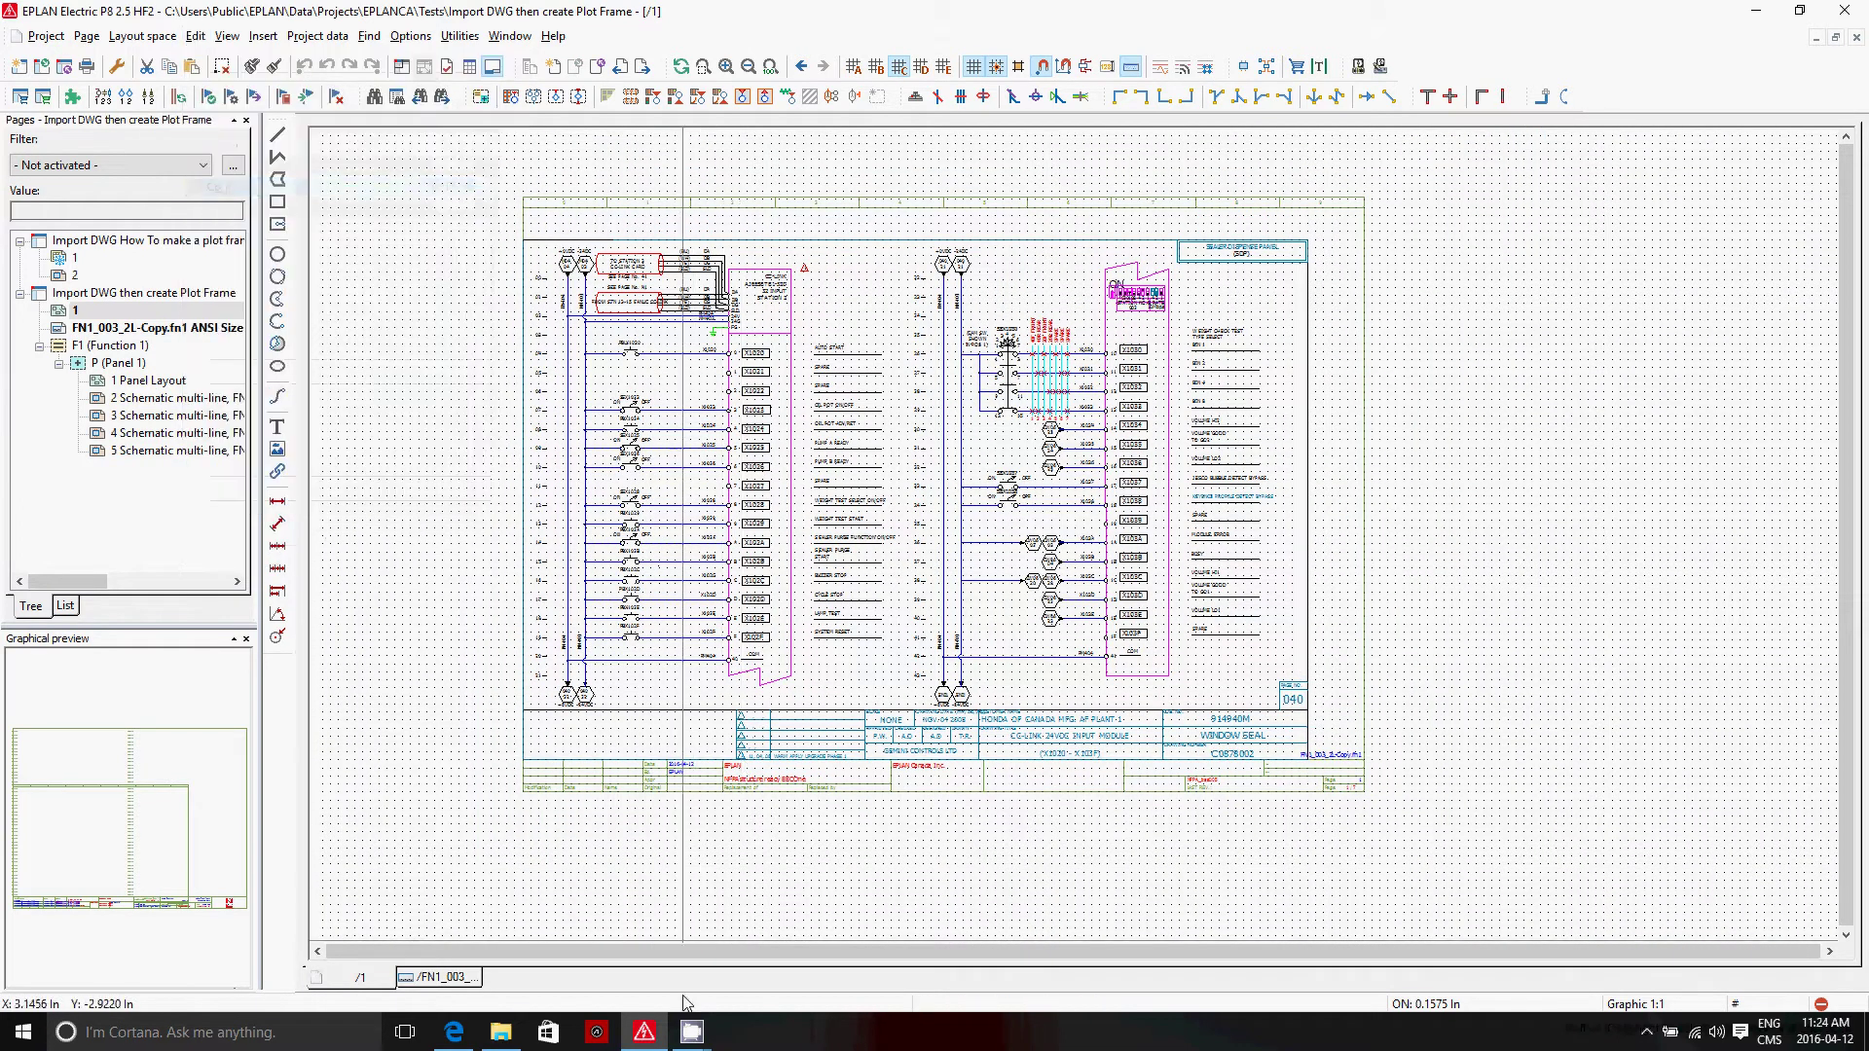
{"action": "left_click", "coordinate": [473, 982]}
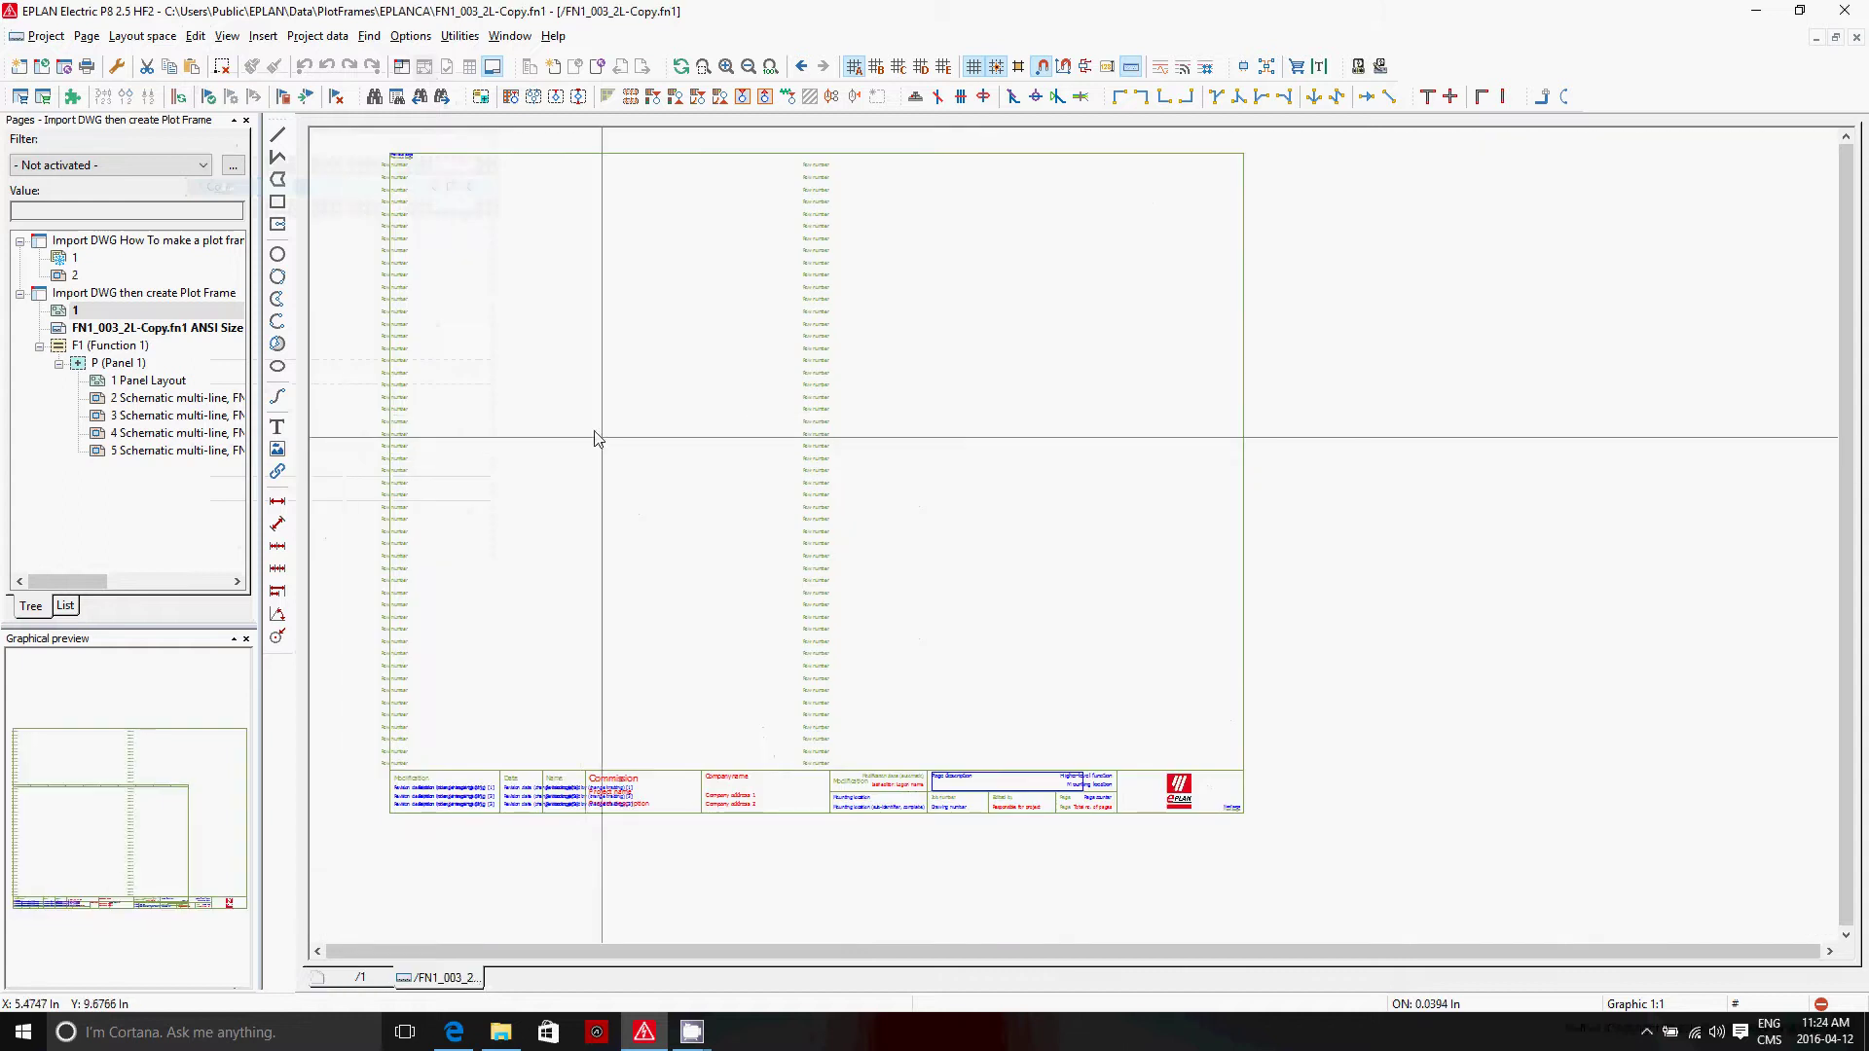
{"action": "left_click", "coordinate": [197, 37]}
Place the pasted title-block drawing inside the FN1_003_2L-Copy plot frame.
{"action": "left_click", "coordinate": [243, 185]}
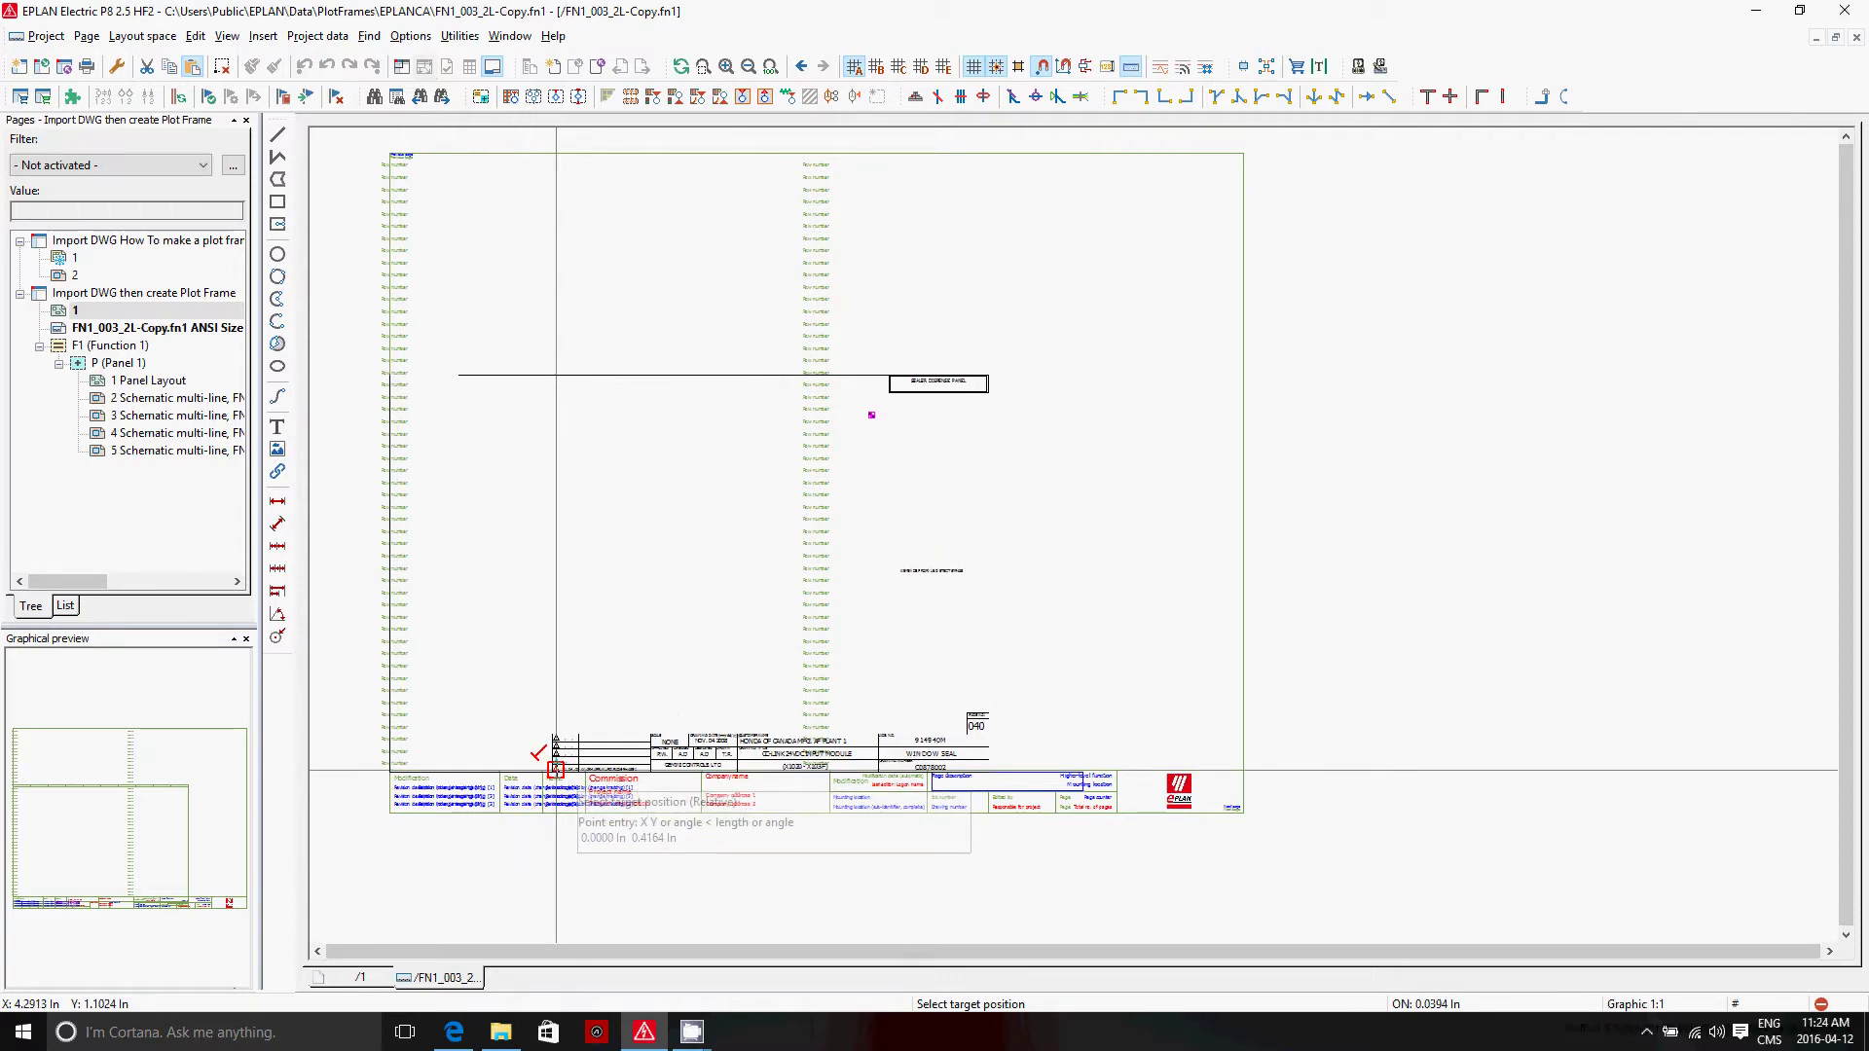
{"action": "key", "text": "Escape"}
{"action": "scroll", "coordinate": [1224, 552], "scroll_direction": "up", "scroll_amount": 2}
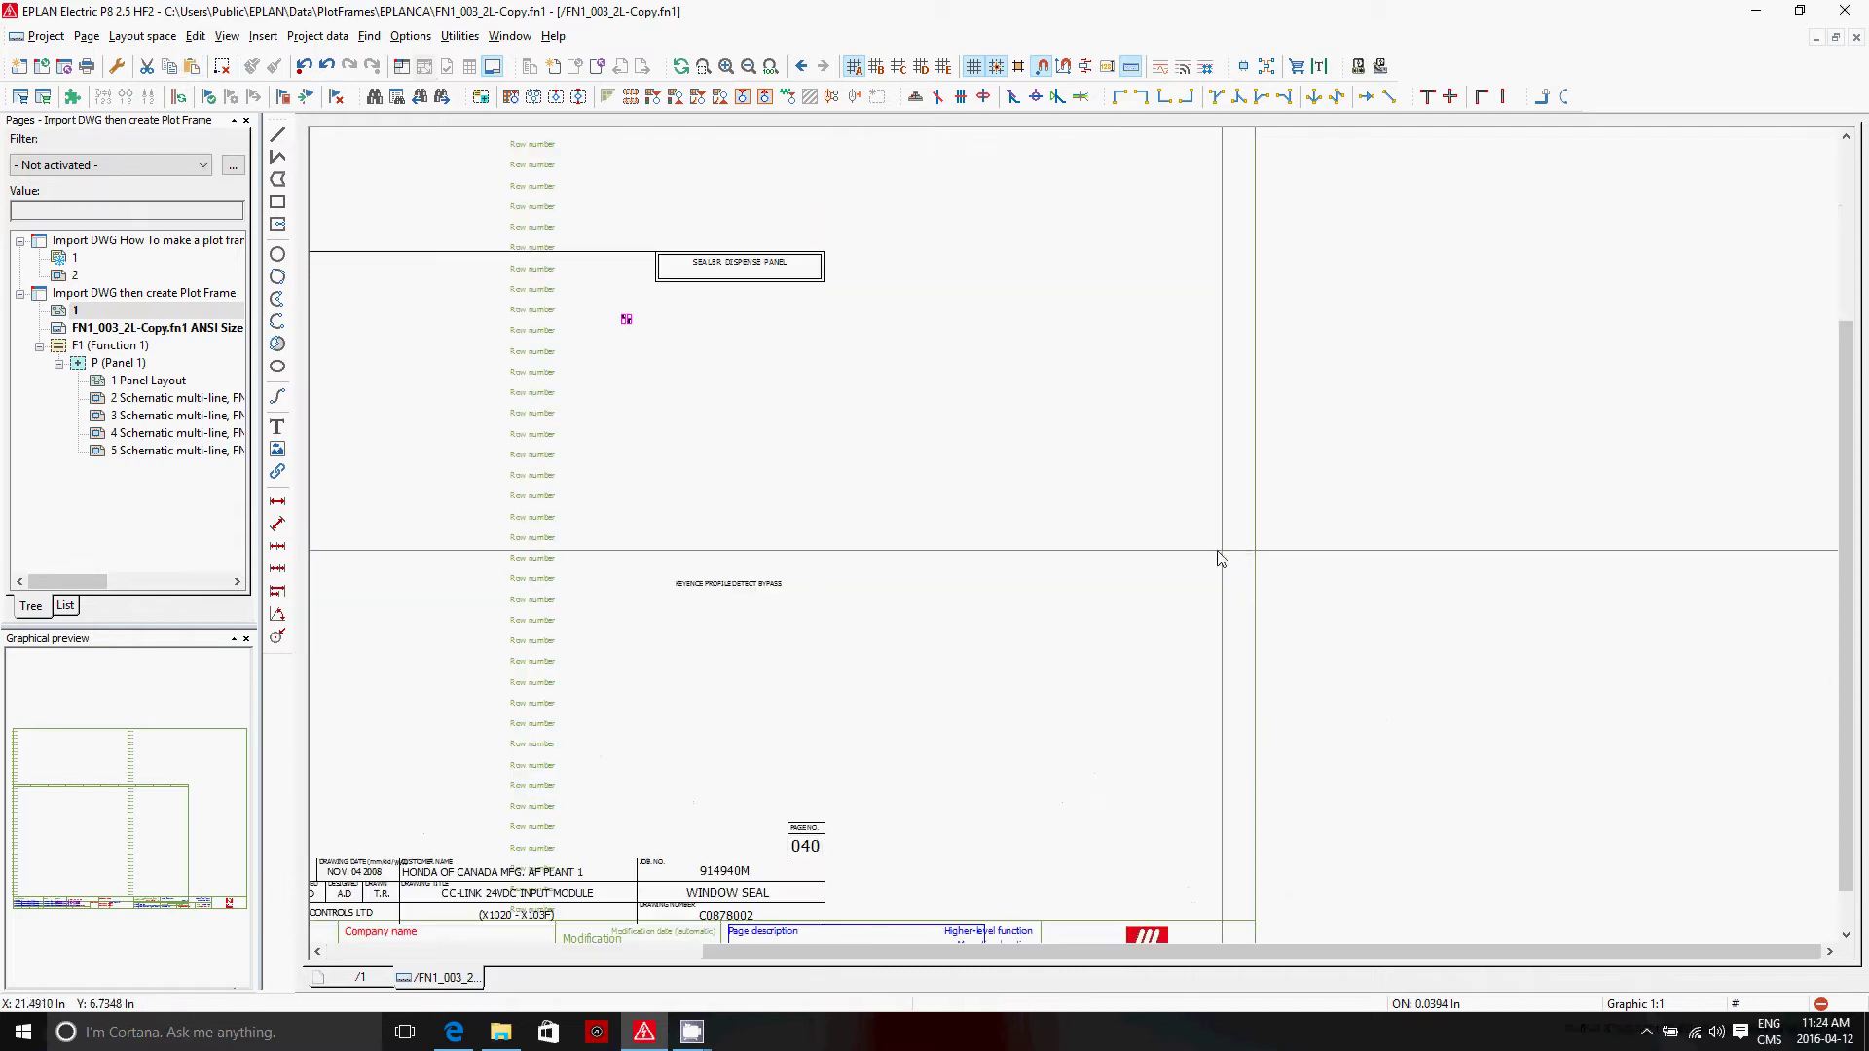
{"action": "scroll", "coordinate": [1221, 560], "scroll_direction": "down", "scroll_amount": 5}
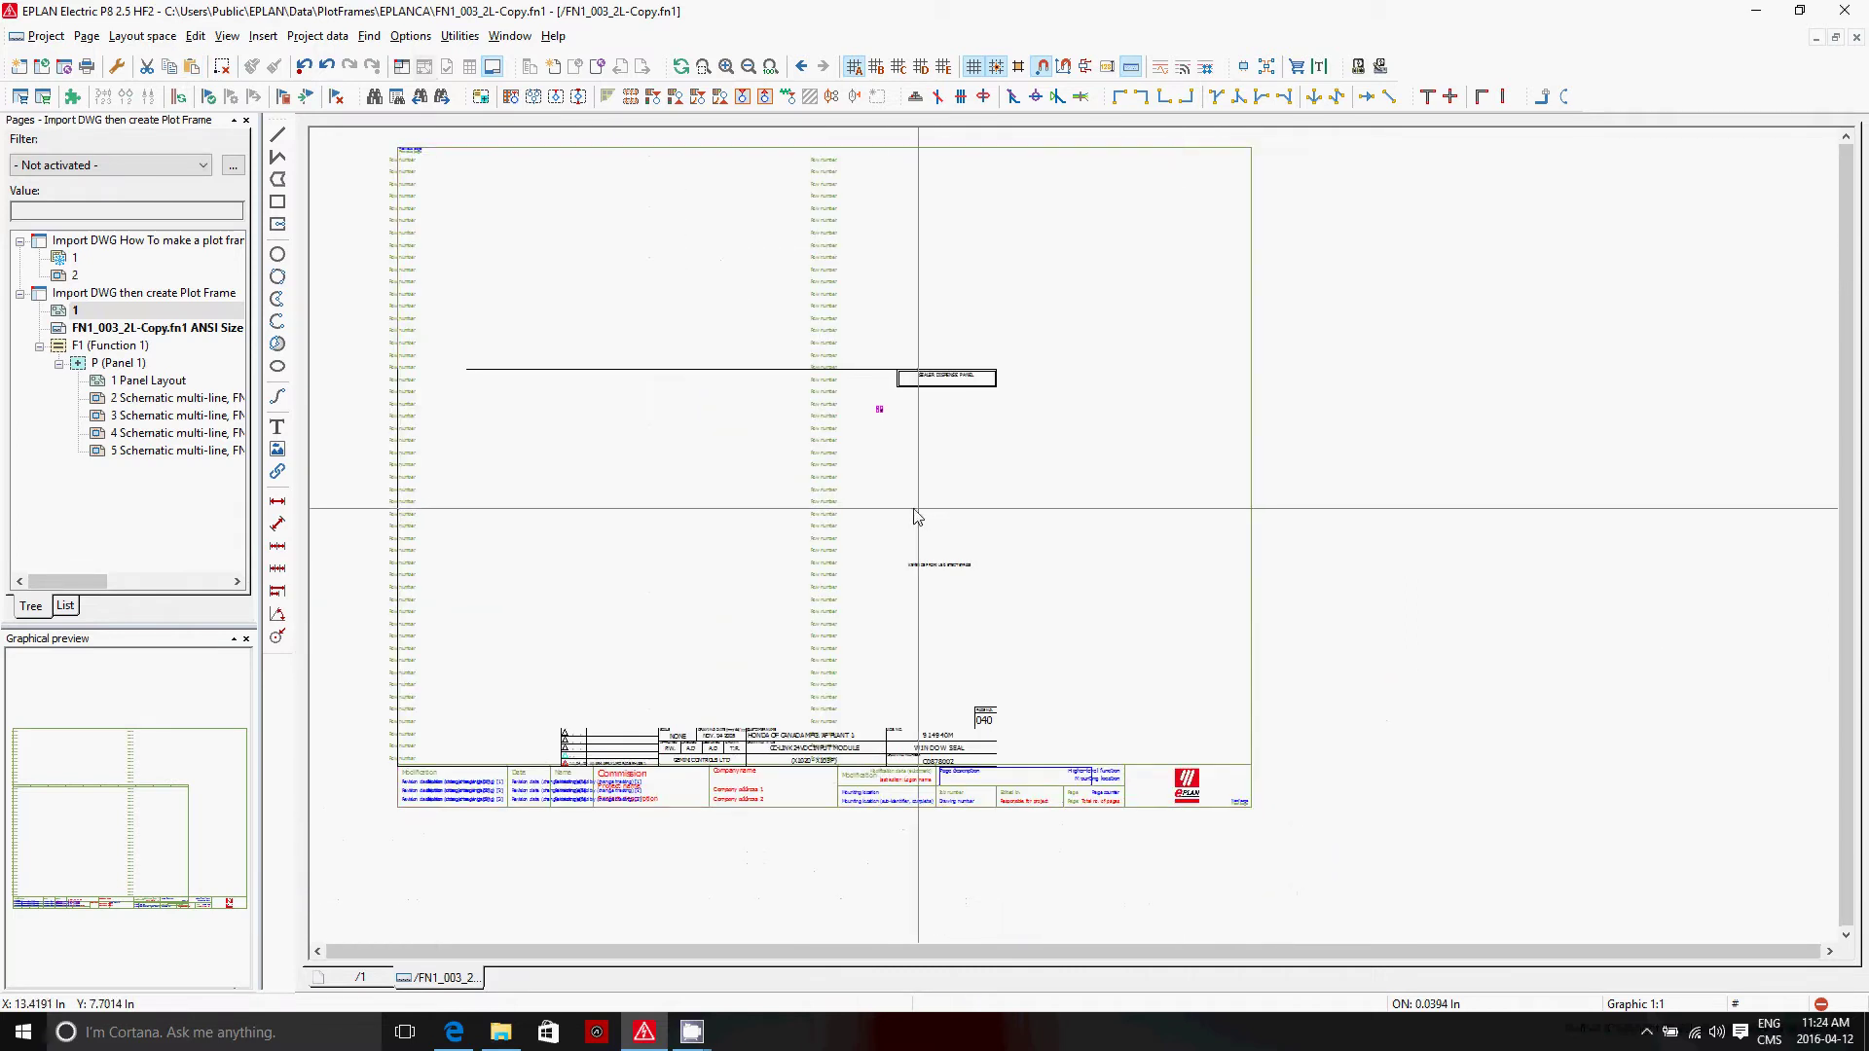
{"action": "scroll", "coordinate": [434, 399], "scroll_direction": "up", "scroll_amount": 2}
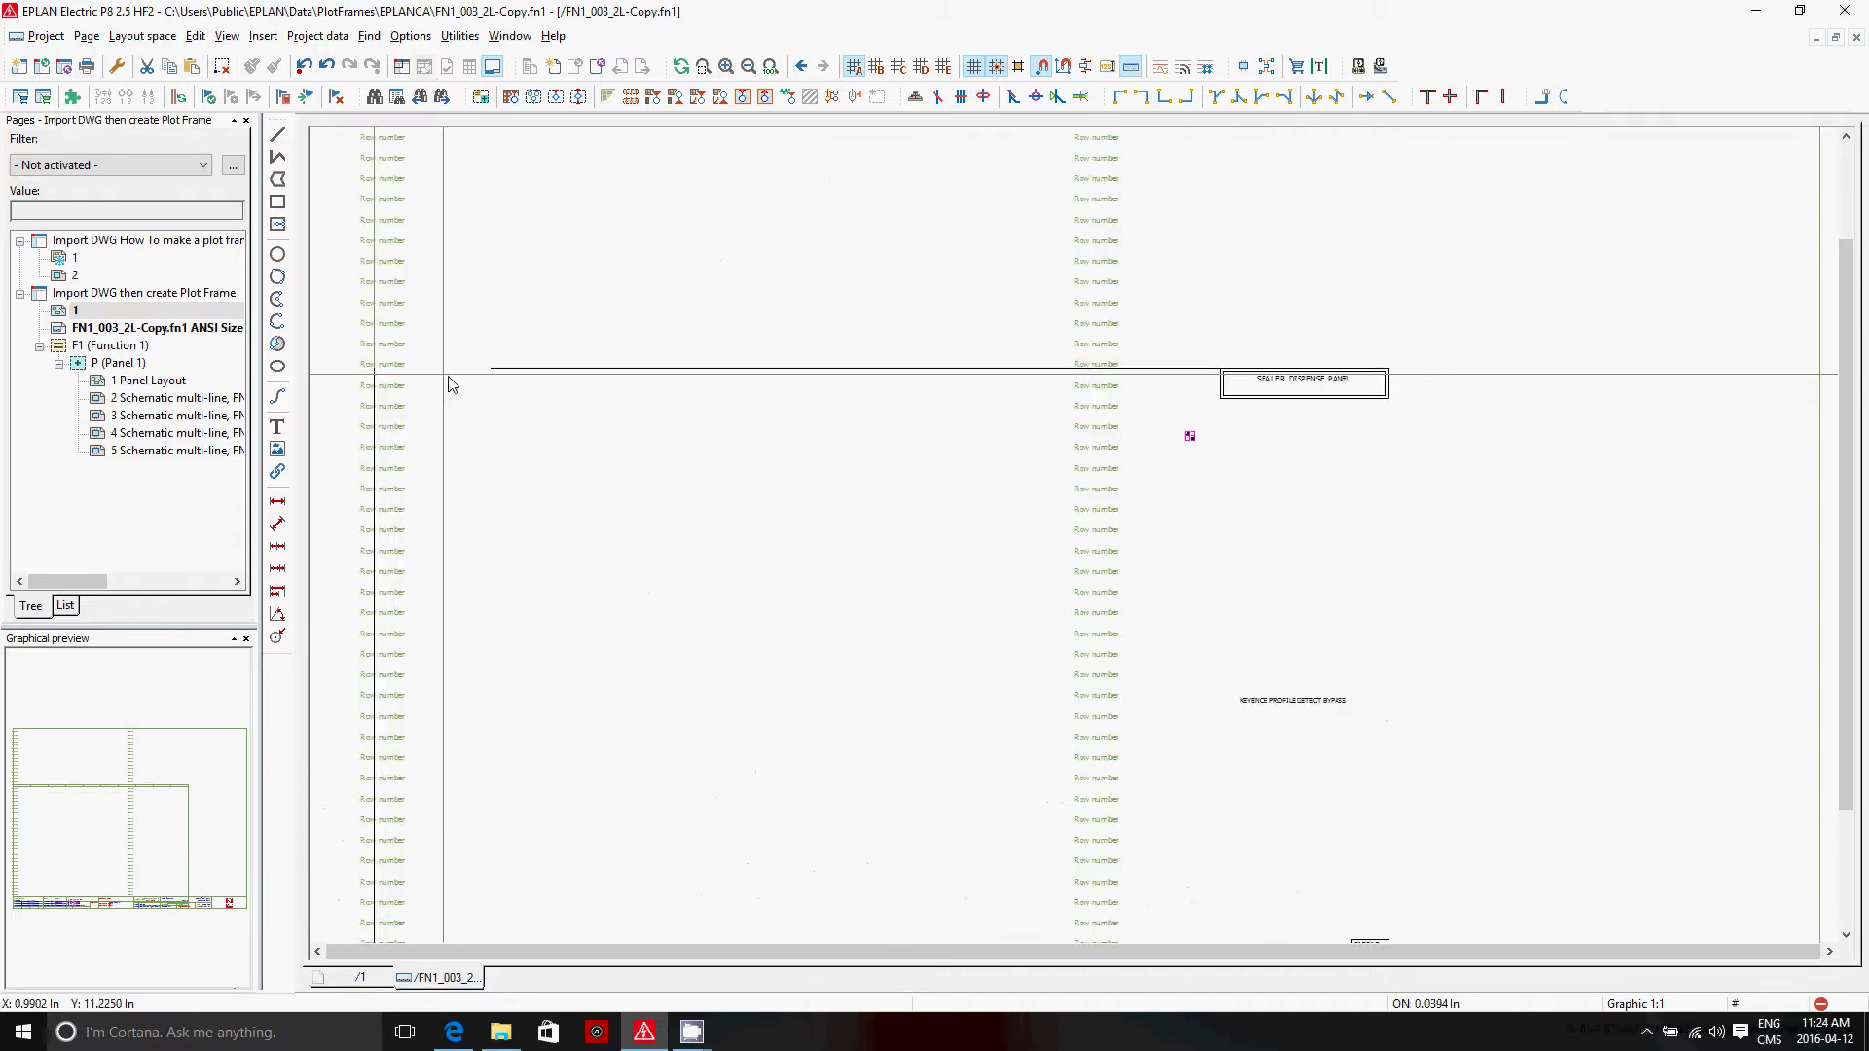
Stretch the panel box's top line to the sheet border and draw a line down to the title block.
{"action": "left_click", "coordinate": [490, 369]}
{"action": "left_click_drag", "start_coordinate": [490, 371], "coordinate": [374, 368]}
{"action": "scroll", "coordinate": [733, 253], "scroll_direction": "down", "scroll_amount": 1}
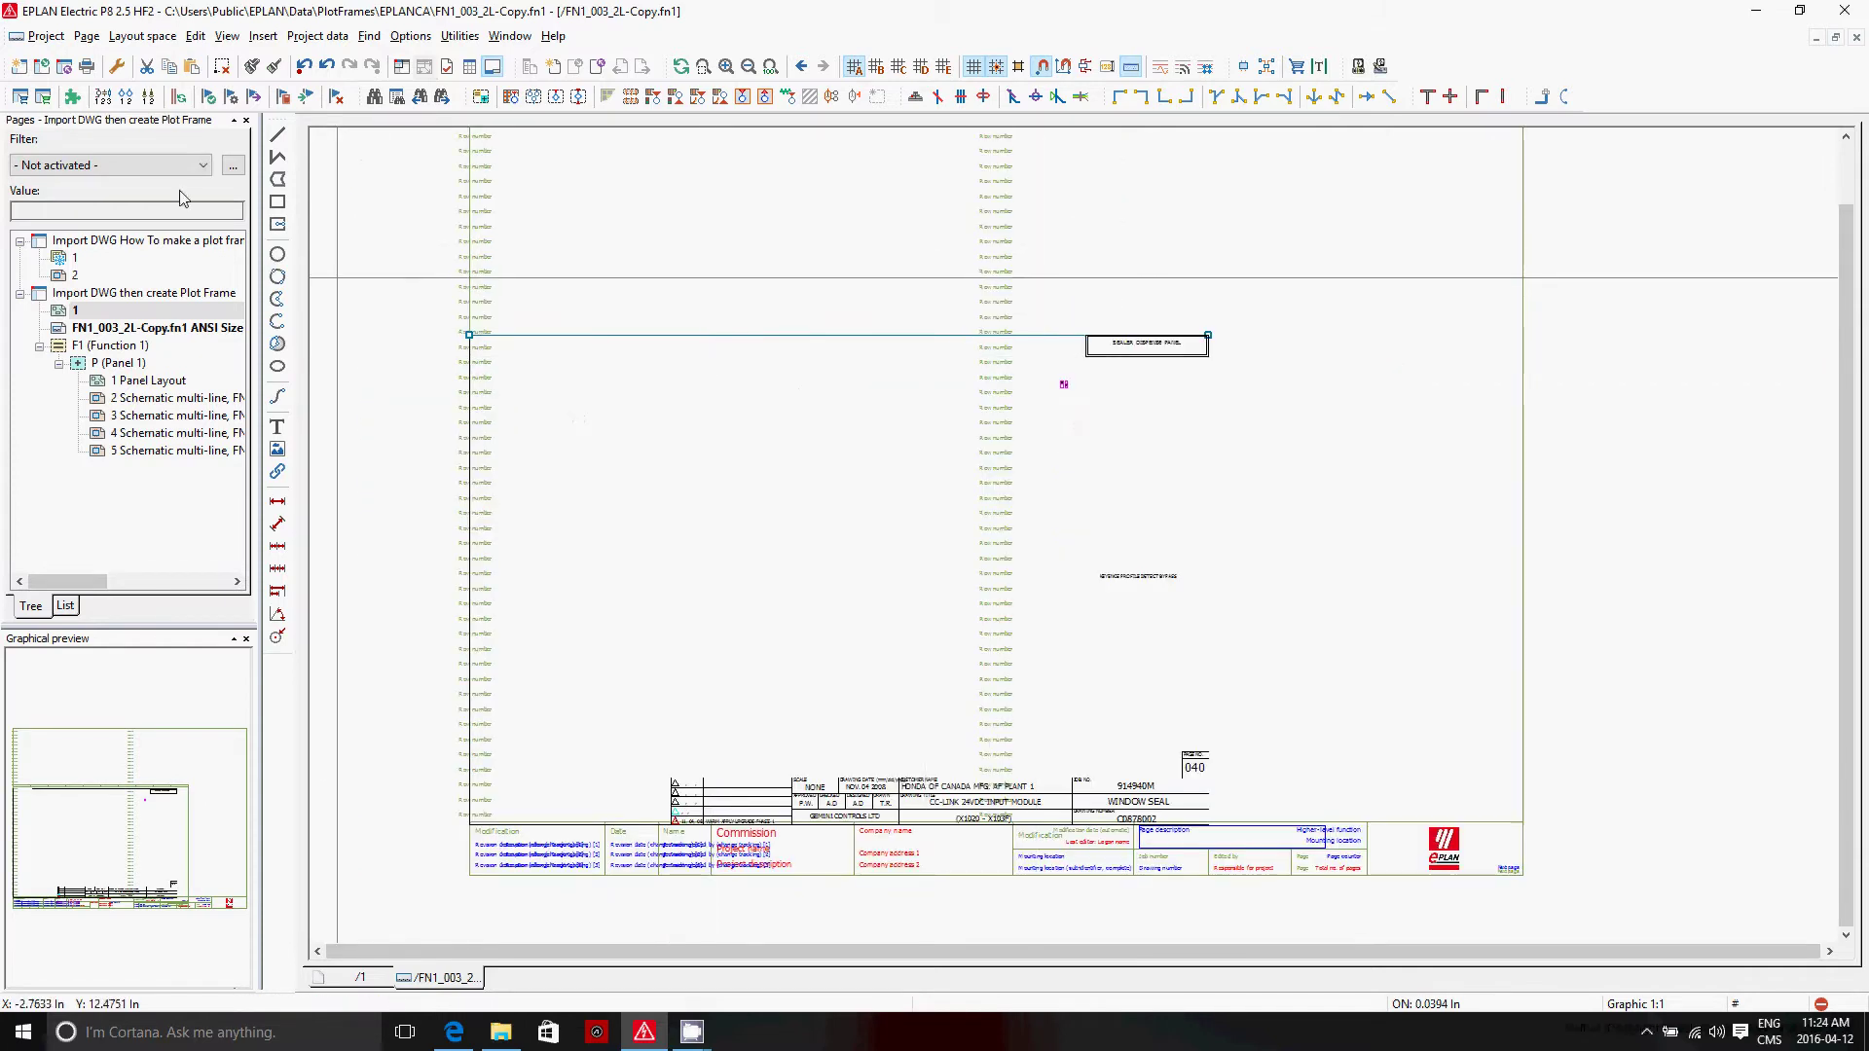
{"action": "left_click", "coordinate": [277, 134]}
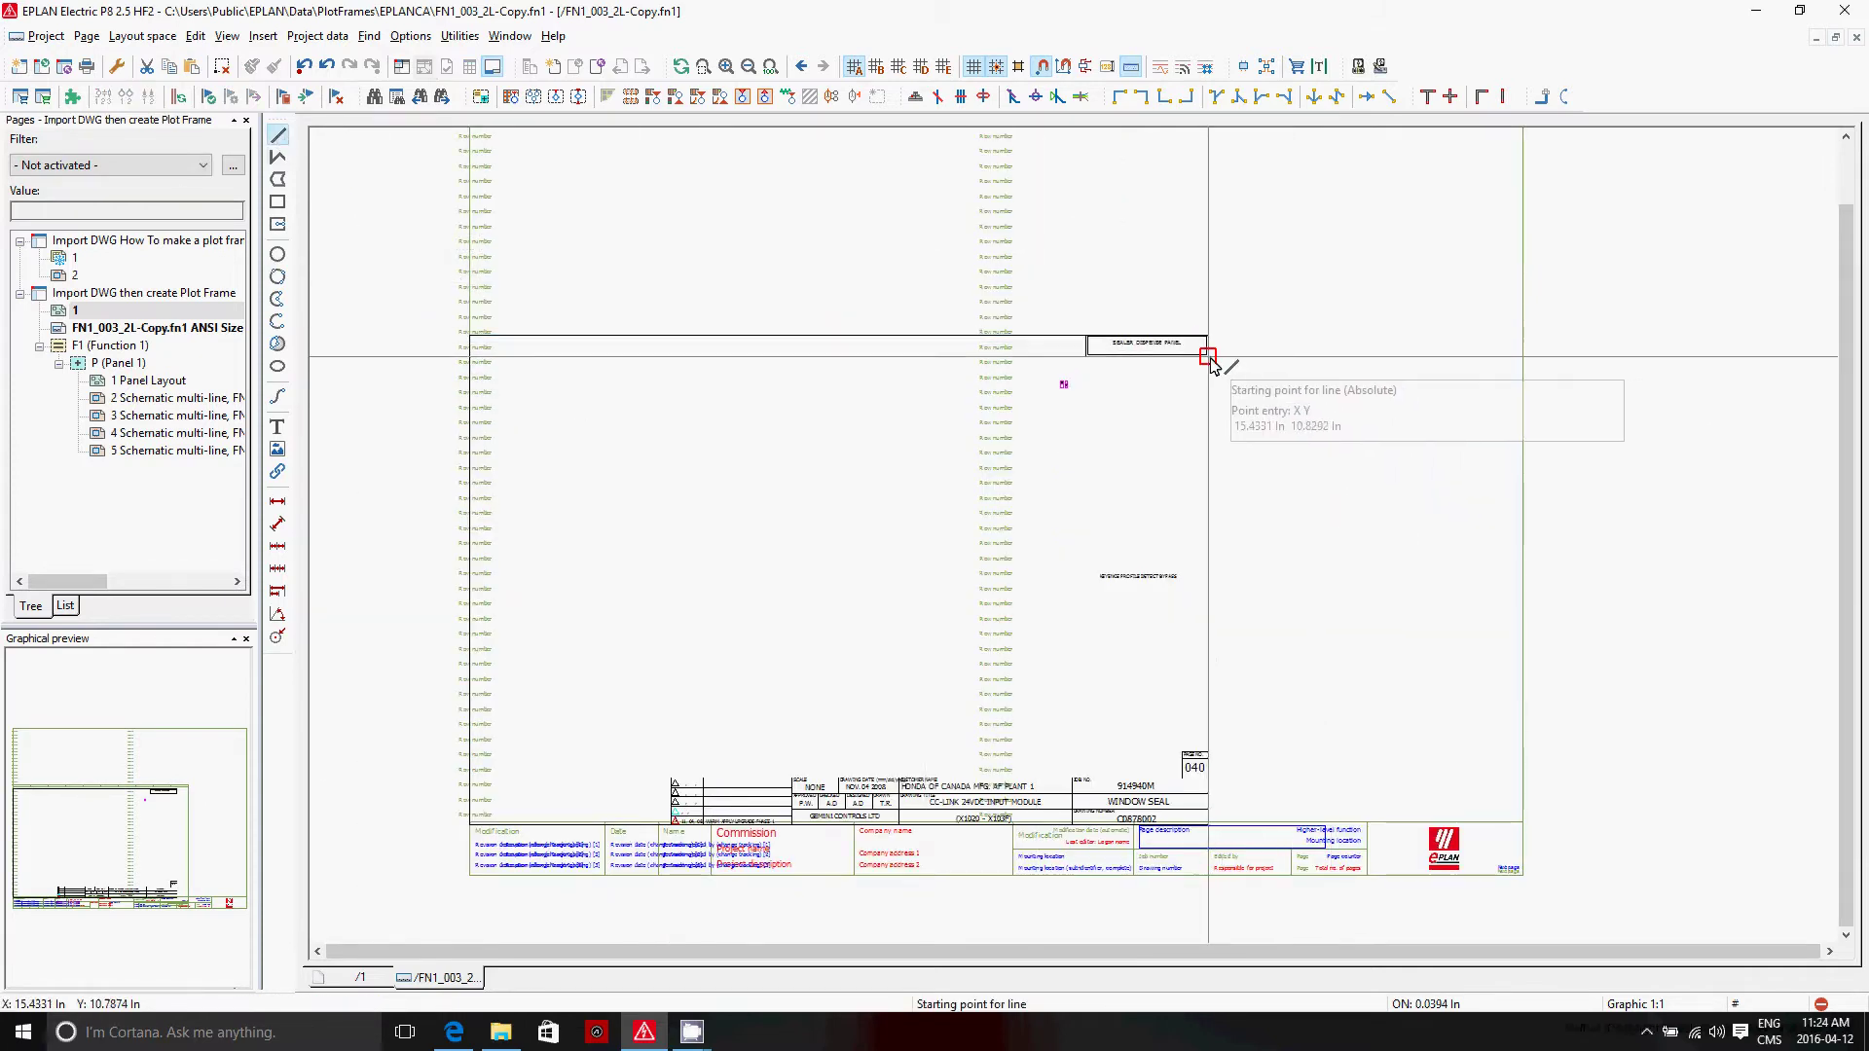
{"action": "scroll", "coordinate": [1207, 345], "scroll_direction": "up", "scroll_amount": 3}
{"action": "left_click", "coordinate": [1190, 283]}
{"action": "scroll", "coordinate": [1158, 233], "scroll_direction": "down", "scroll_amount": 3}
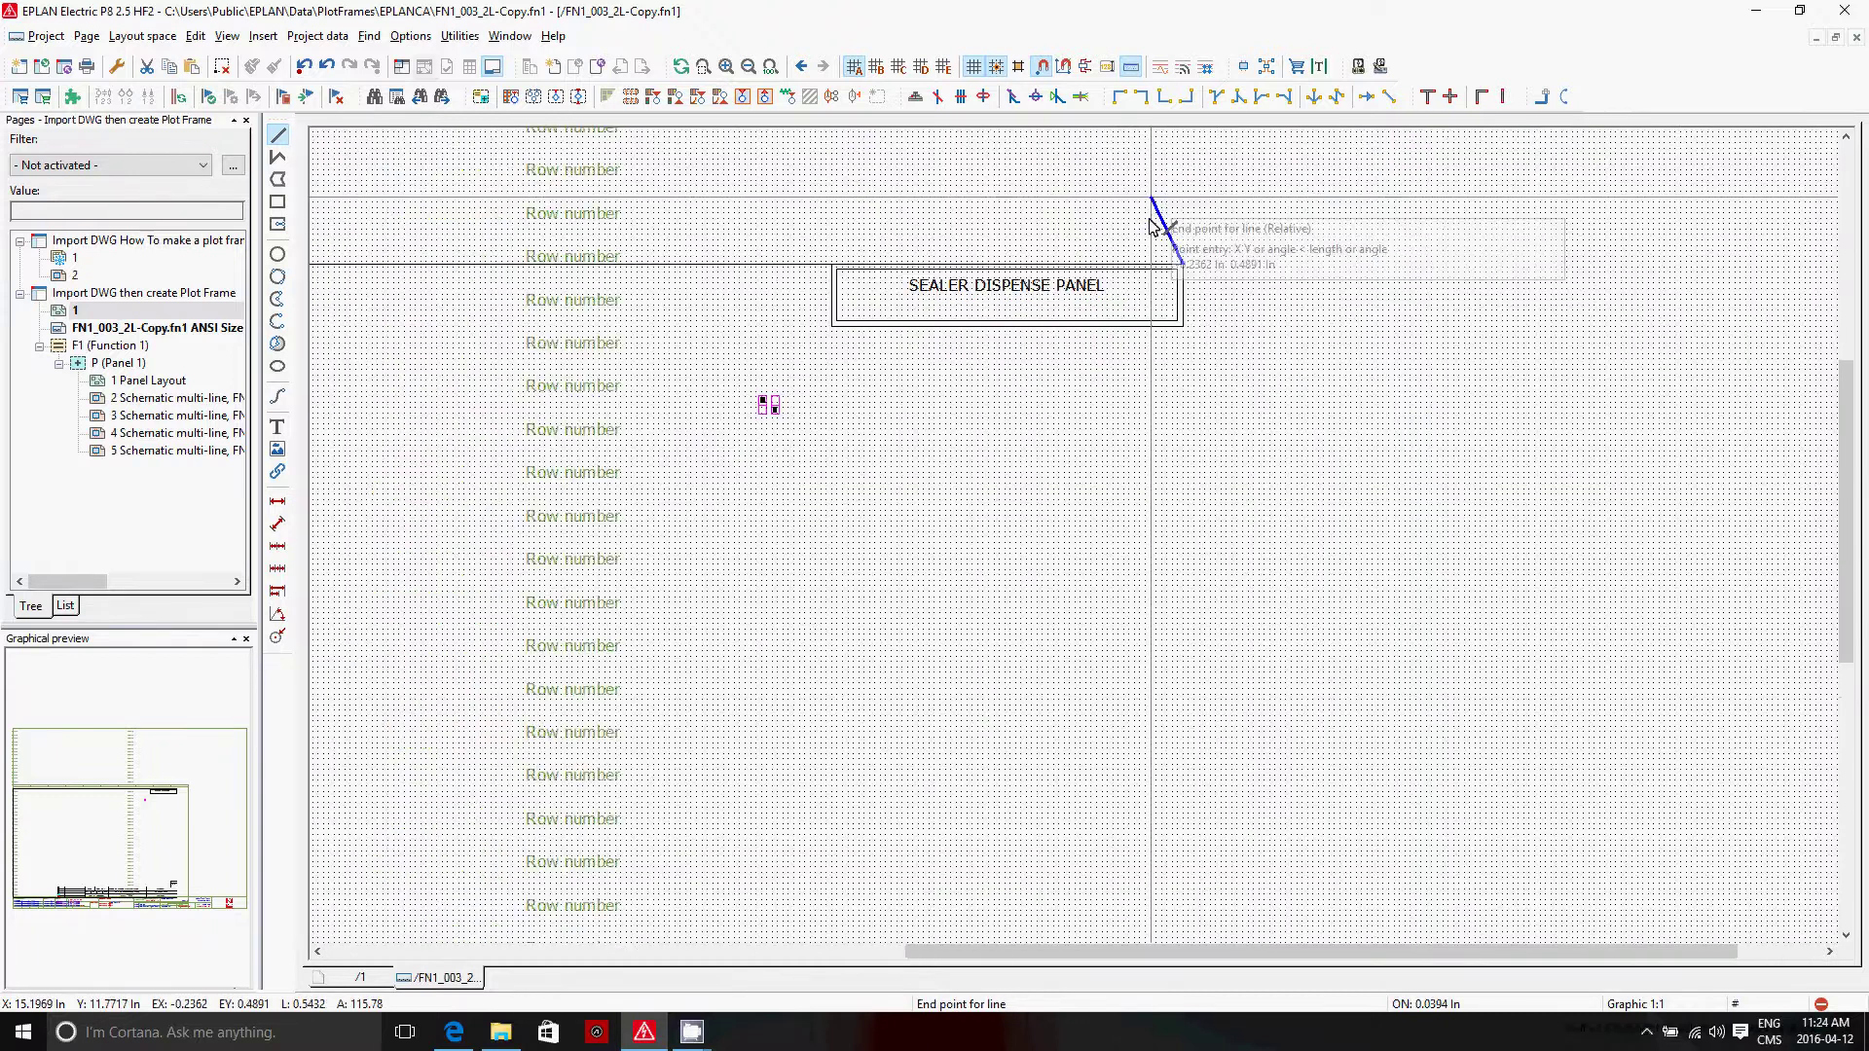
{"action": "scroll", "coordinate": [1191, 705], "scroll_direction": "up", "scroll_amount": 3}
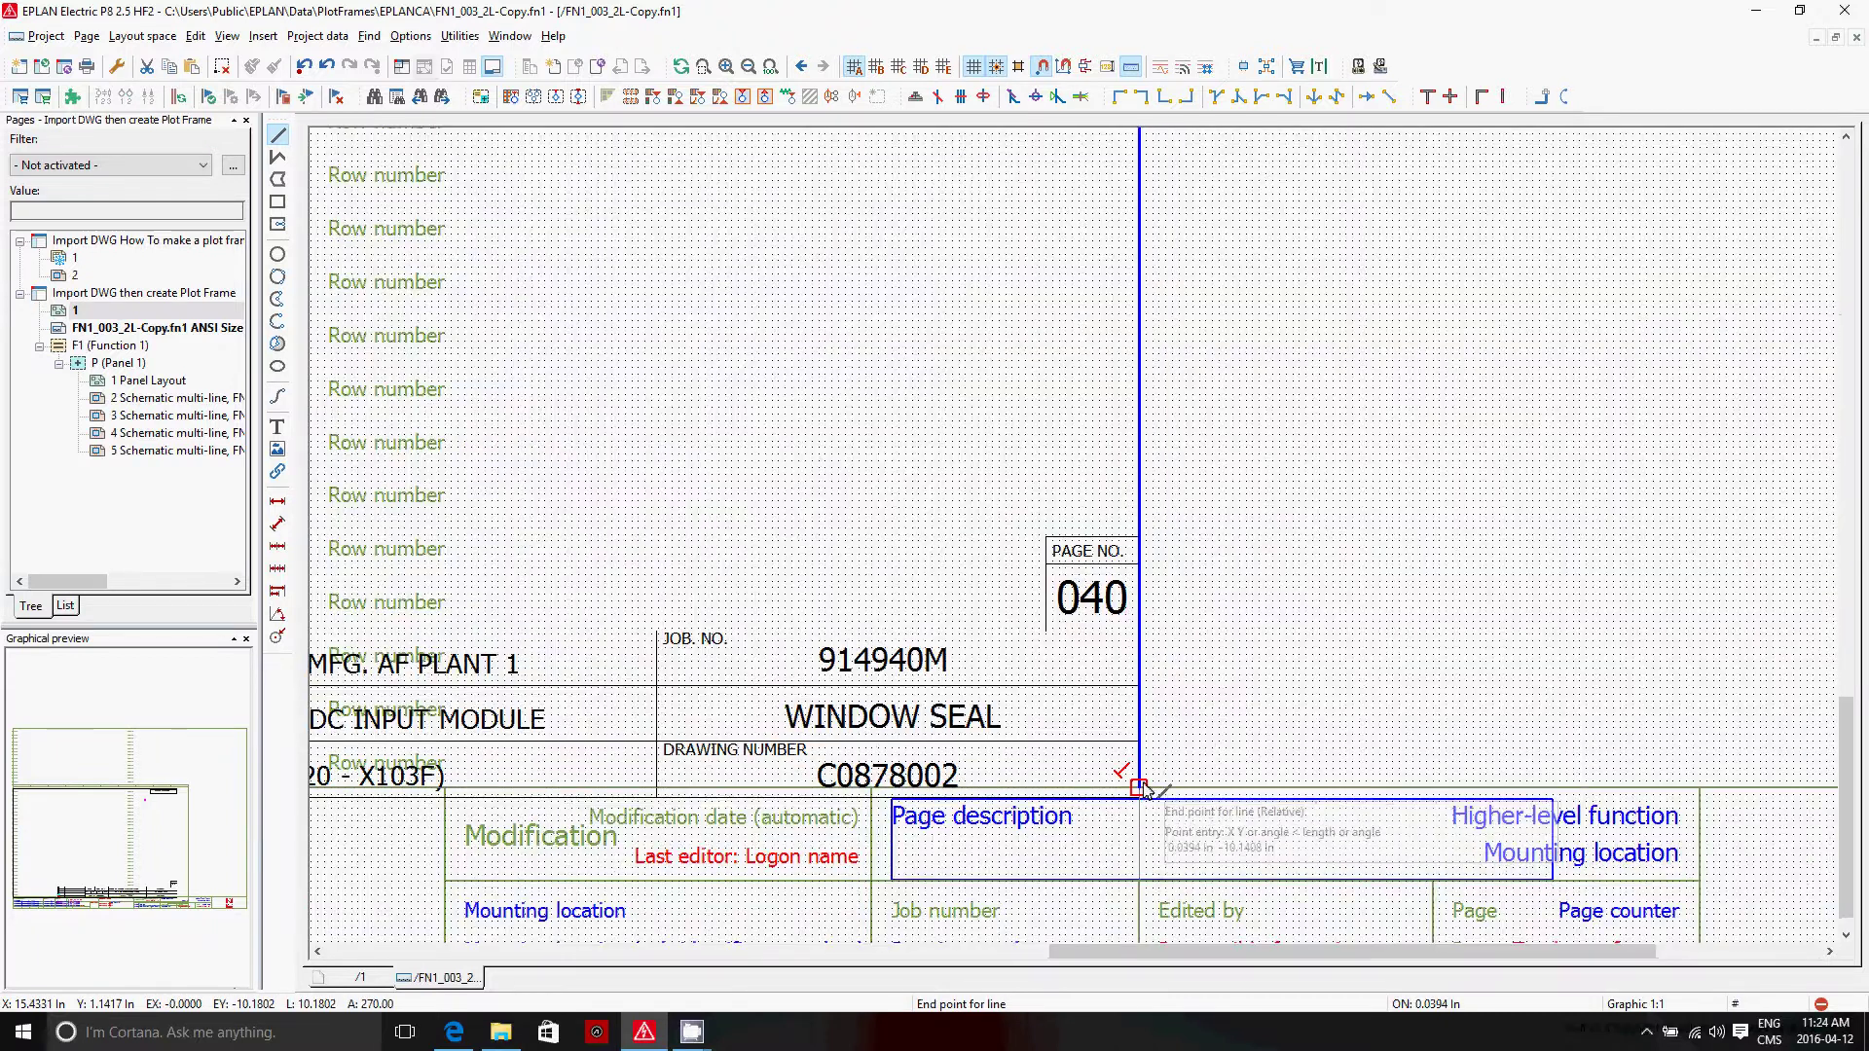
{"action": "left_click", "coordinate": [1139, 795]}
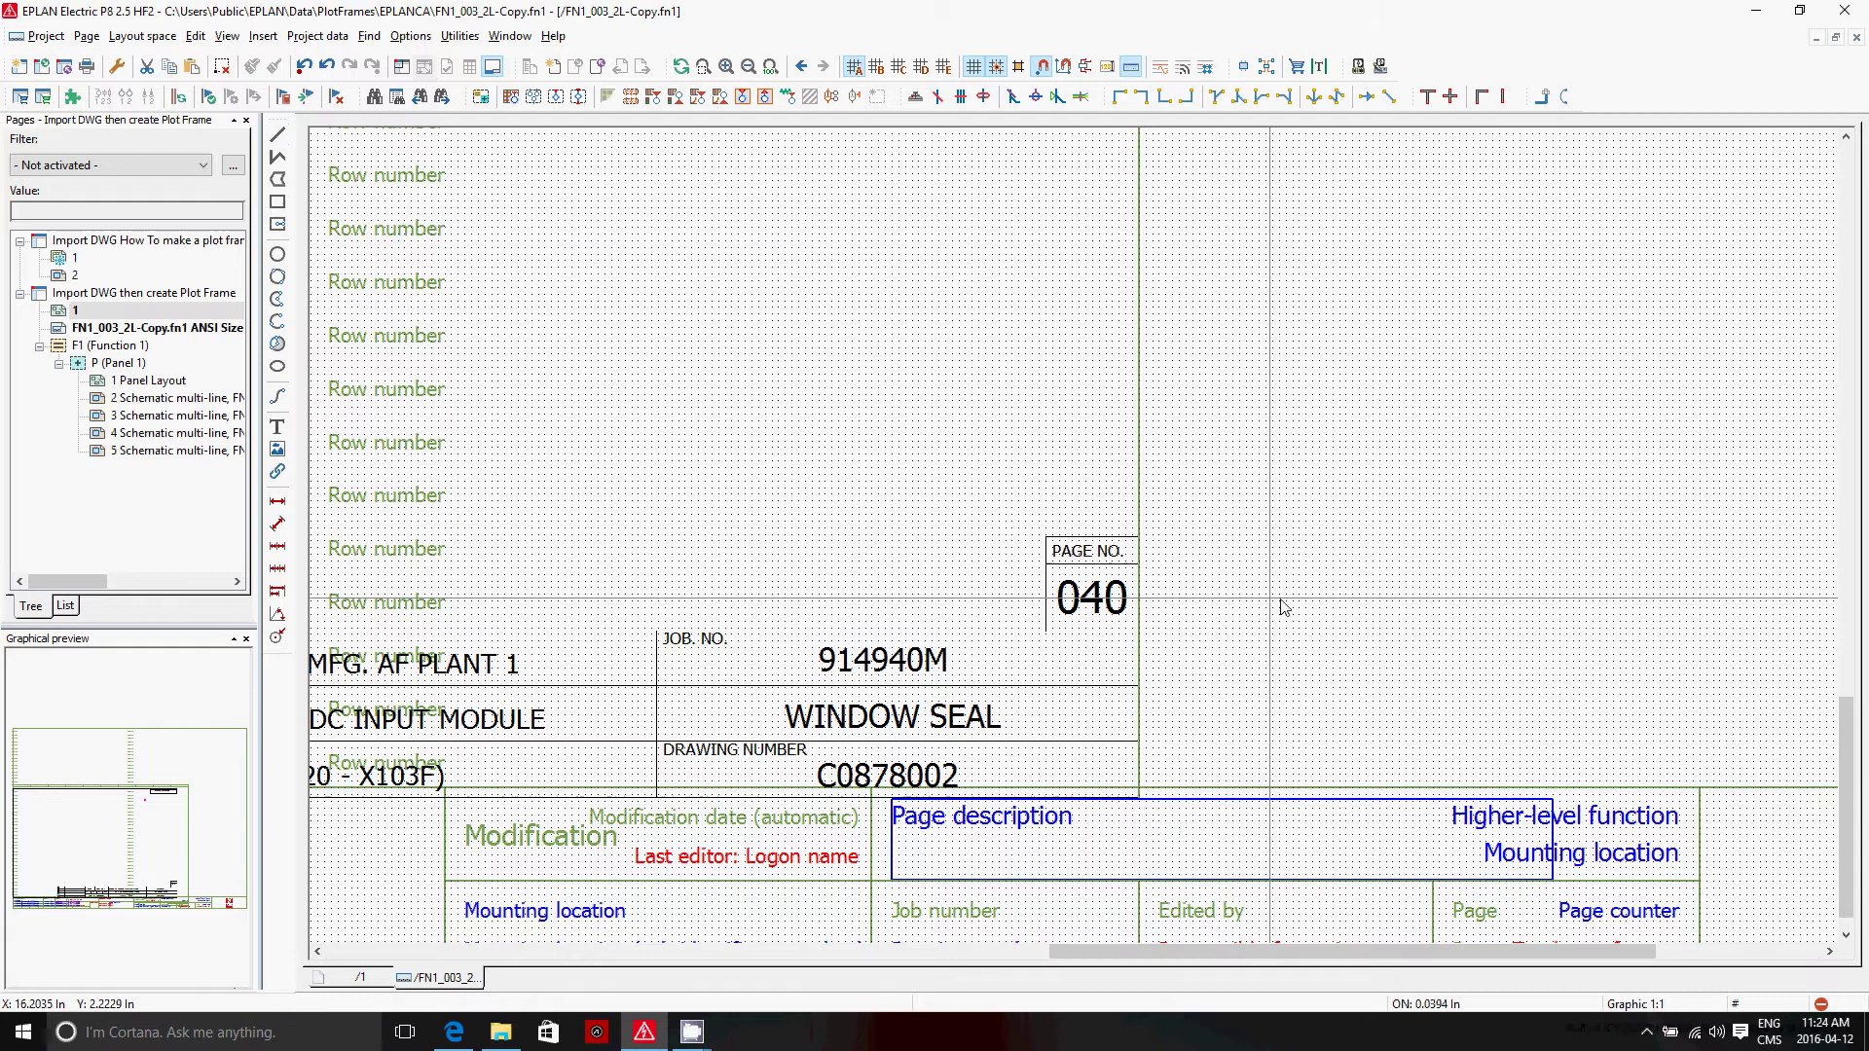
Box-select the lower EPLAN title-block strip and move it down and right.
{"action": "scroll", "coordinate": [1398, 769], "scroll_direction": "down", "scroll_amount": 2}
{"action": "scroll", "coordinate": [1476, 894], "scroll_direction": "down", "scroll_amount": 1}
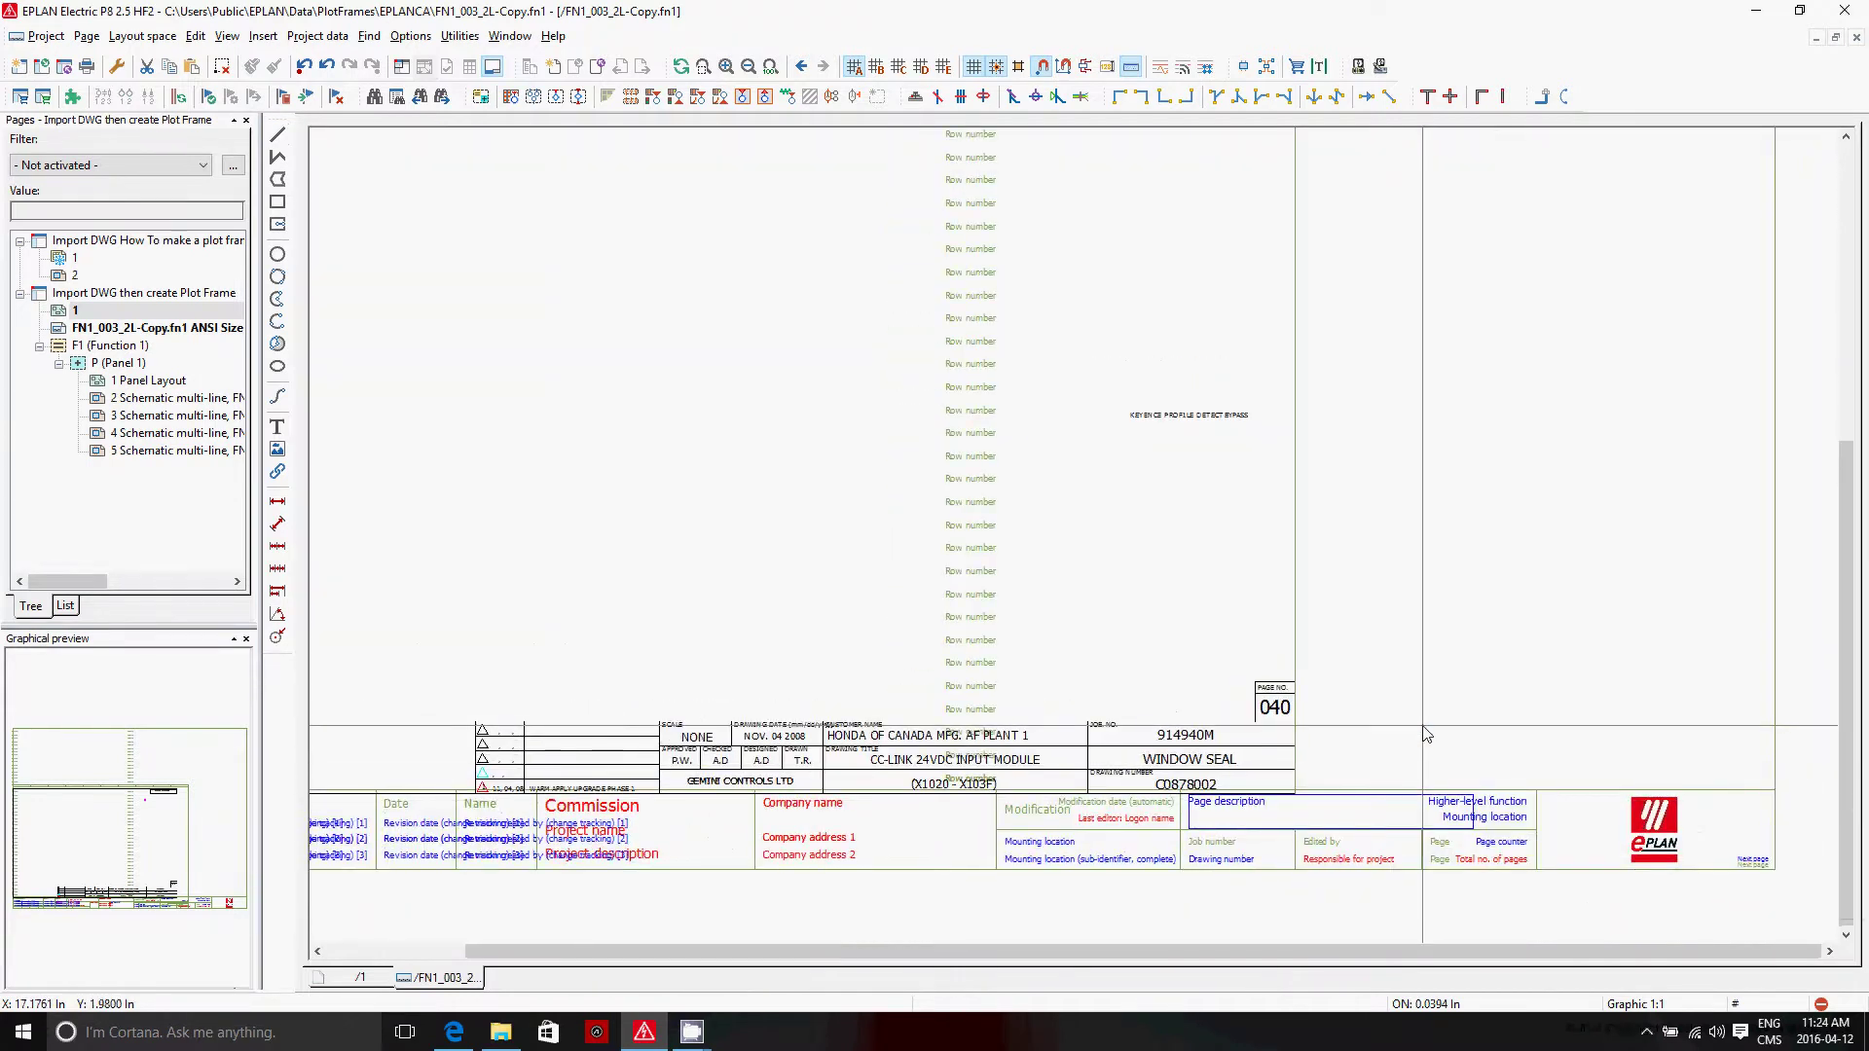
{"action": "scroll", "coordinate": [1423, 646], "scroll_direction": "down", "scroll_amount": 2}
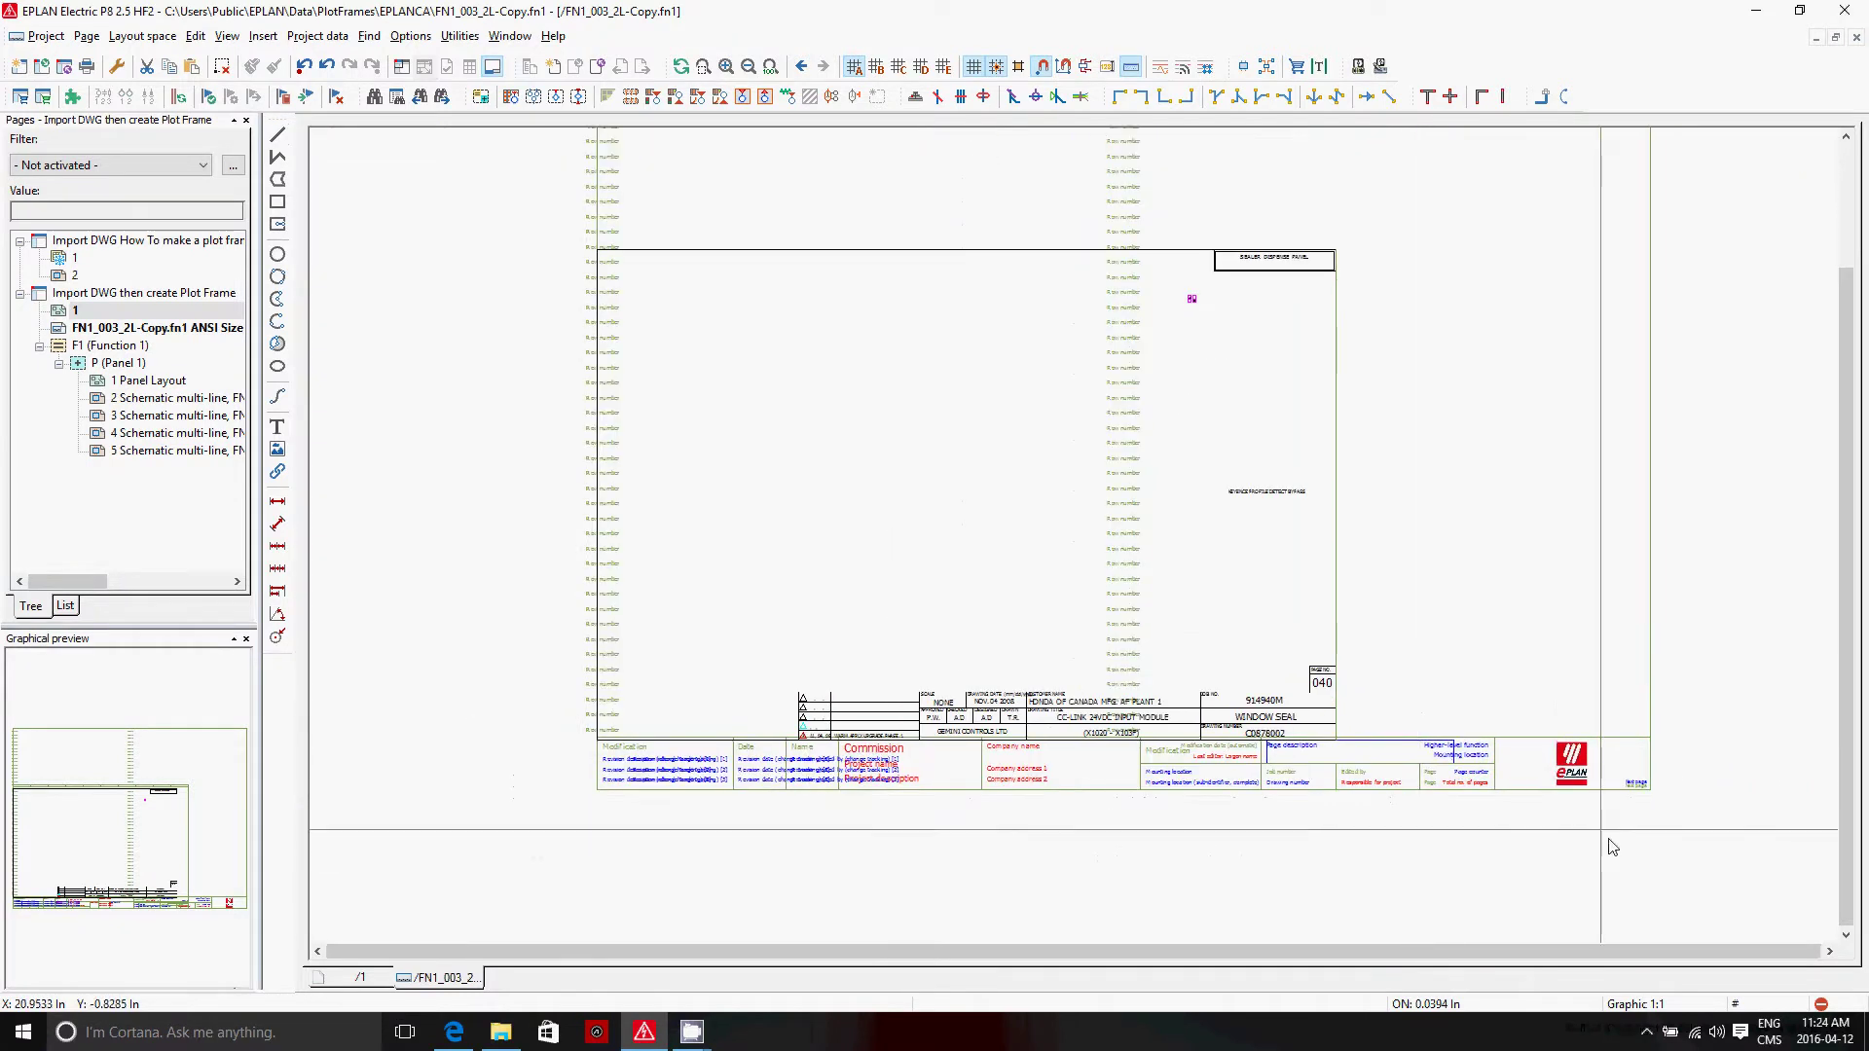
{"action": "left_click_drag", "start_coordinate": [1668, 819], "coordinate": [518, 750]}
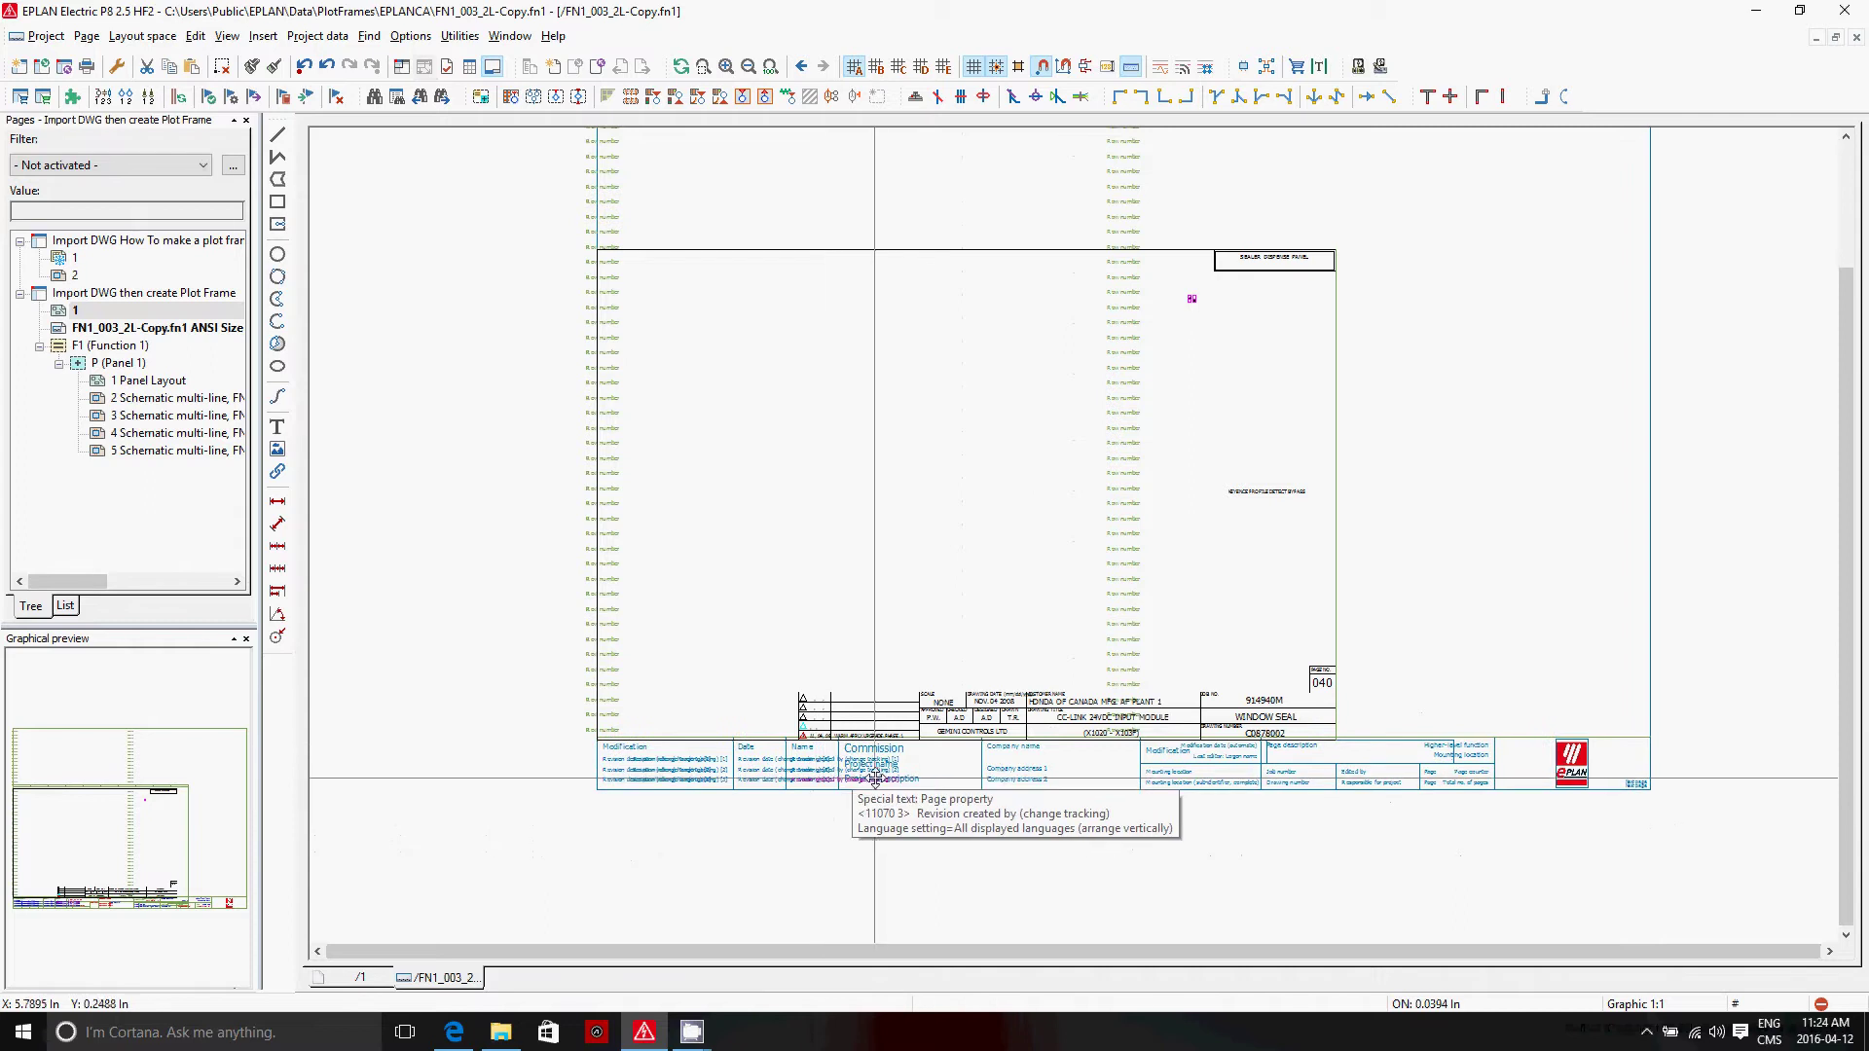
{"action": "left_click_drag", "start_coordinate": [877, 827], "coordinate": [1072, 953]}
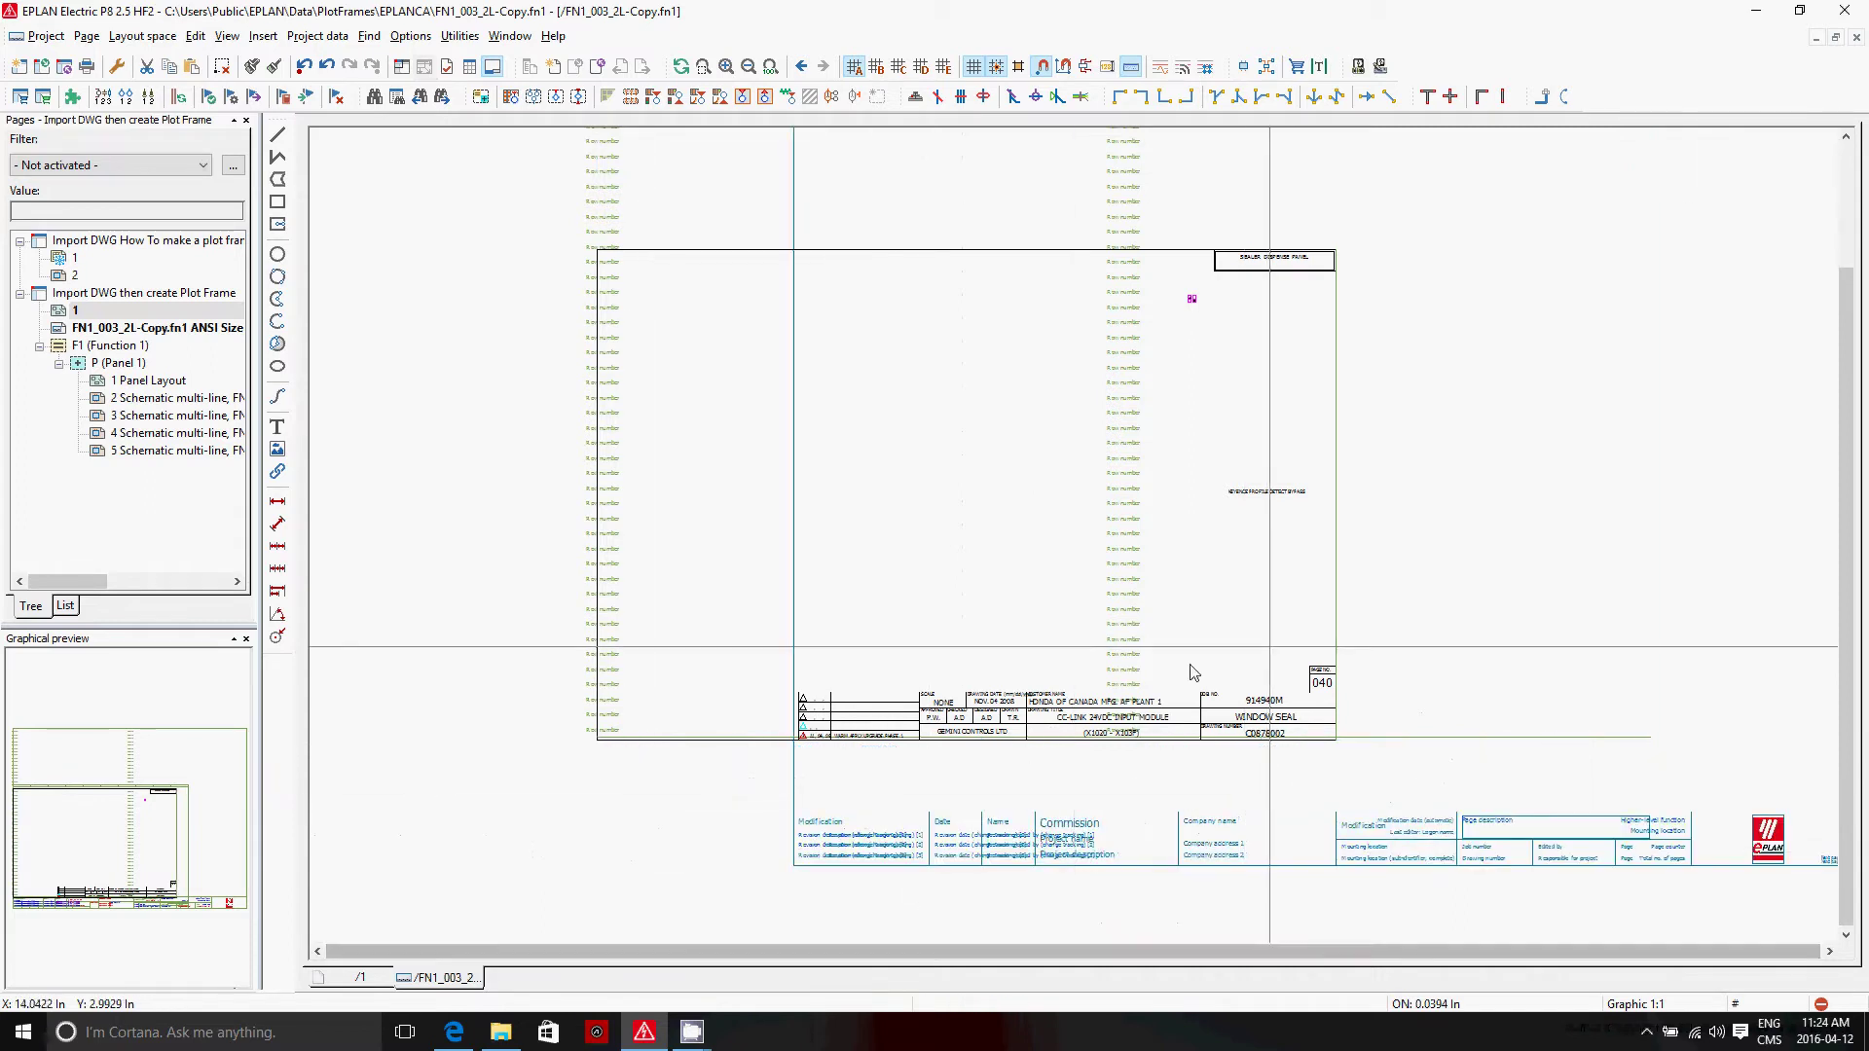
Inspect the format properties of the imported 040 page-number text.
{"action": "scroll", "coordinate": [1287, 728], "scroll_direction": "up", "scroll_amount": 2}
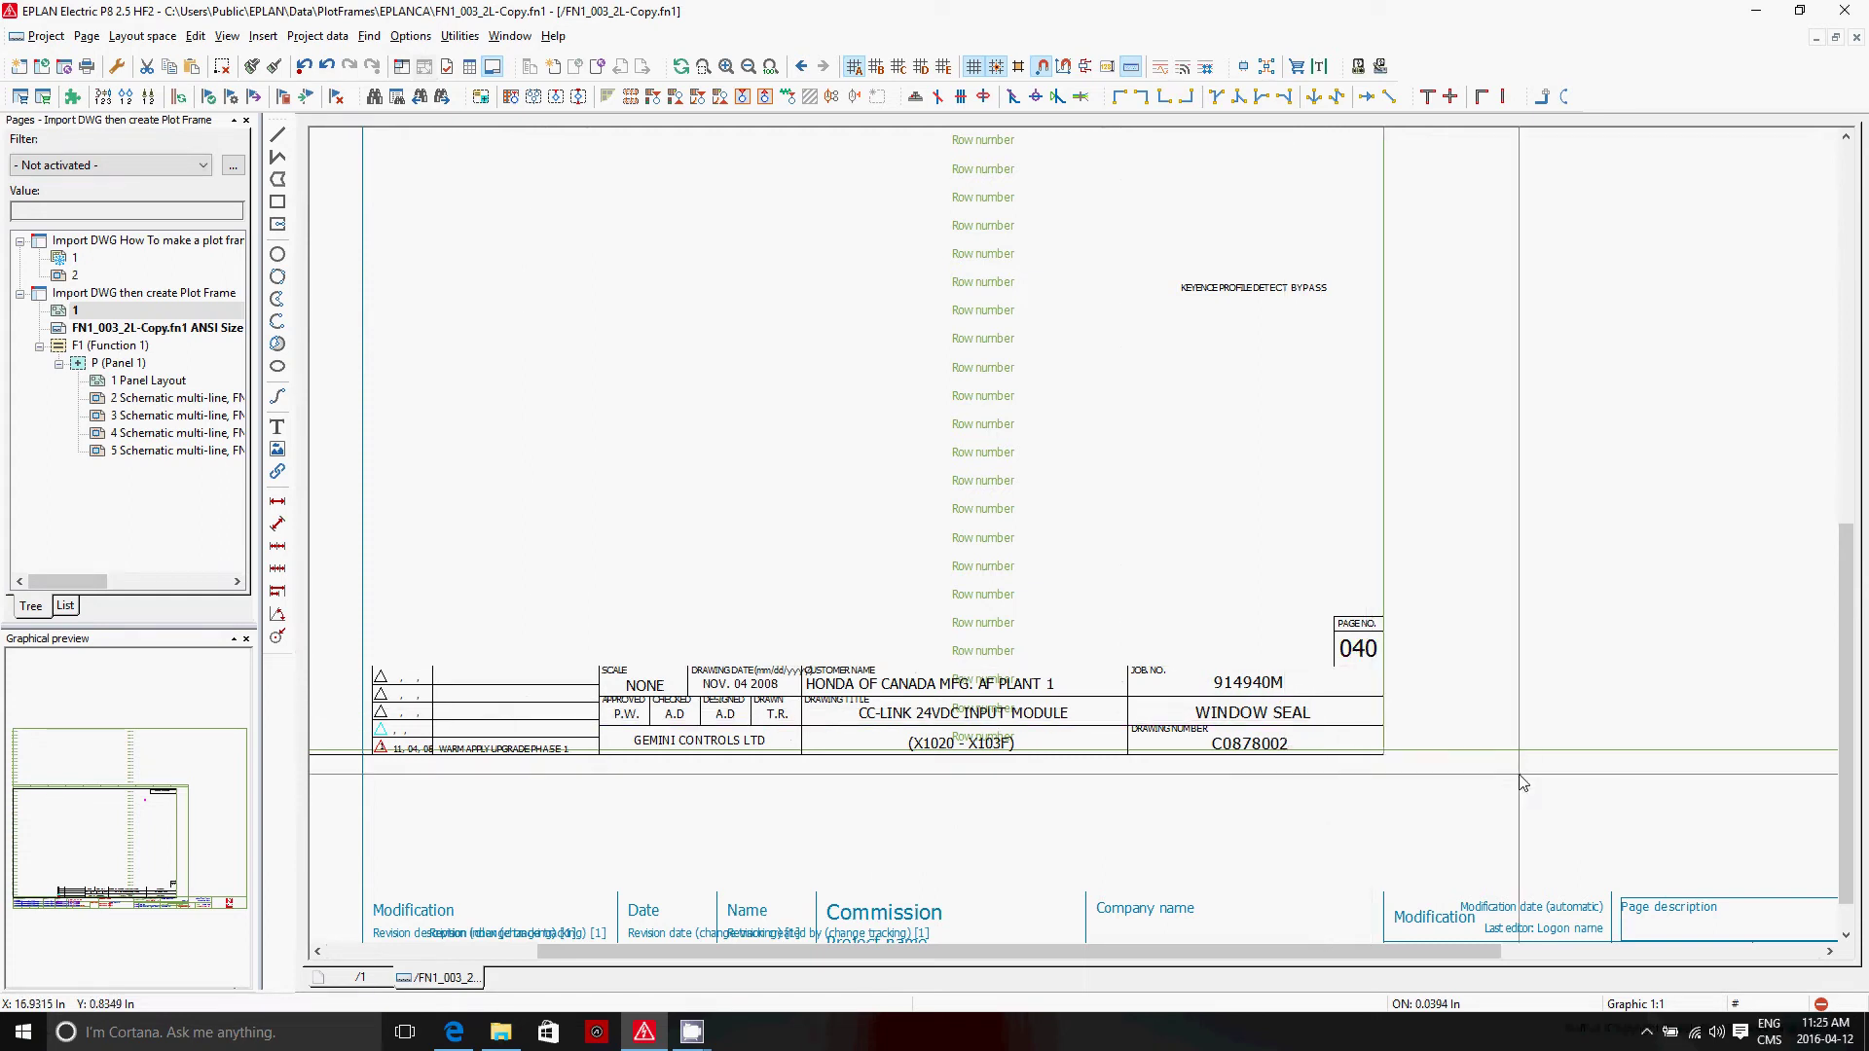
{"action": "double_click", "coordinate": [1358, 648]}
{"action": "left_click", "coordinate": [1030, 347]}
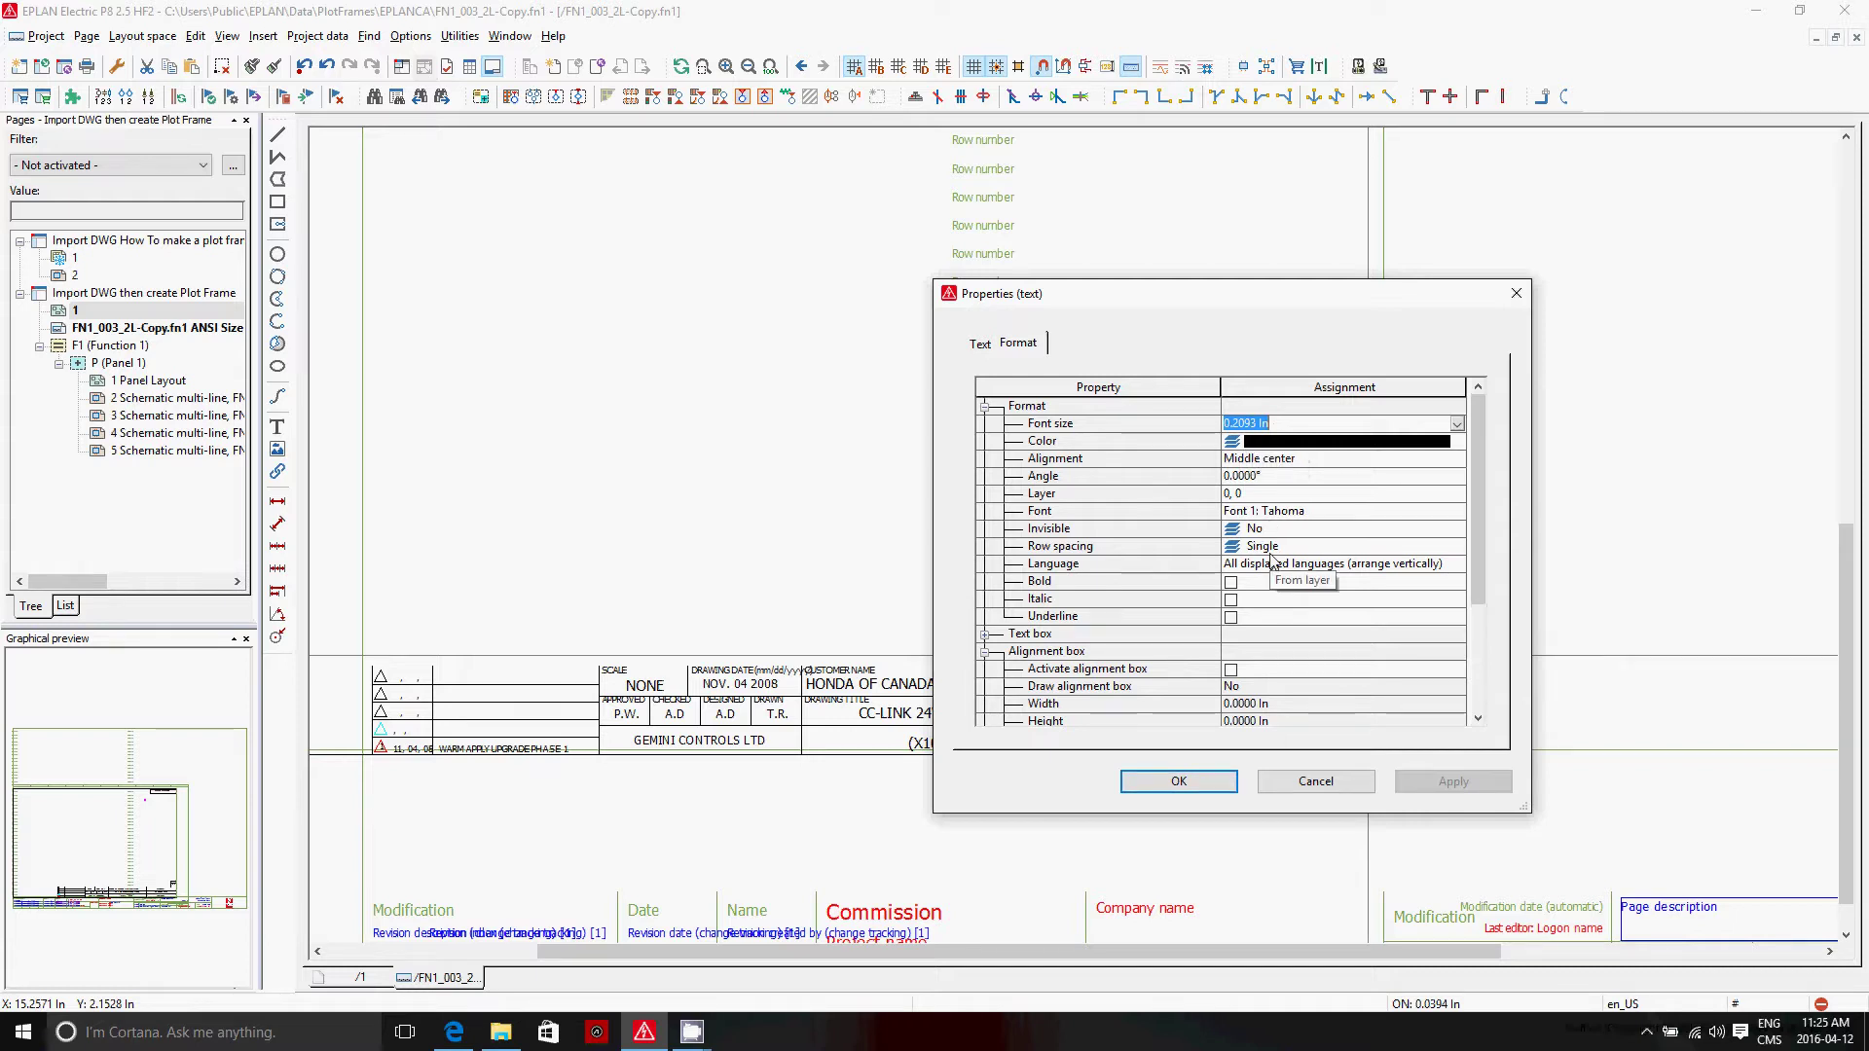
{"action": "left_click", "coordinate": [1179, 782]}
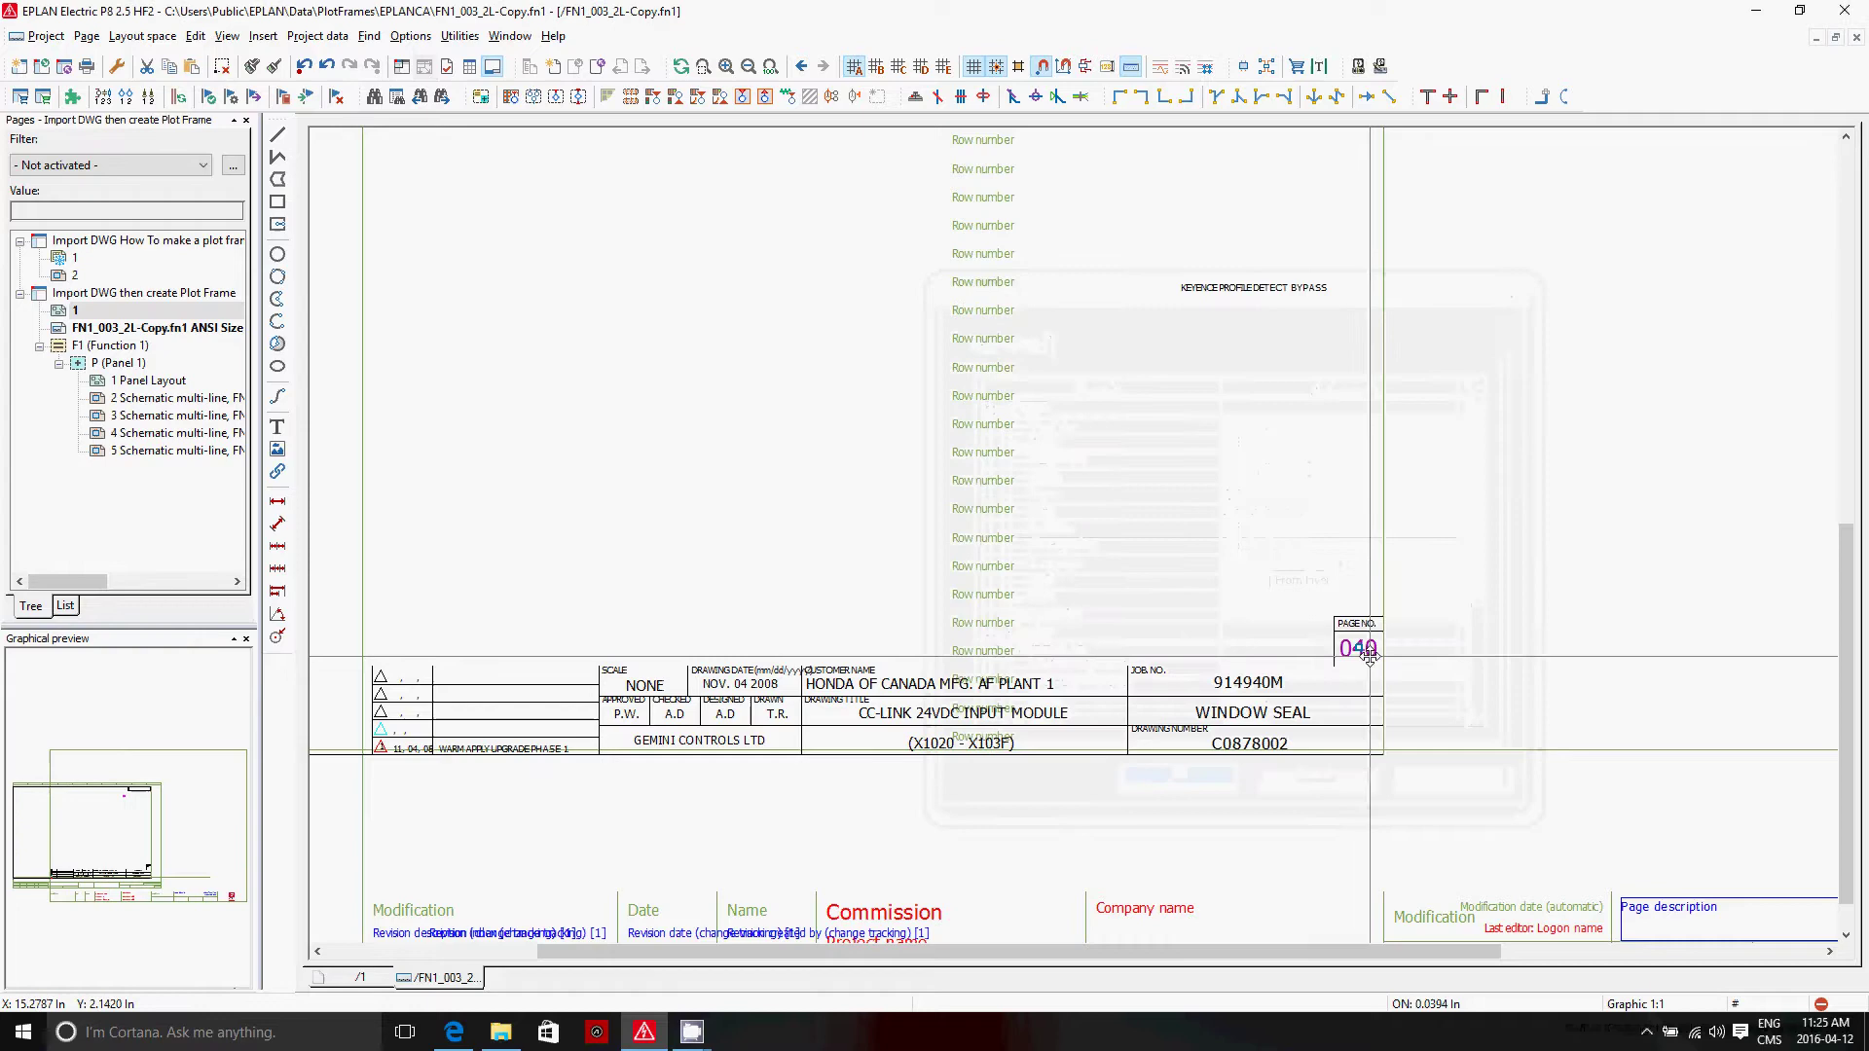
Move the Page counter field up beside the imported PAGE NO. box.
{"action": "scroll", "coordinate": [1185, 555], "scroll_direction": "down", "scroll_amount": 3}
{"action": "scroll", "coordinate": [1311, 627], "scroll_direction": "up", "scroll_amount": 5}
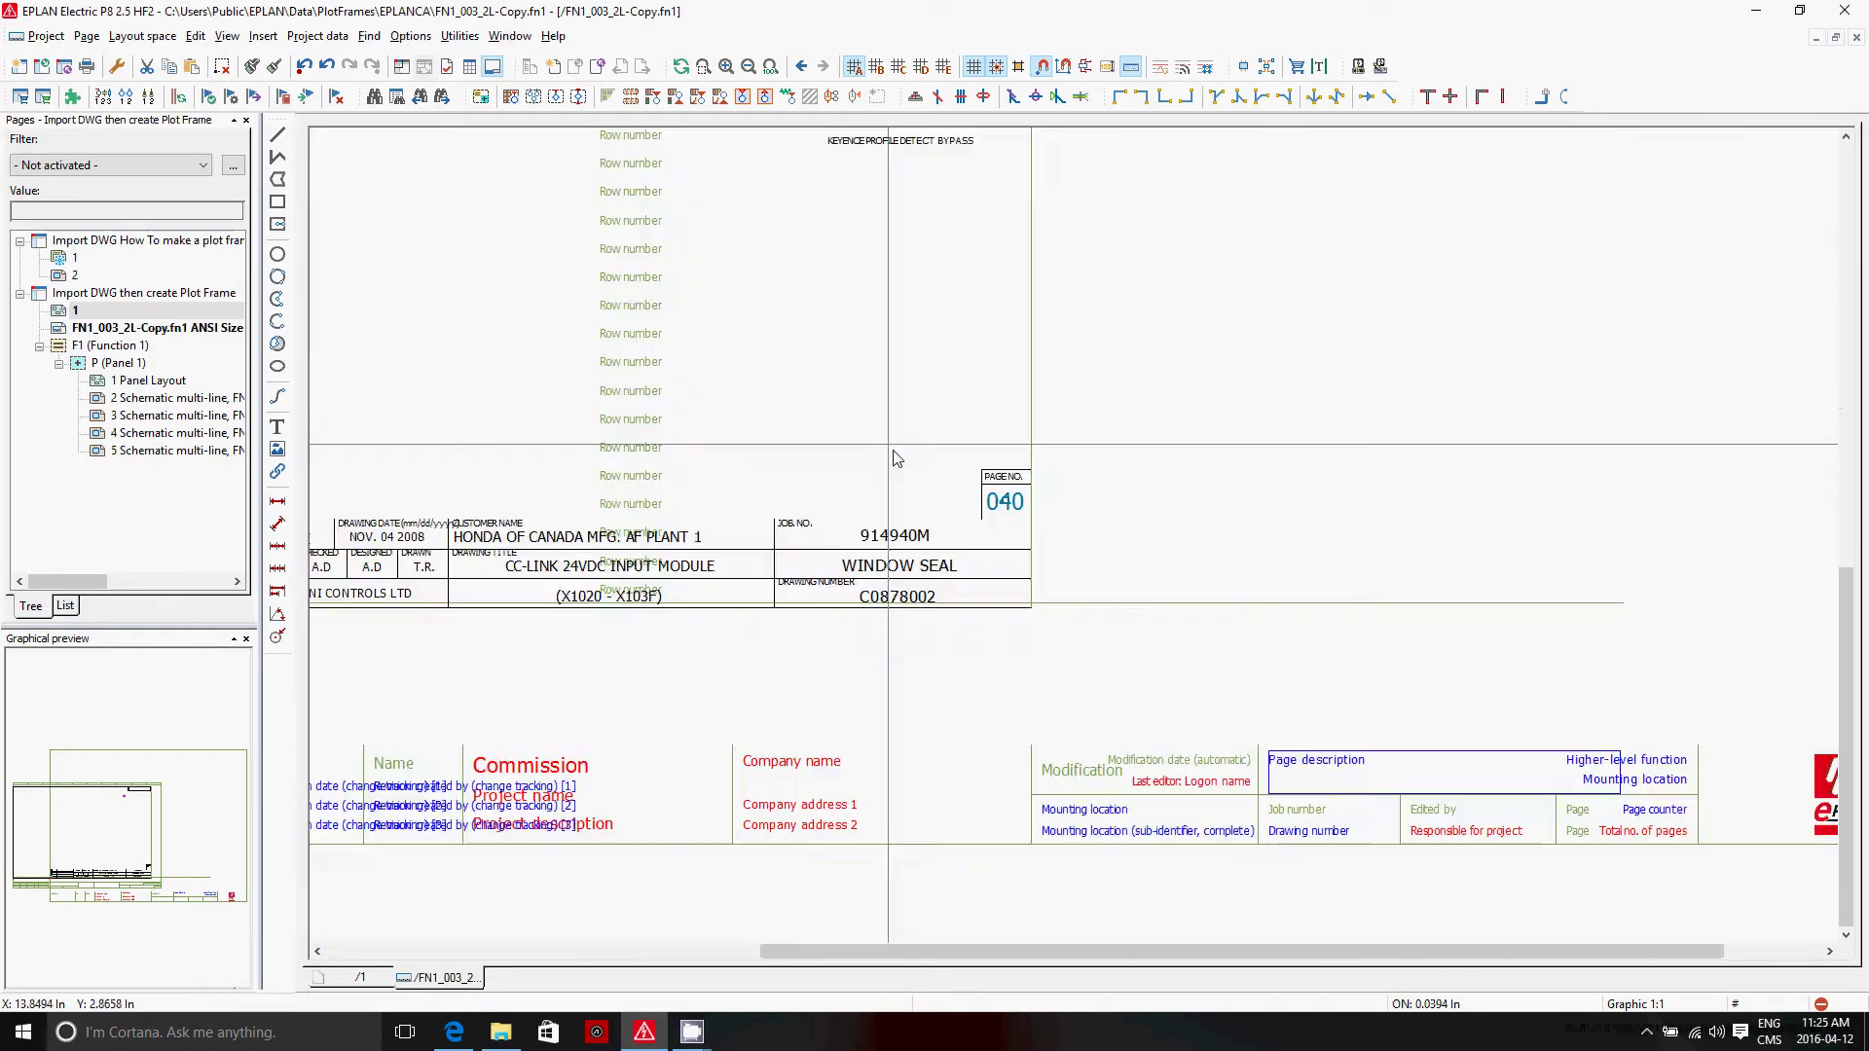
{"action": "scroll", "coordinate": [1114, 618], "scroll_direction": "up", "scroll_amount": 1}
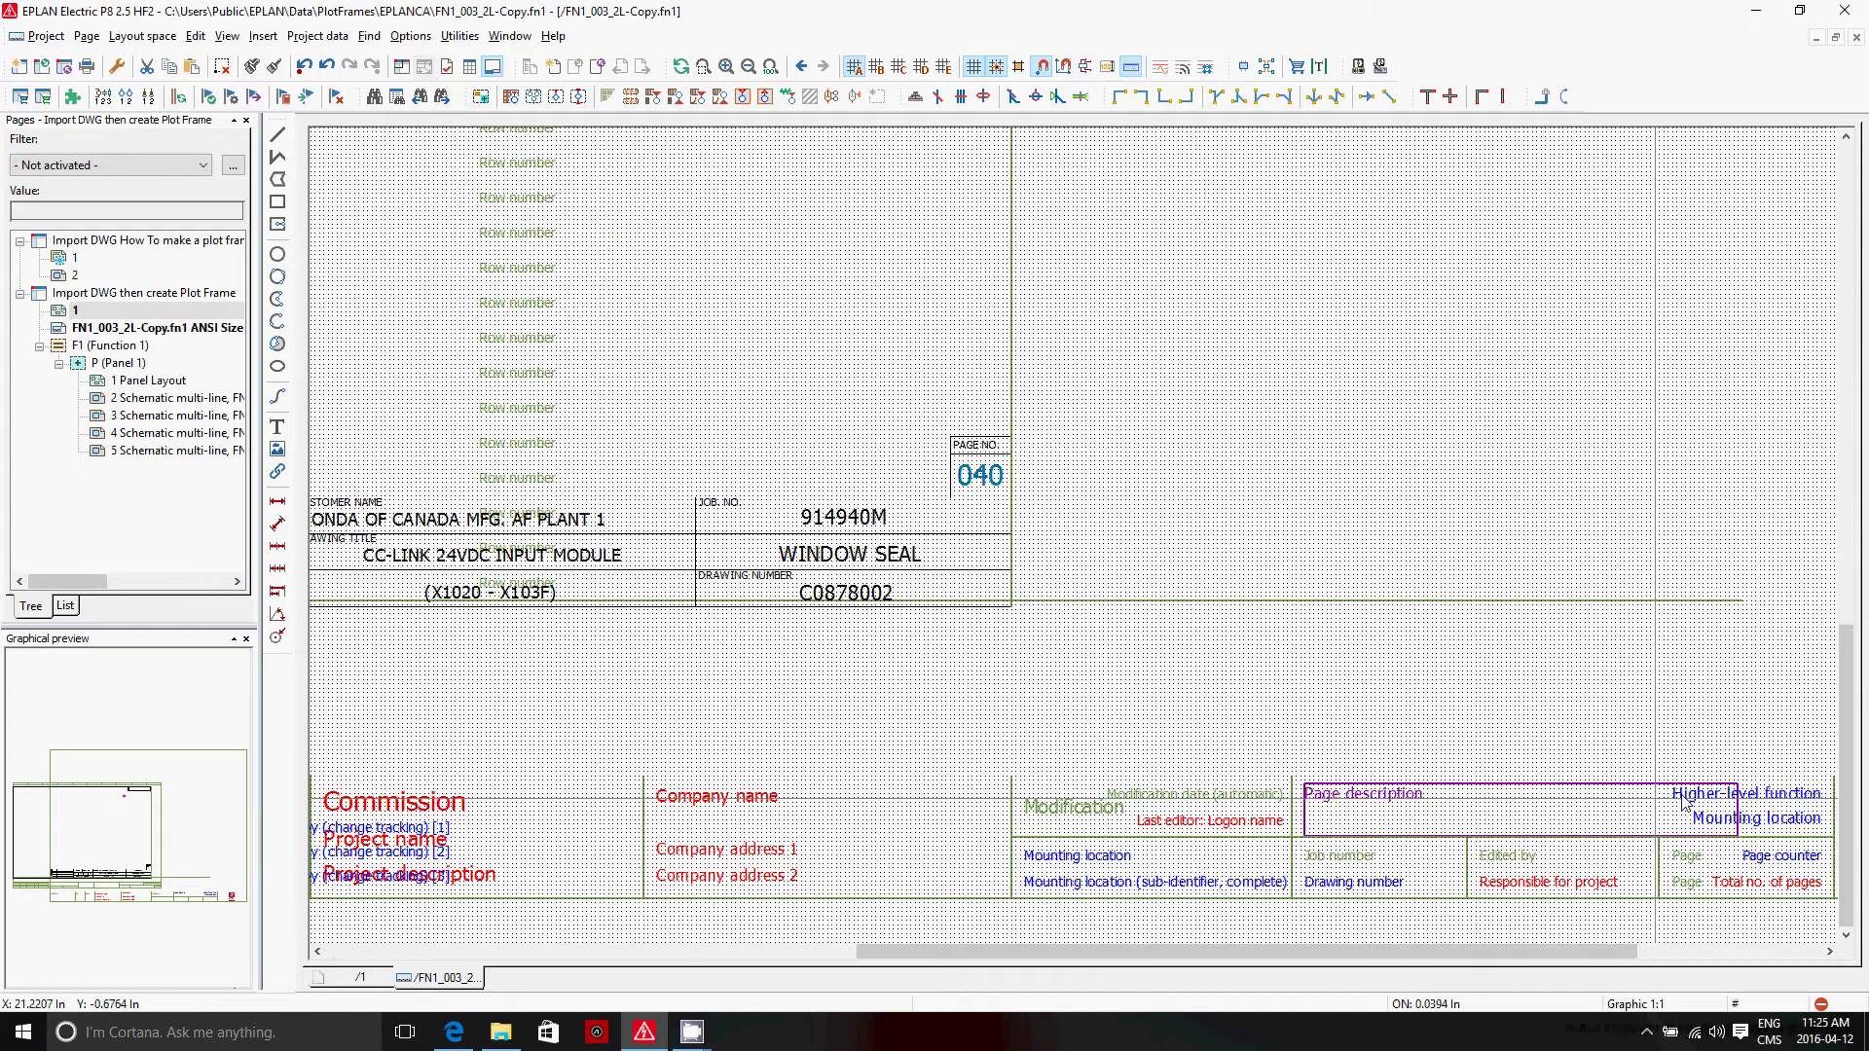
{"action": "left_click_drag", "start_coordinate": [1783, 857], "coordinate": [1251, 477]}
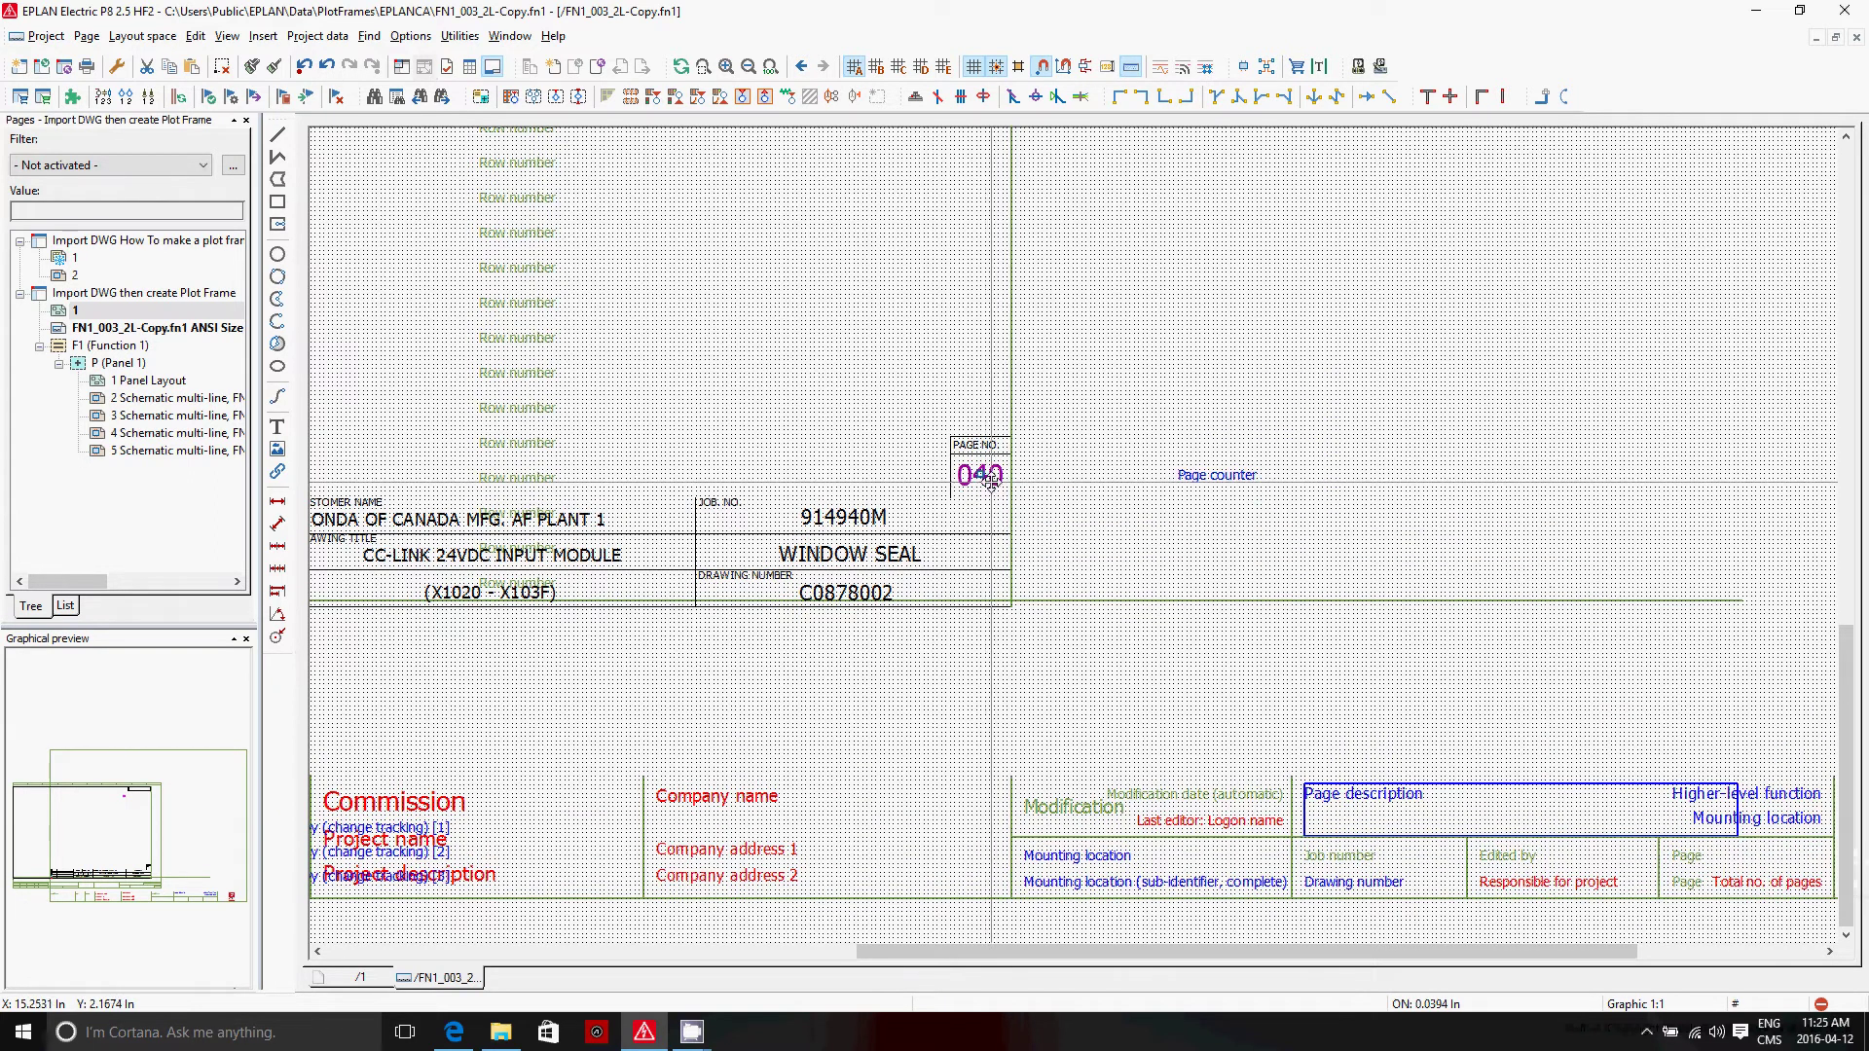
{"action": "double_click", "coordinate": [990, 481]}
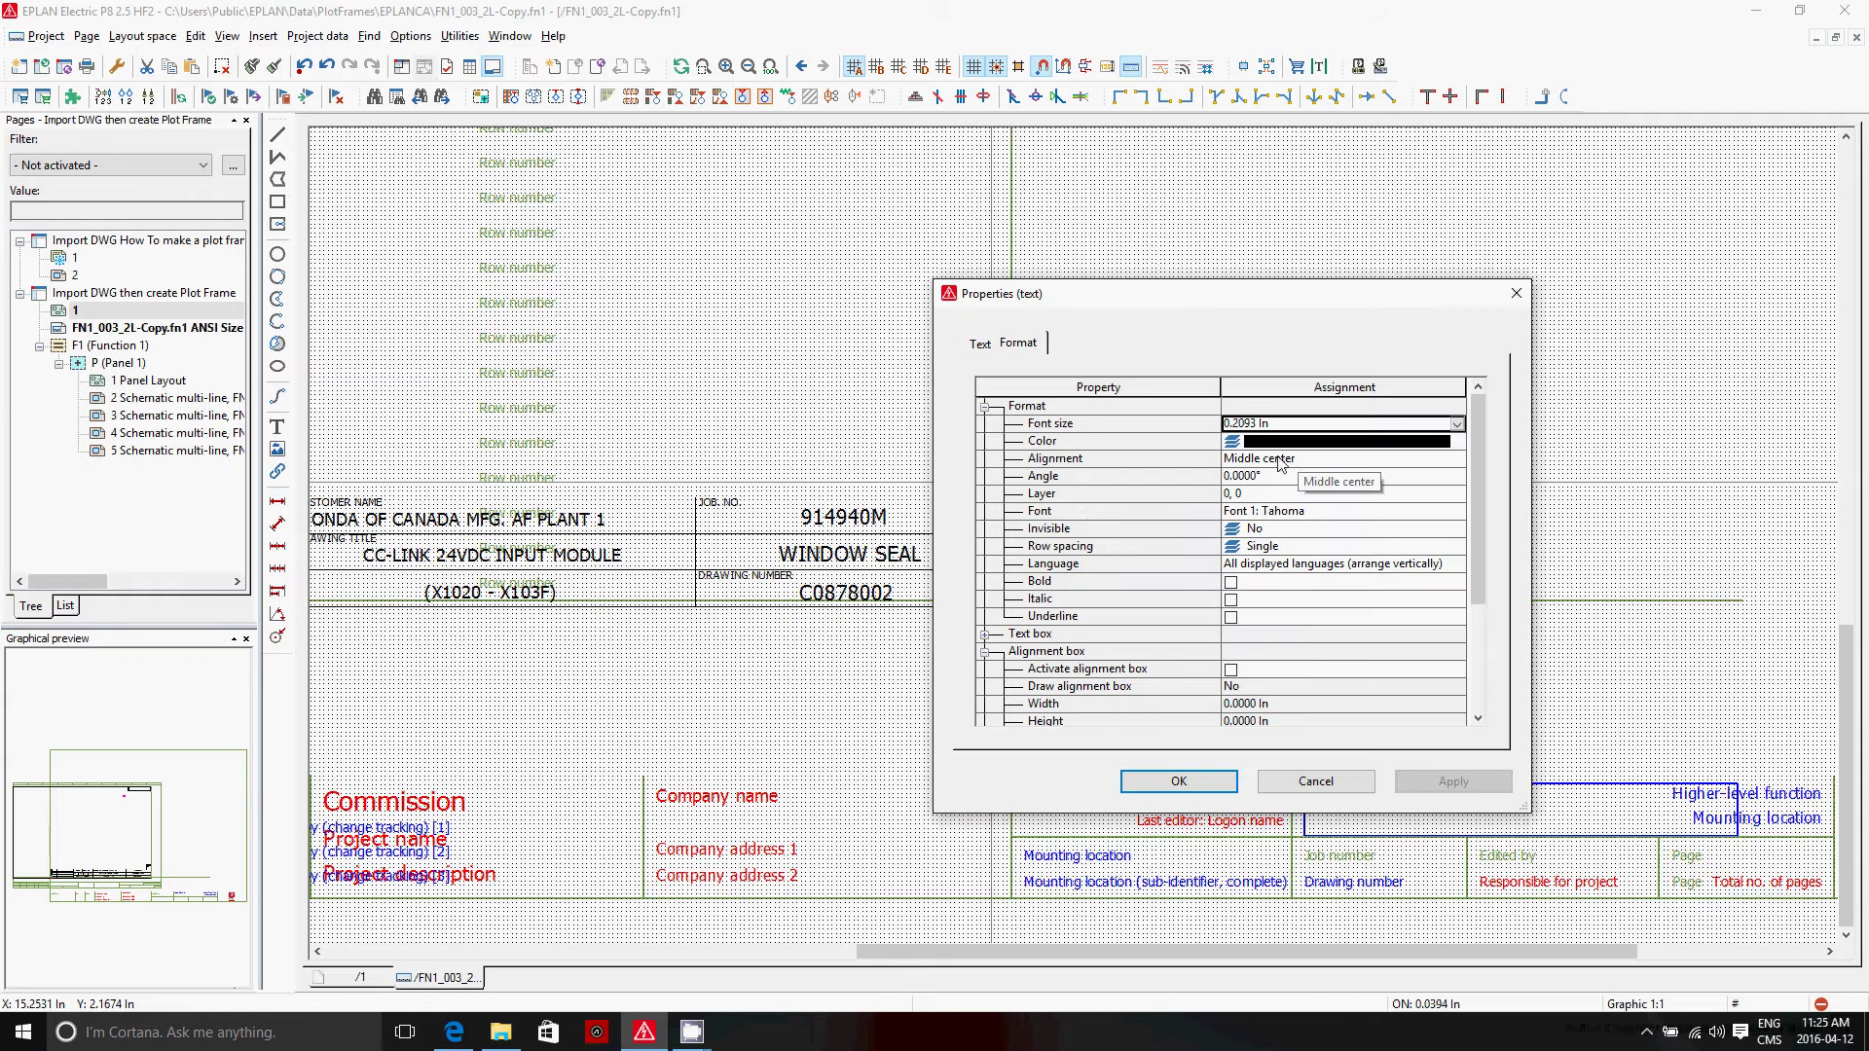
{"action": "key", "text": "Escape"}
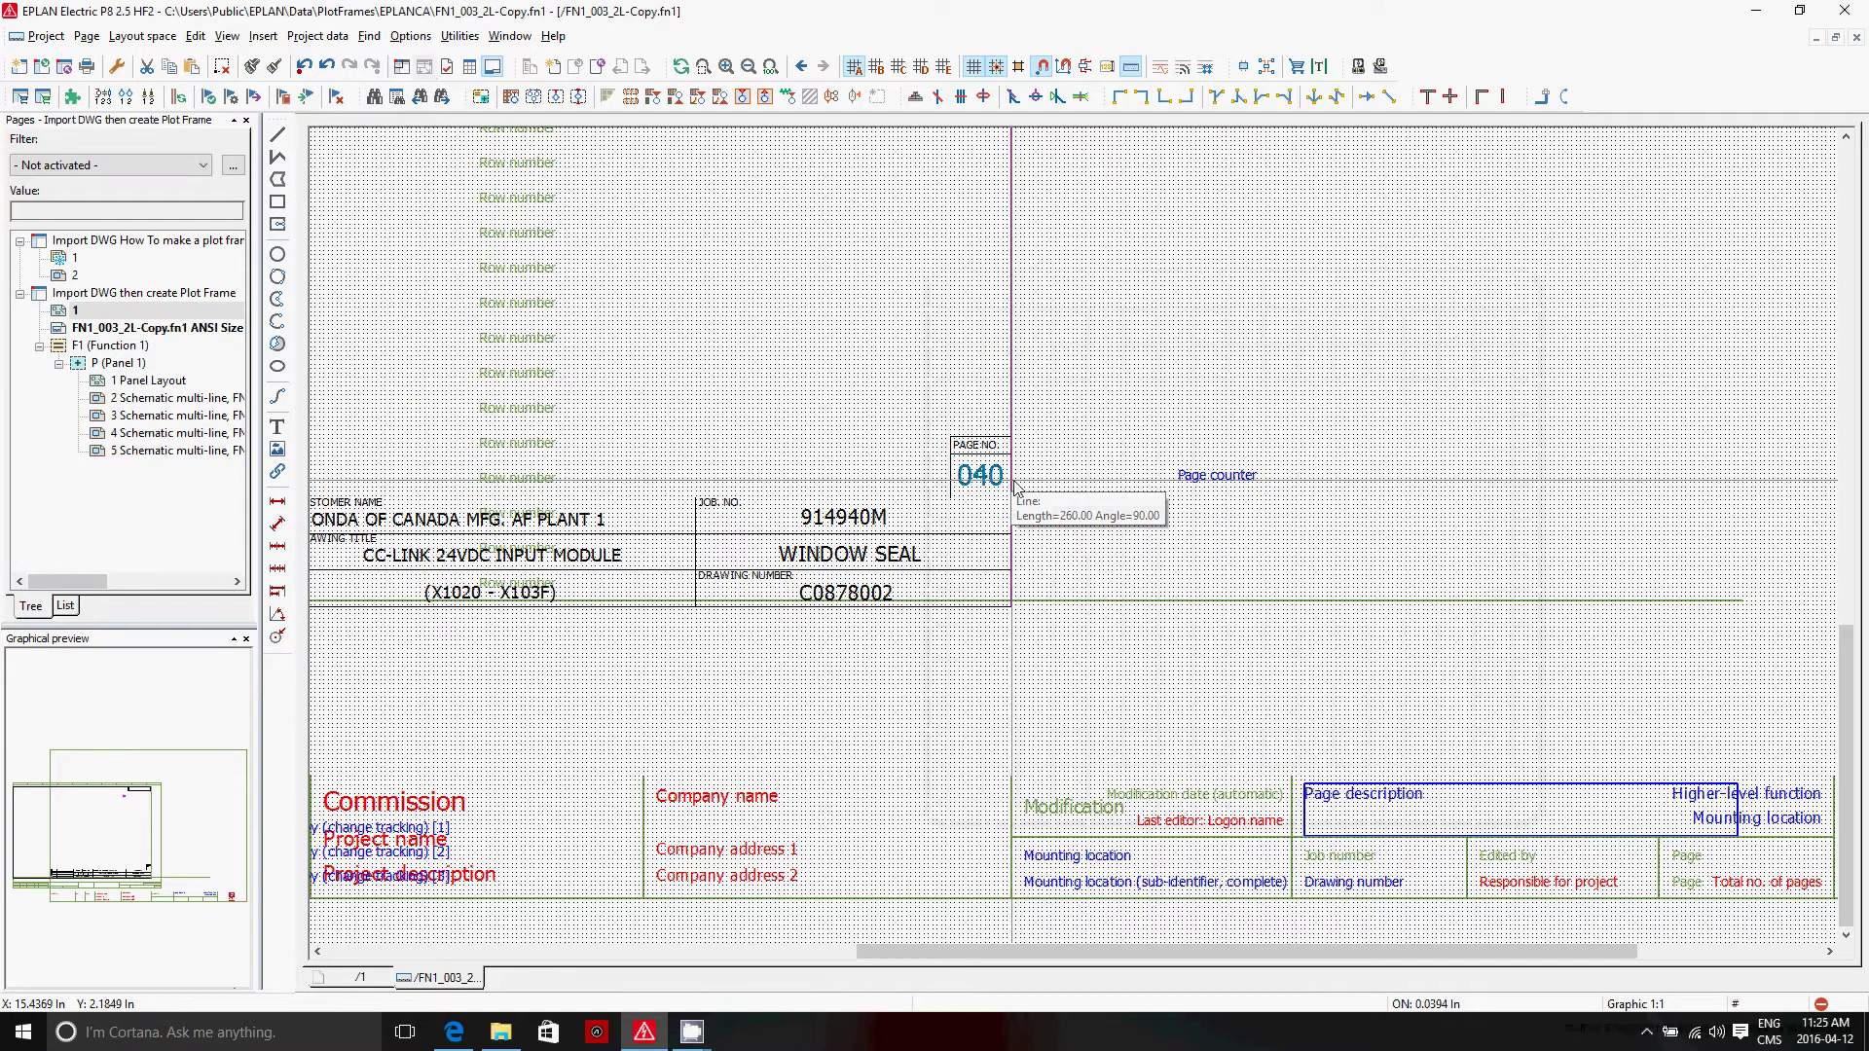
Set the Page counter field's alignment to Middle center.
{"action": "double_click", "coordinate": [1226, 477]}
{"action": "left_click", "coordinate": [774, 301]}
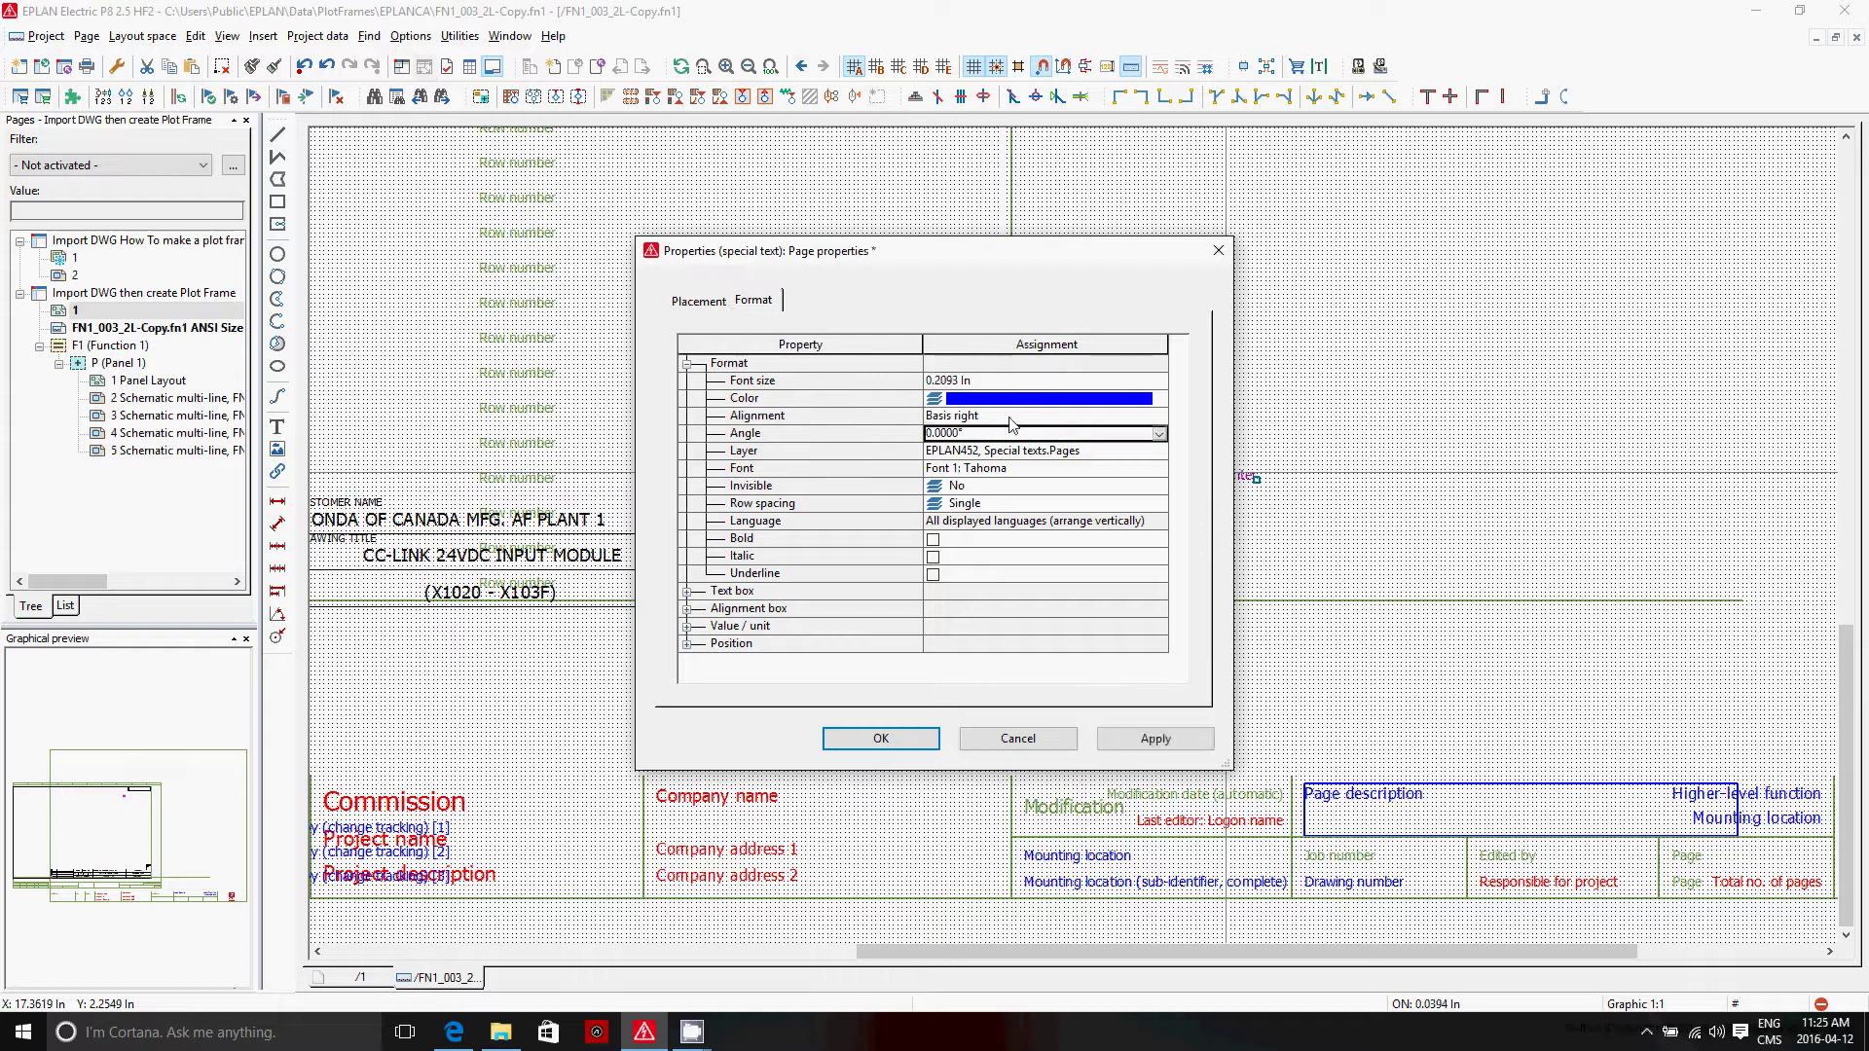
{"action": "left_click", "coordinate": [1159, 416]}
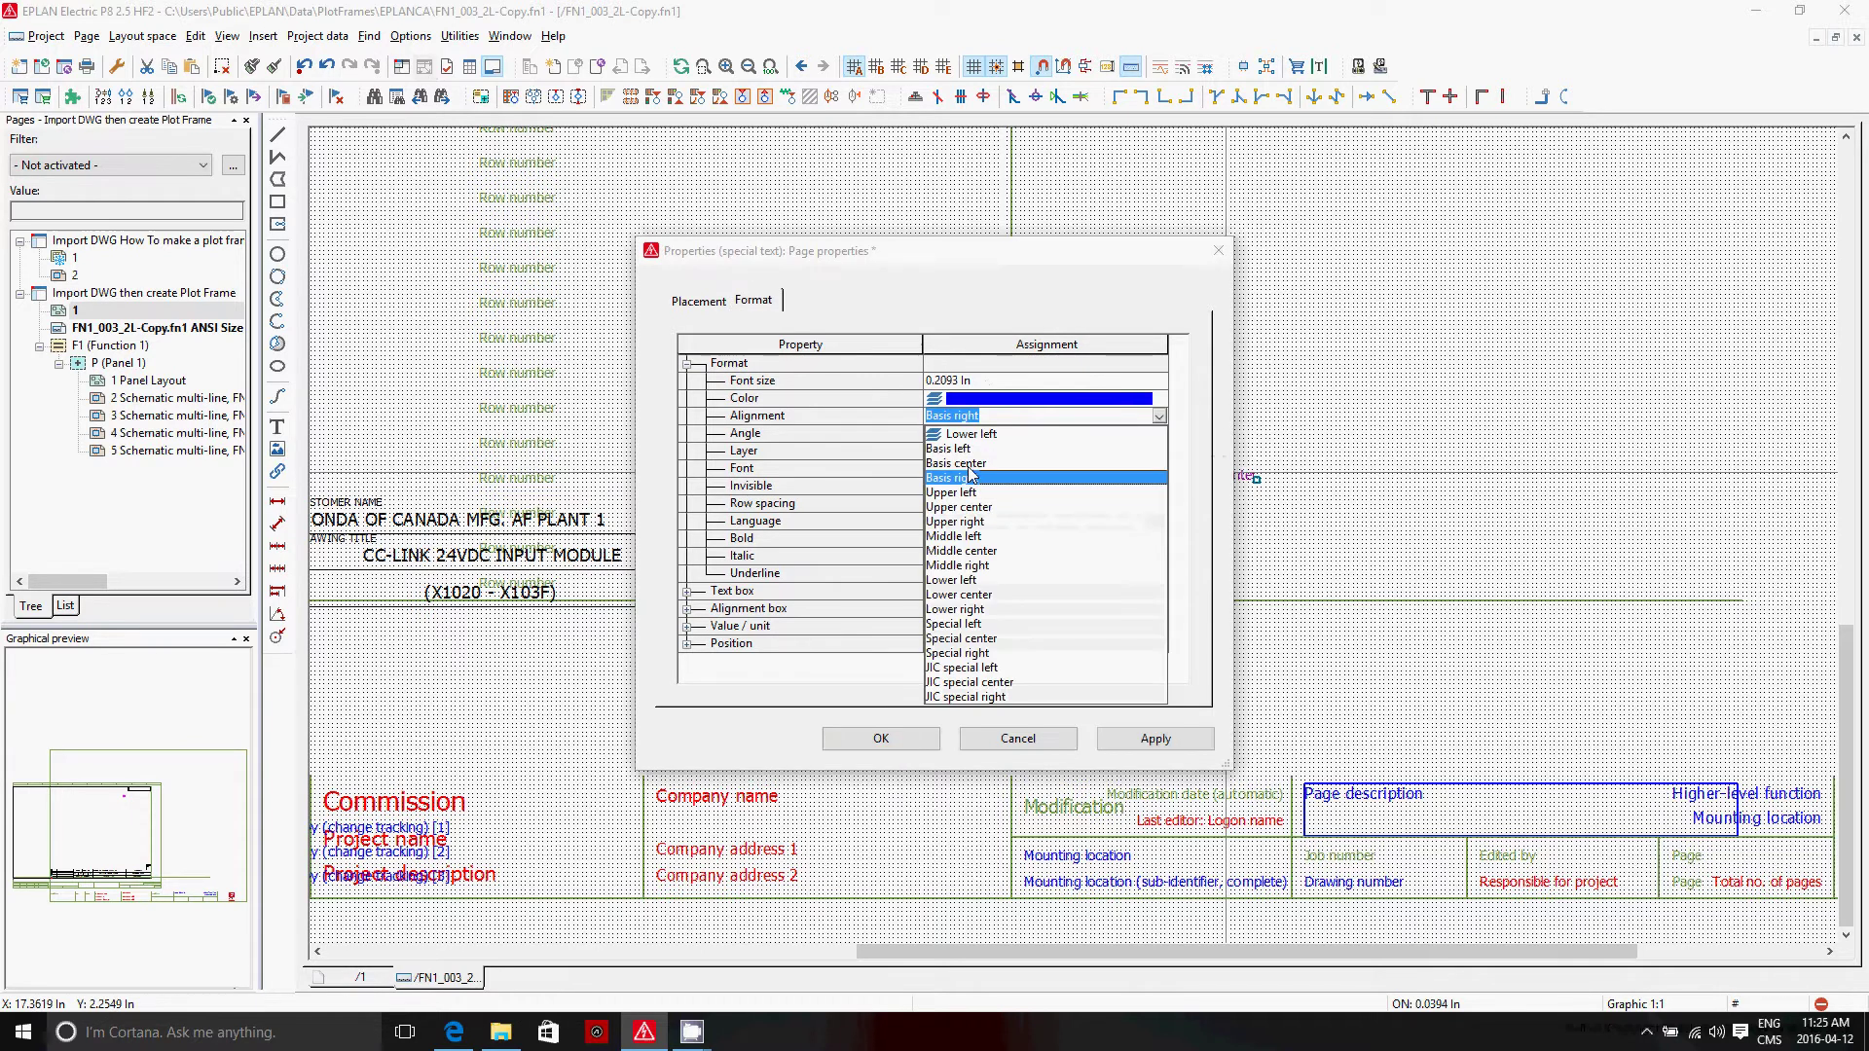
{"action": "left_click", "coordinate": [969, 465]}
{"action": "left_click", "coordinate": [1160, 416]}
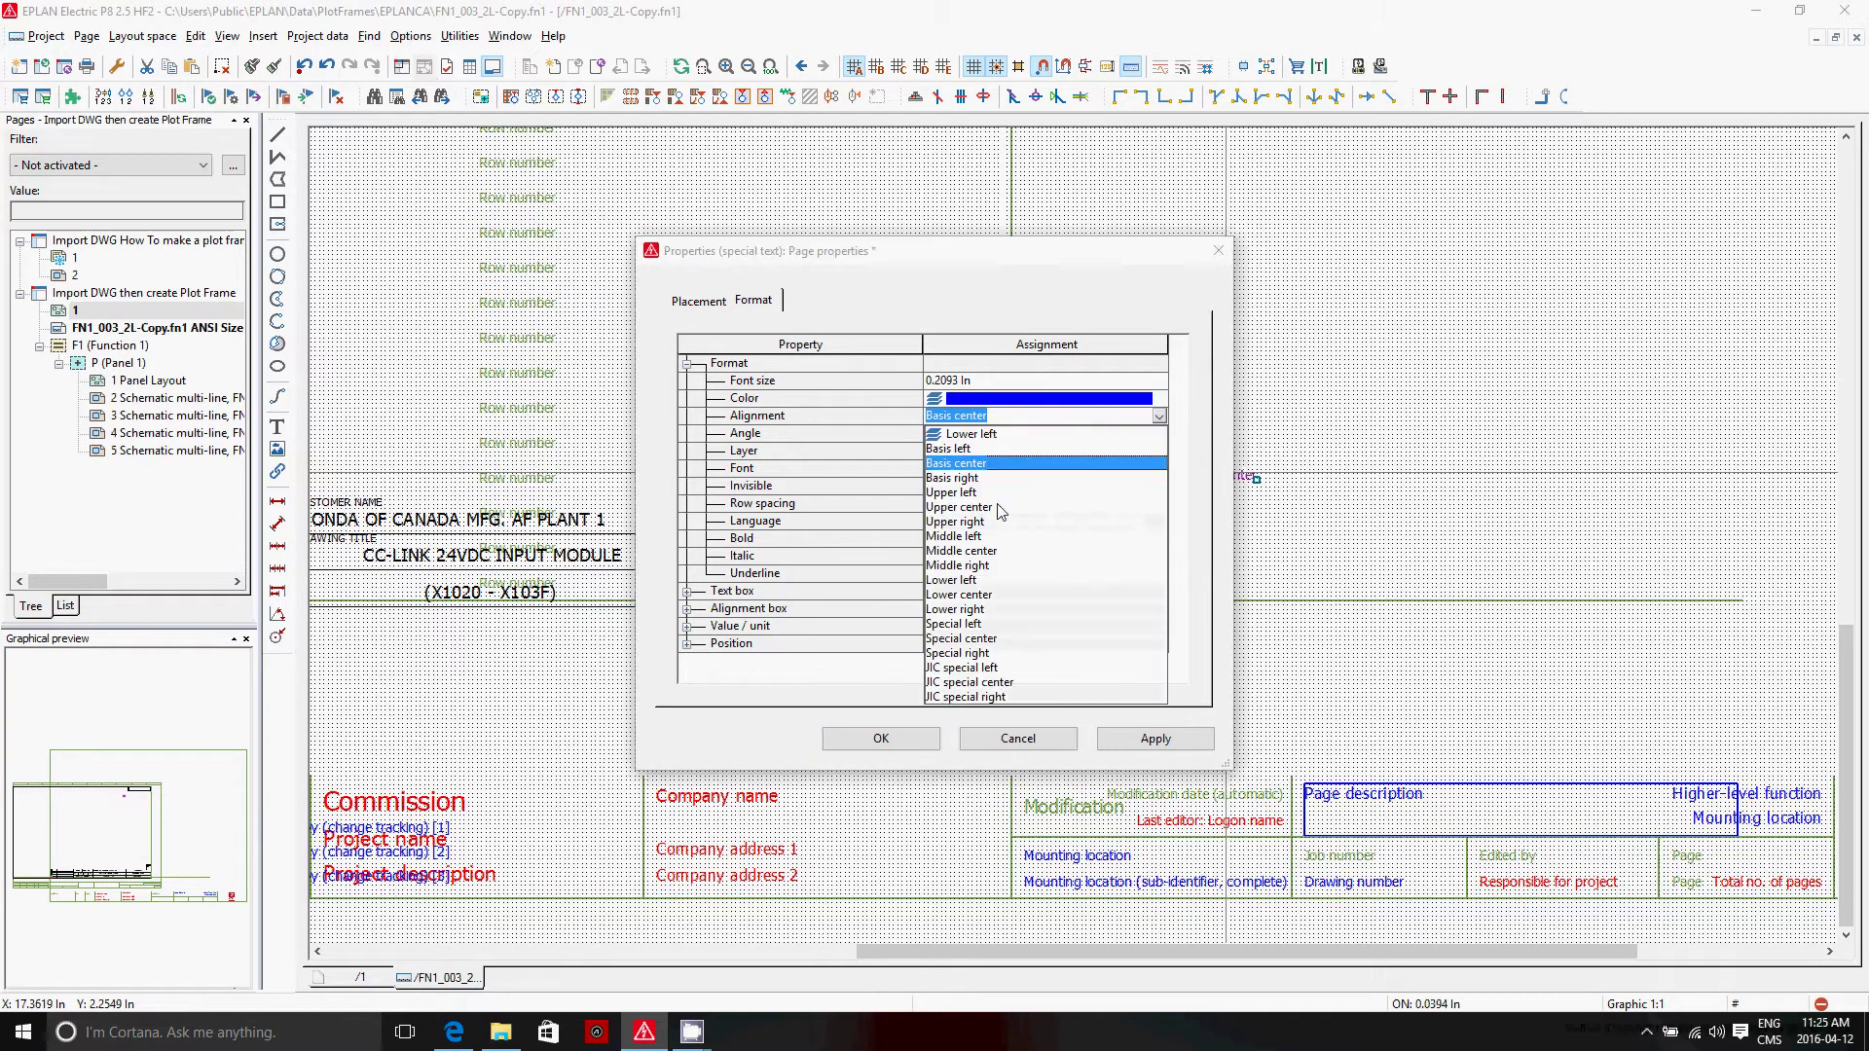
{"action": "left_click", "coordinate": [976, 552]}
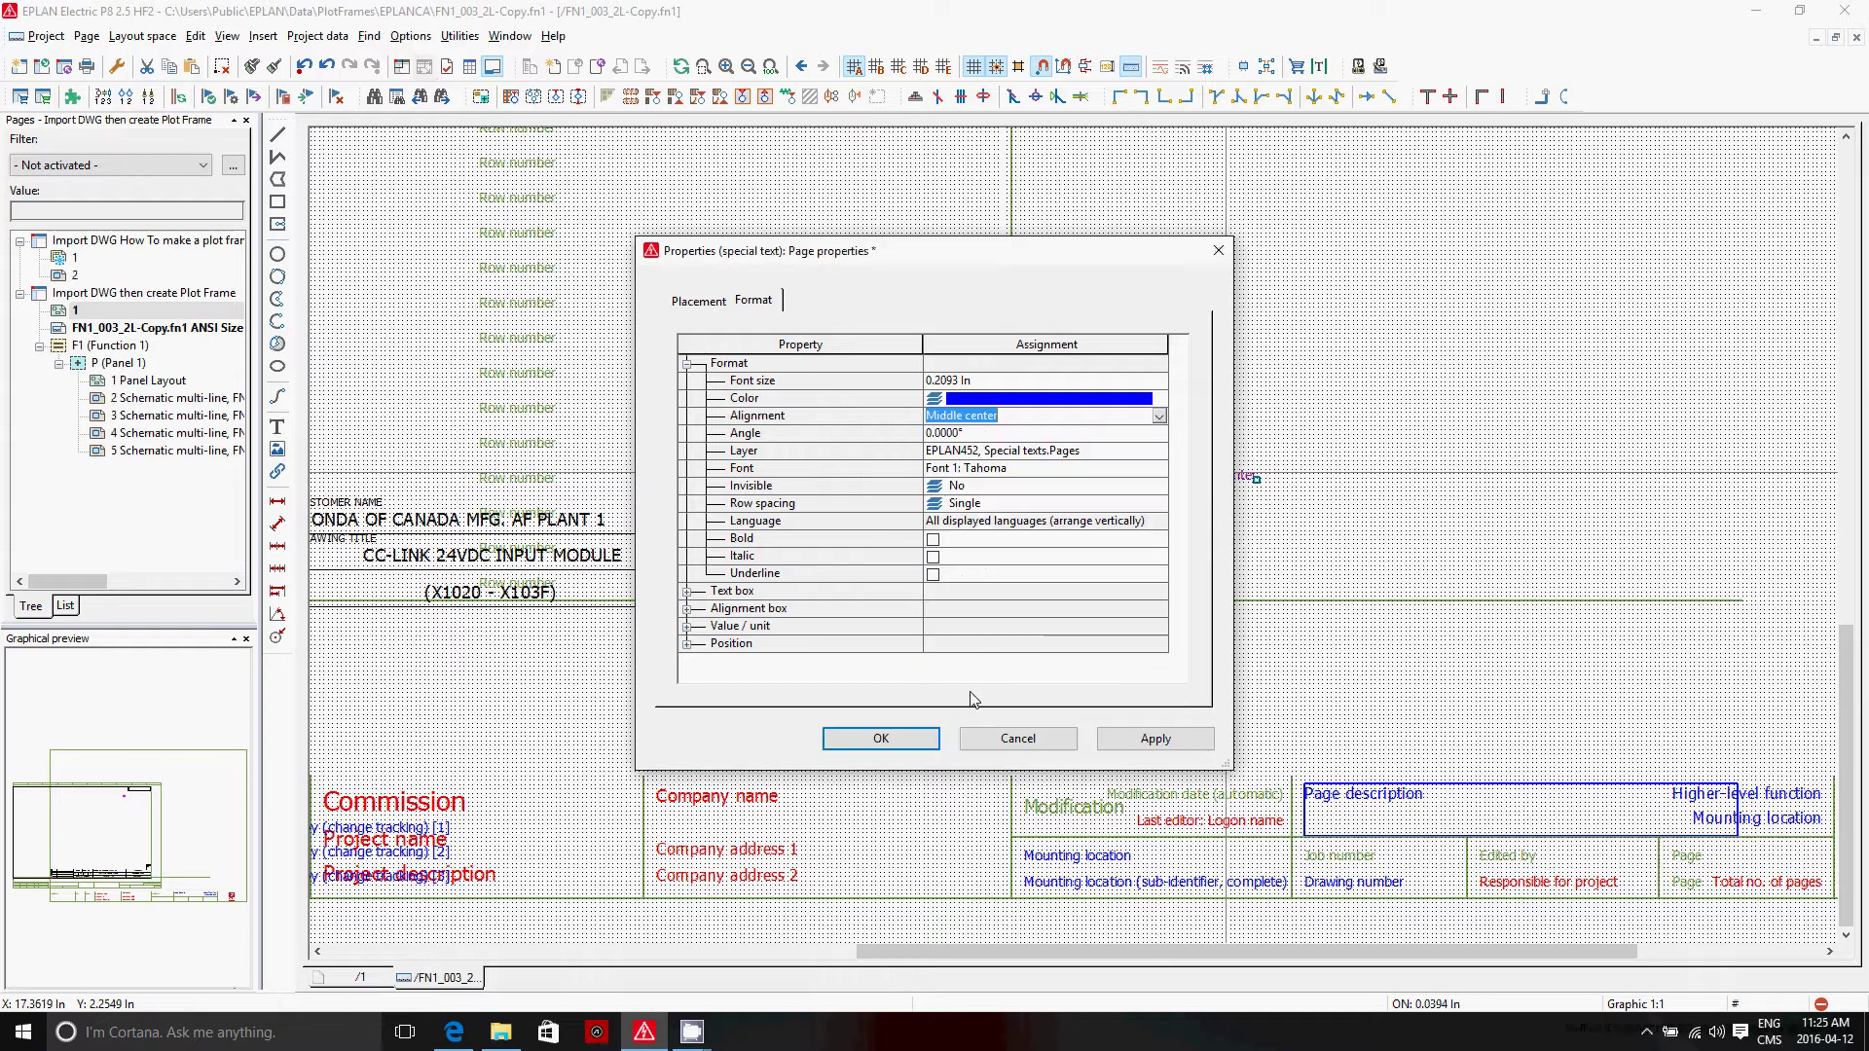
{"action": "left_click", "coordinate": [881, 739]}
Move the Page counter field into the imported PAGE NO. box.
{"action": "right_click", "coordinate": [1268, 479]}
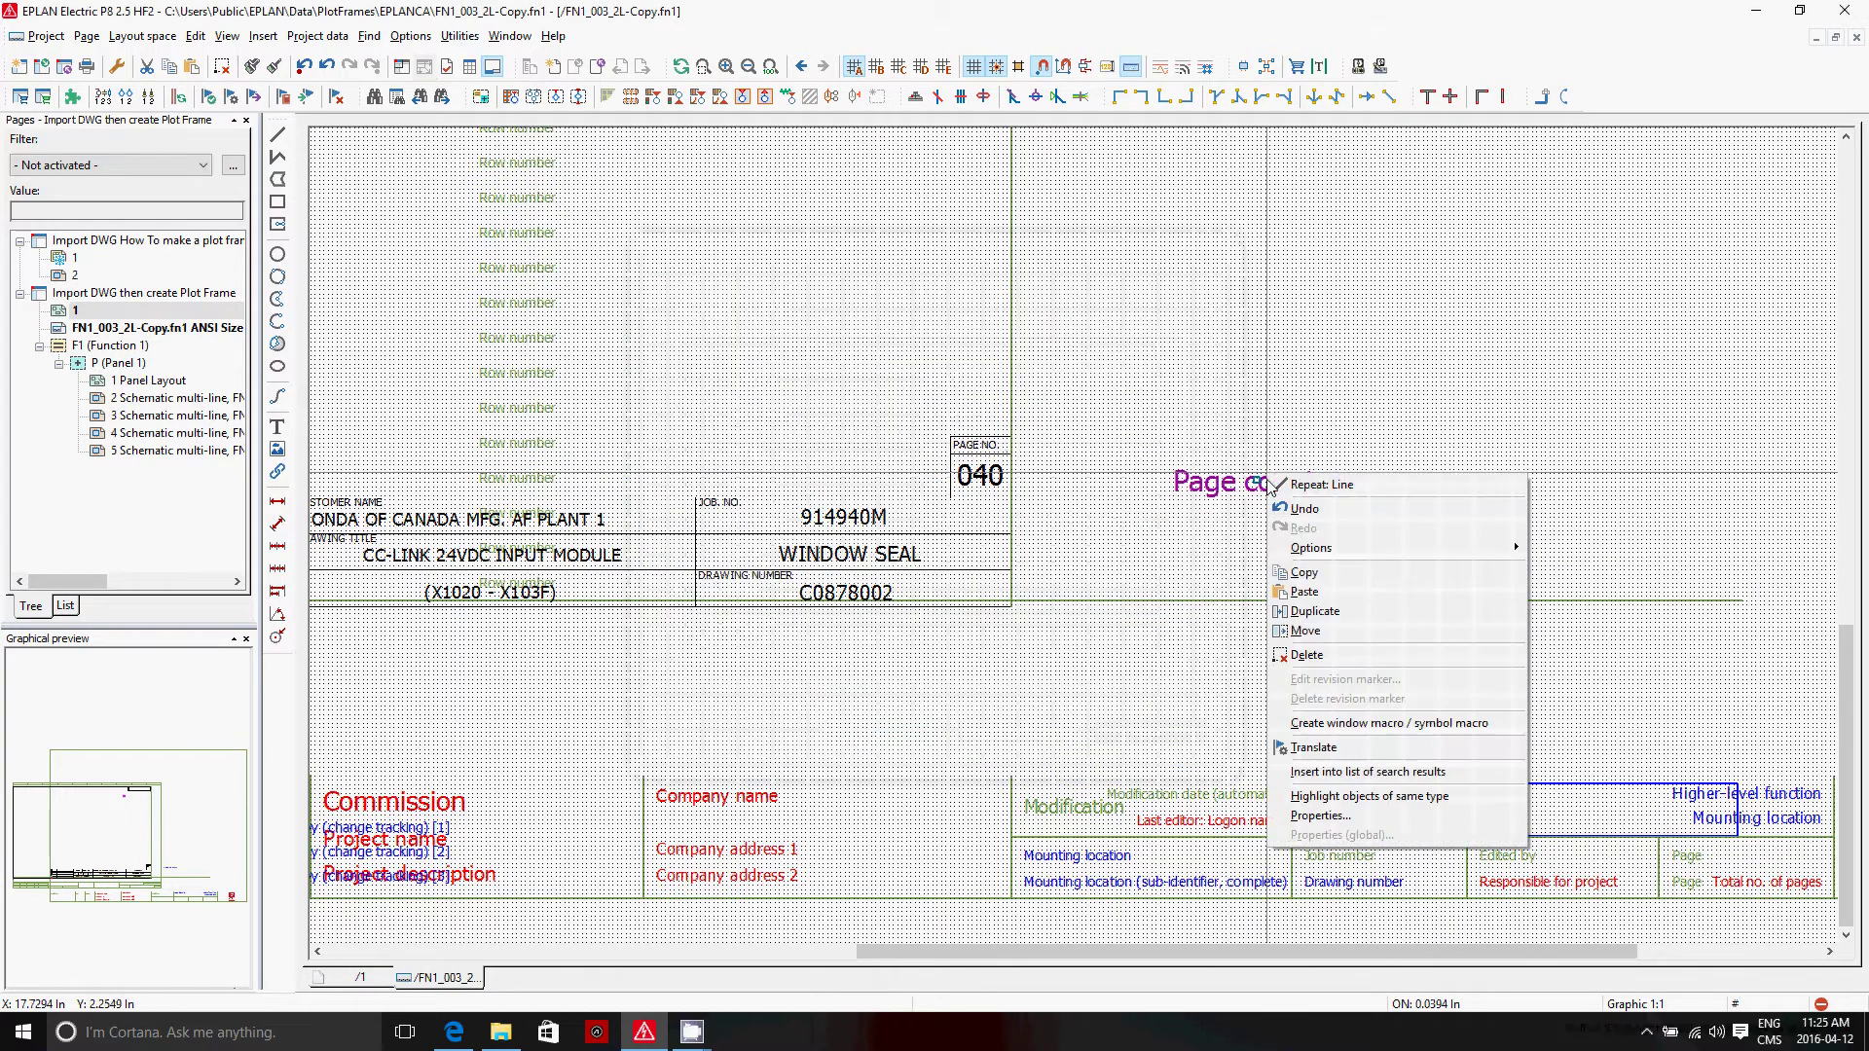
{"action": "left_click", "coordinate": [1316, 632]}
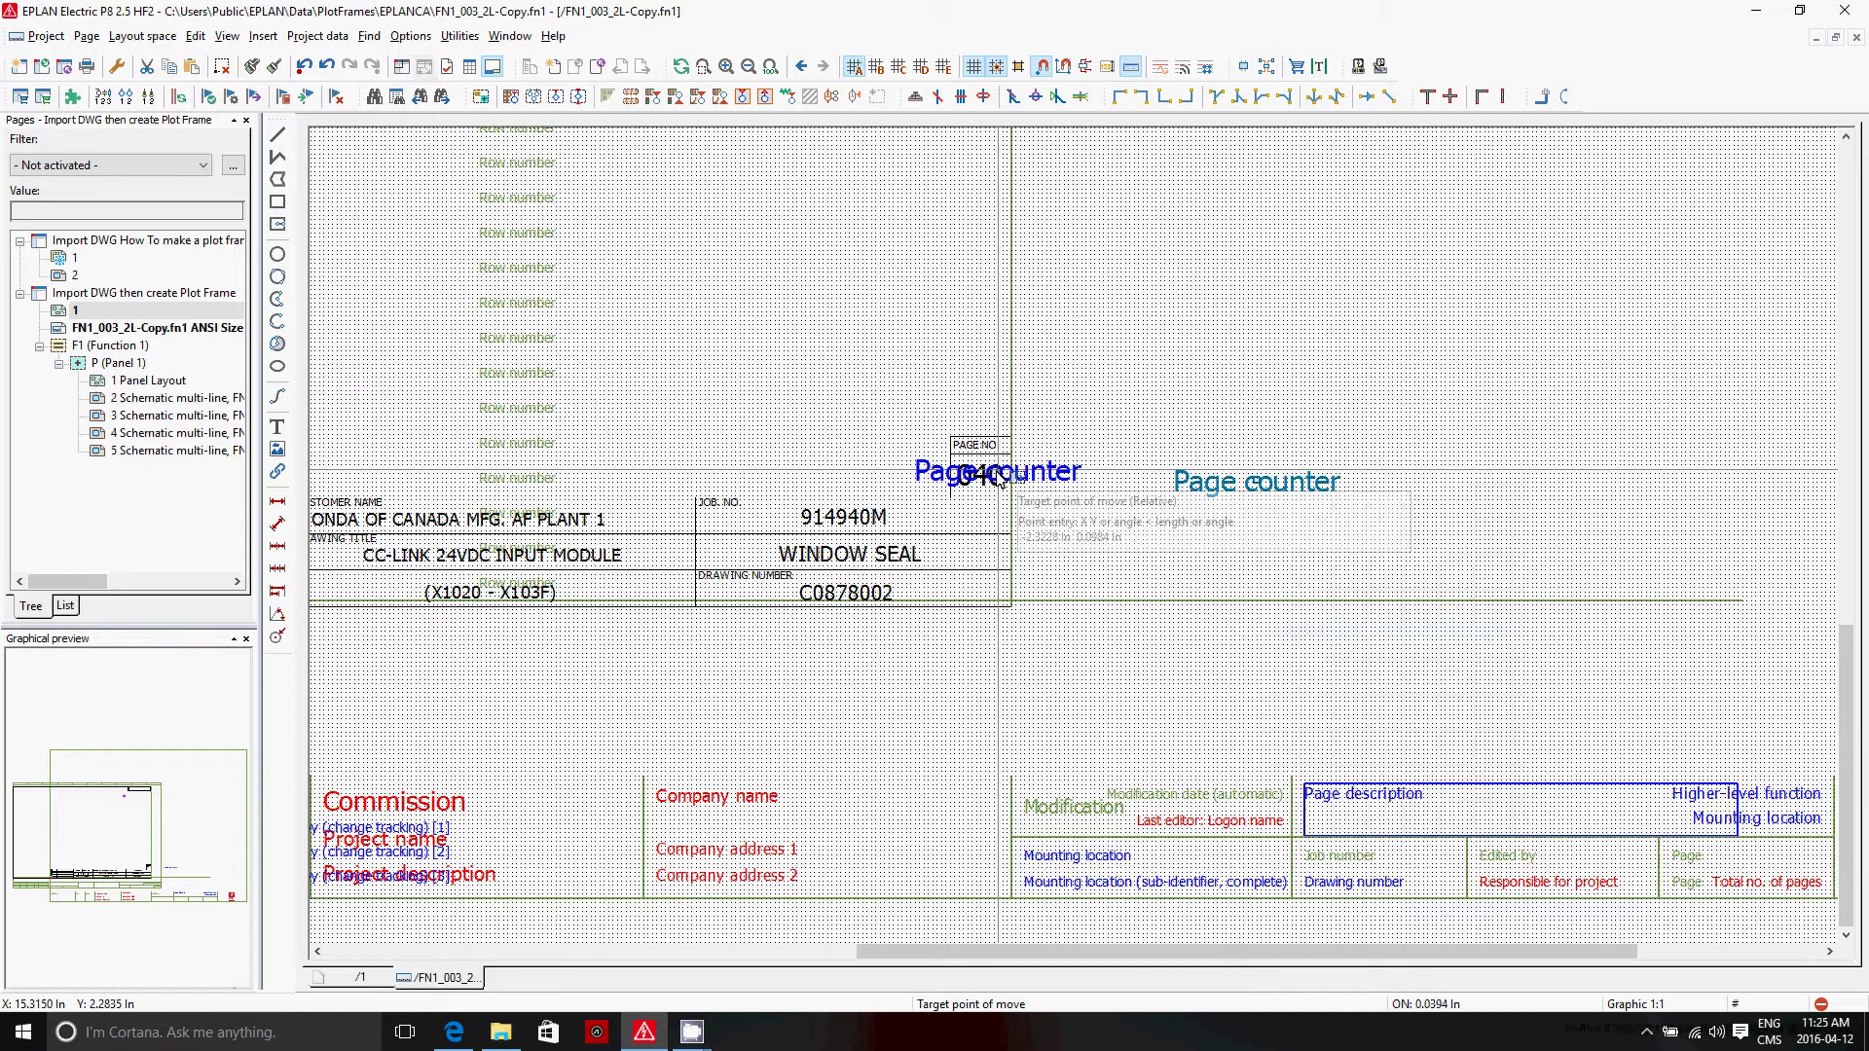
{"action": "left_click", "coordinate": [1042, 68]}
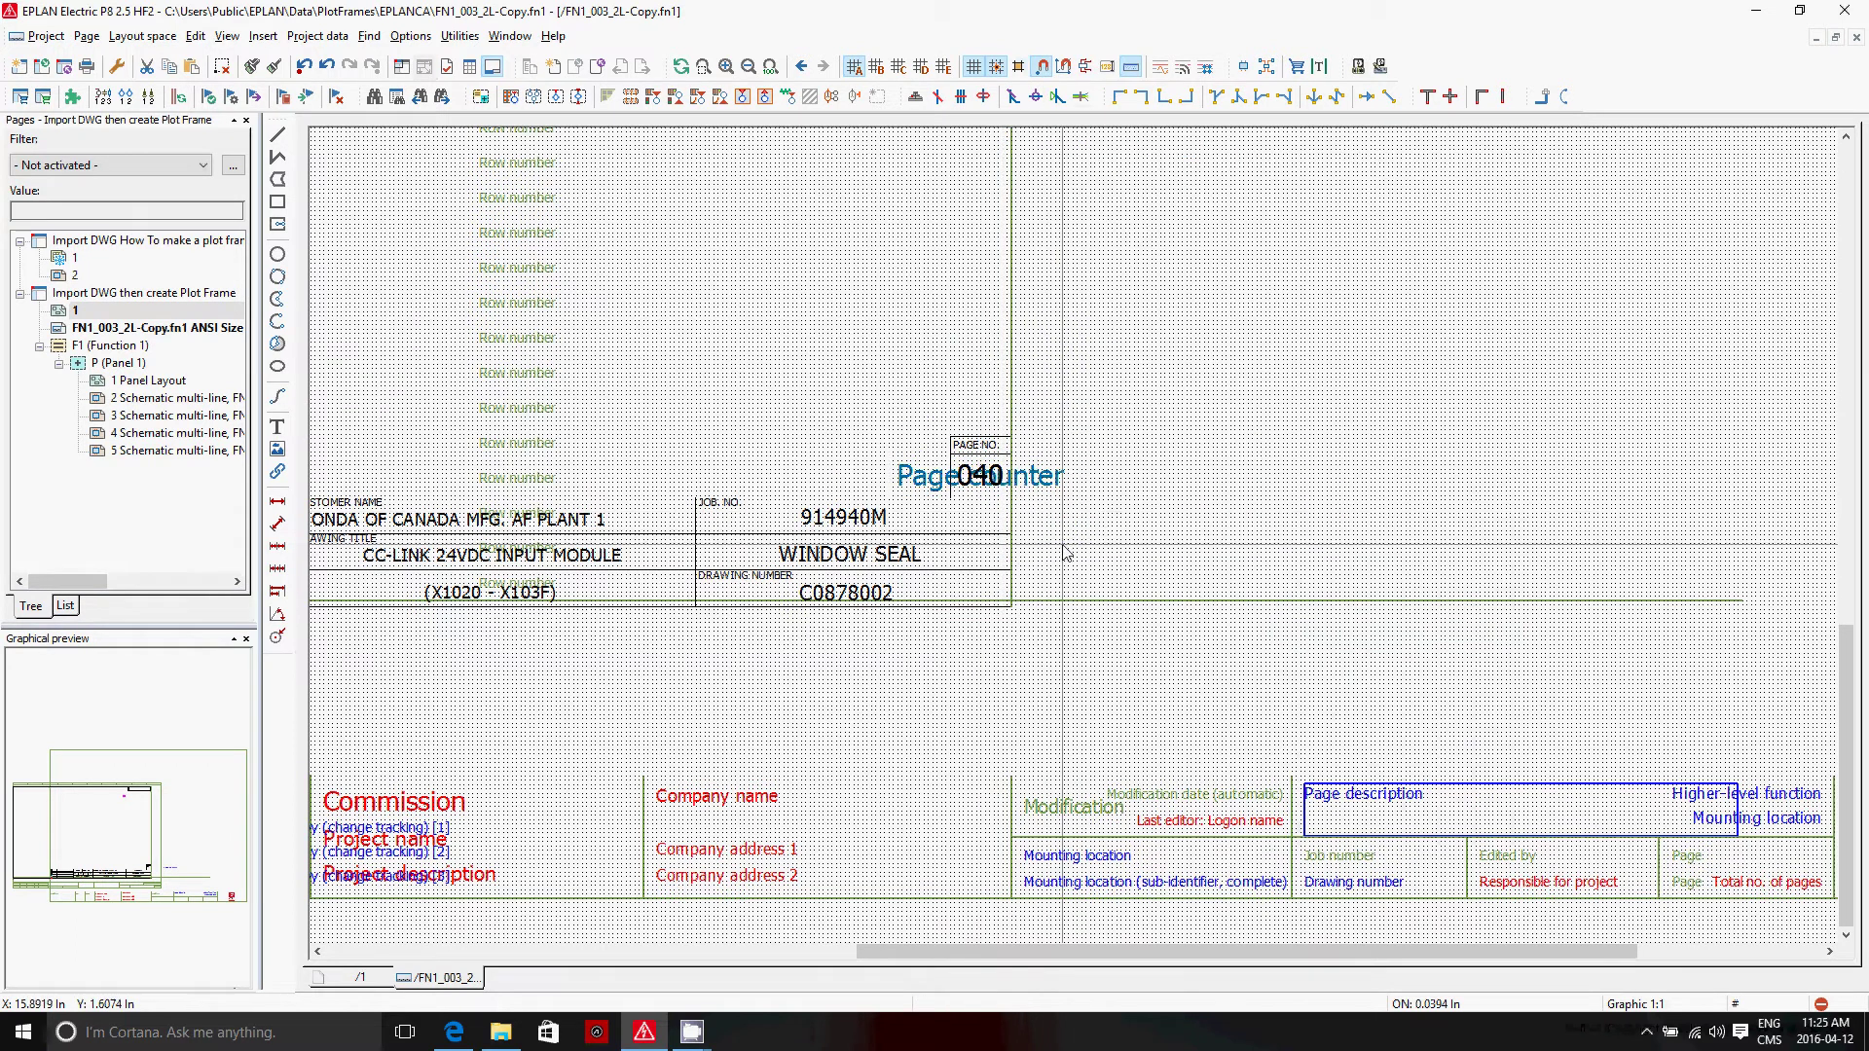
{"action": "scroll", "coordinate": [985, 482], "scroll_direction": "up", "scroll_amount": 3}
{"action": "left_click", "coordinate": [954, 382]}
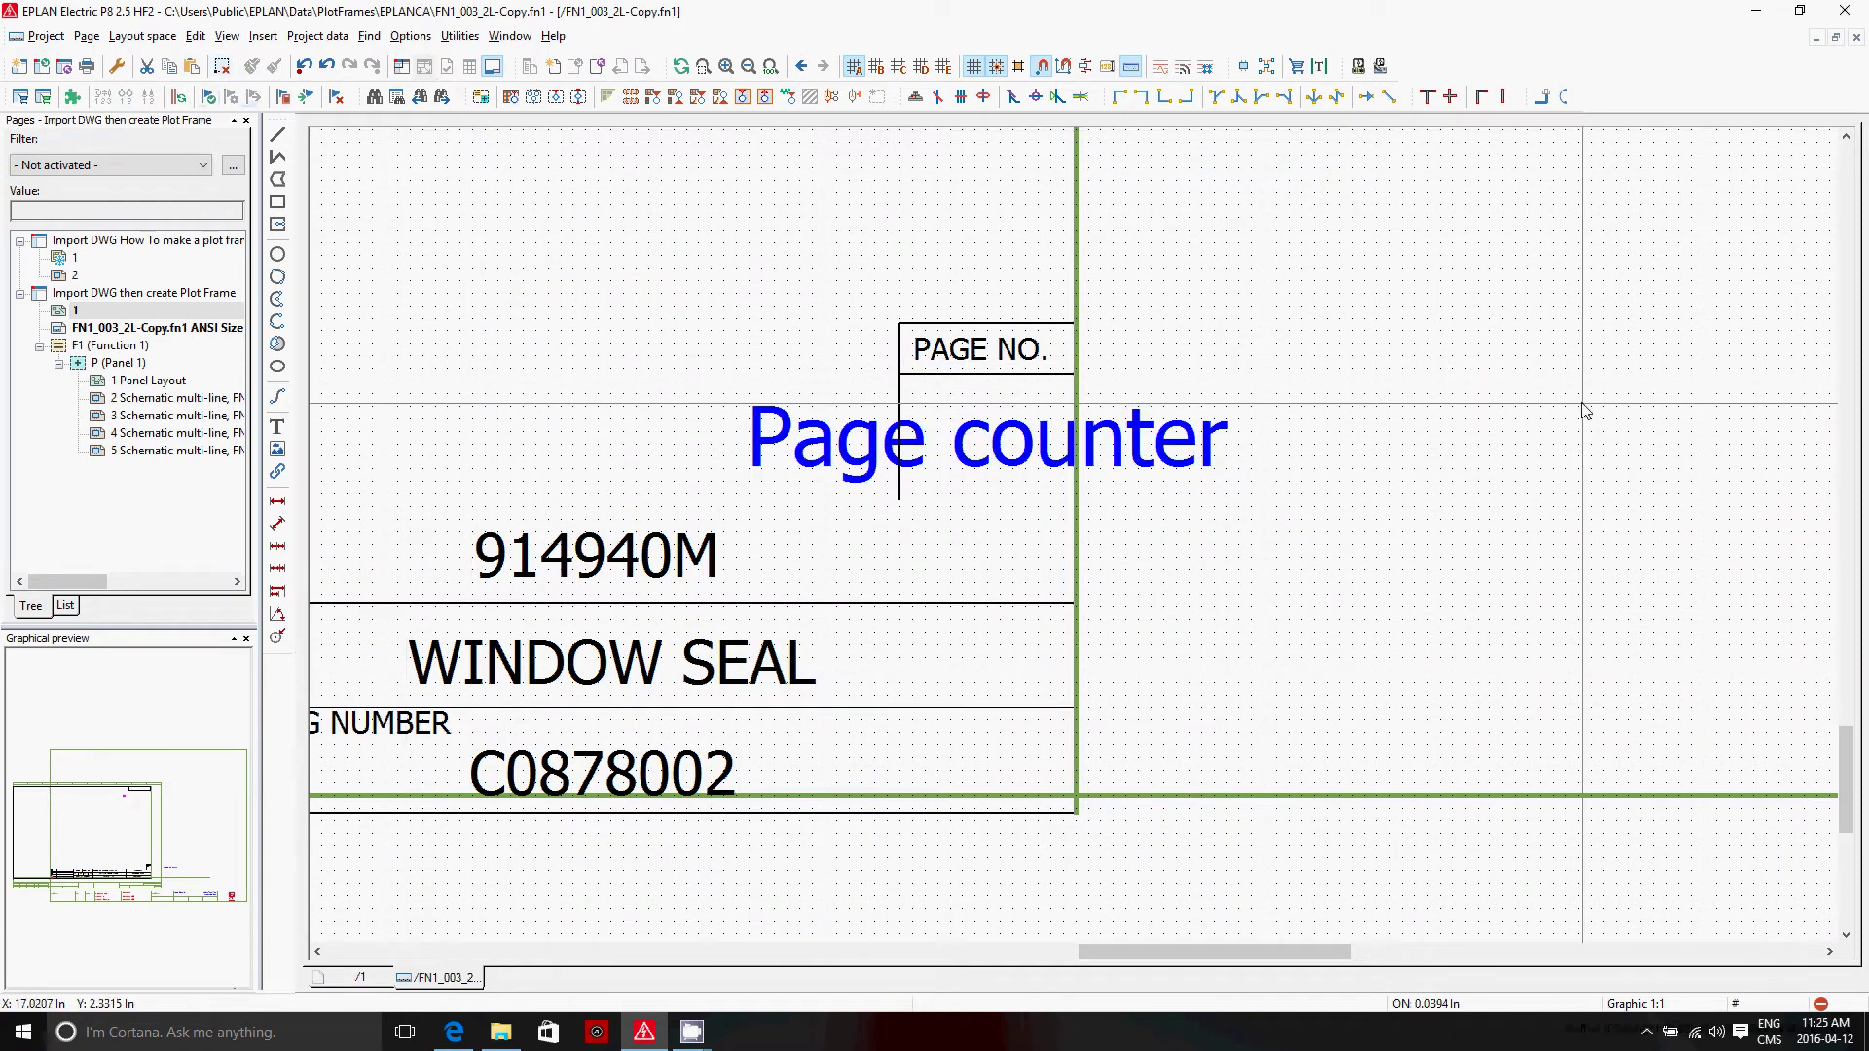
Draw a line ending at the JOB NO. box's top corner.
{"action": "scroll", "coordinate": [1586, 408], "scroll_direction": "down", "scroll_amount": 3}
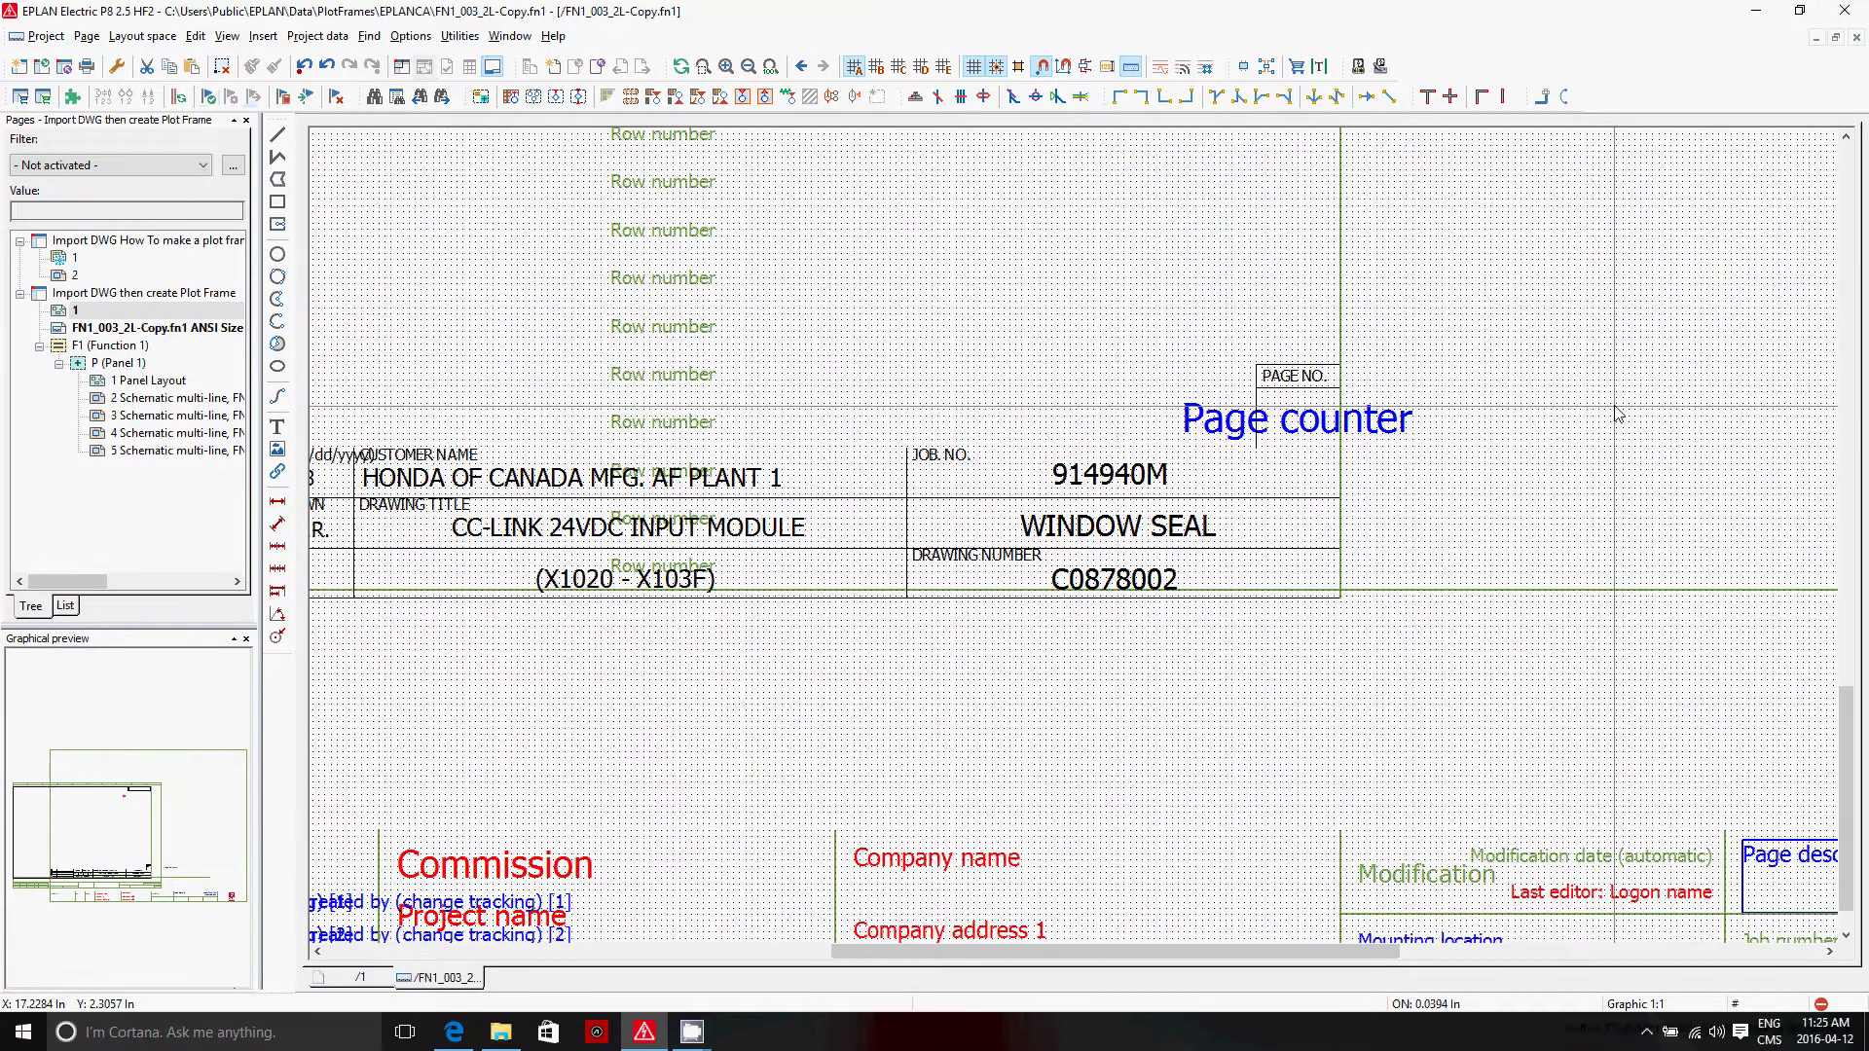
{"action": "left_click", "coordinate": [279, 137]}
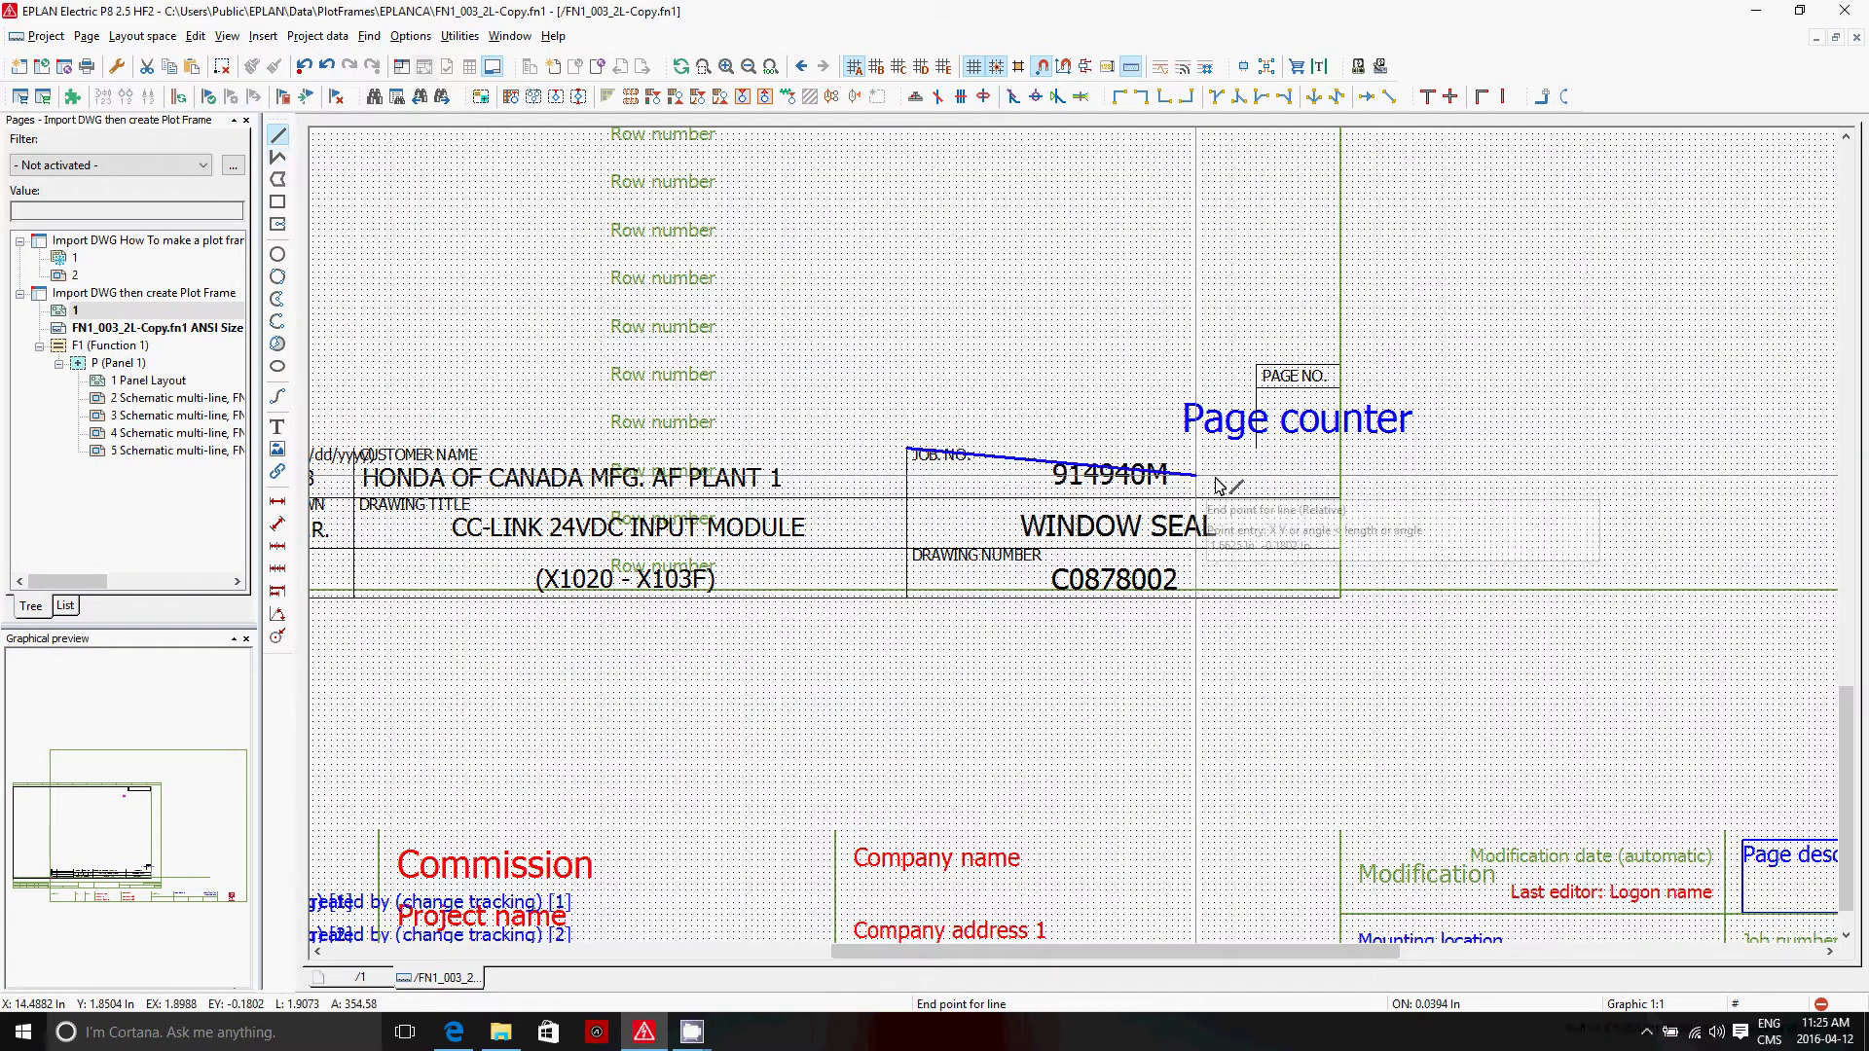
{"action": "left_click", "coordinate": [1341, 449]}
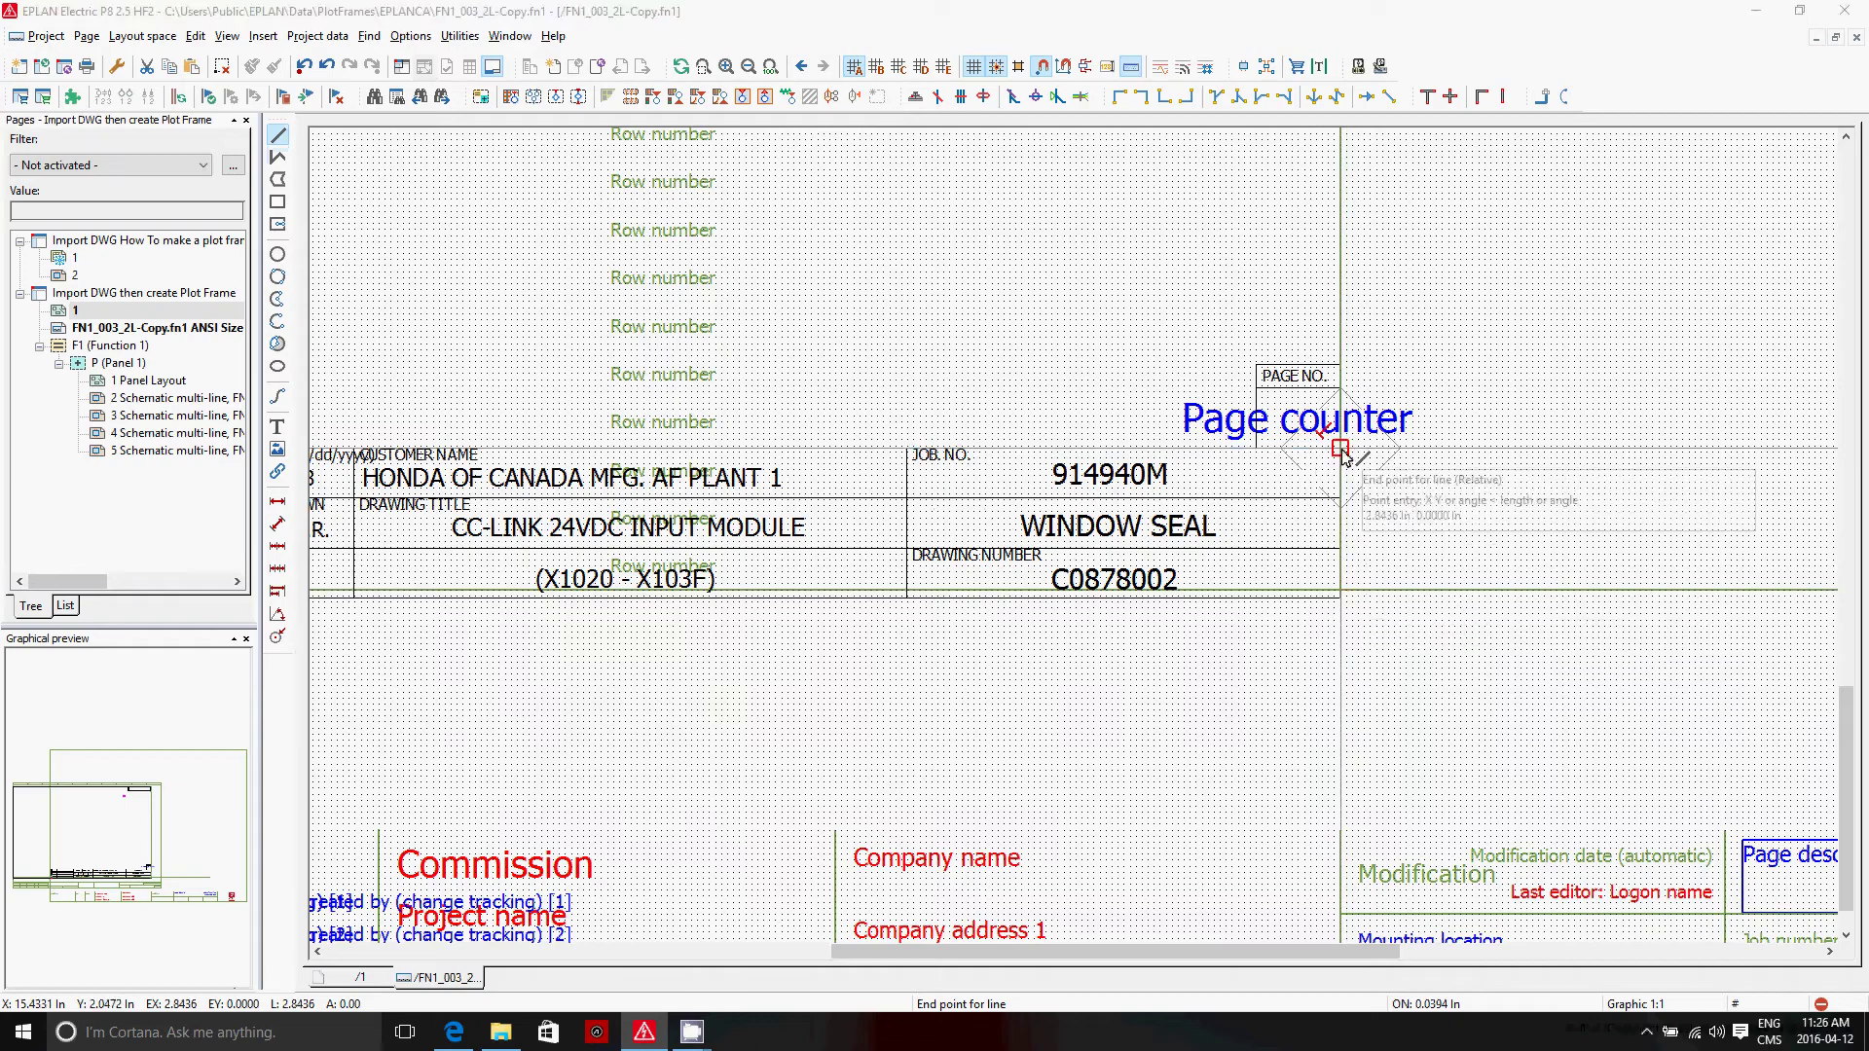
Draw a line from the JOB NO. corner along the title block top to the left frame border.
{"action": "left_click", "coordinate": [905, 450]}
{"action": "scroll", "coordinate": [1367, 475], "scroll_direction": "down", "scroll_amount": 2}
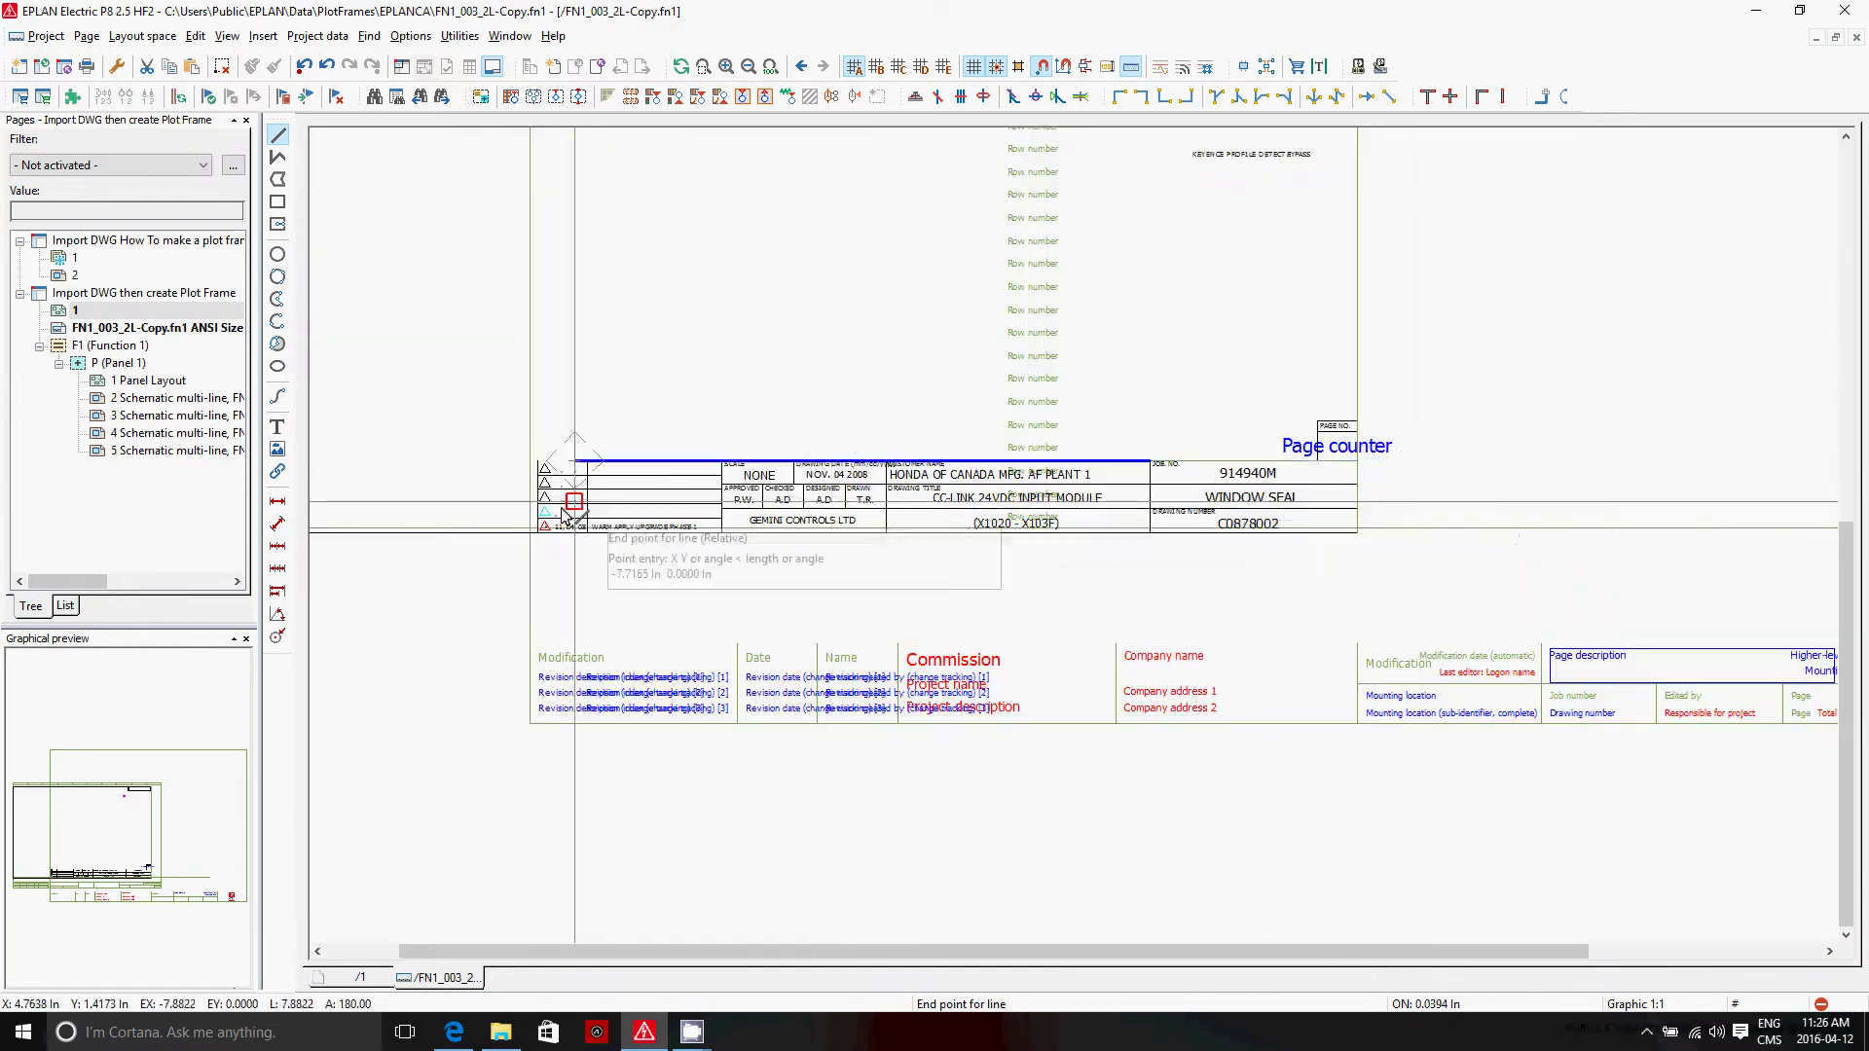
{"action": "scroll", "coordinate": [540, 458], "scroll_direction": "up", "scroll_amount": 3}
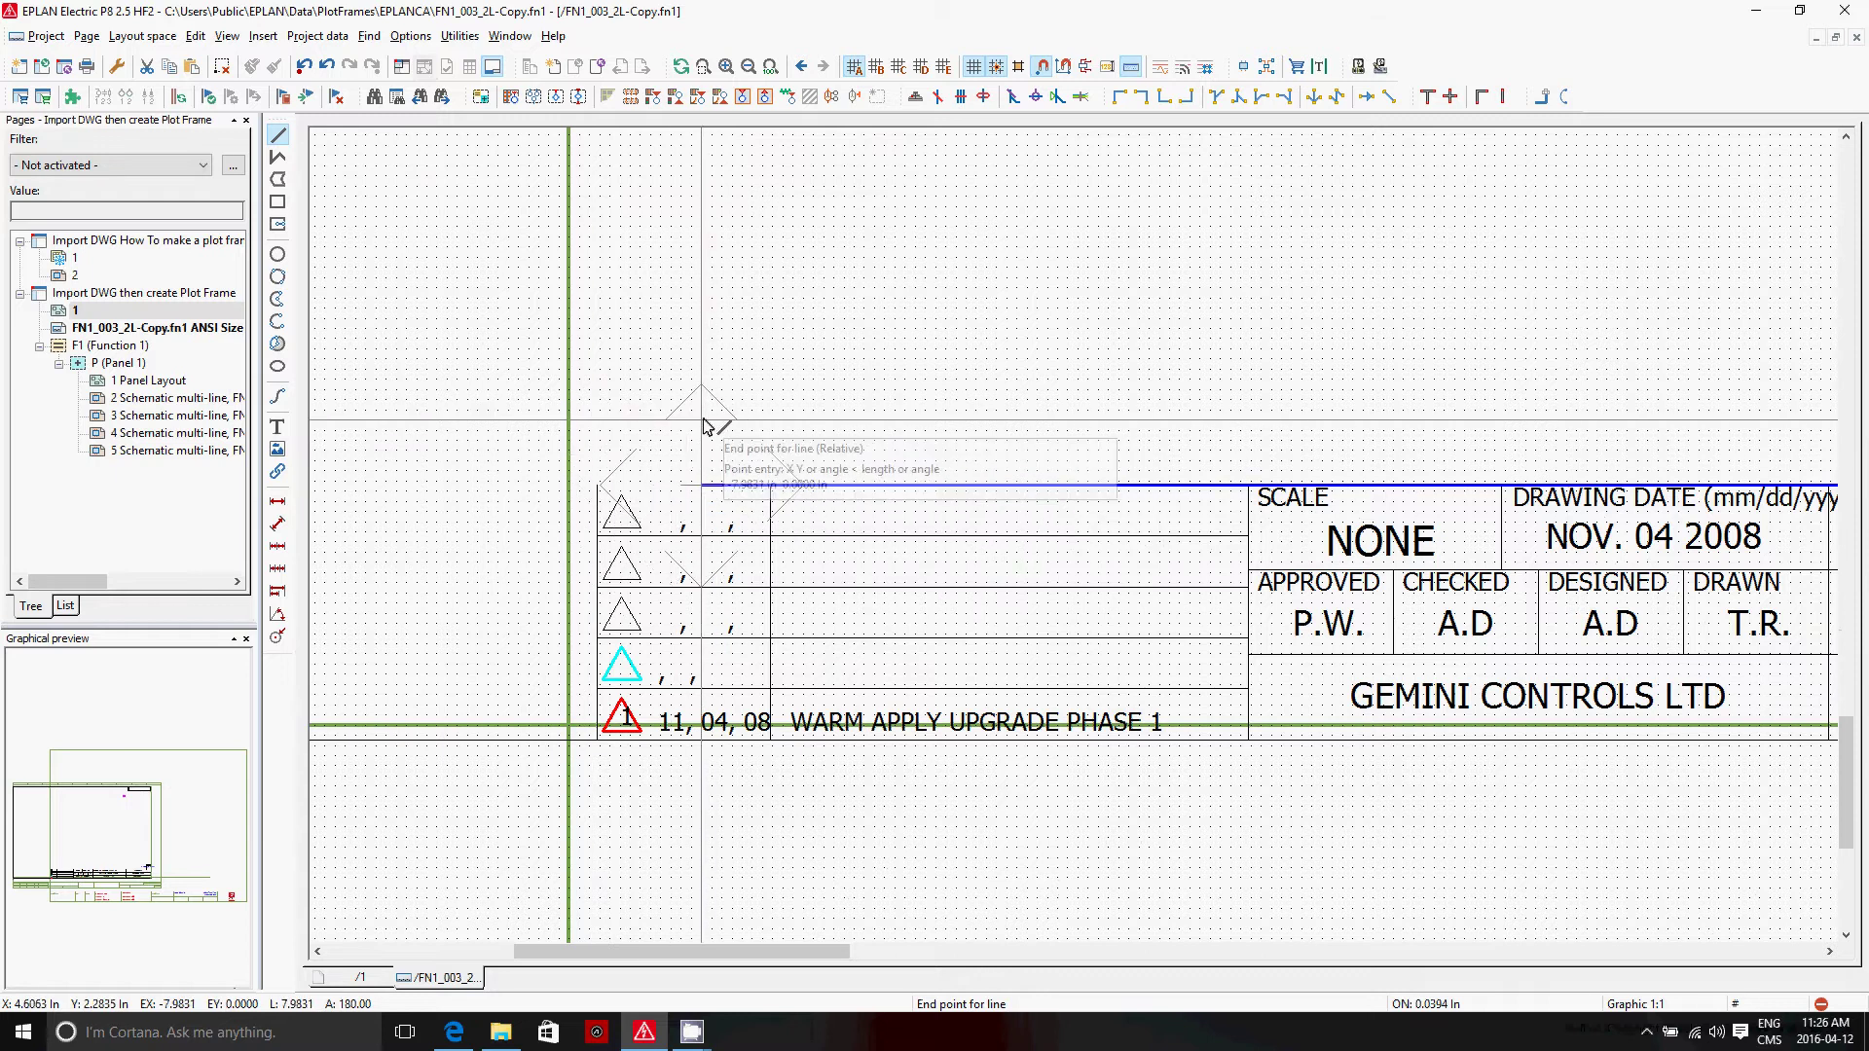
{"action": "left_click", "coordinate": [571, 484]}
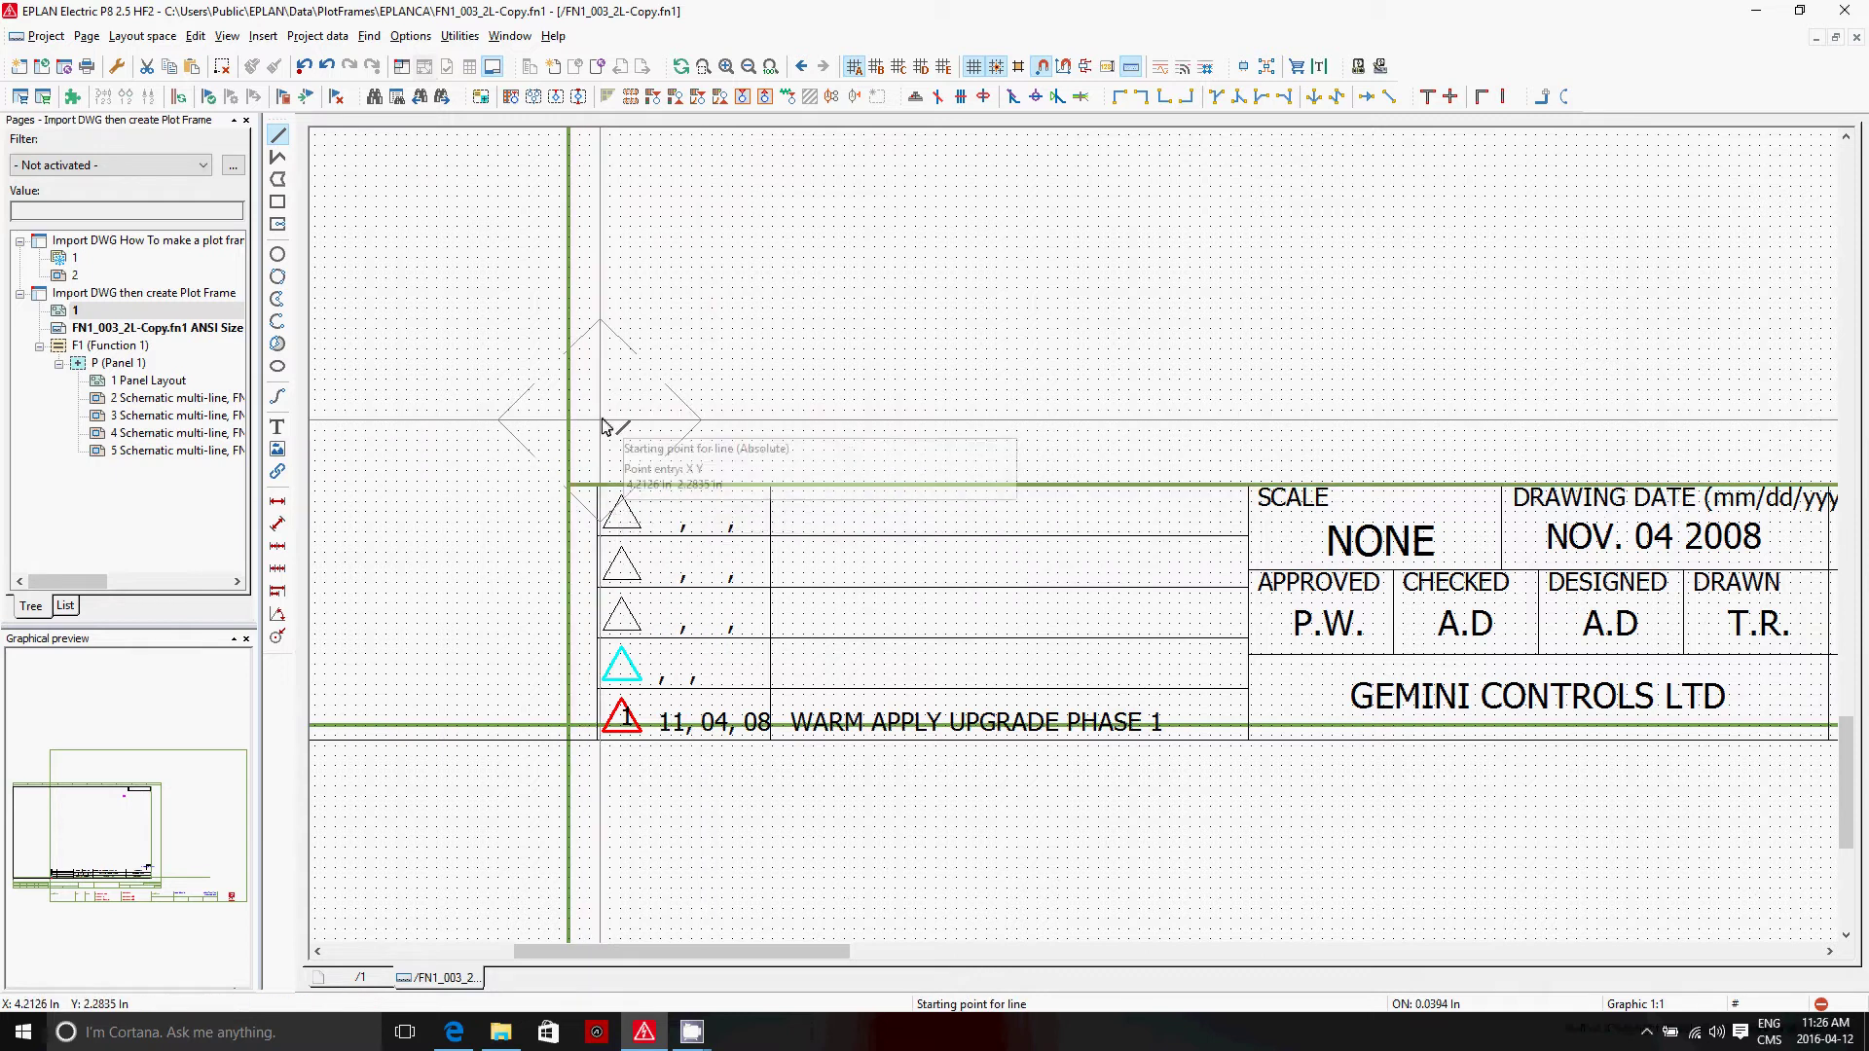
{"action": "scroll", "coordinate": [602, 426], "scroll_direction": "down", "scroll_amount": 4}
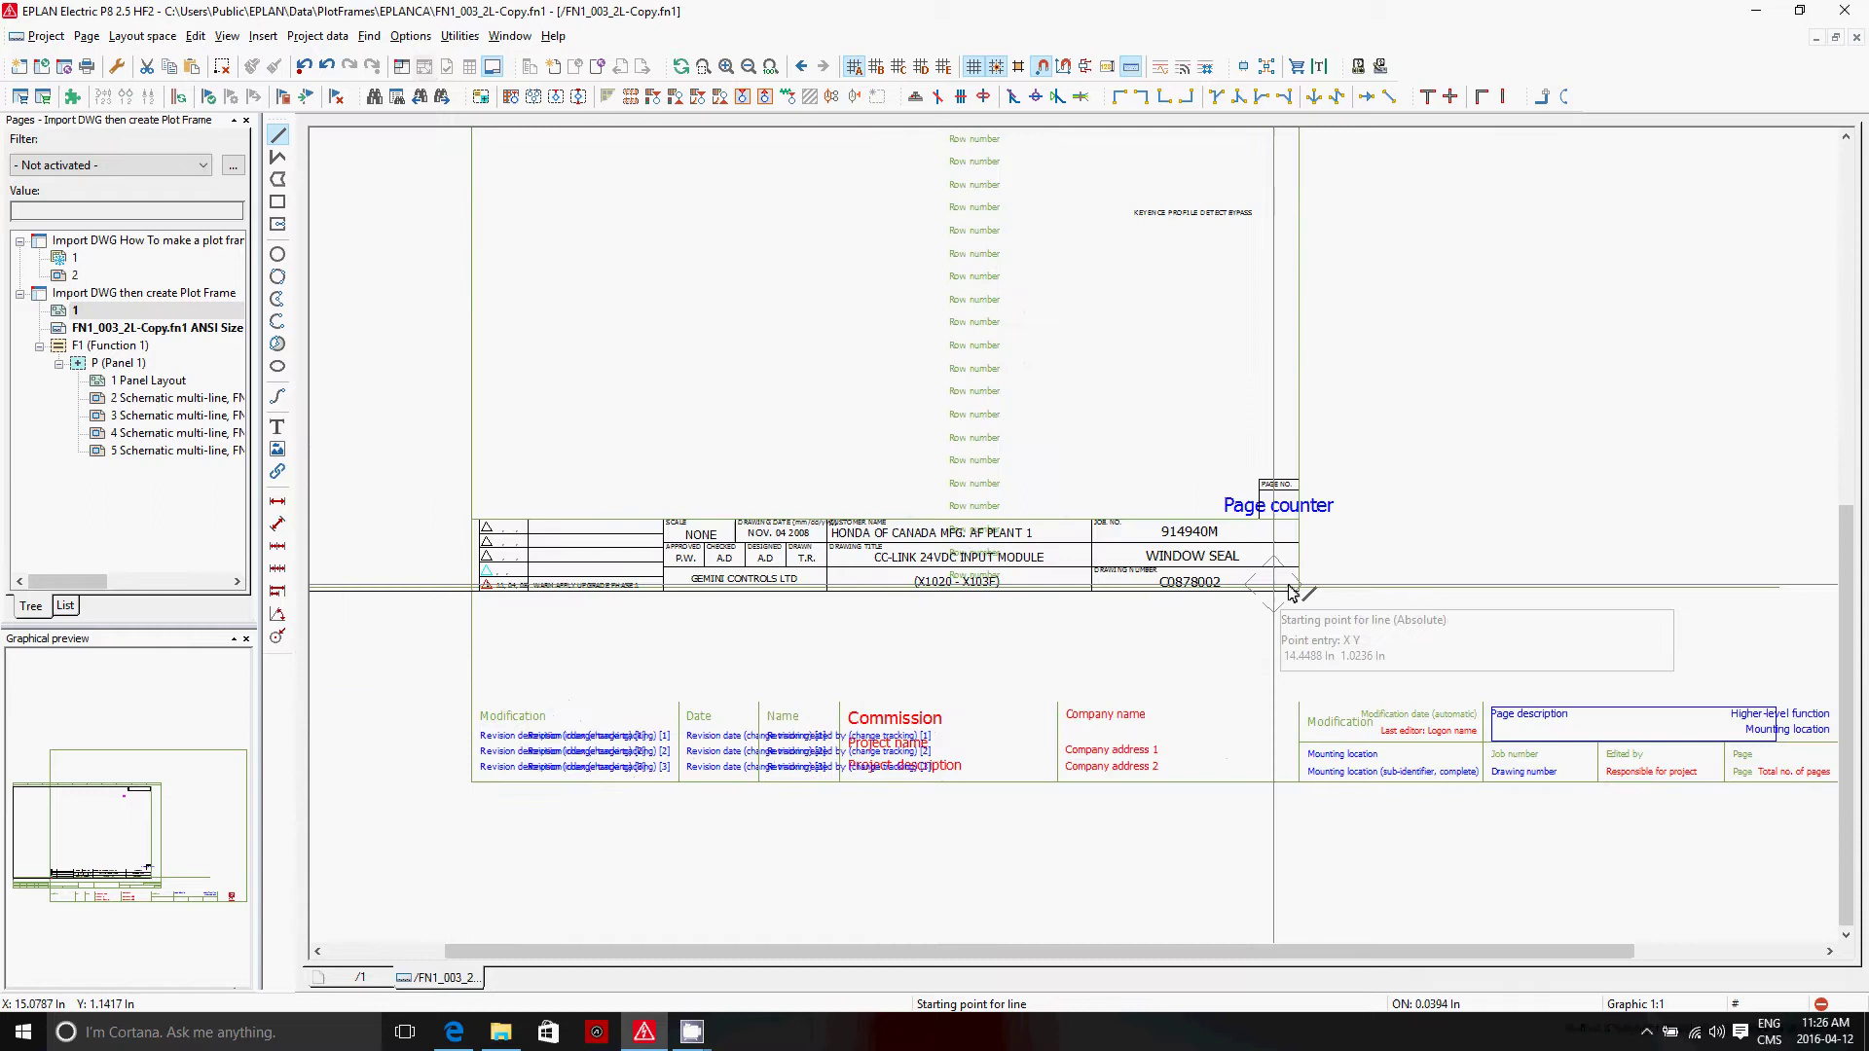
{"action": "scroll", "coordinate": [1392, 570], "scroll_direction": "down", "scroll_amount": 2}
{"action": "scroll", "coordinate": [1169, 569], "scroll_direction": "up", "scroll_amount": 1}
{"action": "scroll", "coordinate": [623, 574], "scroll_direction": "up", "scroll_amount": 3}
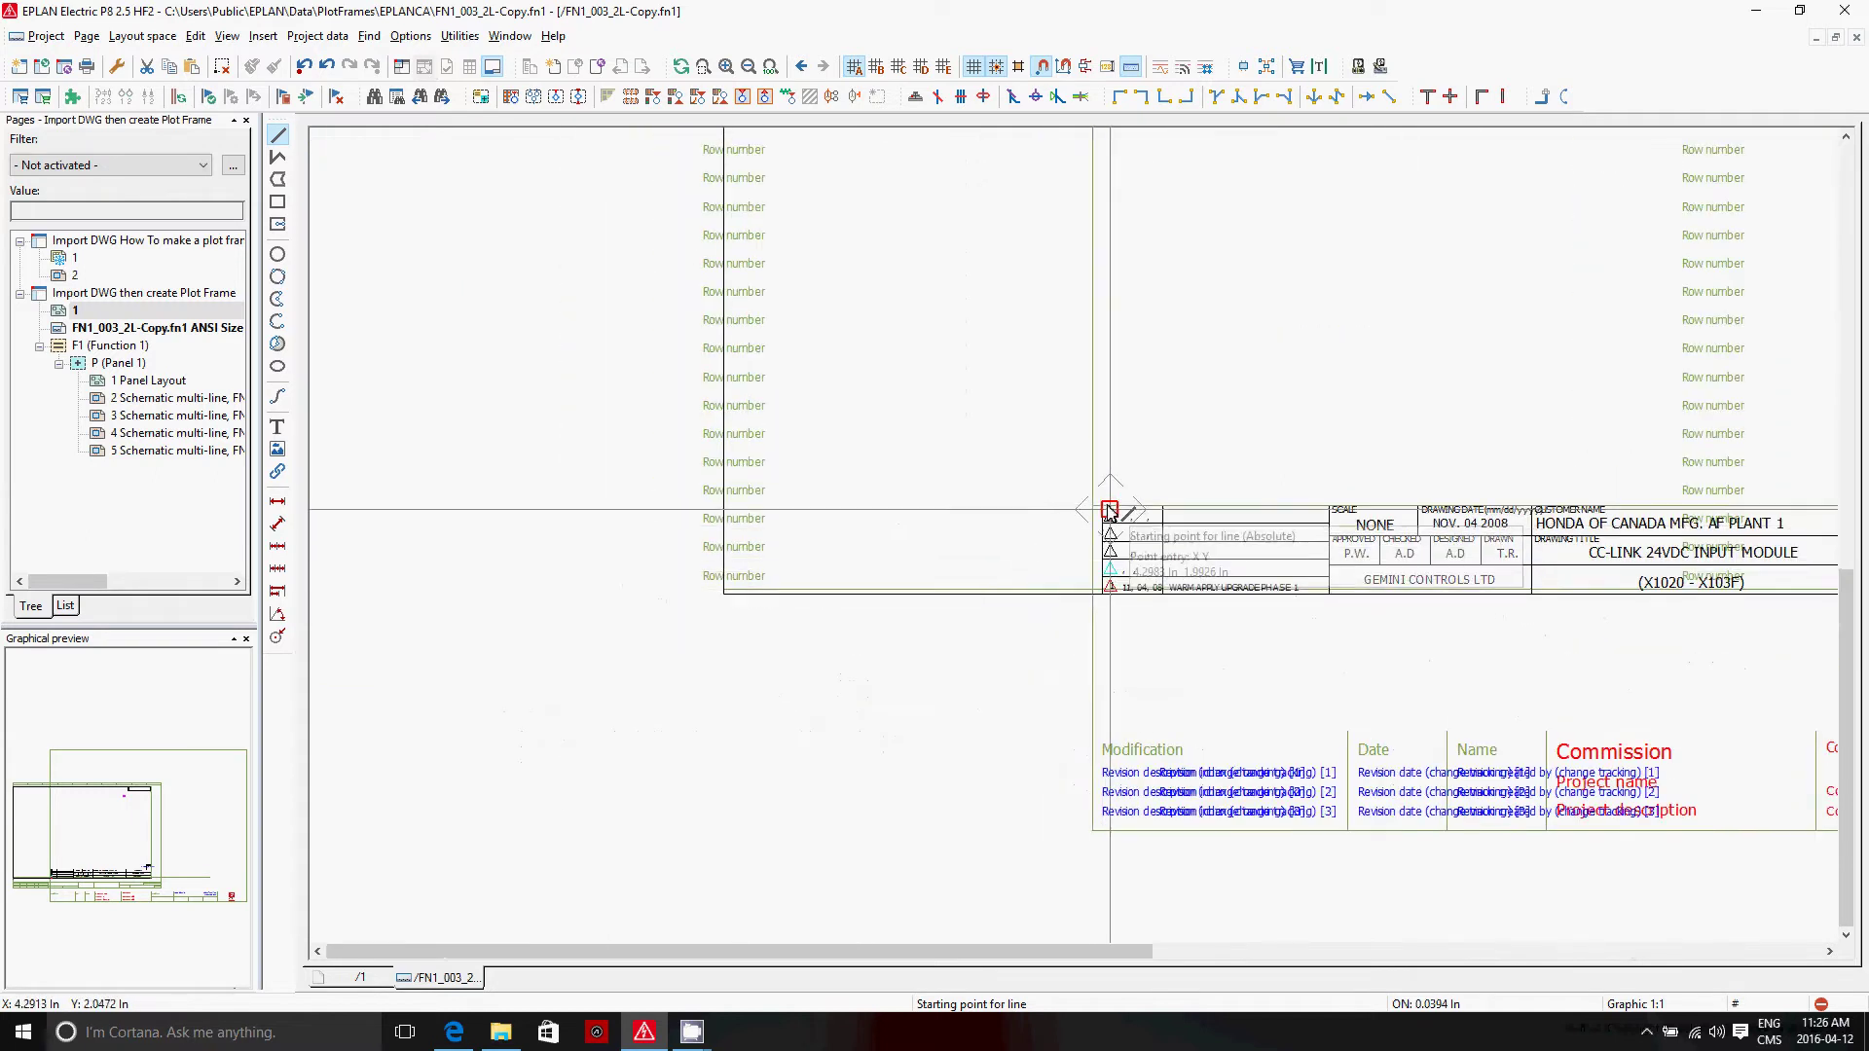
{"action": "left_click", "coordinate": [725, 596]}
{"action": "scroll", "coordinate": [647, 618], "scroll_direction": "down", "scroll_amount": 2}
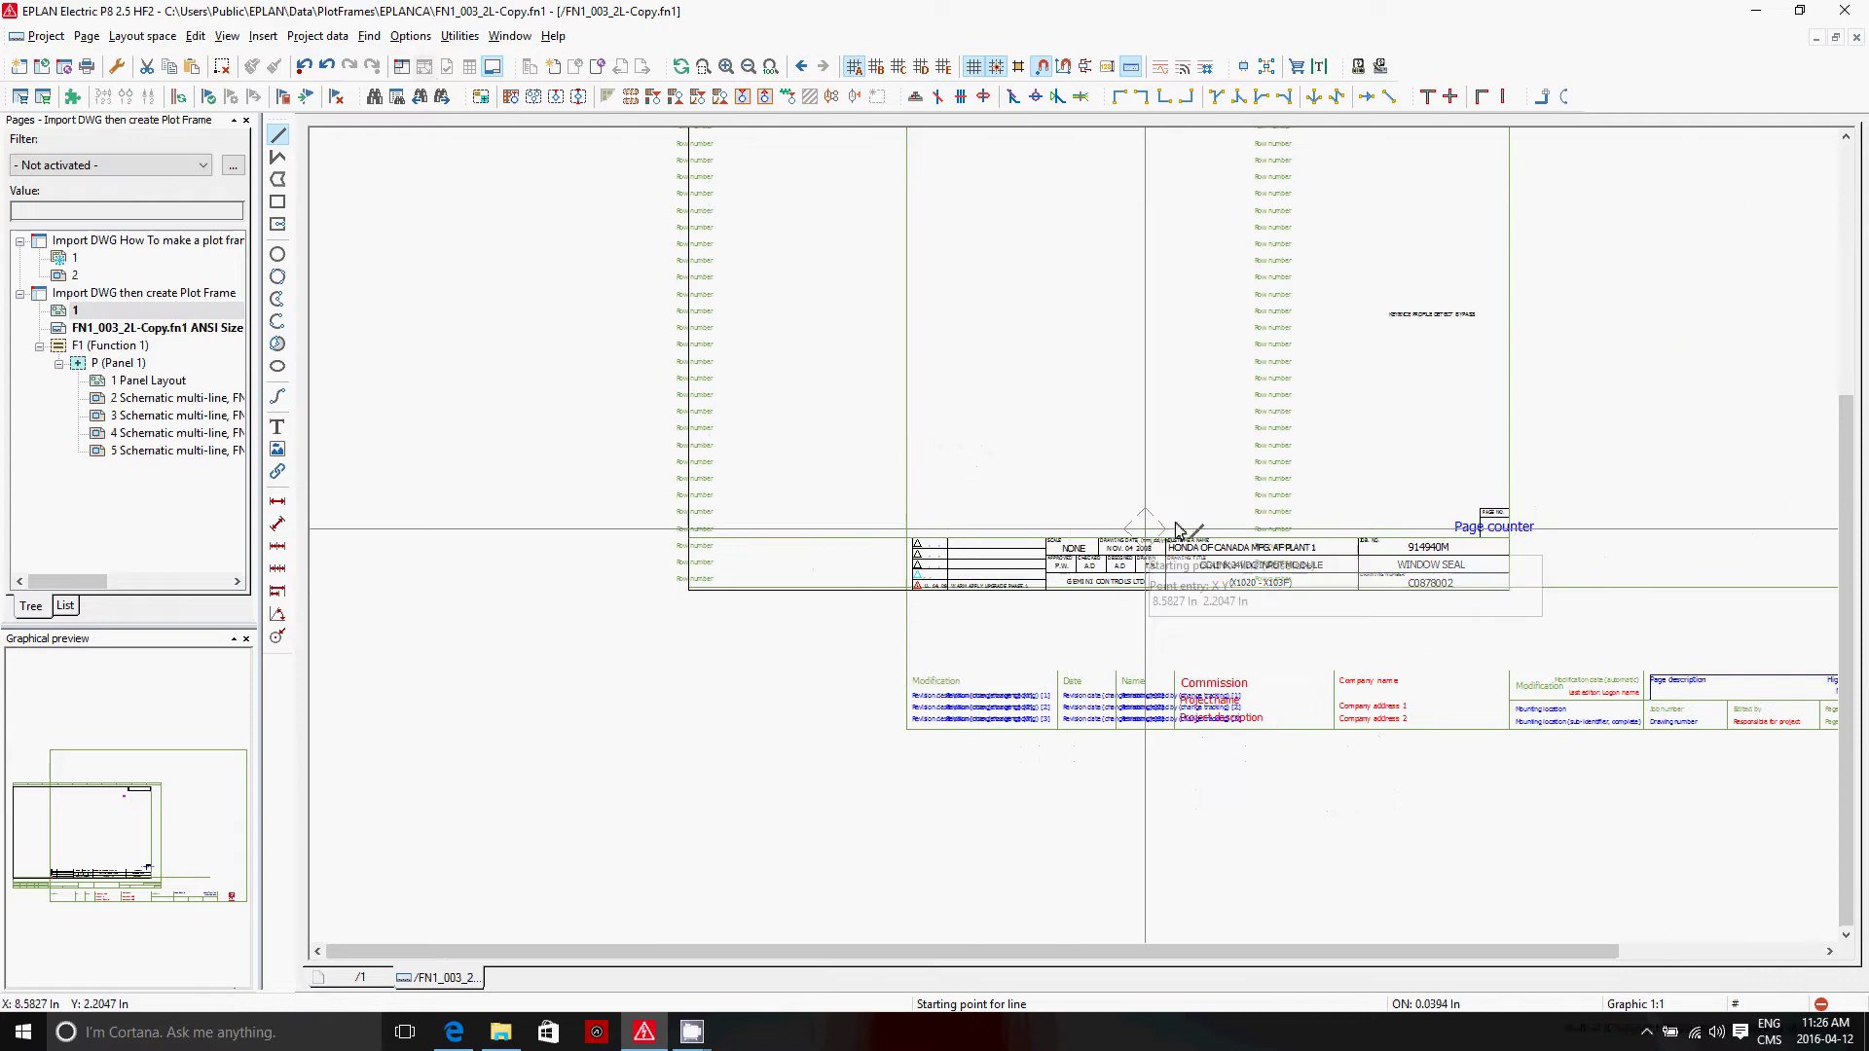
{"action": "scroll", "coordinate": [1345, 568], "scroll_direction": "up", "scroll_amount": 1}
{"action": "scroll", "coordinate": [1345, 567], "scroll_direction": "up", "scroll_amount": 2}
{"action": "scroll", "coordinate": [1509, 563], "scroll_direction": "down", "scroll_amount": 1}
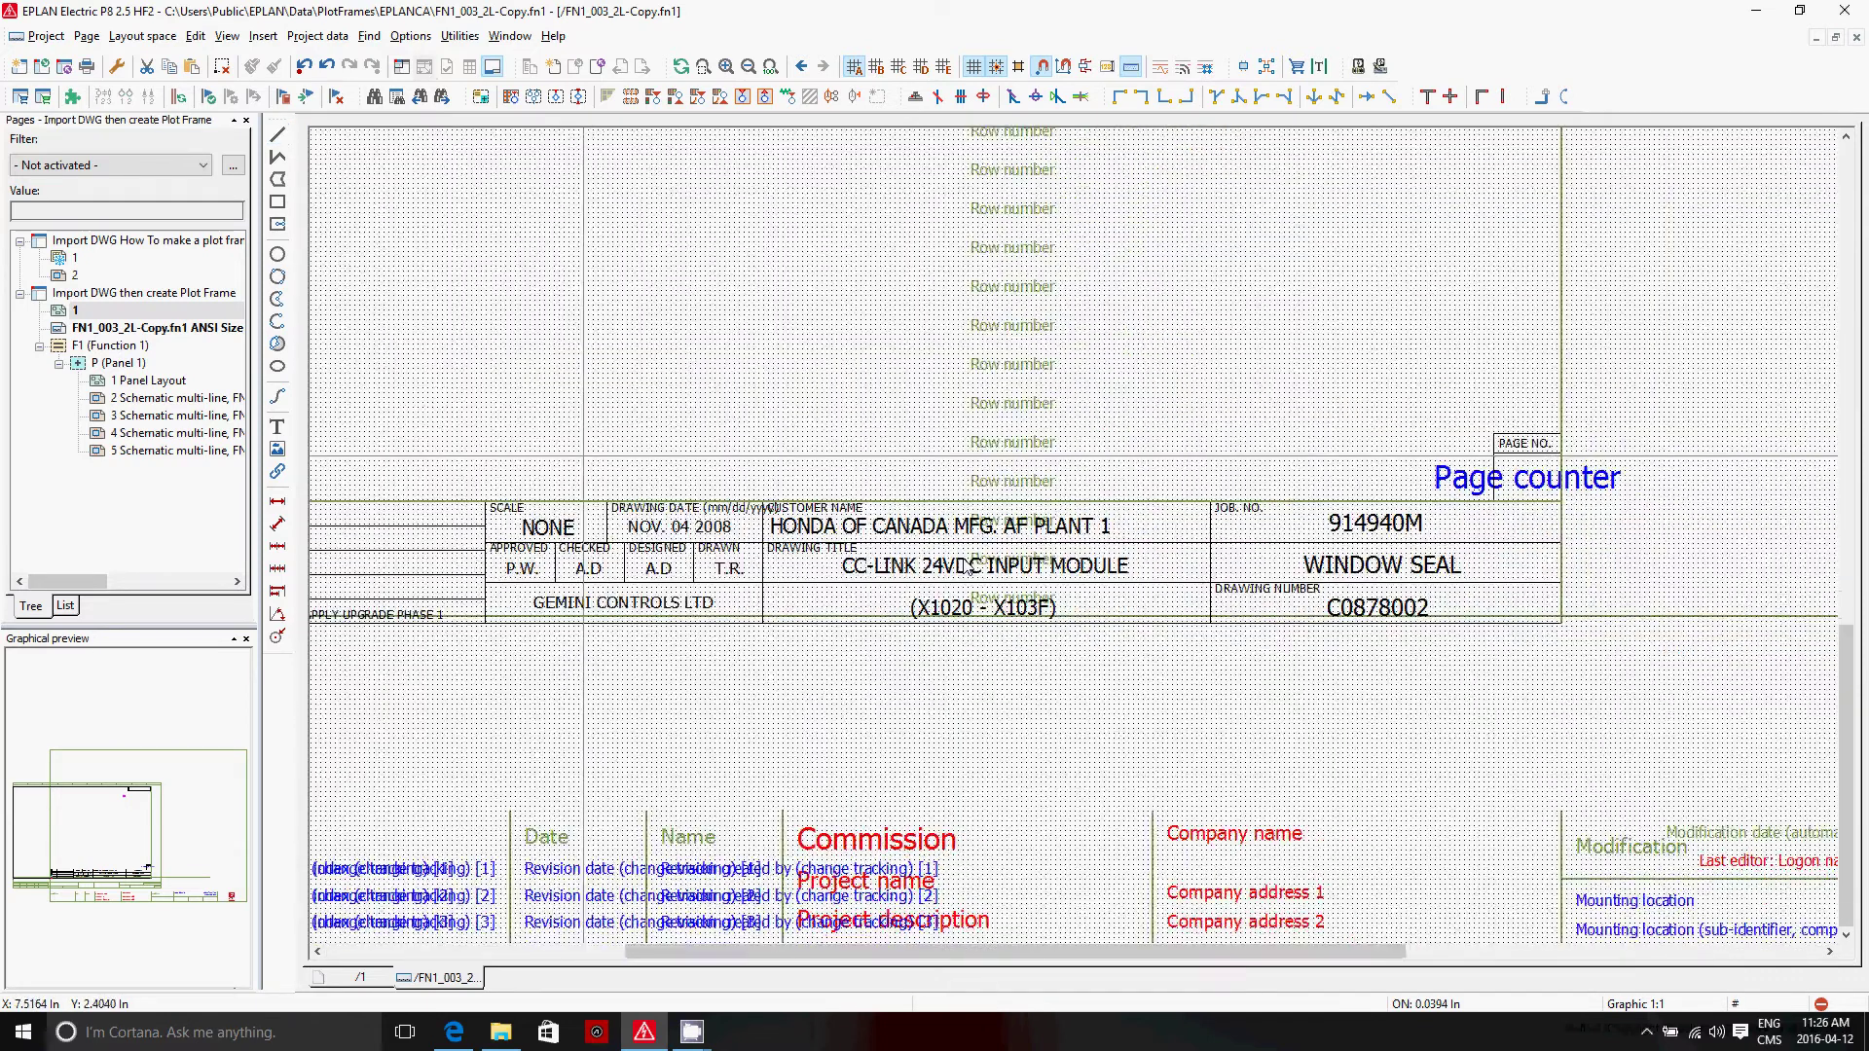
{"action": "scroll", "coordinate": [1569, 557], "scroll_direction": "up", "scroll_amount": 1}
{"action": "scroll", "coordinate": [1570, 558], "scroll_direction": "up", "scroll_amount": 1}
{"action": "scroll", "coordinate": [1100, 433], "scroll_direction": "down", "scroll_amount": 1}
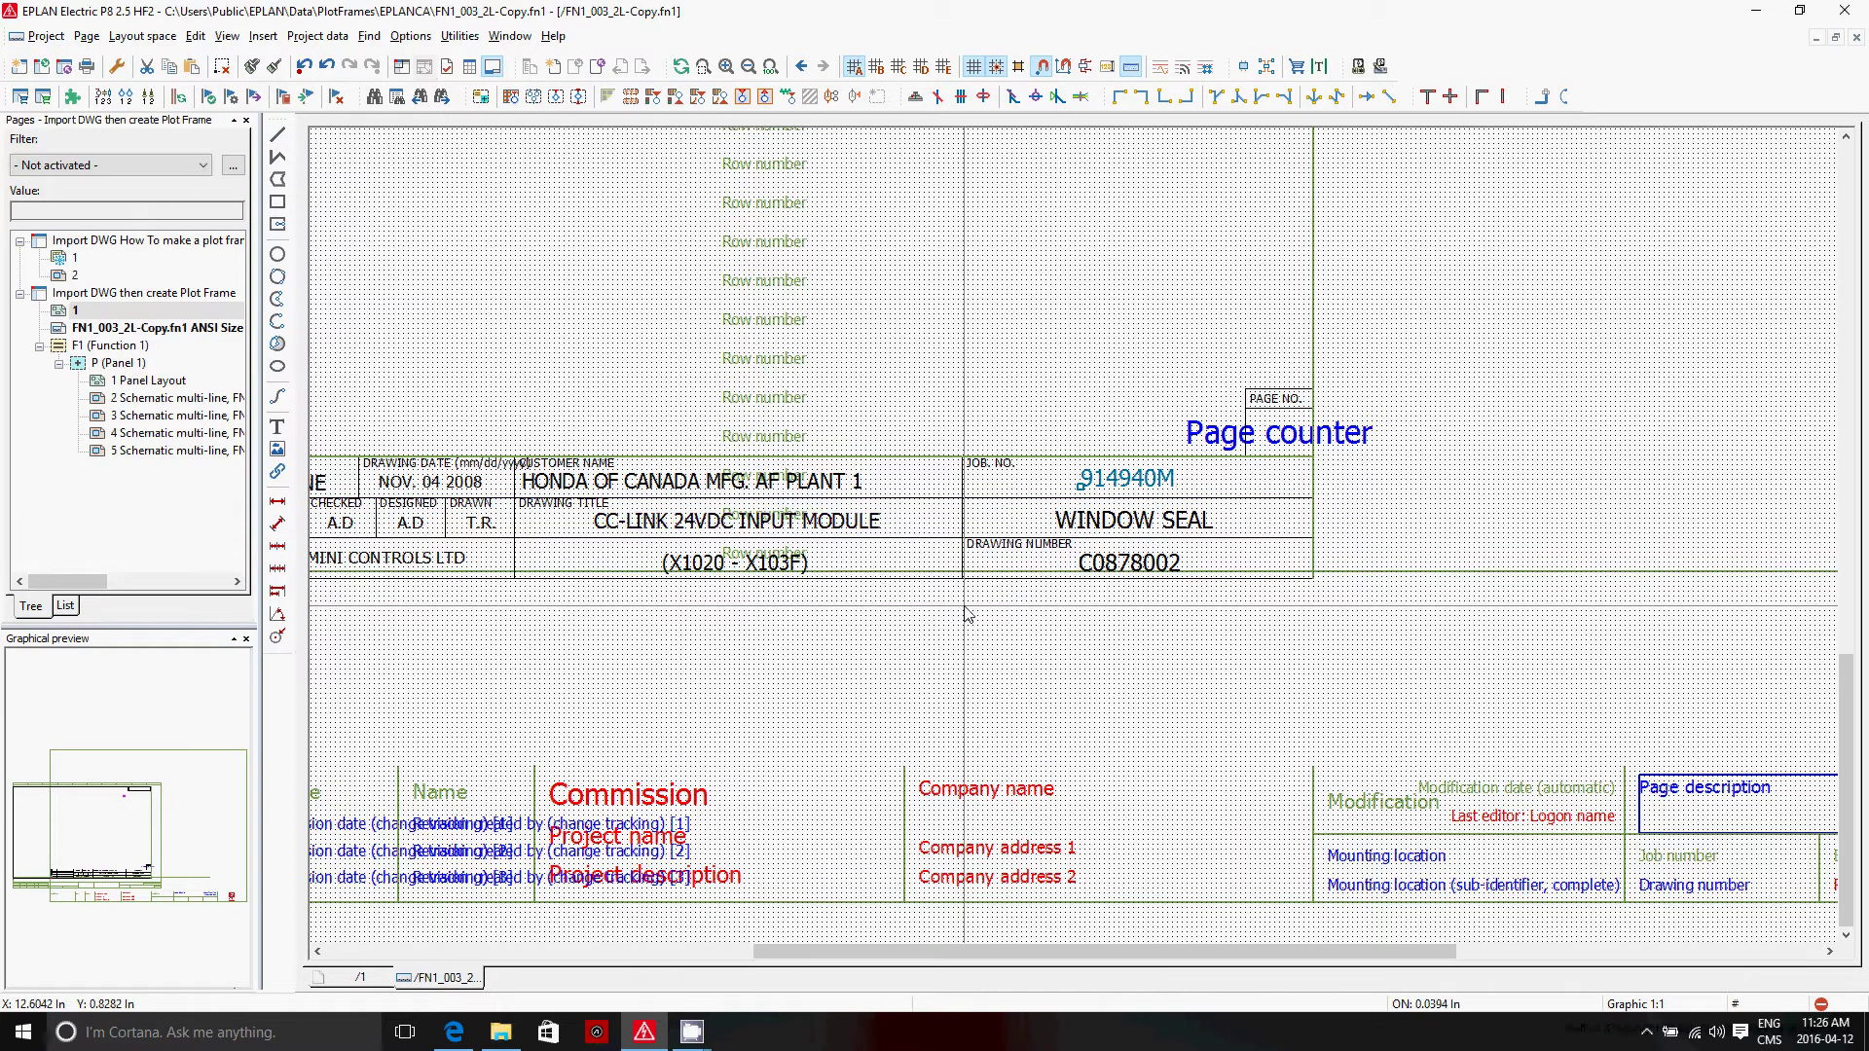
Move the Company name, Drawing number and Company address 1 fields up into the open sheet above the EPLAN strip.
{"action": "scroll", "coordinate": [1141, 492], "scroll_direction": "up", "scroll_amount": 2}
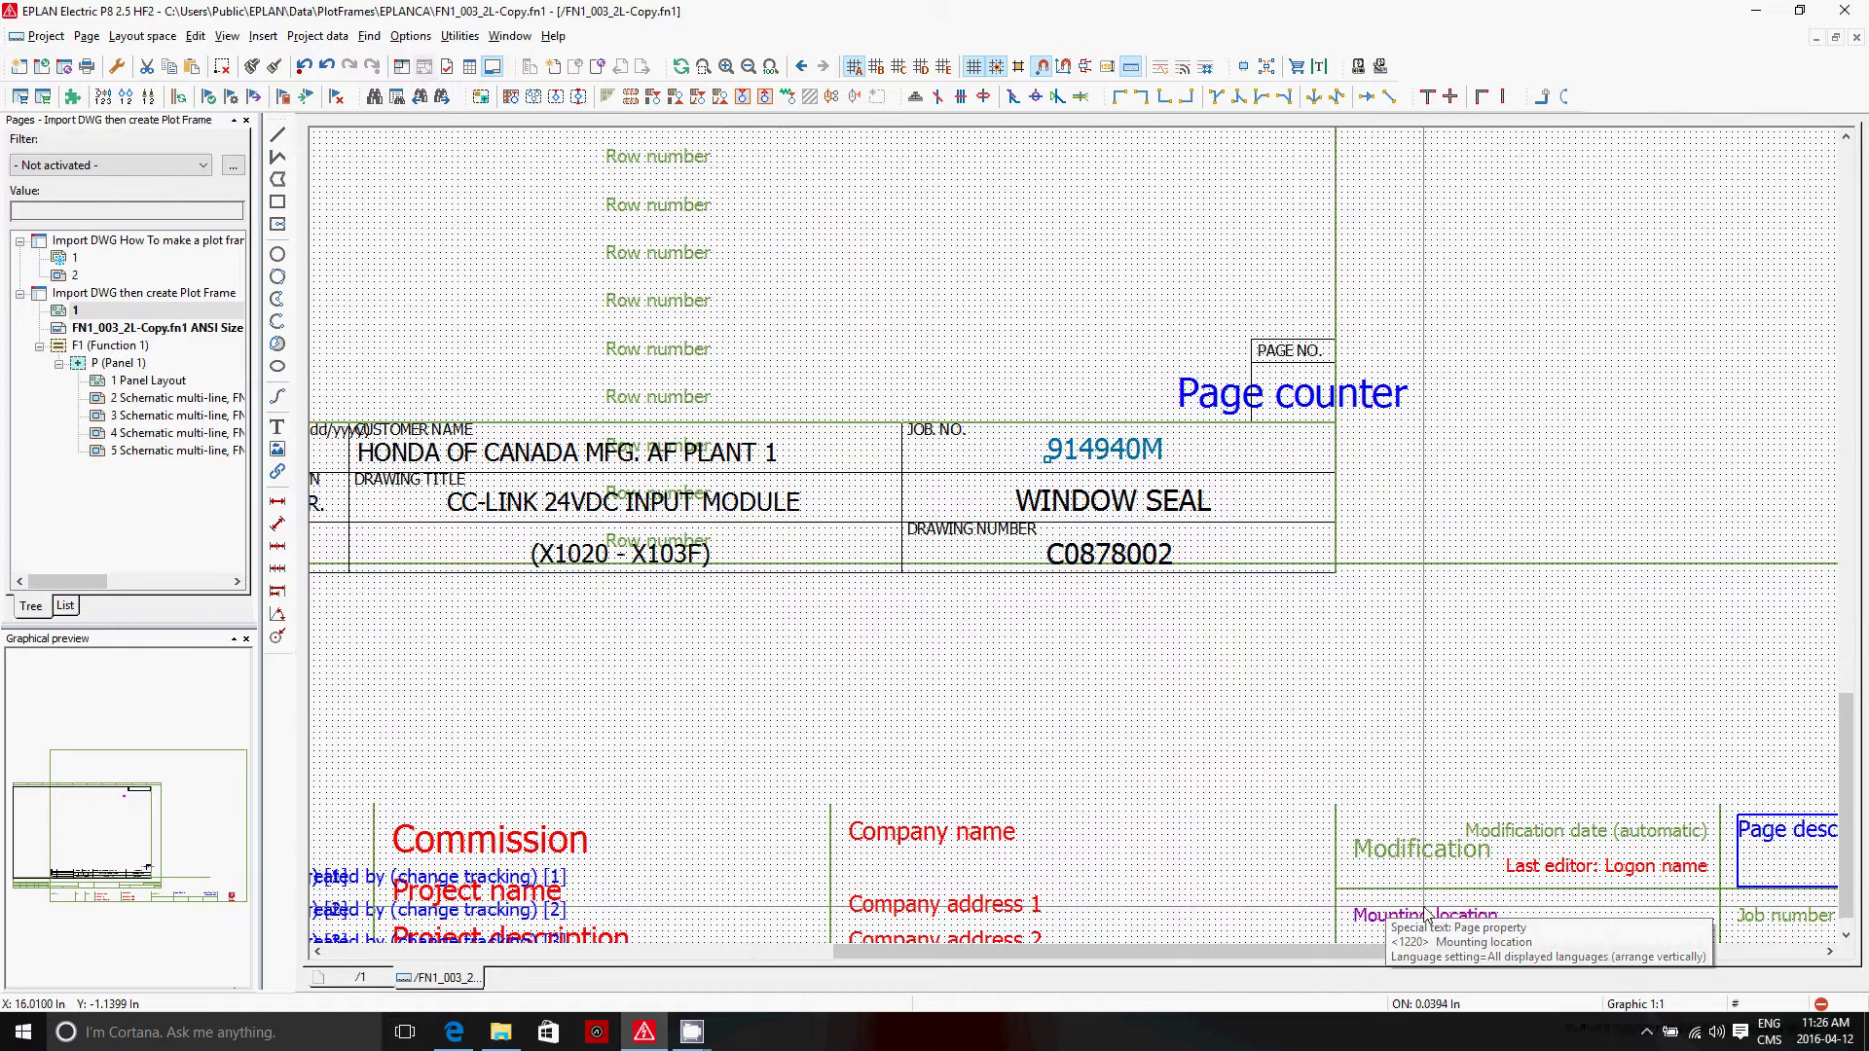
{"action": "left_click_drag", "start_coordinate": [935, 833], "coordinate": [1121, 702]}
{"action": "scroll", "coordinate": [877, 769], "scroll_direction": "down", "scroll_amount": 1}
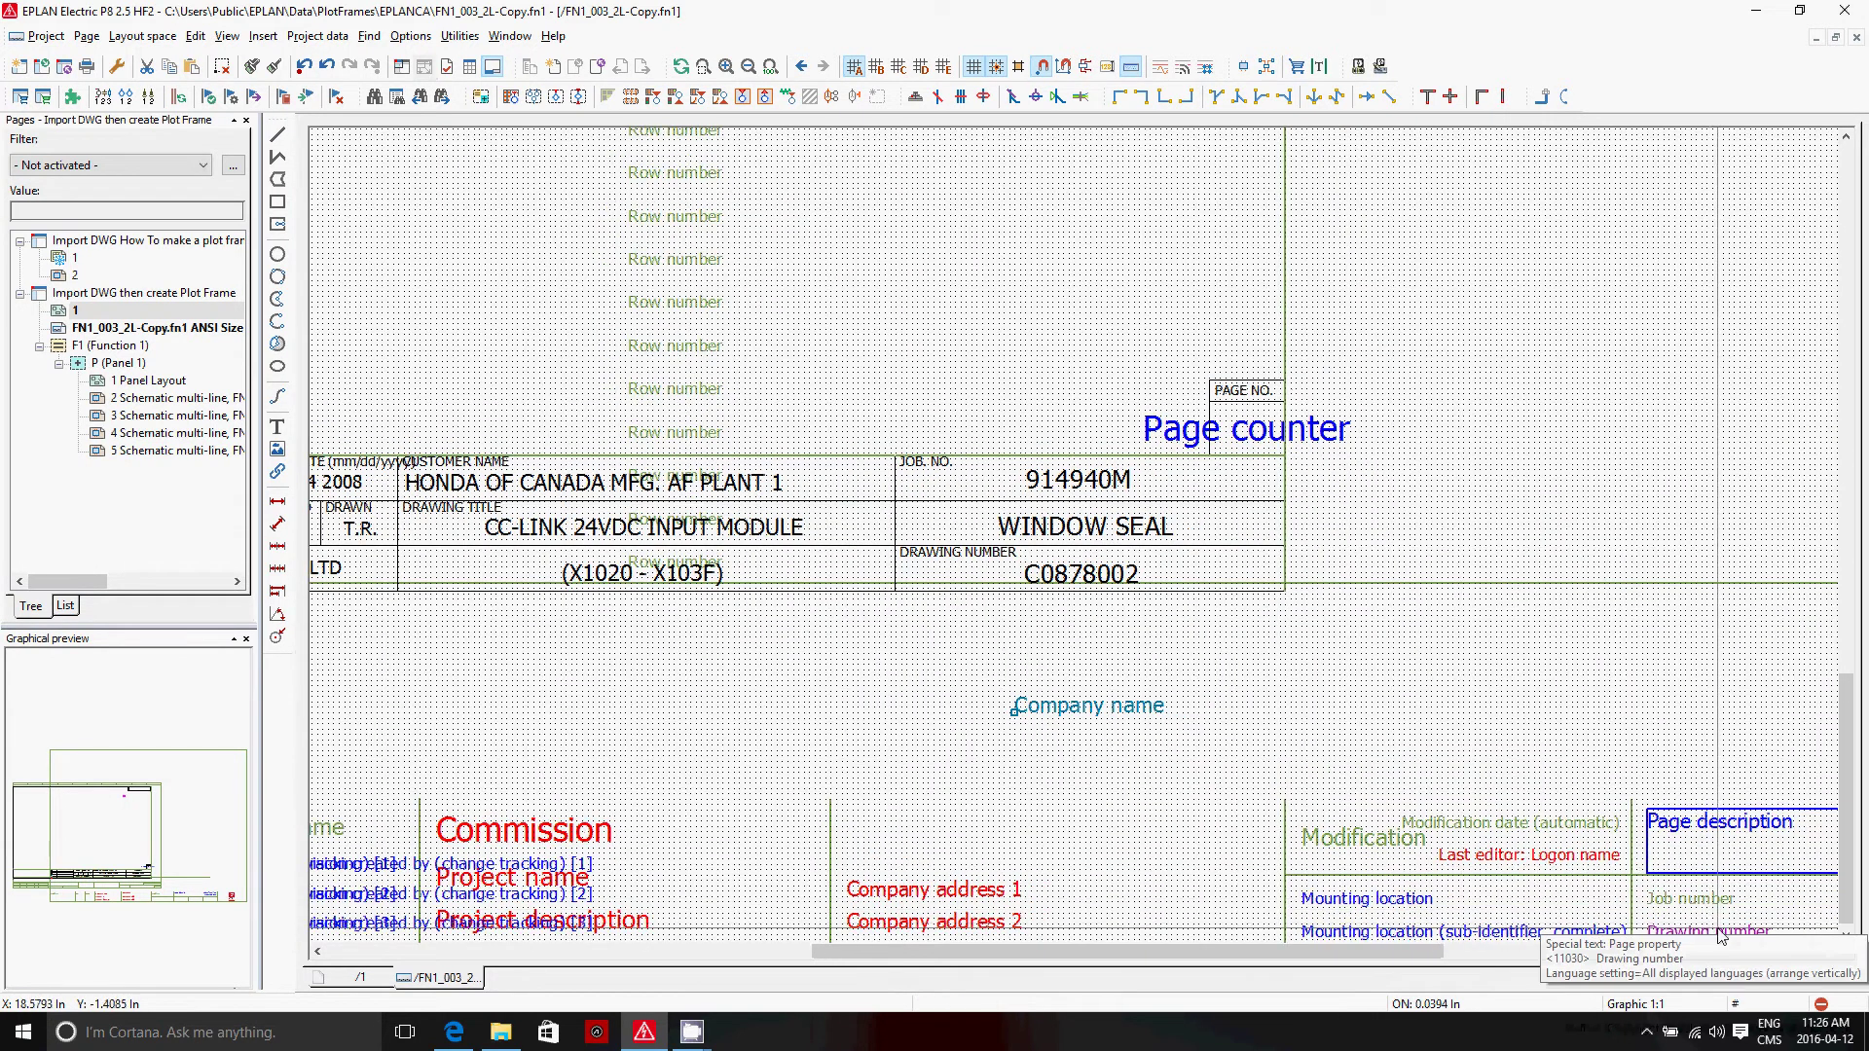
{"action": "mouse_move", "coordinate": [1709, 930]}
{"action": "left_mouse_down"}
{"action": "mouse_move", "coordinate": [1486, 719]}
{"action": "mouse_move", "coordinate": [1792, 692]}
{"action": "mouse_move", "coordinate": [1390, 688]}
{"action": "left_mouse_up"}
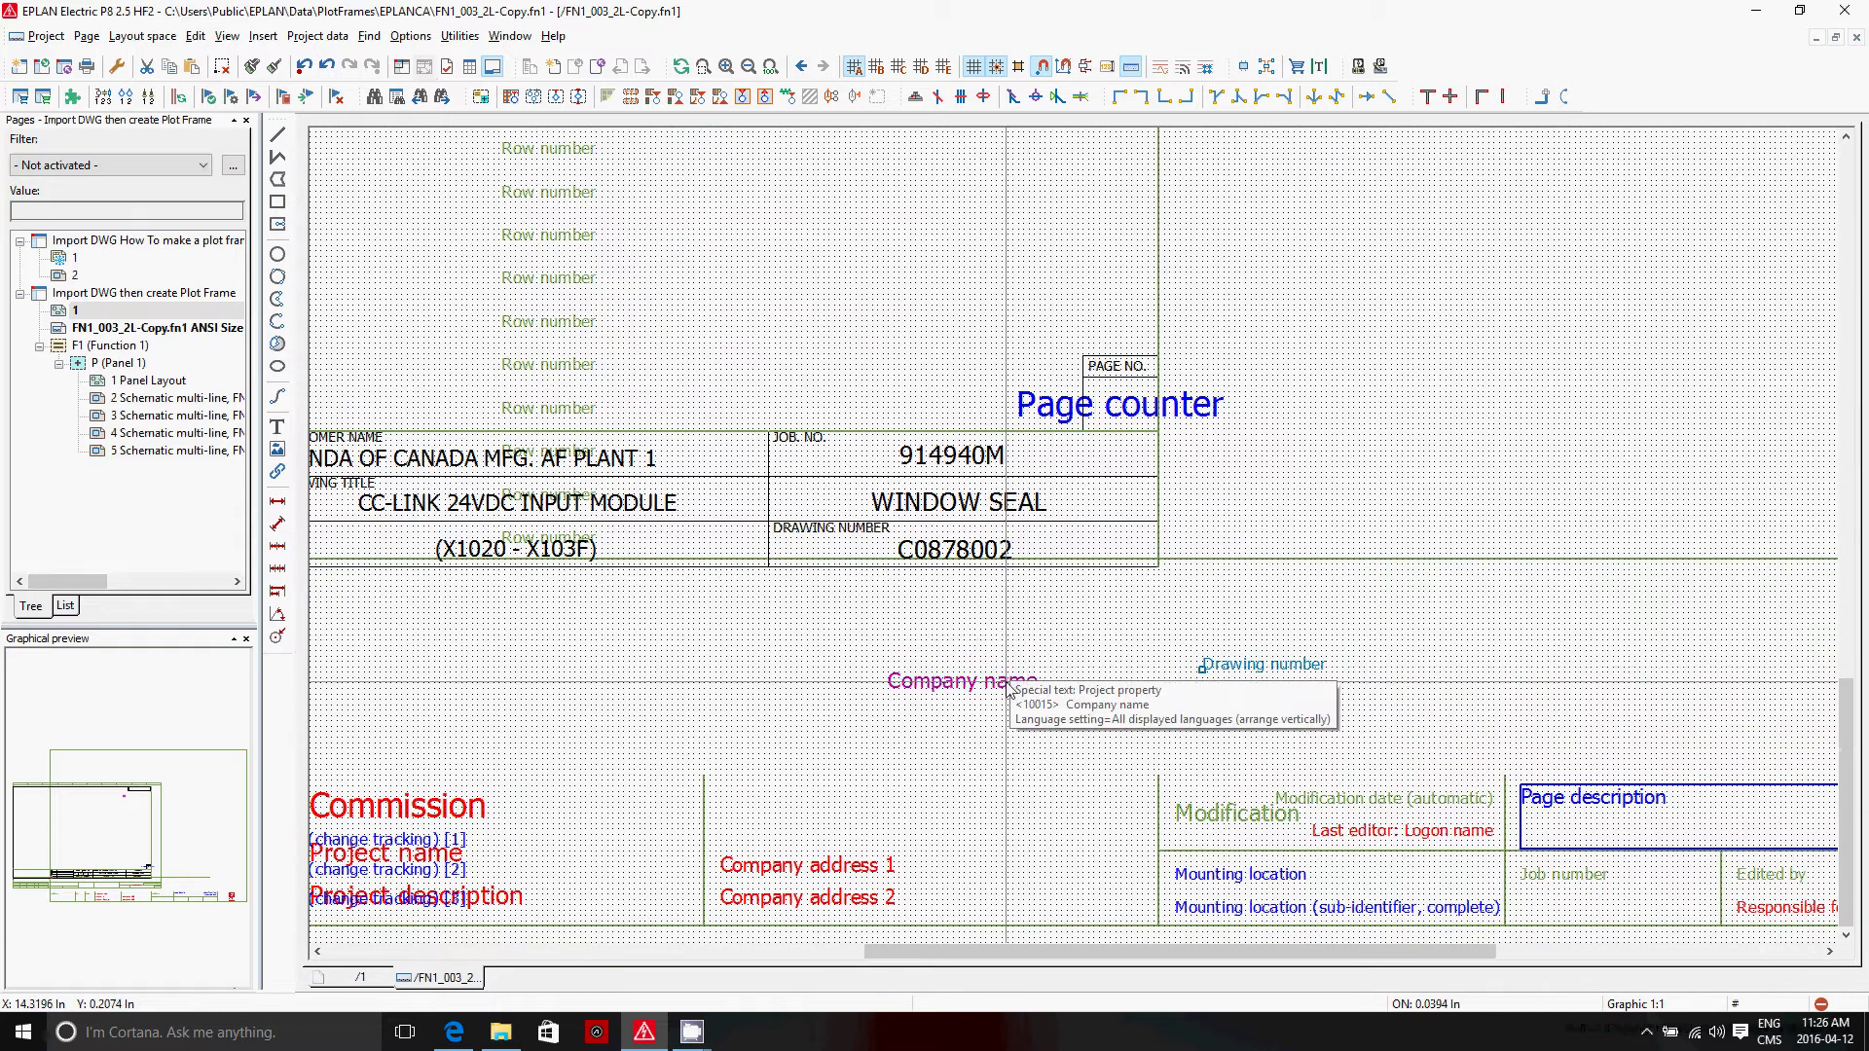
{"action": "left_click_drag", "start_coordinate": [1009, 686], "coordinate": [800, 692]}
{"action": "left_click_drag", "start_coordinate": [841, 868], "coordinate": [1041, 707]}
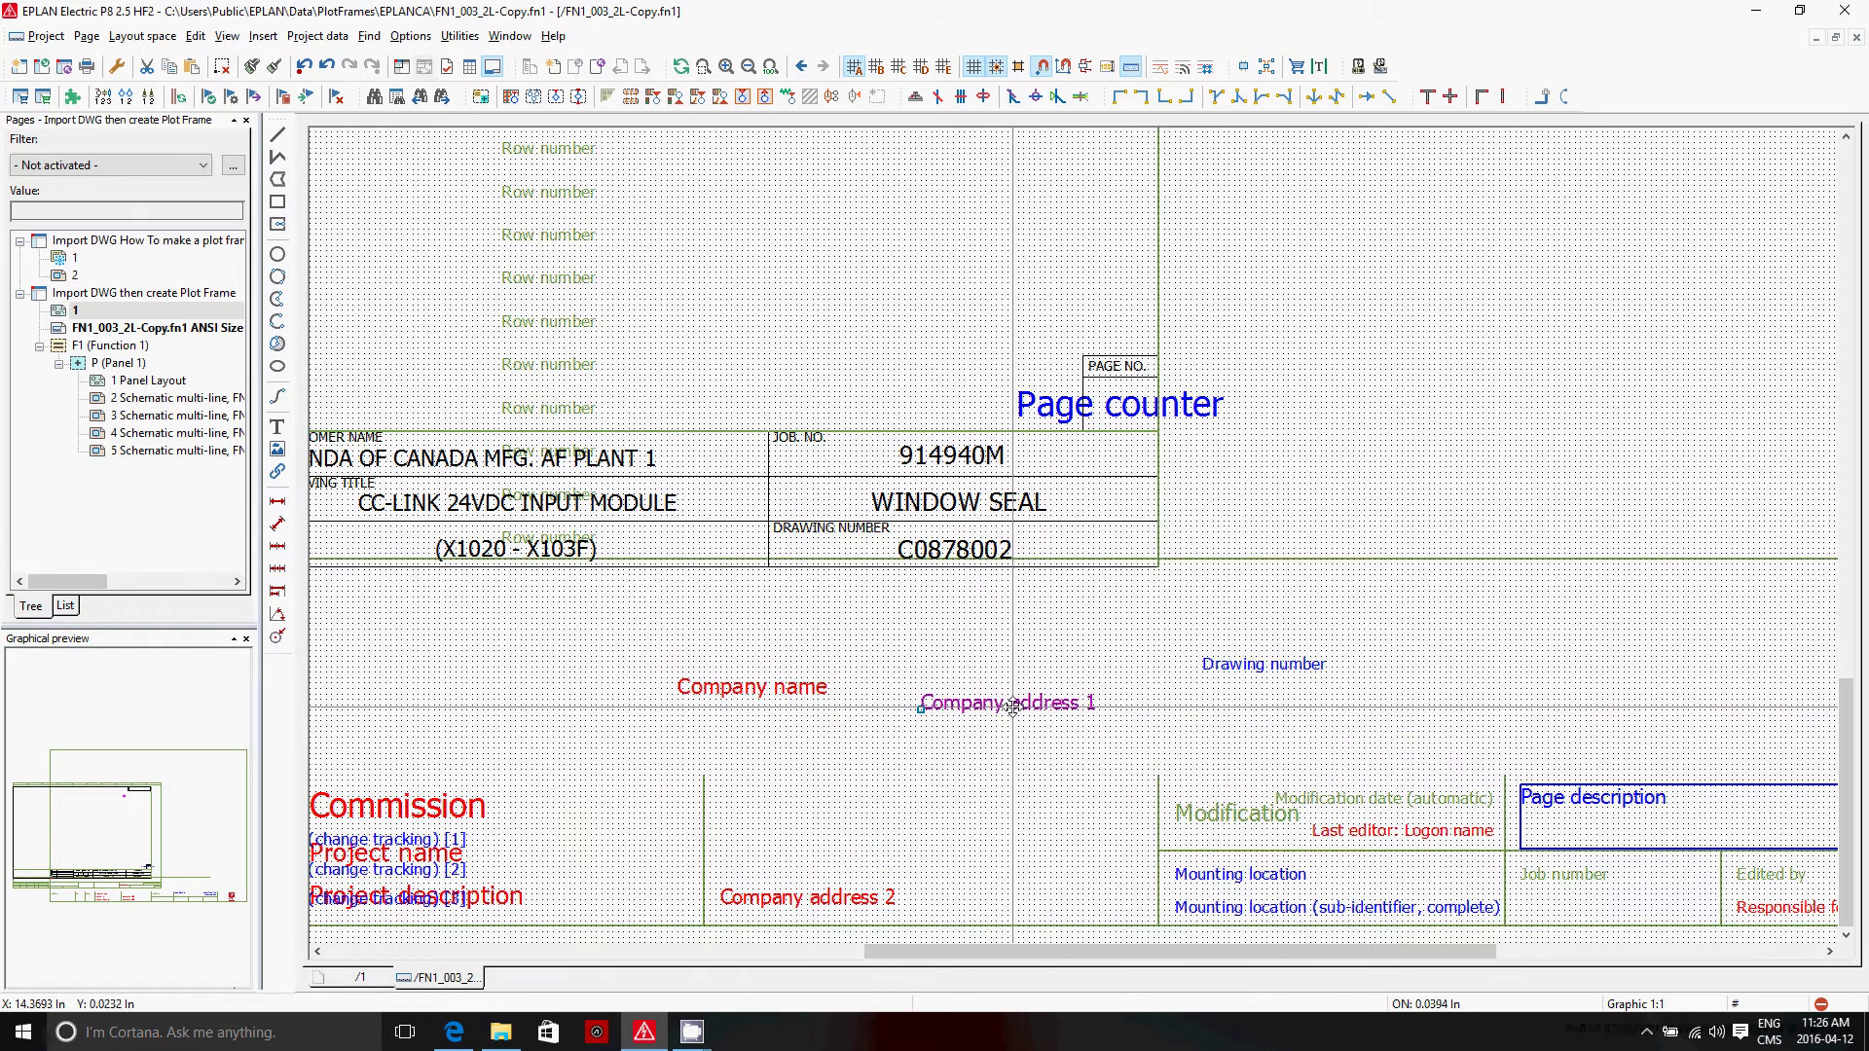
Change the Company address 1 special text to display the Job number <10013> property.
{"action": "double_click", "coordinate": [1012, 704]}
{"action": "left_click", "coordinate": [698, 303]}
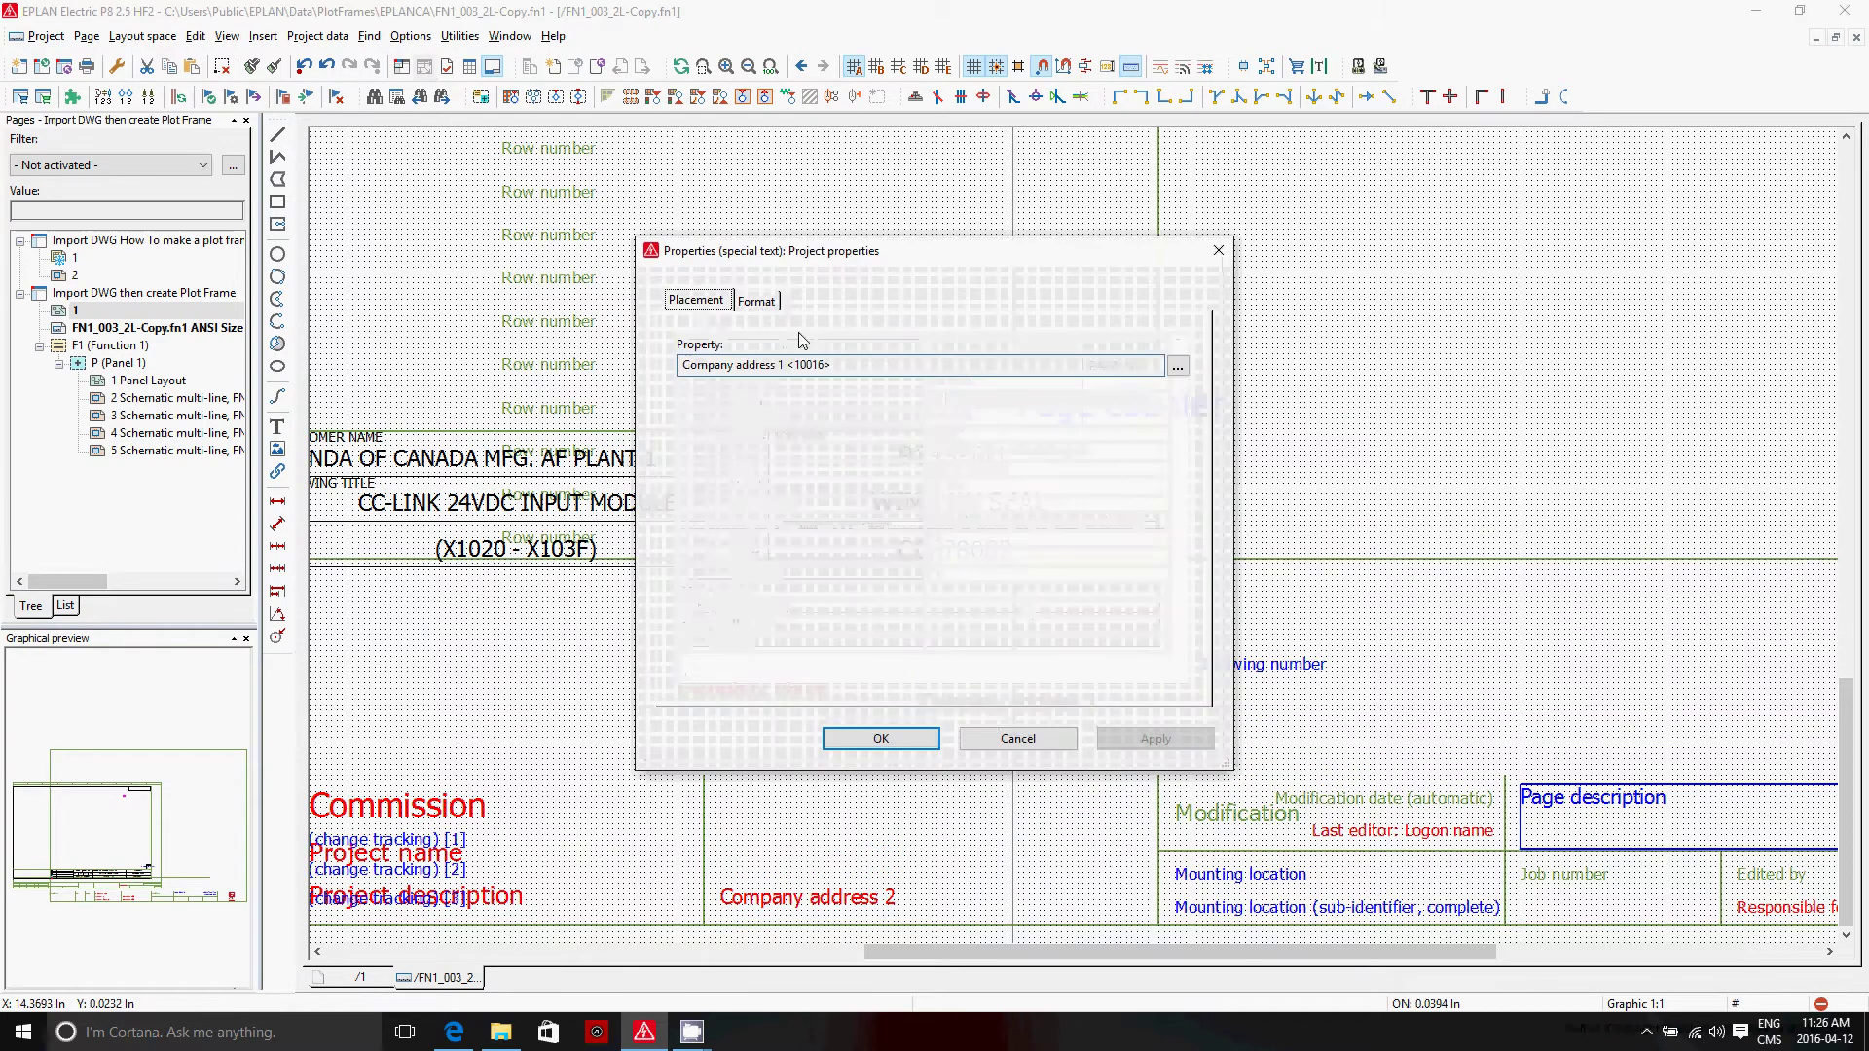
{"action": "left_click", "coordinate": [1178, 366]}
{"action": "left_click", "coordinate": [1217, 540]}
{"action": "key", "text": "j"}
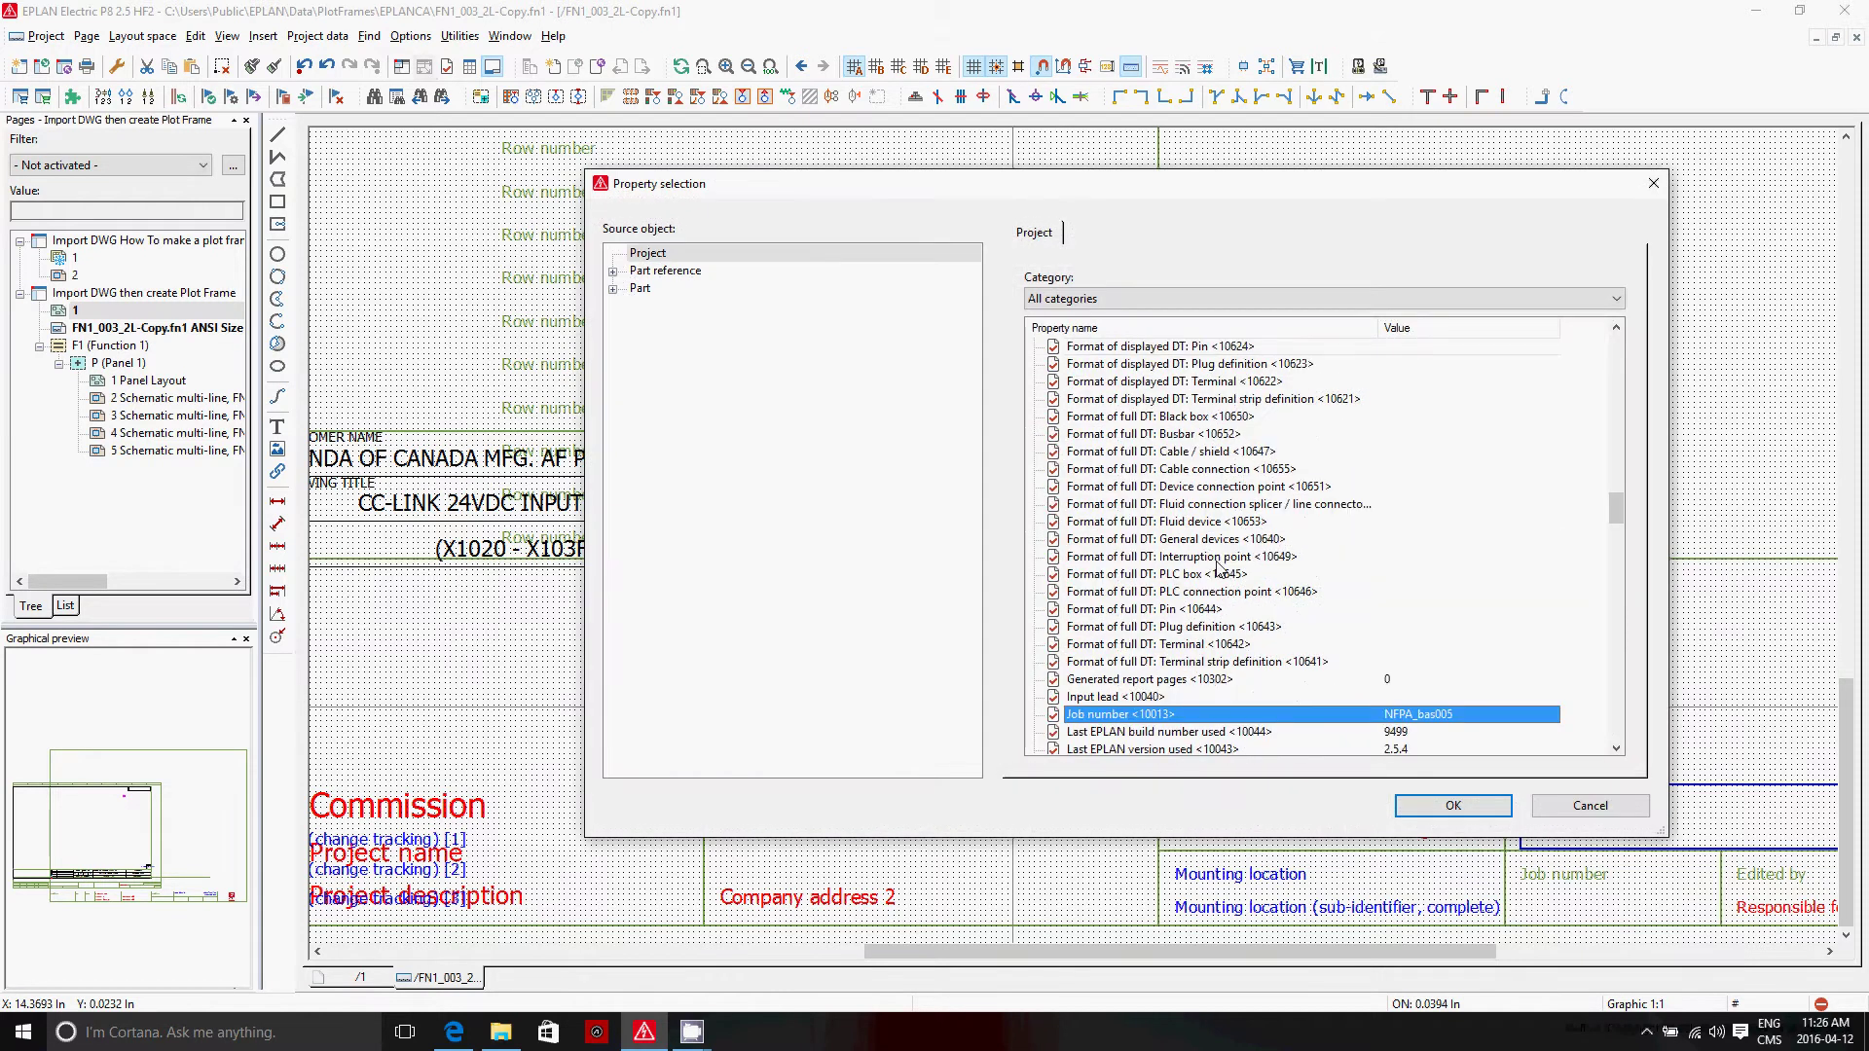
{"action": "left_click", "coordinate": [1453, 807]}
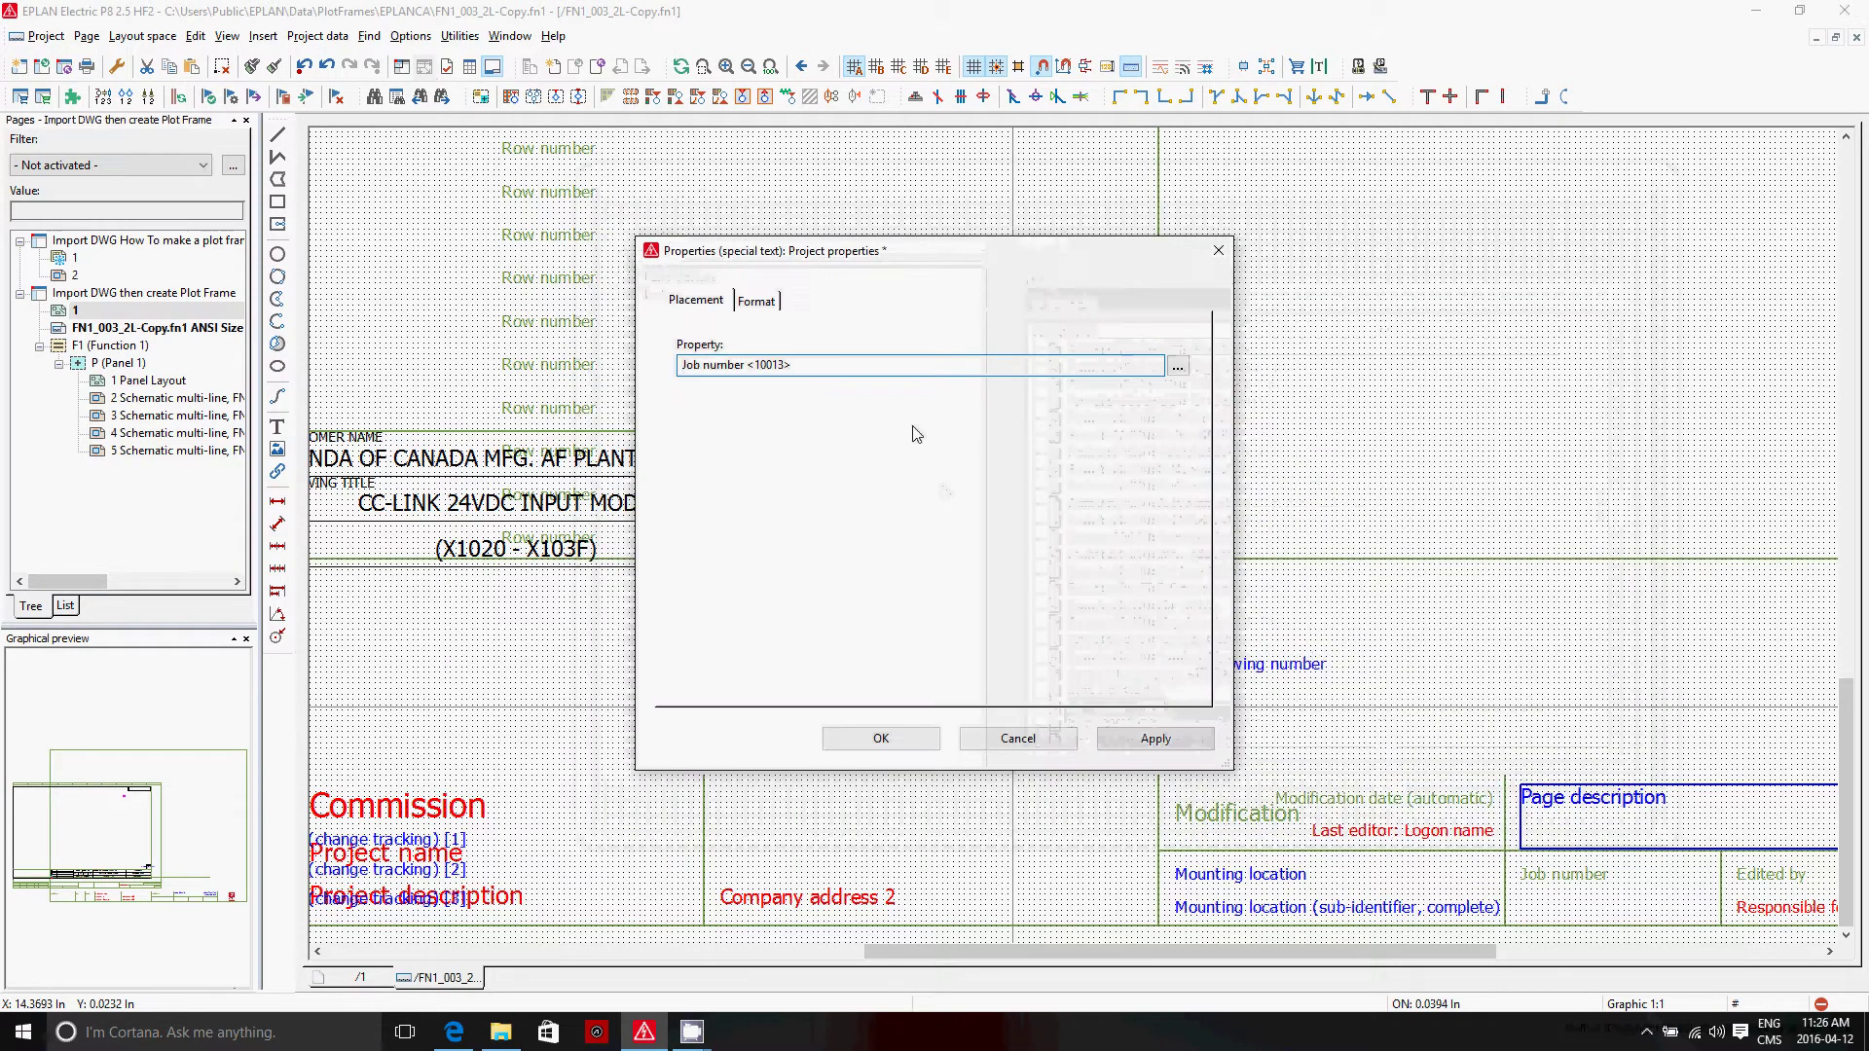
{"action": "left_click", "coordinate": [881, 737]}
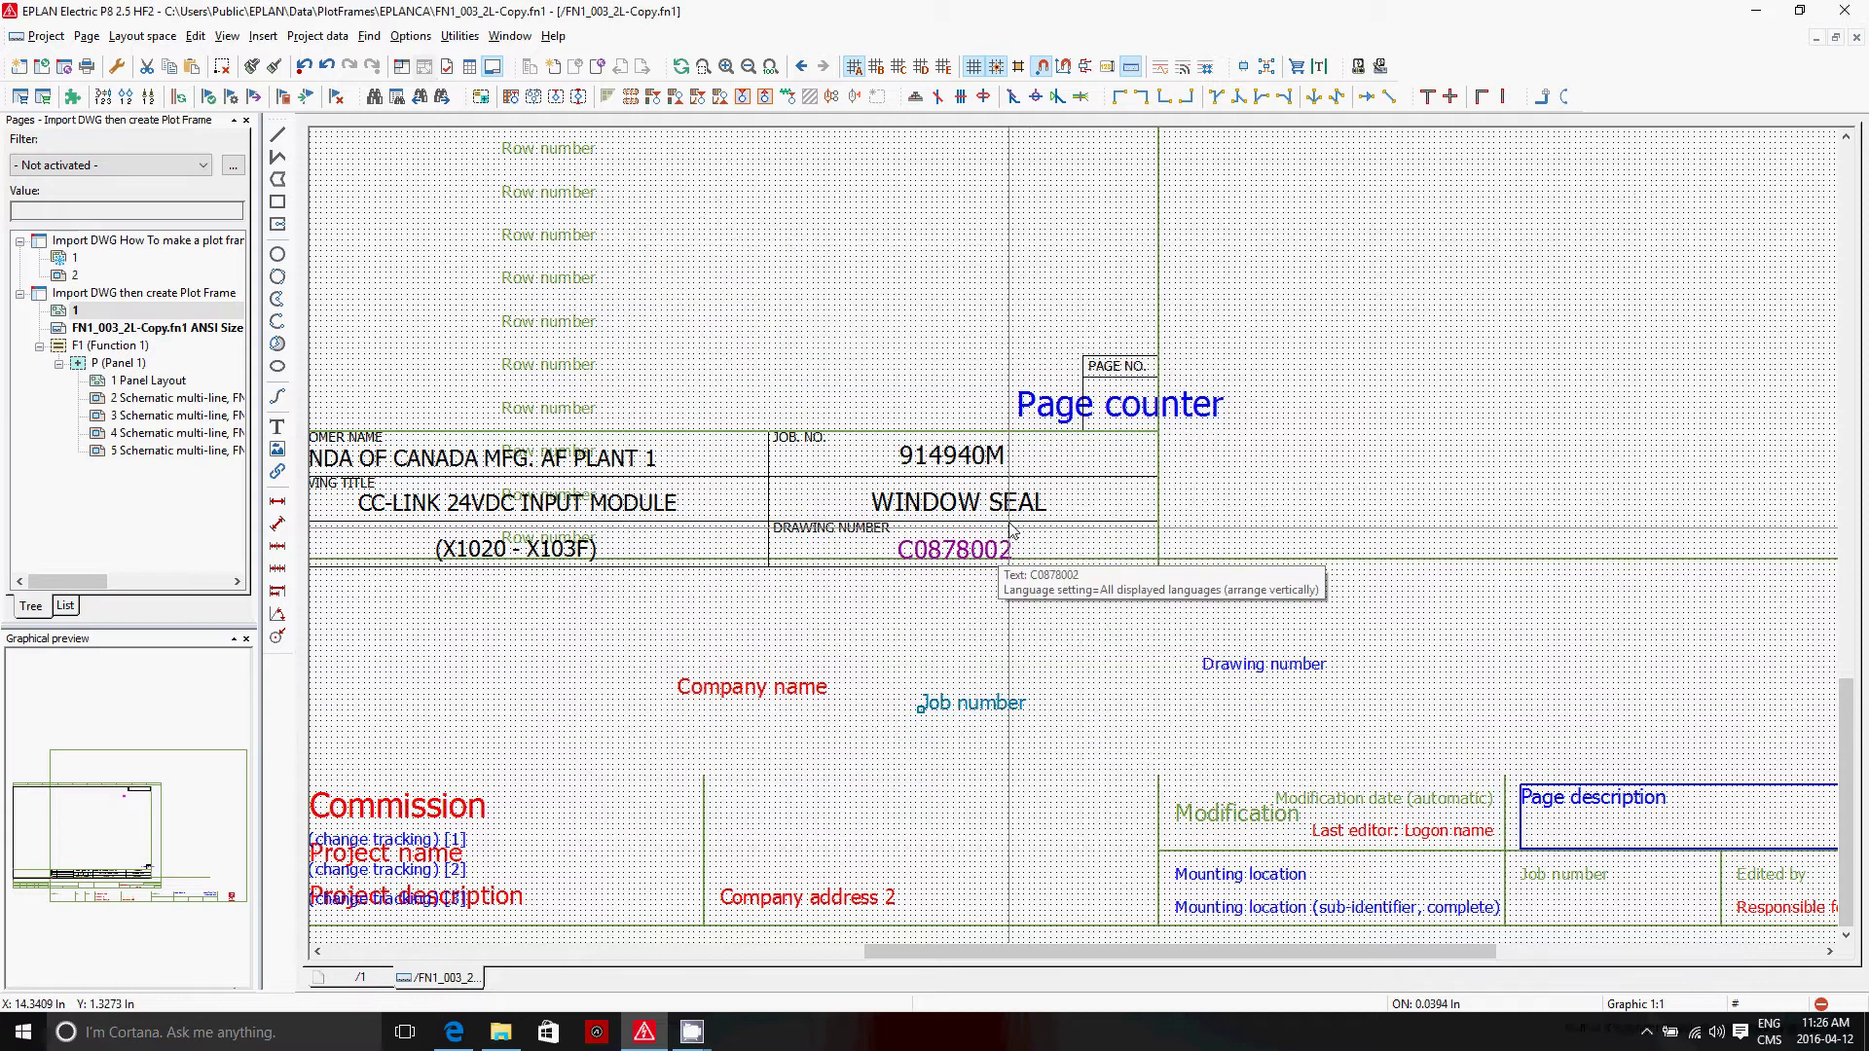
Check the 914940M text's properties, then set the Job number text's formatting.
{"action": "double_click", "coordinate": [1071, 455]}
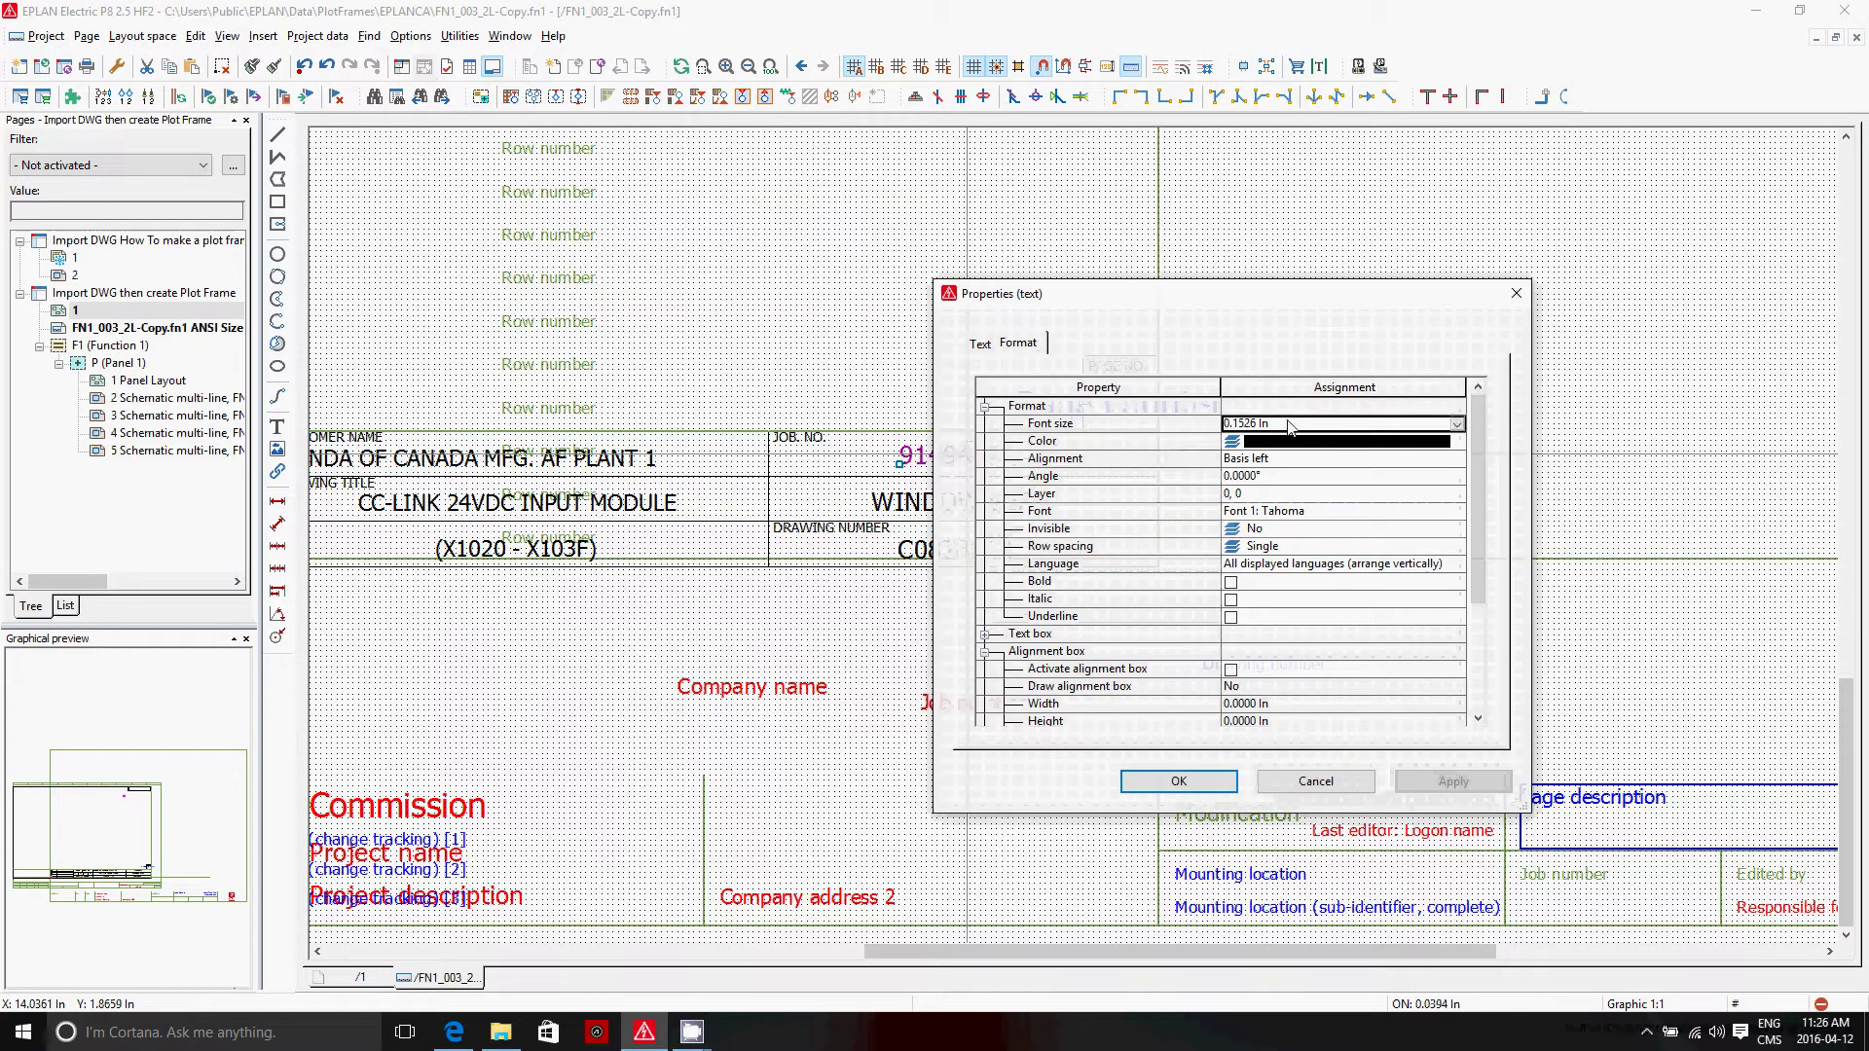
{"action": "key", "text": "Escape"}
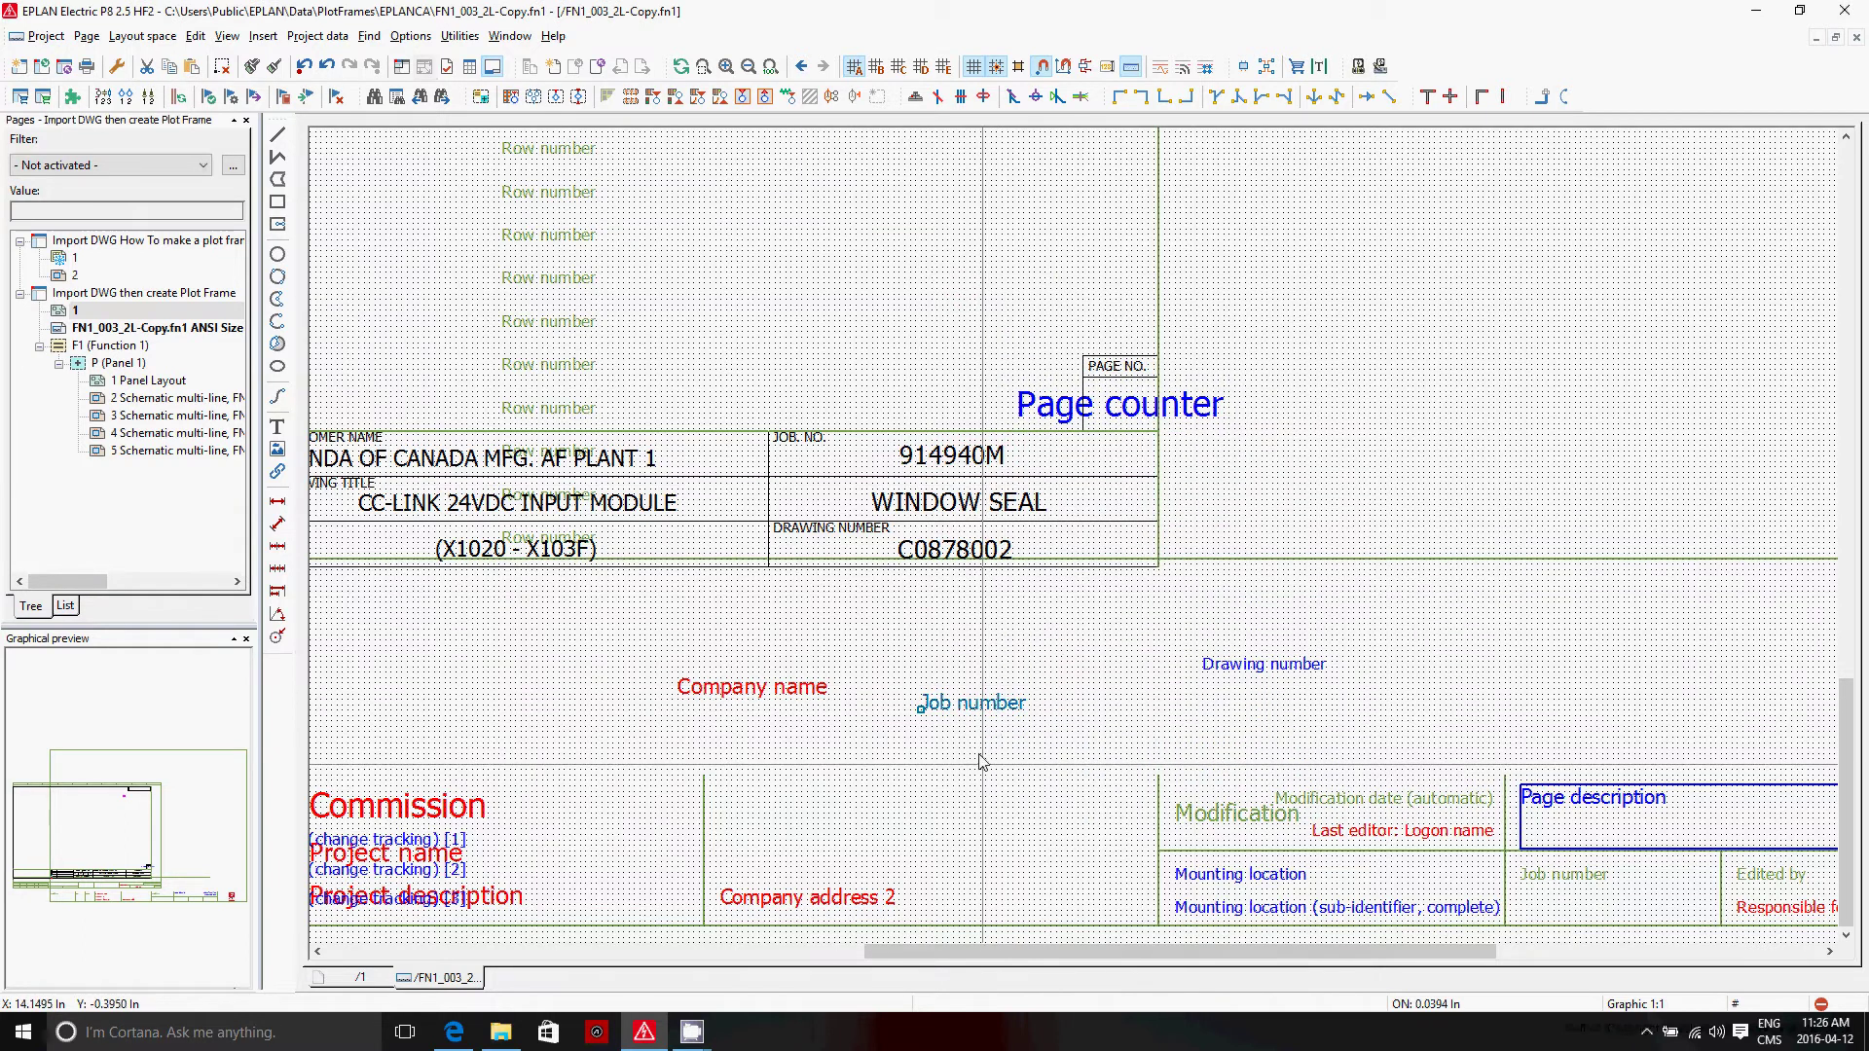
{"action": "double_click", "coordinate": [986, 700]}
{"action": "left_click", "coordinate": [769, 304]}
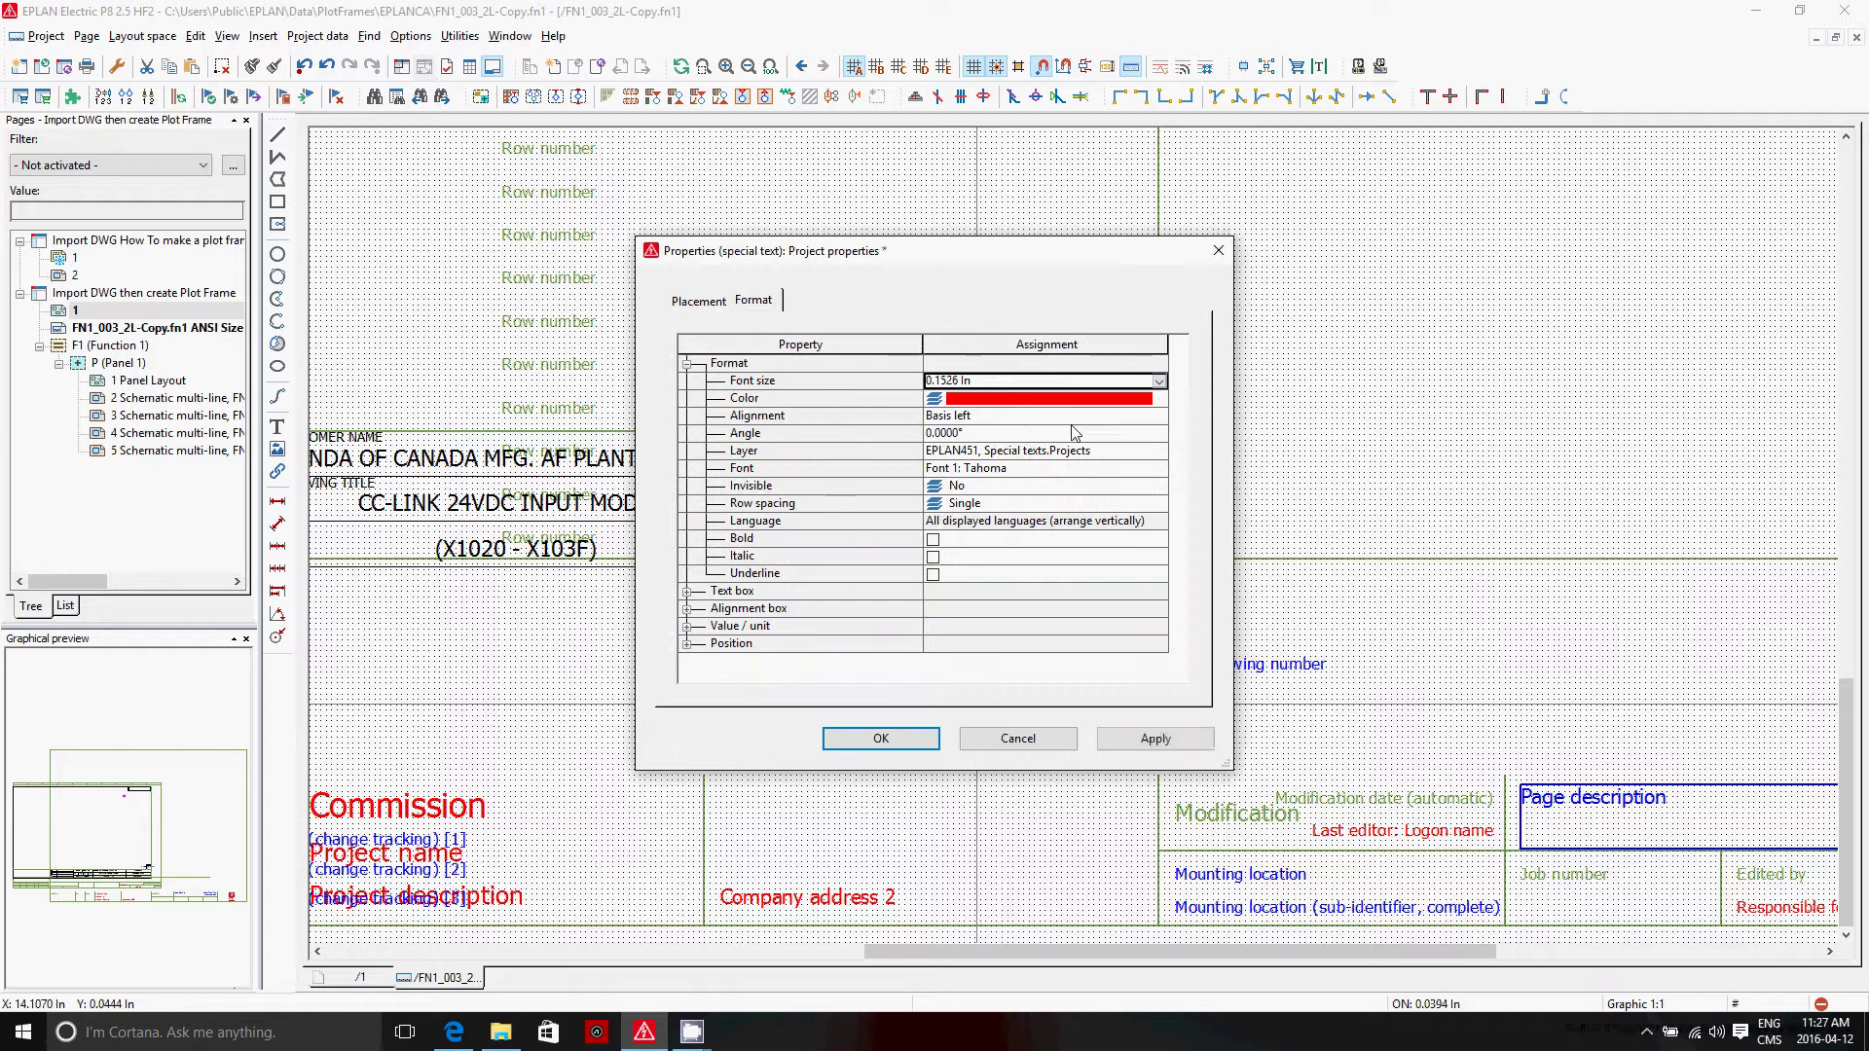
{"action": "left_click", "coordinate": [881, 740]}
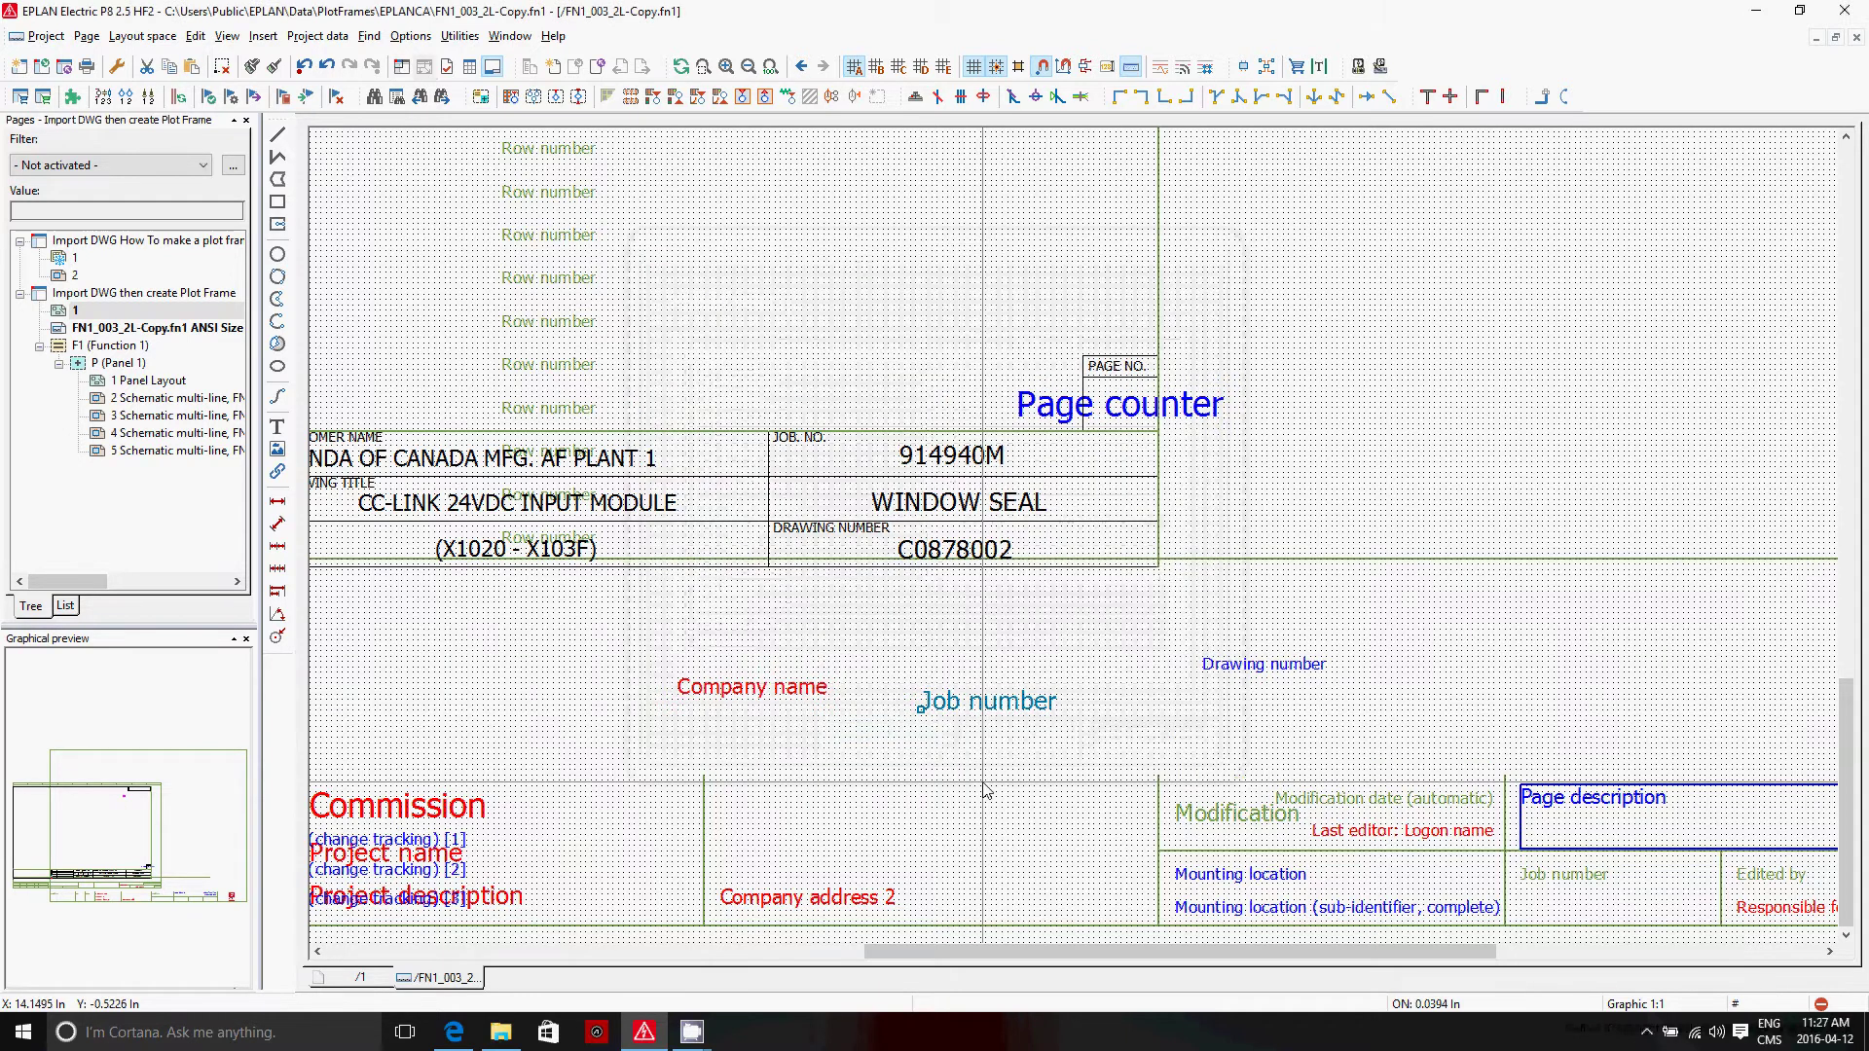
Duplicate the Job number text into the JOB. NO. box and delete the old 914940M value.
{"action": "right_click", "coordinate": [987, 714]}
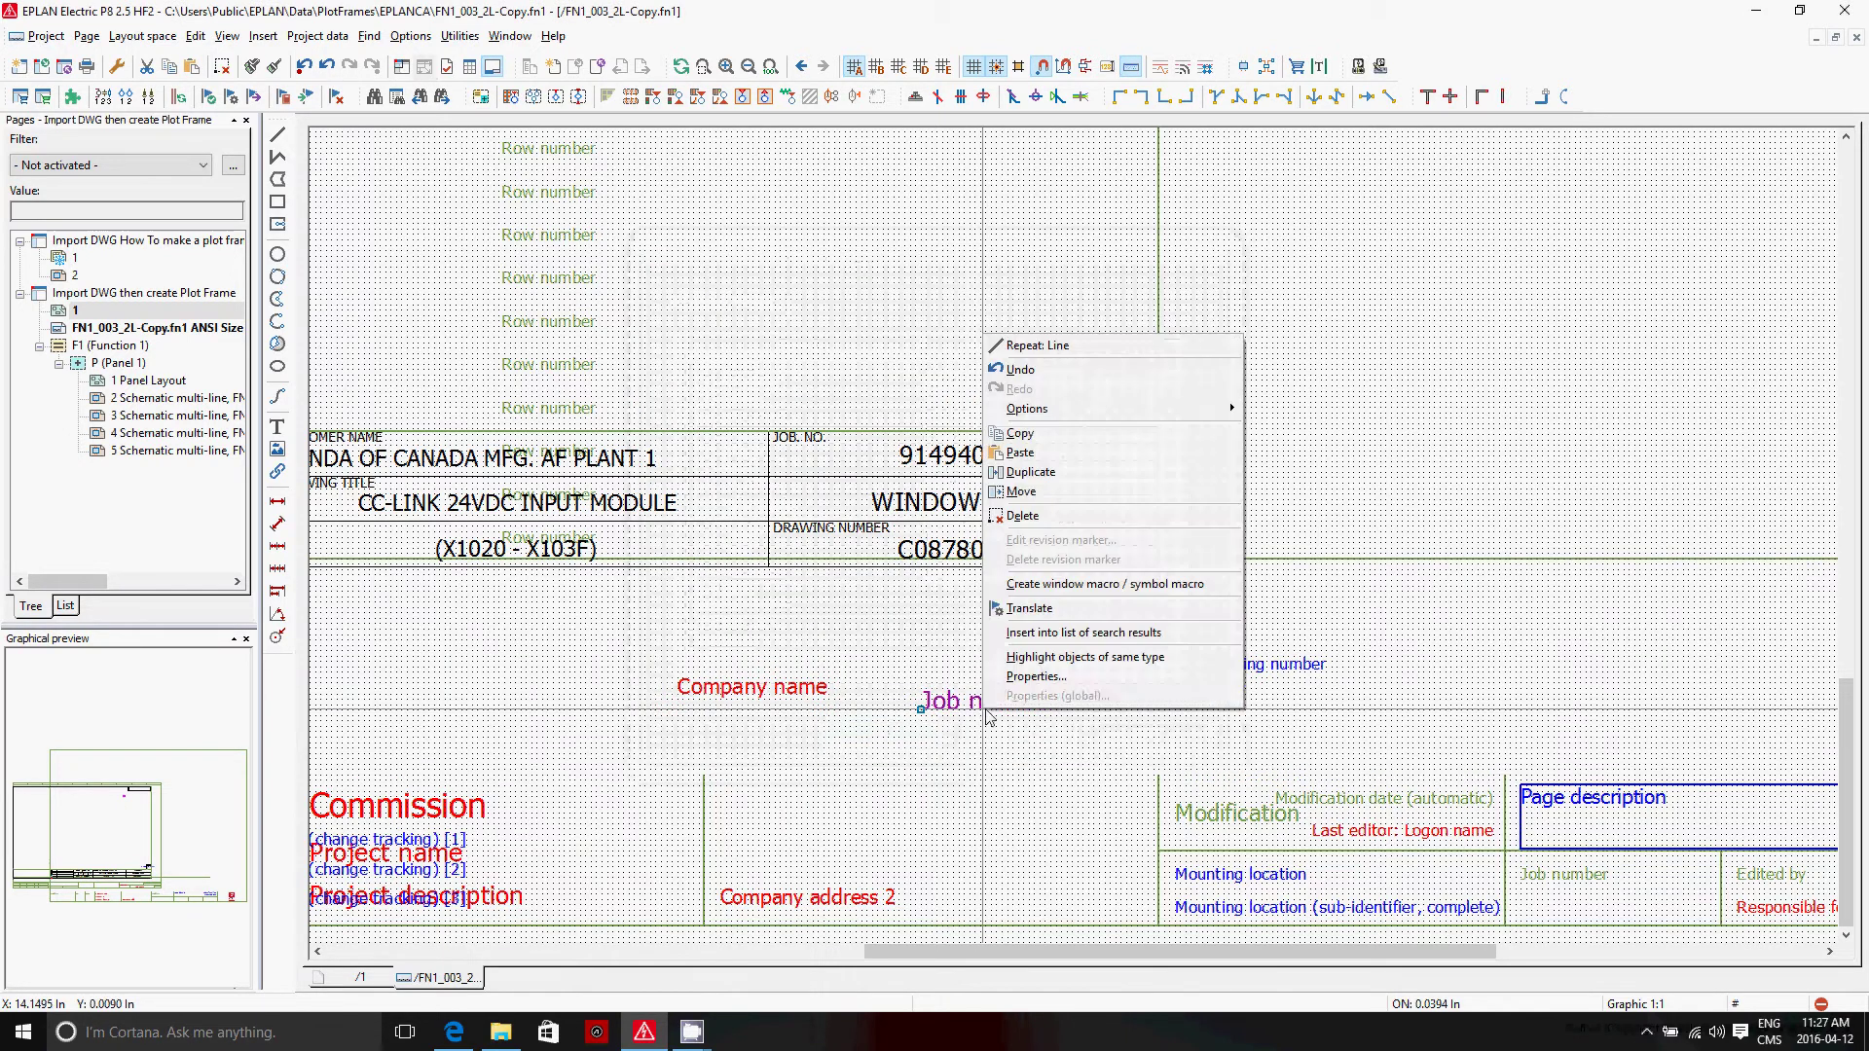
{"action": "left_click", "coordinate": [1051, 476]}
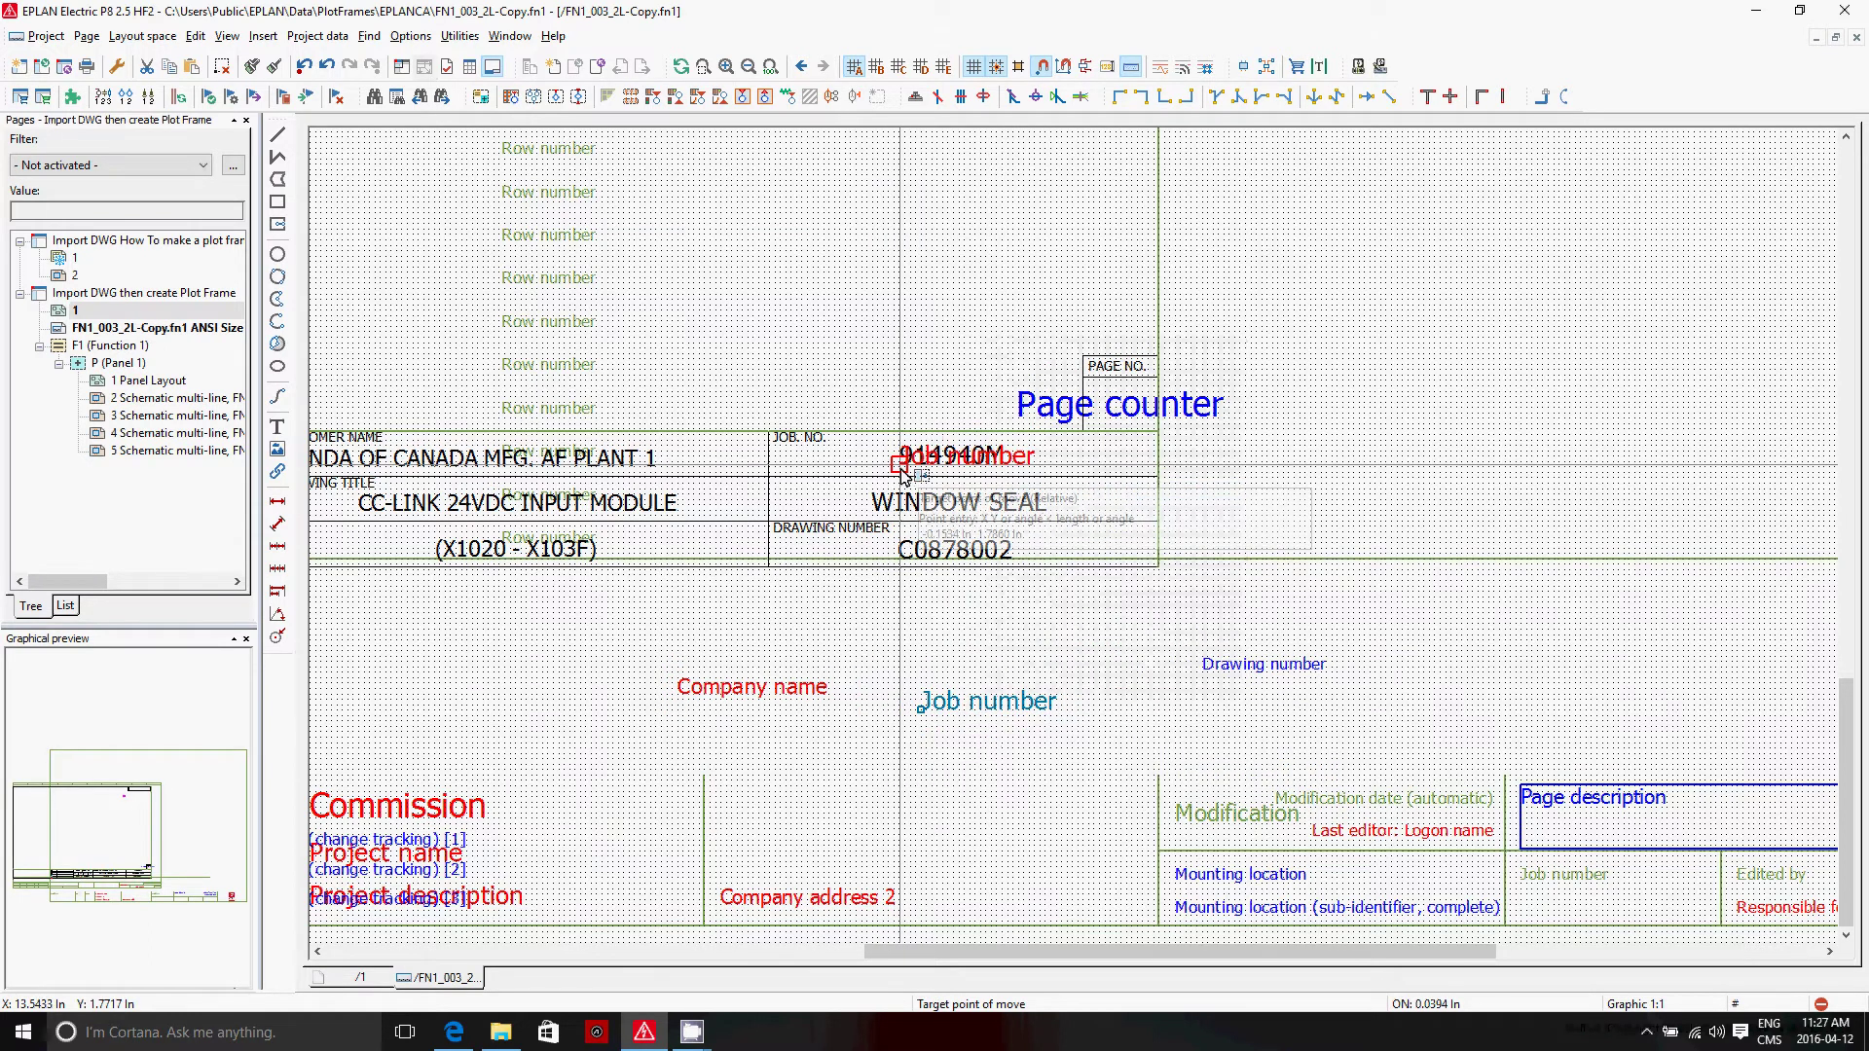
{"action": "scroll", "coordinate": [902, 476], "scroll_direction": "up", "scroll_amount": 3}
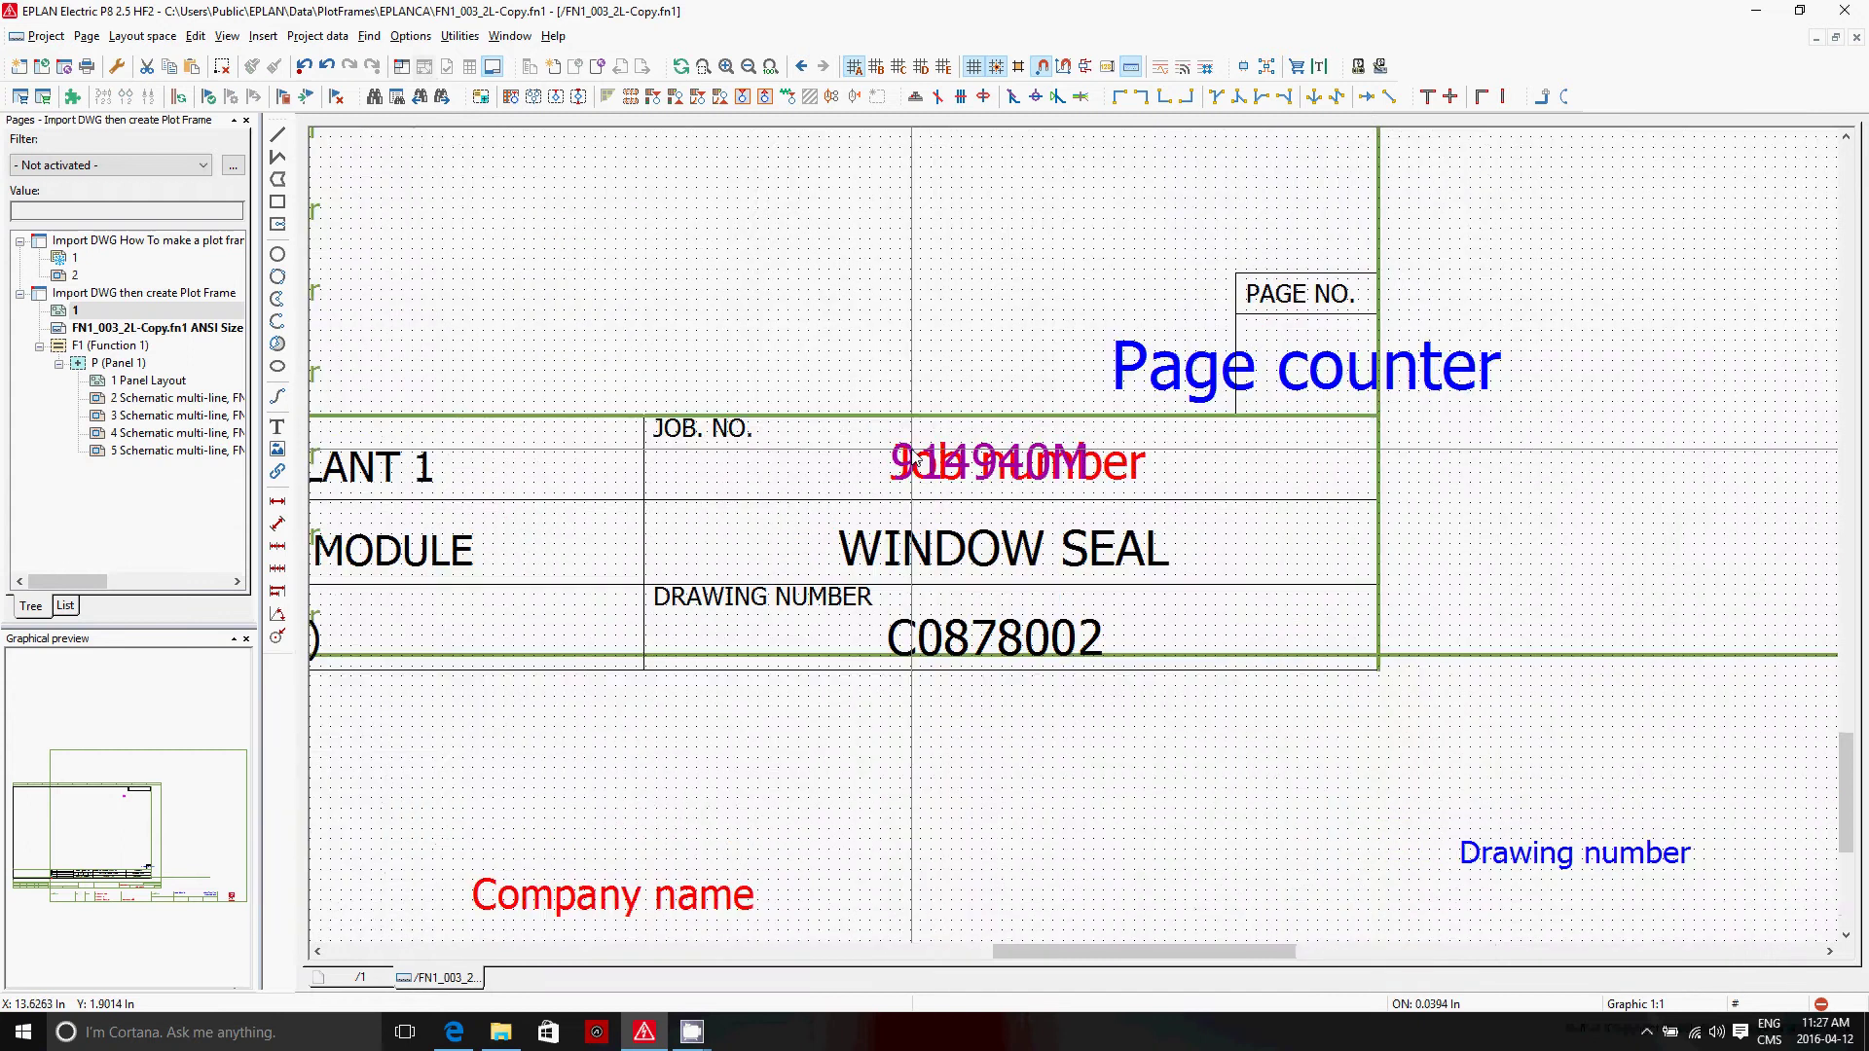
{"action": "left_click", "coordinate": [920, 465]}
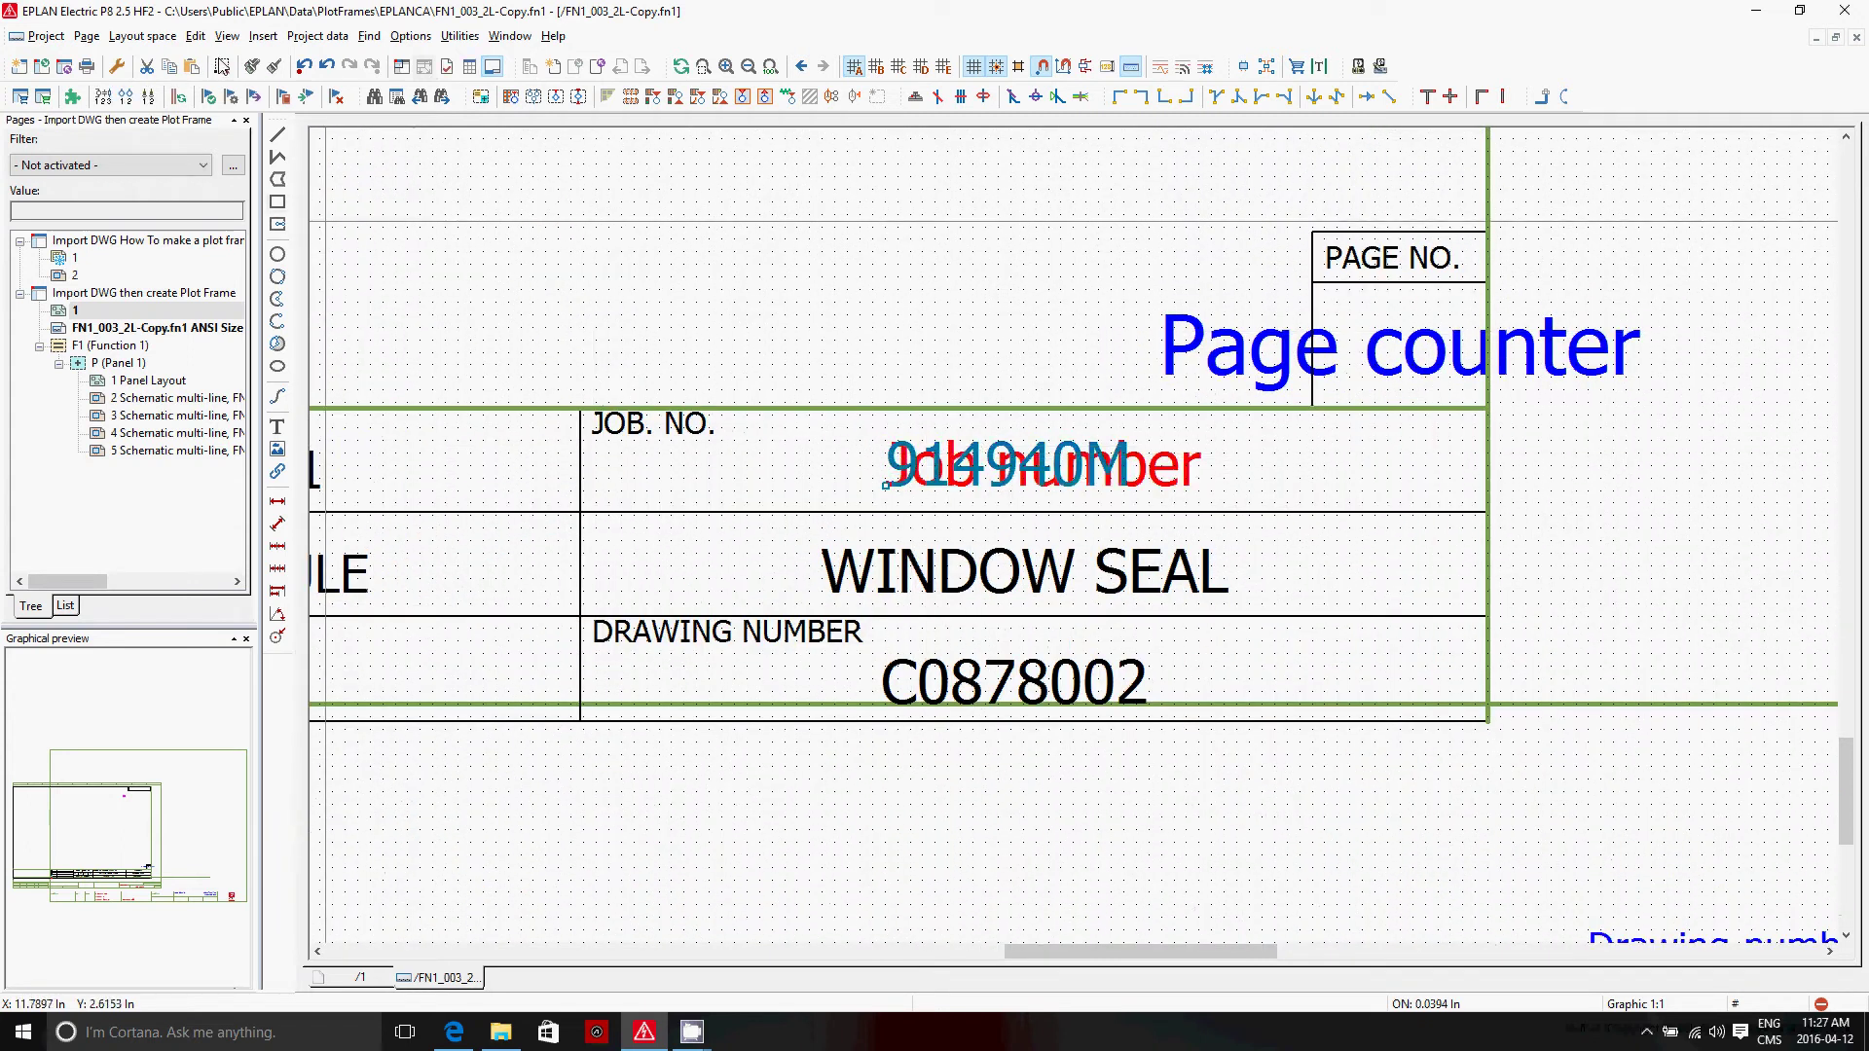
{"action": "key", "text": "Delete"}
{"action": "scroll", "coordinate": [727, 259], "scroll_direction": "down", "scroll_amount": 1}
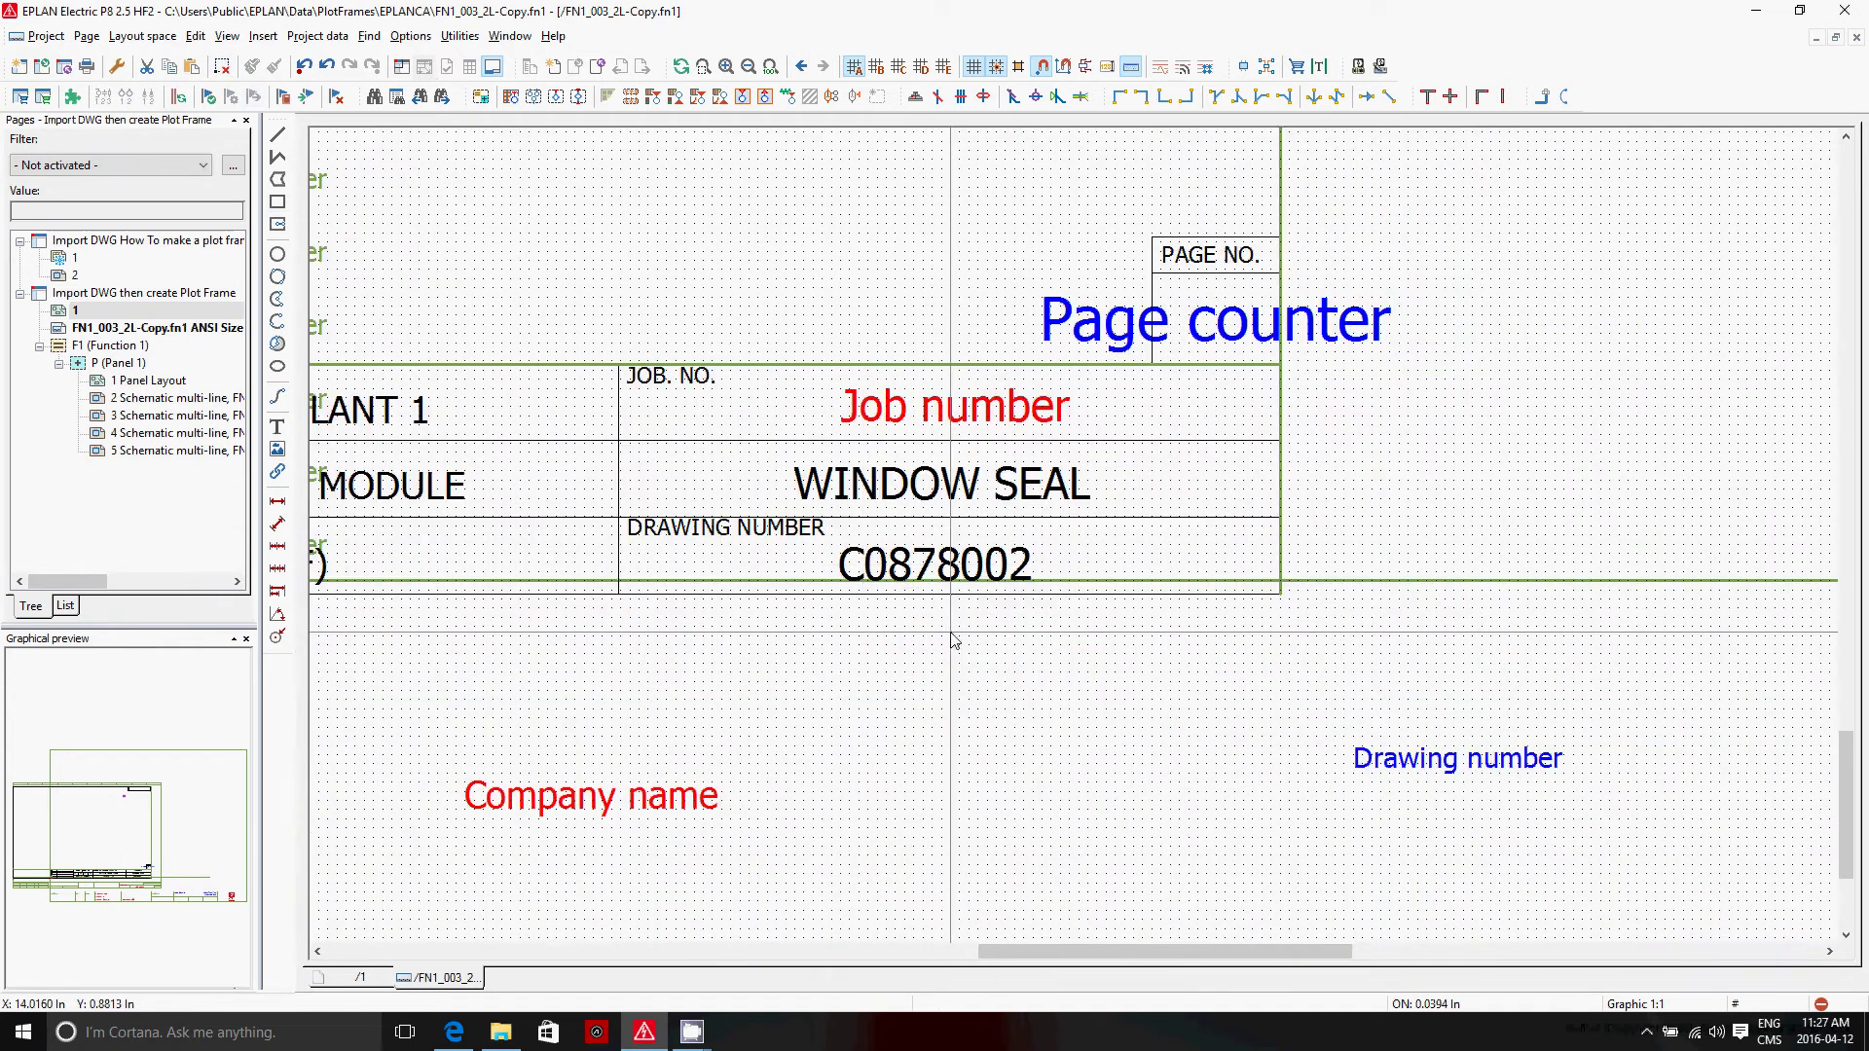
Inspect the C0878002 text and set the Drawing number text's alignment to Basis center.
{"action": "double_click", "coordinate": [988, 557]}
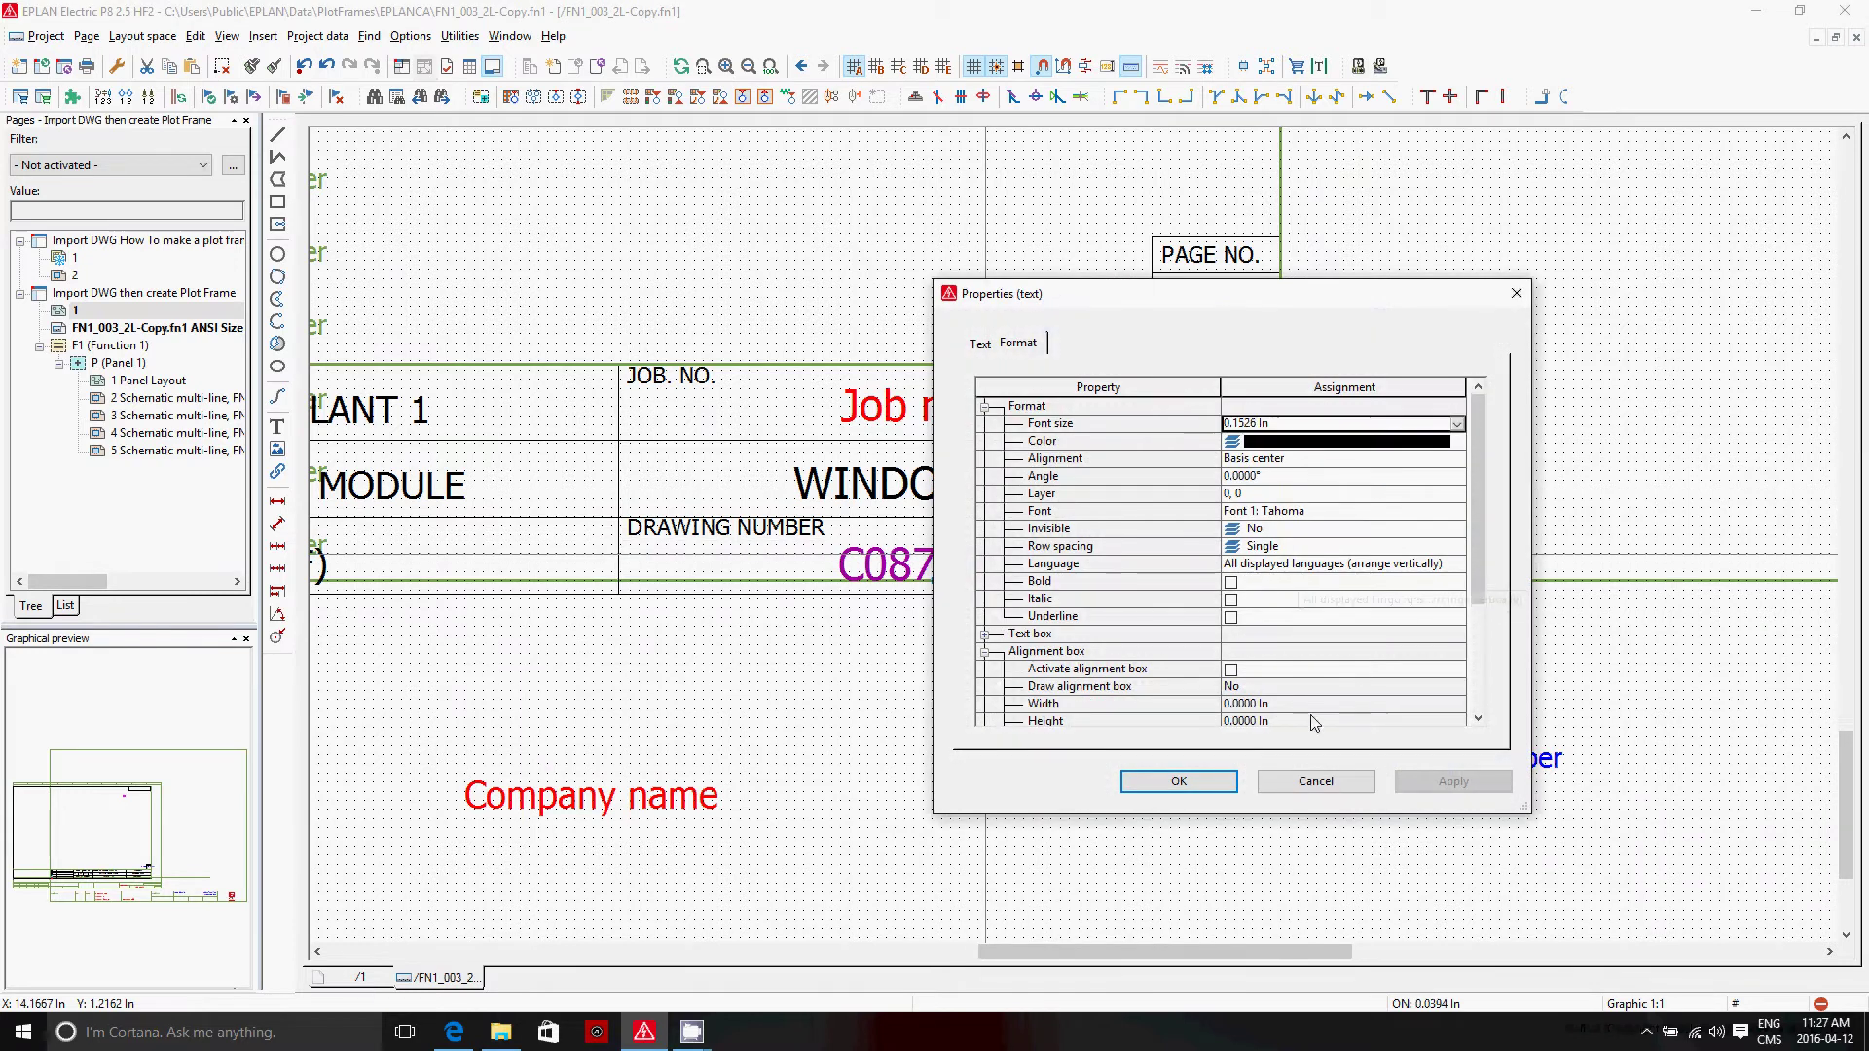
{"action": "left_click", "coordinate": [1178, 781]}
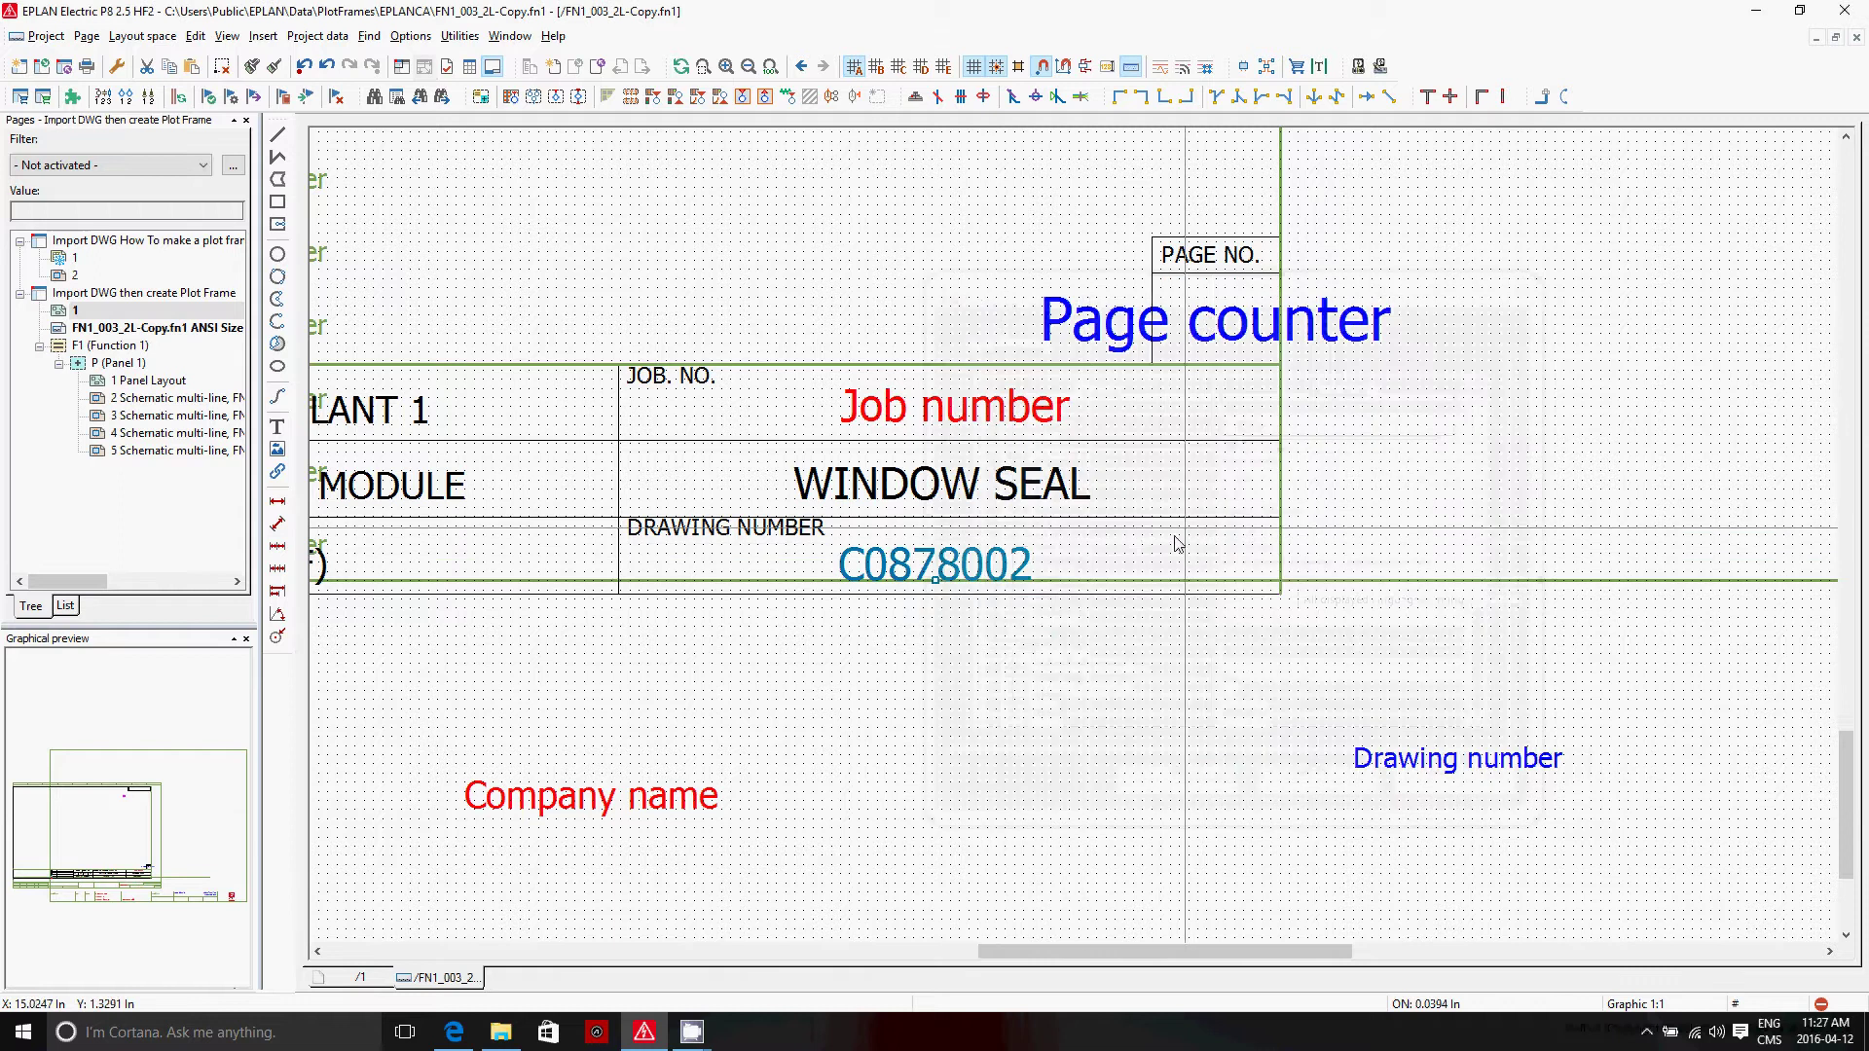
{"action": "double_click", "coordinate": [1465, 757]}
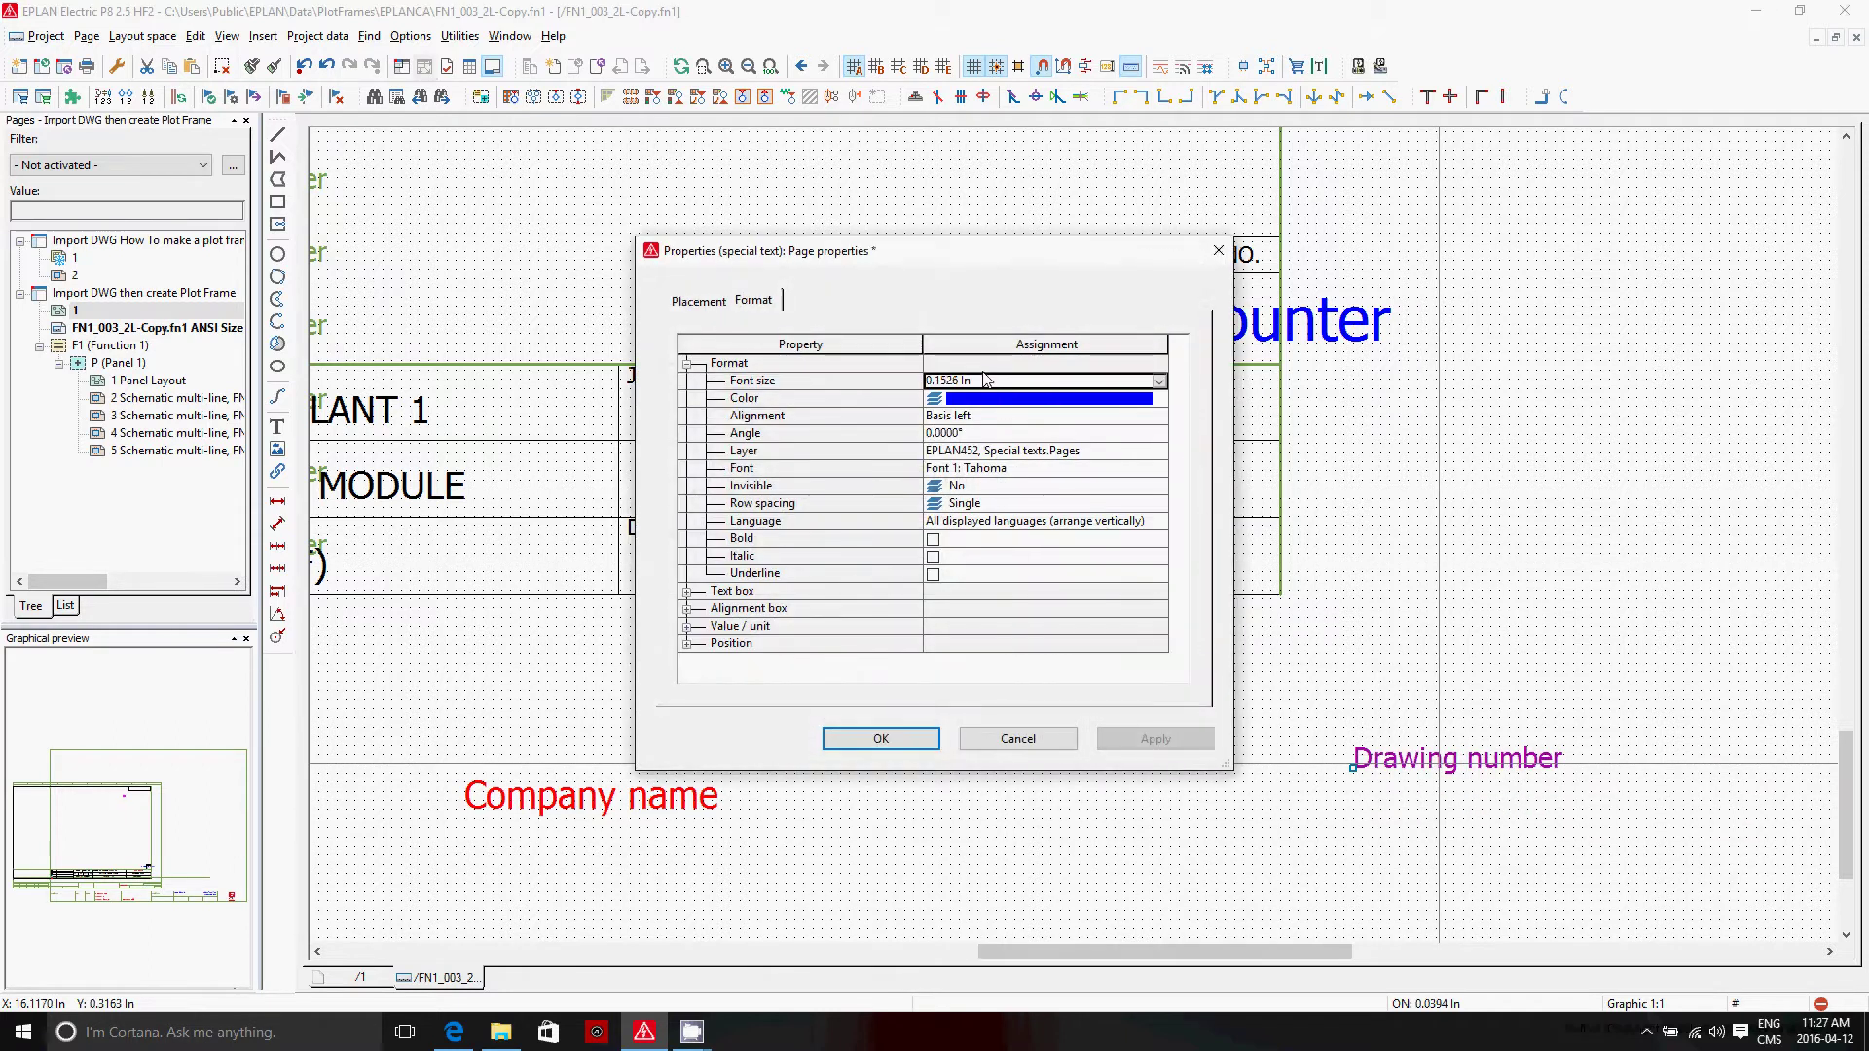
{"action": "left_click", "coordinate": [1160, 417]}
{"action": "left_click", "coordinate": [956, 464]}
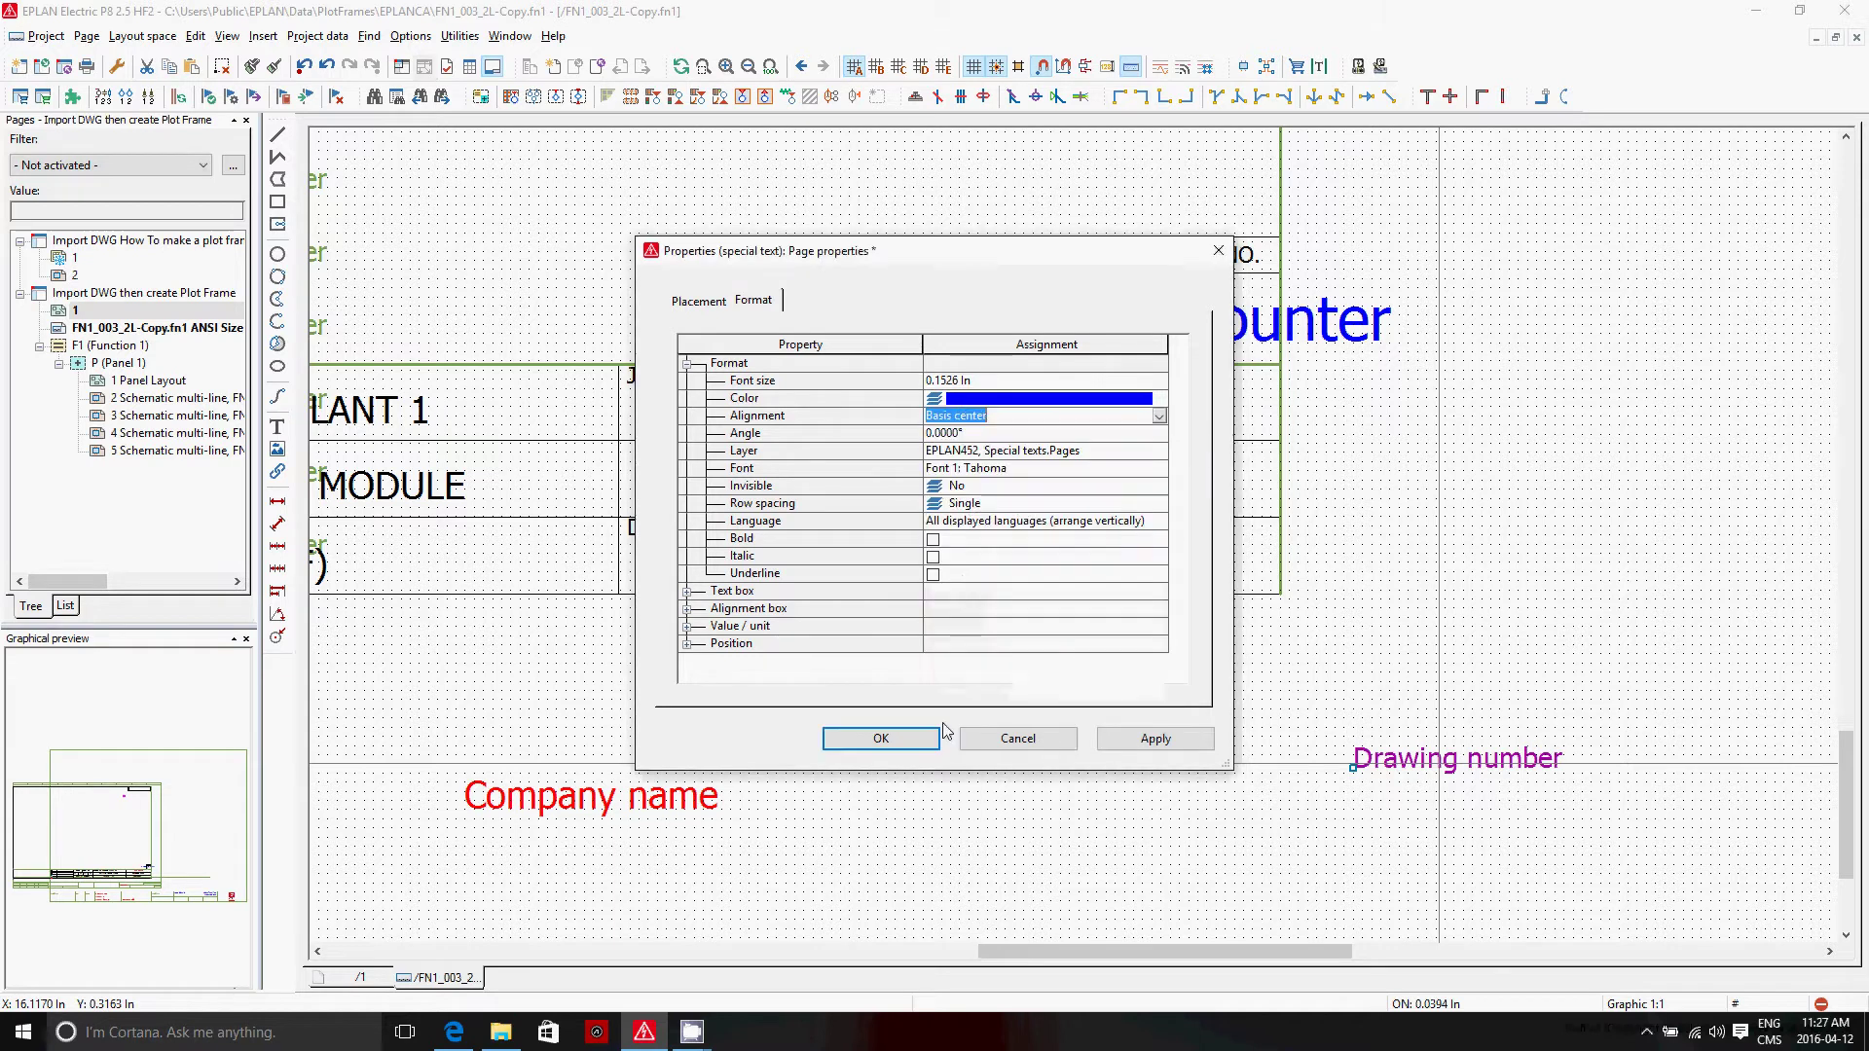
{"action": "left_click", "coordinate": [881, 738]}
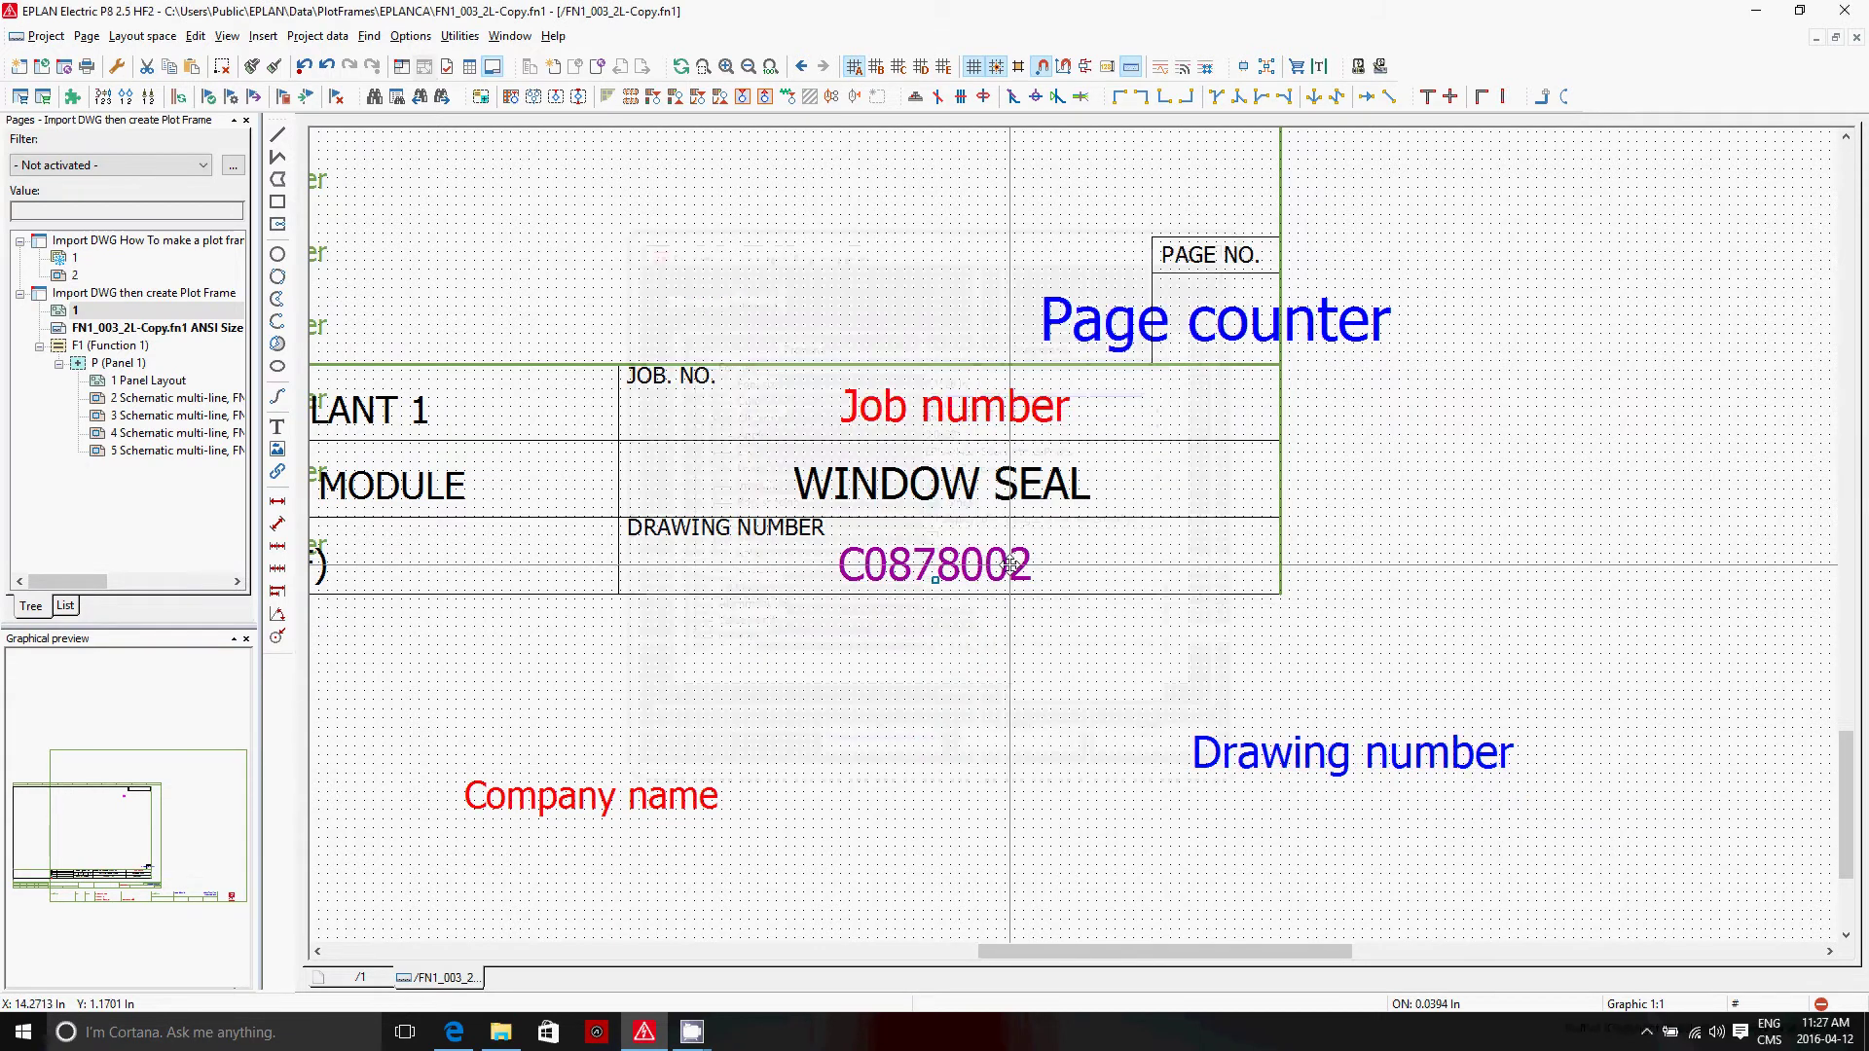
Move the Drawing number text over C0878002 in the DRAWING NUMBER box and delete C0878002.
{"action": "double_click", "coordinate": [1010, 565]}
{"action": "left_click", "coordinate": [1178, 781]}
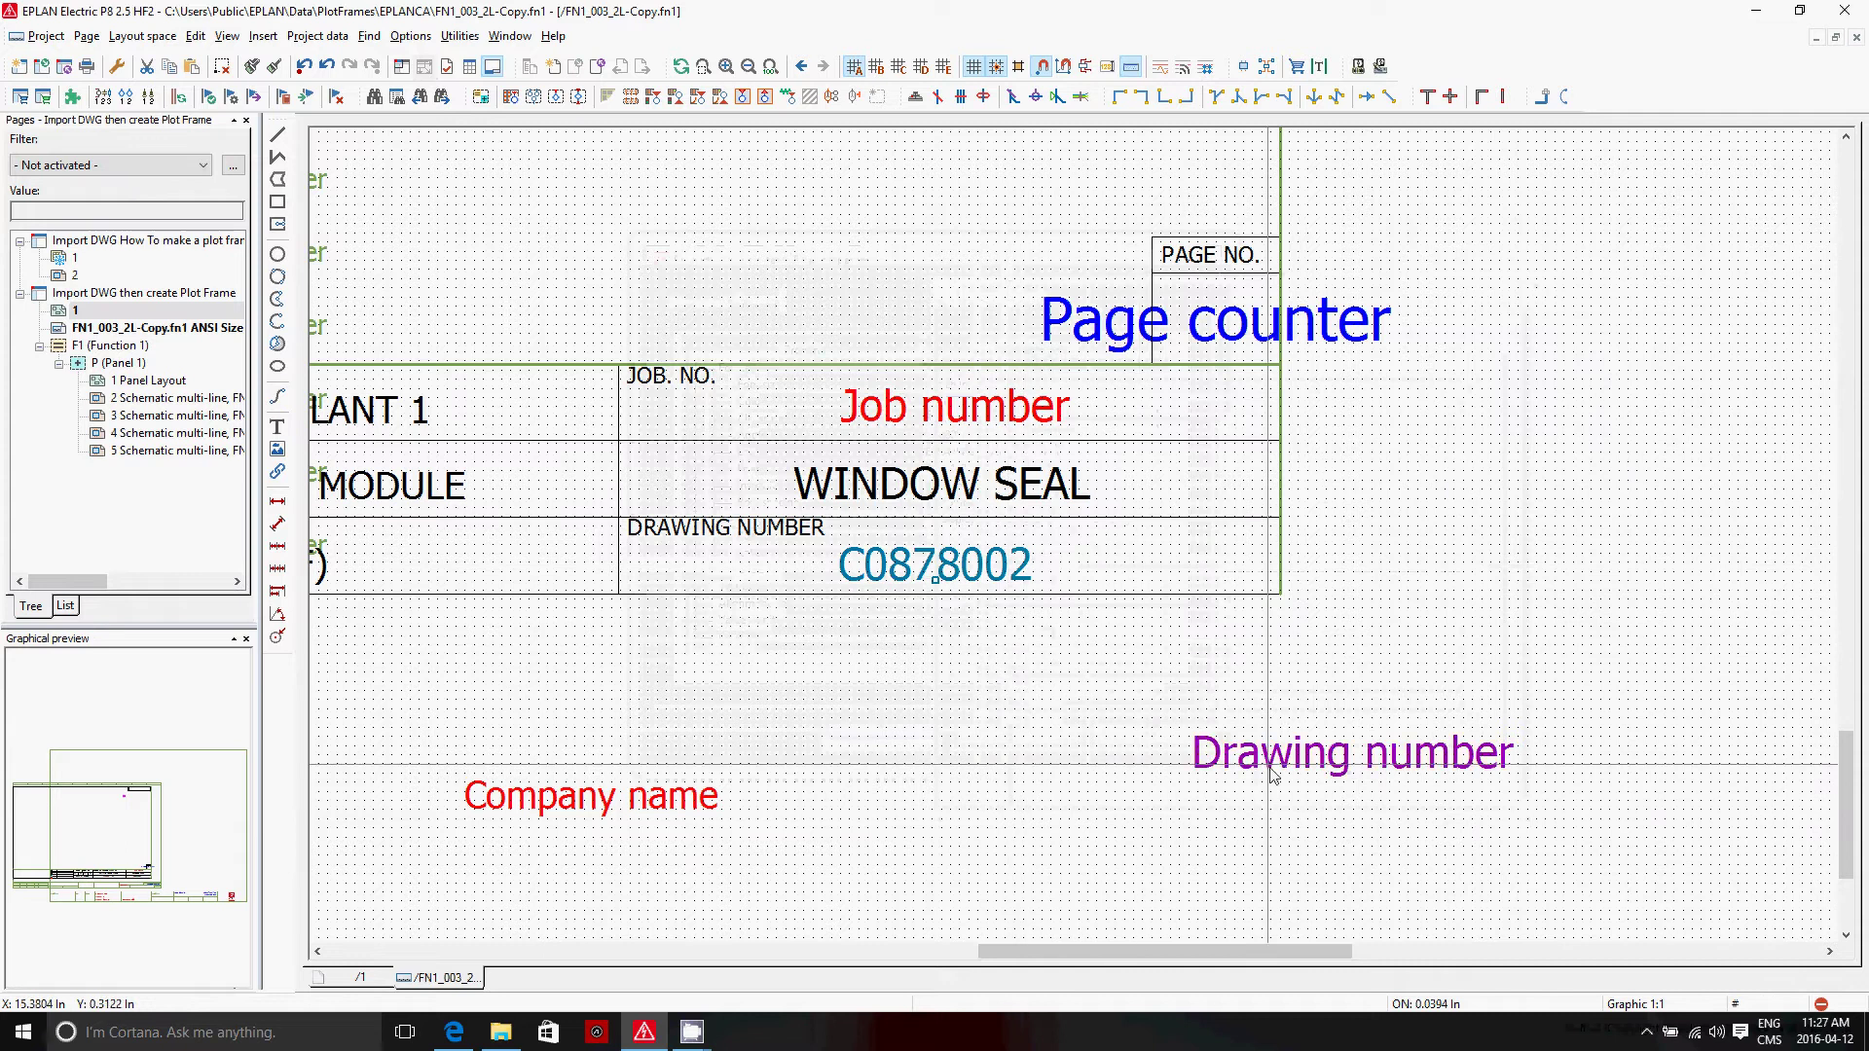
{"action": "mouse_move", "coordinate": [1353, 755]}
{"action": "left_mouse_down"}
{"action": "mouse_move", "coordinate": [1353, 730]}
{"action": "mouse_move", "coordinate": [938, 587]}
{"action": "left_mouse_up"}
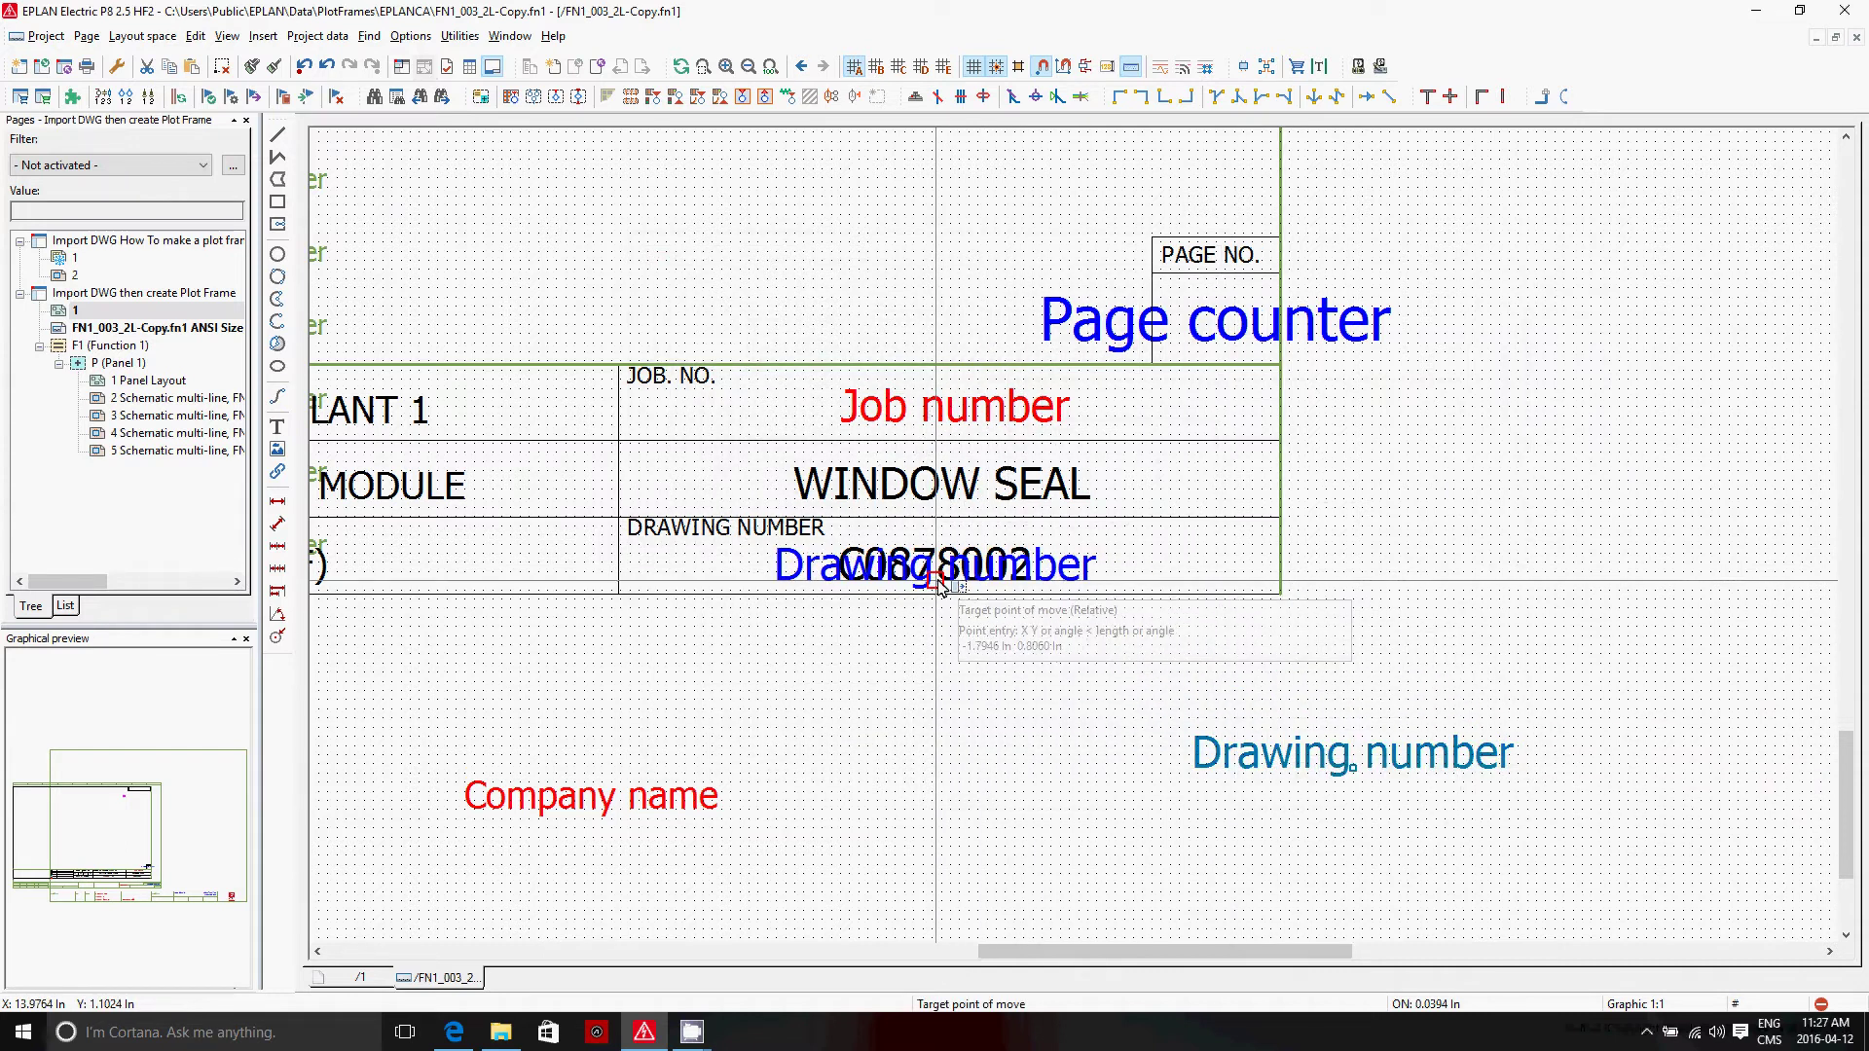
{"action": "left_click", "coordinate": [937, 587]}
{"action": "scroll", "coordinate": [886, 545], "scroll_direction": "up", "scroll_amount": 2}
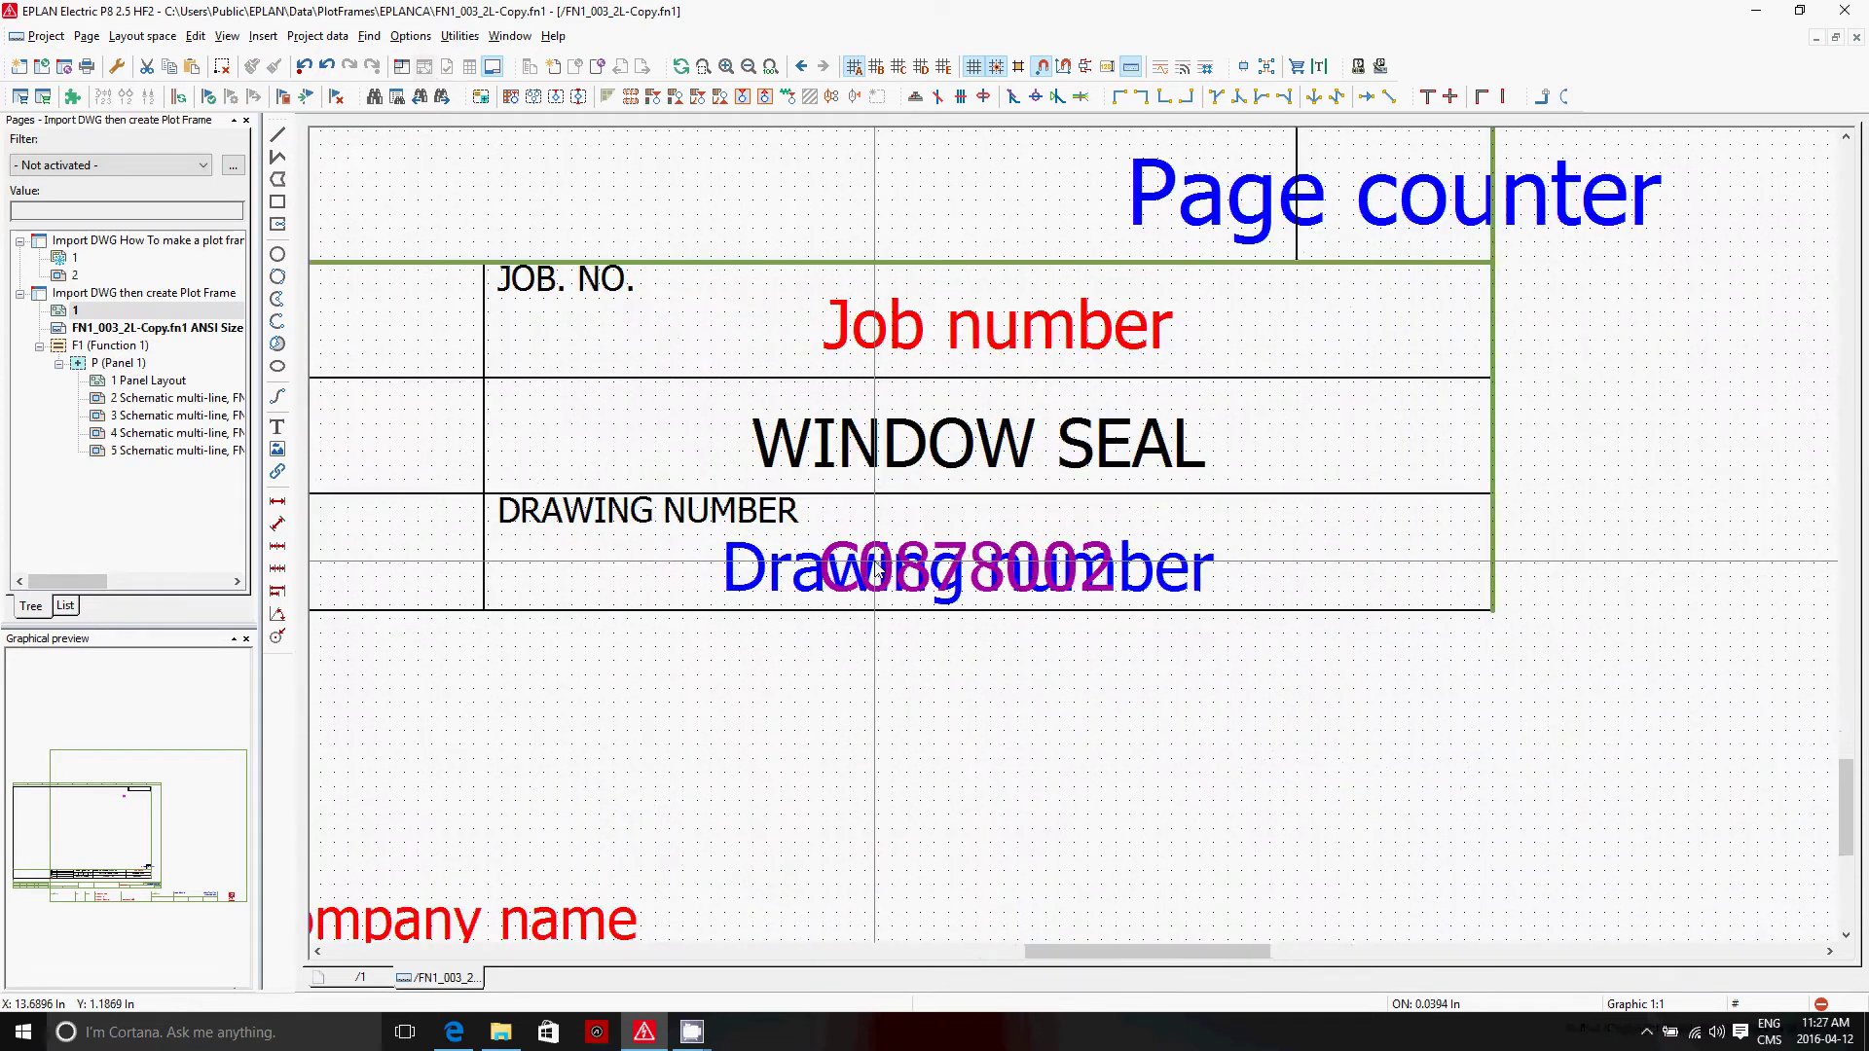
{"action": "left_click", "coordinate": [224, 71]}
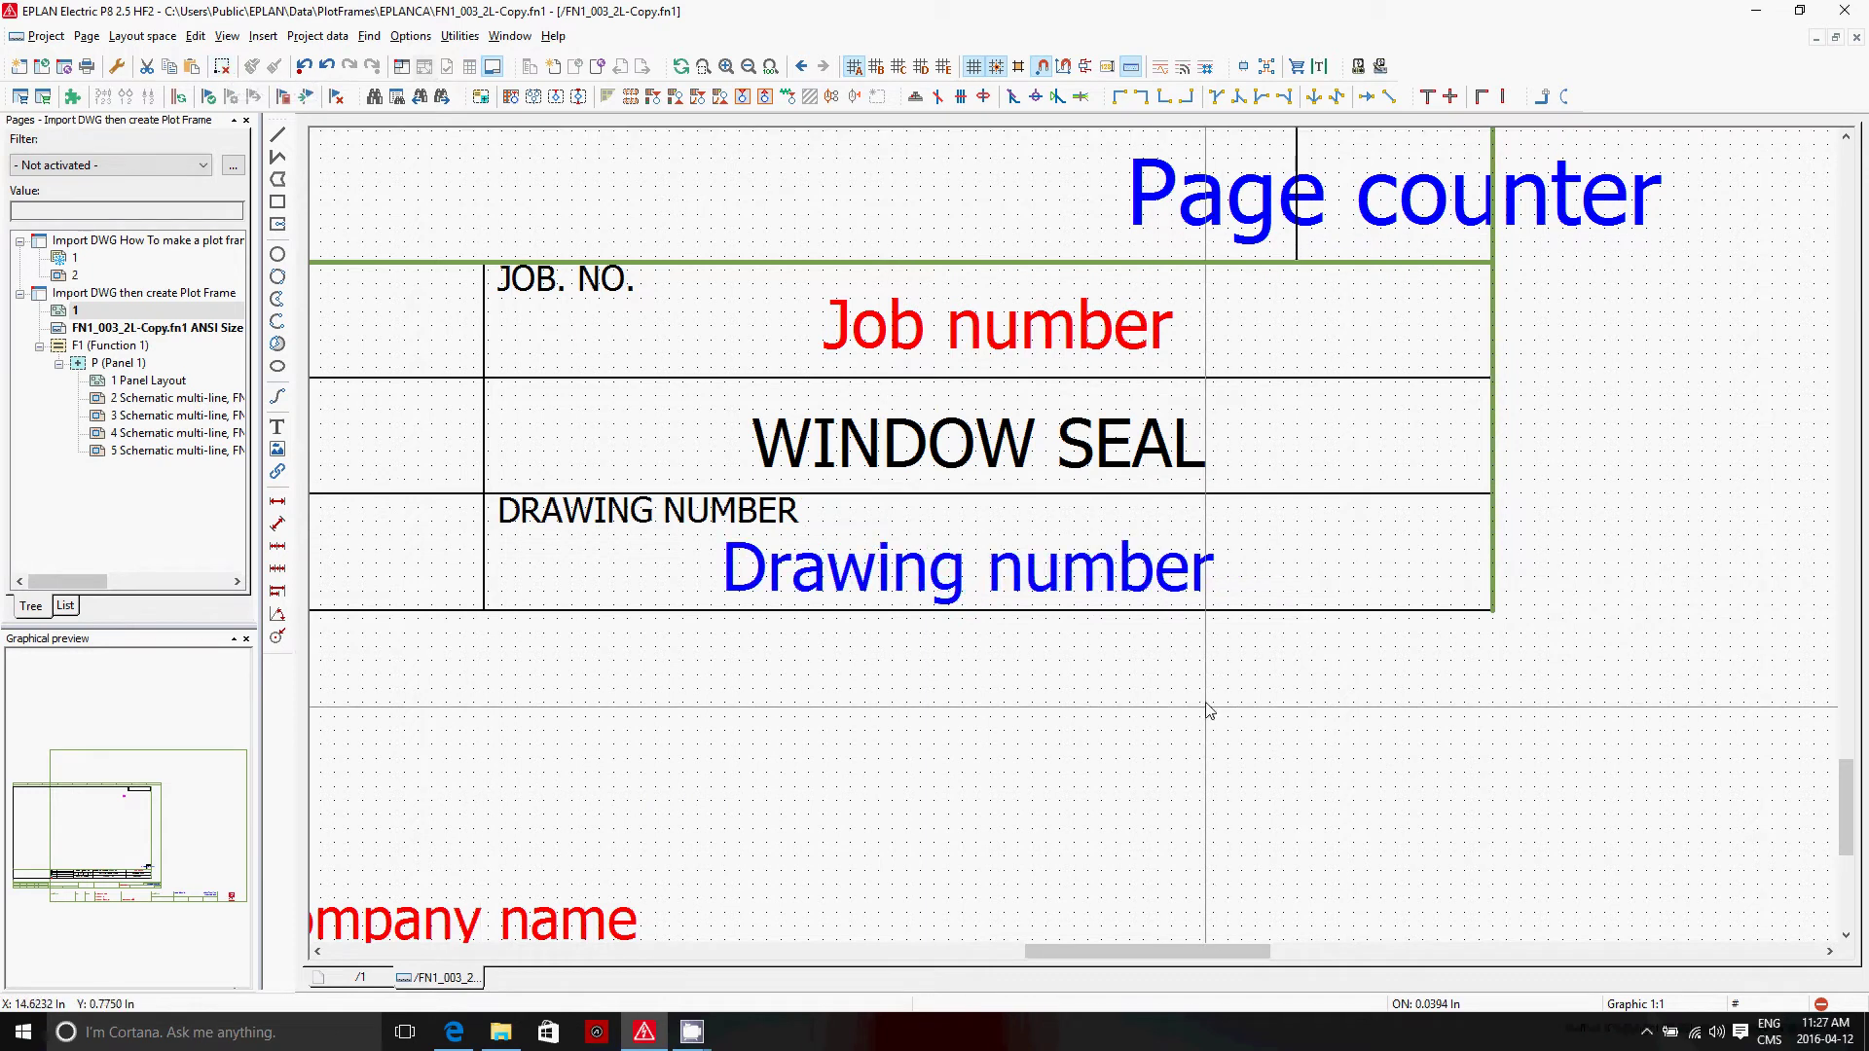
Inspect the WINDOW SEAL text, then shift the Company name text further right.
{"action": "scroll", "coordinate": [1207, 691], "scroll_direction": "down", "scroll_amount": 4}
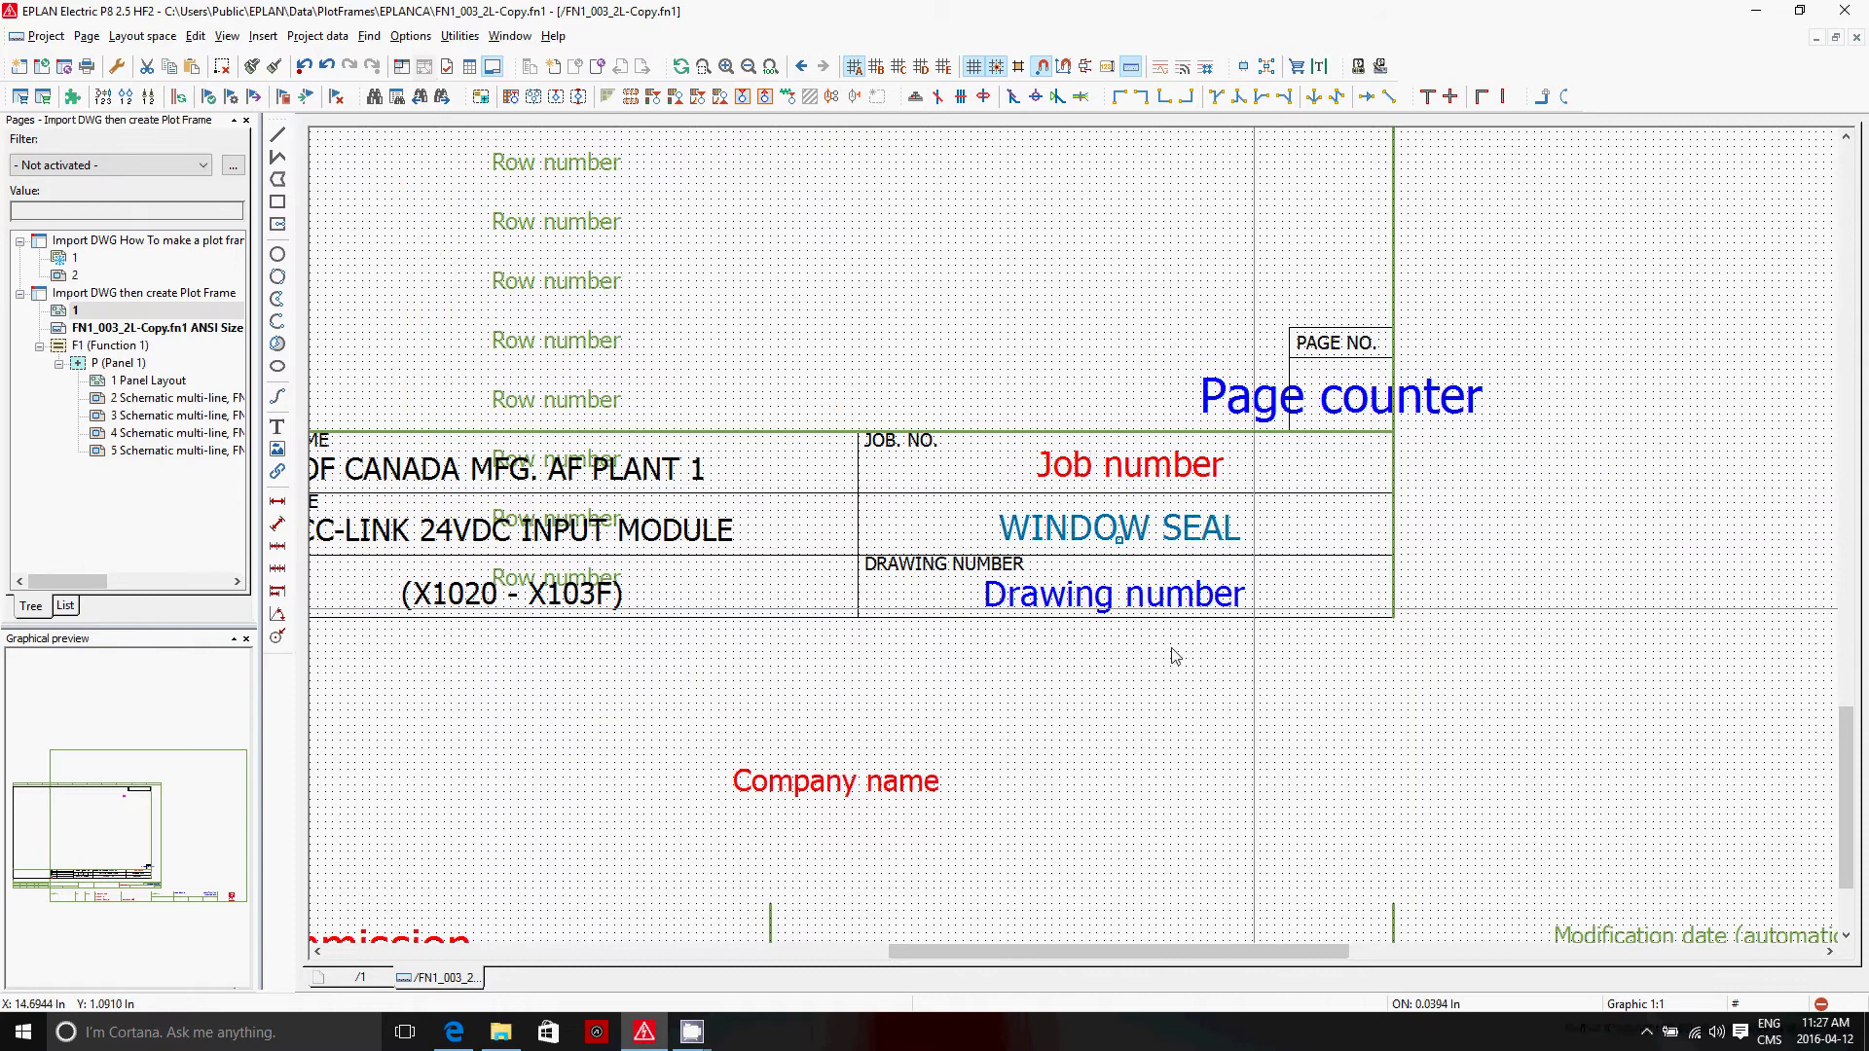
{"action": "scroll", "coordinate": [910, 760], "scroll_direction": "down", "scroll_amount": 1}
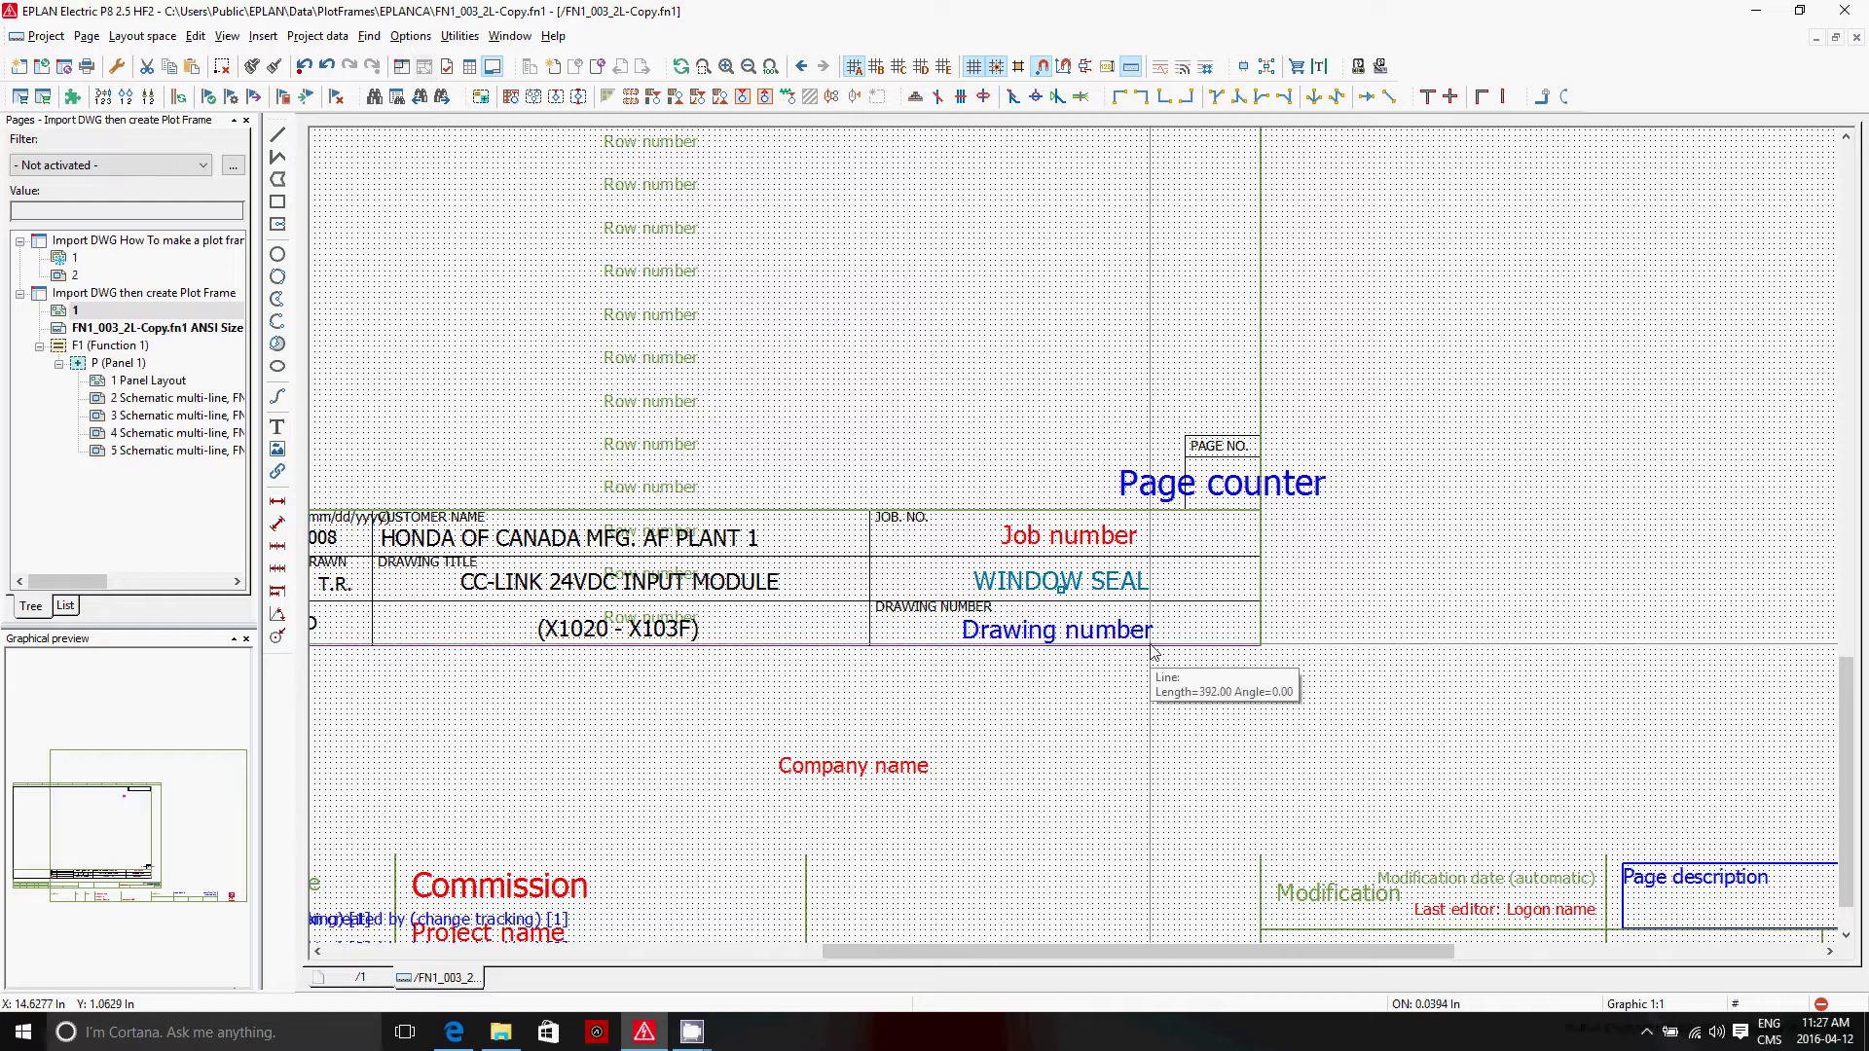
{"action": "double_click", "coordinate": [1112, 582]}
{"action": "left_click", "coordinate": [1181, 769]}
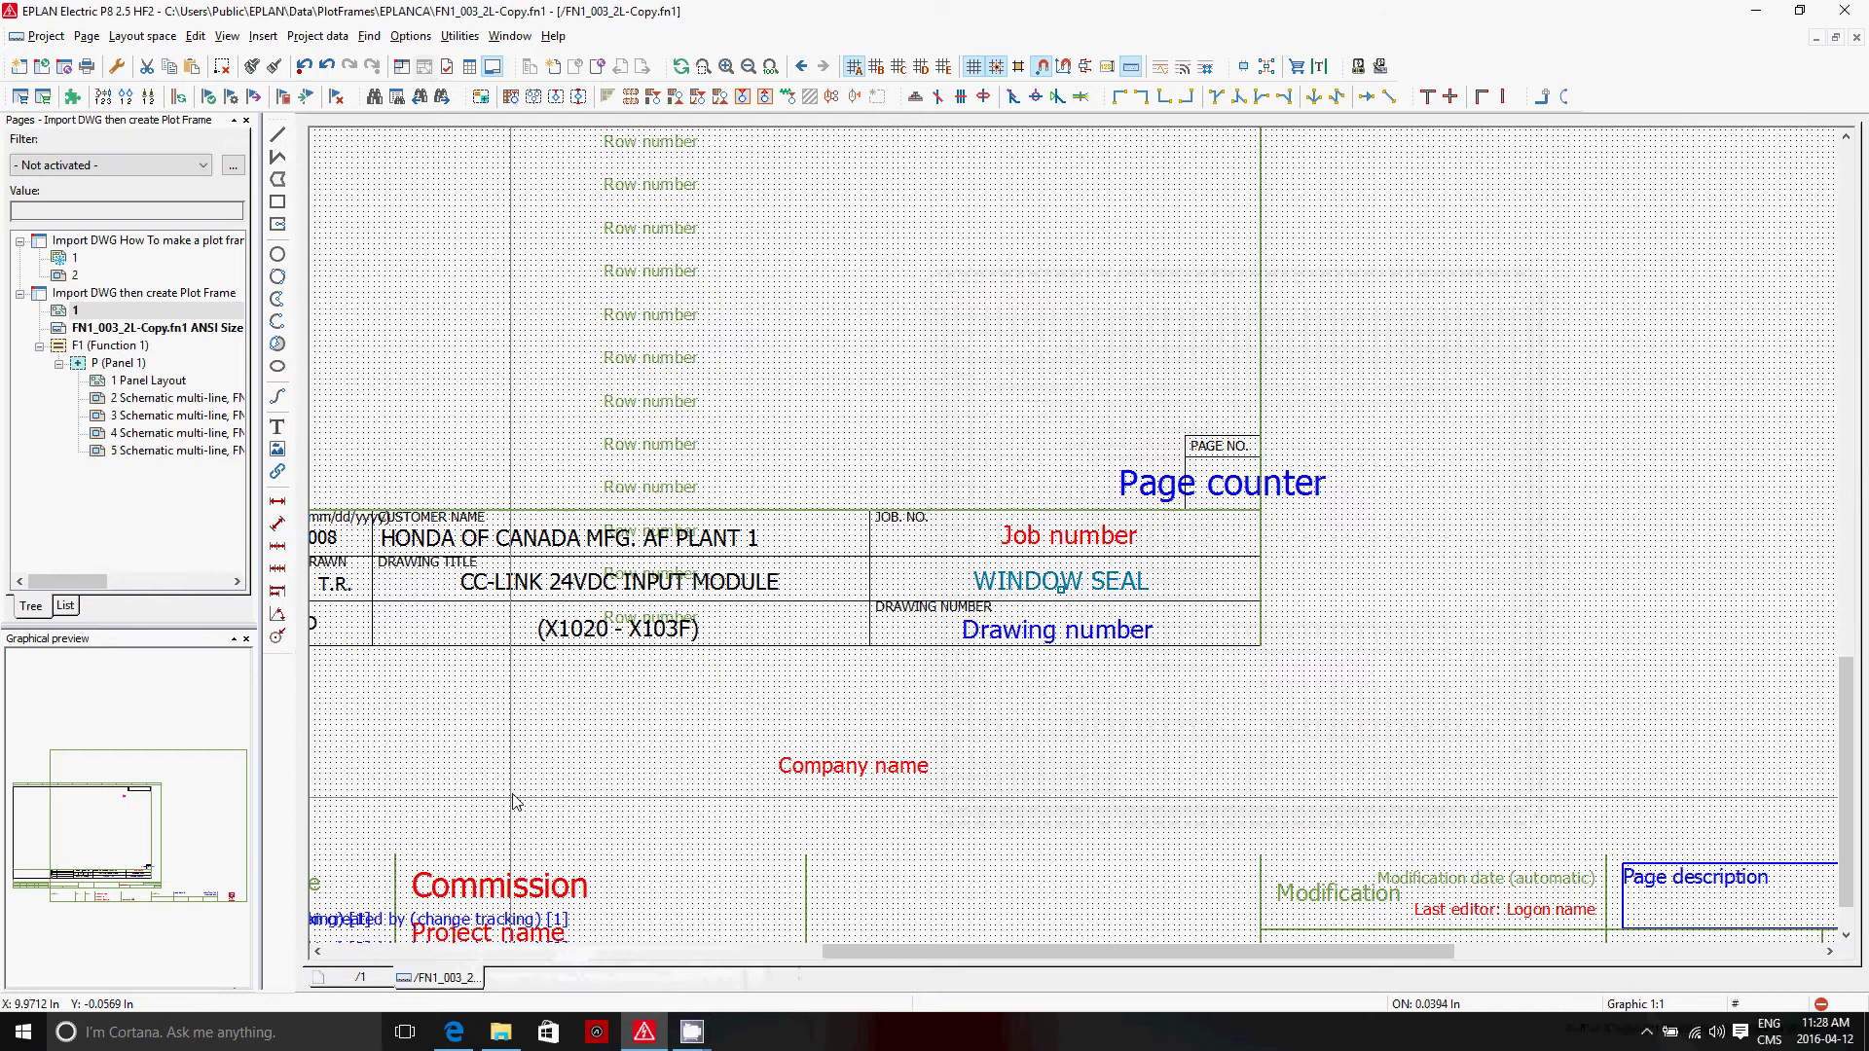
{"action": "middle_click_drag", "start_coordinate": [516, 801], "coordinate": [643, 679]}
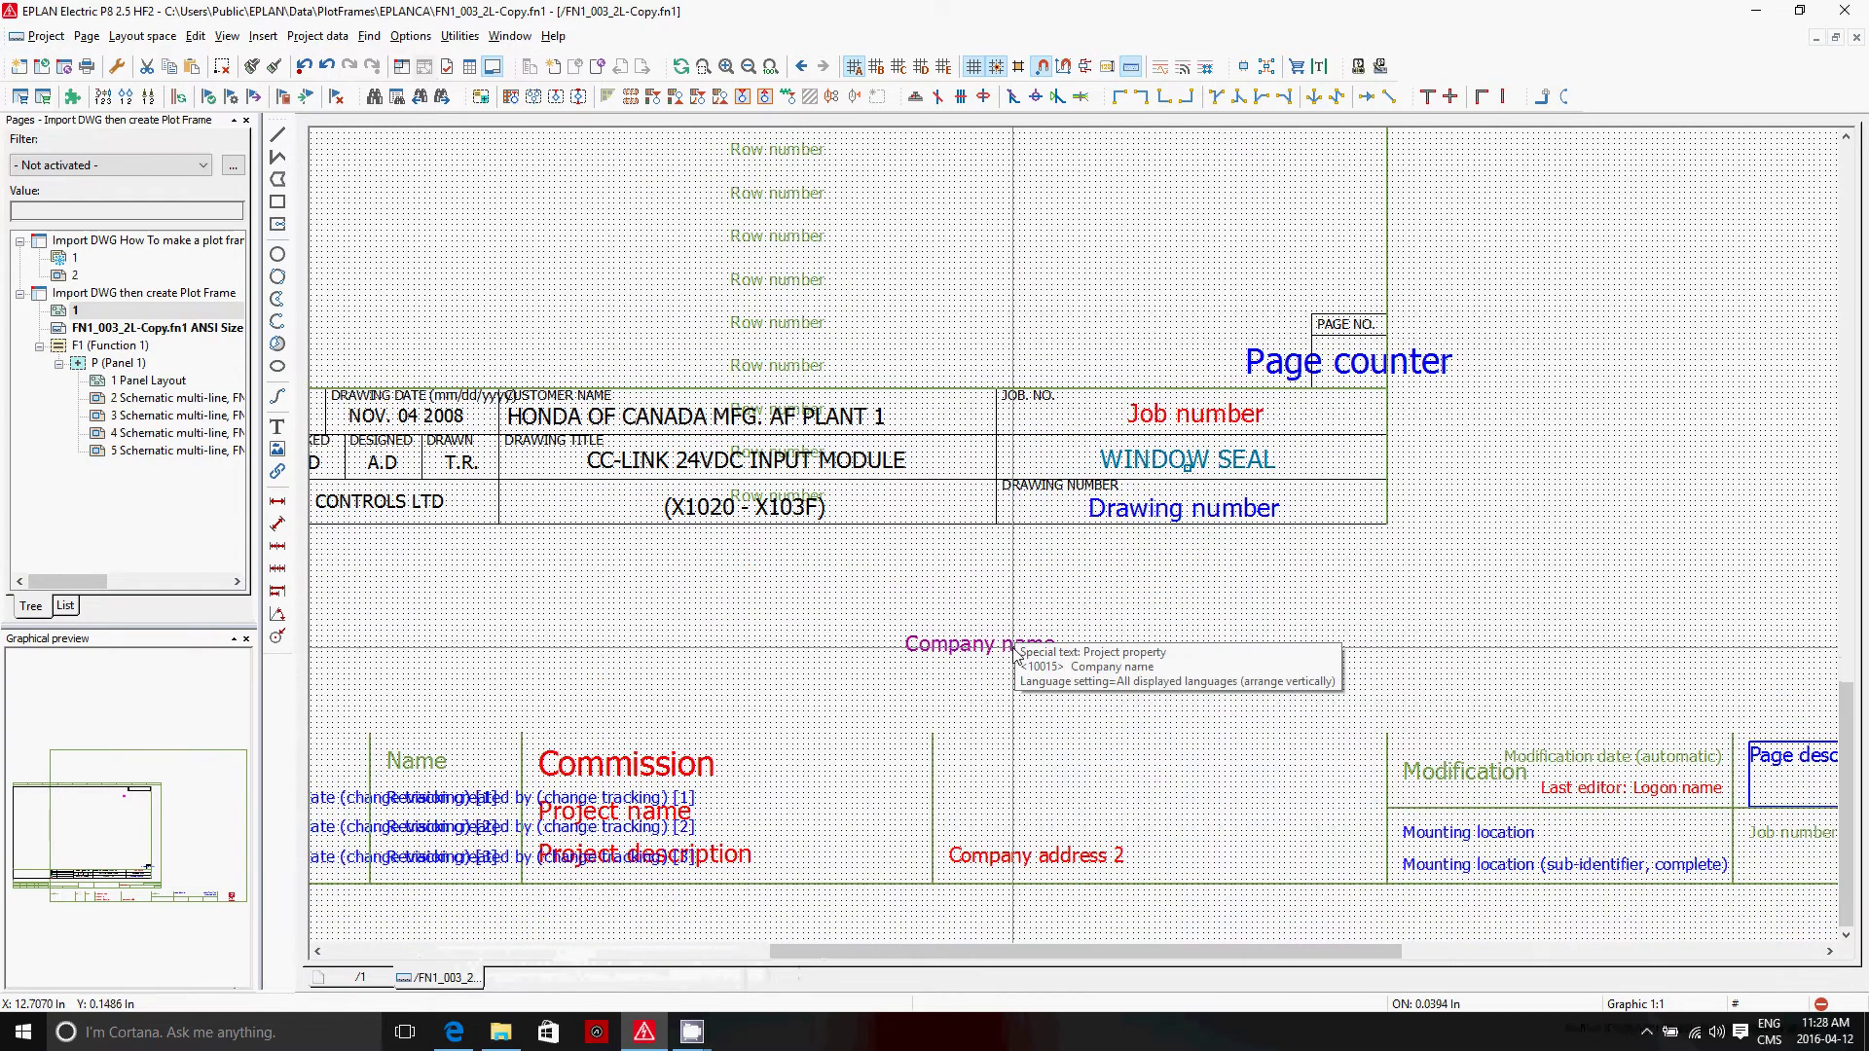
{"action": "left_click_drag", "start_coordinate": [1010, 647], "coordinate": [1210, 652], "text": "ctrl"}
Set the Company name text to Basis center alignment and browse its selectable properties.
{"action": "double_click", "coordinate": [1210, 646]}
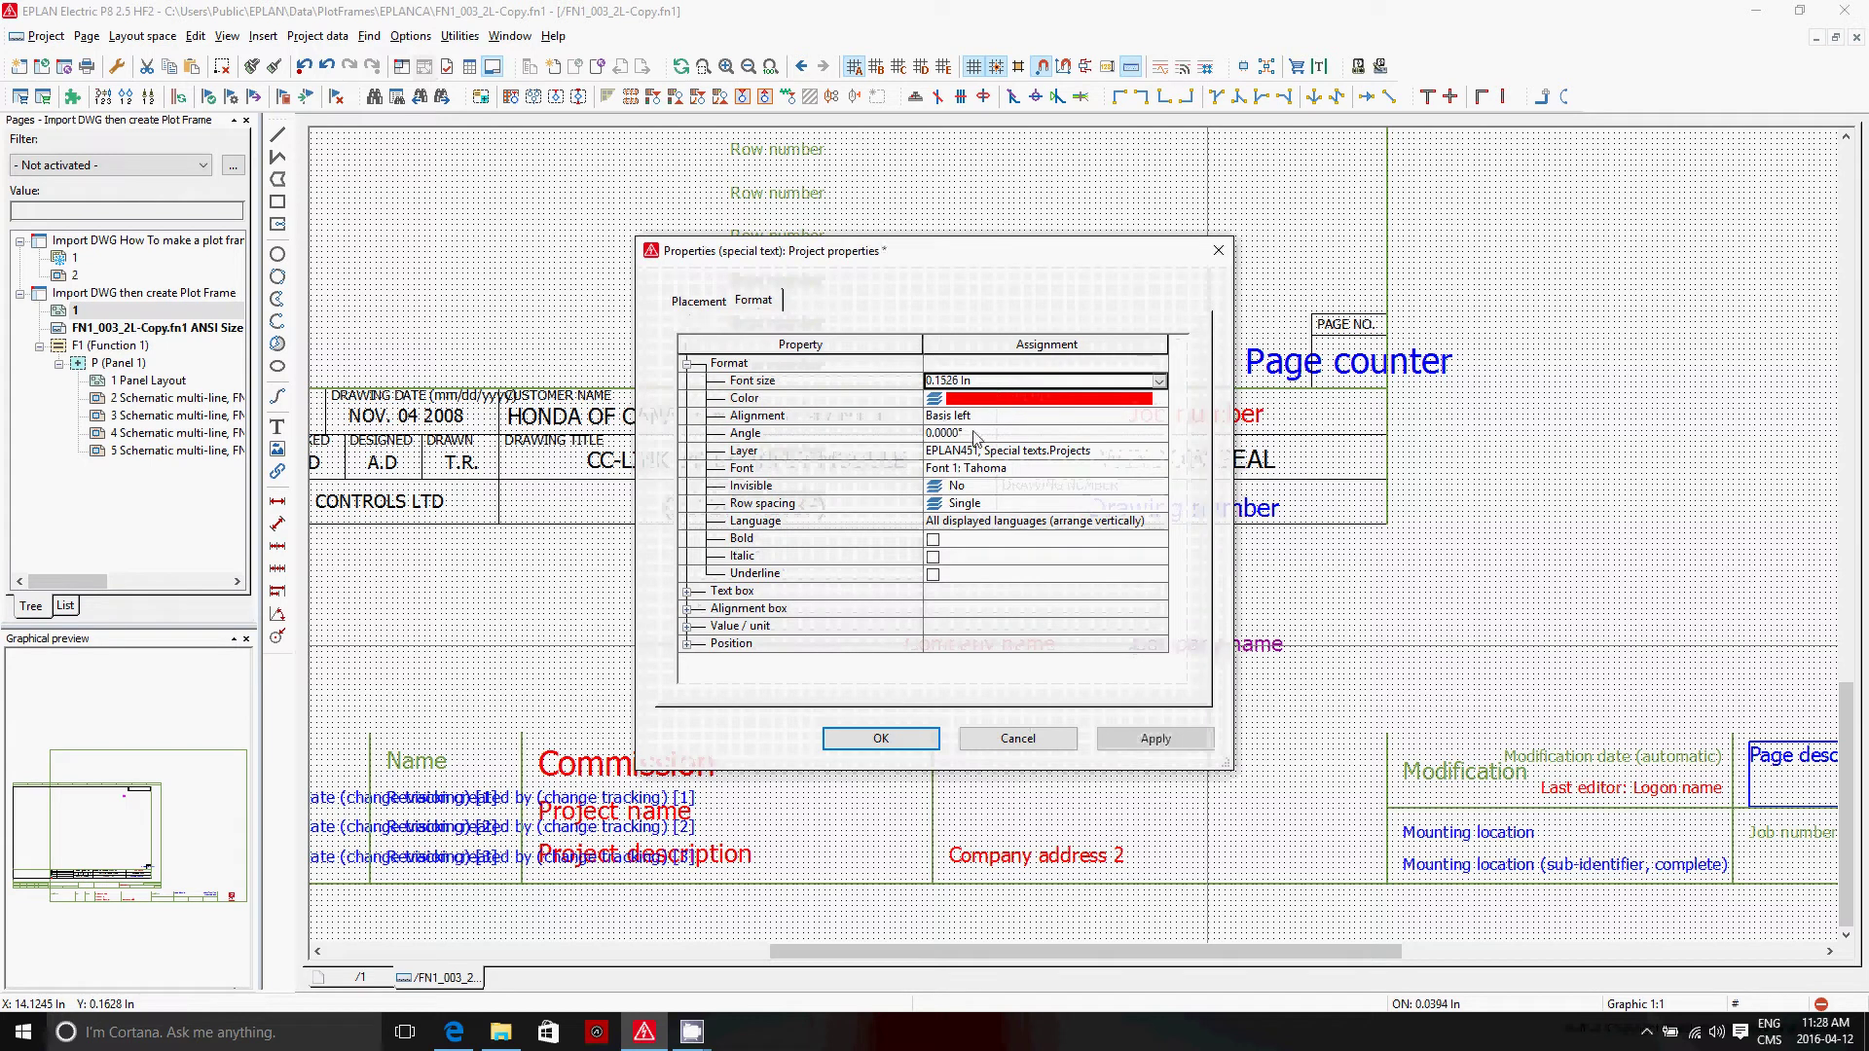
{"action": "left_click", "coordinate": [1155, 418]}
{"action": "left_click", "coordinate": [983, 471]}
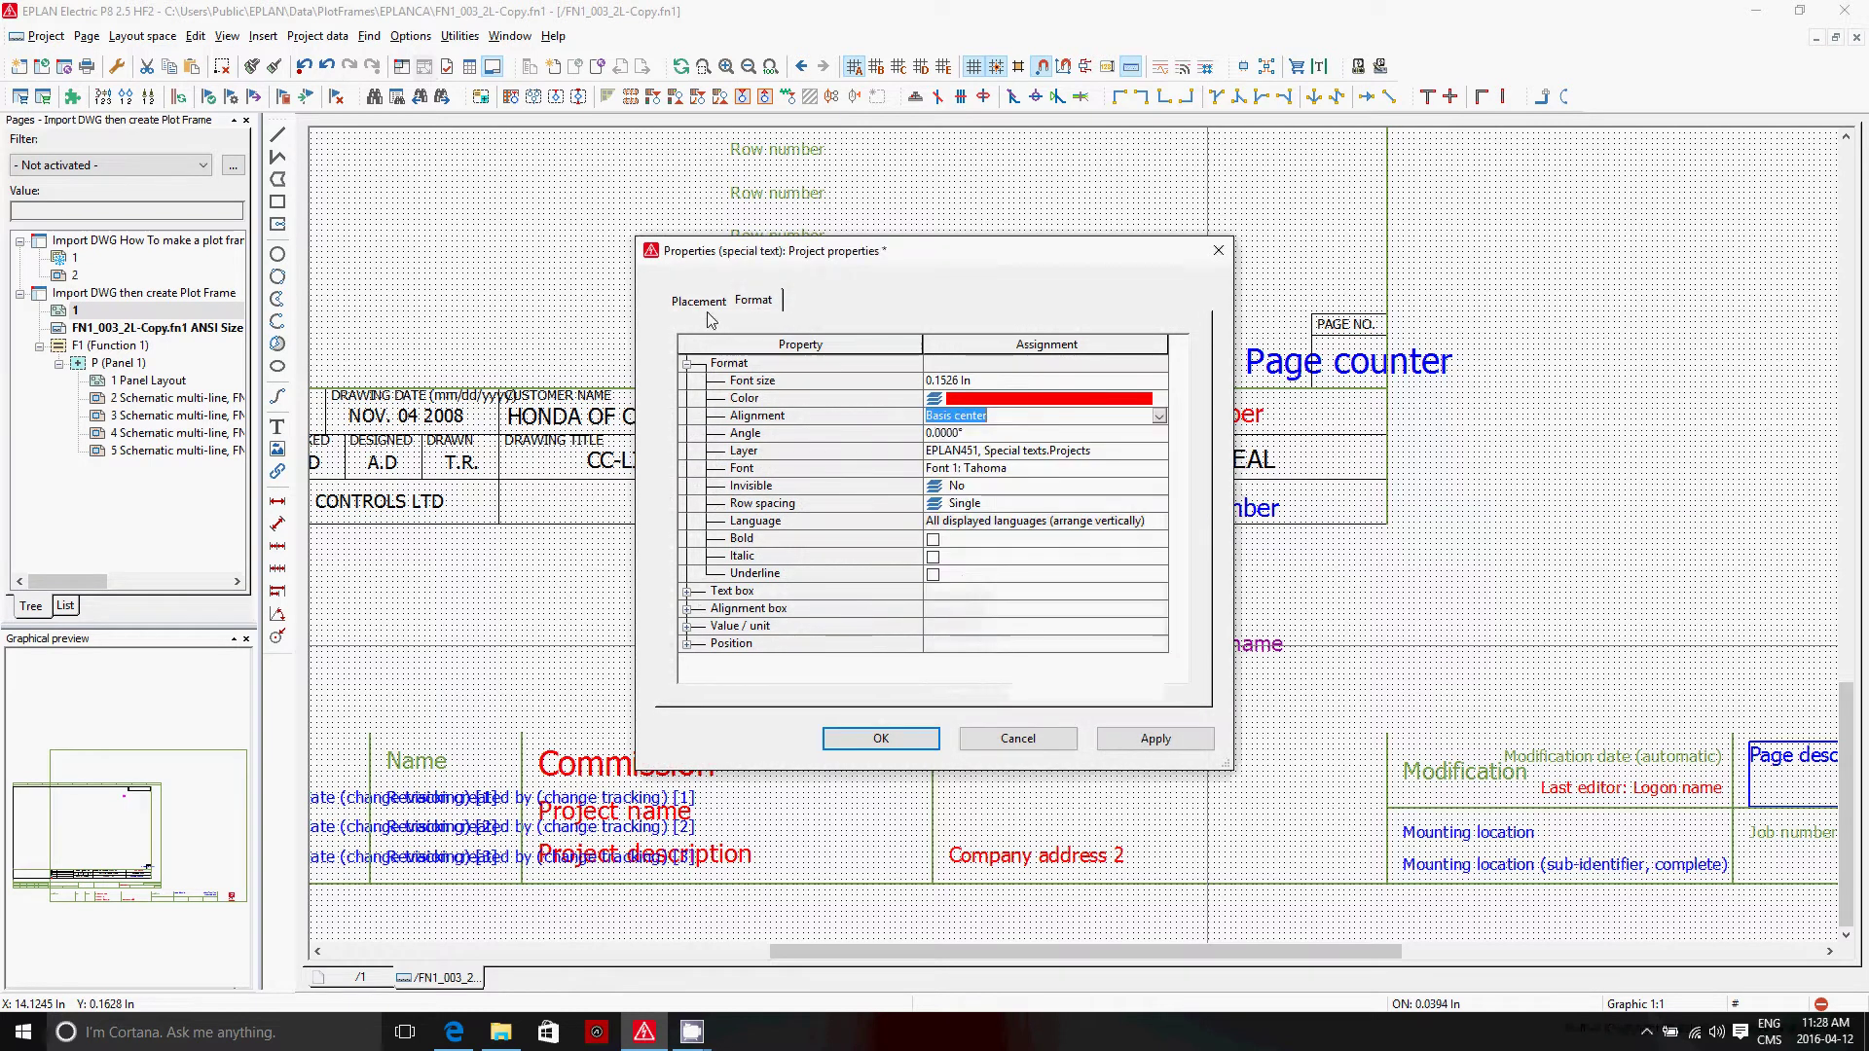
{"action": "key", "text": "ctrl+Tab"}
{"action": "left_click", "coordinate": [1177, 367]}
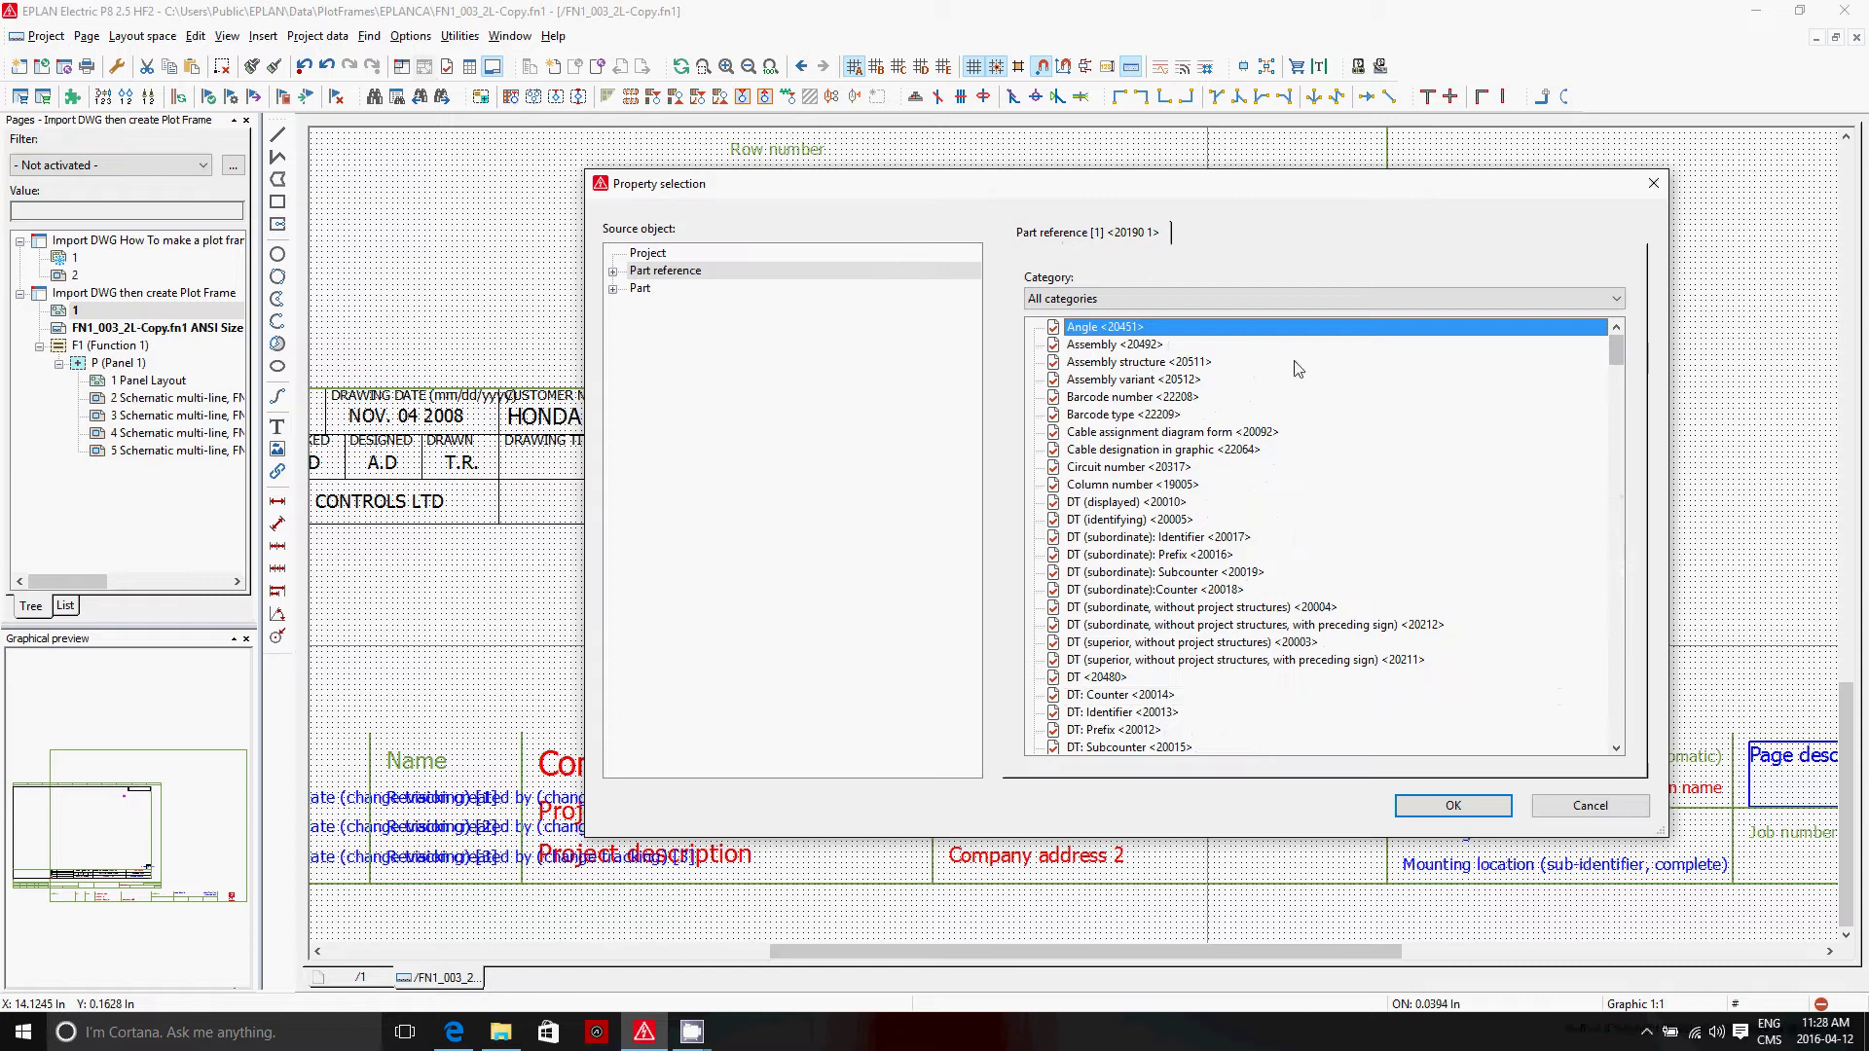
Choose Project description <10011> as the special text's property and accept it for placement.
{"action": "left_click_drag", "start_coordinate": [1618, 355], "coordinate": [1616, 585]}
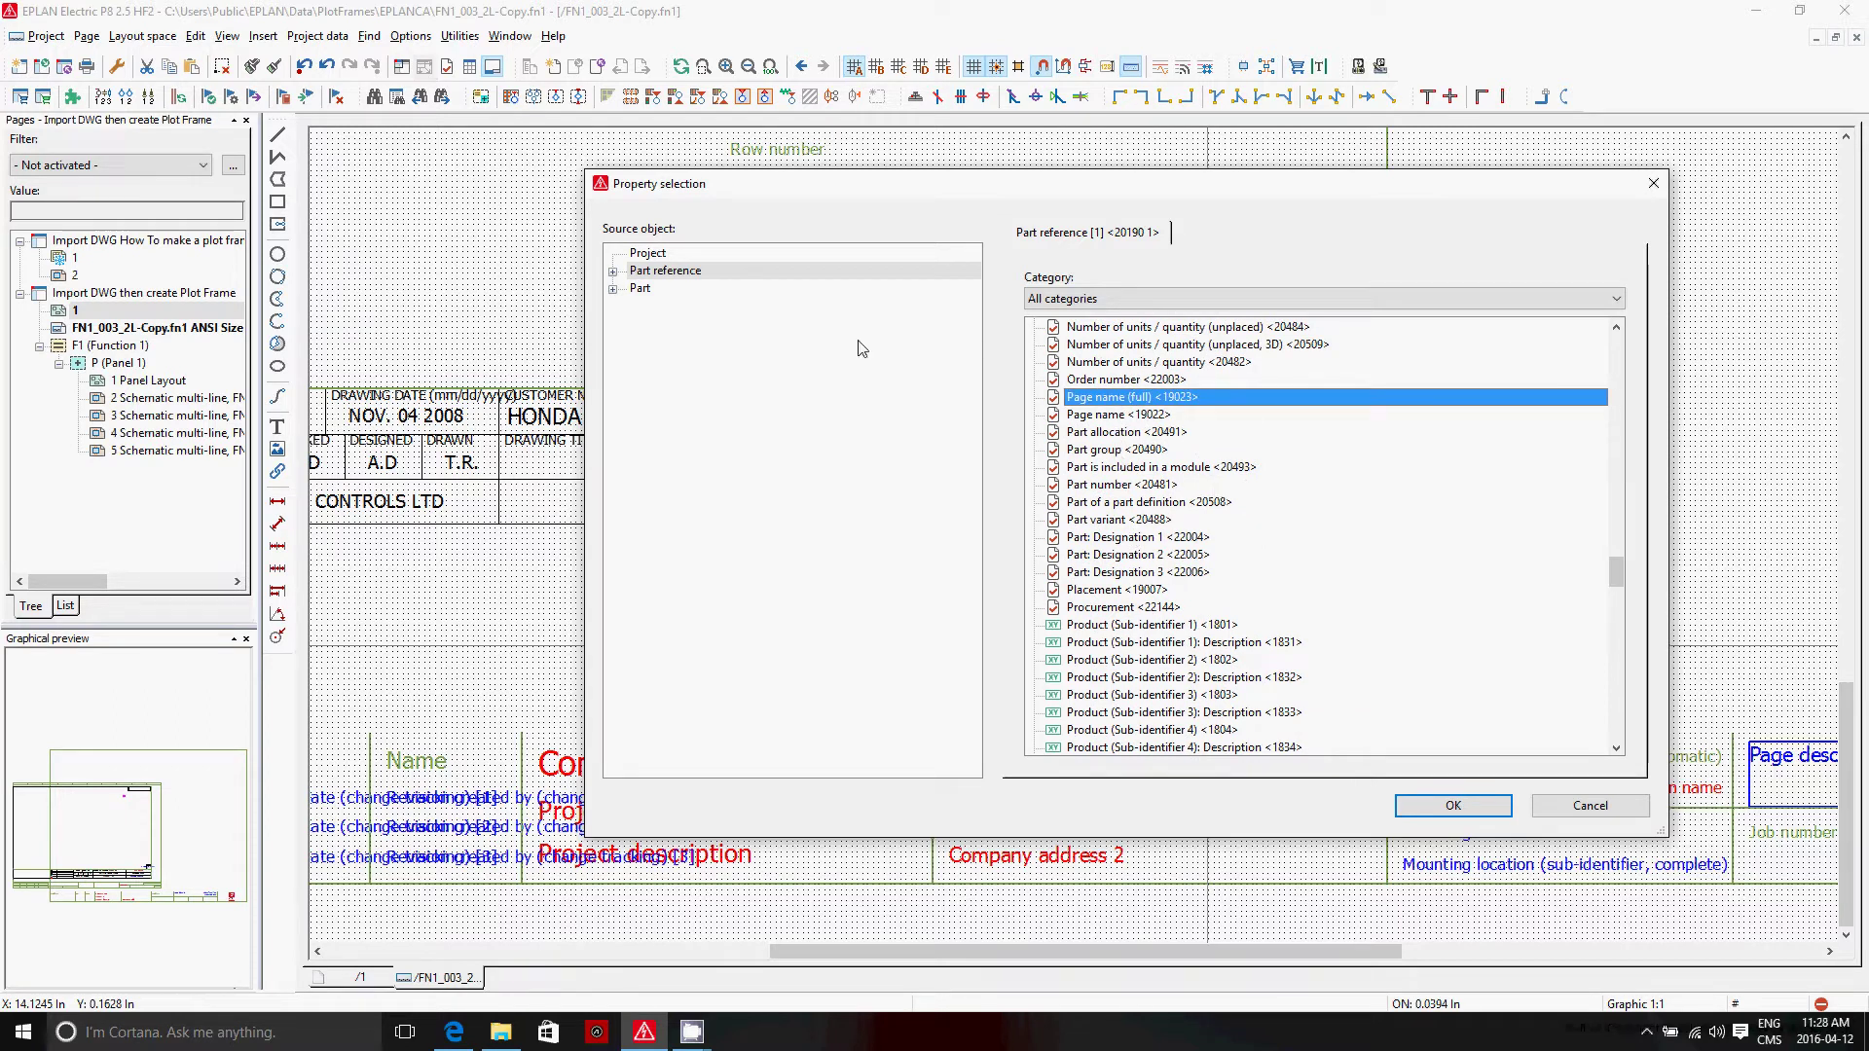
{"action": "left_click", "coordinate": [662, 255]}
{"action": "left_click", "coordinate": [1232, 662]}
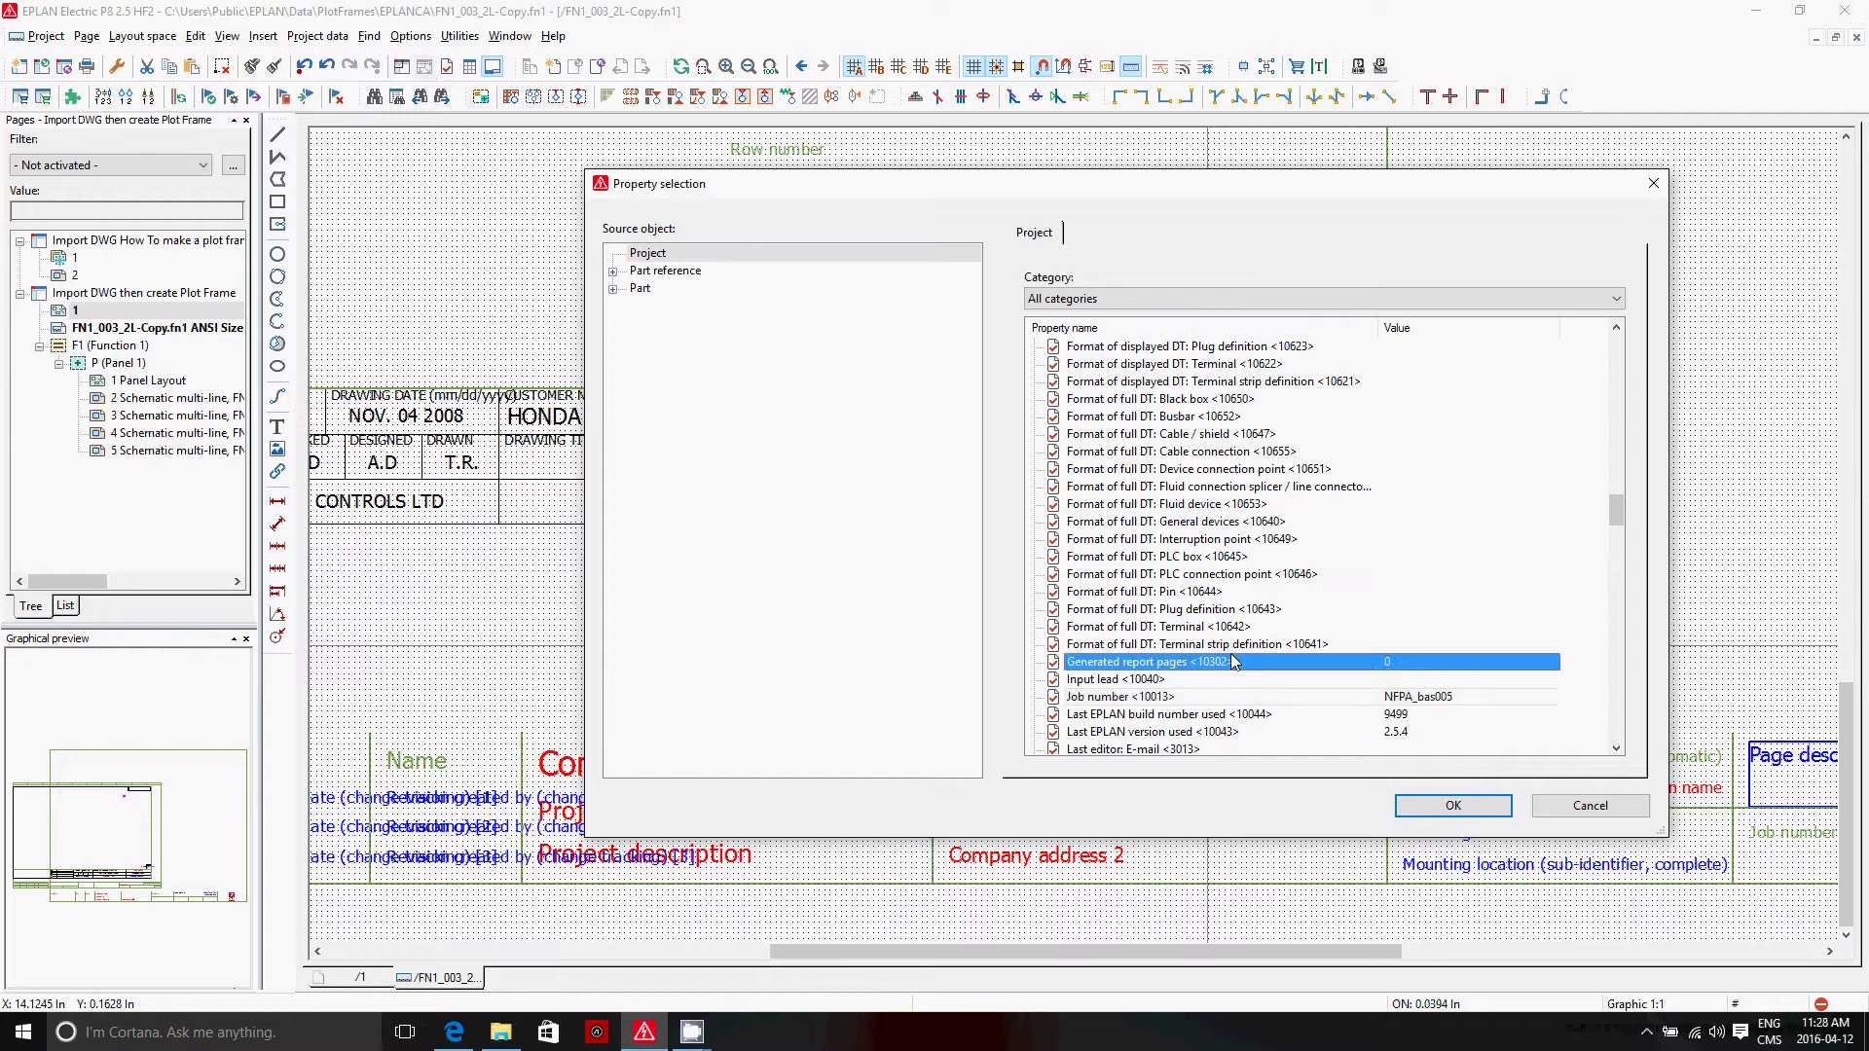
{"action": "key", "text": "Down"}
{"action": "key", "text": "Down"}
{"action": "key", "text": "Down"}
{"action": "key", "text": "Down"}
{"action": "key", "text": "Down"}
{"action": "key", "text": "Down"}
{"action": "key", "text": "Down"}
{"action": "key", "text": "Down"}
{"action": "key", "text": "Down"}
{"action": "key", "text": "Down"}
{"action": "key", "text": "Down"}
{"action": "key", "text": "Down"}
{"action": "key", "text": "Down"}
{"action": "key", "text": "Down"}
{"action": "key", "text": "Down"}
{"action": "key", "text": "Down"}
{"action": "key", "text": "Down"}
{"action": "key", "text": "Down"}
{"action": "key", "text": "Down"}
{"action": "key", "text": "Down"}
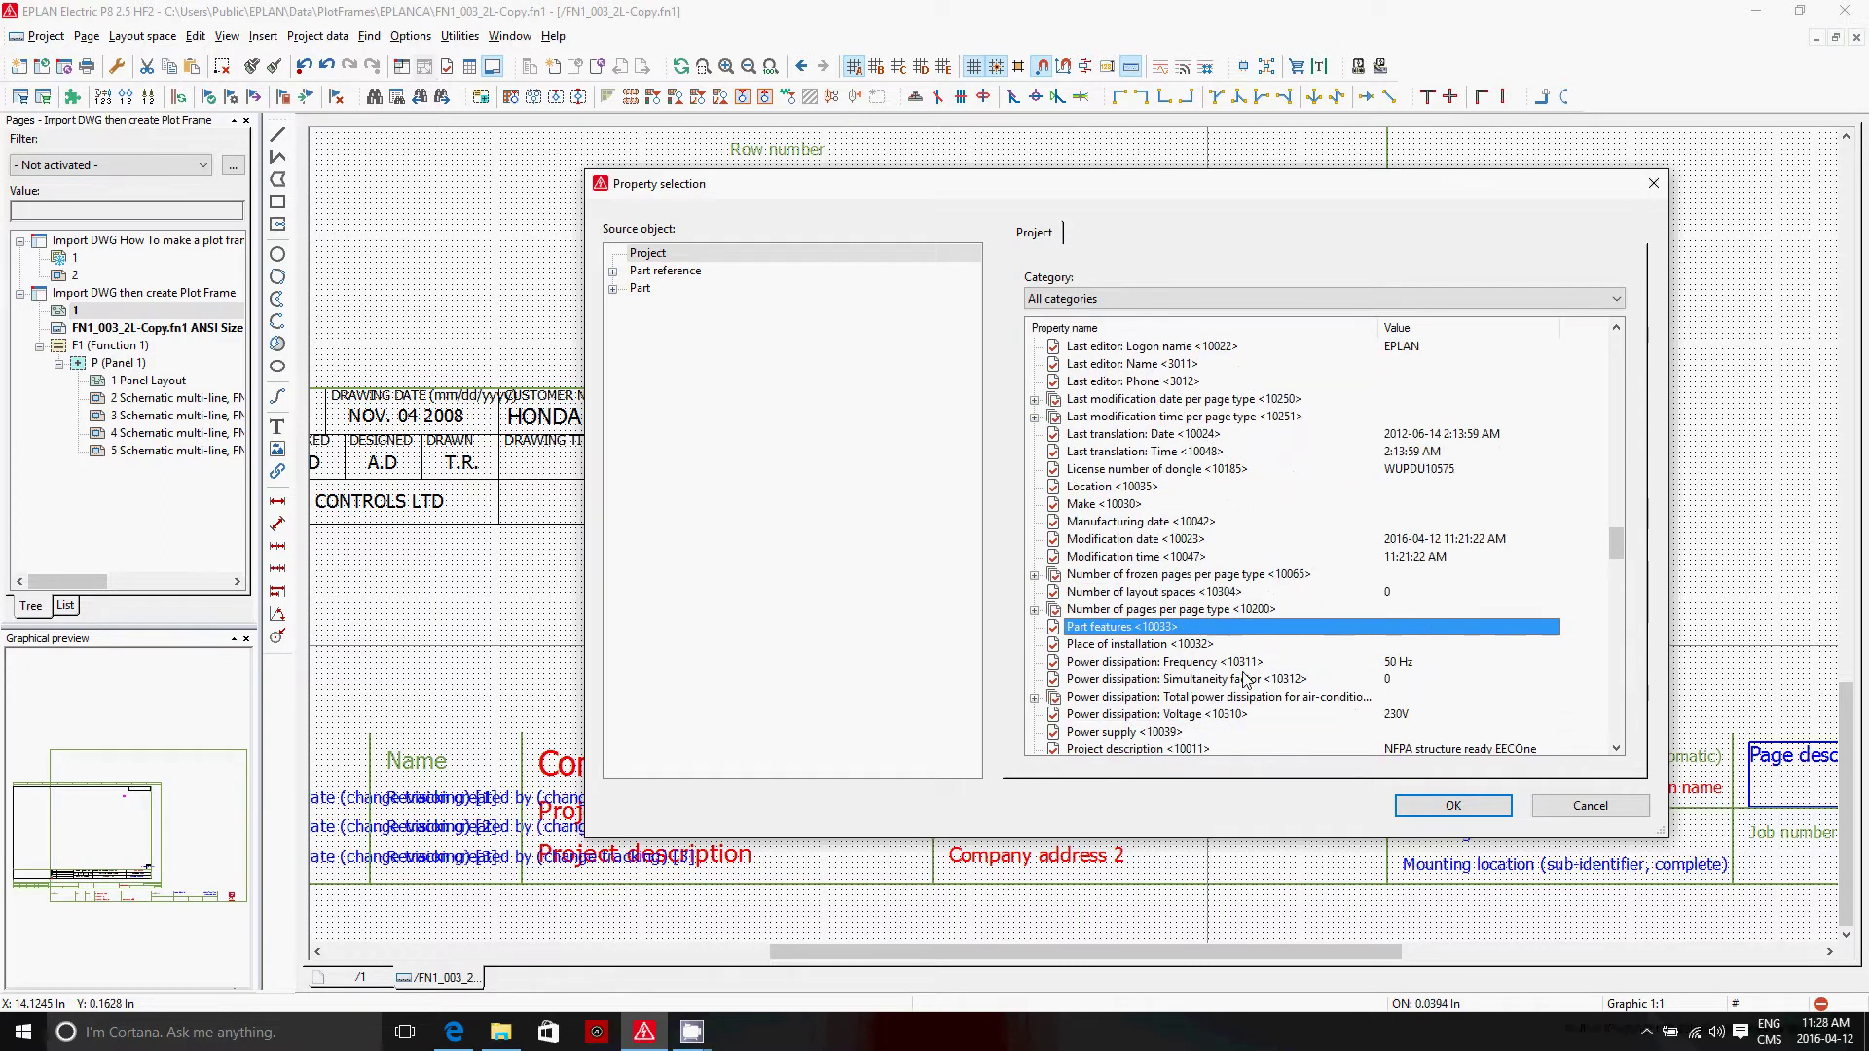
{"action": "scroll", "coordinate": [1156, 715], "scroll_direction": "down", "scroll_amount": 3}
{"action": "left_click", "coordinate": [1153, 715]}
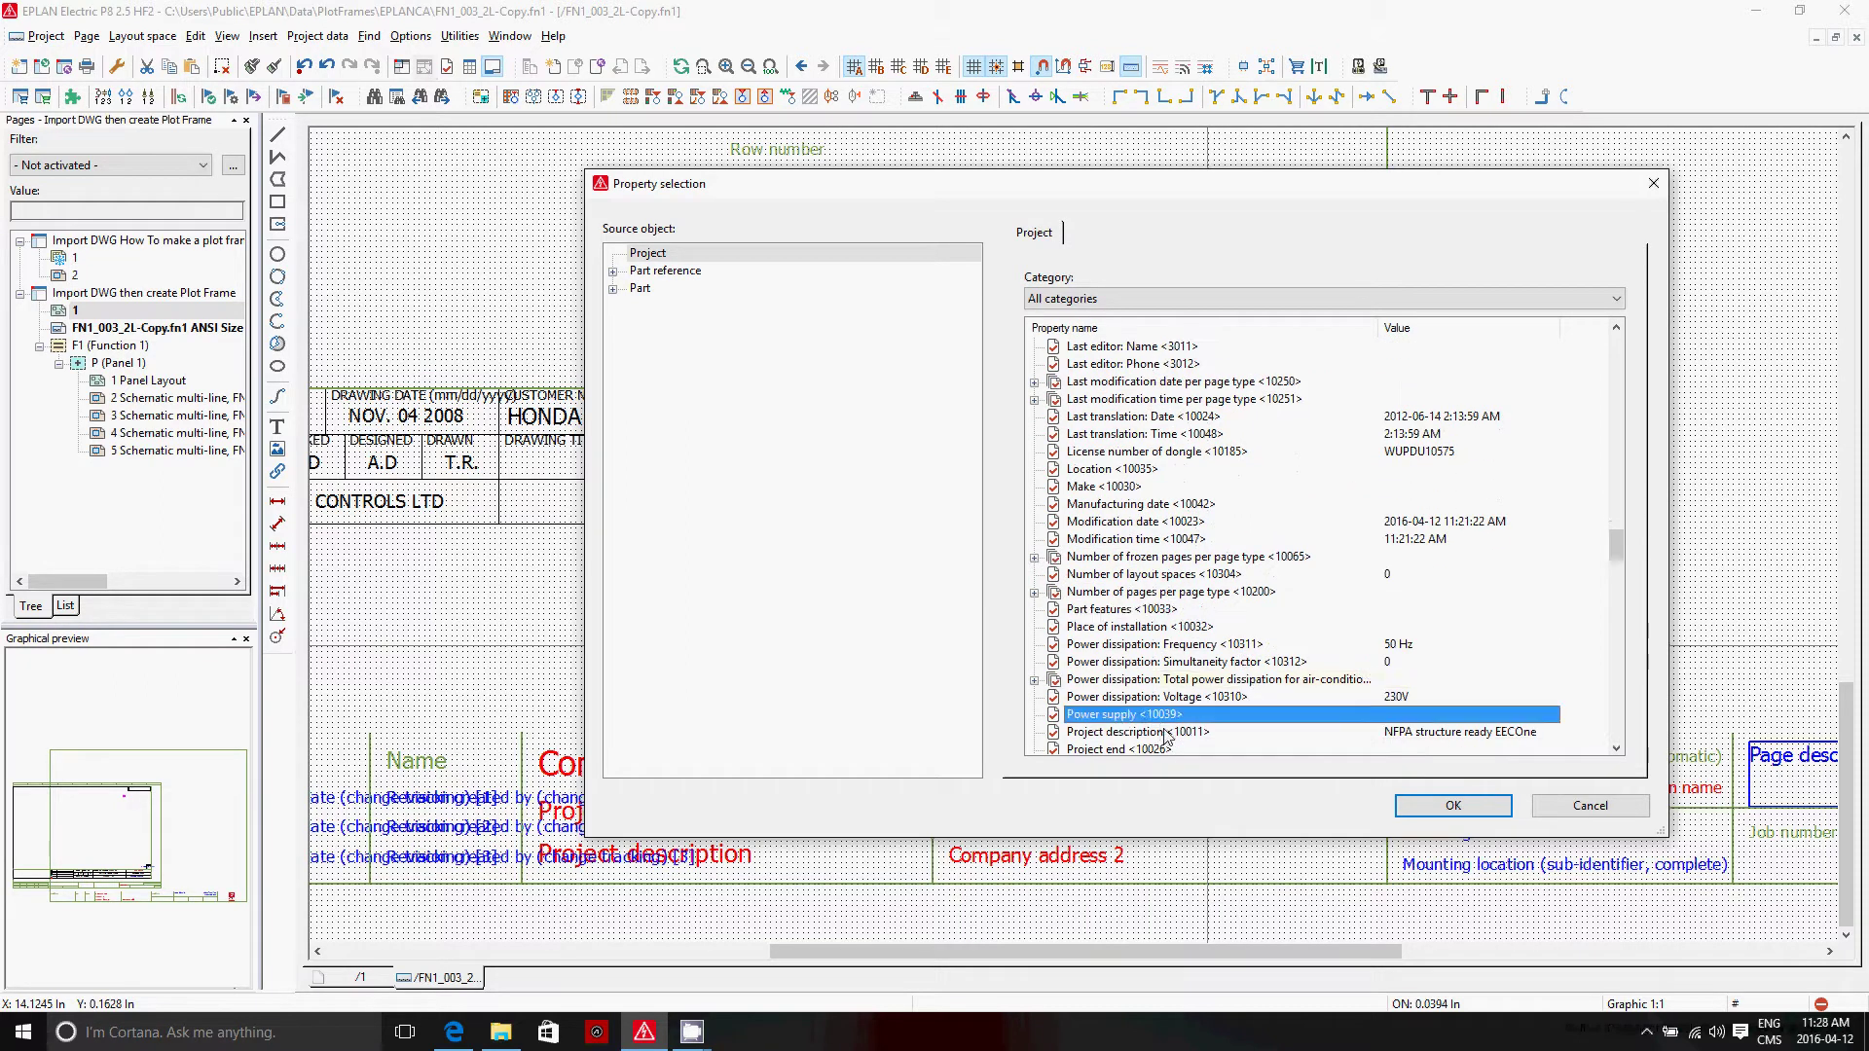
{"action": "key", "text": "Down"}
{"action": "left_click", "coordinate": [1454, 808]}
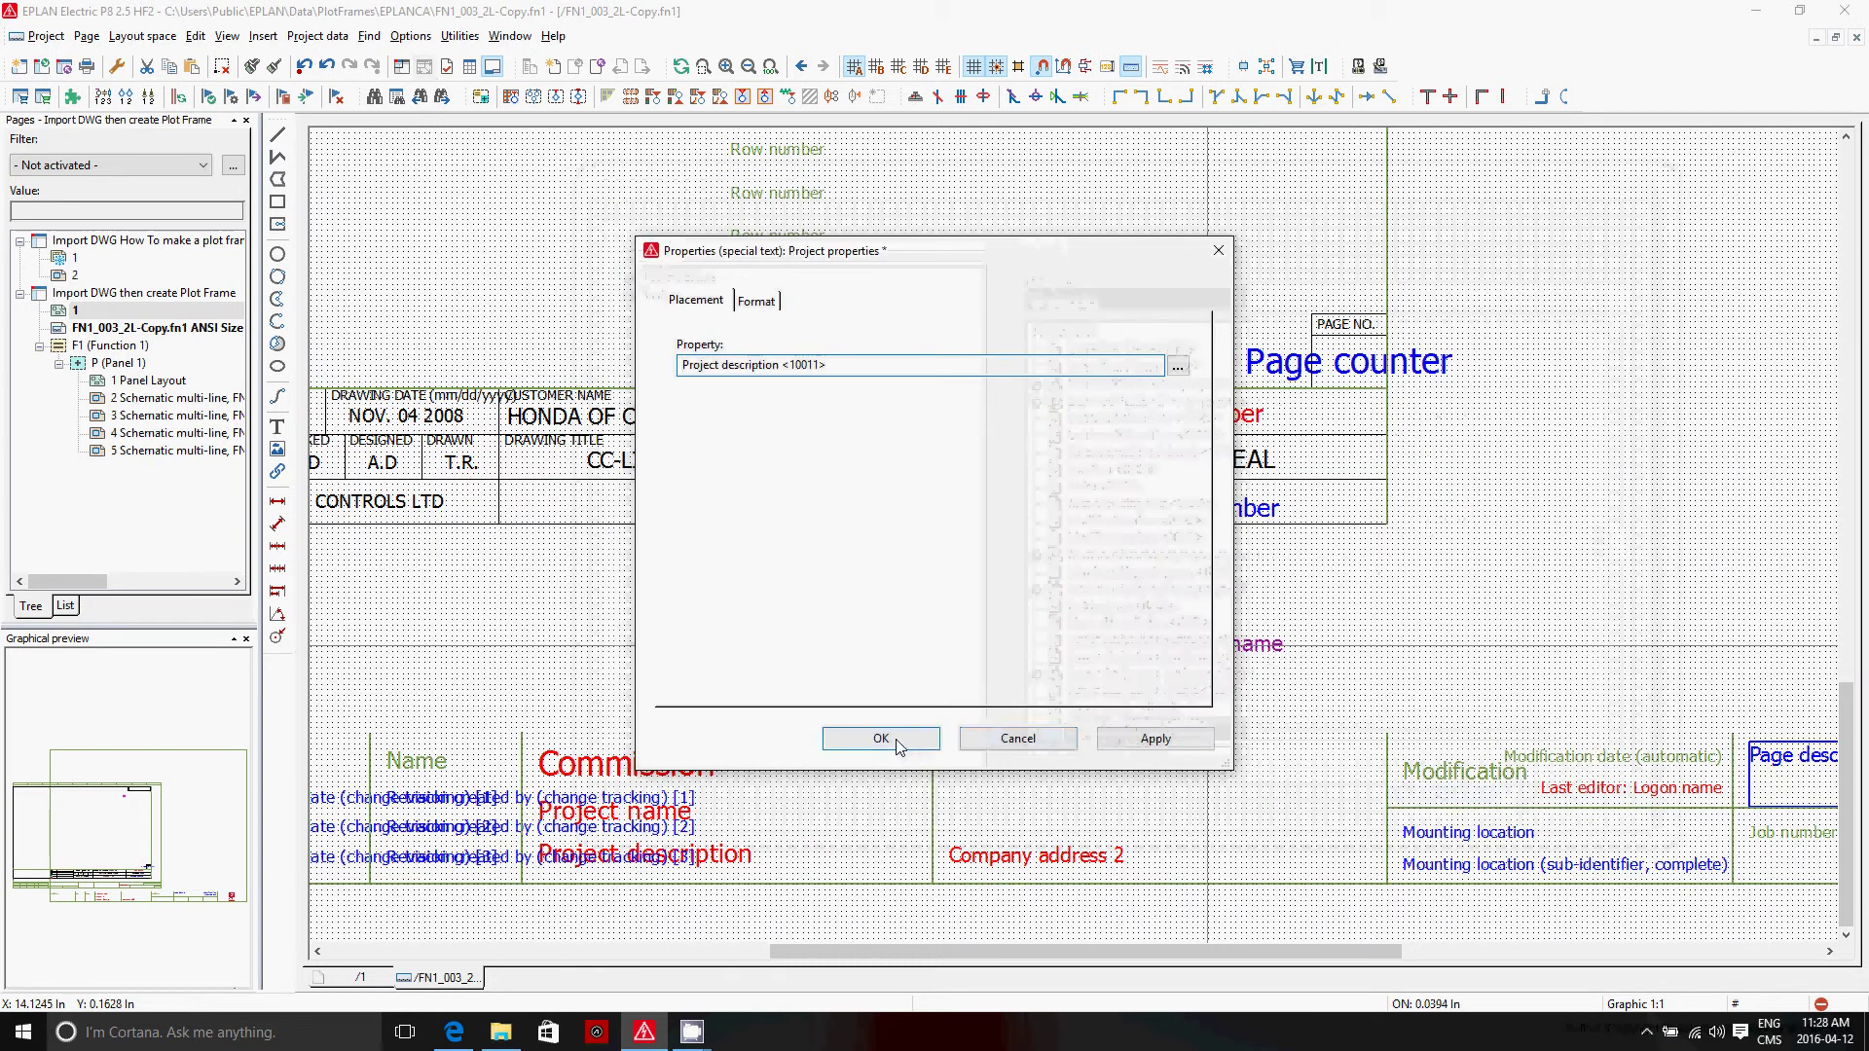
{"action": "left_click", "coordinate": [895, 740]}
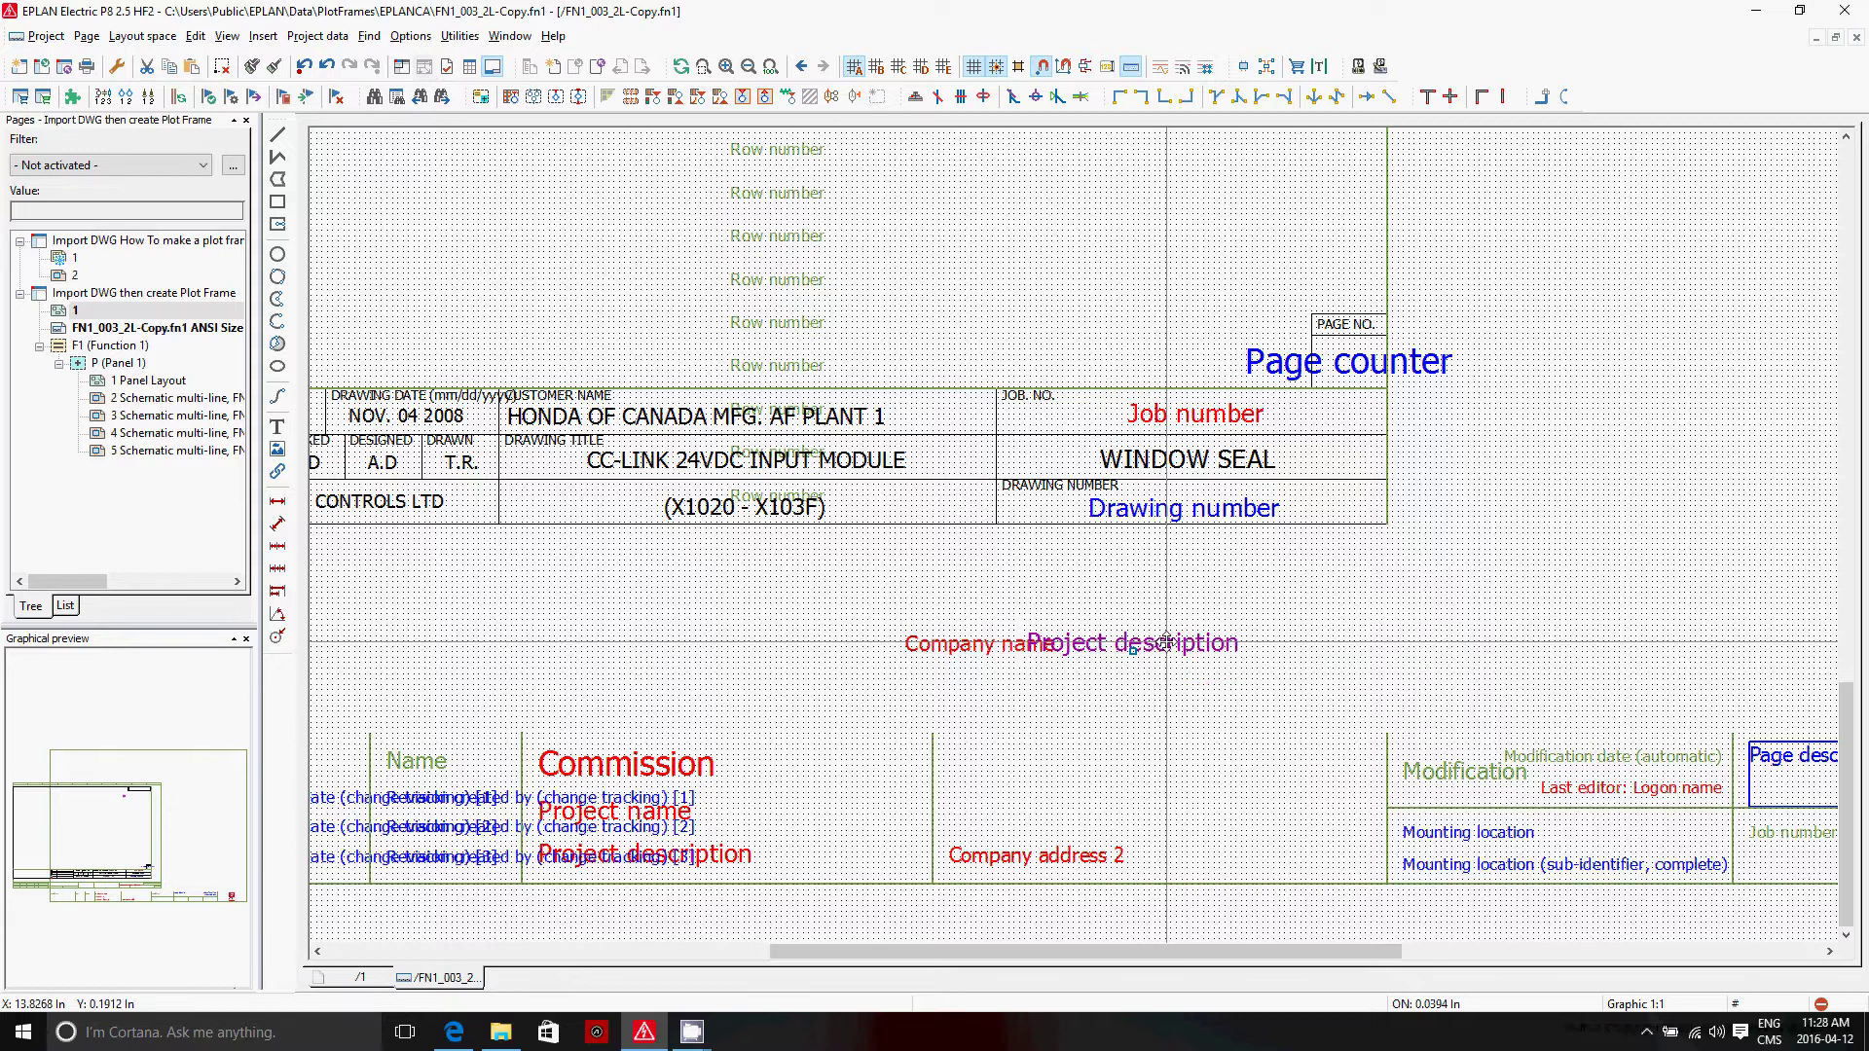
Place the Project description text and move it onto the WINDOW SEAL field.
{"action": "left_click", "coordinate": [1207, 512]}
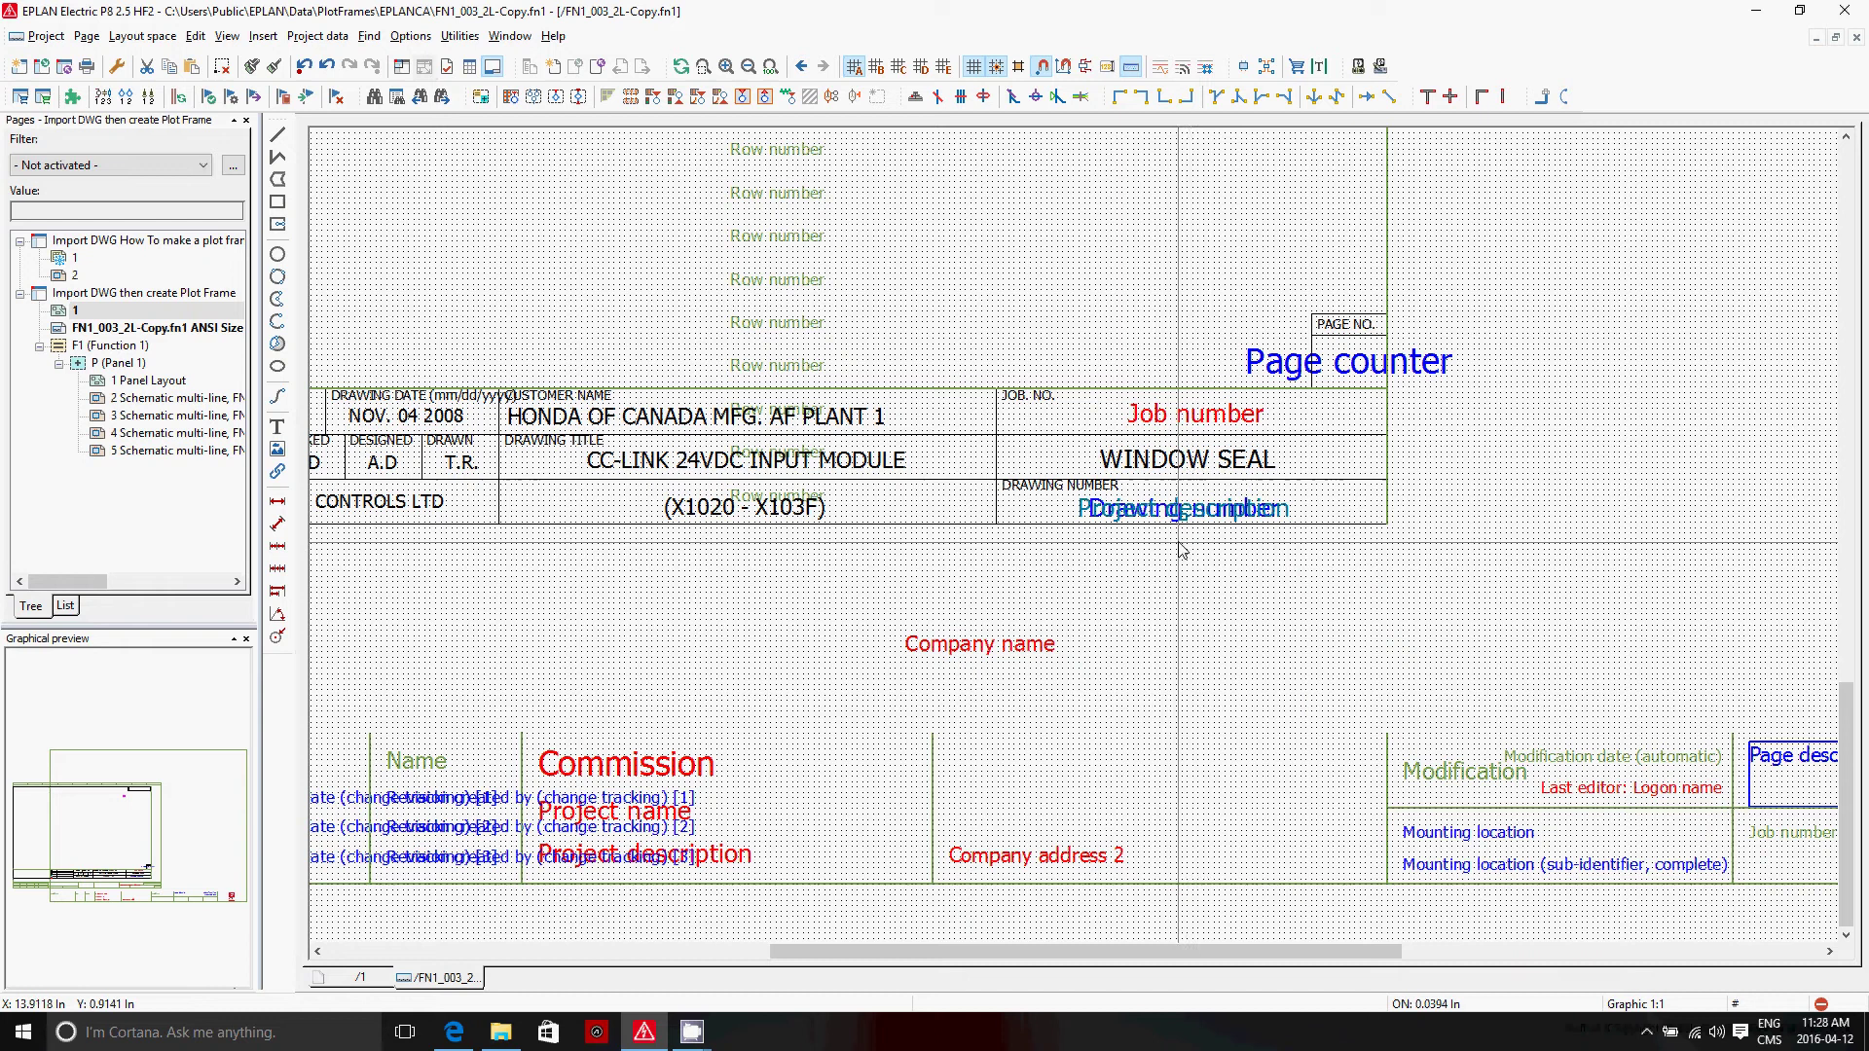
{"action": "left_click_drag", "start_coordinate": [1188, 514], "coordinate": [1187, 469]}
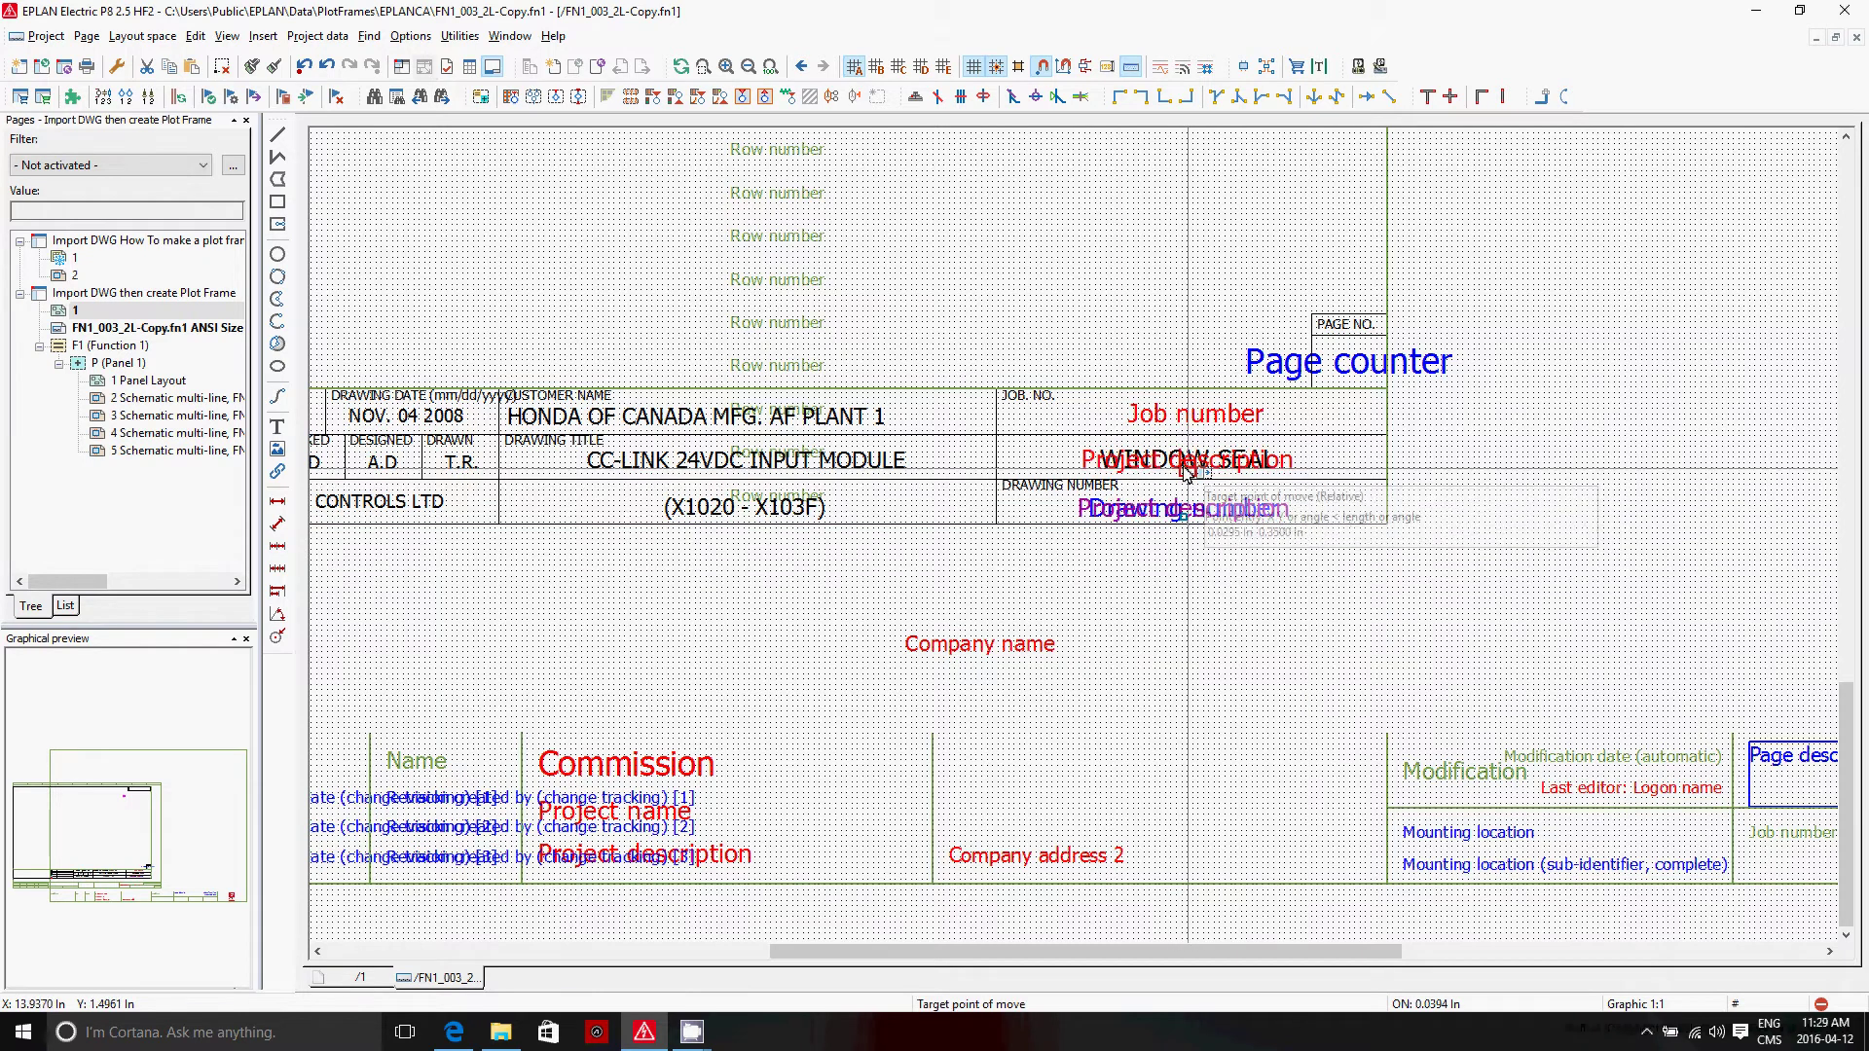
{"action": "left_click", "coordinate": [1187, 469]}
Select the old WINDOW SEAL text and delete it.
{"action": "scroll", "coordinate": [1246, 448], "scroll_direction": "up", "scroll_amount": 2}
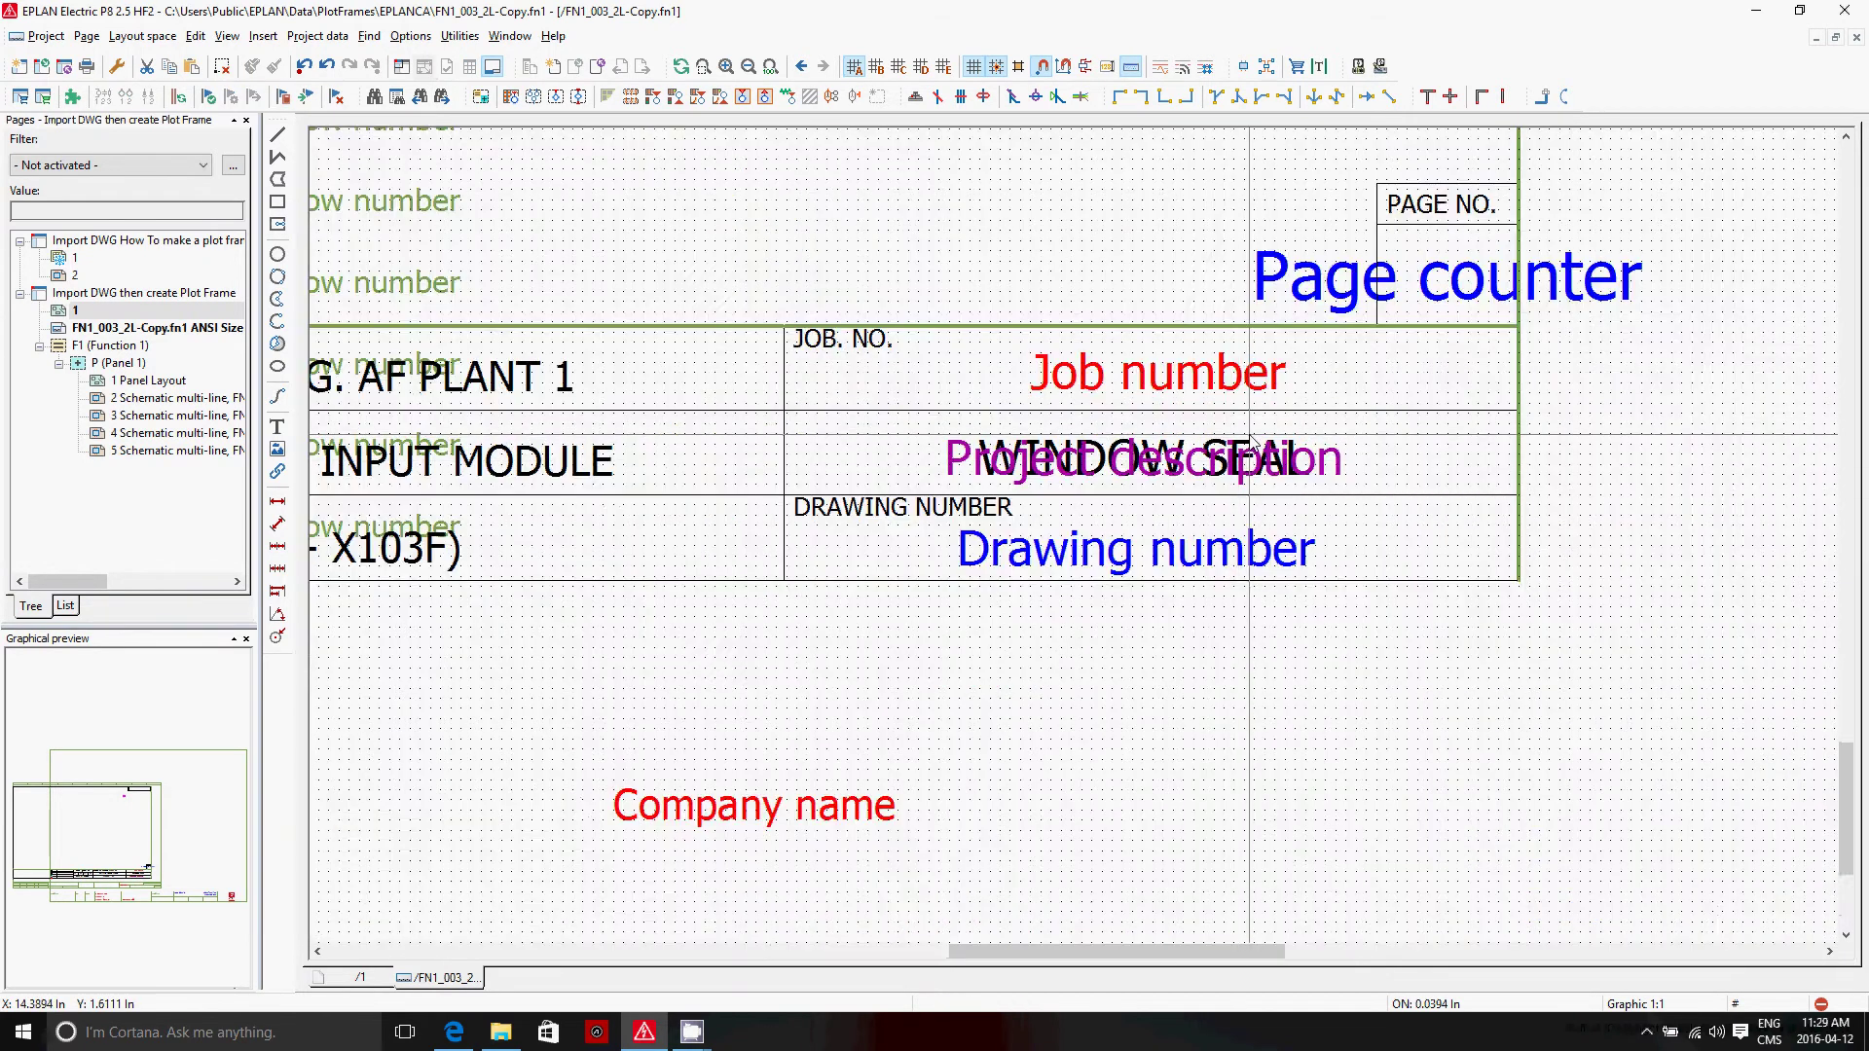
{"action": "left_click", "coordinate": [1250, 443]}
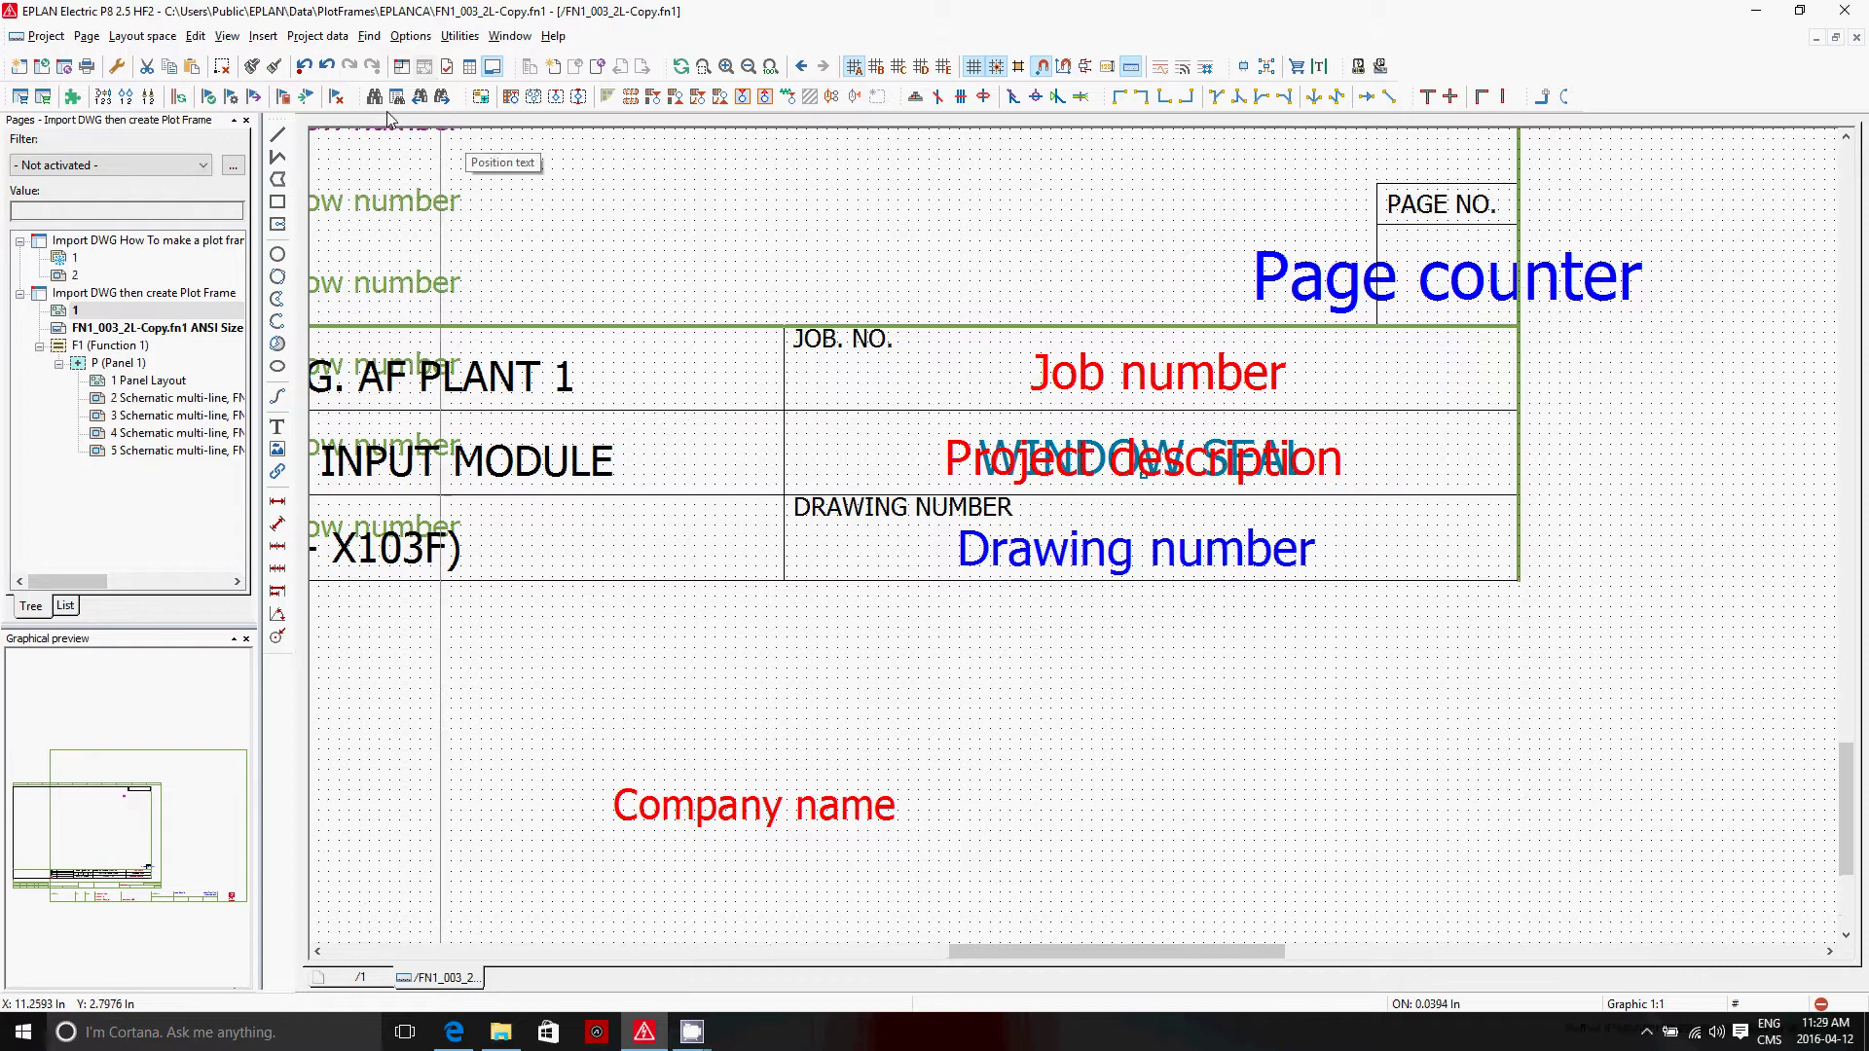
{"action": "left_click", "coordinate": [231, 72]}
{"action": "scroll", "coordinate": [1518, 648], "scroll_direction": "down", "scroll_amount": 2}
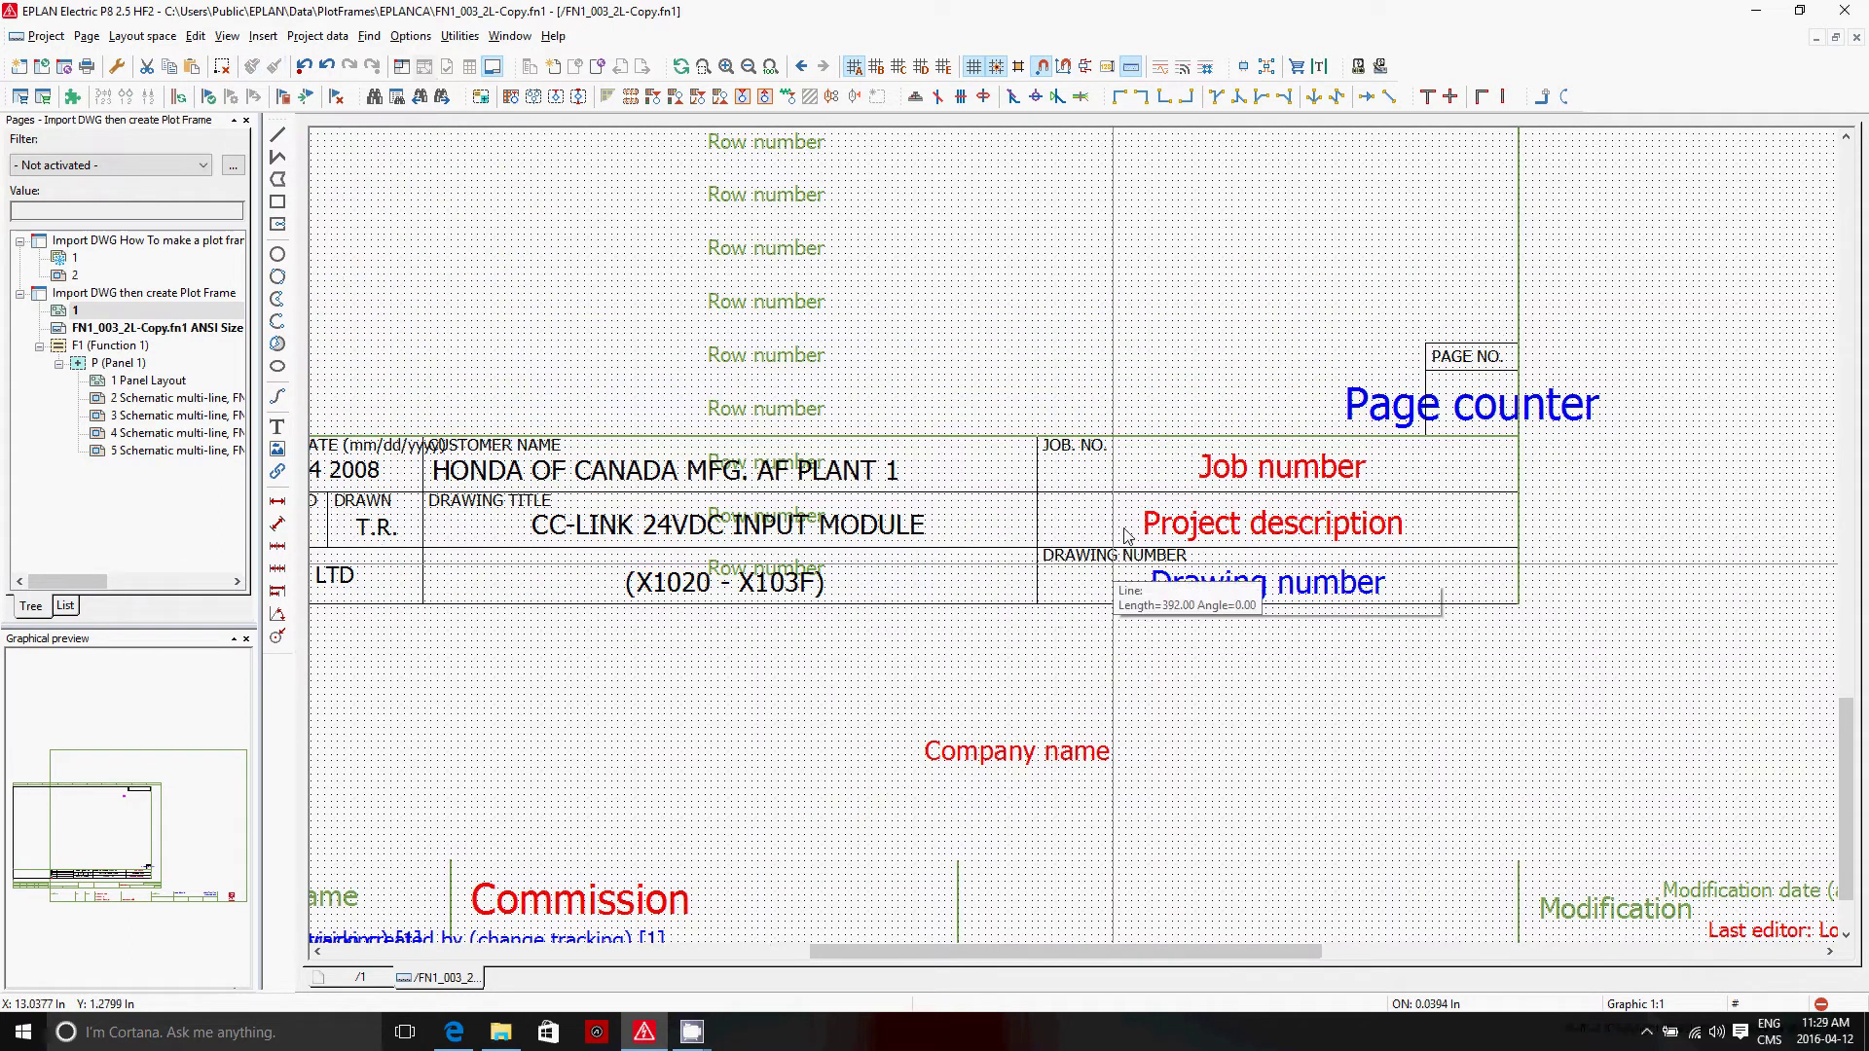
{"action": "scroll", "coordinate": [1141, 401], "scroll_direction": "down", "scroll_amount": 3}
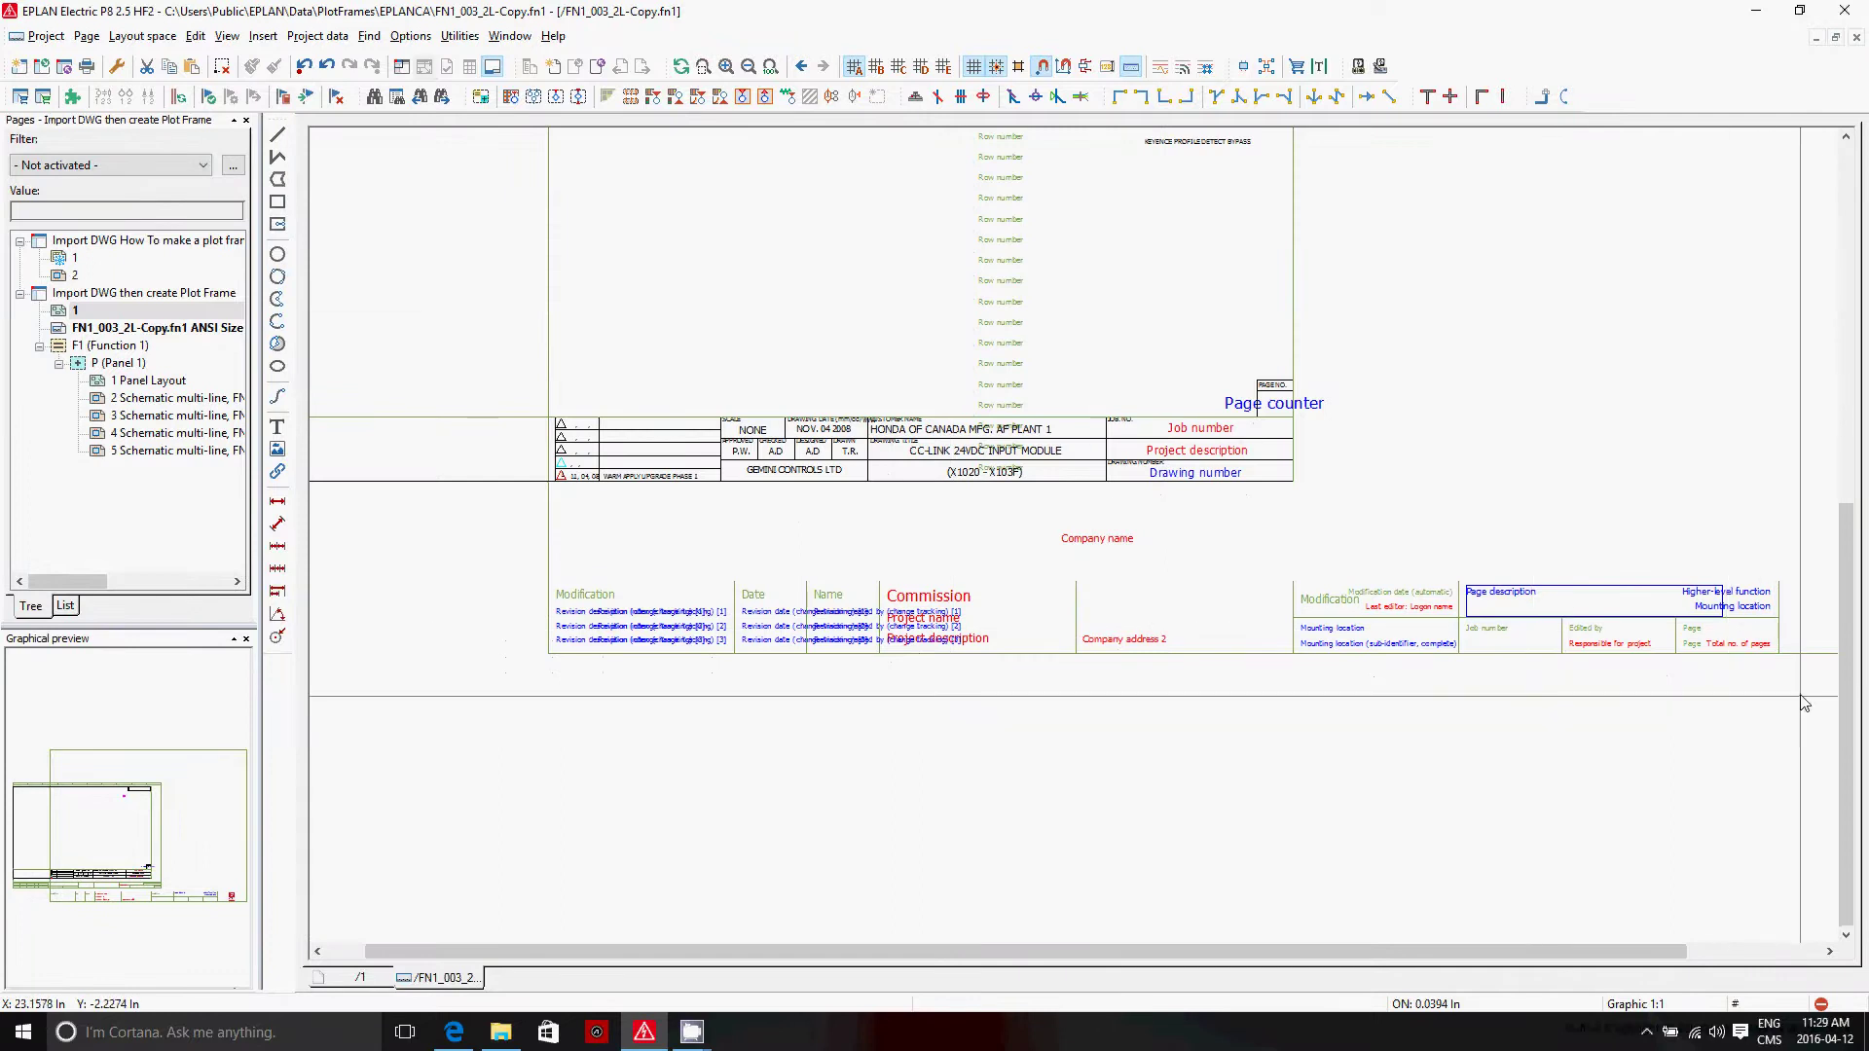
Window-select the leftover default bottom title strip and delete it.
{"action": "left_click_drag", "start_coordinate": [1796, 688], "coordinate": [558, 529]}
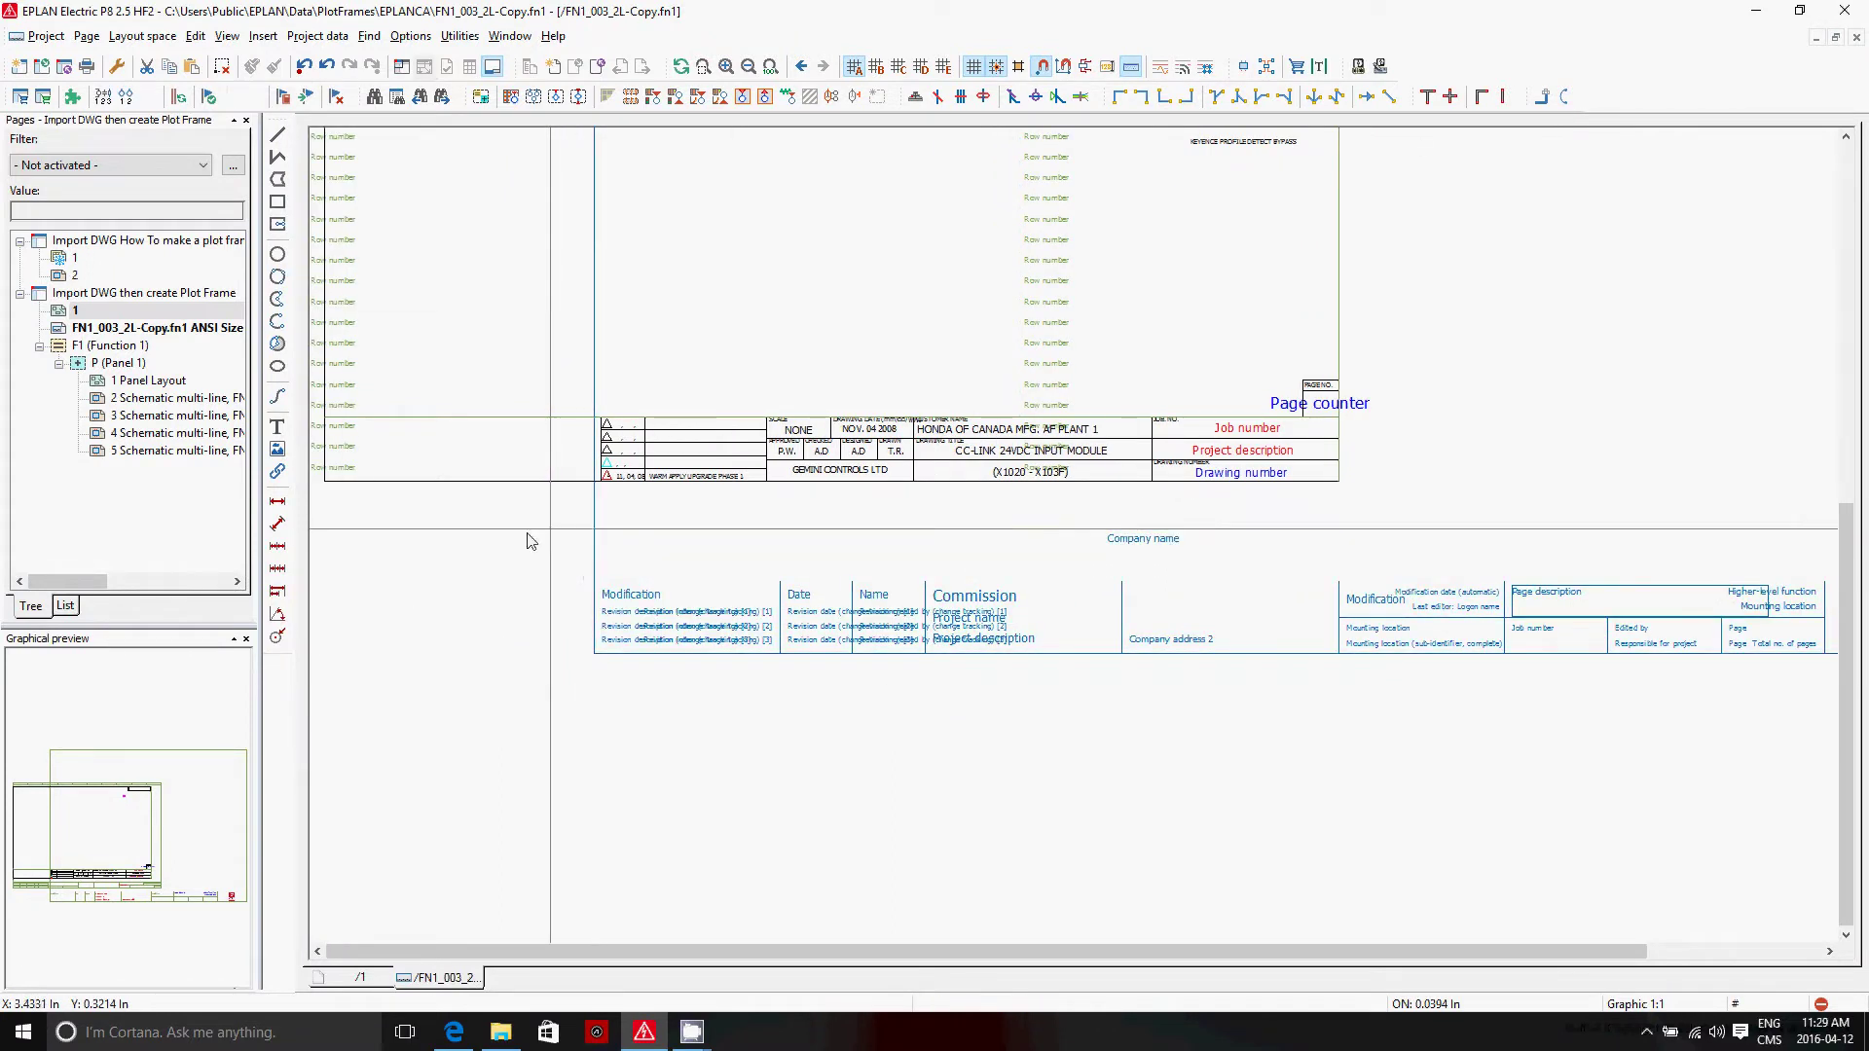
{"action": "left_click", "coordinate": [223, 69]}
{"action": "scroll", "coordinate": [857, 852], "scroll_direction": "down", "scroll_amount": 2}
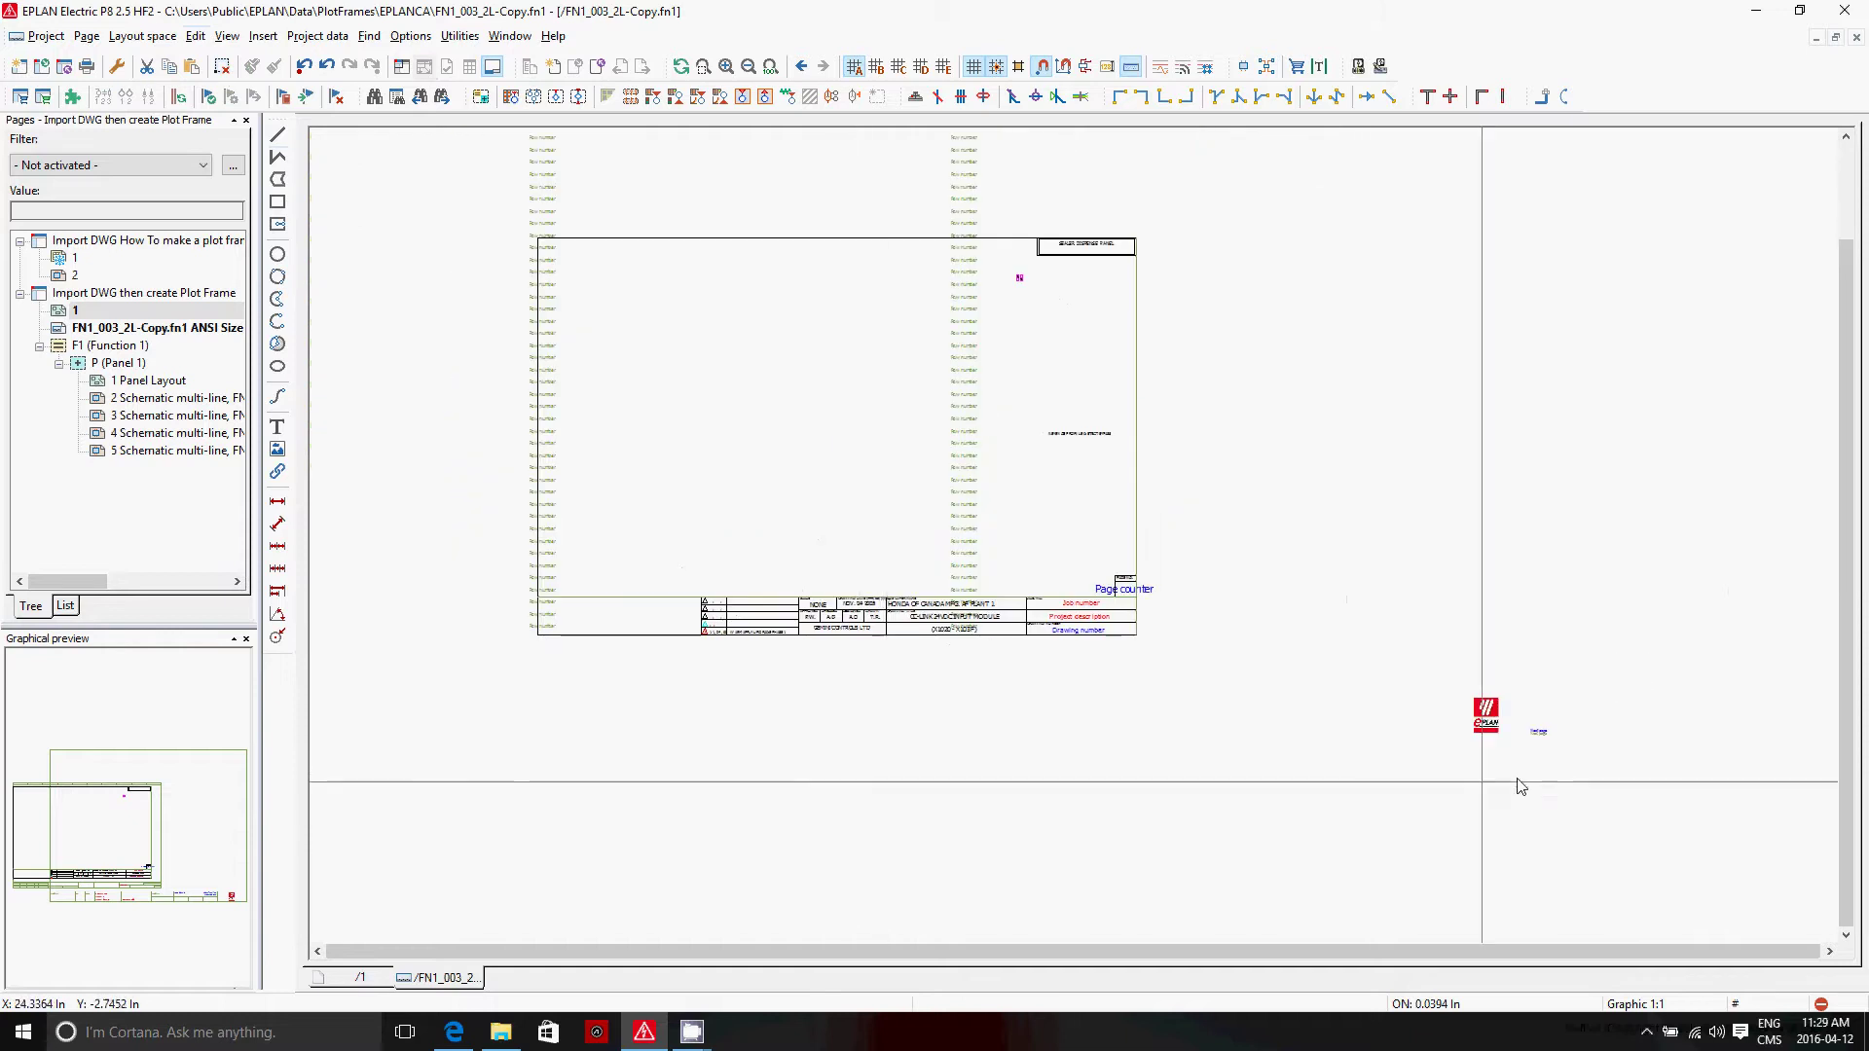
Window-select the EPLAN logo and its text and delete them.
{"action": "left_click_drag", "start_coordinate": [1590, 780], "coordinate": [1389, 646]}
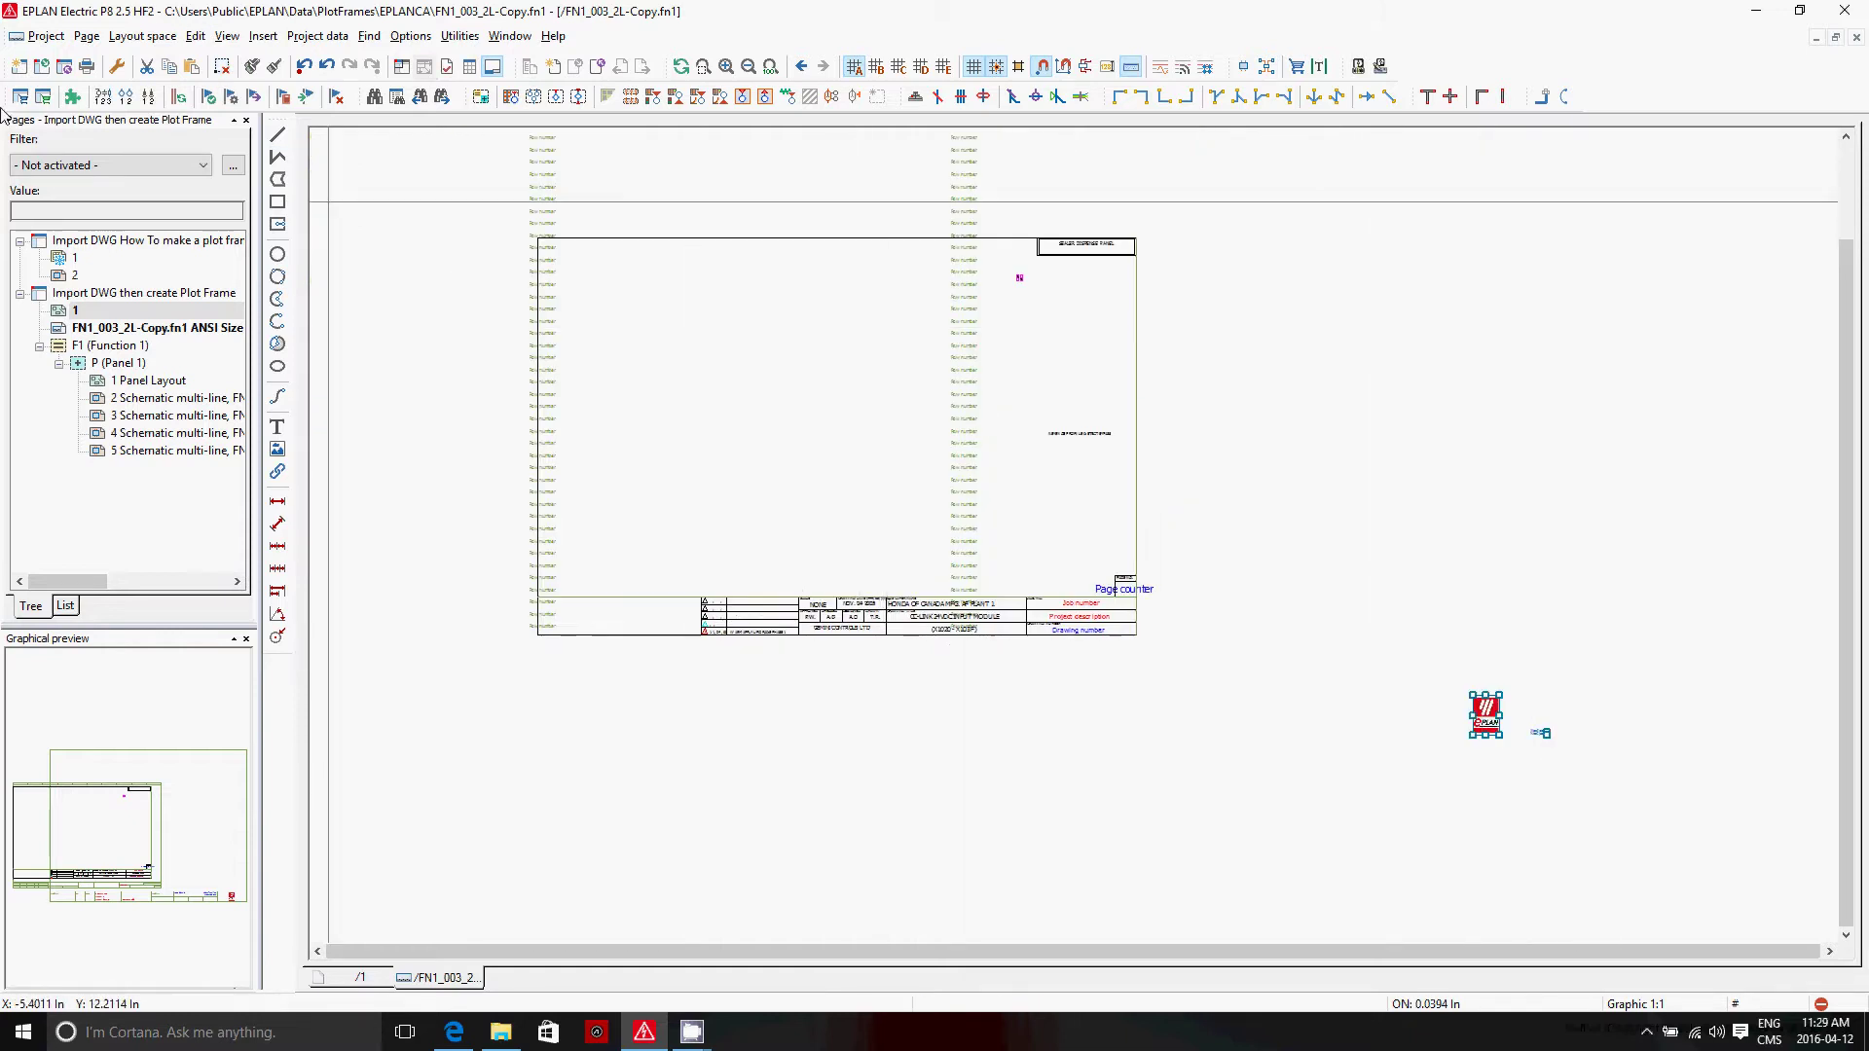
{"action": "left_click", "coordinate": [222, 69]}
{"action": "scroll", "coordinate": [555, 429], "scroll_direction": "down", "scroll_amount": 1}
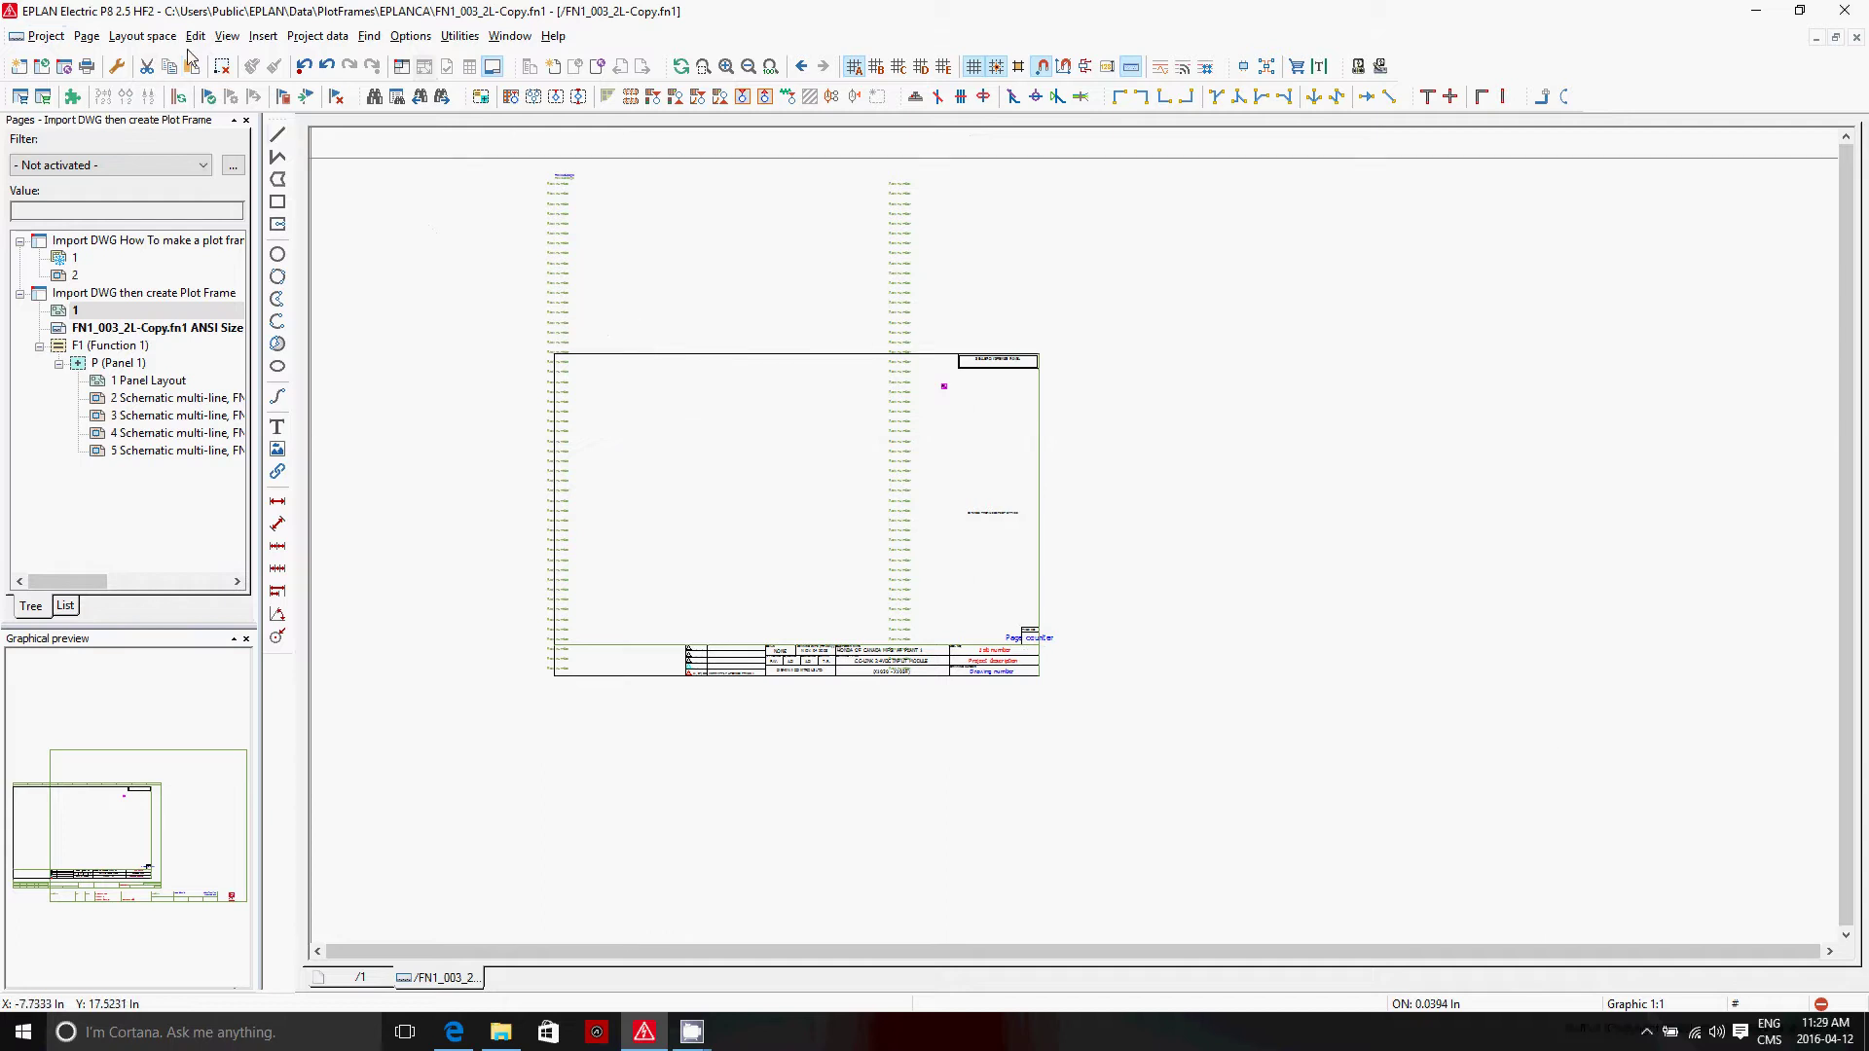
{"action": "left_click", "coordinate": [227, 37]}
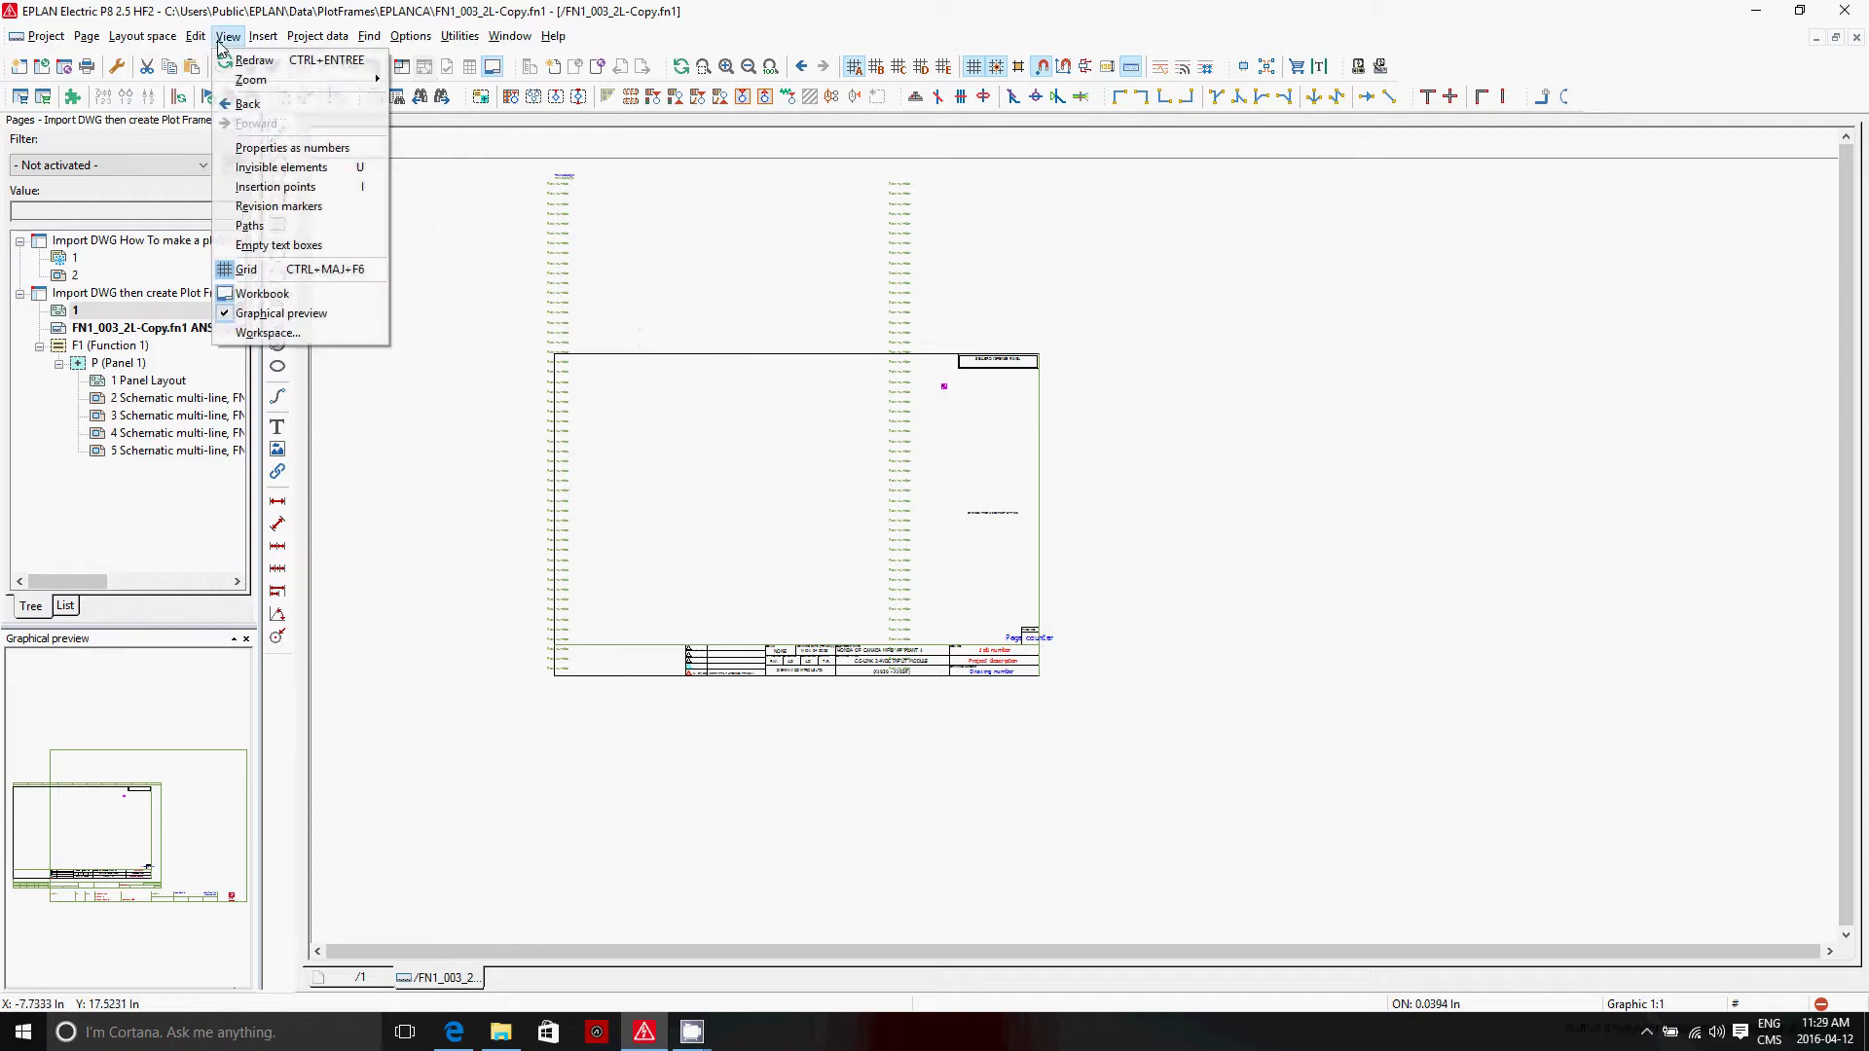
Turn on View > Paths and read a horizontal row line's length of 15.4331 In.
{"action": "mouse_move", "coordinate": [186, 43]}
{"action": "left_click", "coordinate": [264, 232]}
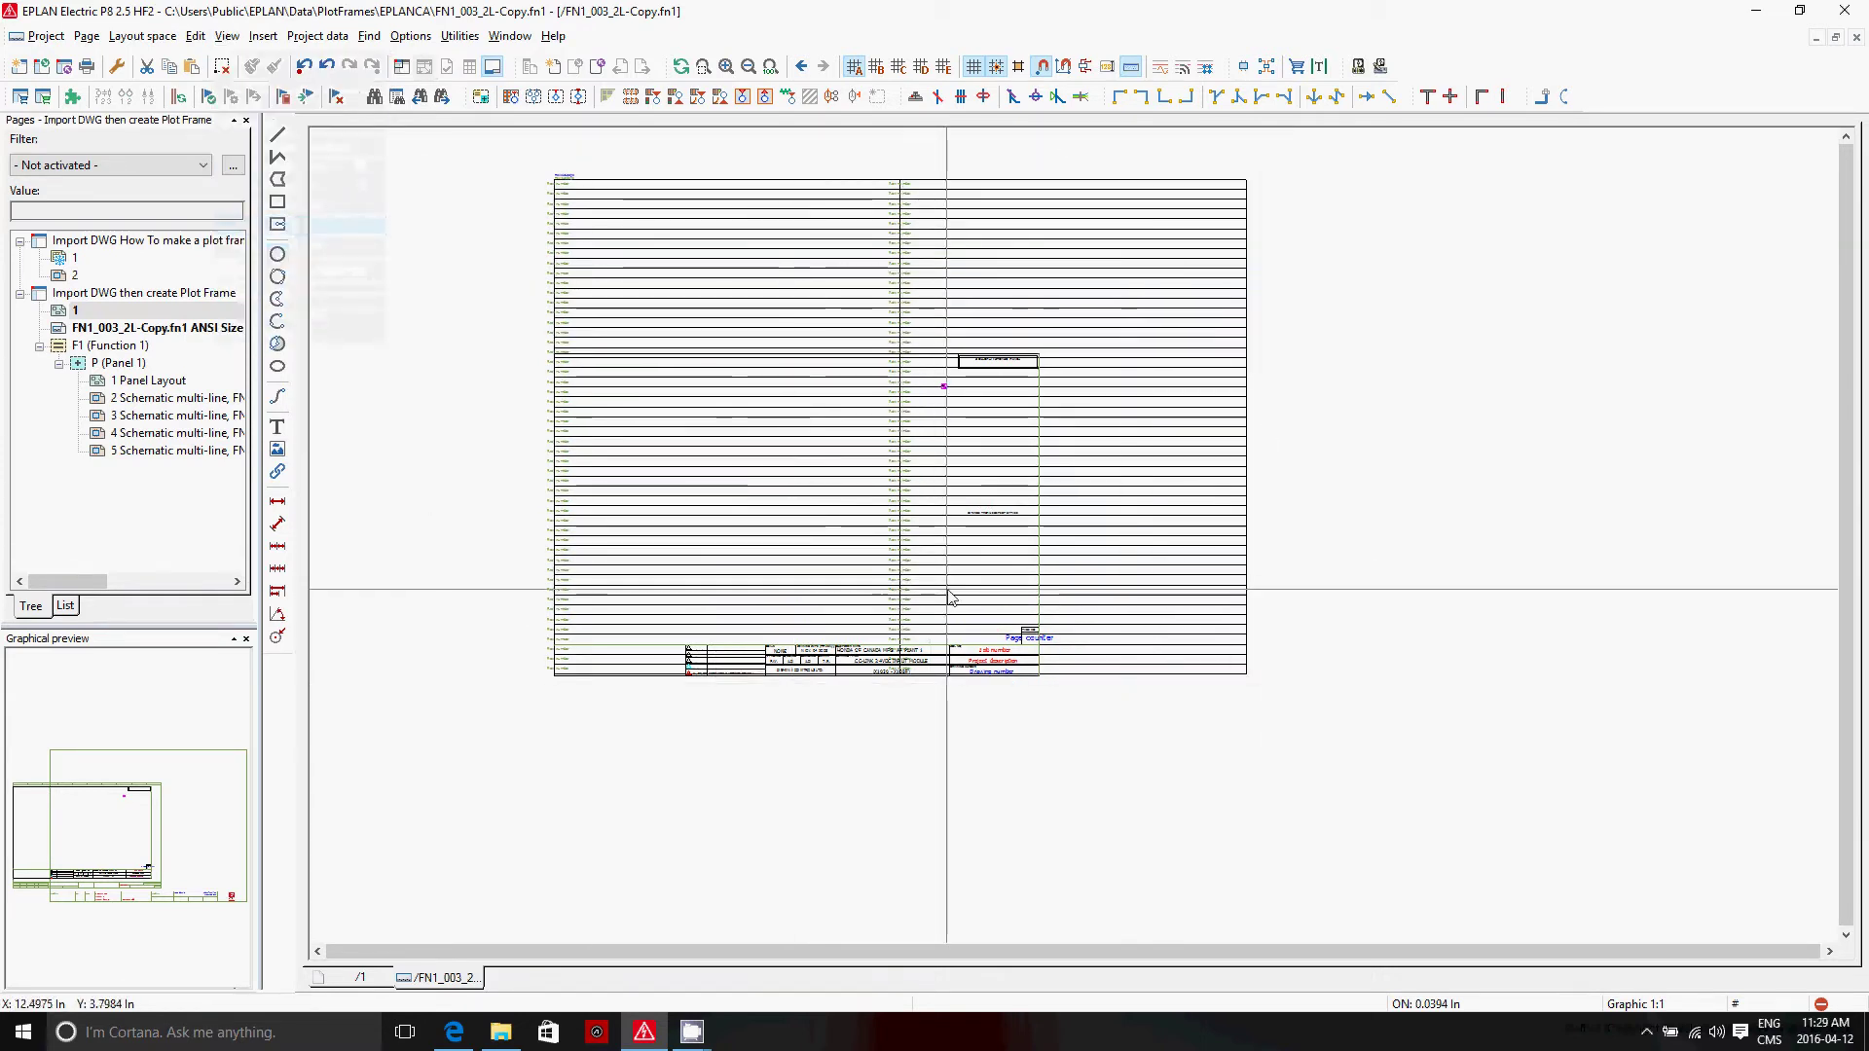
{"action": "left_click", "coordinate": [1040, 672]}
{"action": "key", "text": "Escape"}
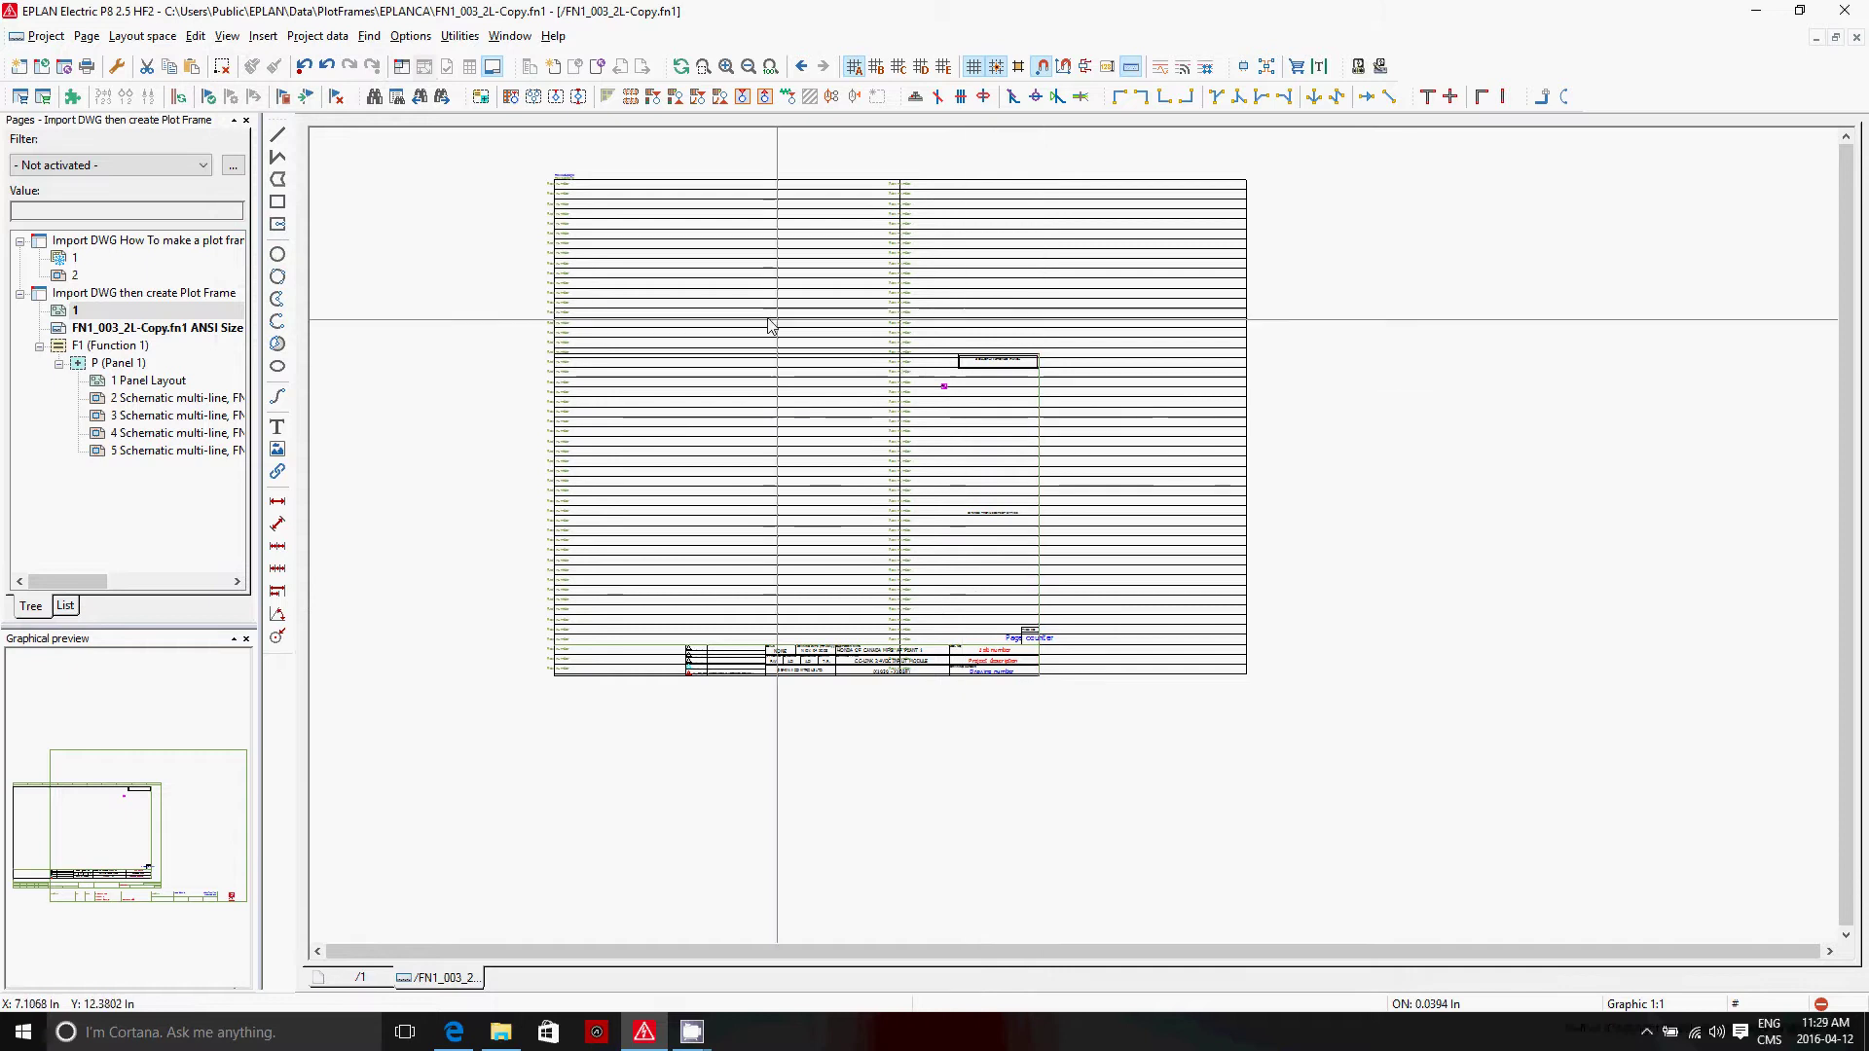
{"action": "left_click", "coordinate": [771, 356]}
{"action": "key", "text": "ctrl+d"}
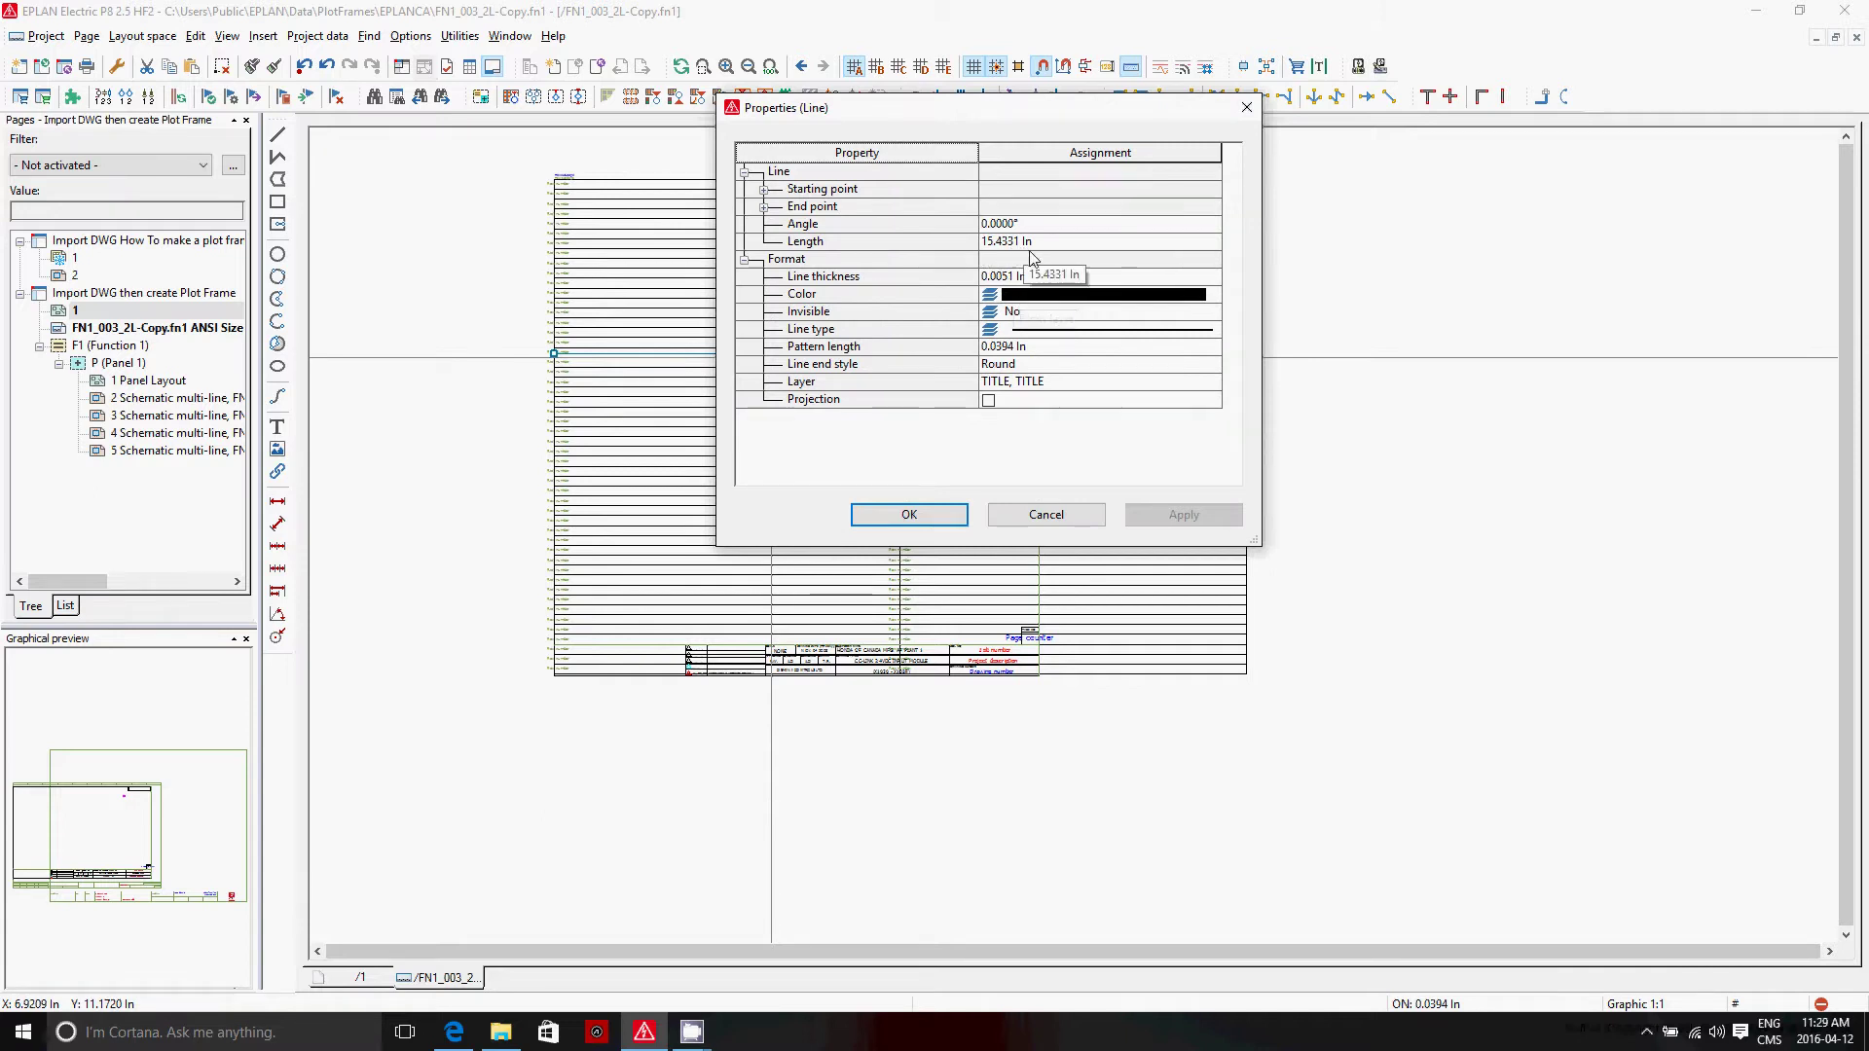
{"action": "key", "text": "Return"}
Set the FN1_003_2L-Copy plot frame's Column width [1] to 7.7 In.
{"action": "right_click", "coordinate": [104, 328]}
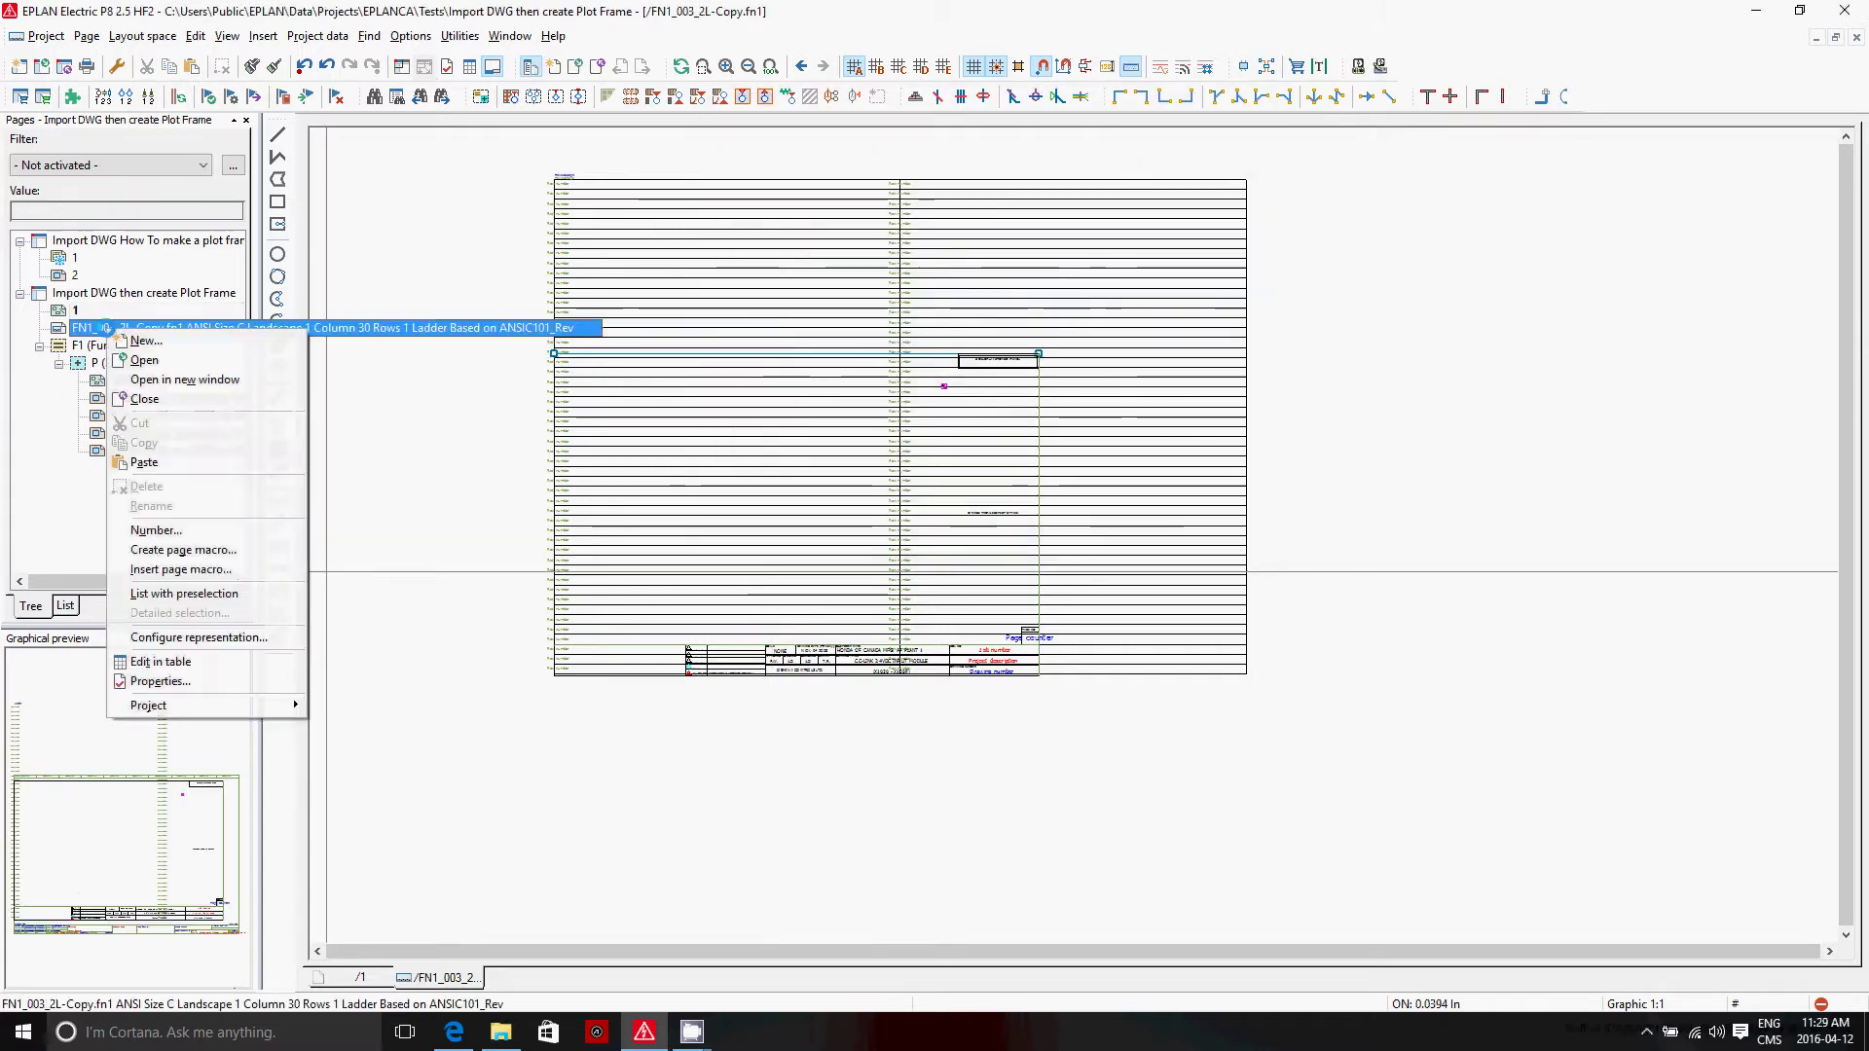
{"action": "left_click", "coordinate": [161, 681]}
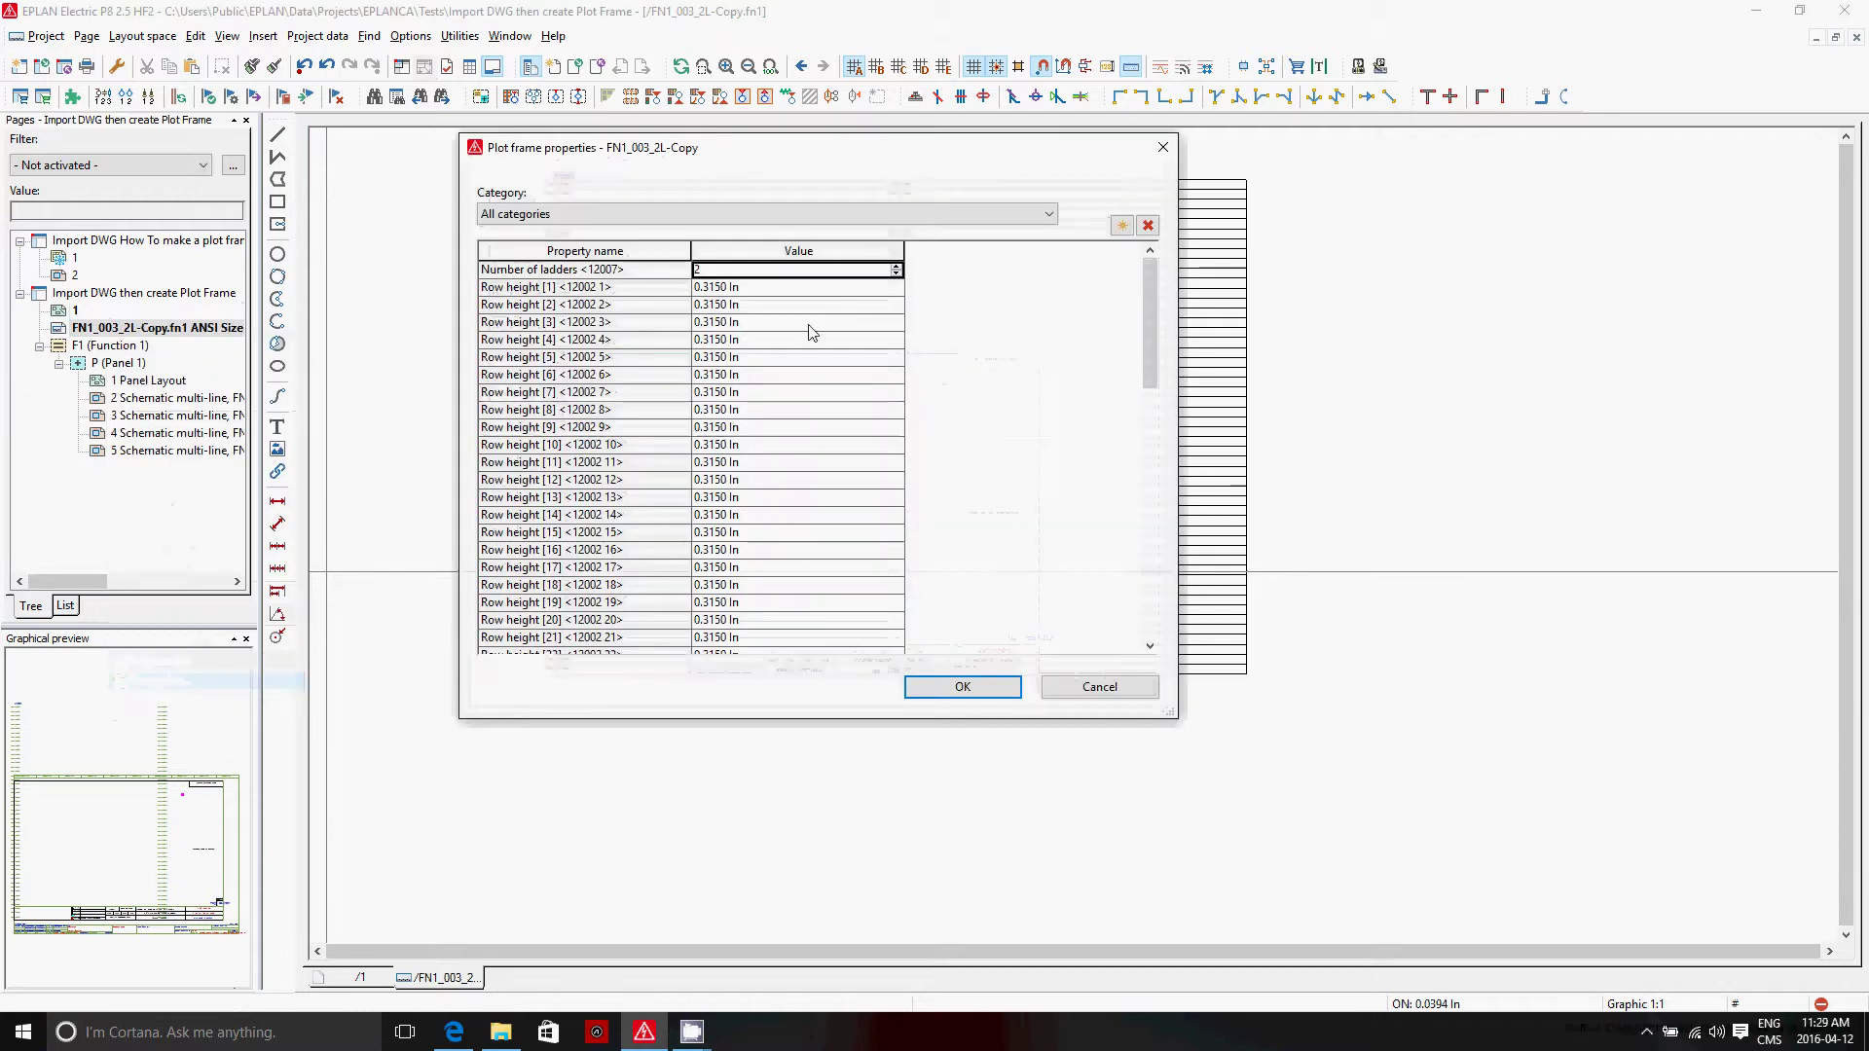
{"action": "left_click_drag", "start_coordinate": [1144, 353], "coordinate": [1147, 633]}
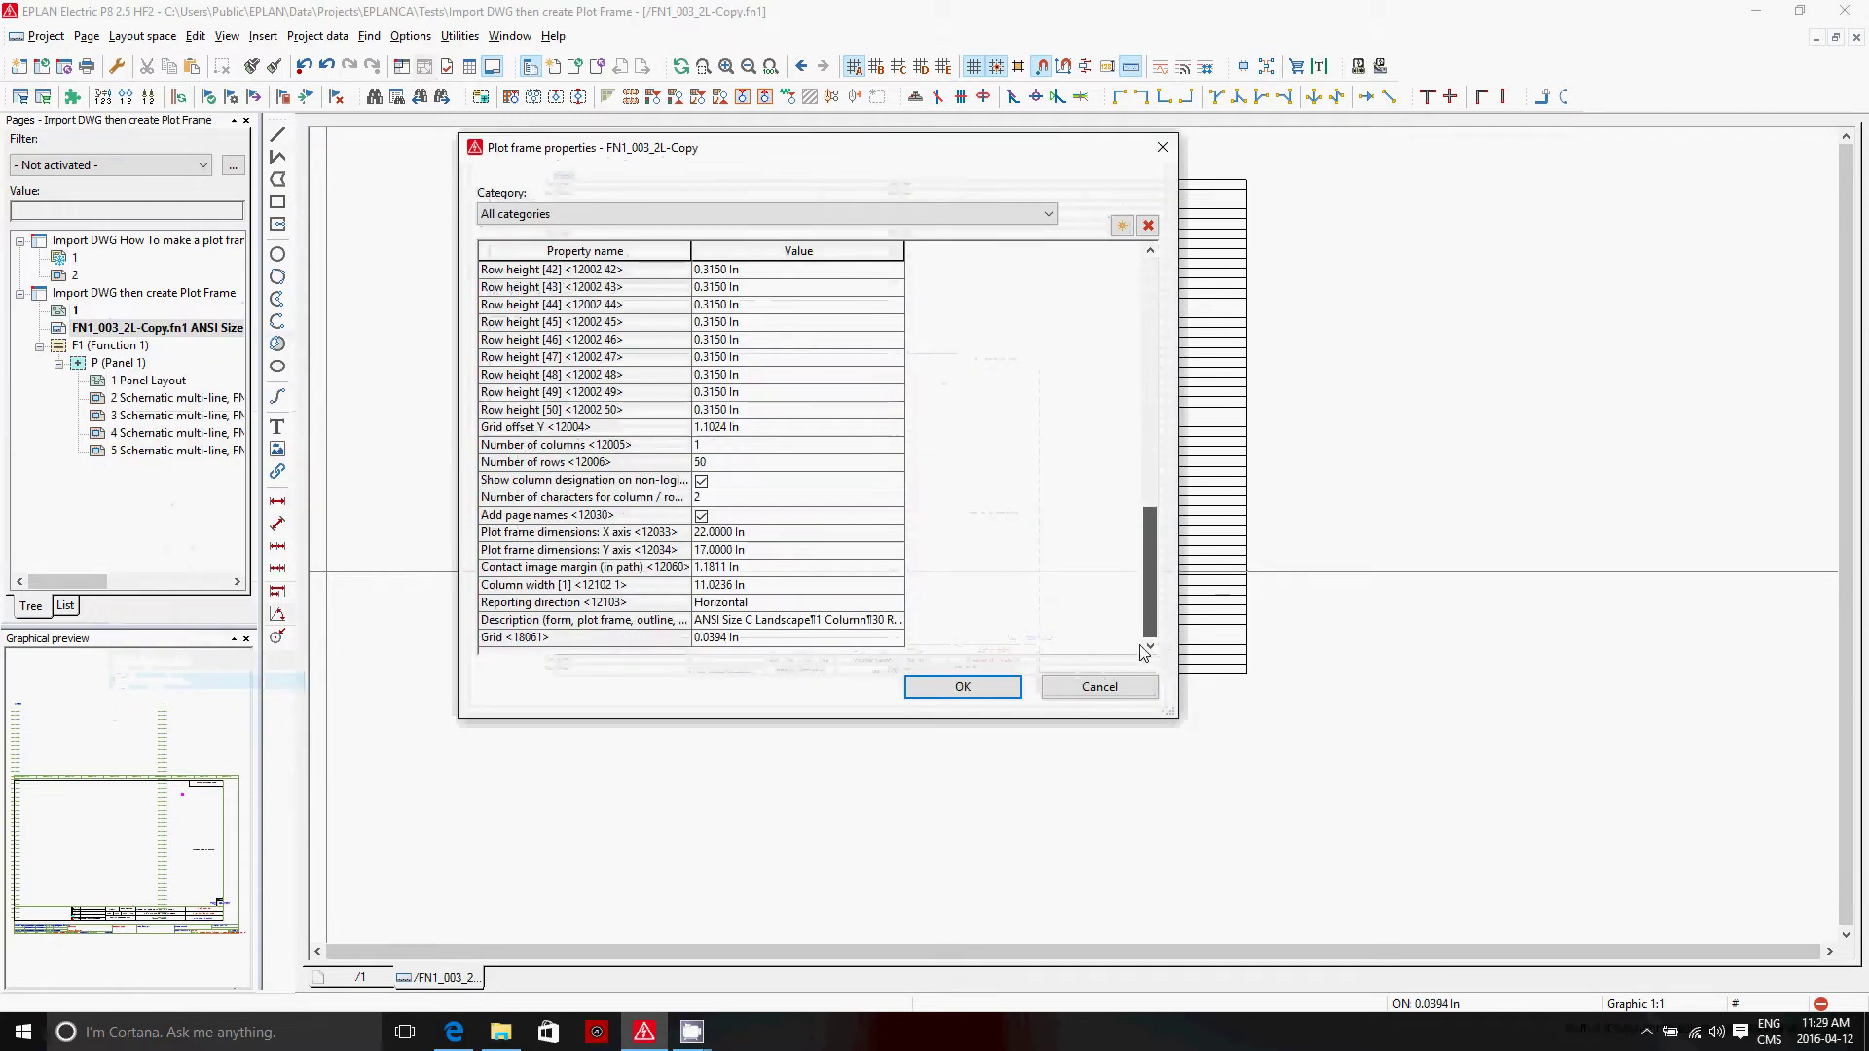
{"action": "left_click", "coordinate": [757, 551]}
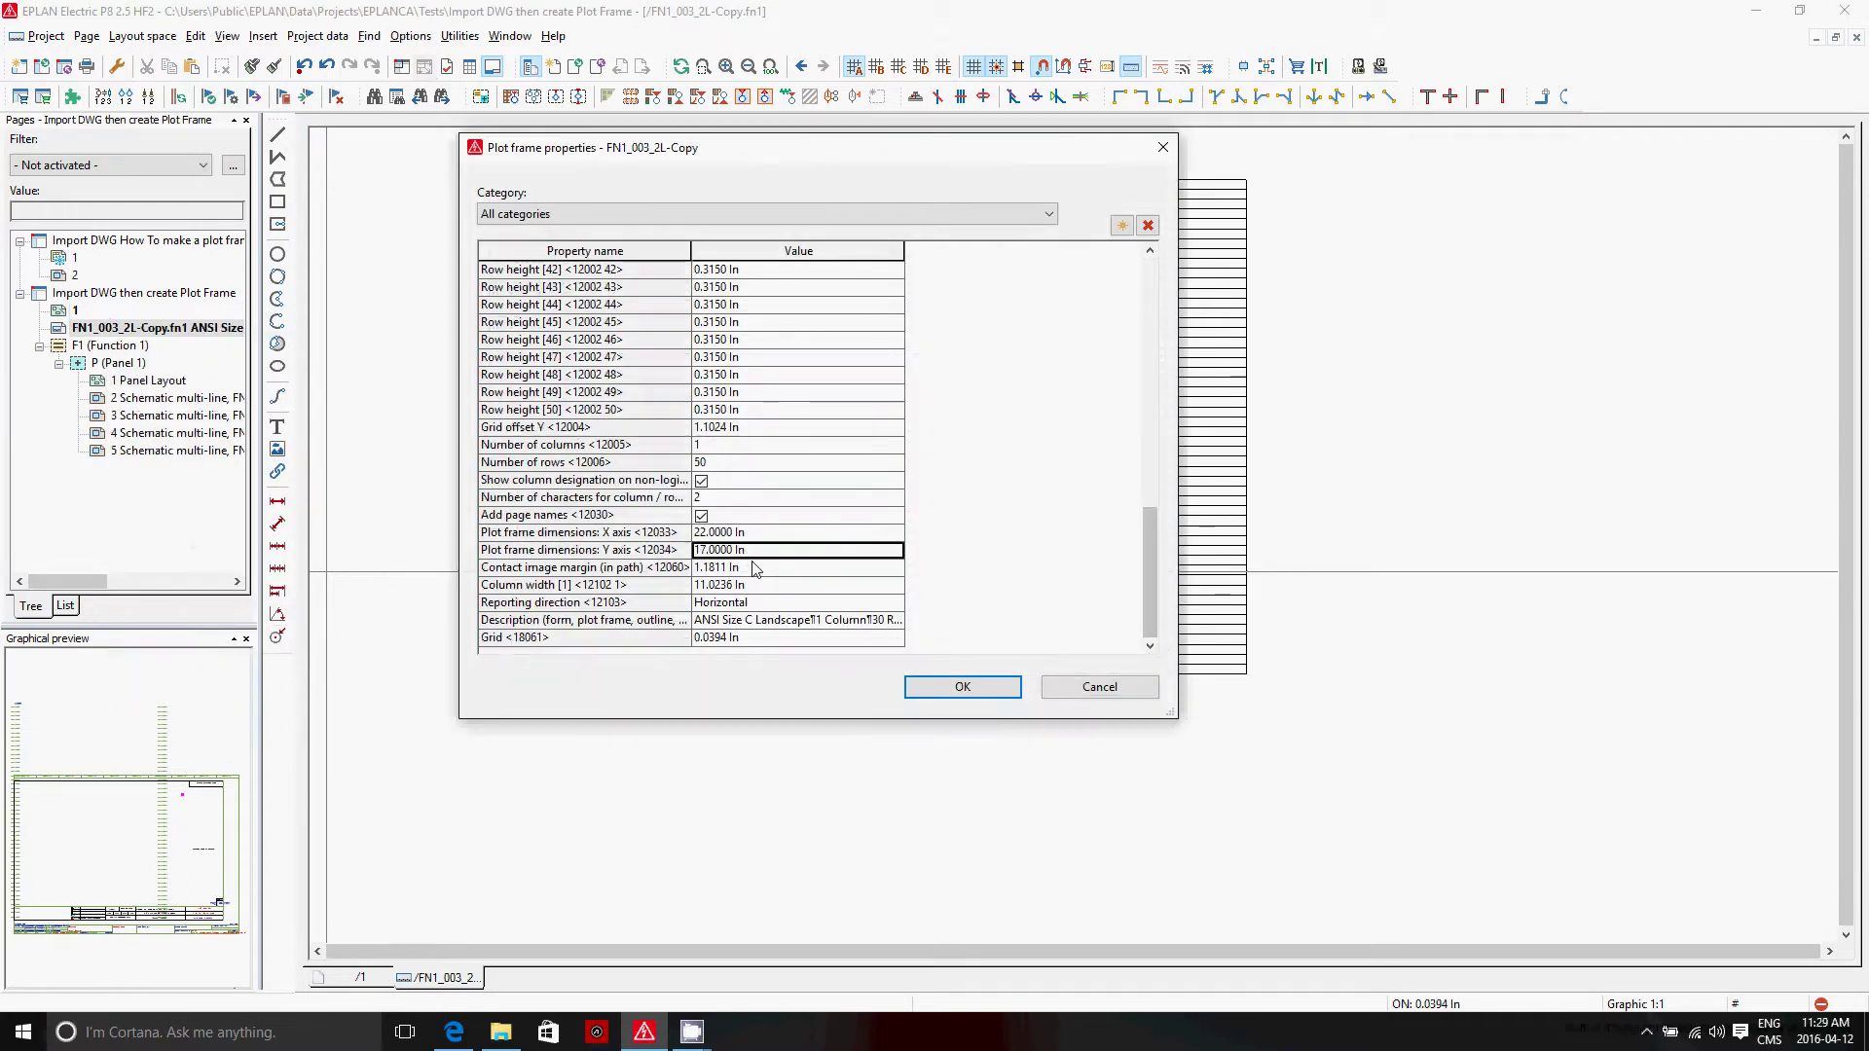
{"action": "left_click", "coordinate": [756, 586]}
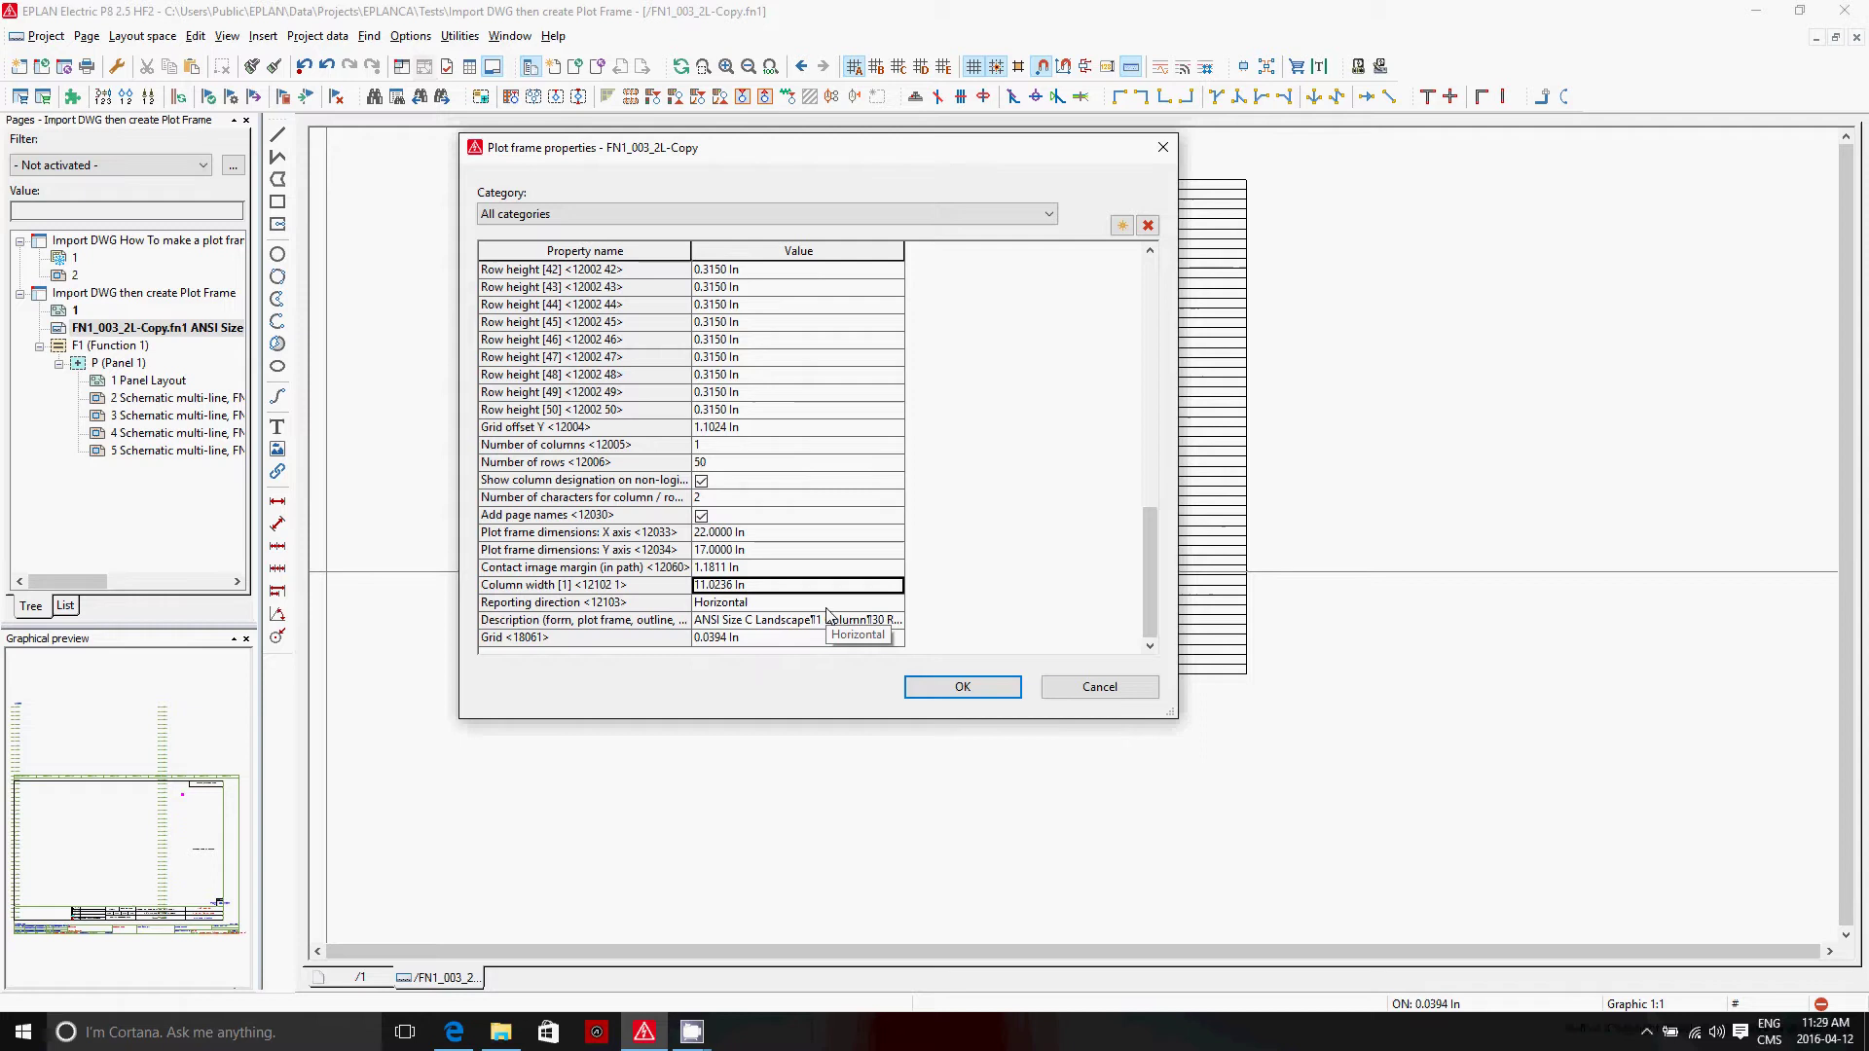
{"action": "type", "text": "7.7"}
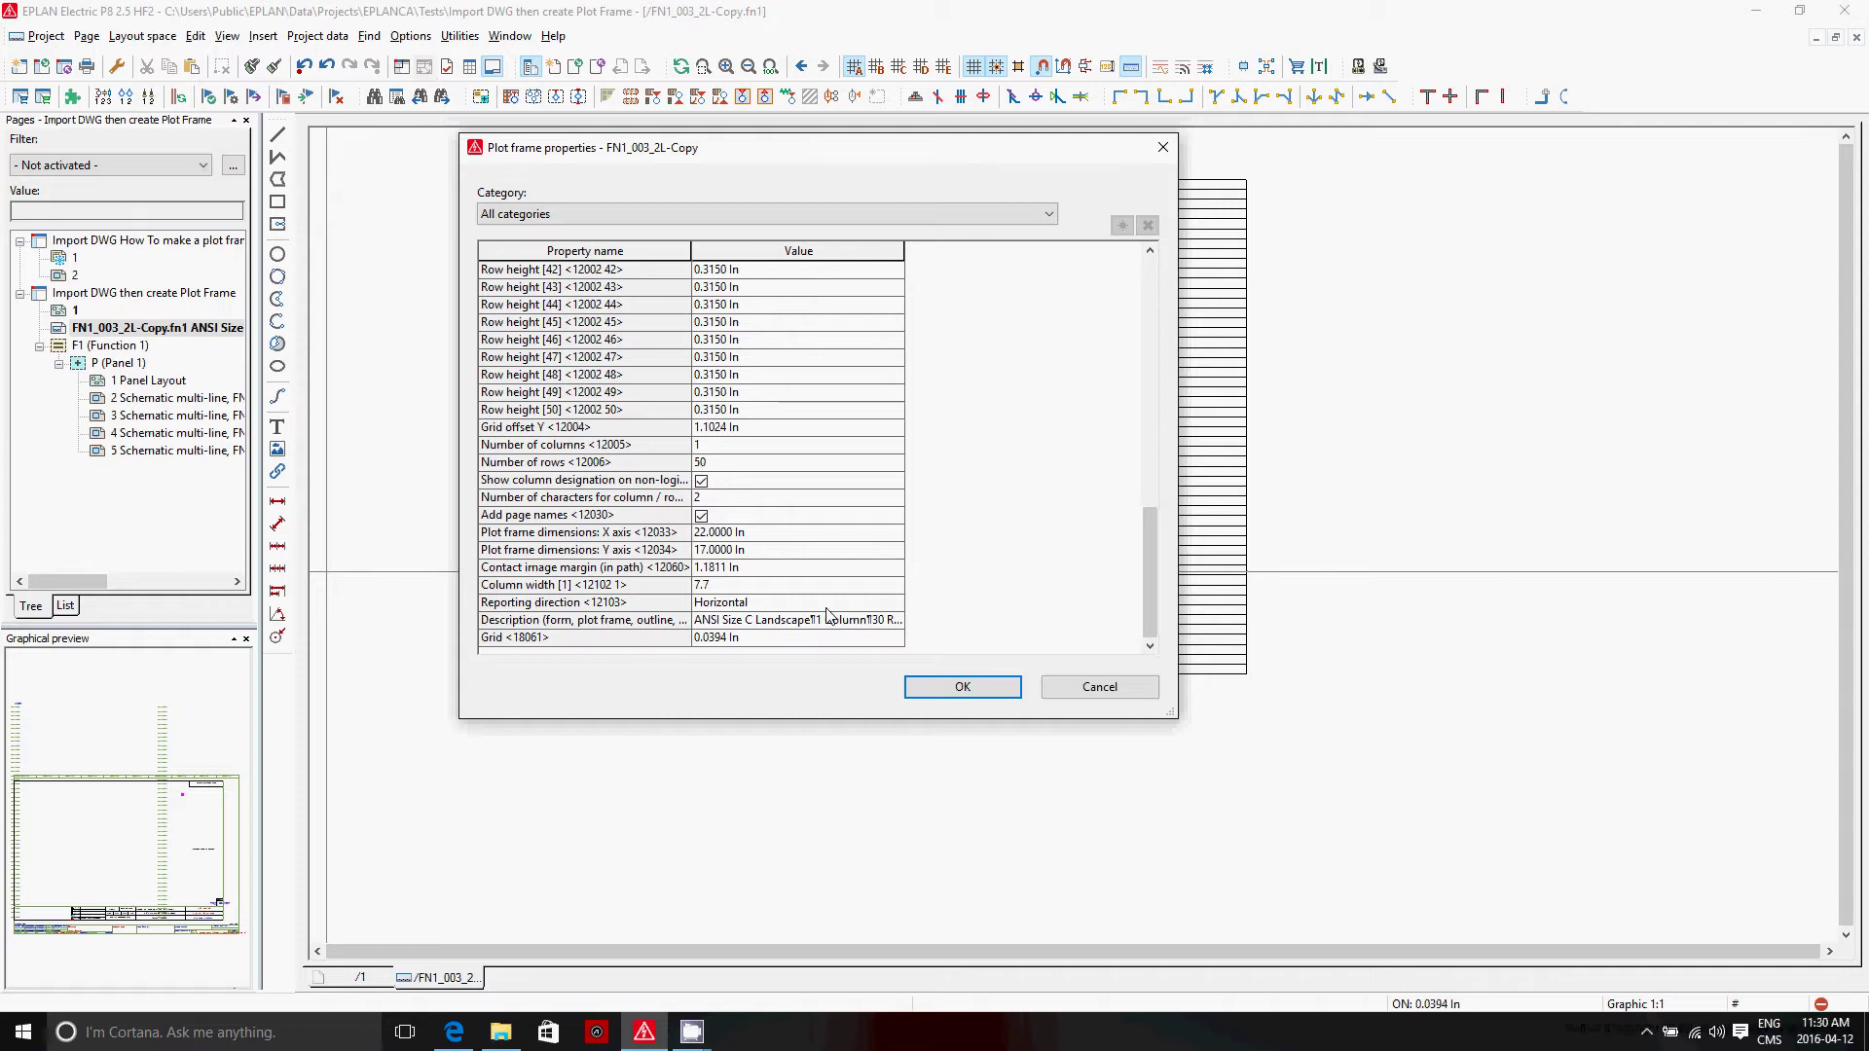
{"action": "left_click", "coordinate": [963, 687]}
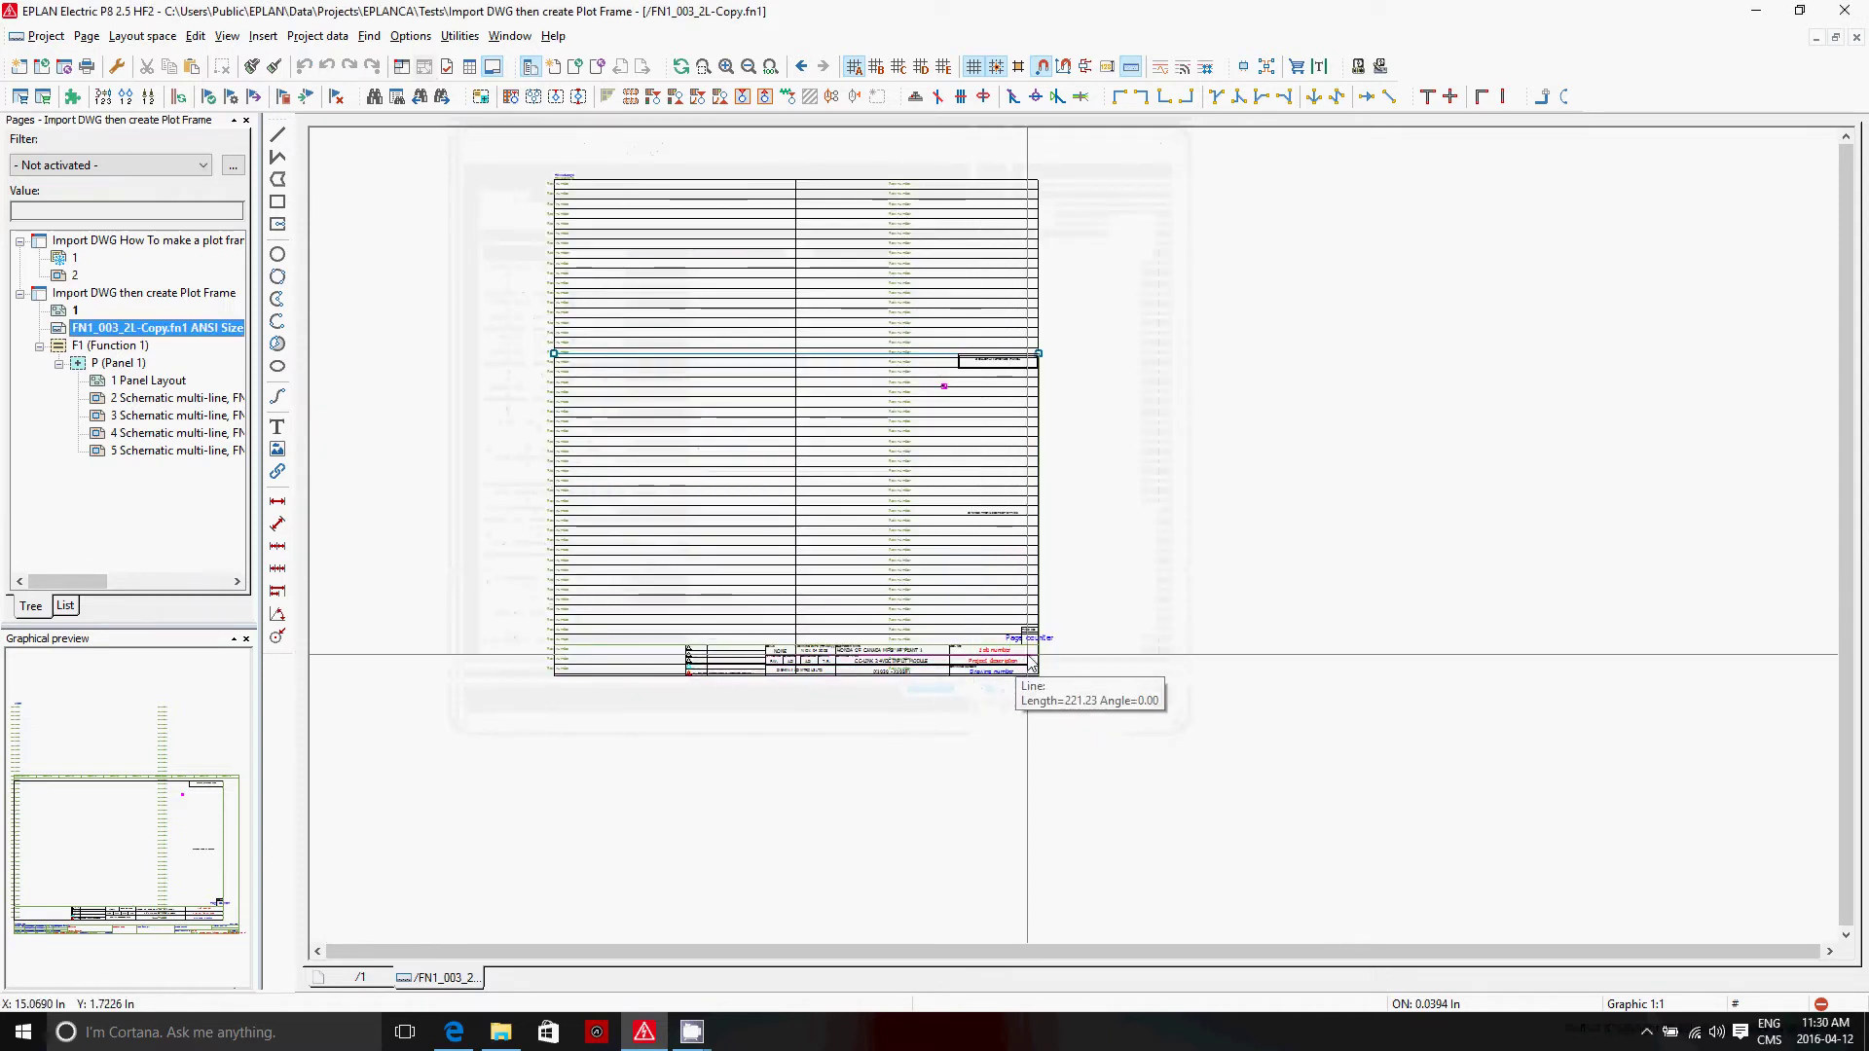
{"action": "scroll", "coordinate": [654, 450], "scroll_direction": "up", "scroll_amount": 2}
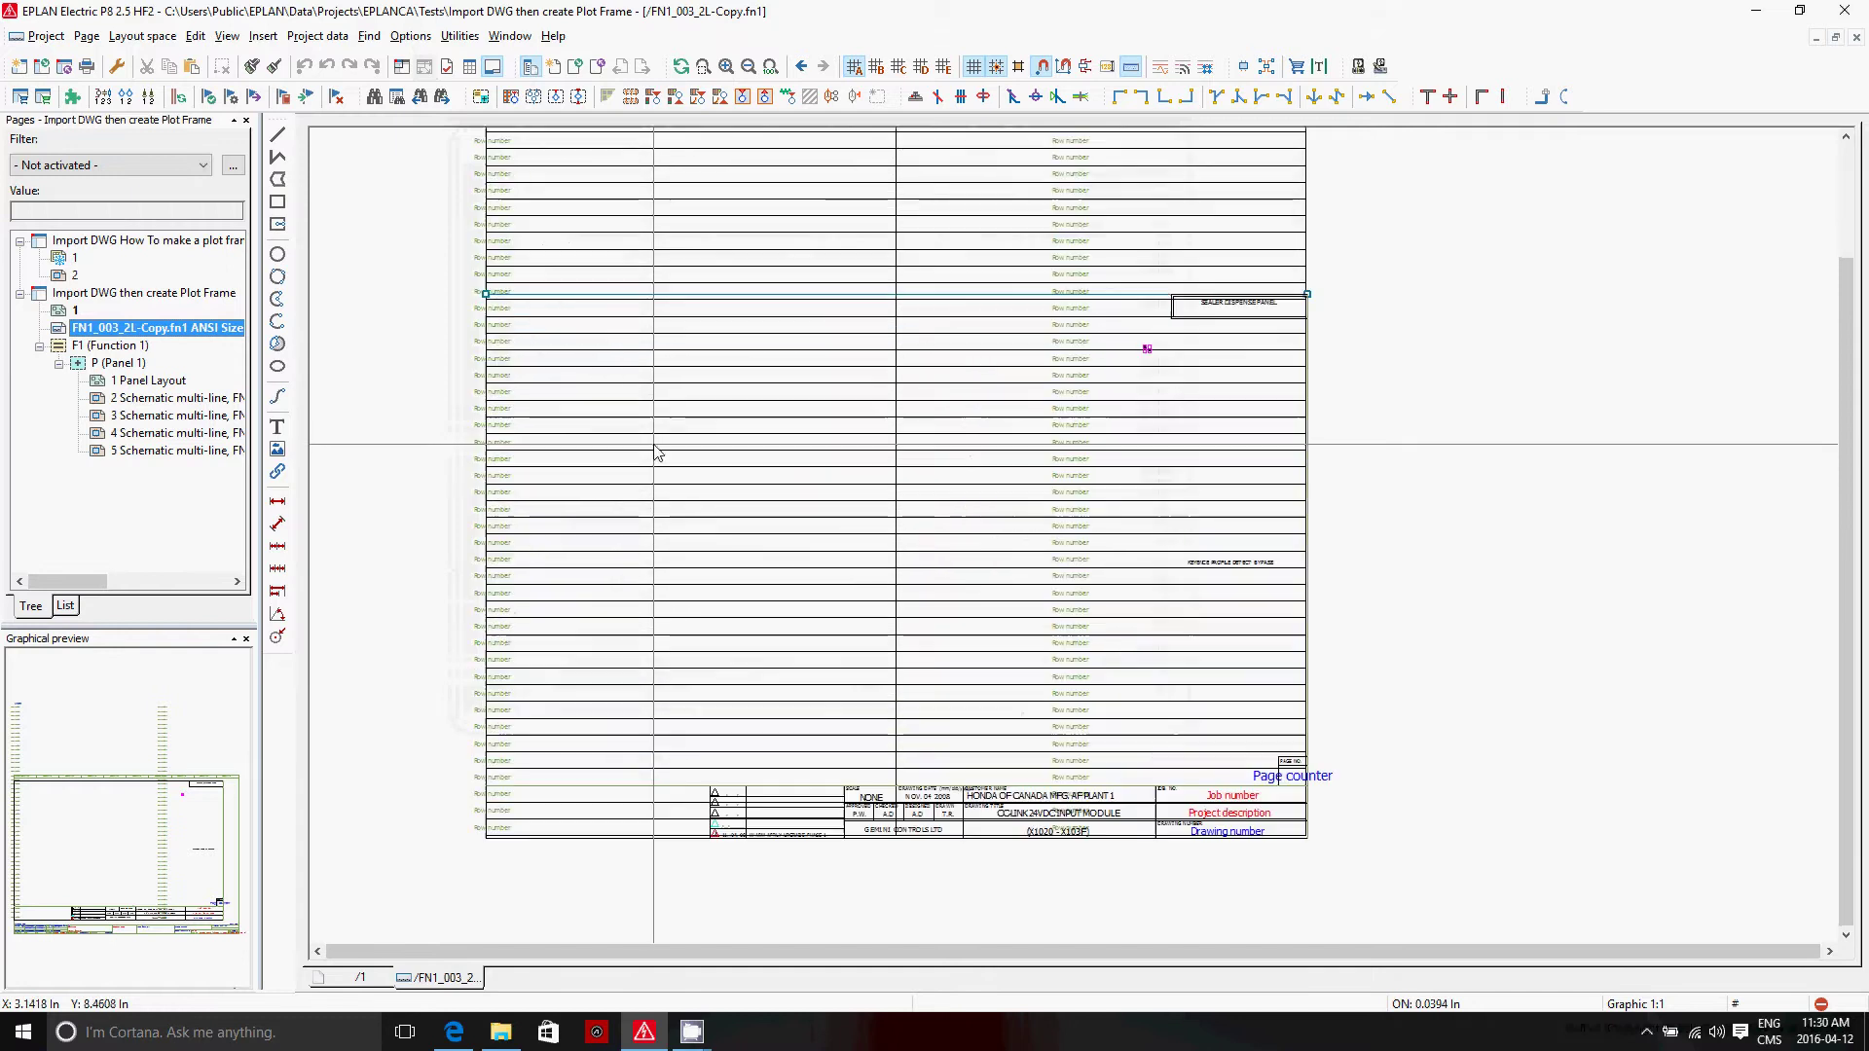
Set the plot frame's Number of rows to 22.
{"action": "right_click", "coordinate": [149, 333]}
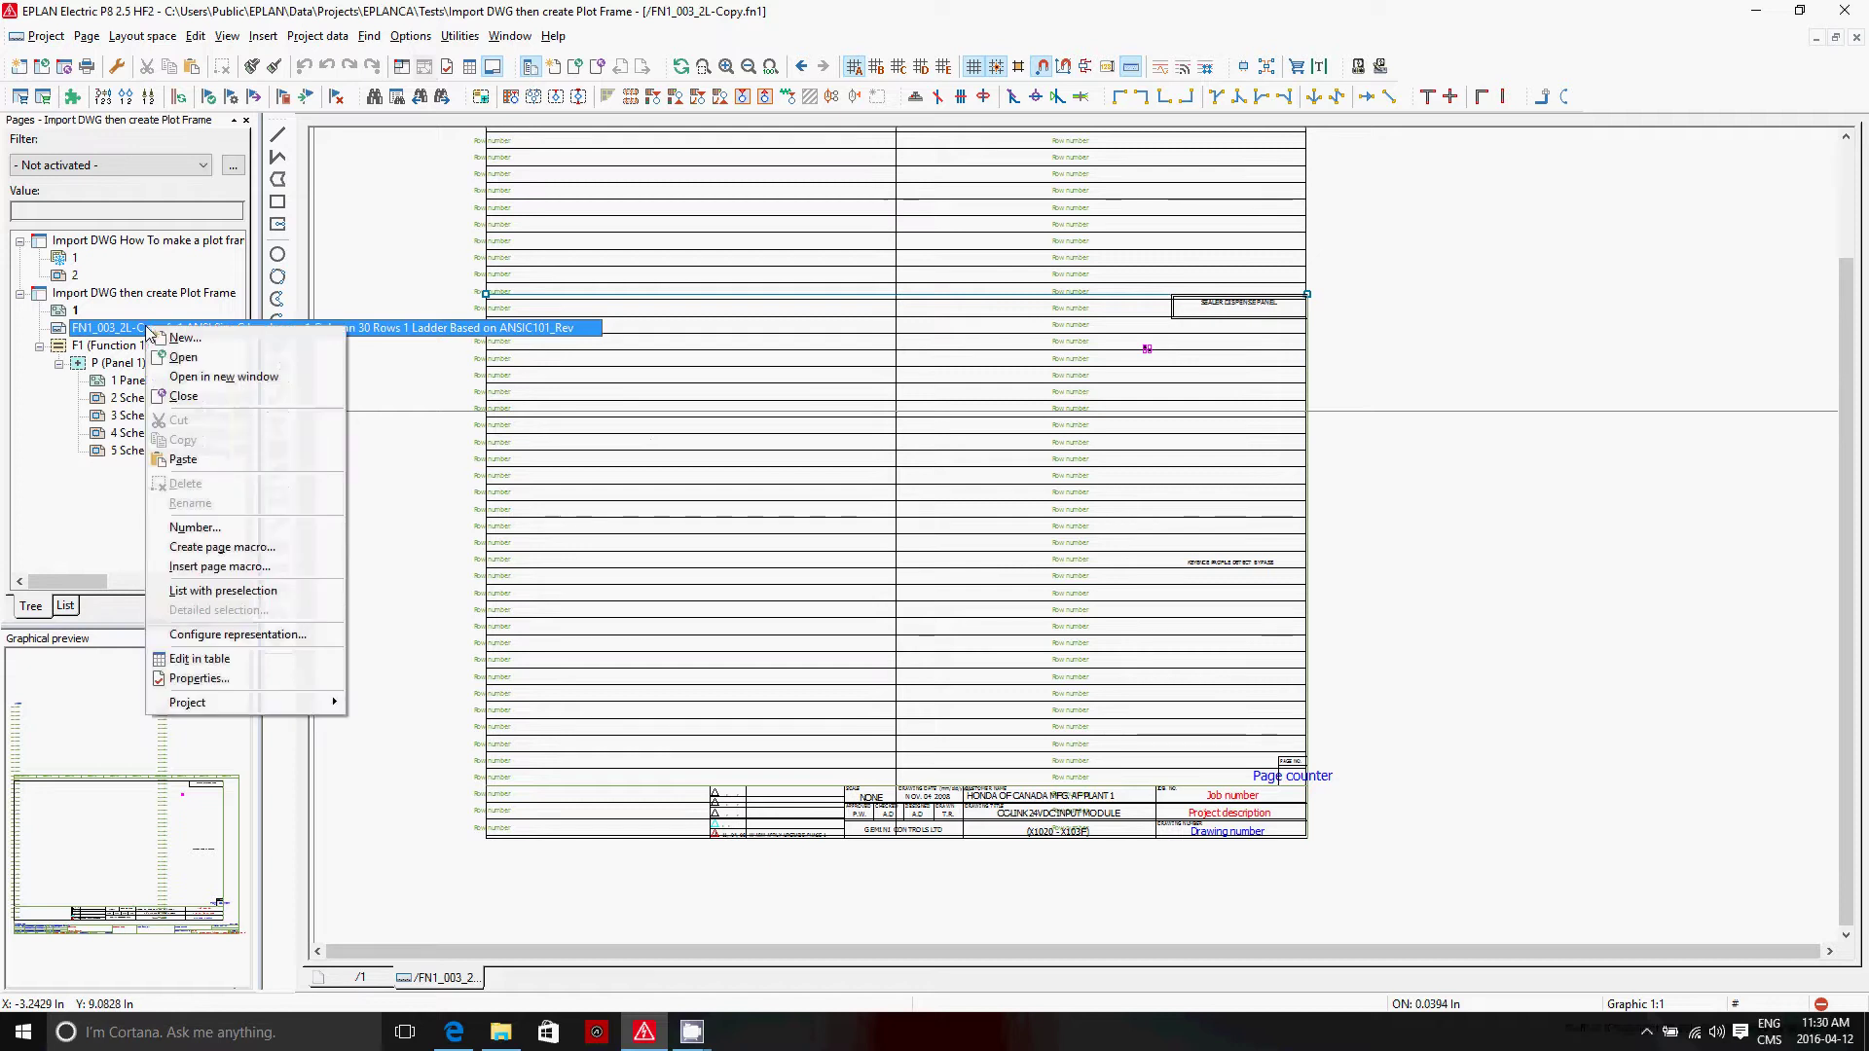
{"action": "left_click", "coordinate": [238, 680]}
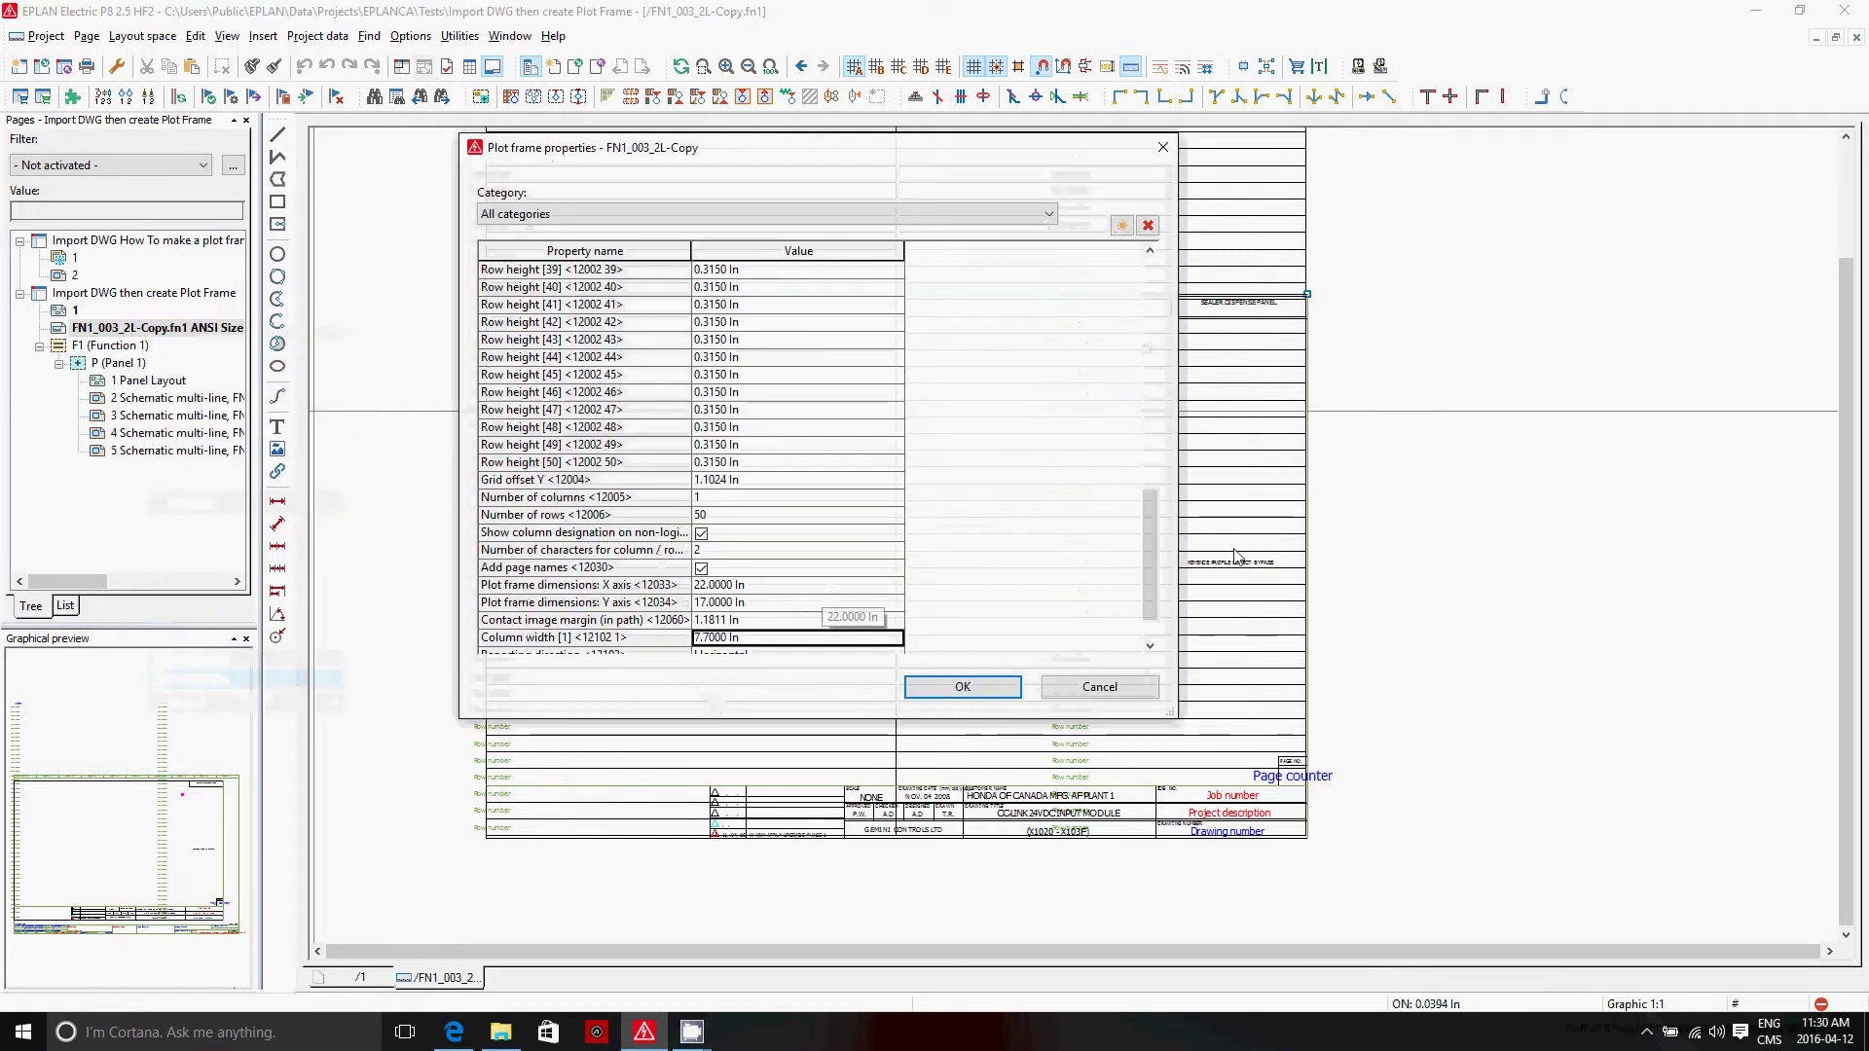
{"action": "left_click_drag", "start_coordinate": [1153, 580], "coordinate": [1192, 610]}
{"action": "left_click", "coordinate": [783, 532]}
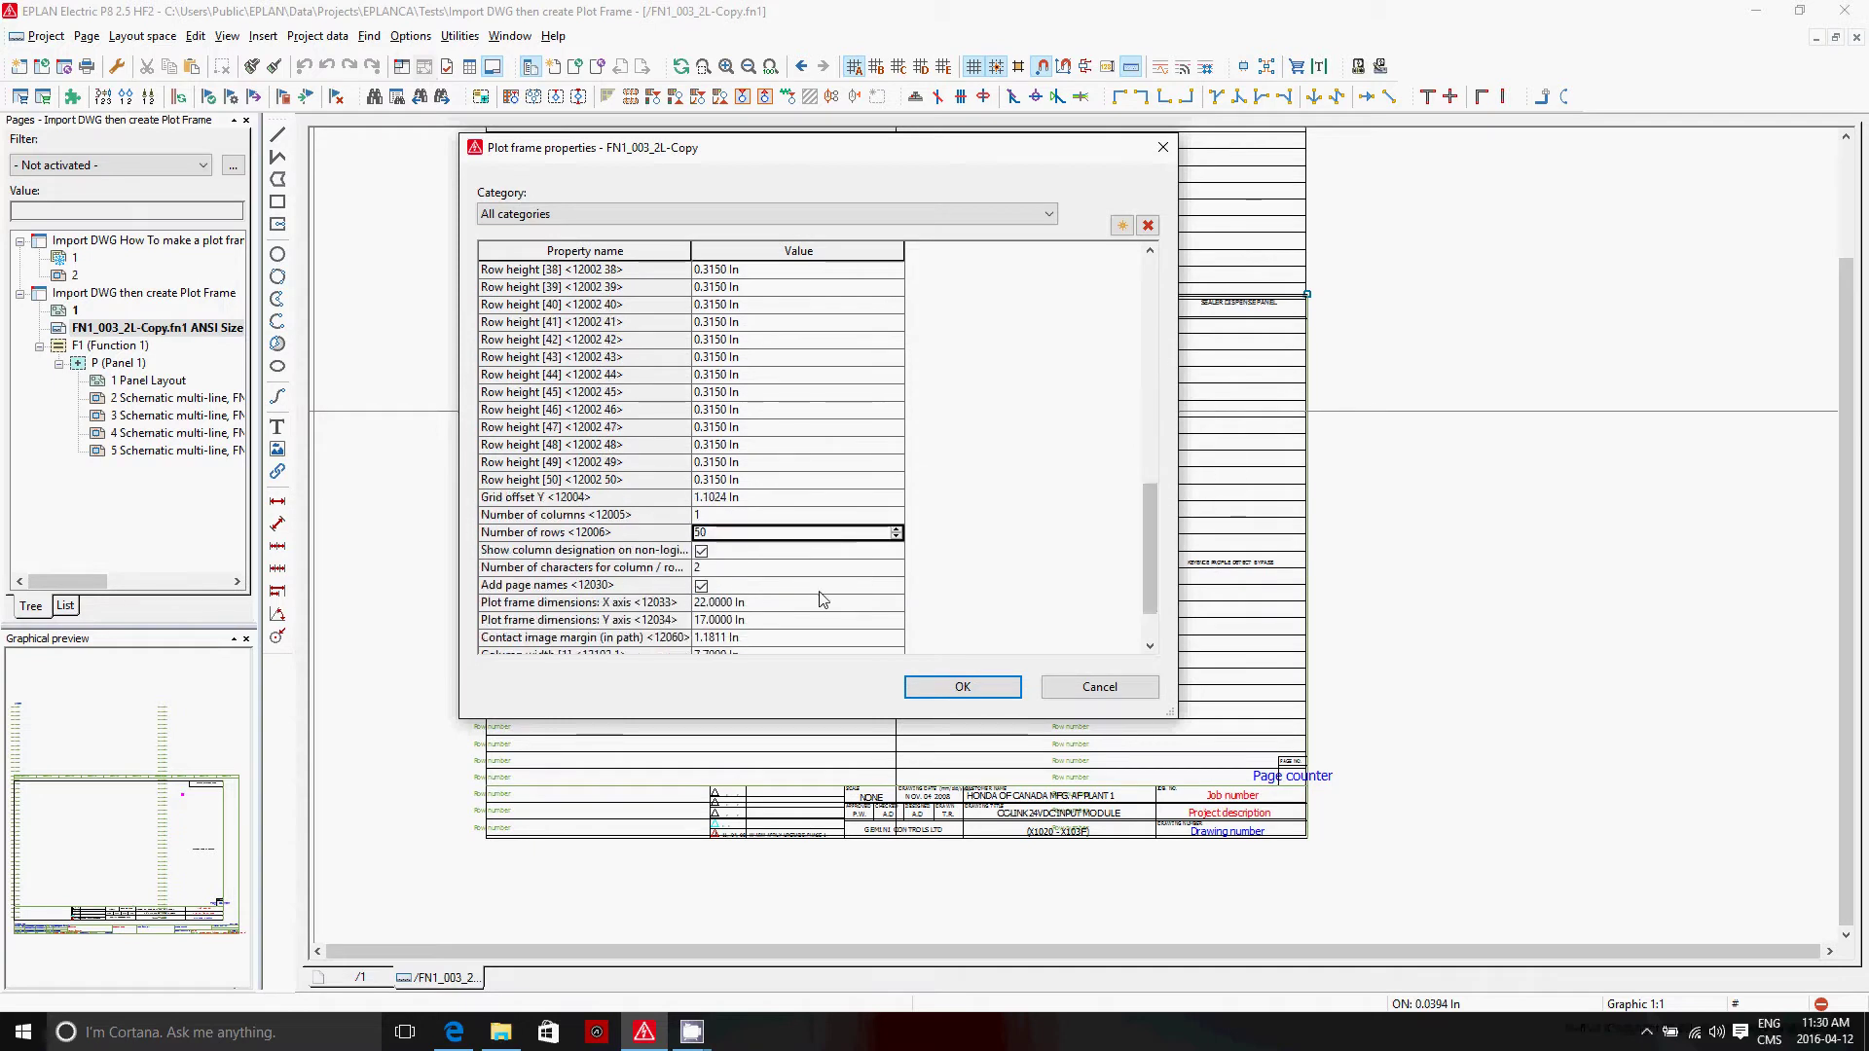
{"action": "type", "text": "22"}
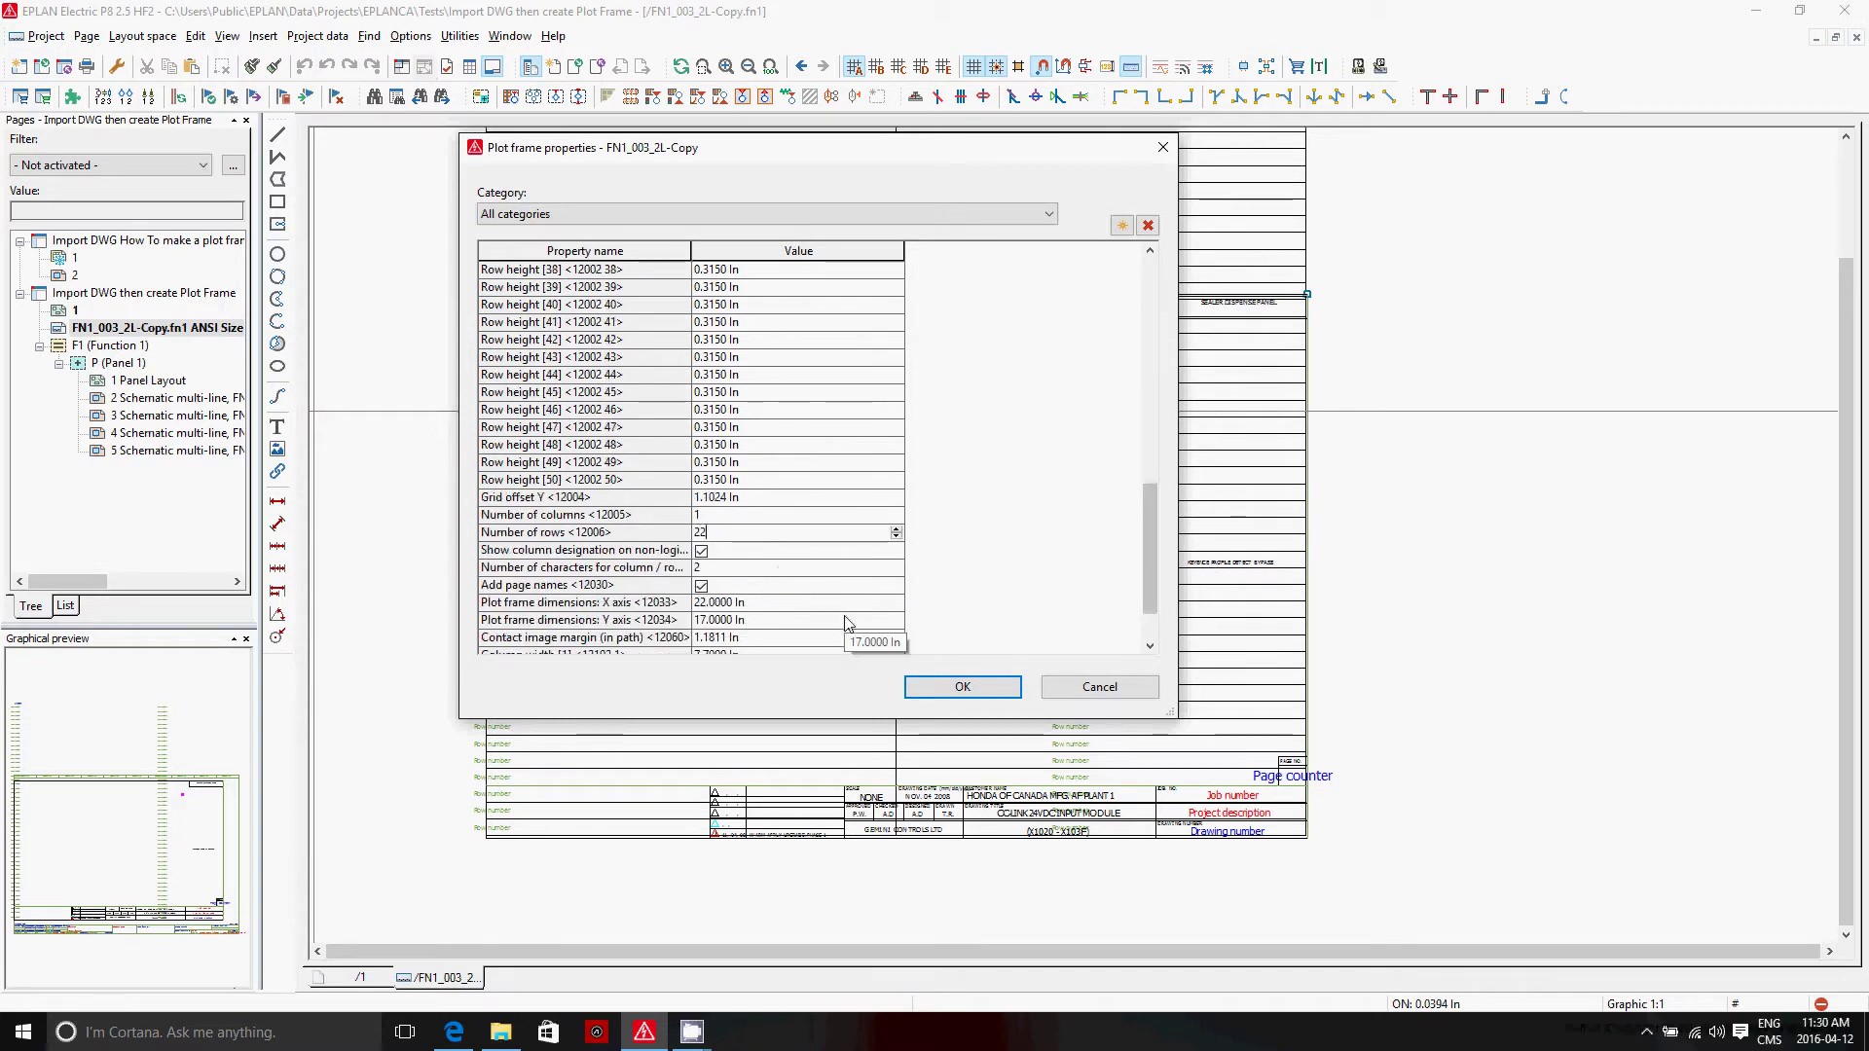
{"action": "left_click", "coordinate": [937, 687]}
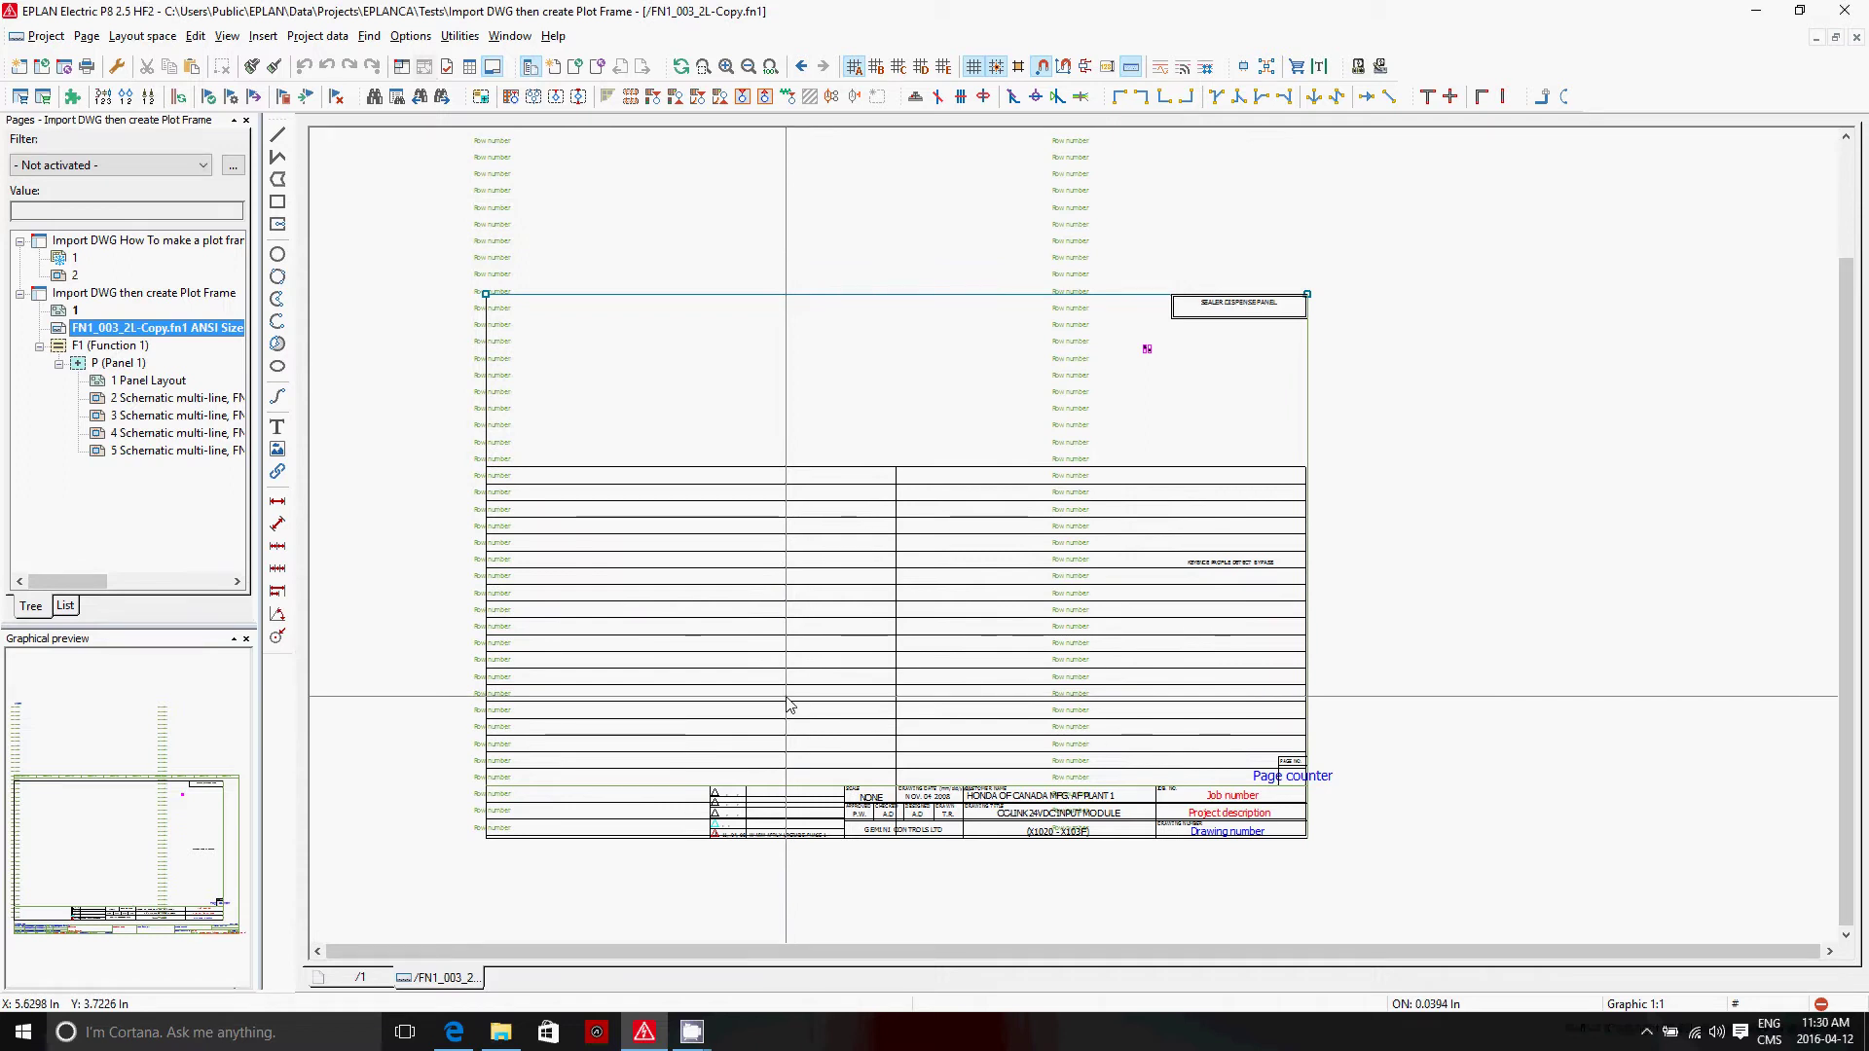
Change the plot frame's Grid offset Y to 2.0000 In.
{"action": "right_click", "coordinate": [156, 328]}
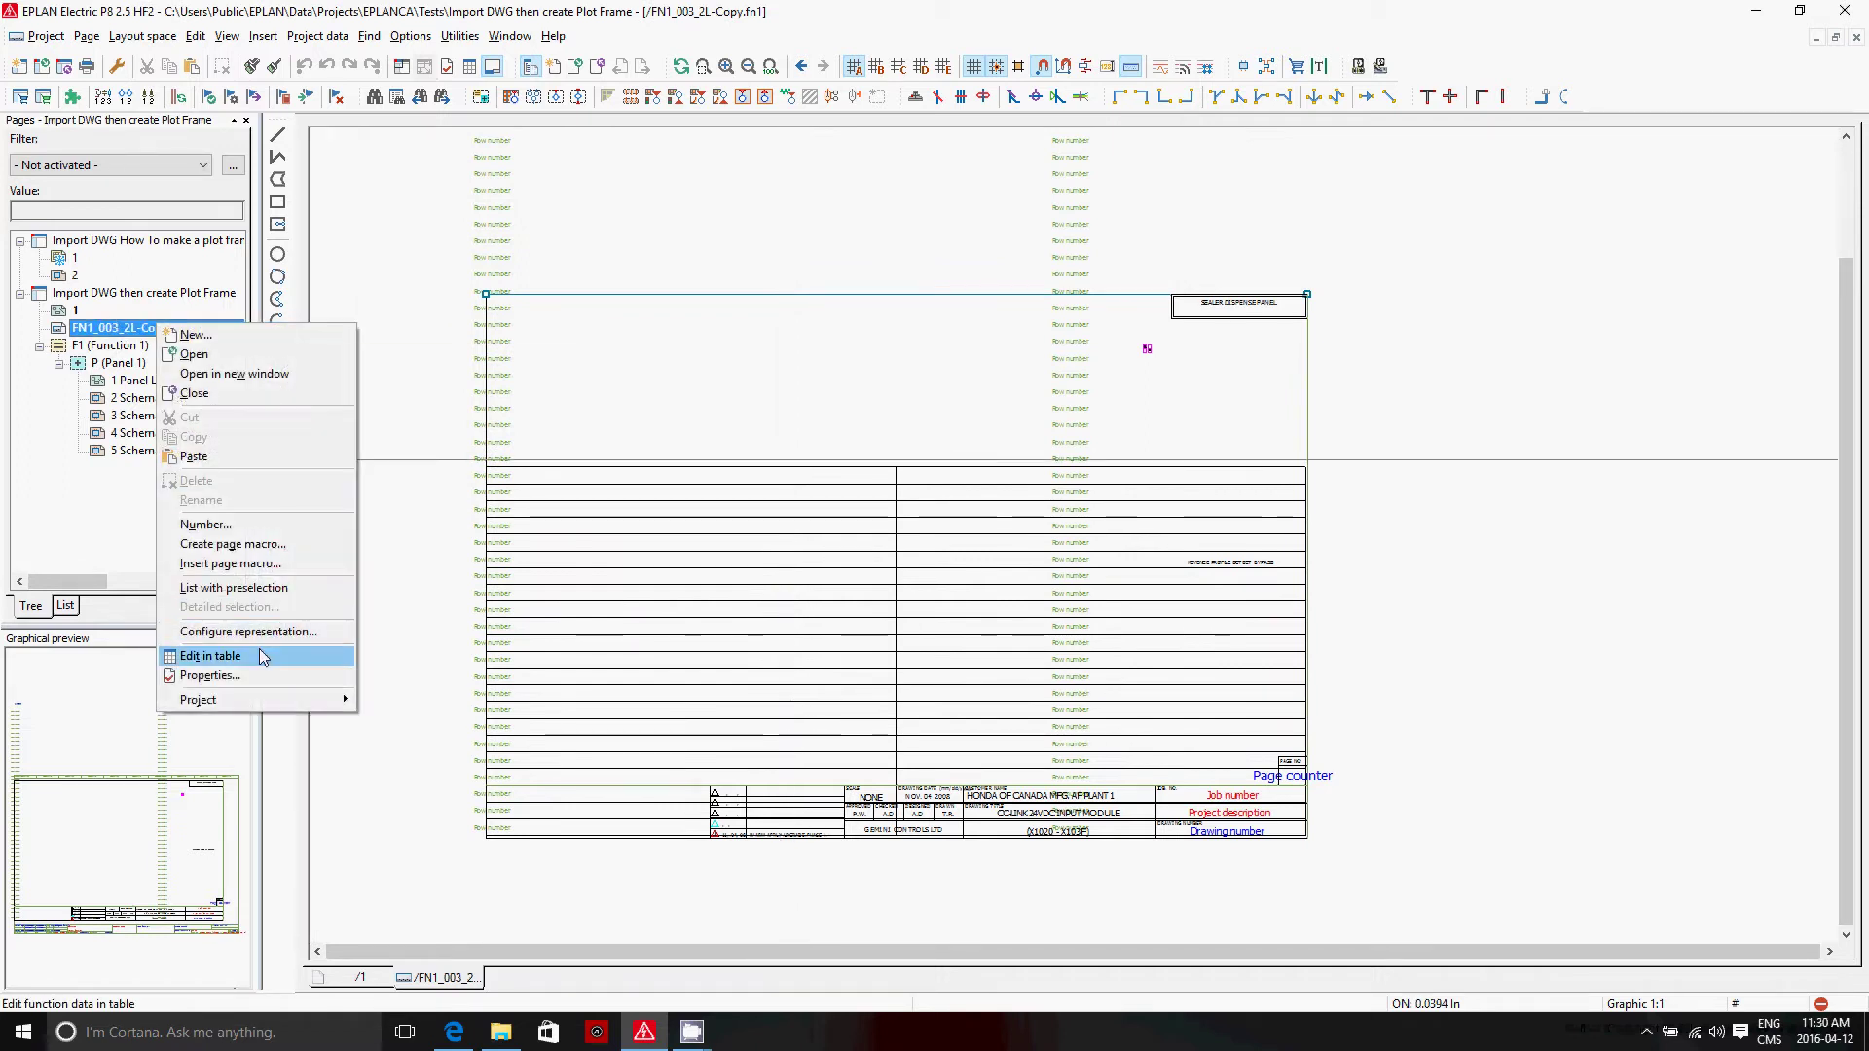
{"action": "left_click", "coordinate": [242, 676]}
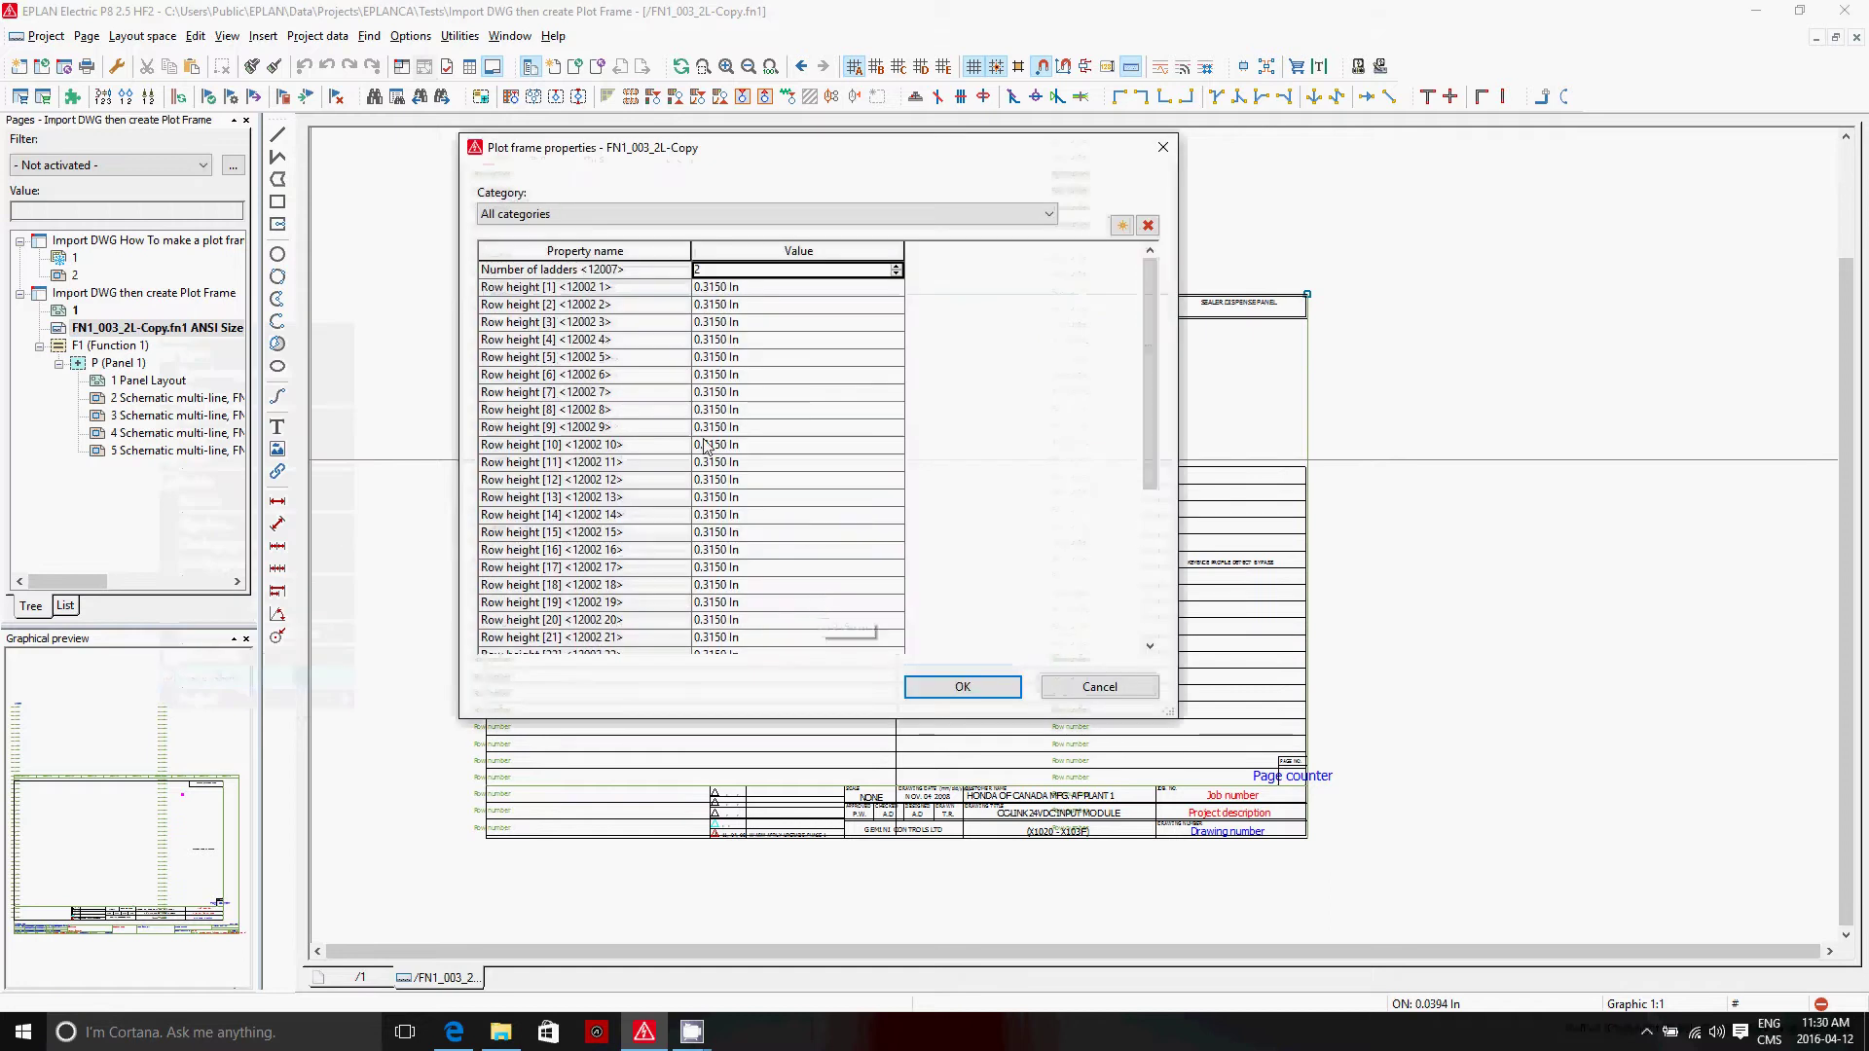
{"action": "left_click_drag", "start_coordinate": [1158, 423], "coordinate": [1151, 563]}
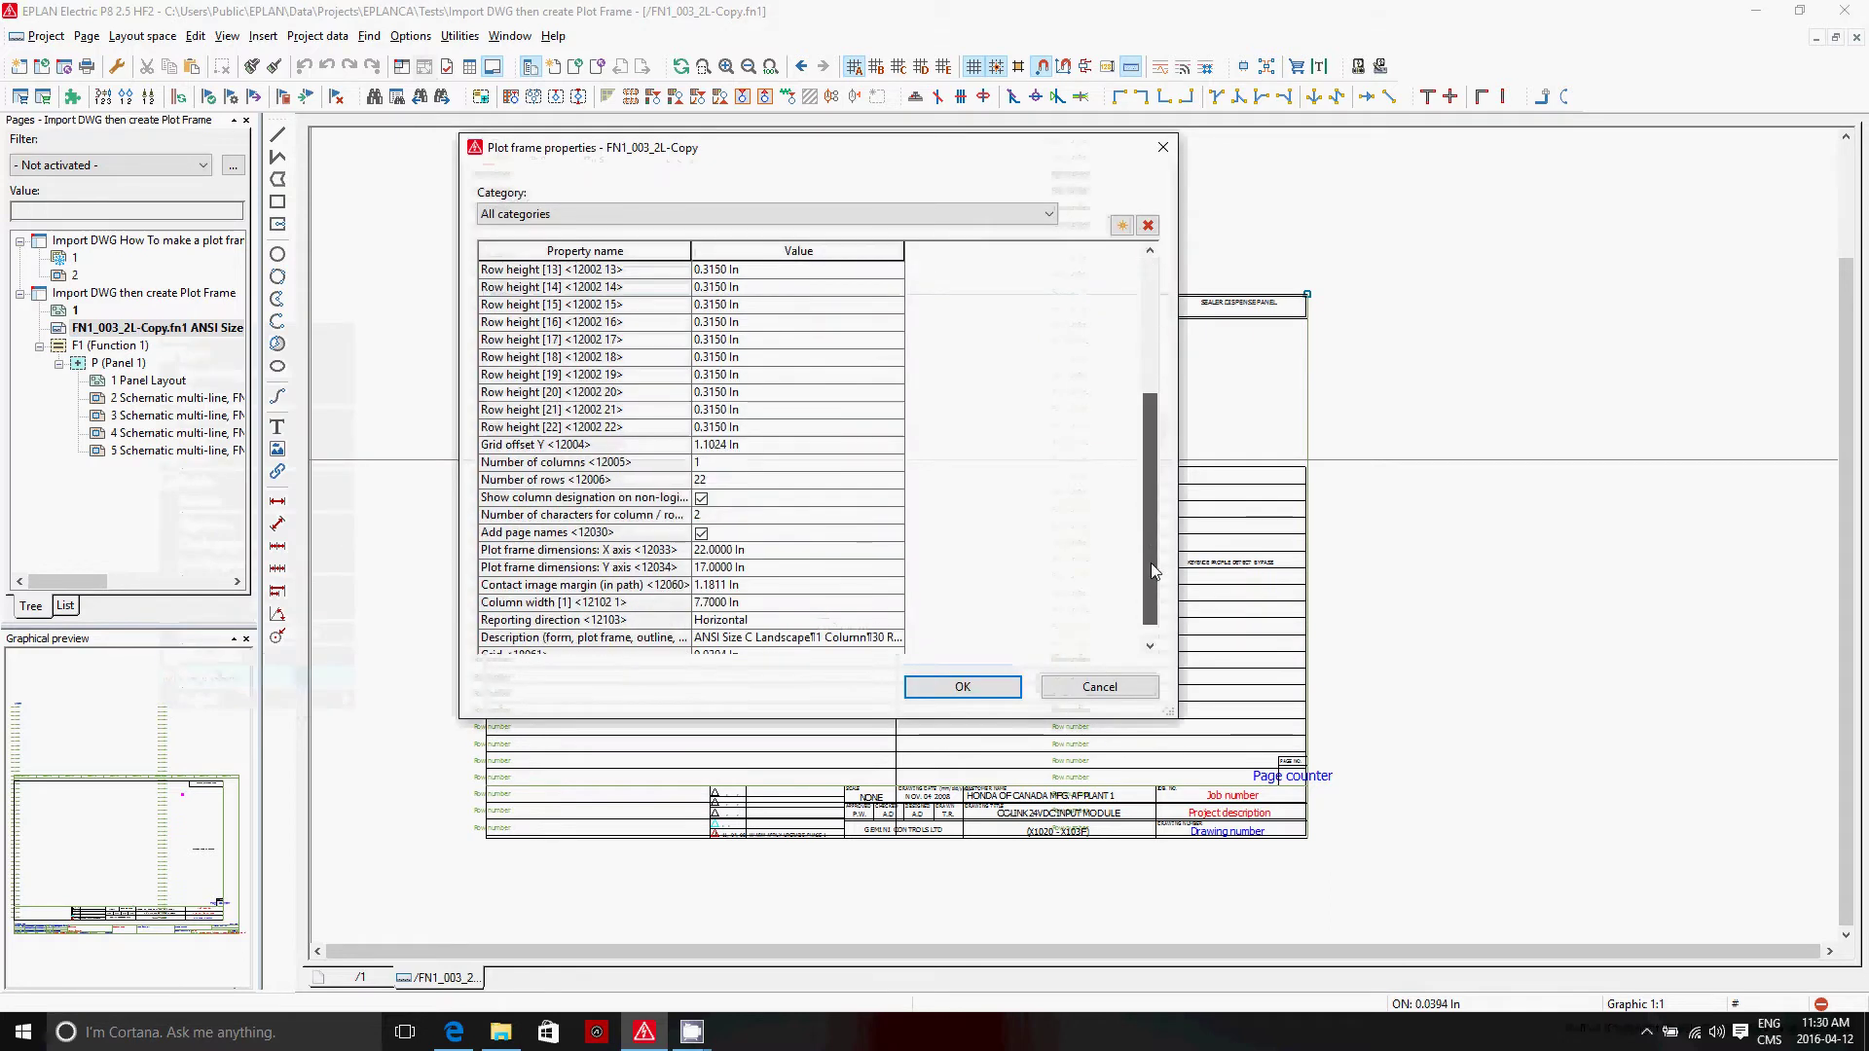
{"action": "left_click", "coordinate": [749, 449]}
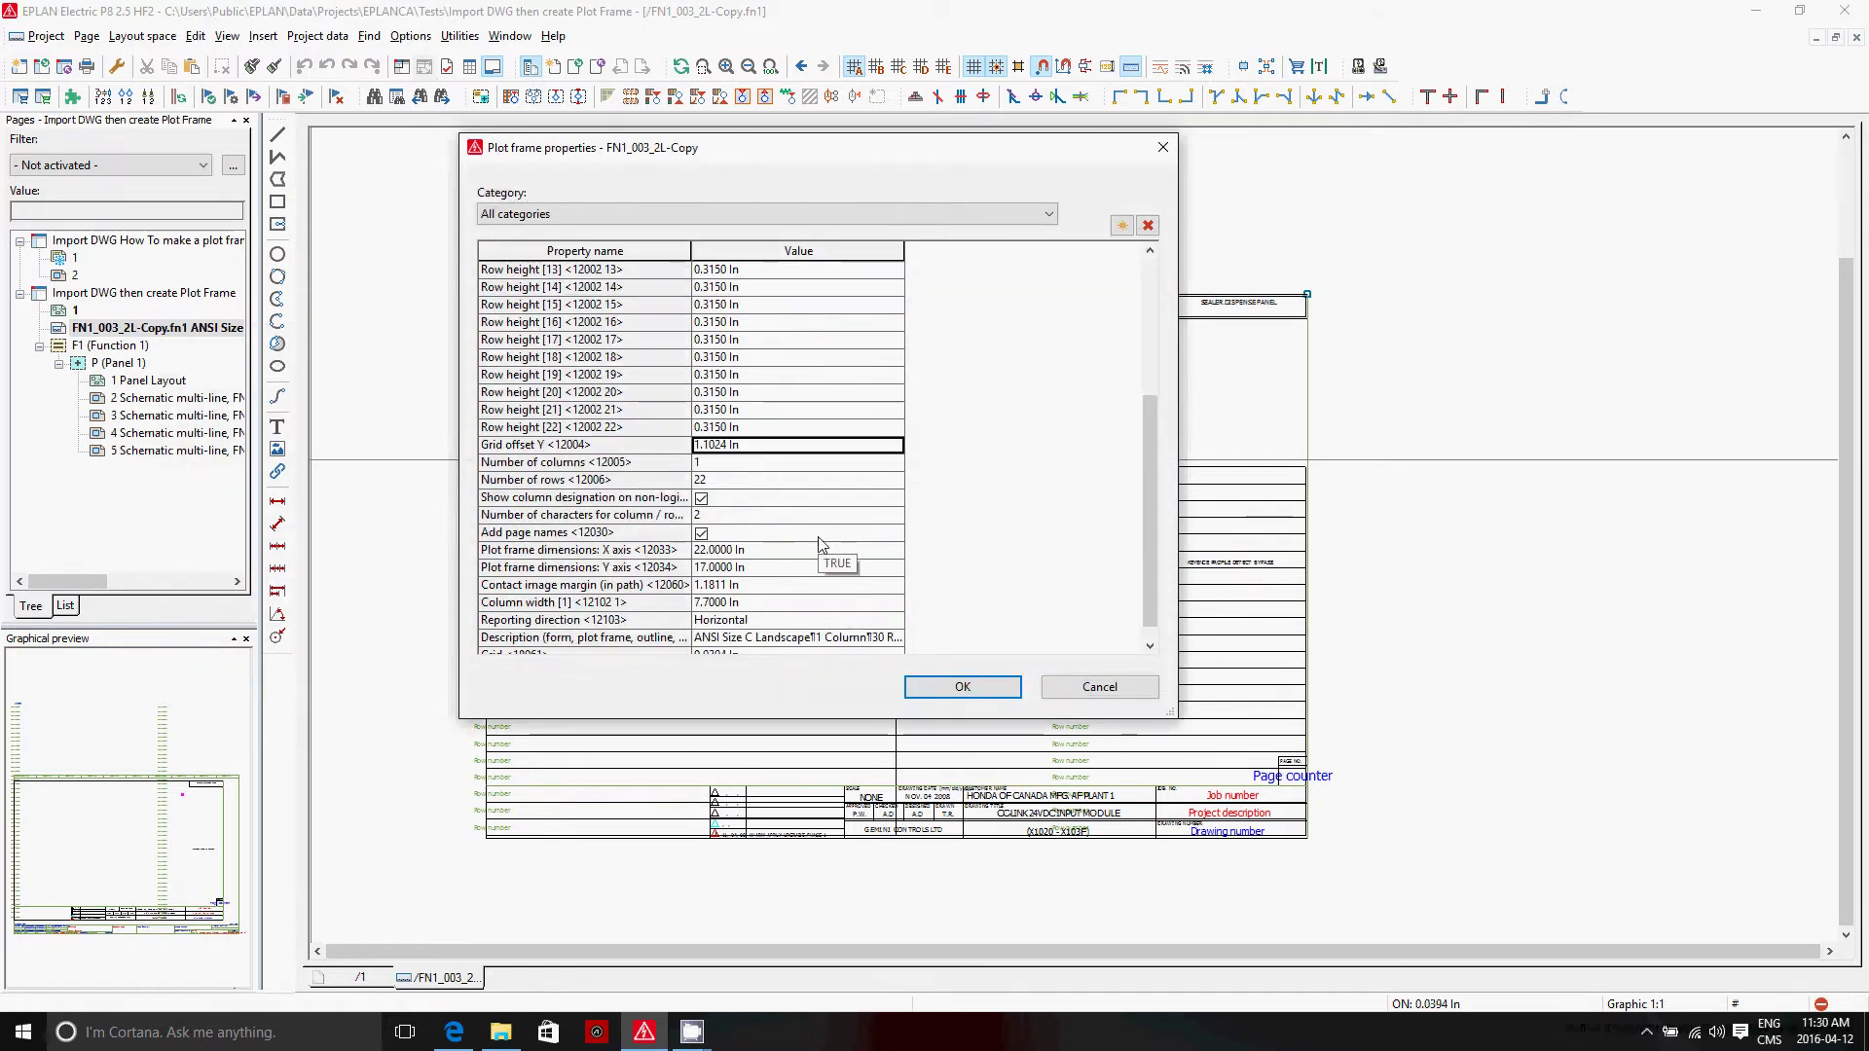
{"action": "left_click", "coordinate": [962, 687]}
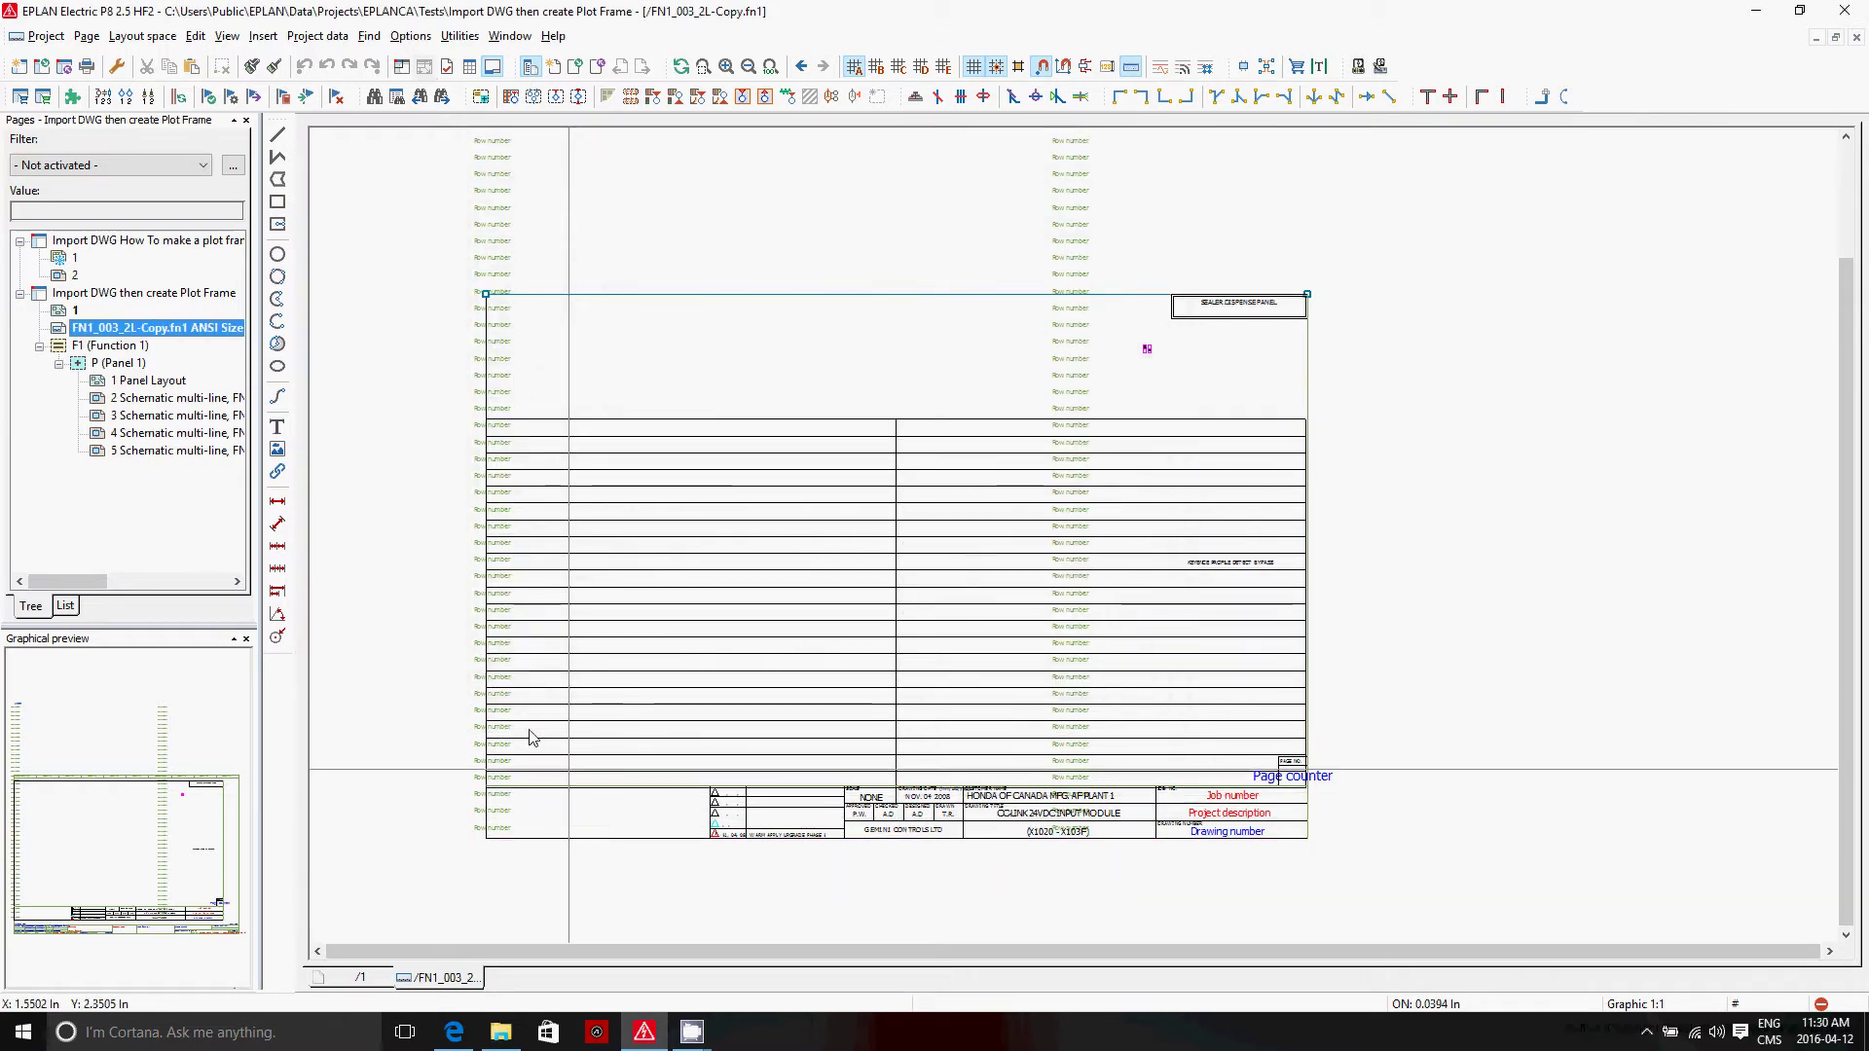
Reopen the plot frame properties, check Row height [1] through [22] at 0.3150 In, and apply.
{"action": "right_click", "coordinate": [136, 327]}
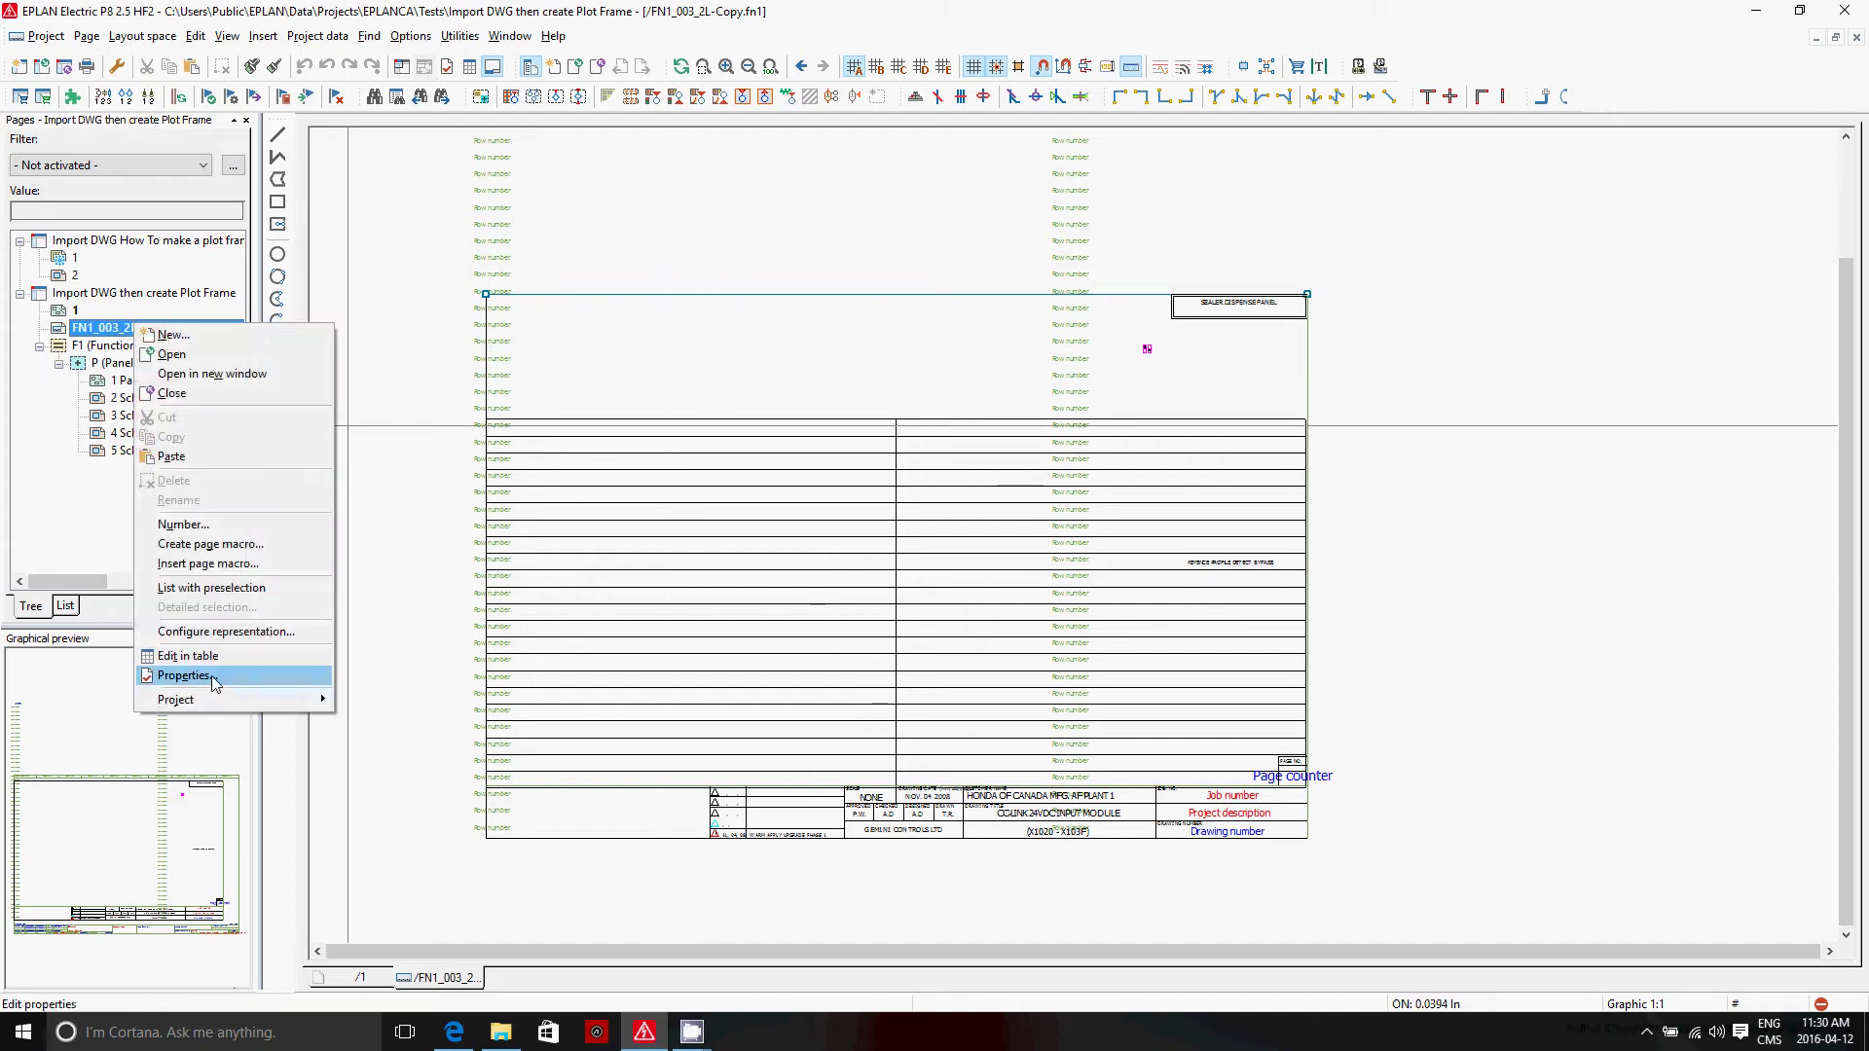
{"action": "left_click", "coordinate": [184, 676]}
{"action": "scroll", "coordinate": [876, 418], "scroll_direction": "up", "scroll_amount": 1}
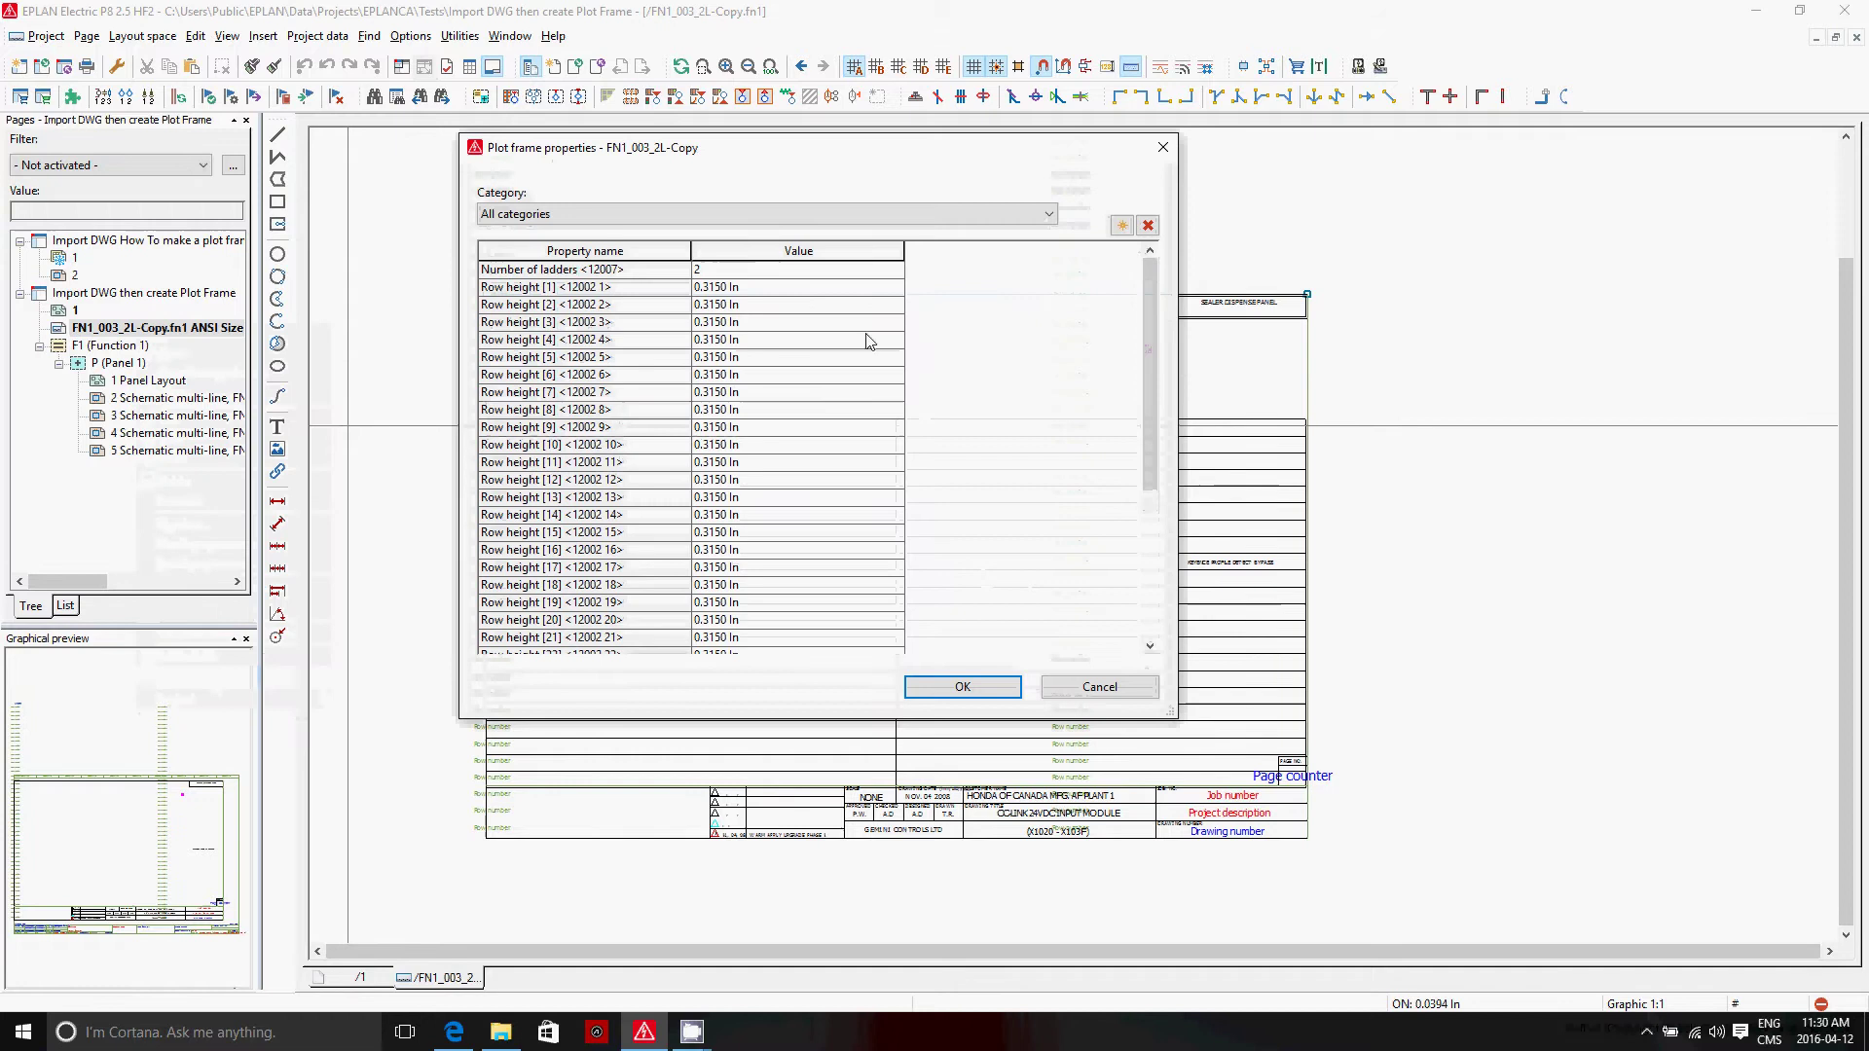
{"action": "left_click", "coordinate": [839, 287]}
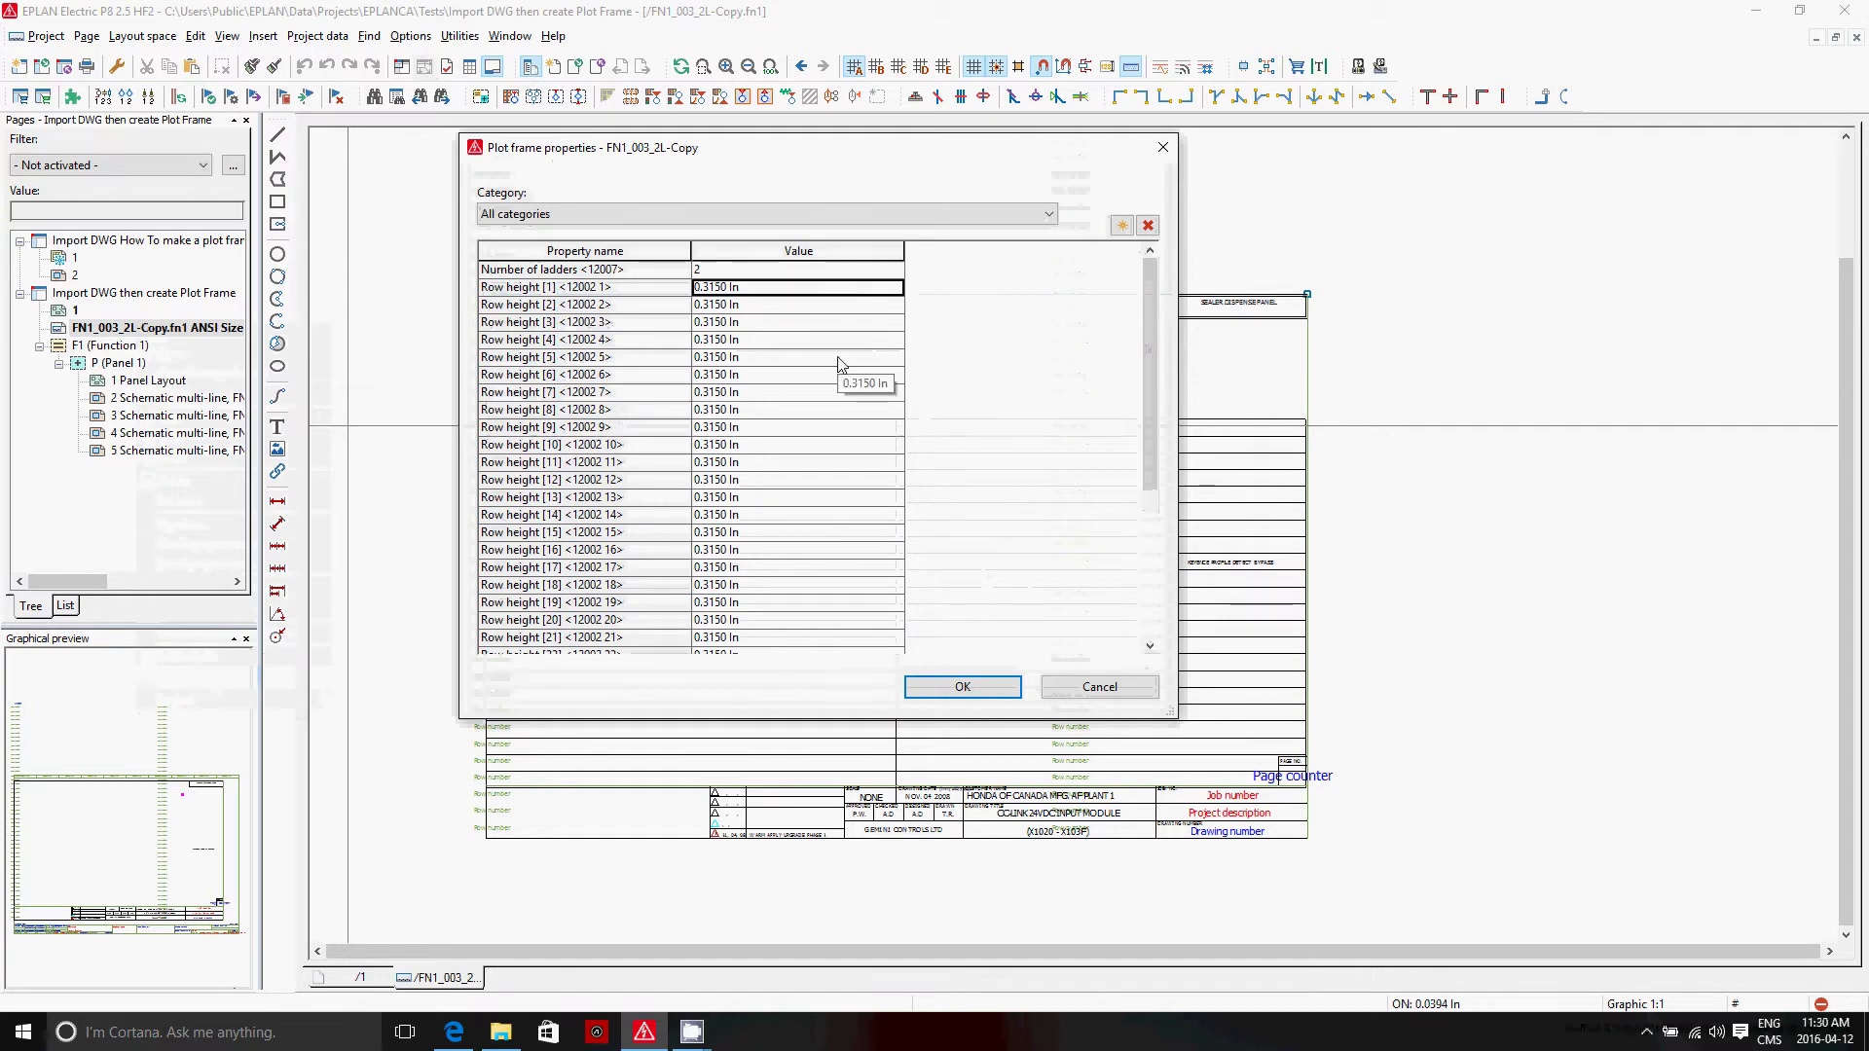
{"action": "scroll", "coordinate": [826, 521], "scroll_direction": "down", "scroll_amount": 4}
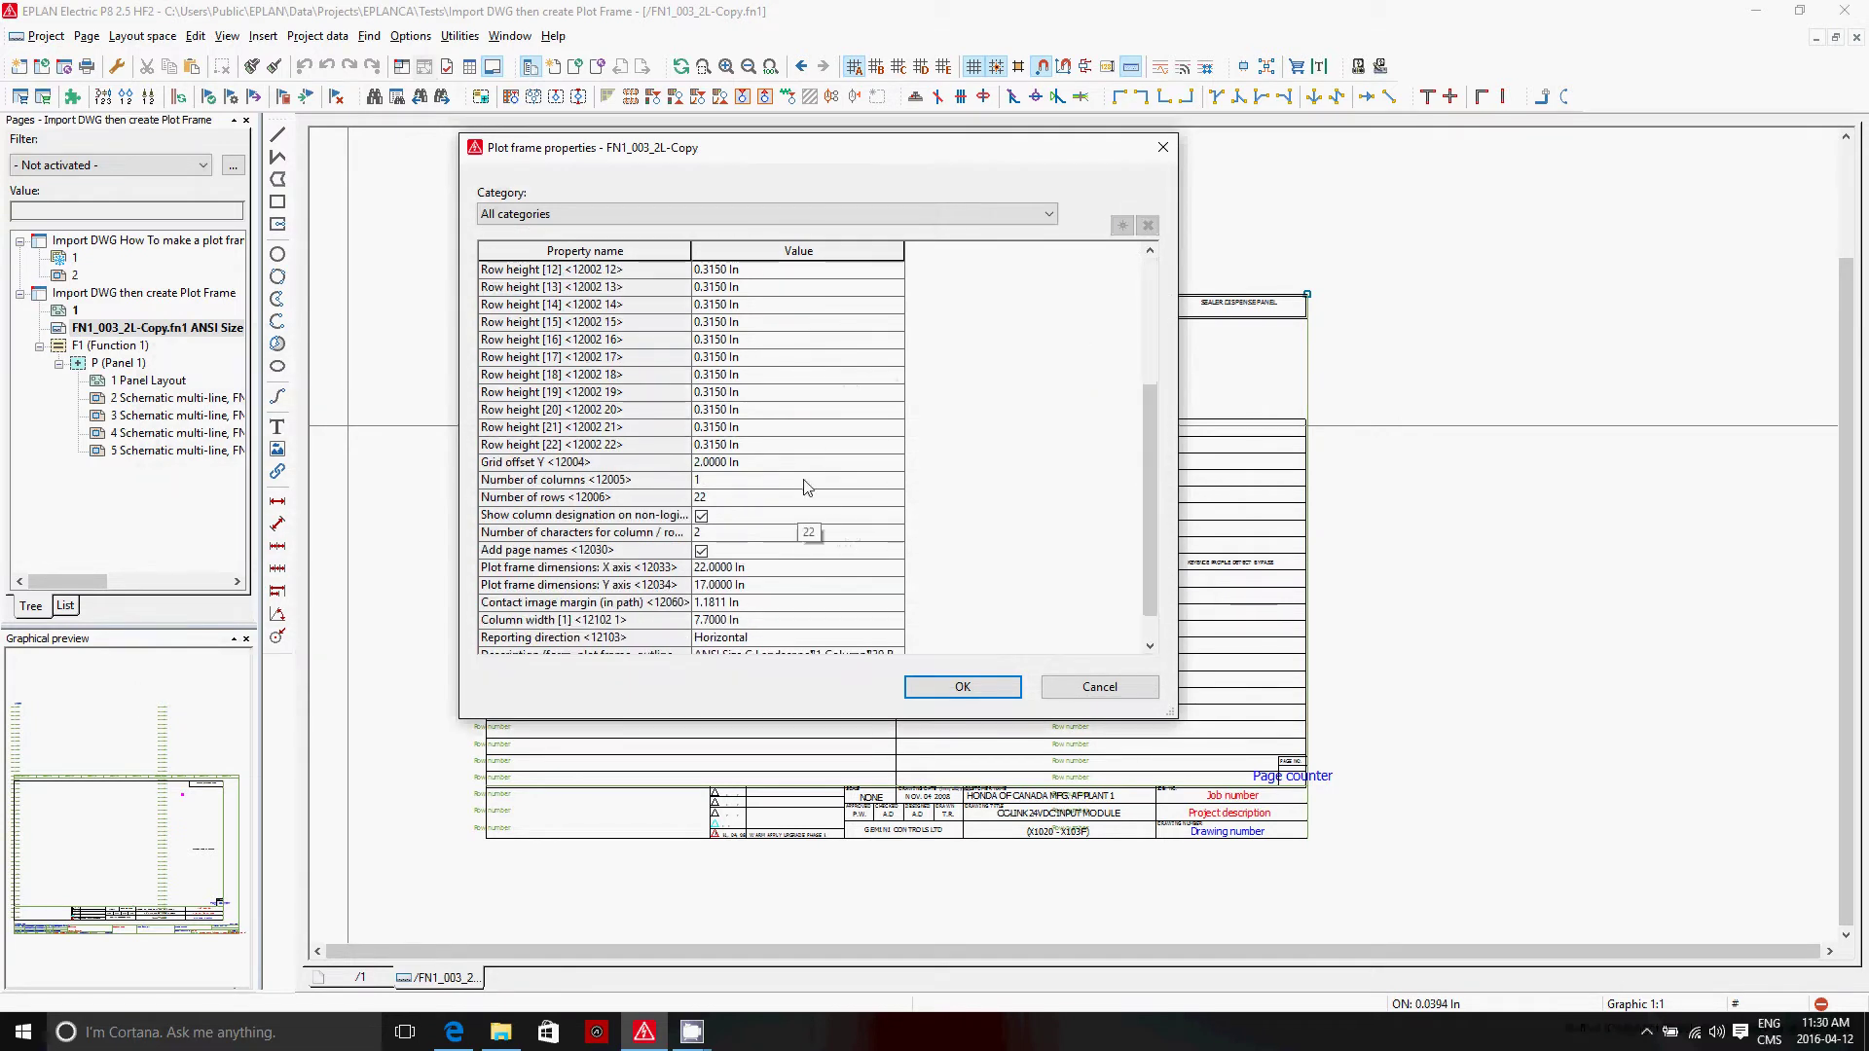
{"action": "left_click", "coordinate": [796, 446]}
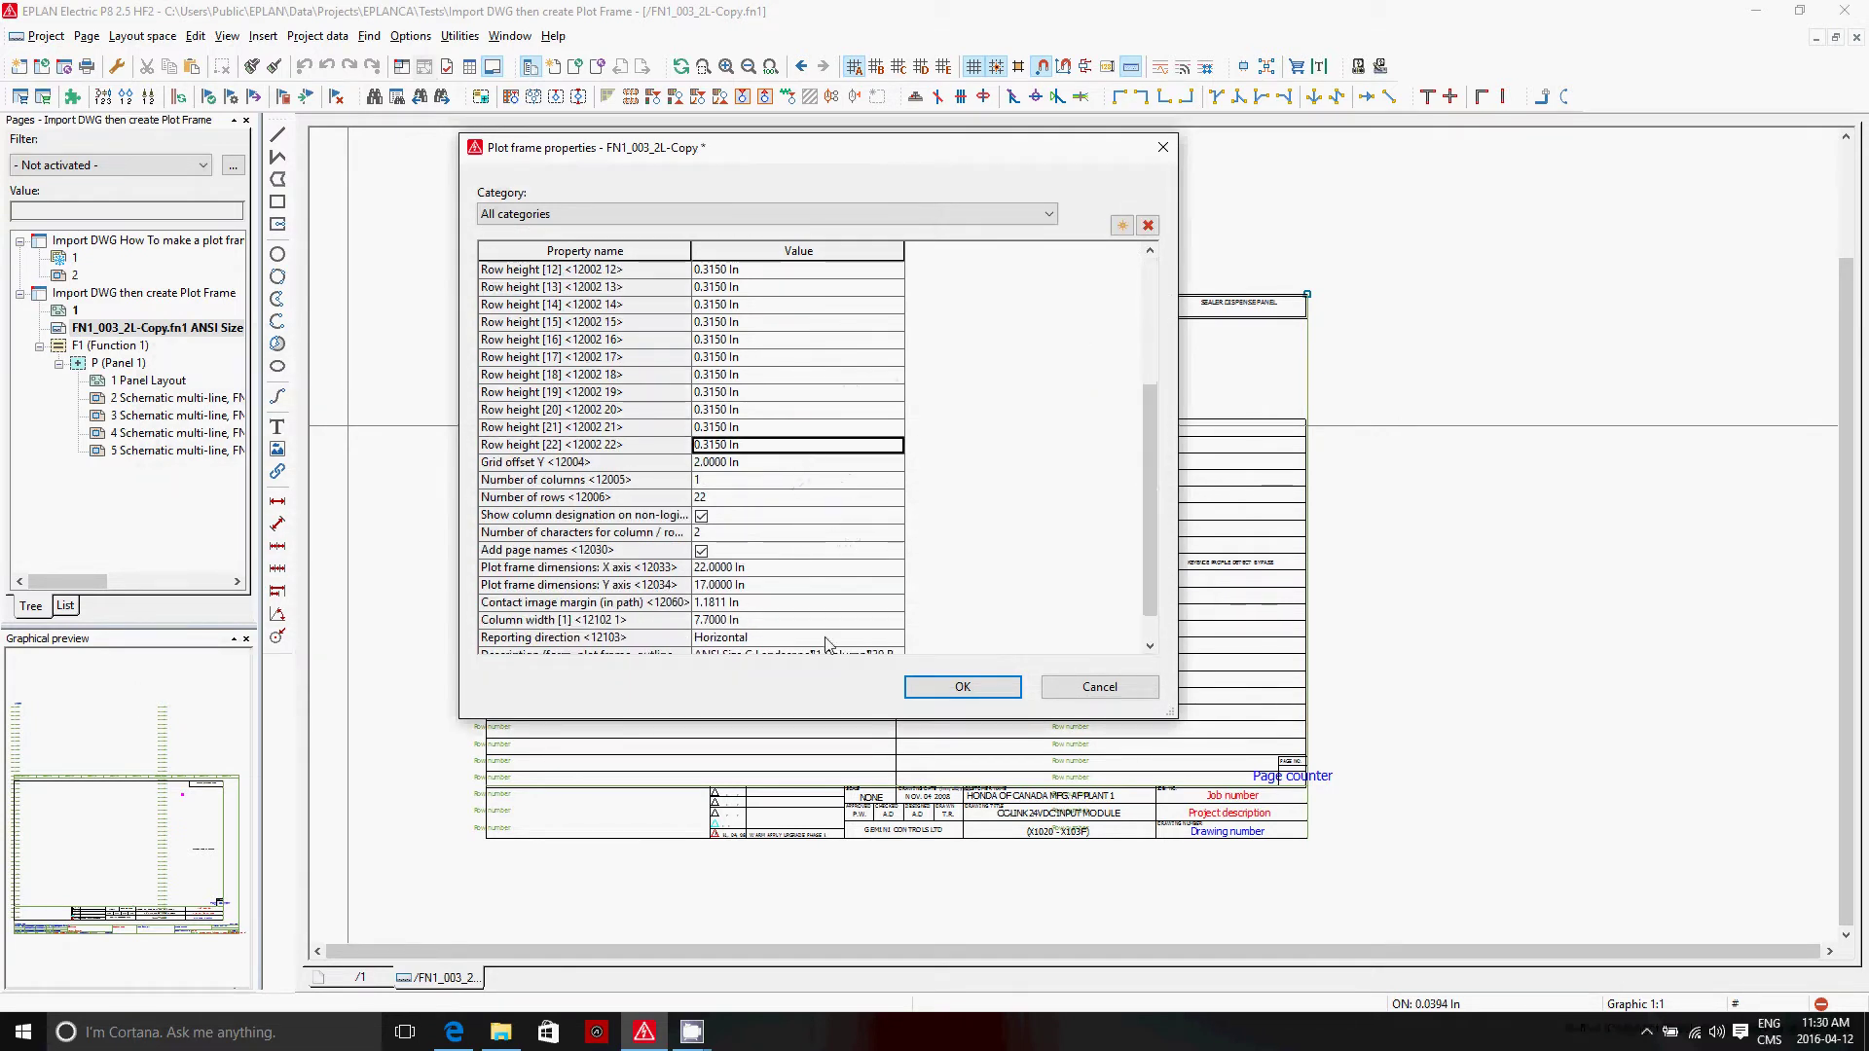
{"action": "left_click", "coordinate": [963, 687]}
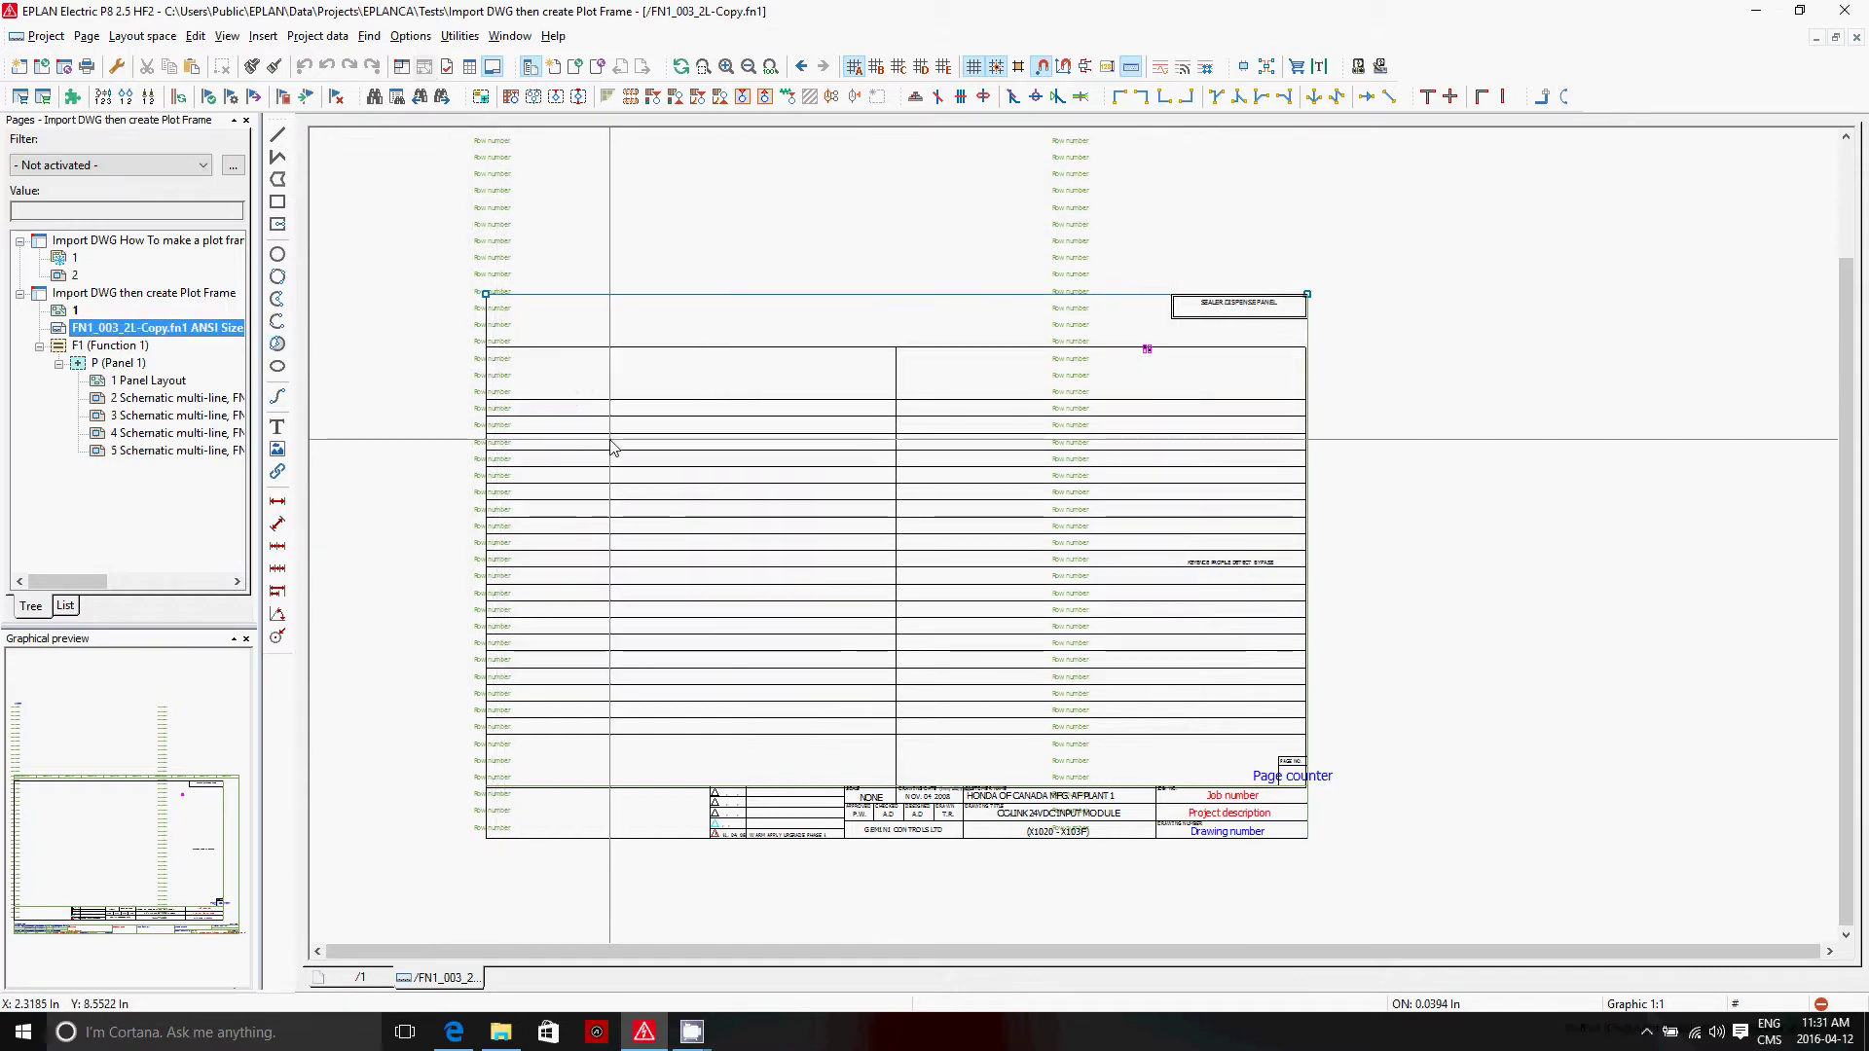
Open schematic page 1 and measure the distance between rows 19 and 20.
{"action": "right_click", "coordinate": [195, 328]}
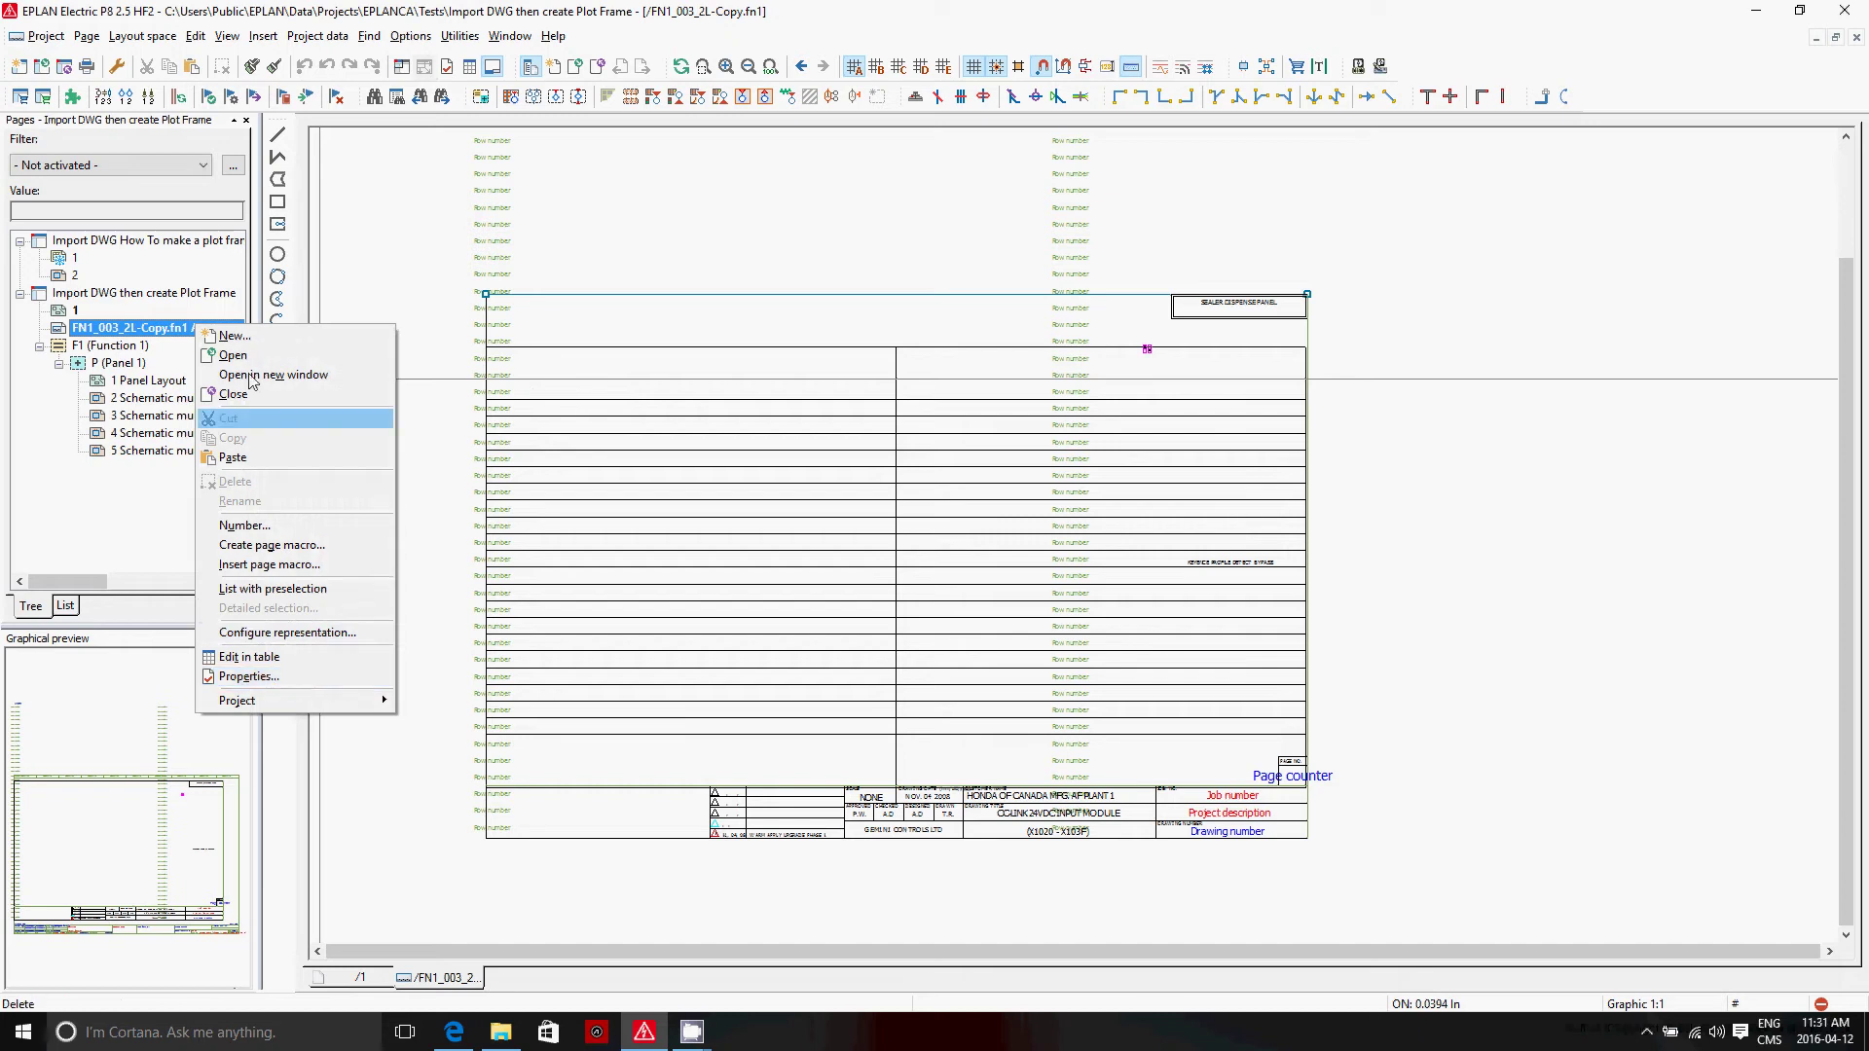
{"action": "left_click", "coordinate": [105, 312]}
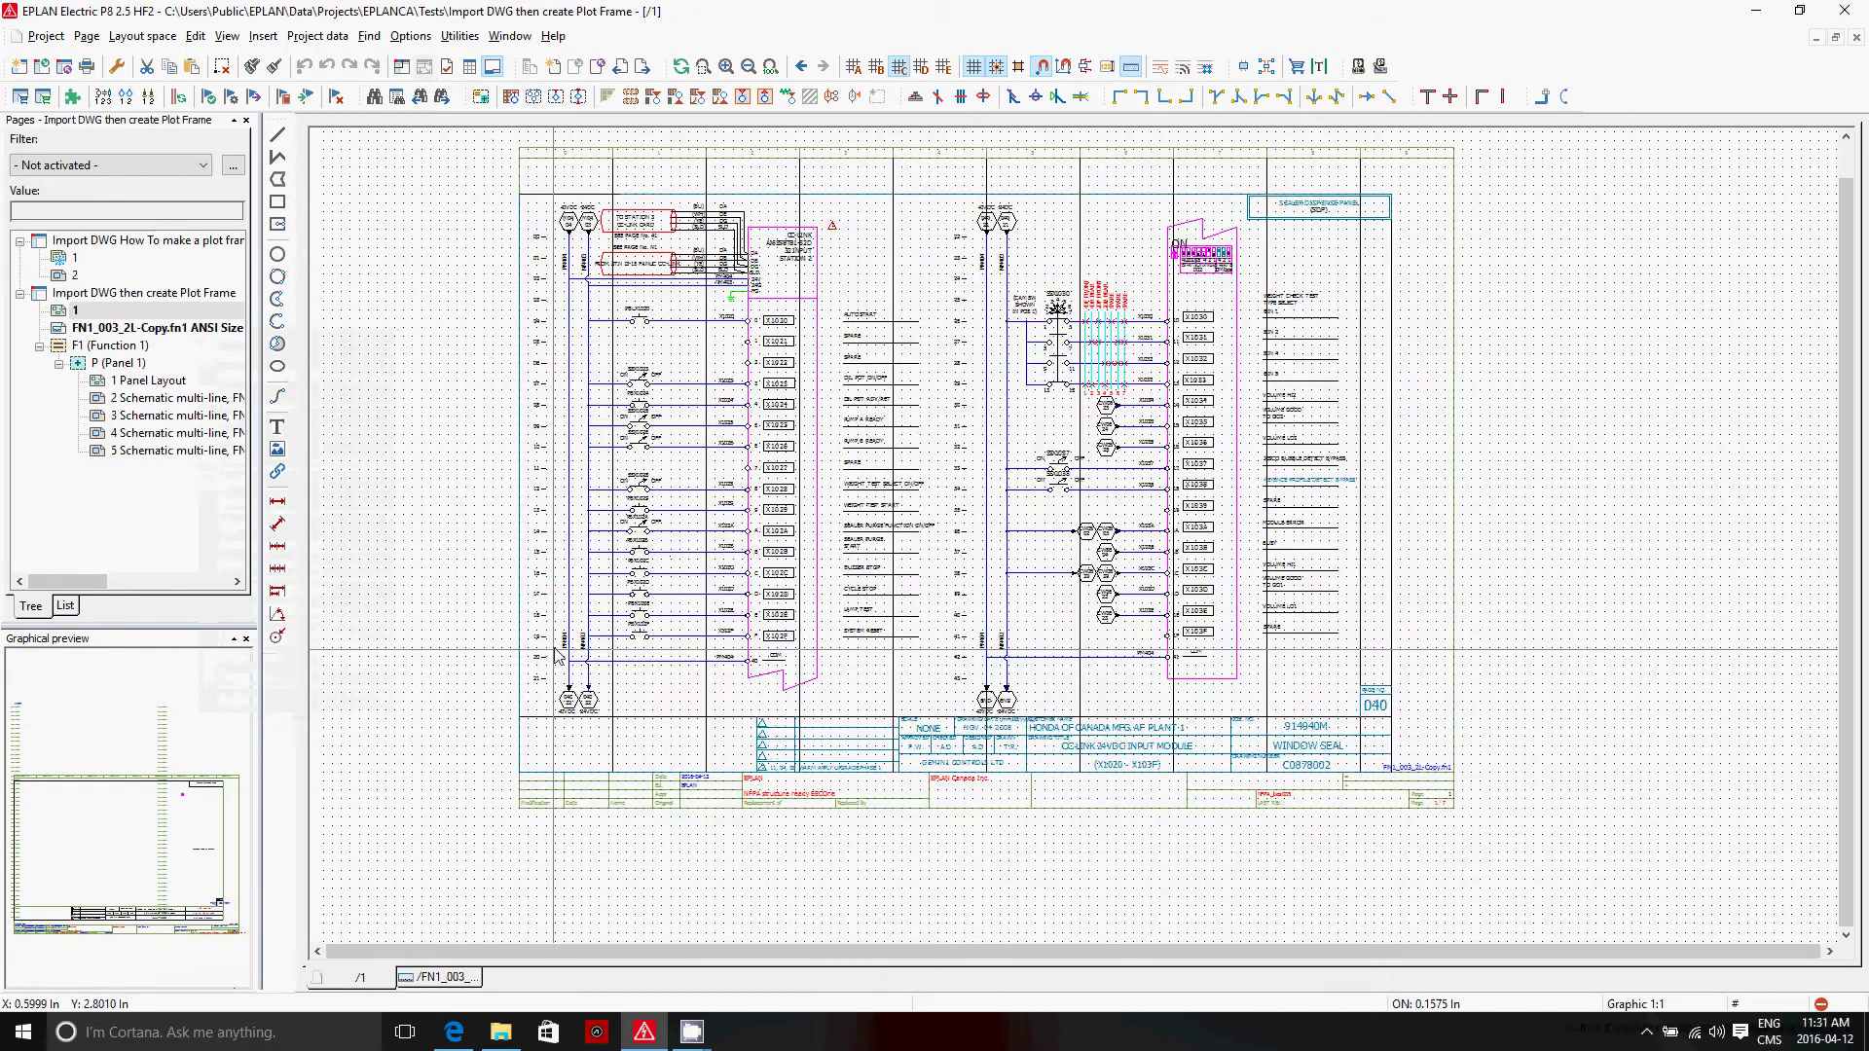
{"action": "scroll", "coordinate": [521, 584], "scroll_direction": "up", "scroll_amount": 3}
{"action": "key", "text": "ctrl+shift+m"}
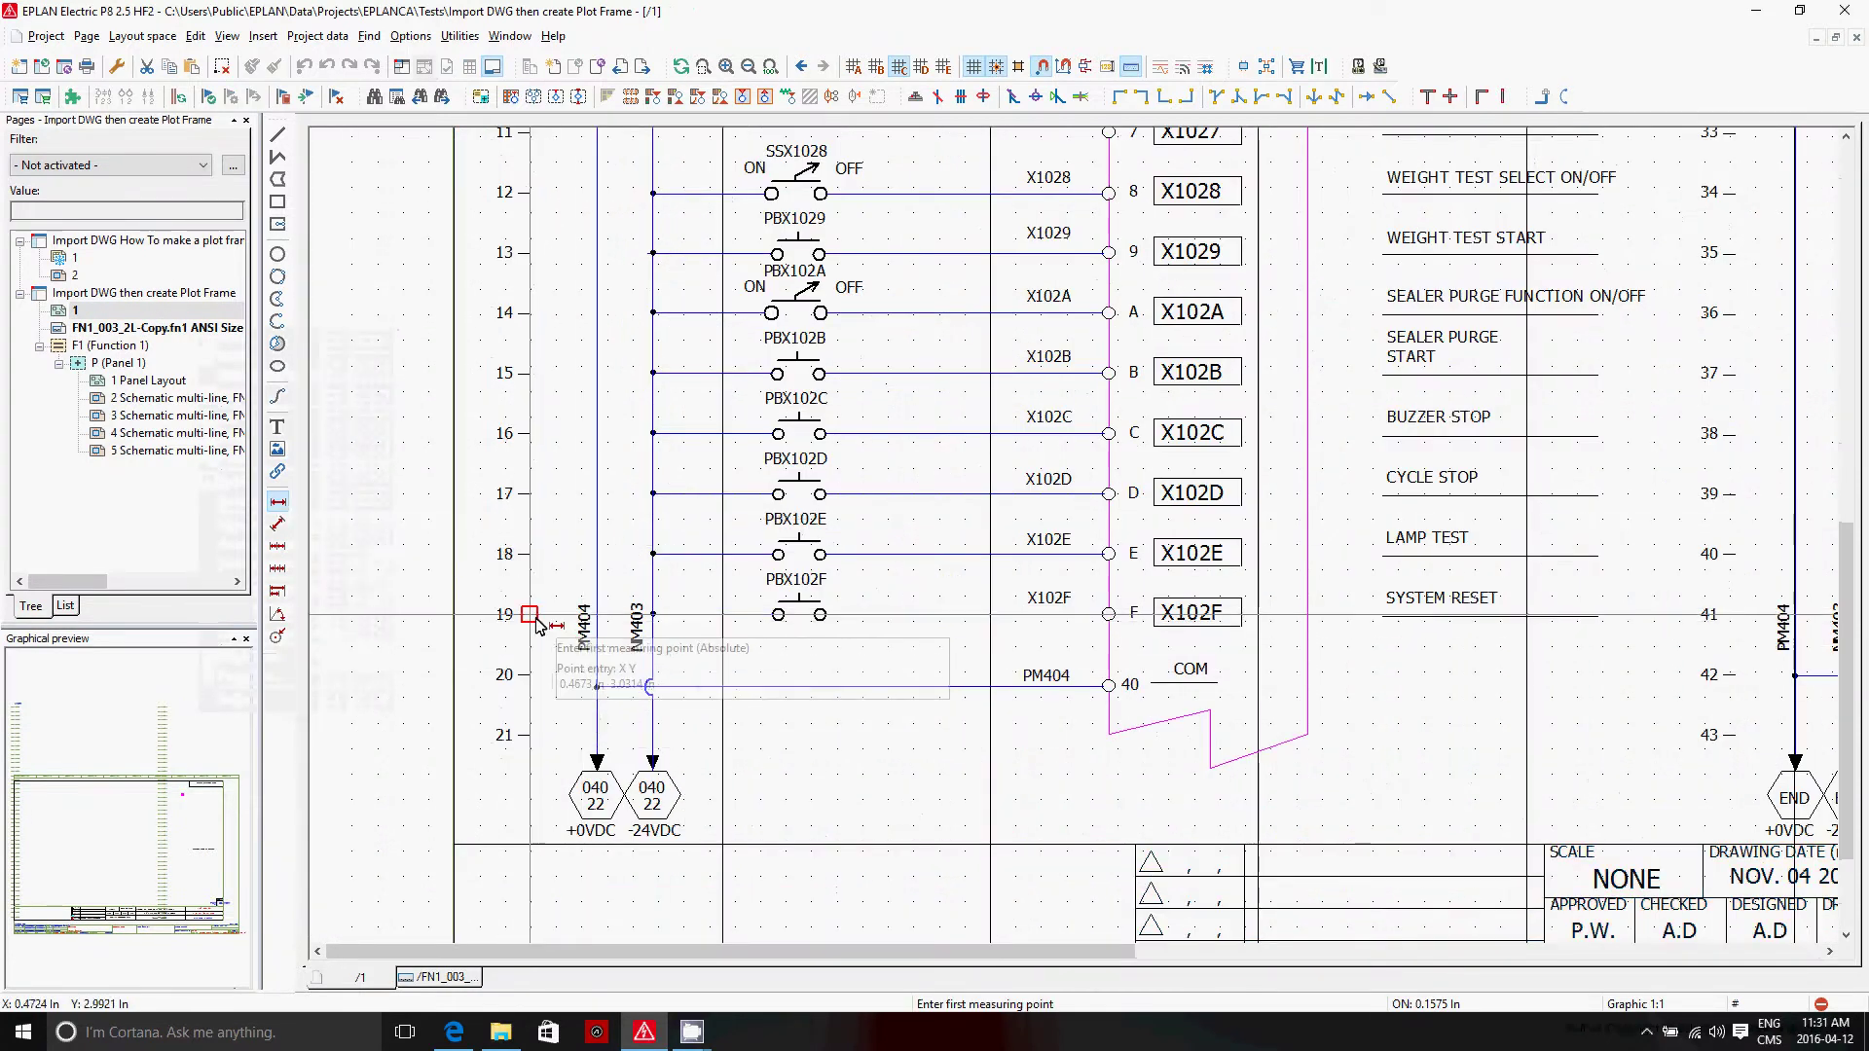
{"action": "left_click", "coordinate": [530, 614]}
{"action": "left_click", "coordinate": [533, 674]}
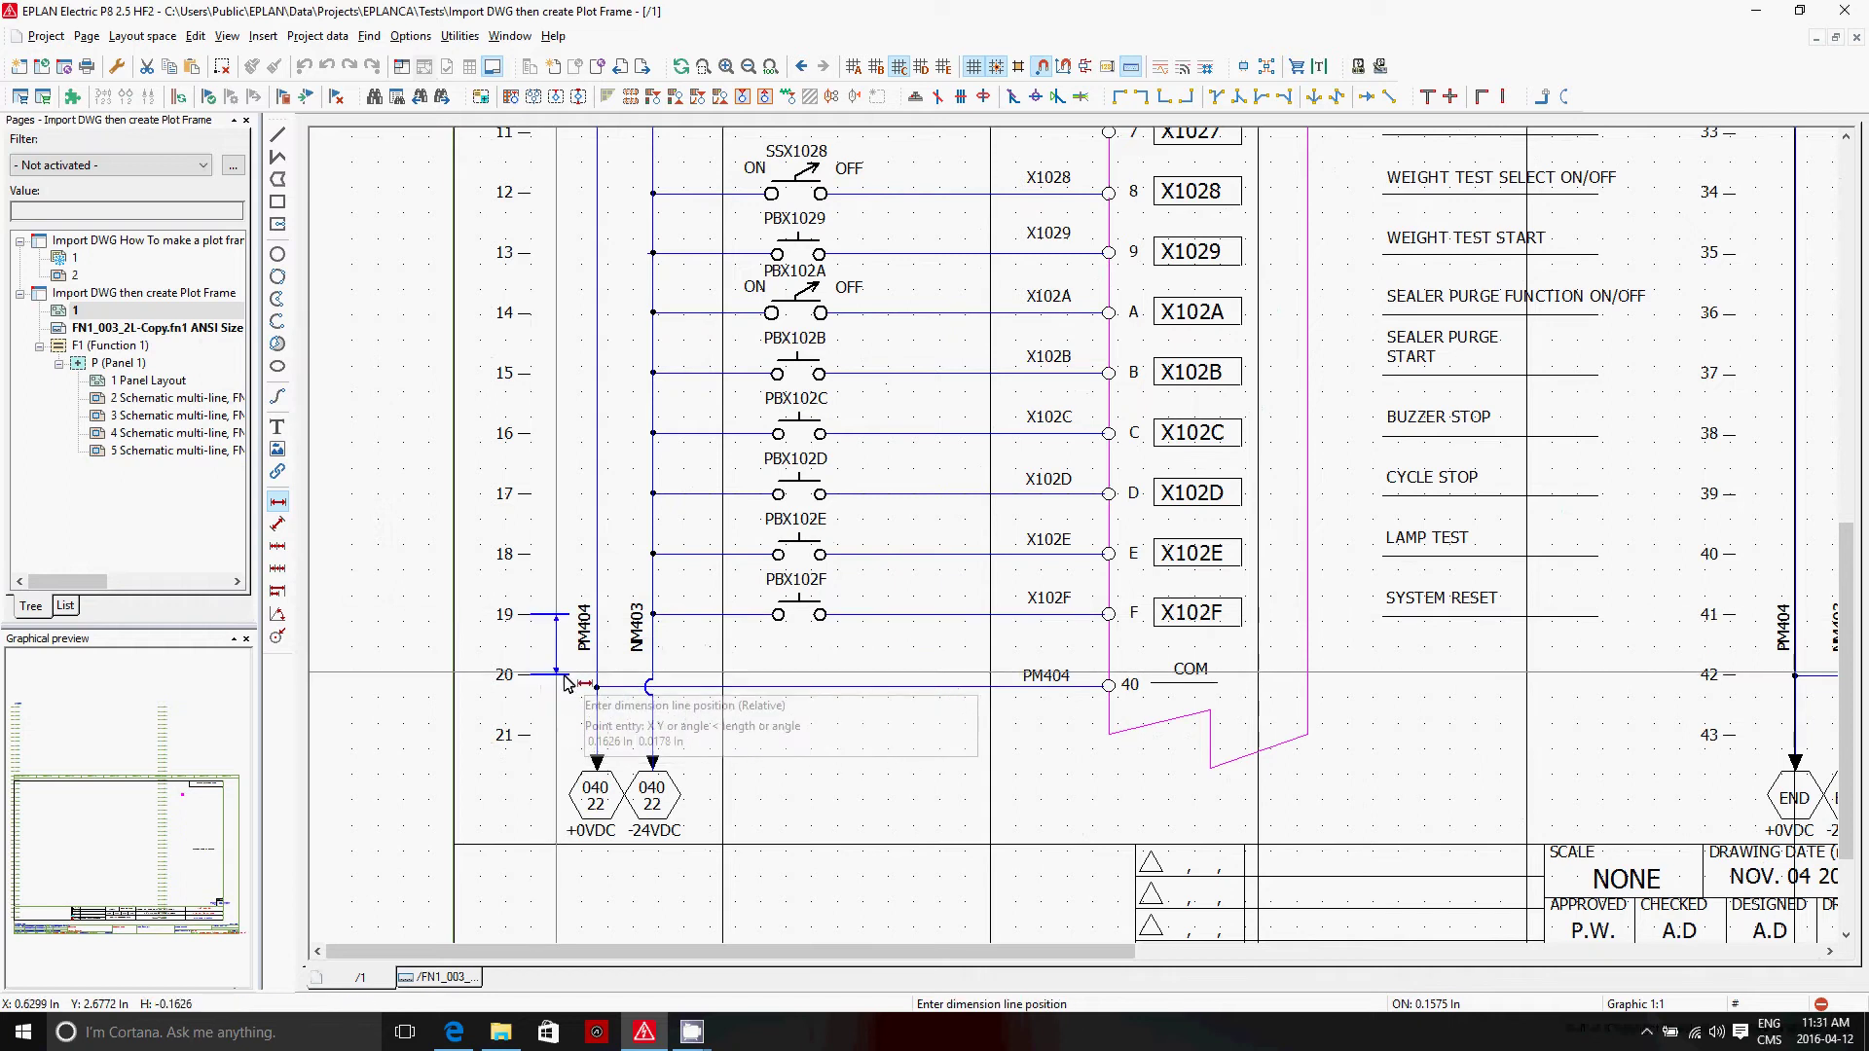
Switch the new dimension's unit to inches so it reads 0.37".
{"action": "scroll", "coordinate": [557, 730], "scroll_direction": "up", "scroll_amount": 2}
{"action": "key", "text": "Escape"}
{"action": "double_click", "coordinate": [563, 594]}
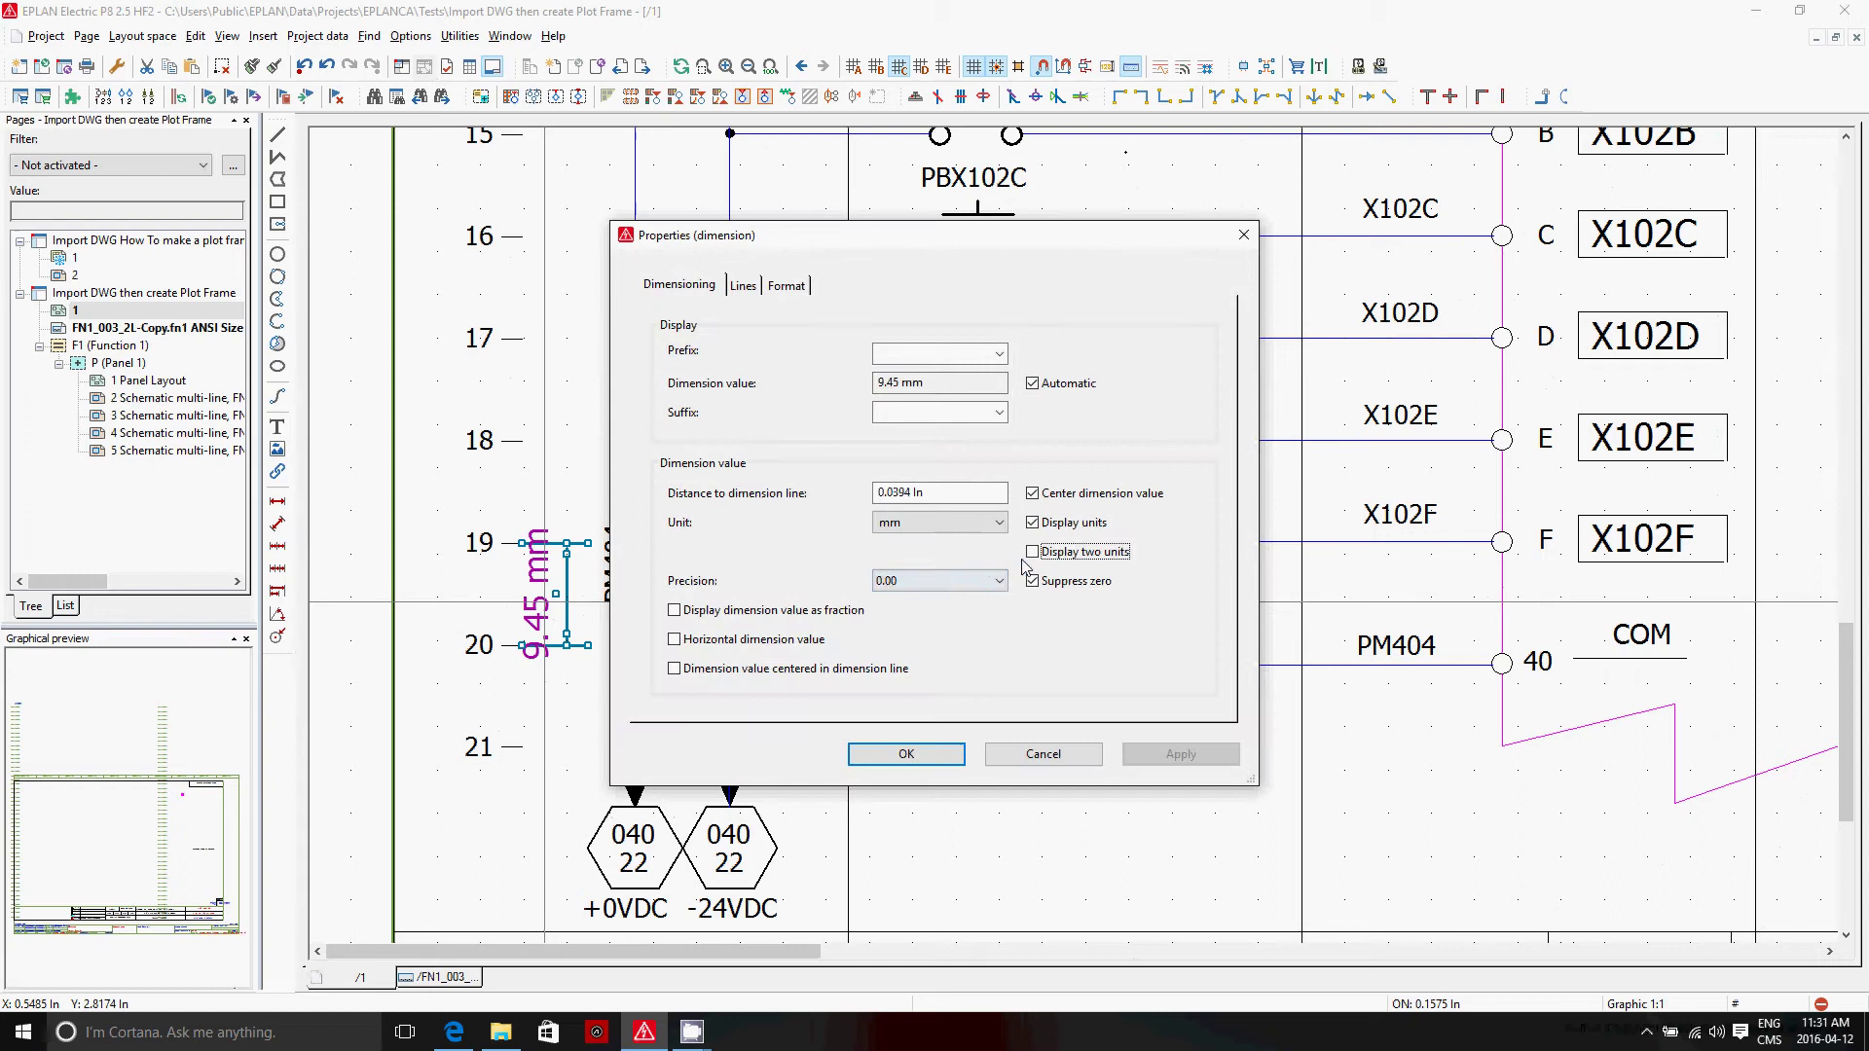
{"action": "left_click", "coordinate": [993, 523]}
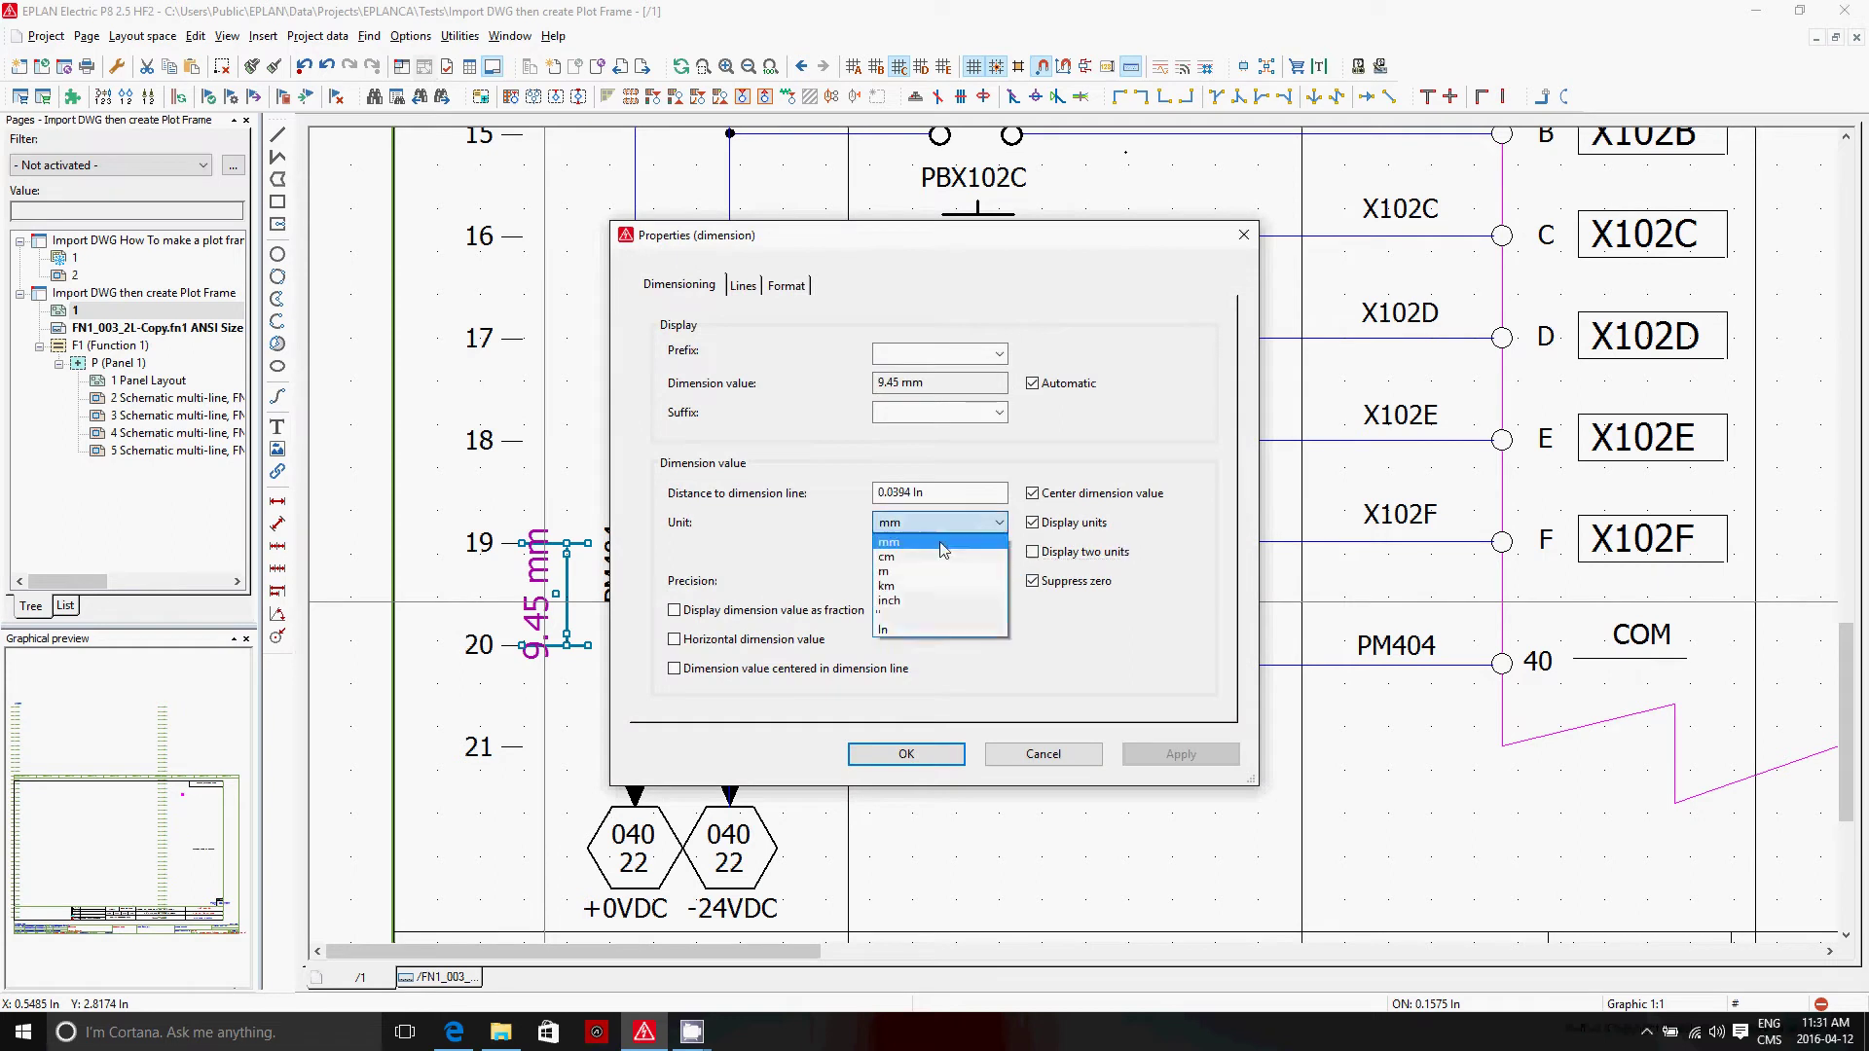
{"action": "left_click", "coordinate": [918, 628]}
{"action": "left_click", "coordinate": [915, 757]}
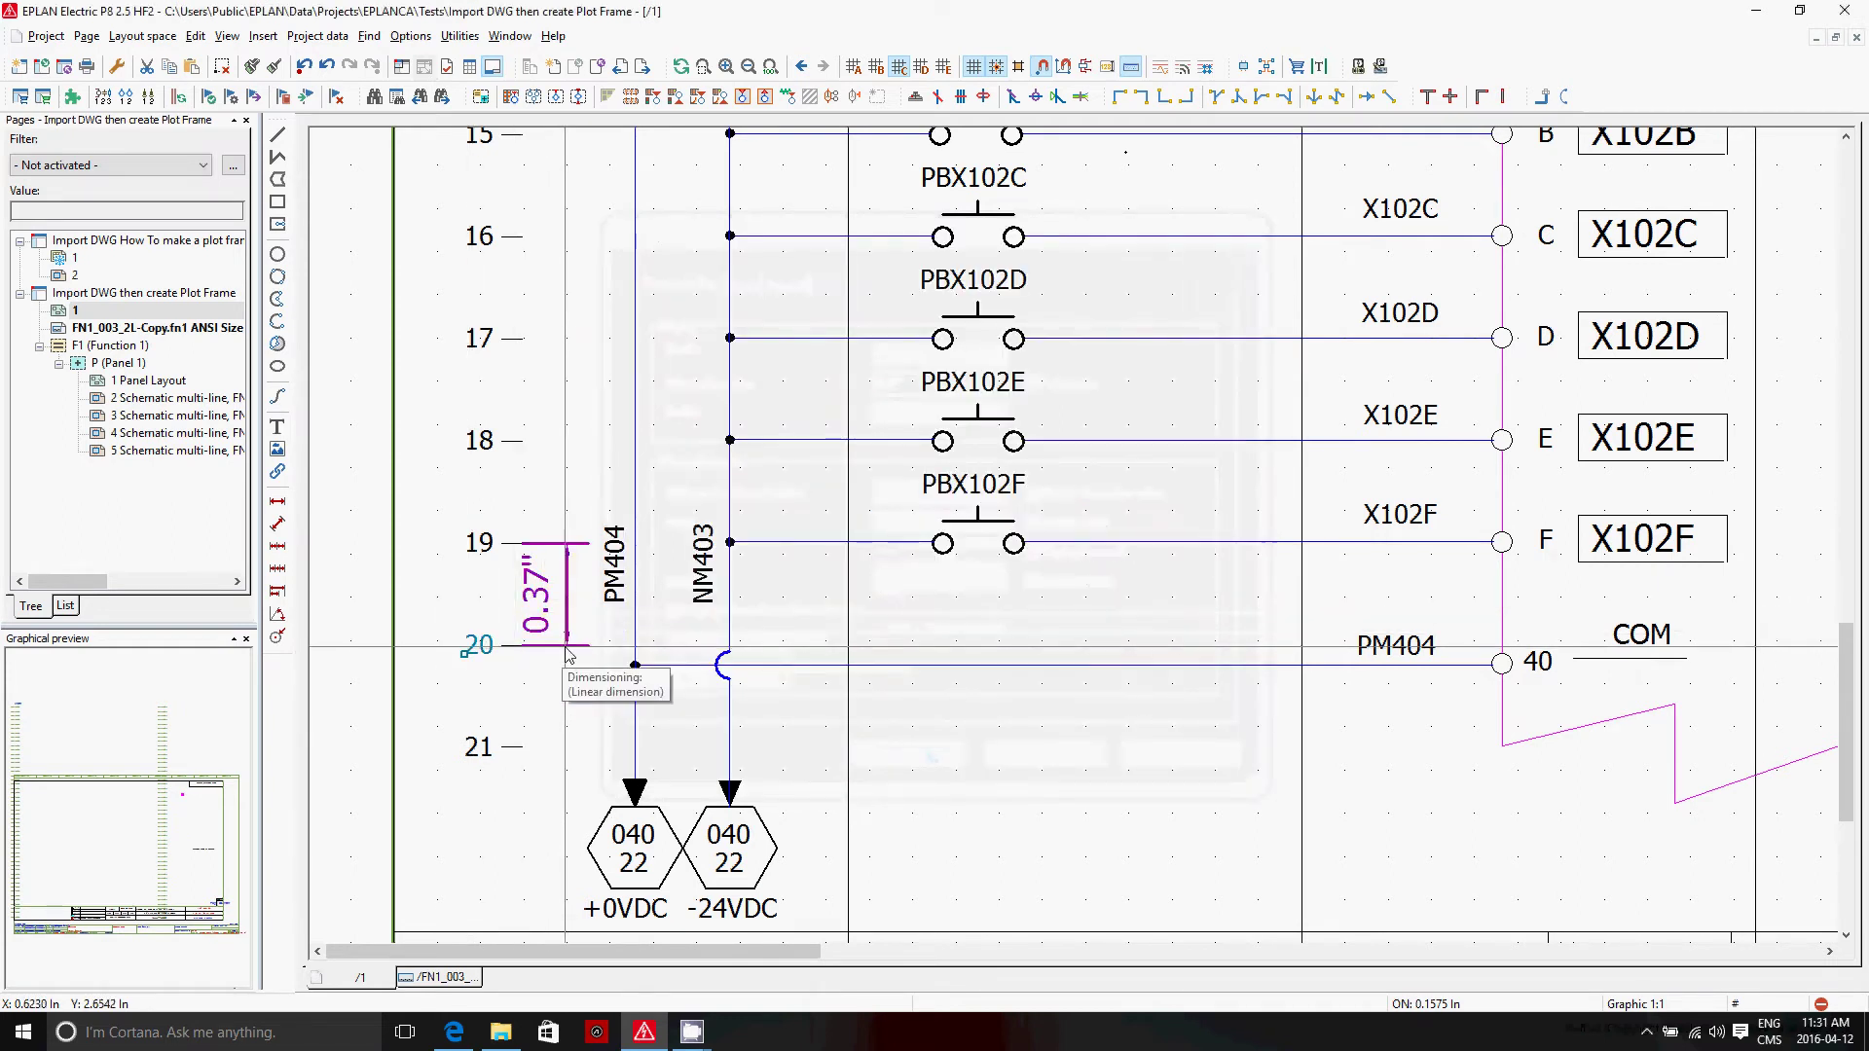
Set Row height [2] to 0.37 In and copy that height to rows 3–21.
{"action": "right_click", "coordinate": [200, 336]}
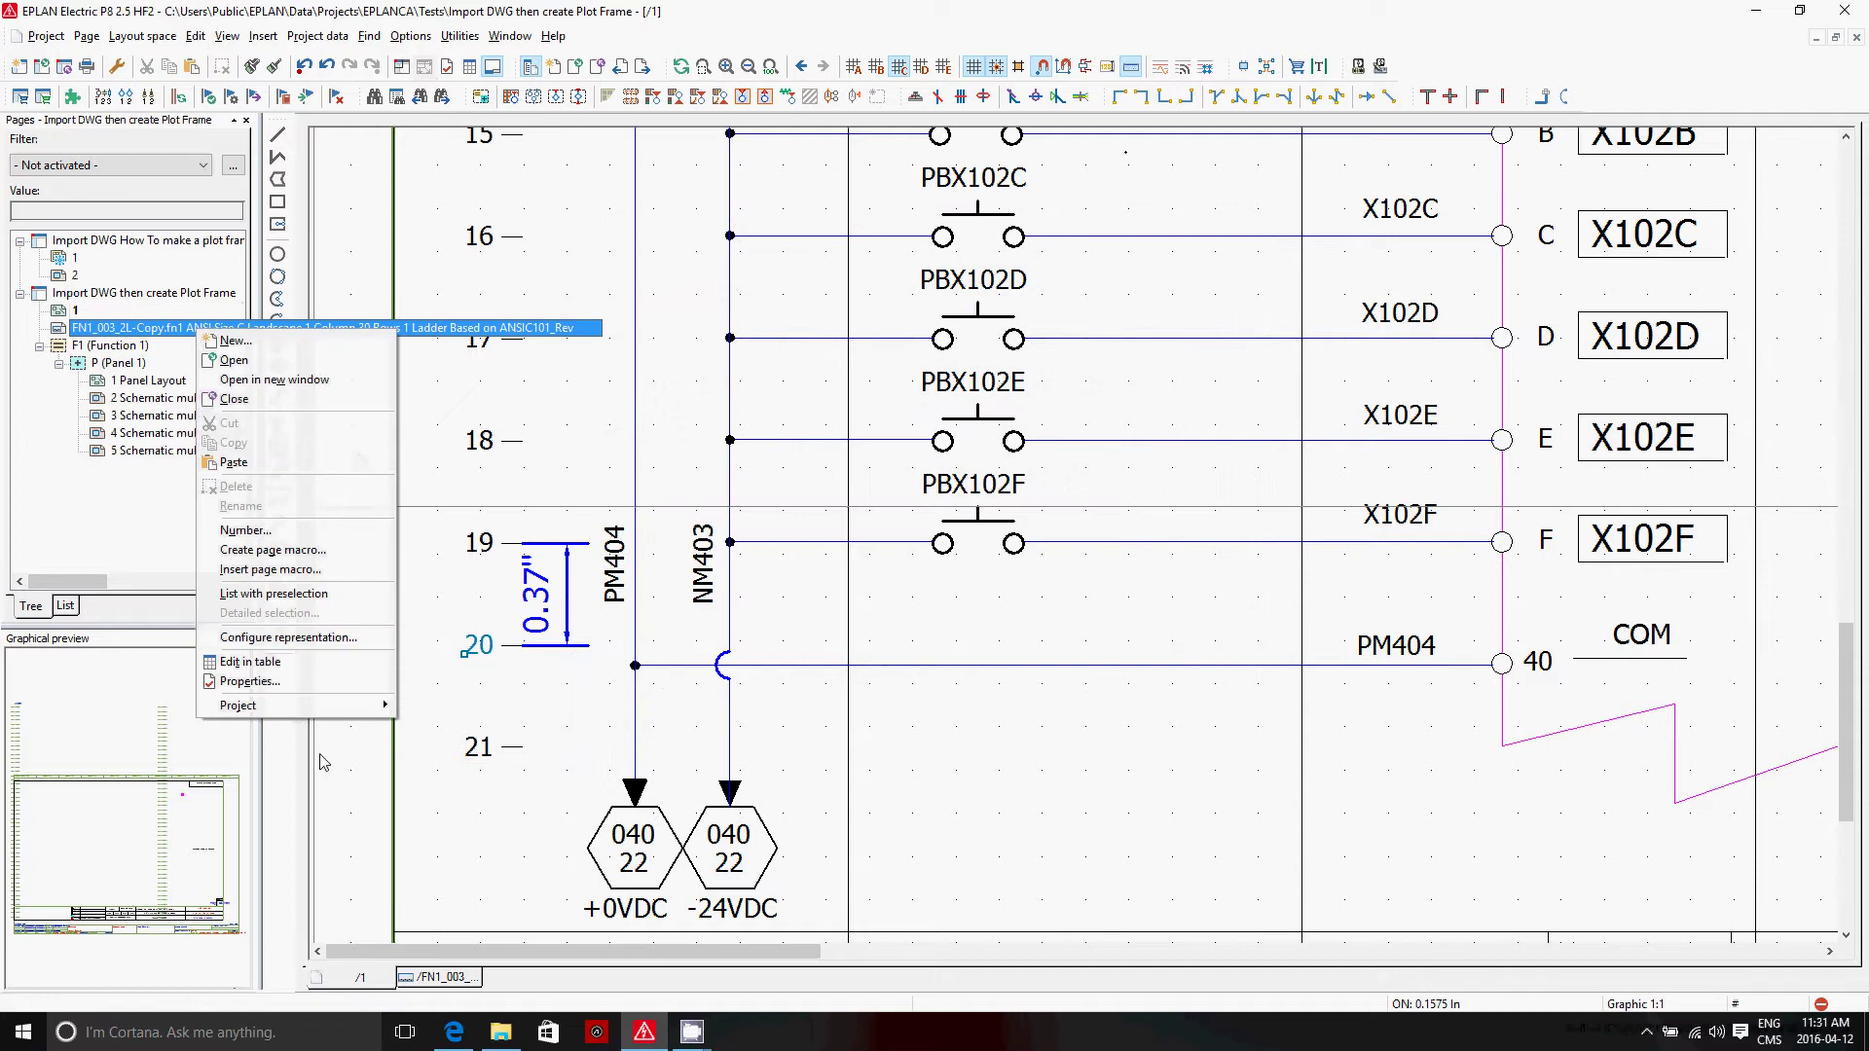
{"action": "left_click", "coordinate": [258, 686]}
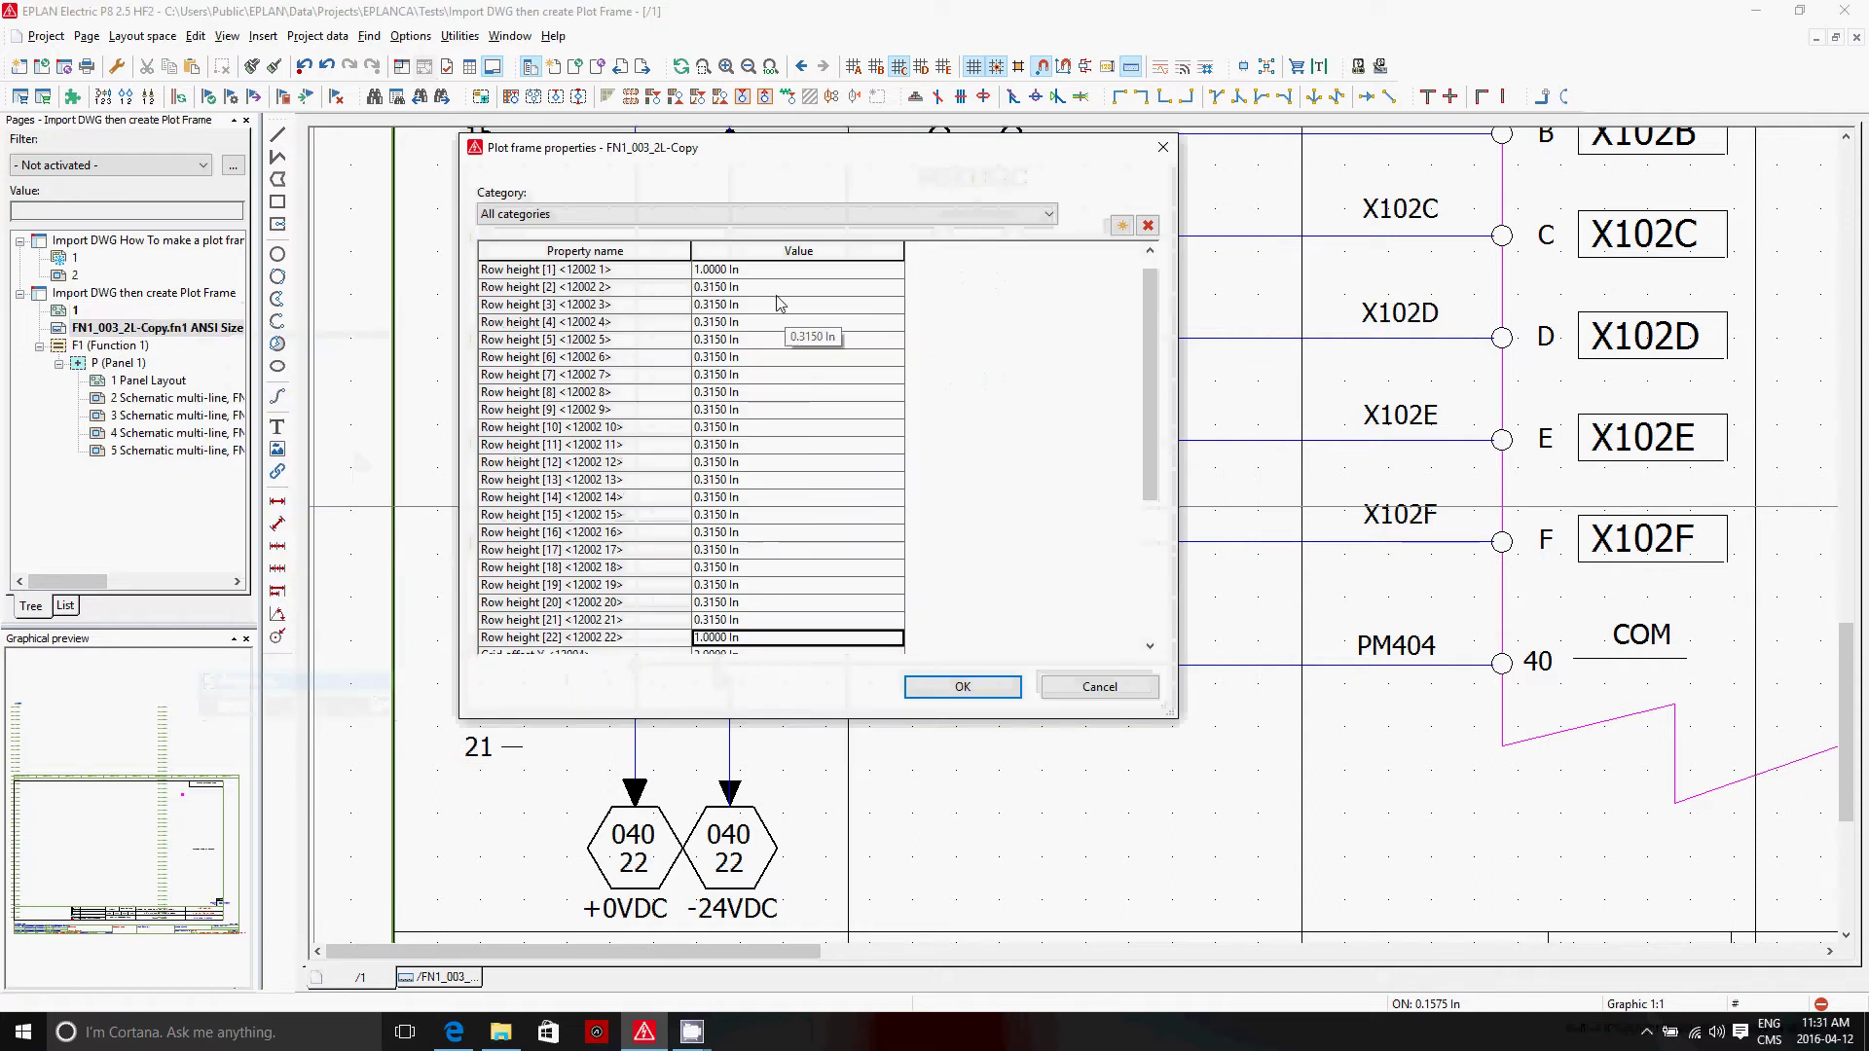
{"action": "left_click", "coordinate": [779, 294]}
{"action": "type", "text": "0"}
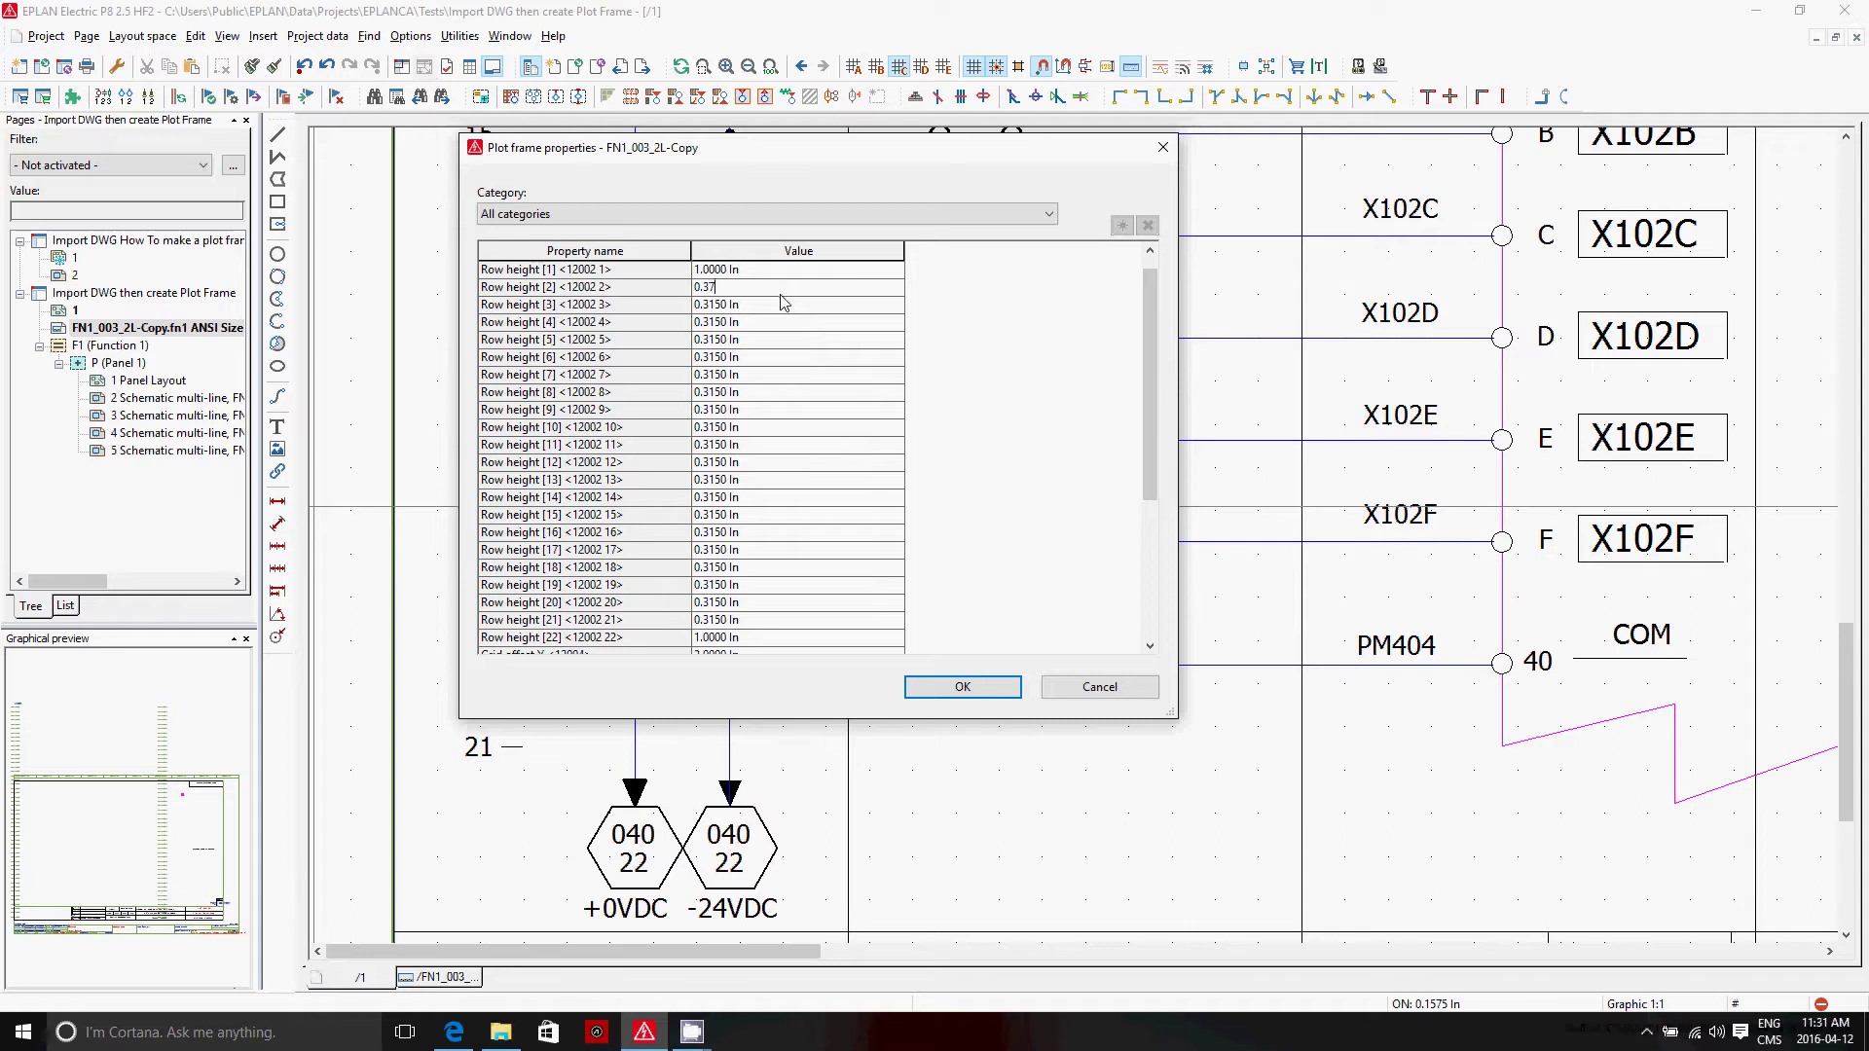
{"action": "type", "text": ".37"}
{"action": "key", "text": "Return"}
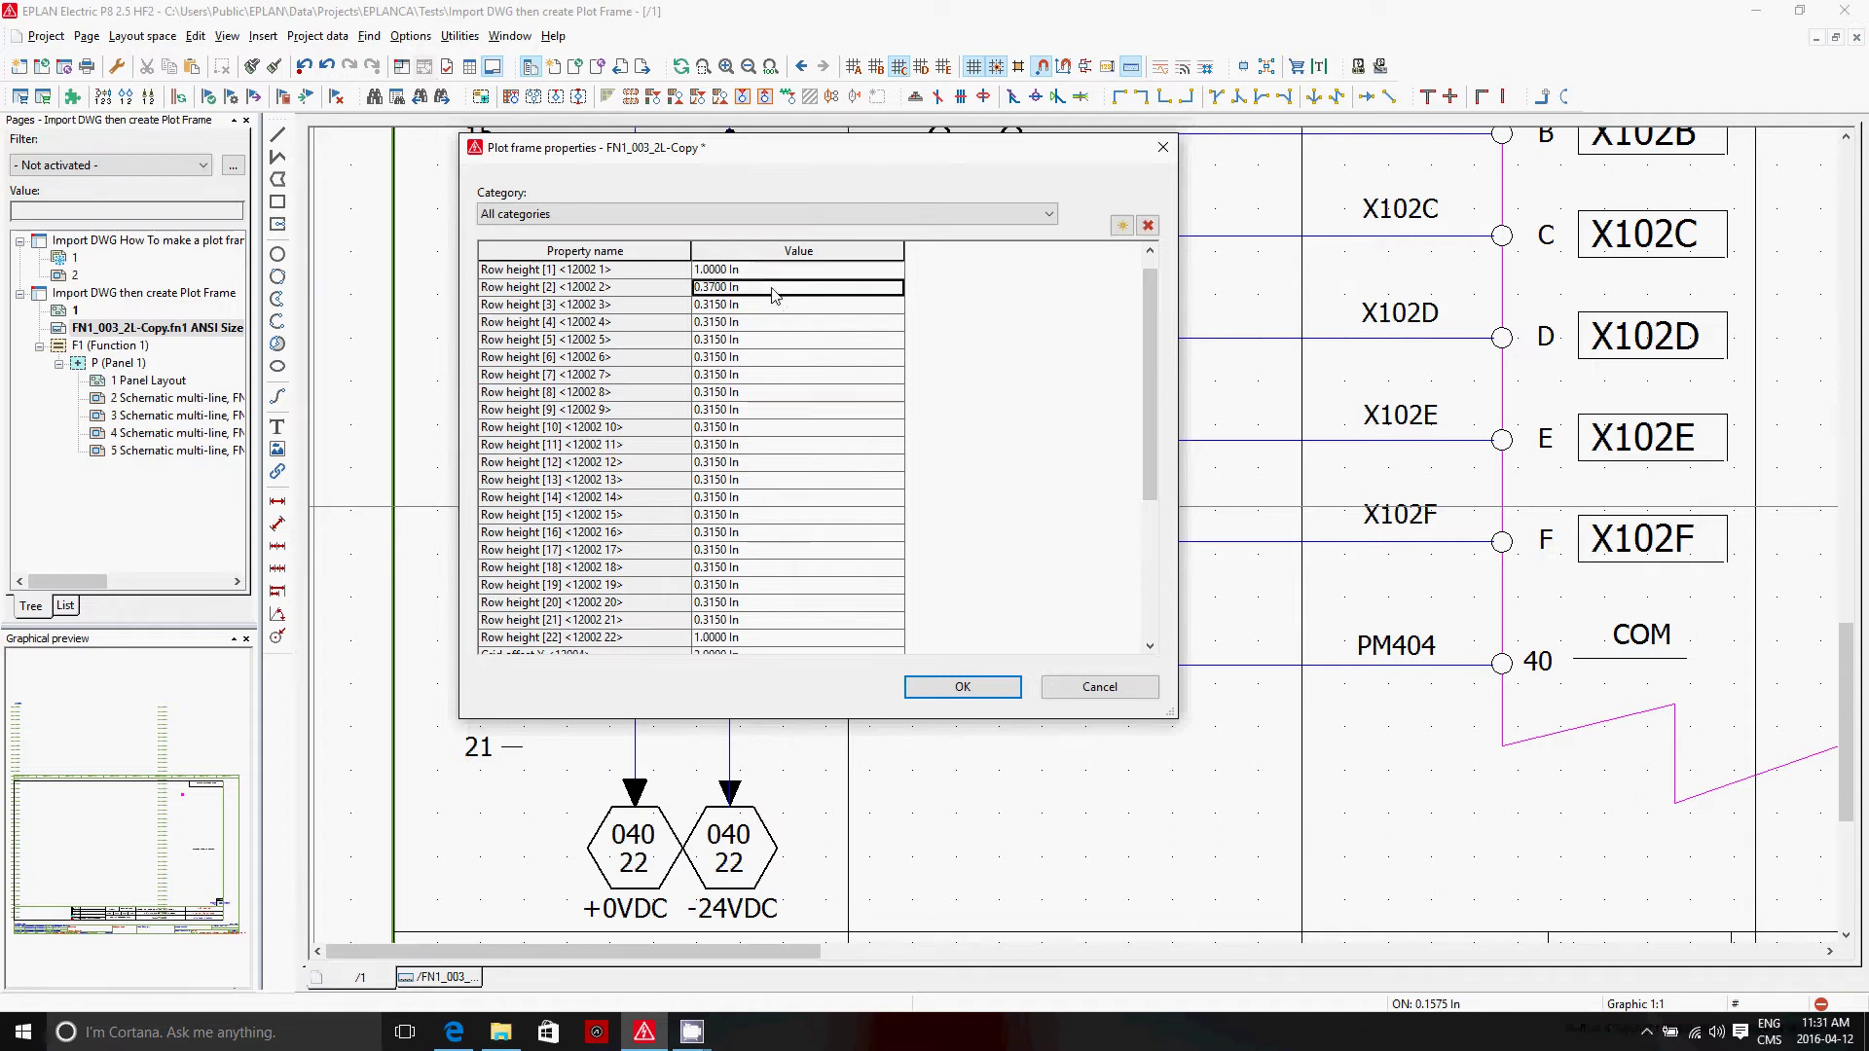
{"action": "left_click_drag", "start_coordinate": [796, 310], "coordinate": [833, 625]}
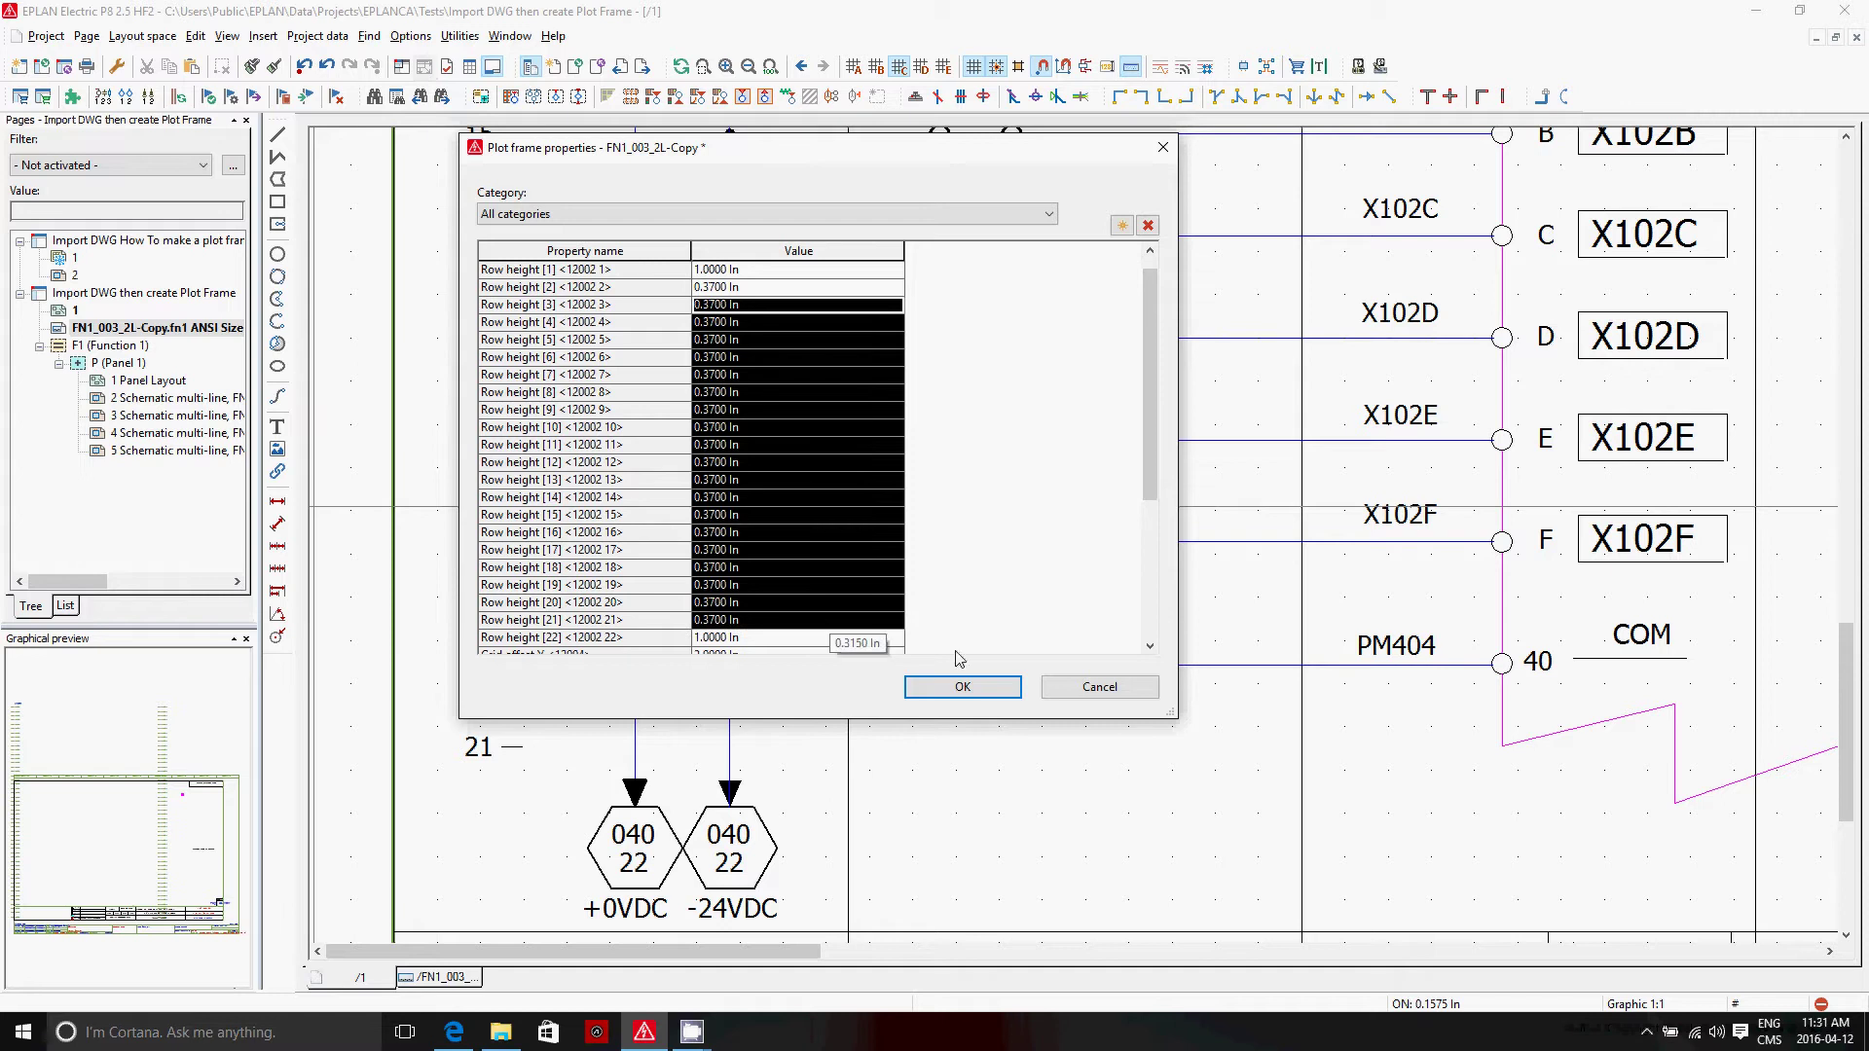
{"action": "left_click", "coordinate": [964, 687]}
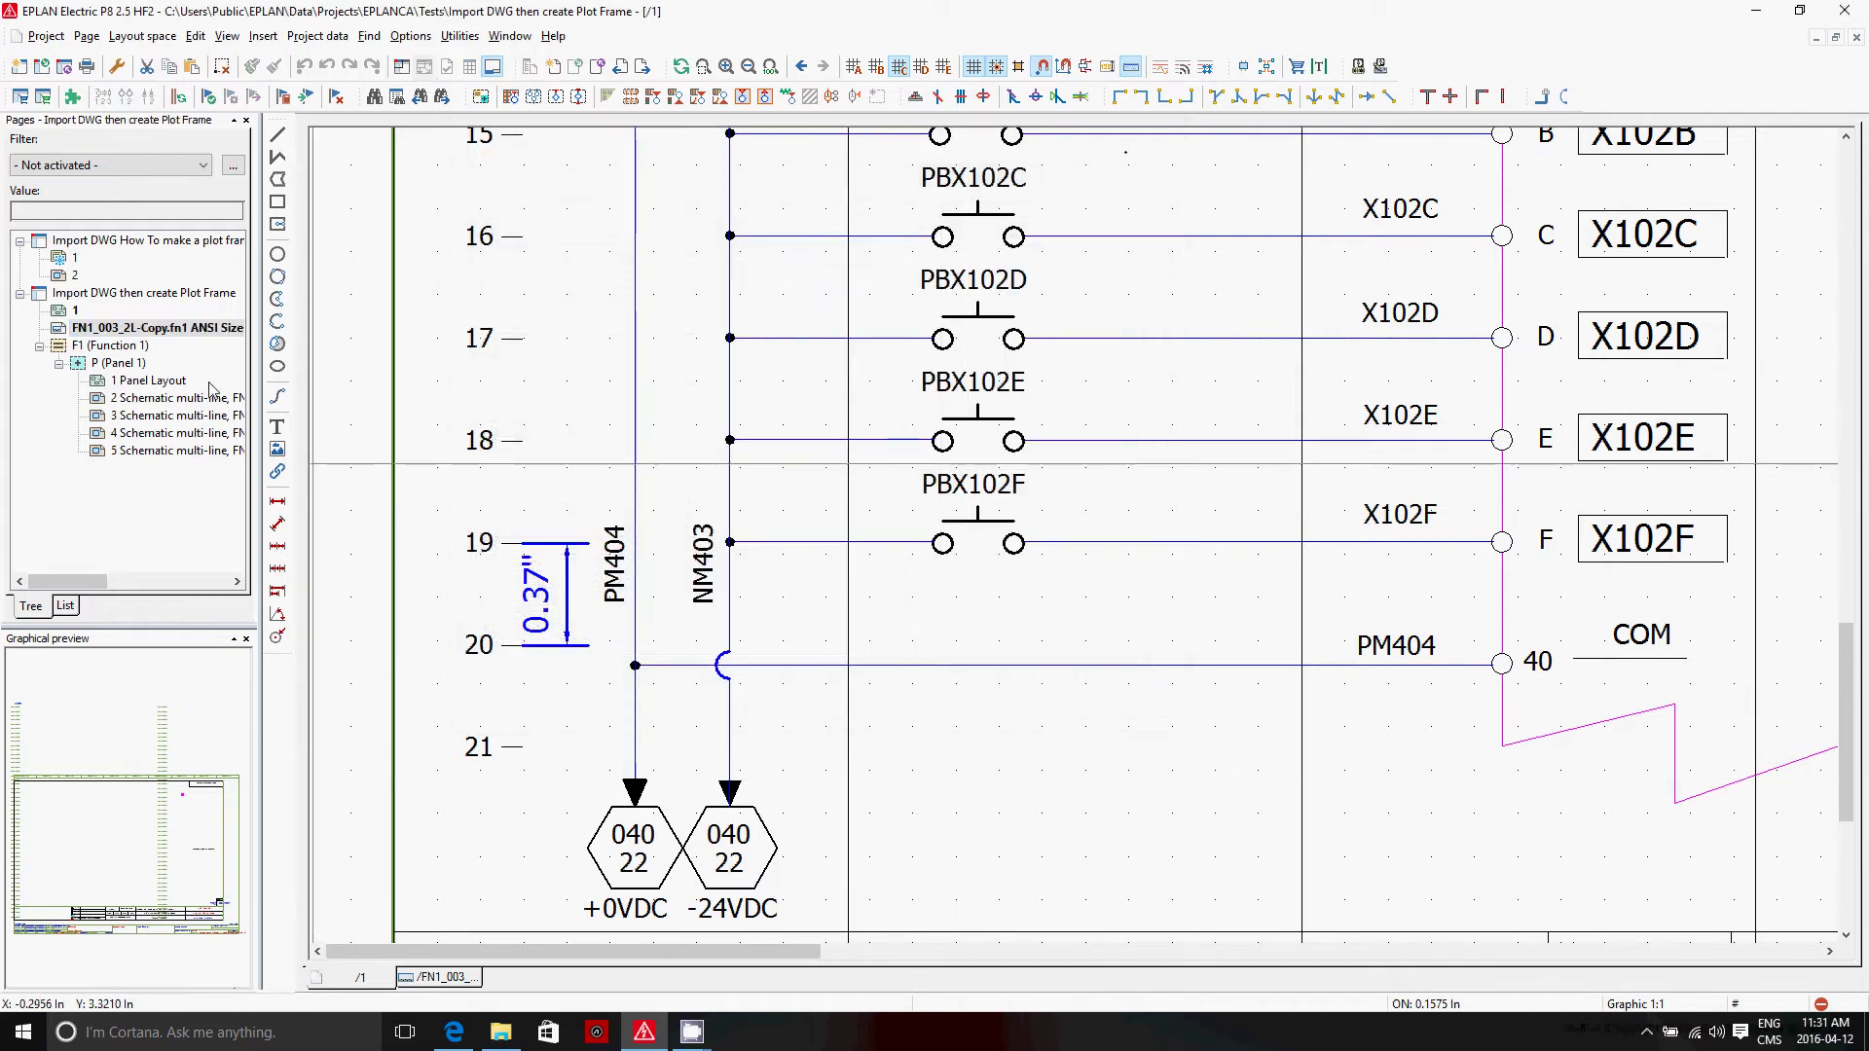
Set the last row height, Row height [22], to 0.75 In in the FN1_003_2L-Copy frame.
{"action": "left_click", "coordinate": [440, 976]}
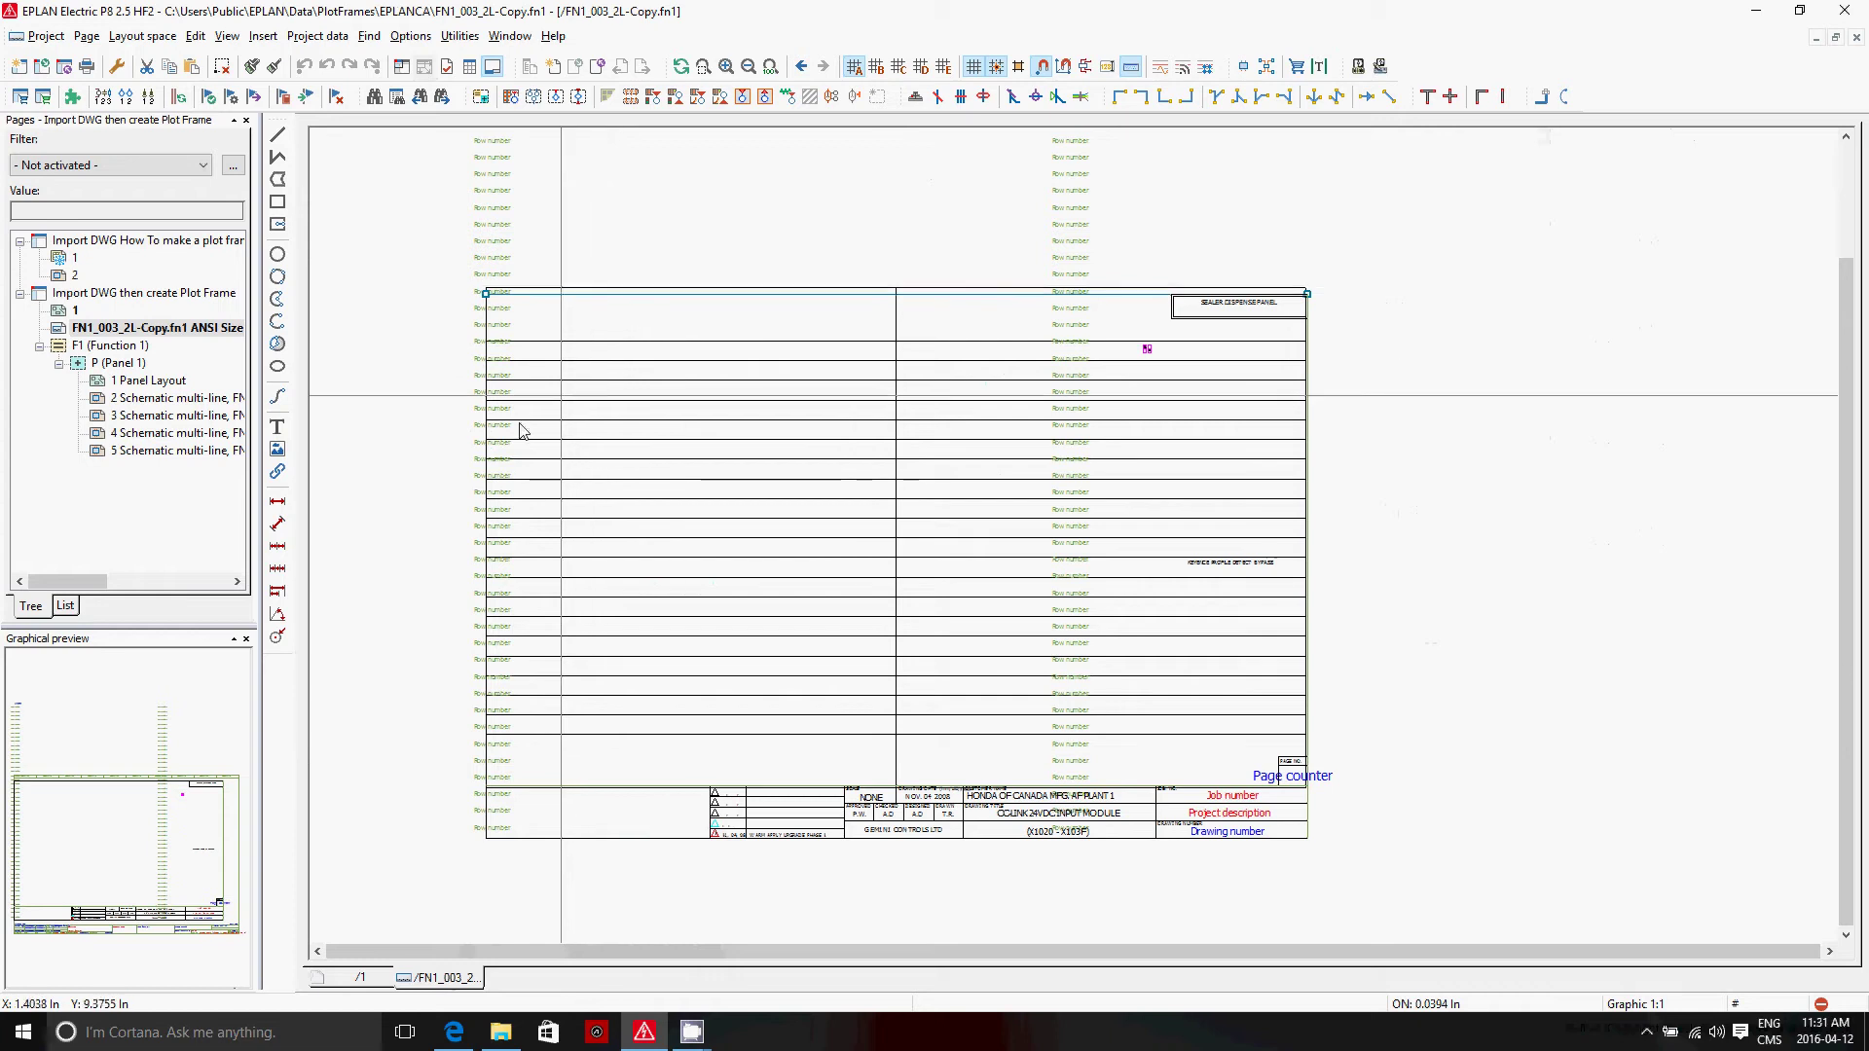
{"action": "right_click", "coordinate": [153, 329]}
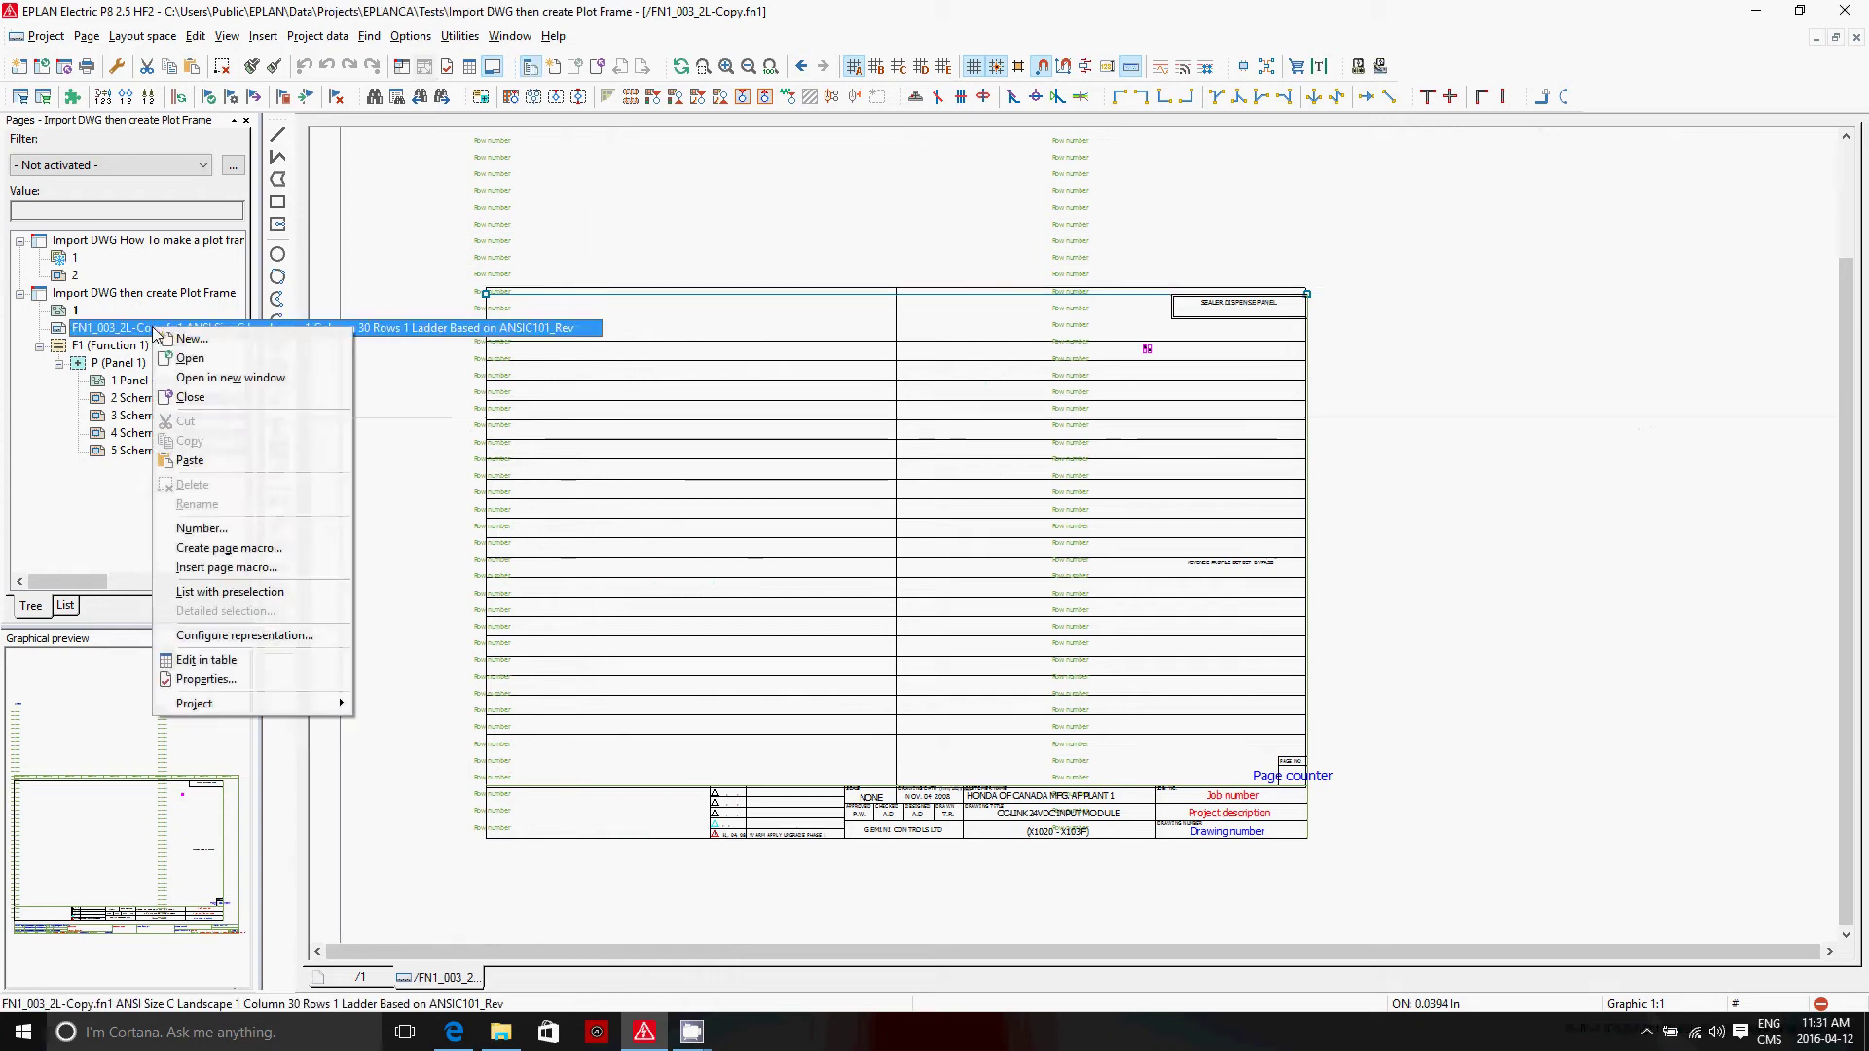
{"action": "left_click", "coordinate": [209, 680]}
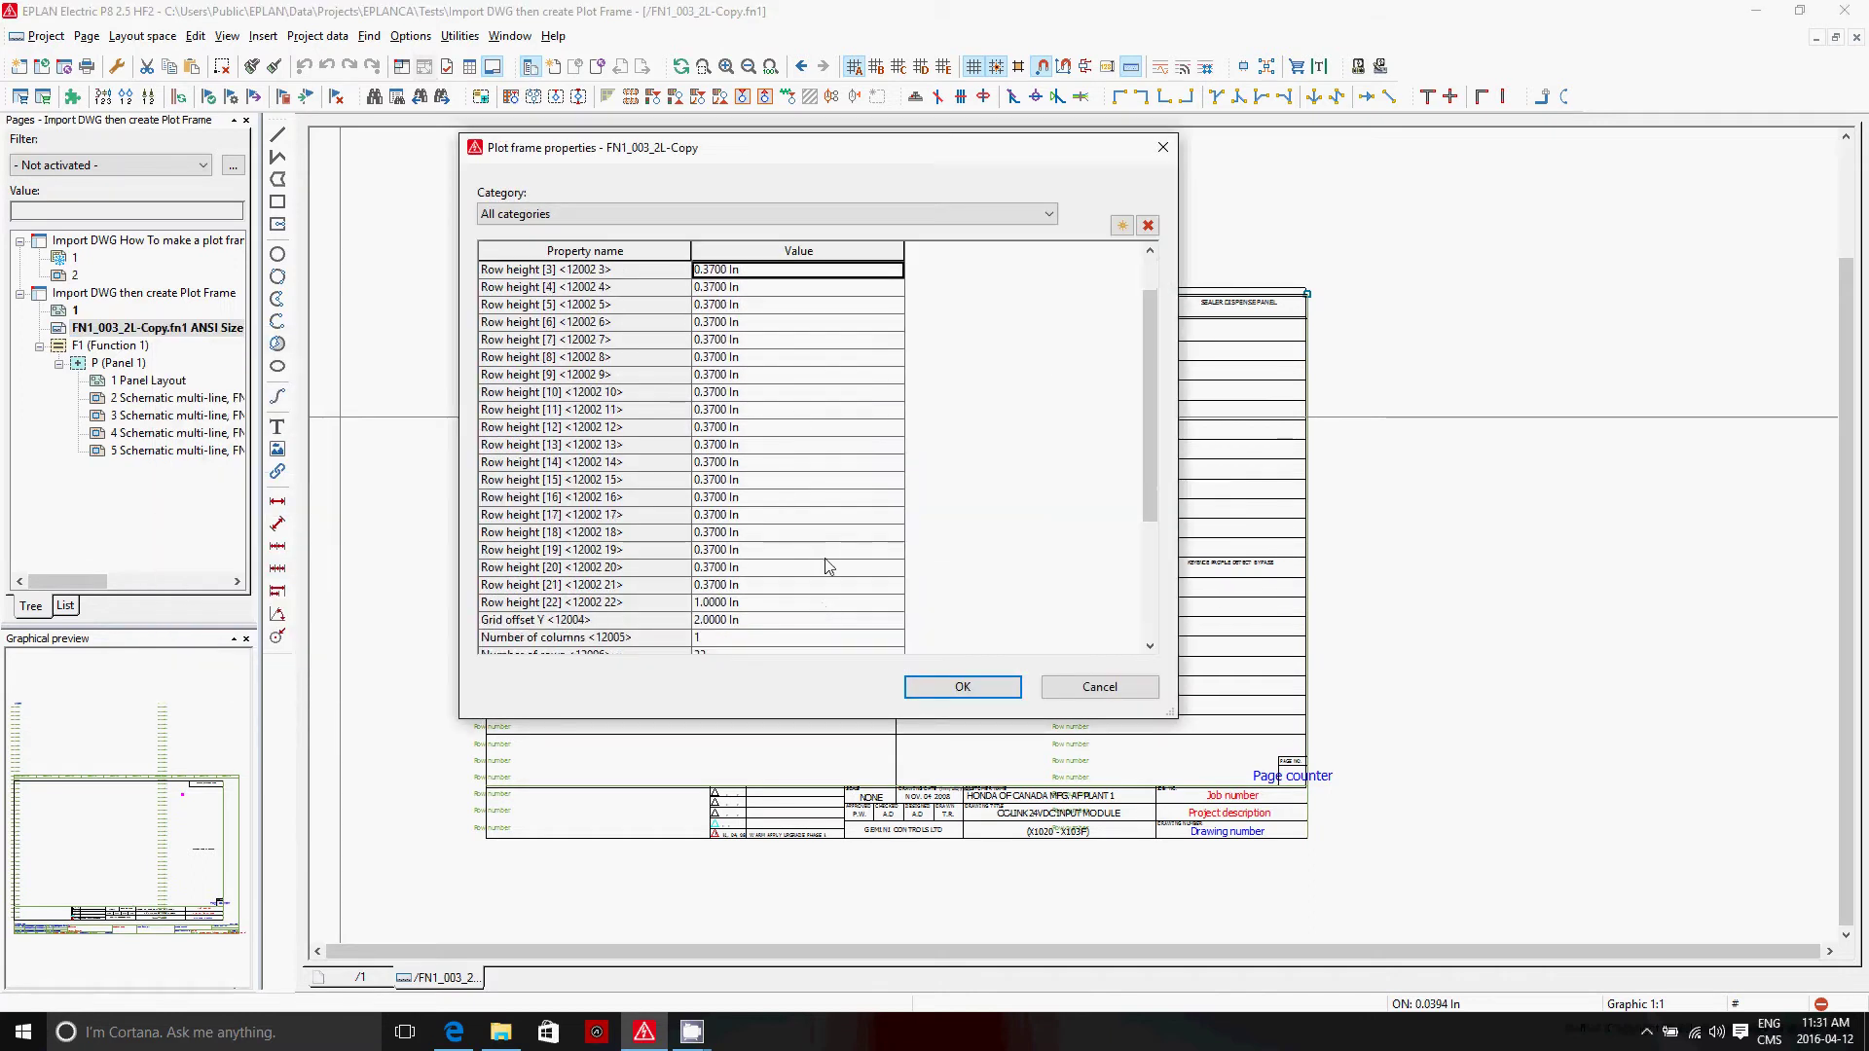
{"action": "scroll", "coordinate": [828, 566], "scroll_direction": "down", "scroll_amount": 4}
{"action": "left_click", "coordinate": [811, 429]}
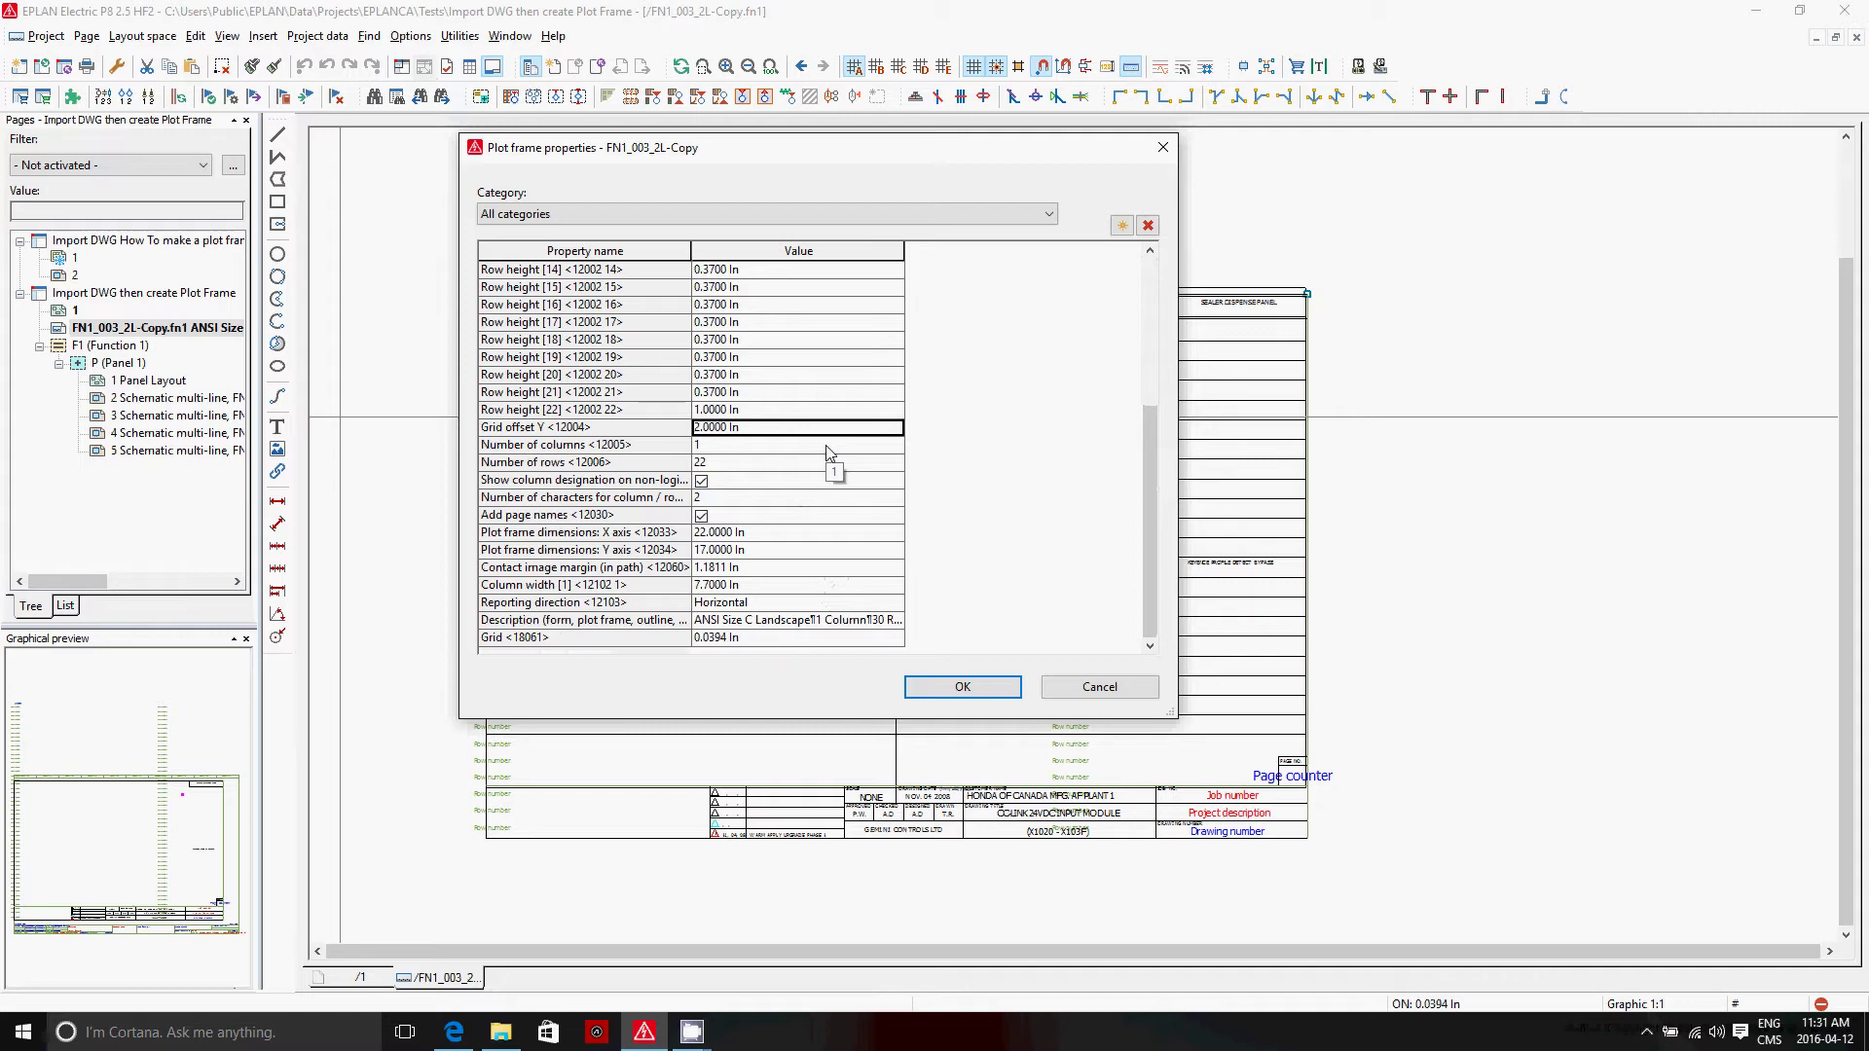
{"action": "key", "text": "Up"}
{"action": "key", "text": "BackSpace"}
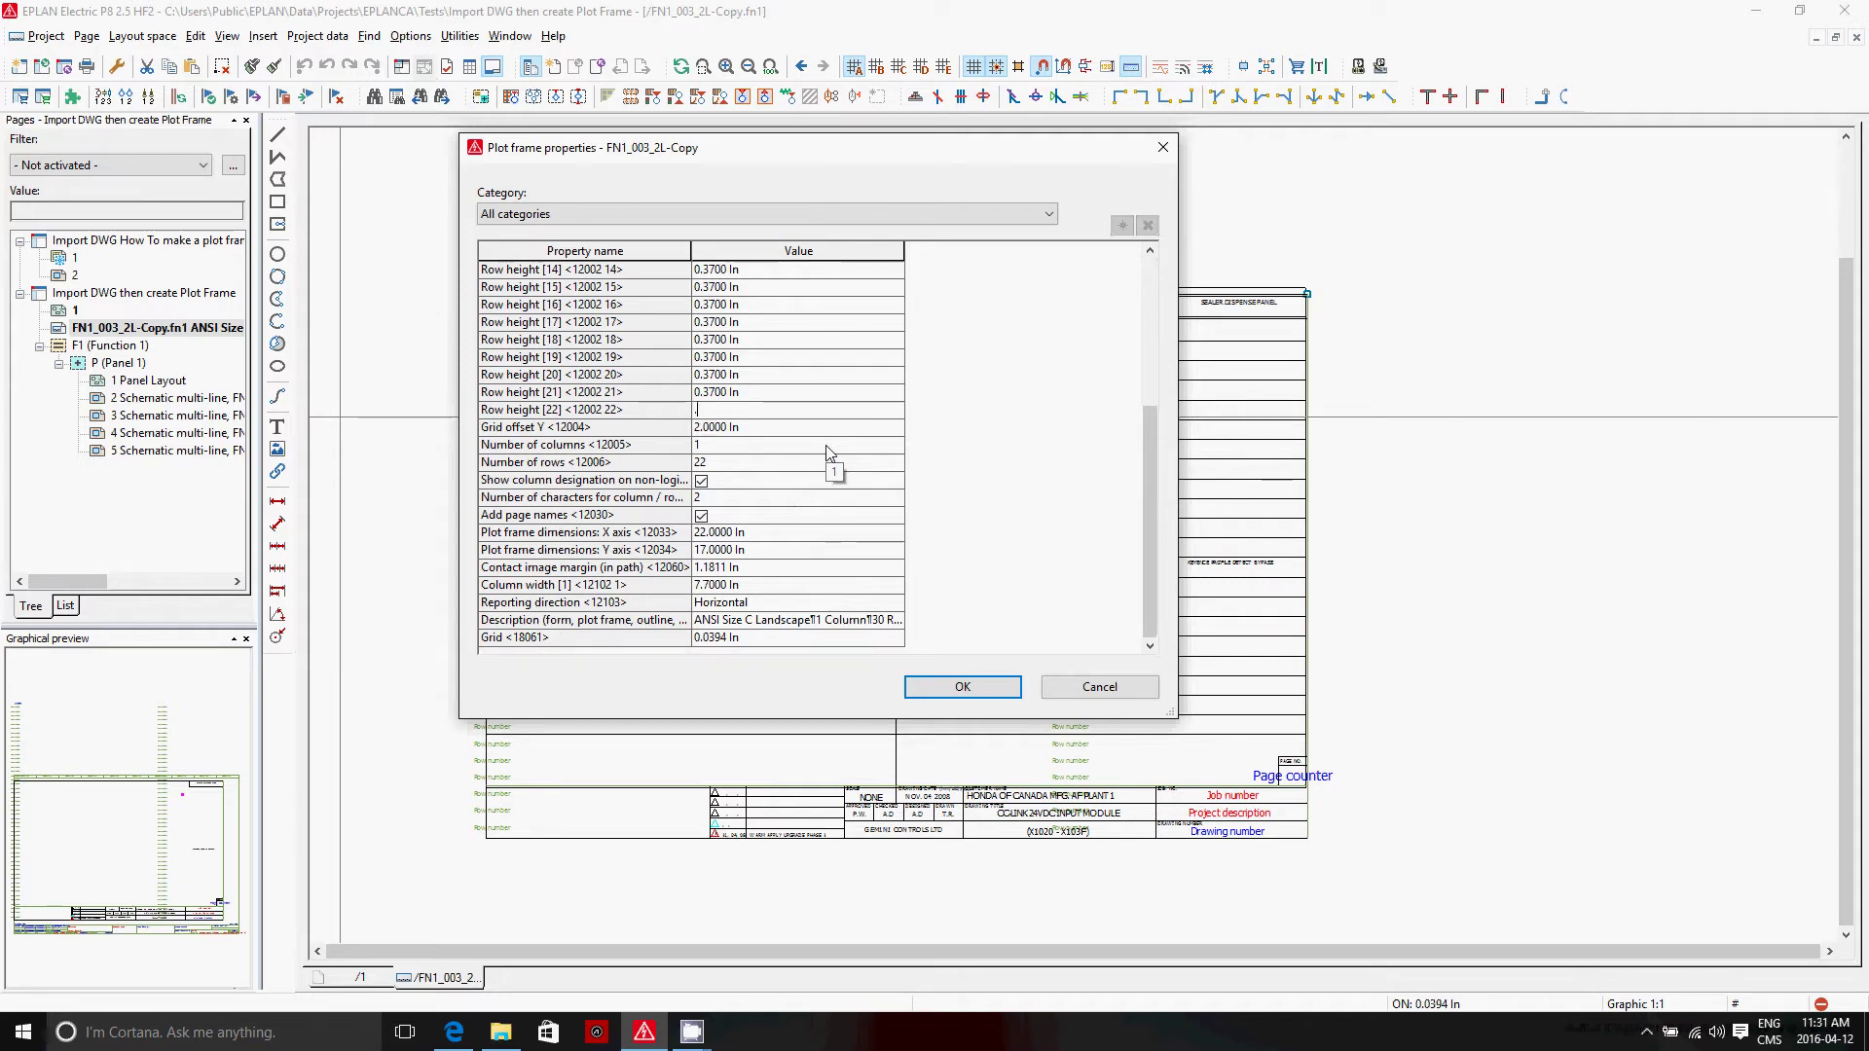
{"action": "key", "text": "Return"}
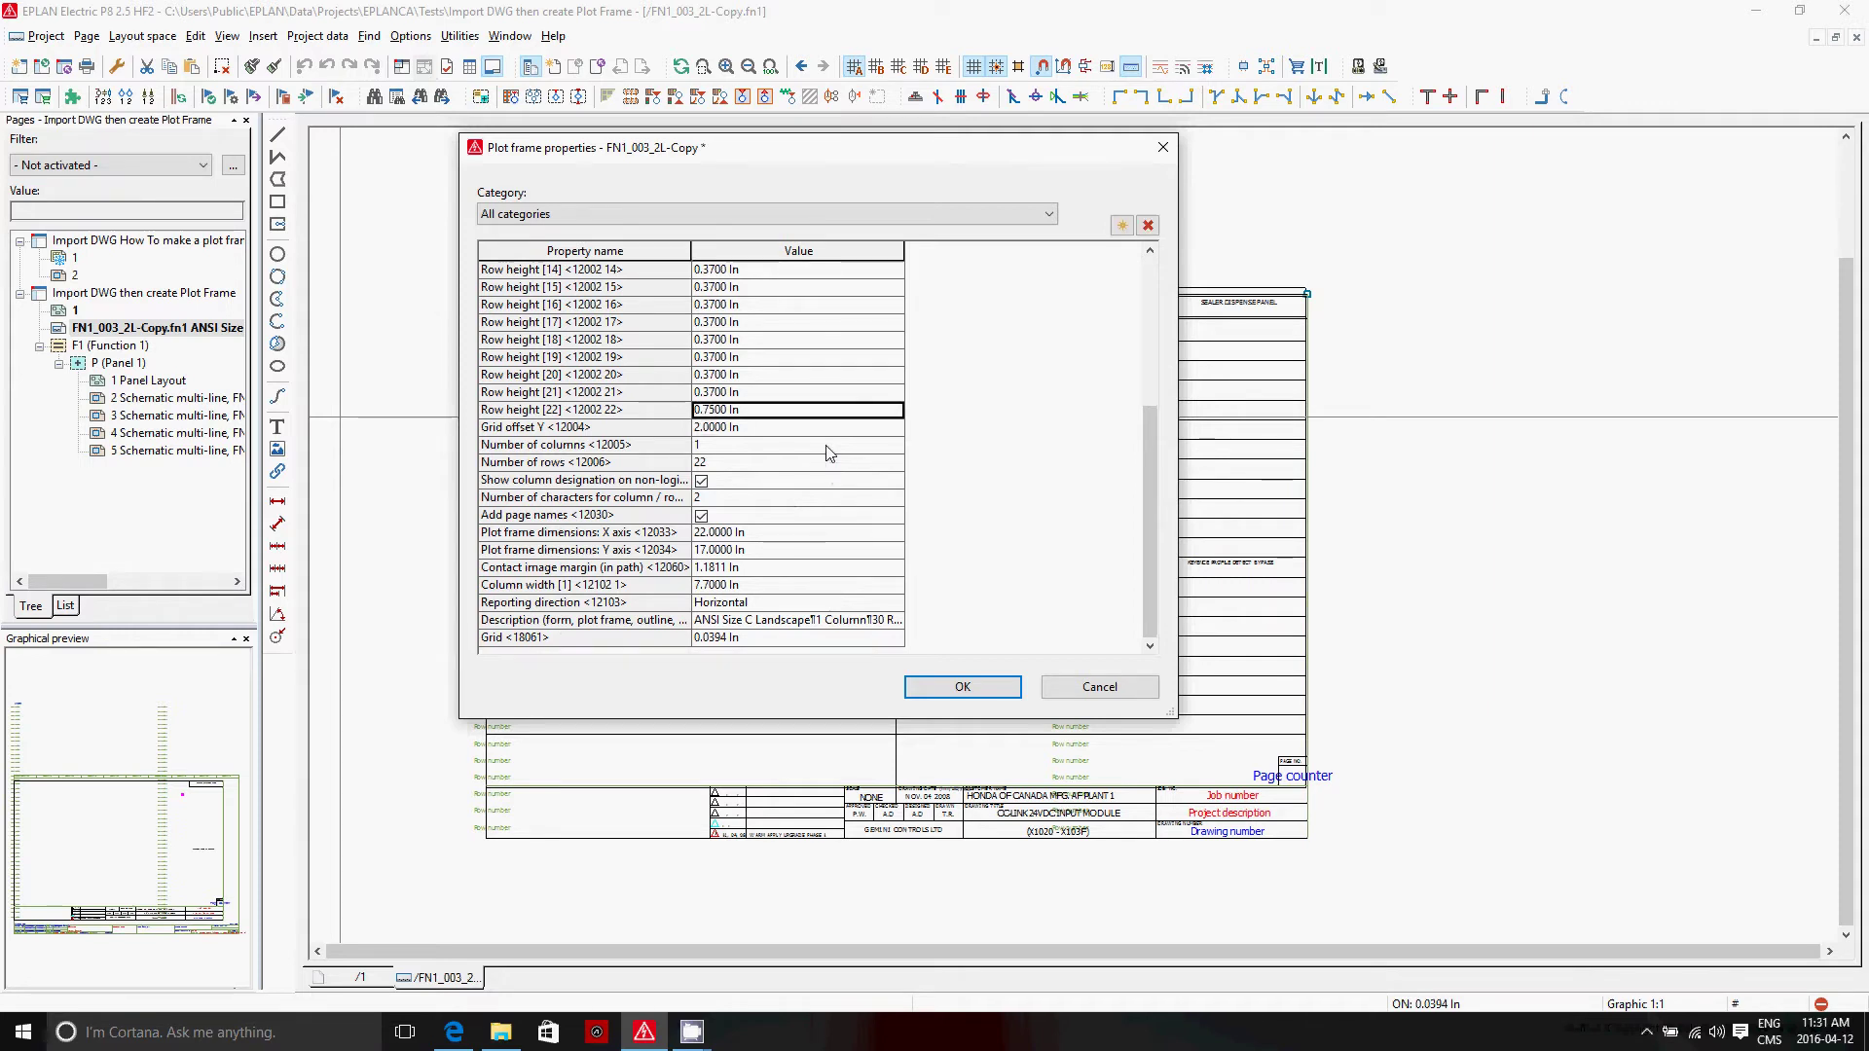
{"action": "key", "text": "Return"}
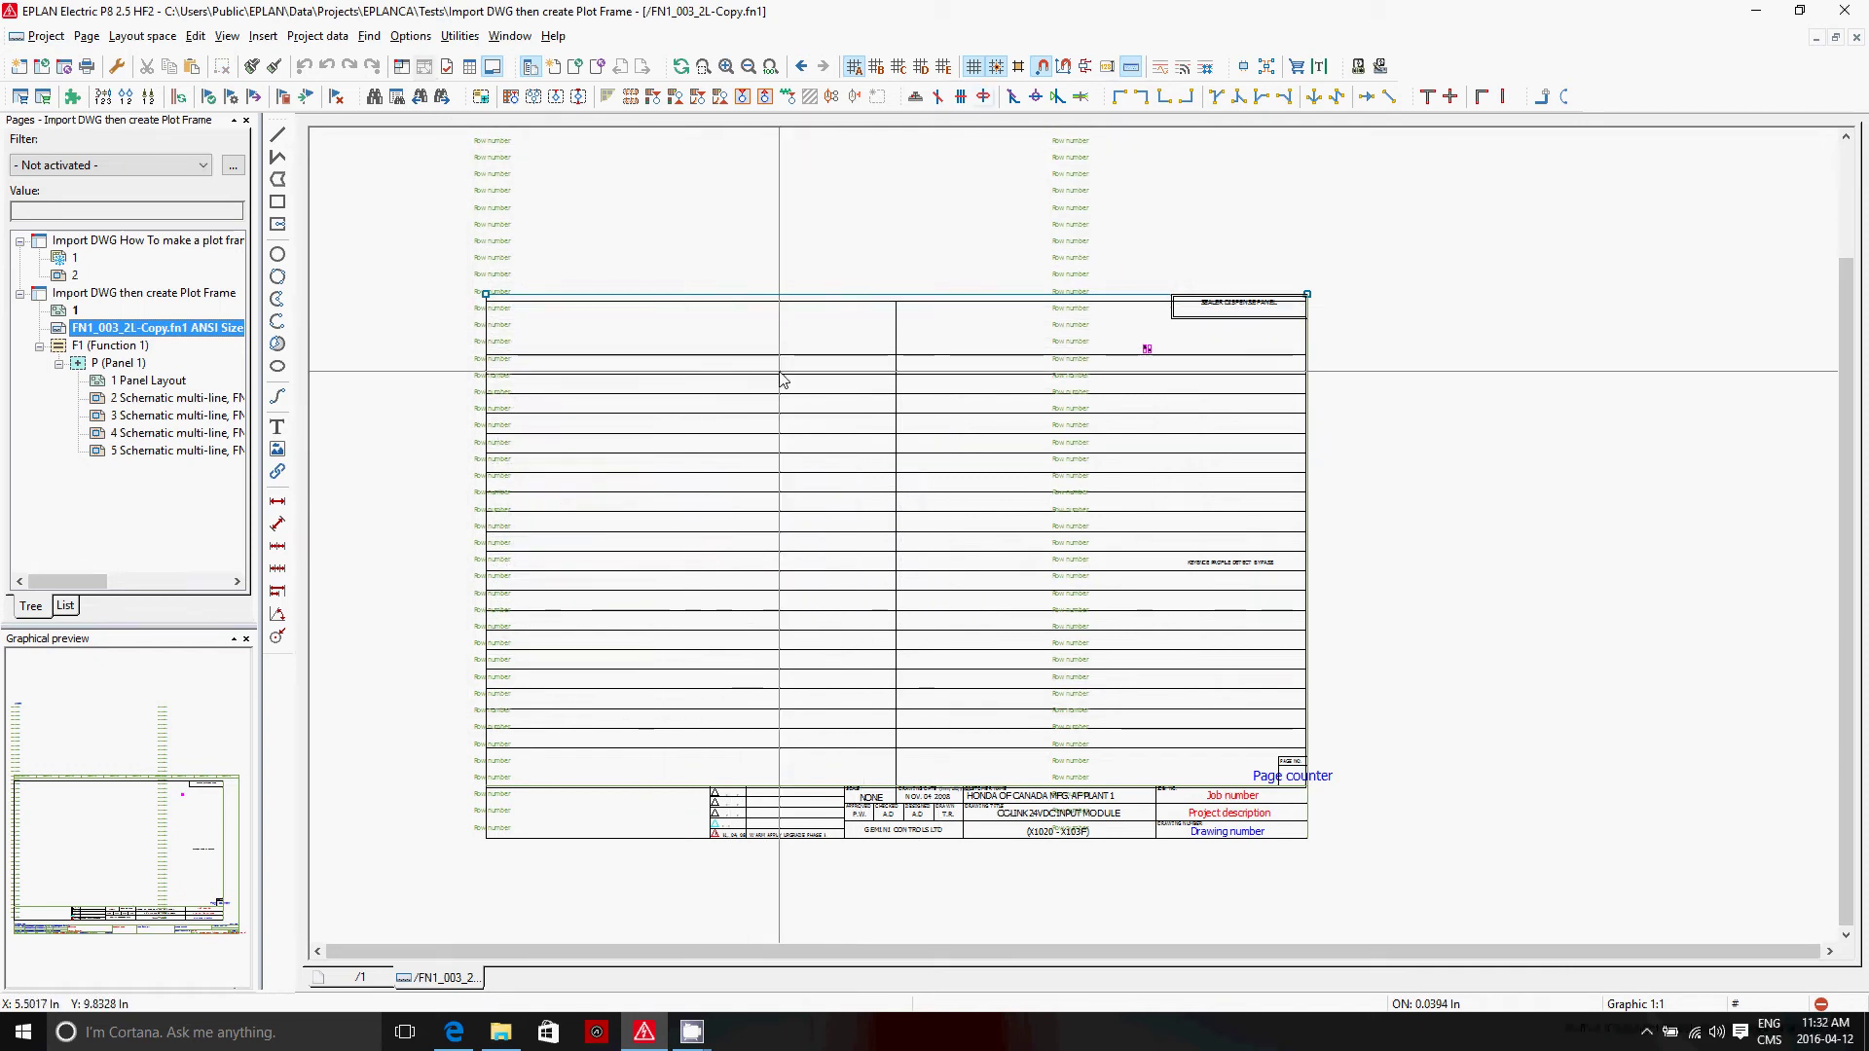
Regenerate the column and row texts and set the row text alignment to Middle right.
{"action": "left_click", "coordinate": [477, 42]}
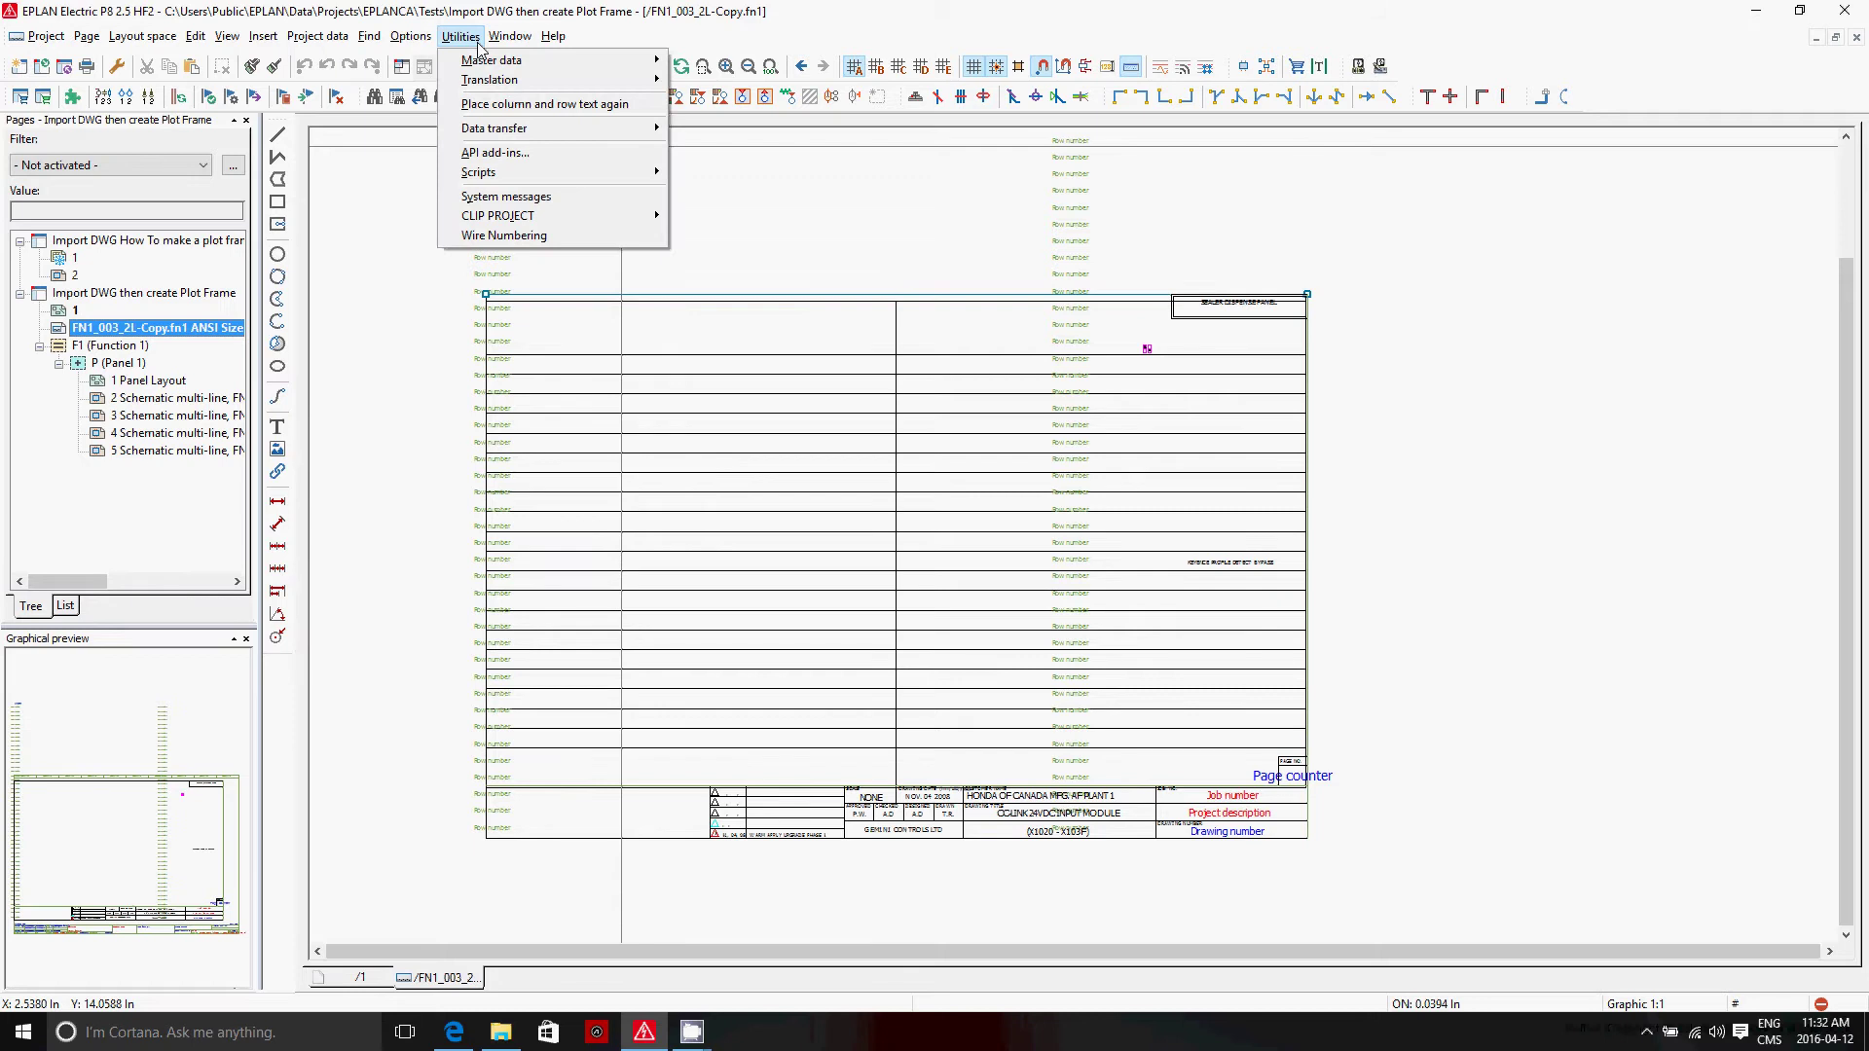
{"action": "left_click", "coordinate": [544, 104]}
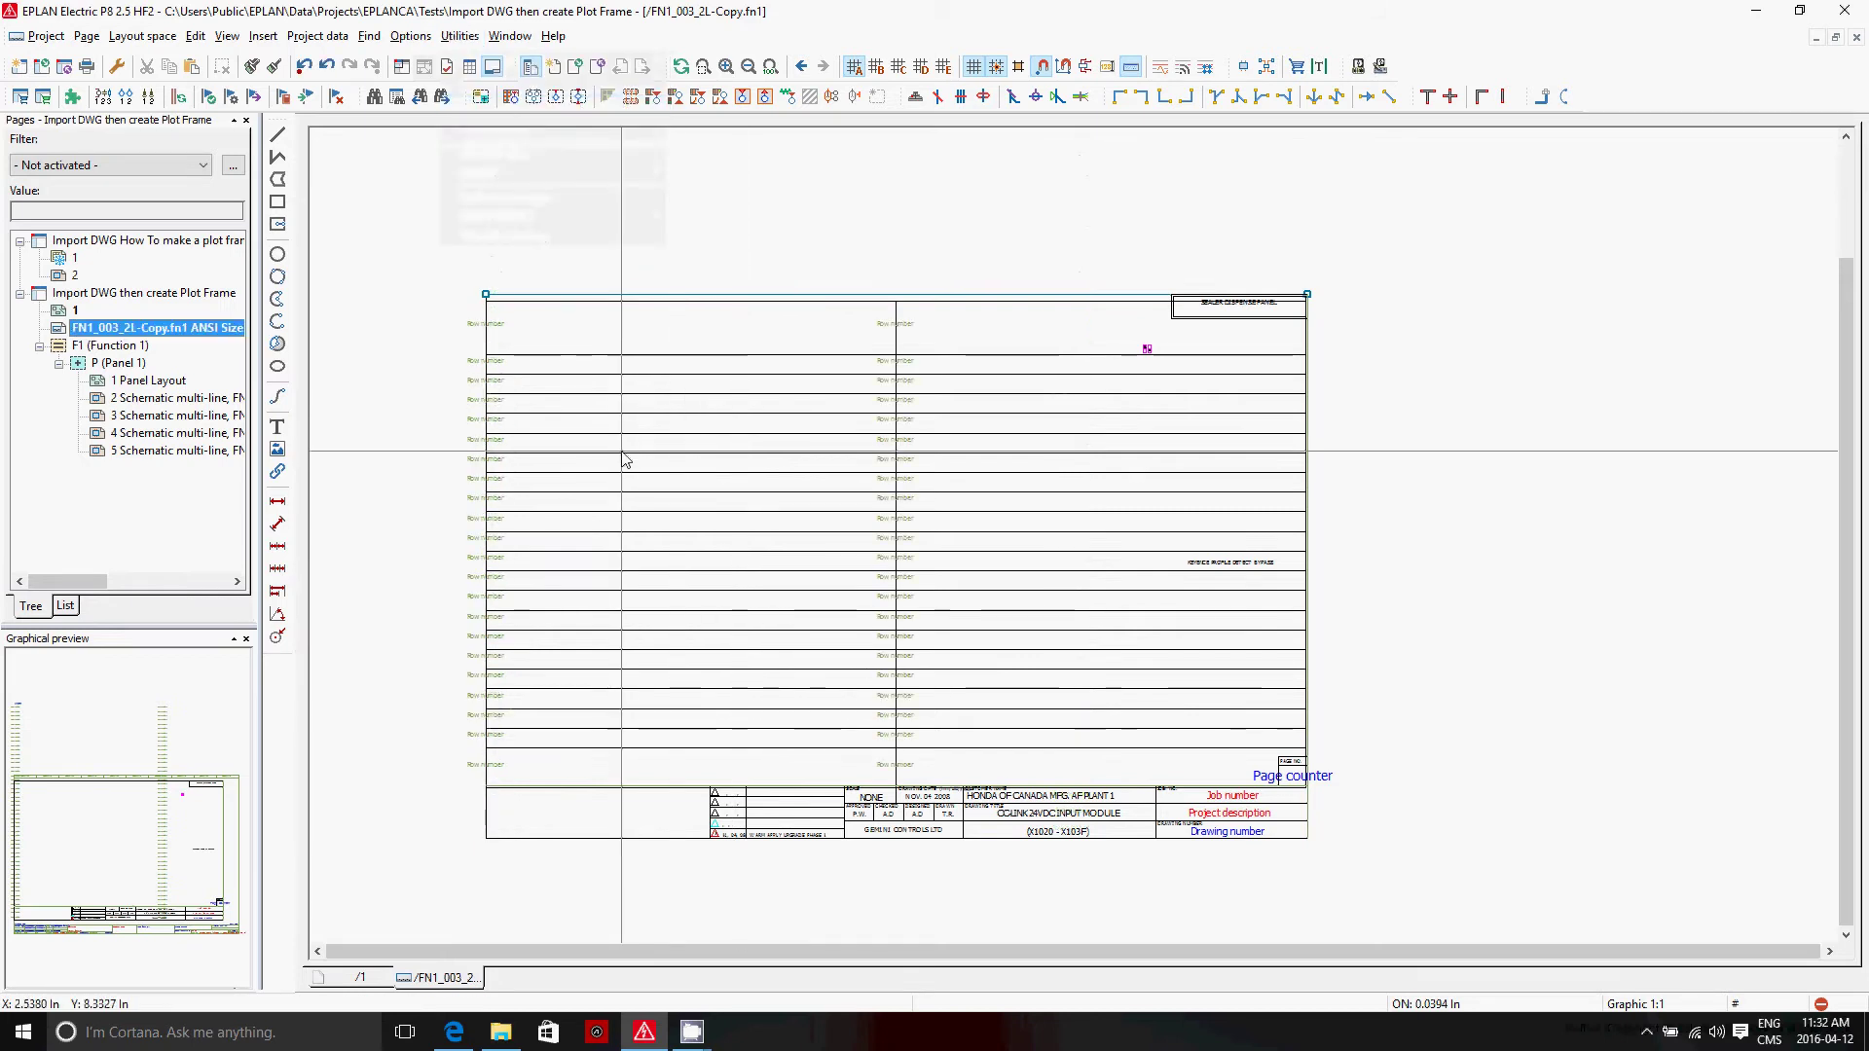
{"action": "left_click", "coordinate": [440, 331]}
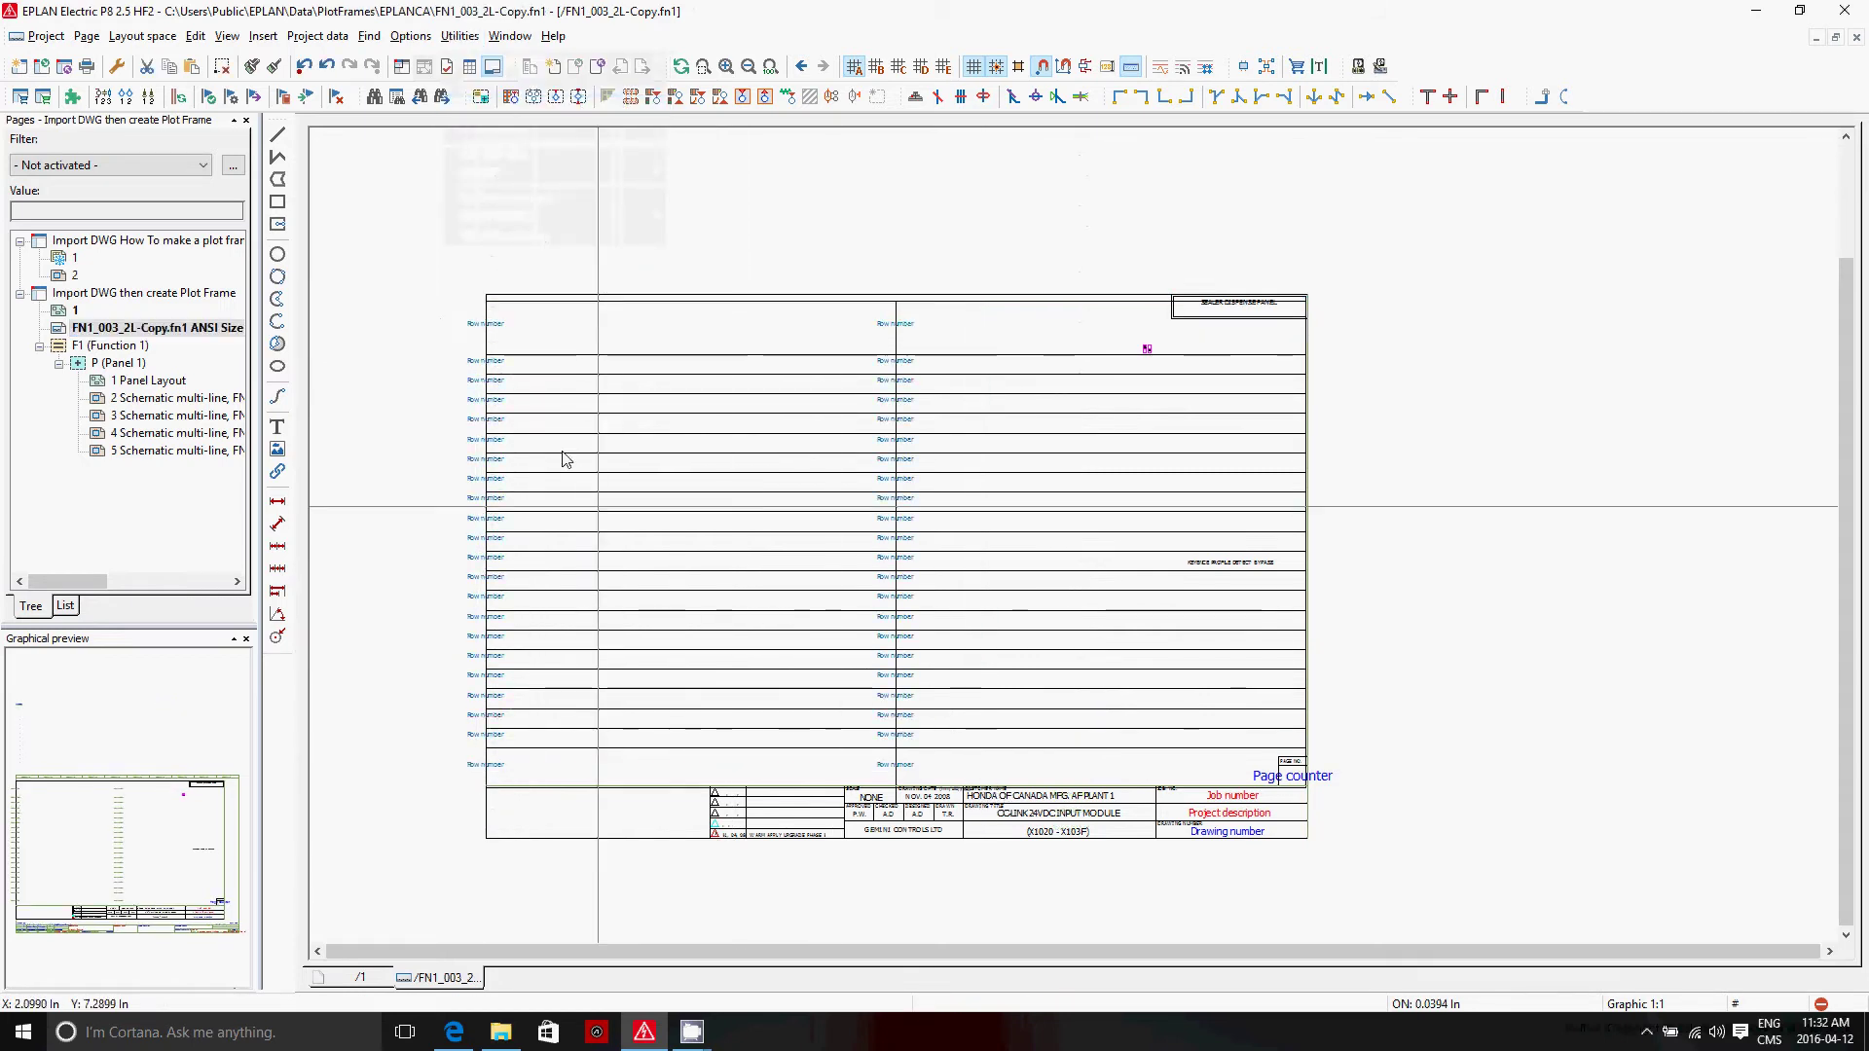
{"action": "right_click", "coordinate": [404, 327]}
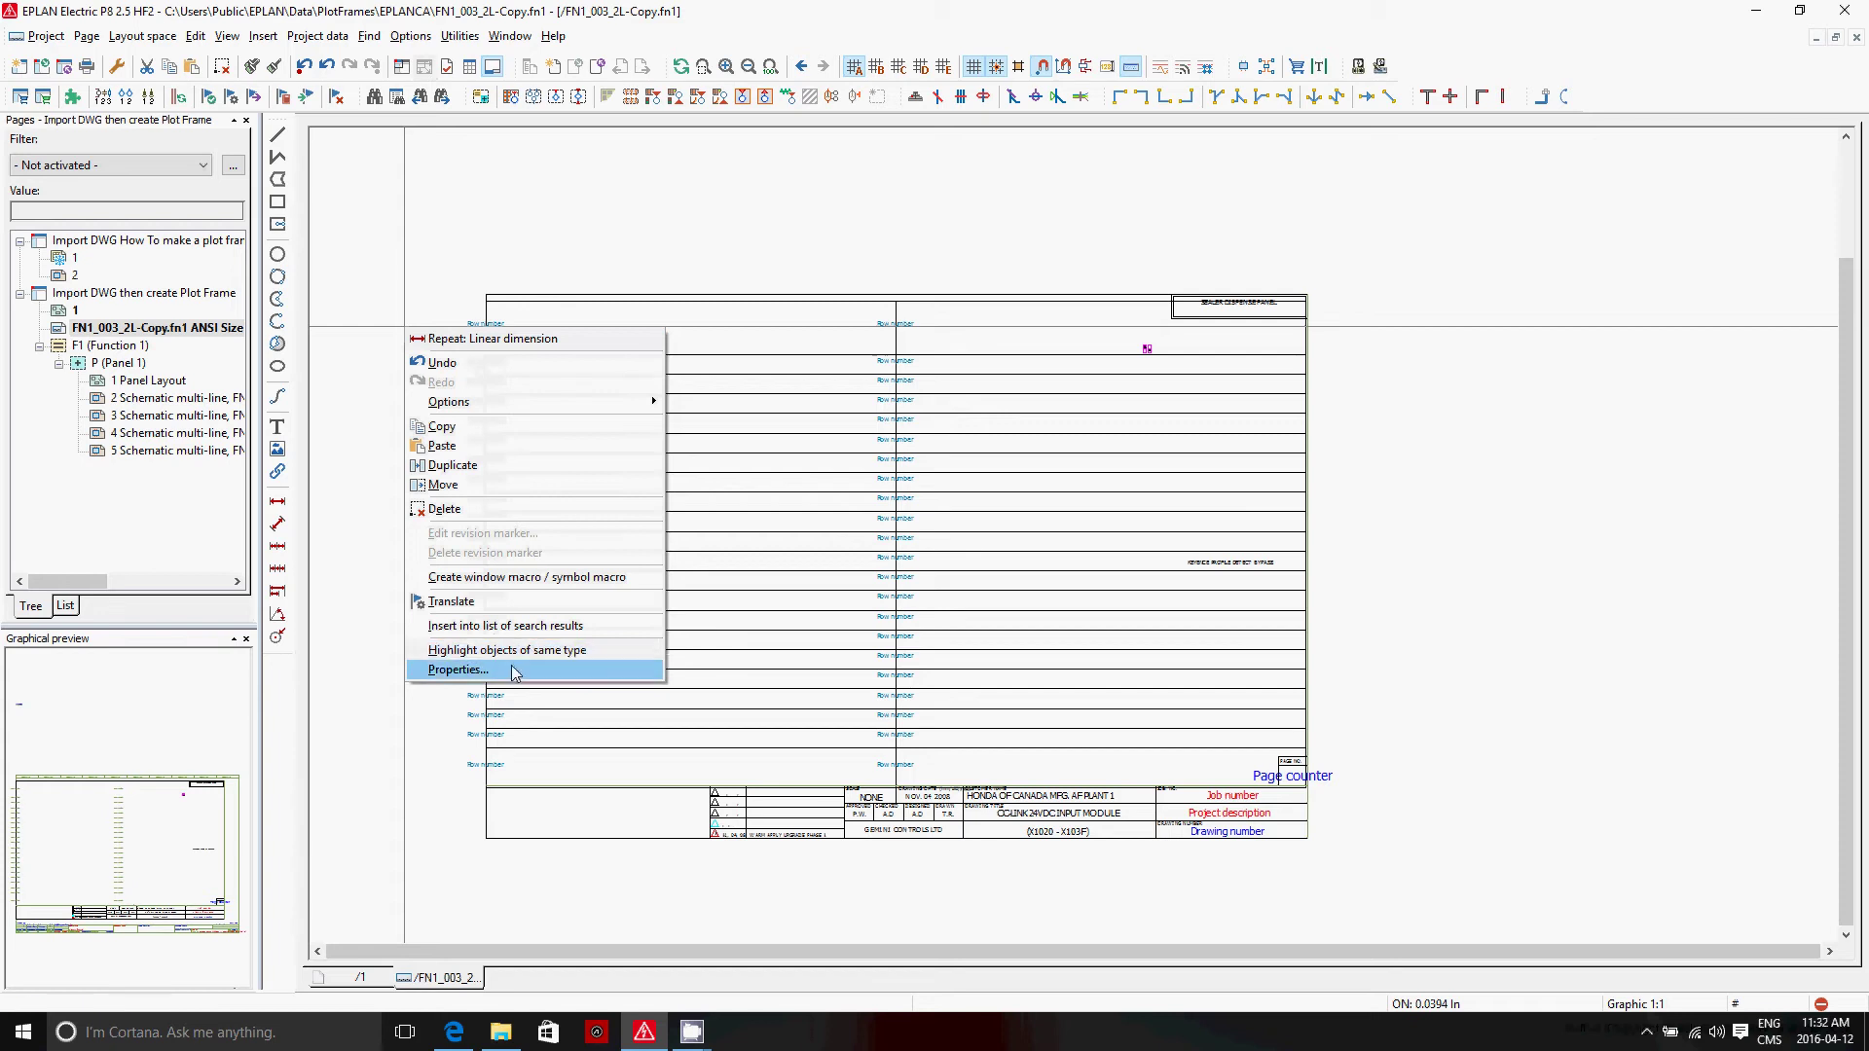
{"action": "left_click", "coordinate": [438, 668]}
{"action": "left_click", "coordinate": [1147, 417]}
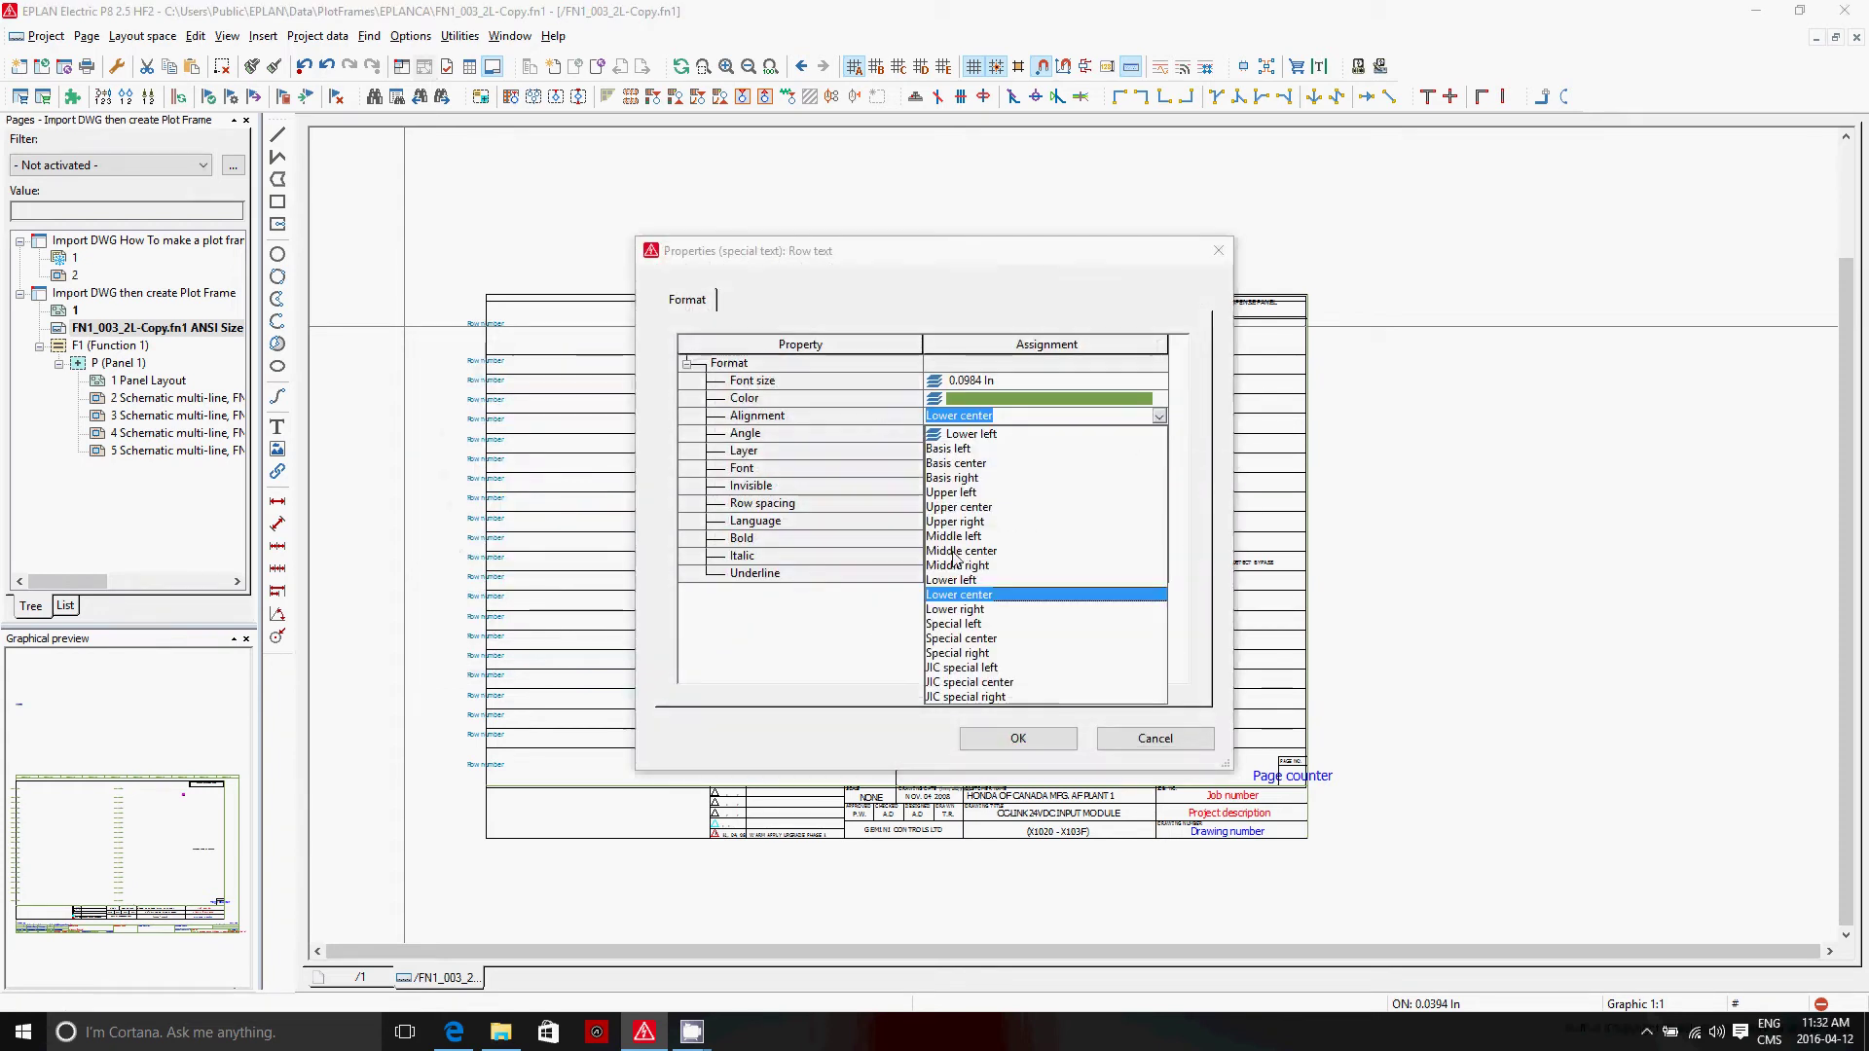
{"action": "left_click", "coordinate": [980, 565]}
{"action": "left_click", "coordinate": [1015, 739]}
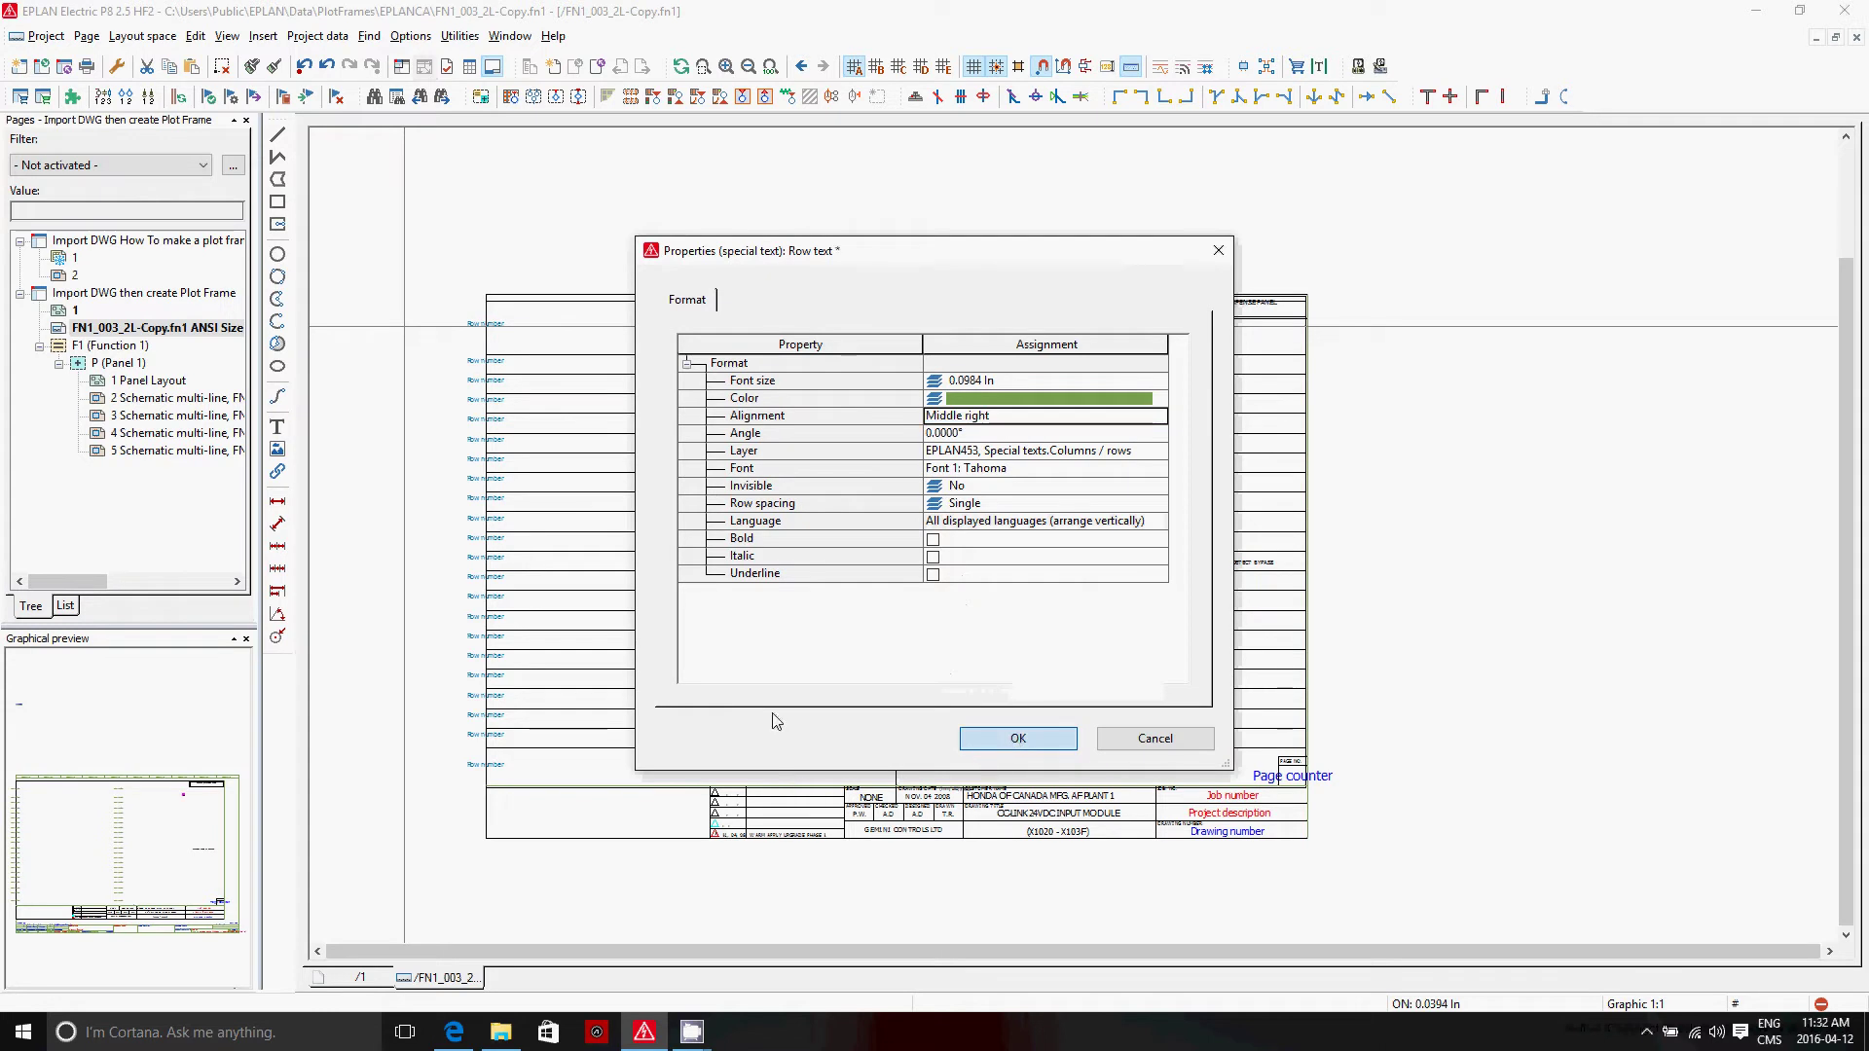
Move the top row's Row number texts down one row to line up with the rows.
{"action": "scroll", "coordinate": [471, 342], "scroll_direction": "up", "scroll_amount": 4}
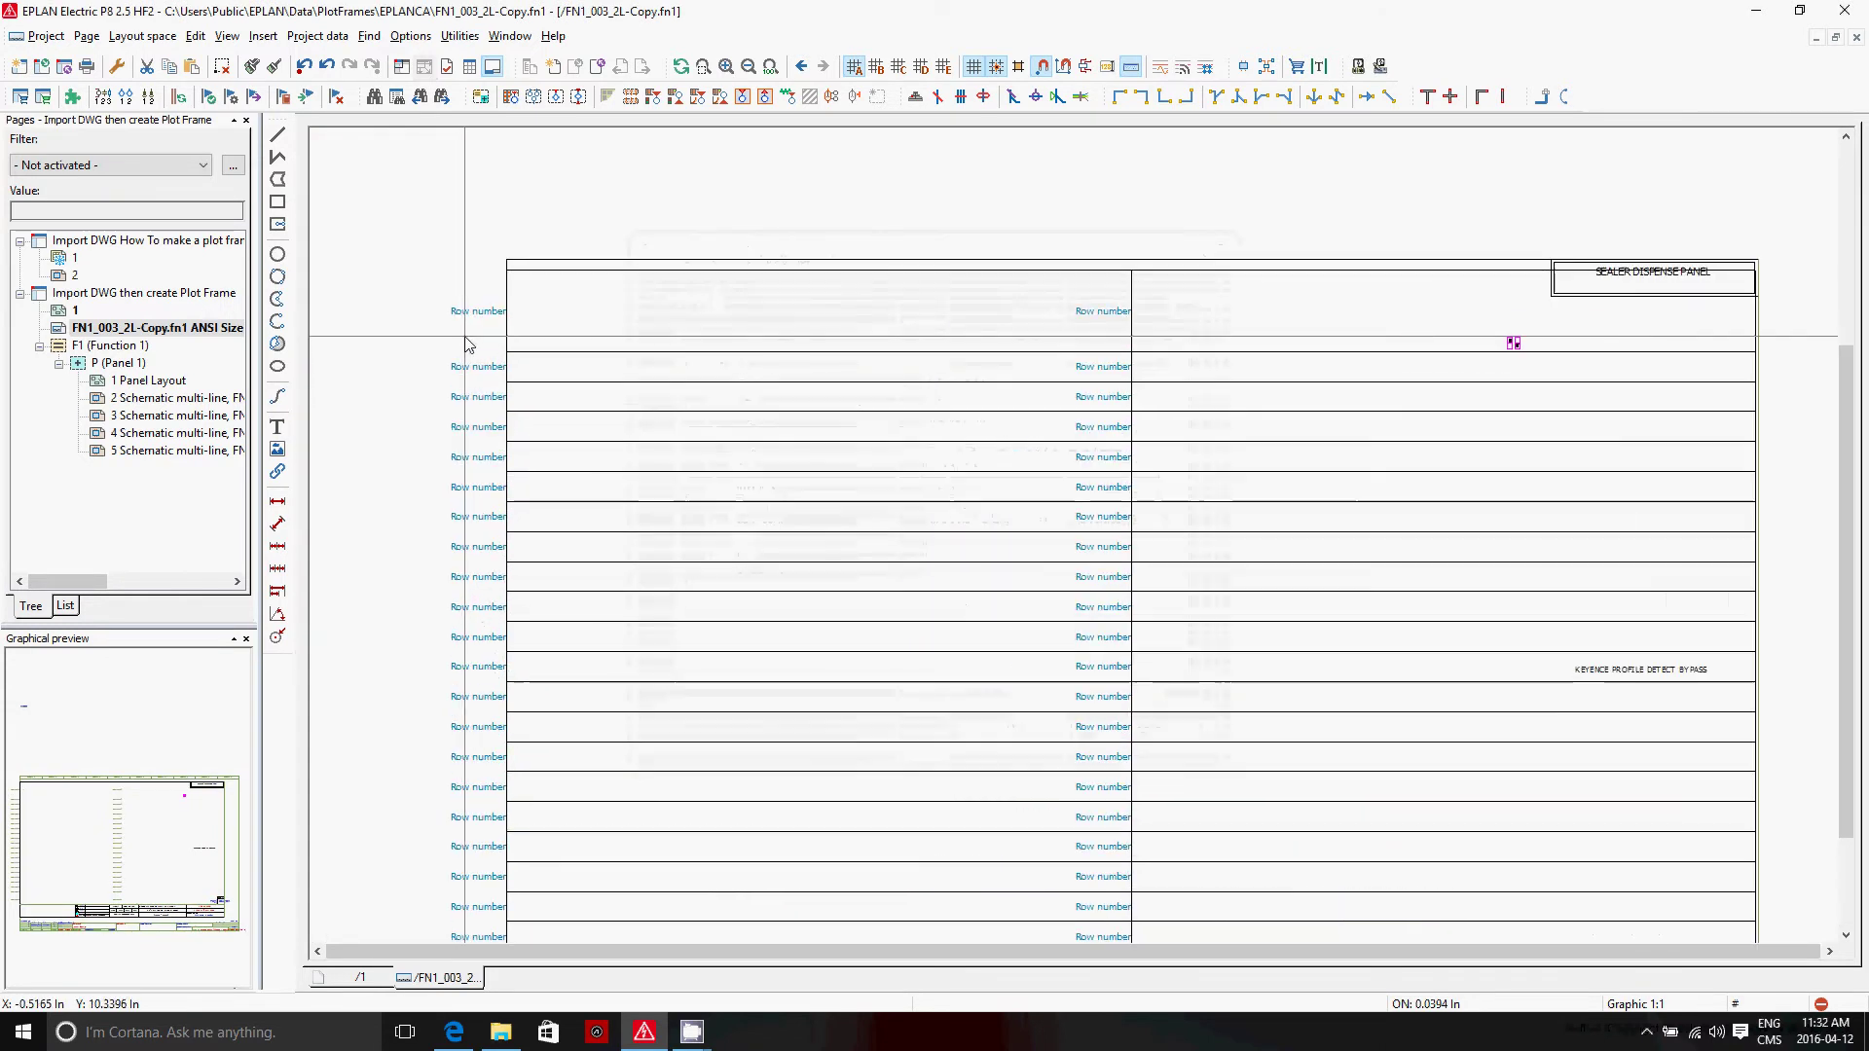
{"action": "scroll", "coordinate": [472, 343], "scroll_direction": "up", "scroll_amount": 1}
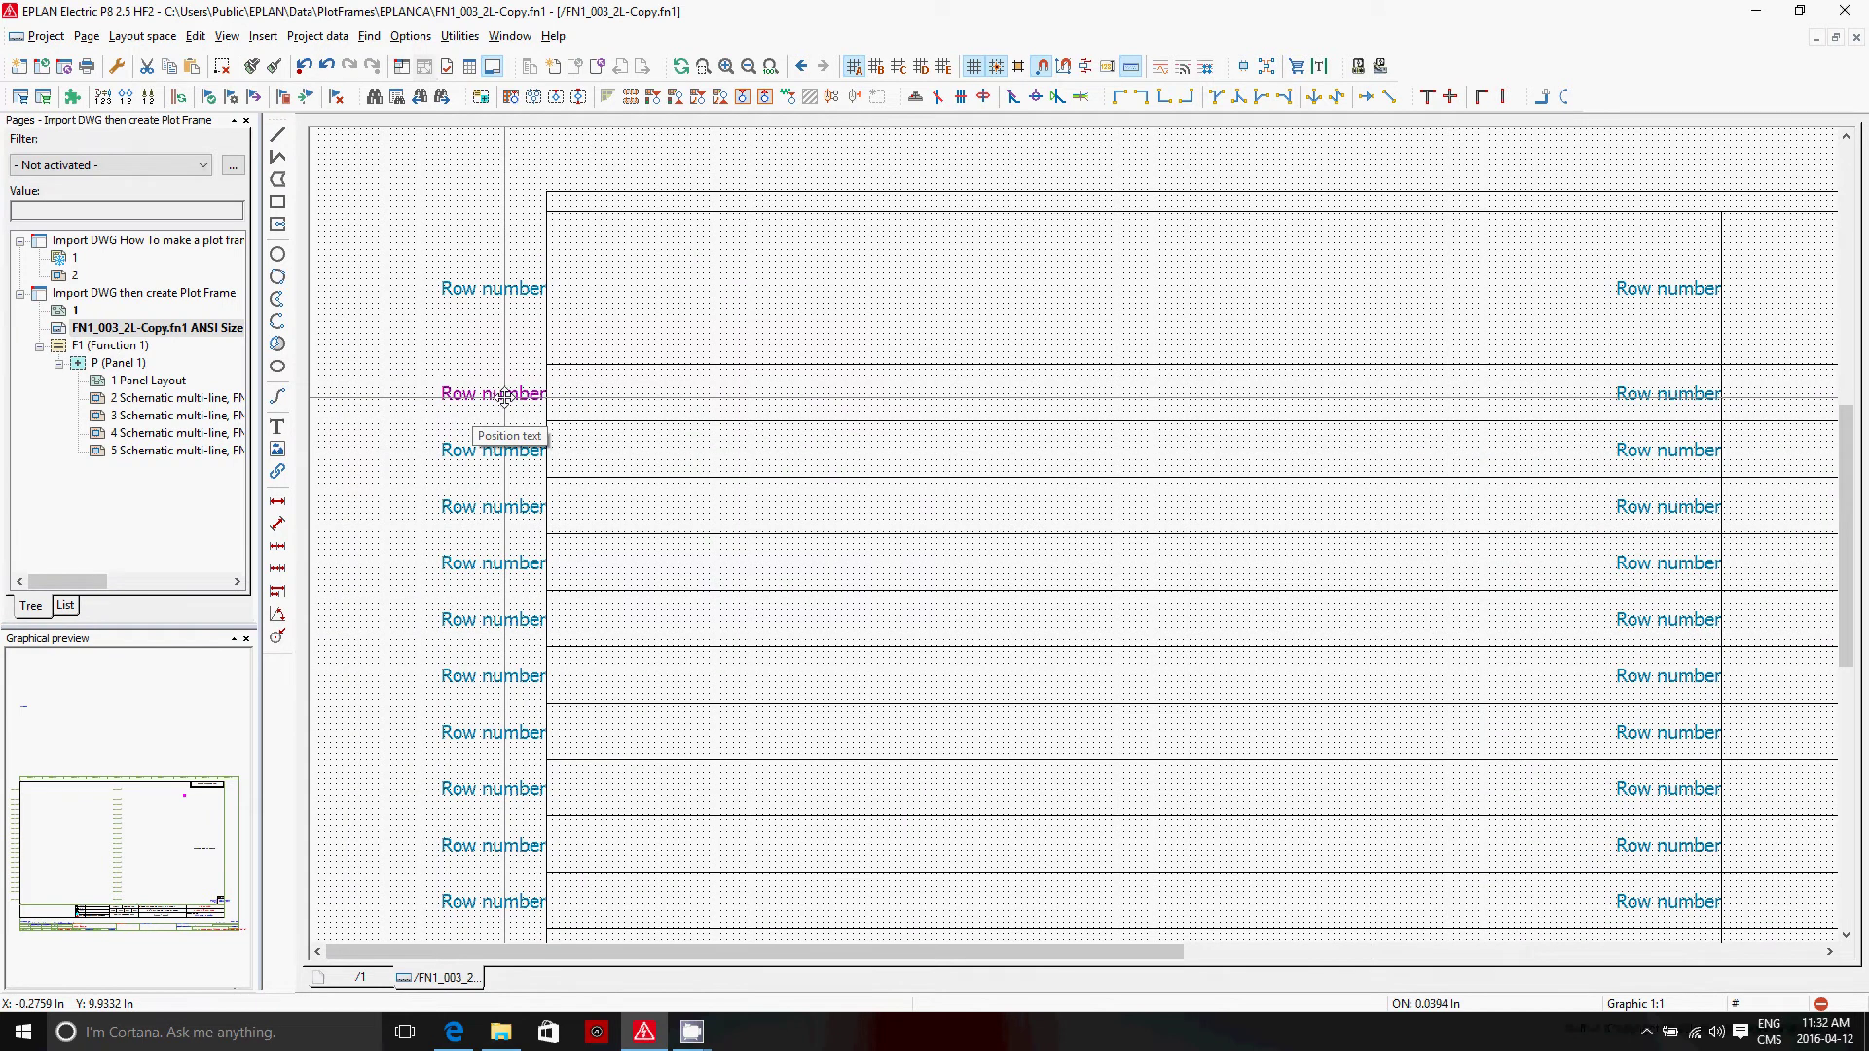
{"action": "left_click_drag", "start_coordinate": [543, 286], "coordinate": [616, 296]}
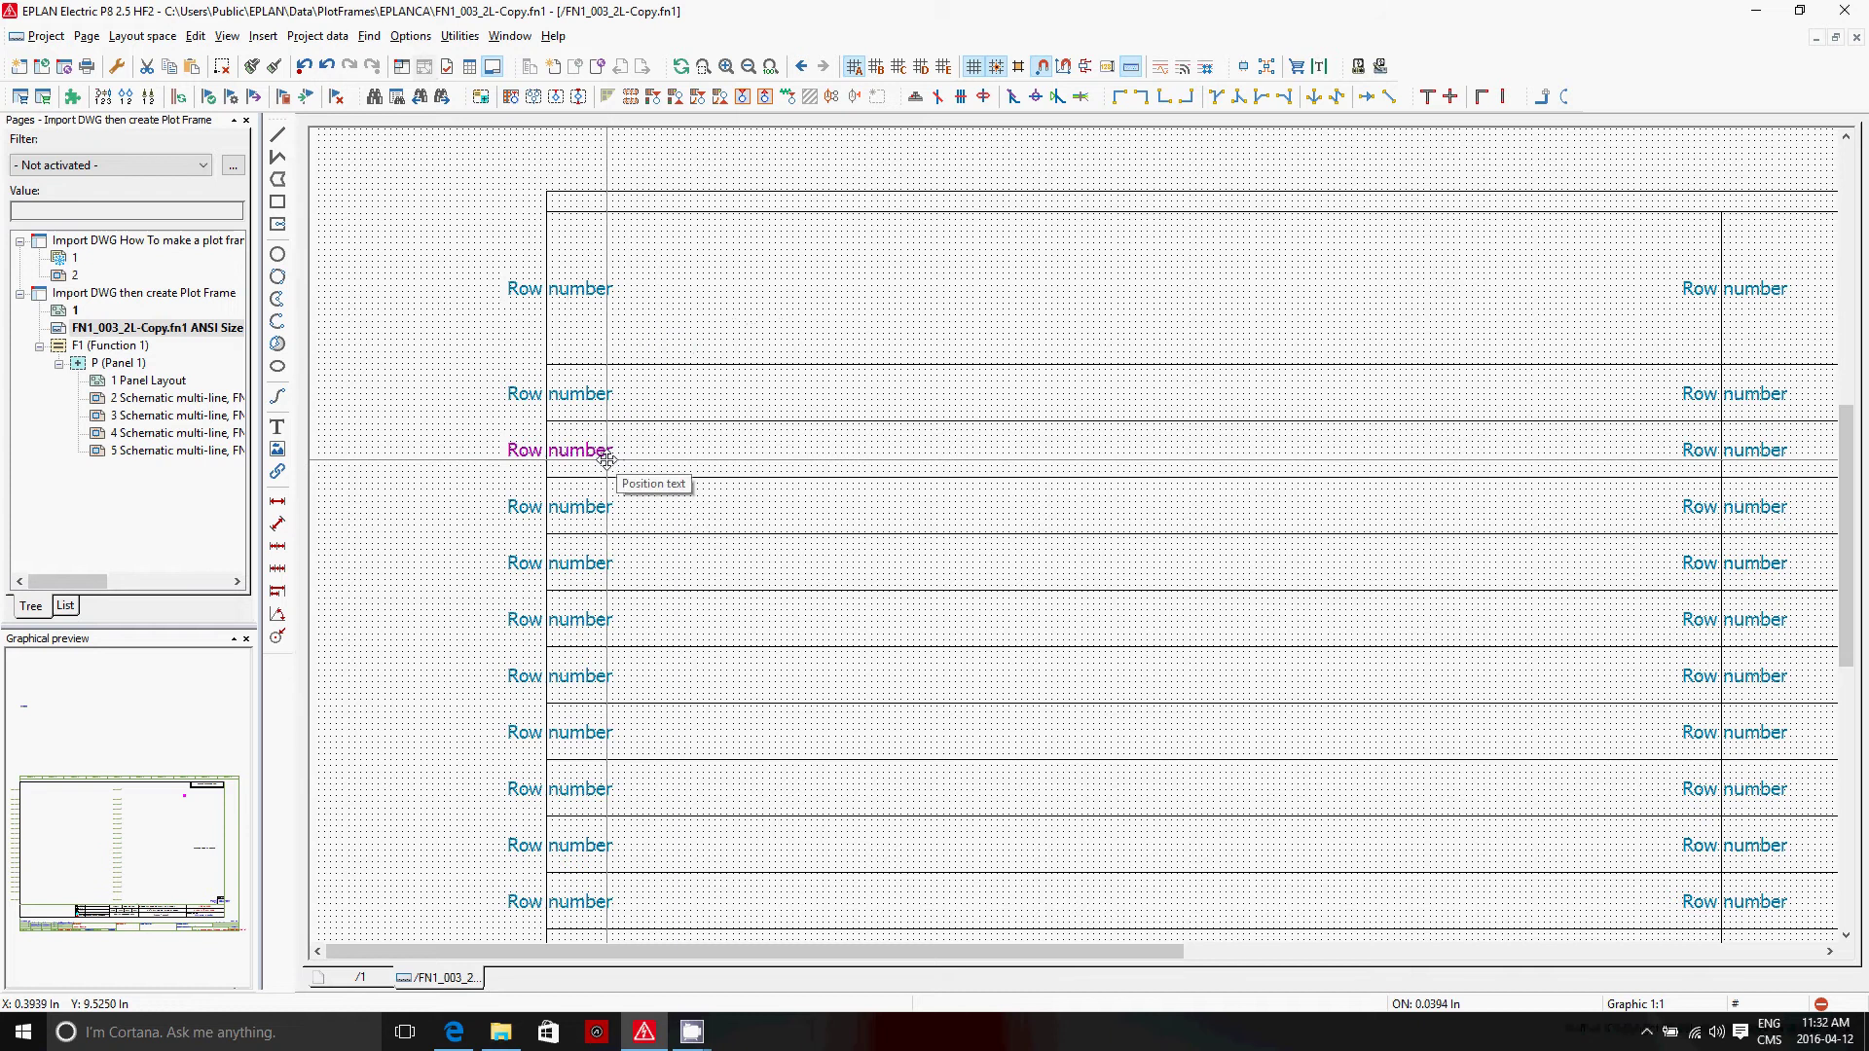
{"action": "scroll", "coordinate": [405, 308], "scroll_direction": "down", "scroll_amount": 1}
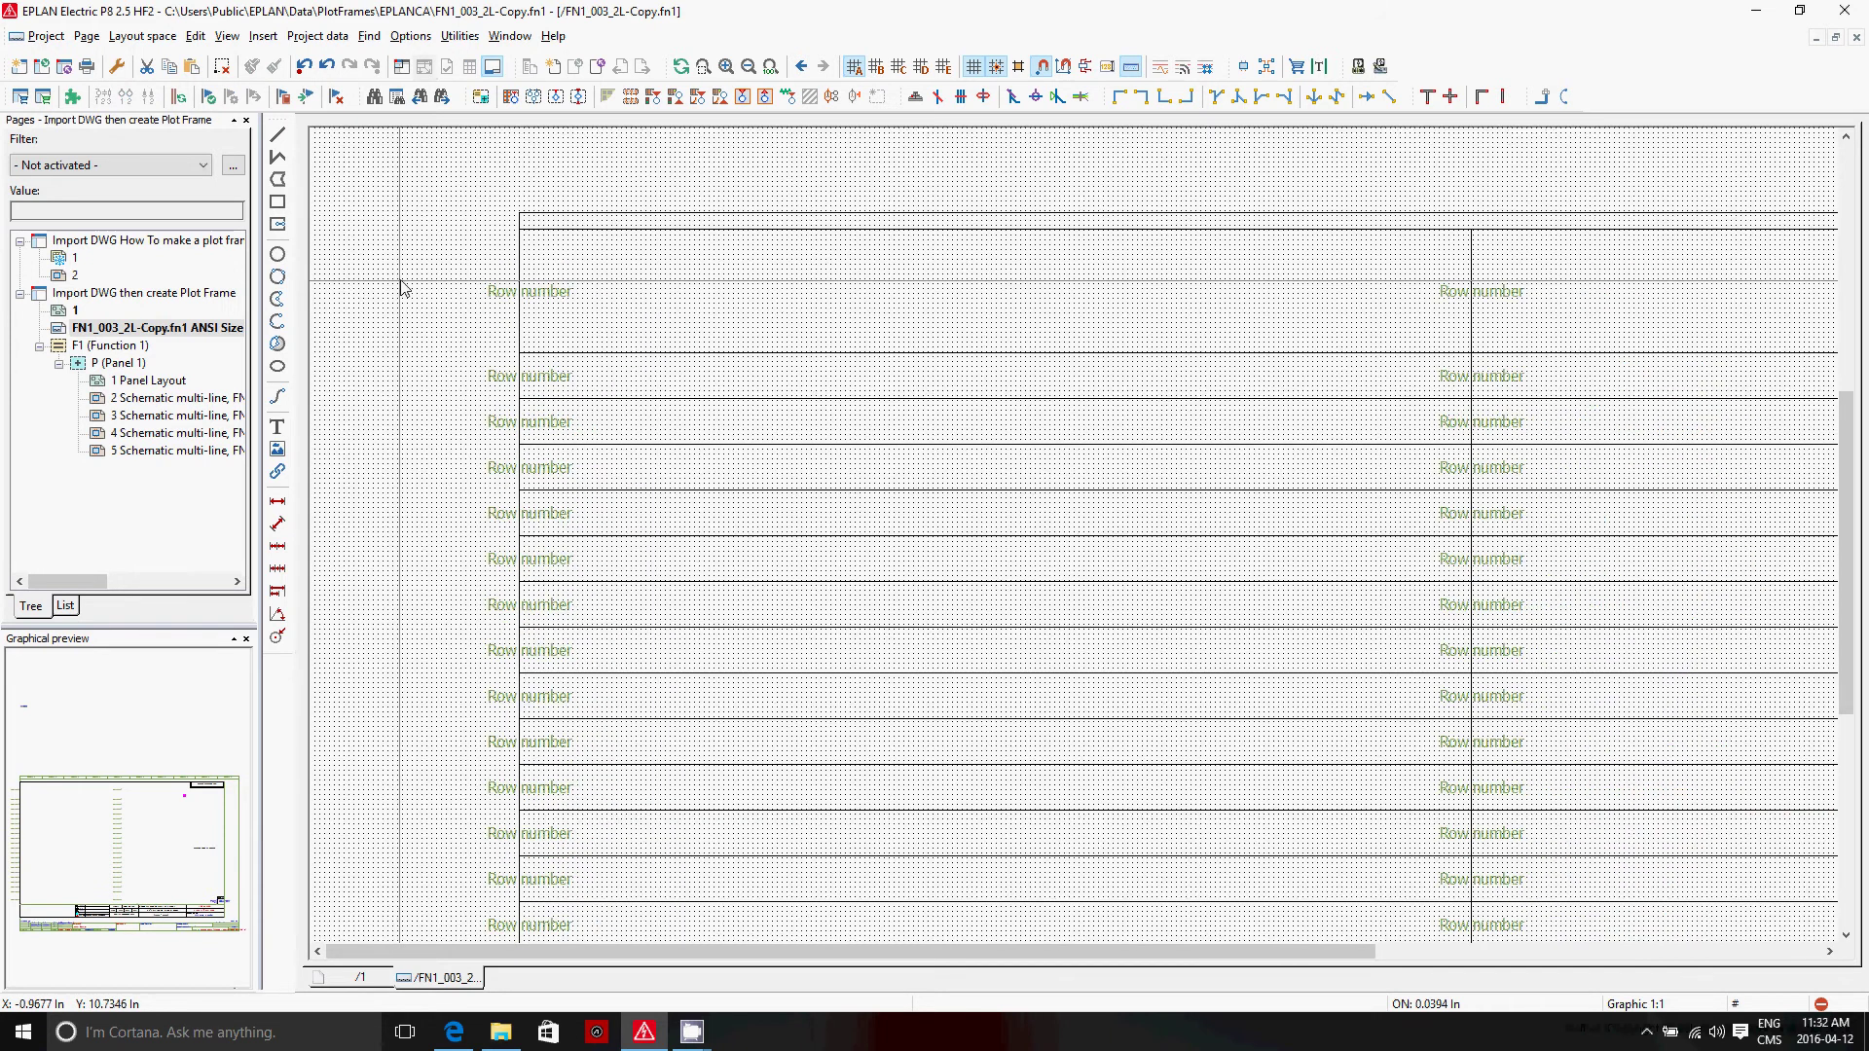
{"action": "left_click_drag", "start_coordinate": [400, 280], "coordinate": [1517, 336]}
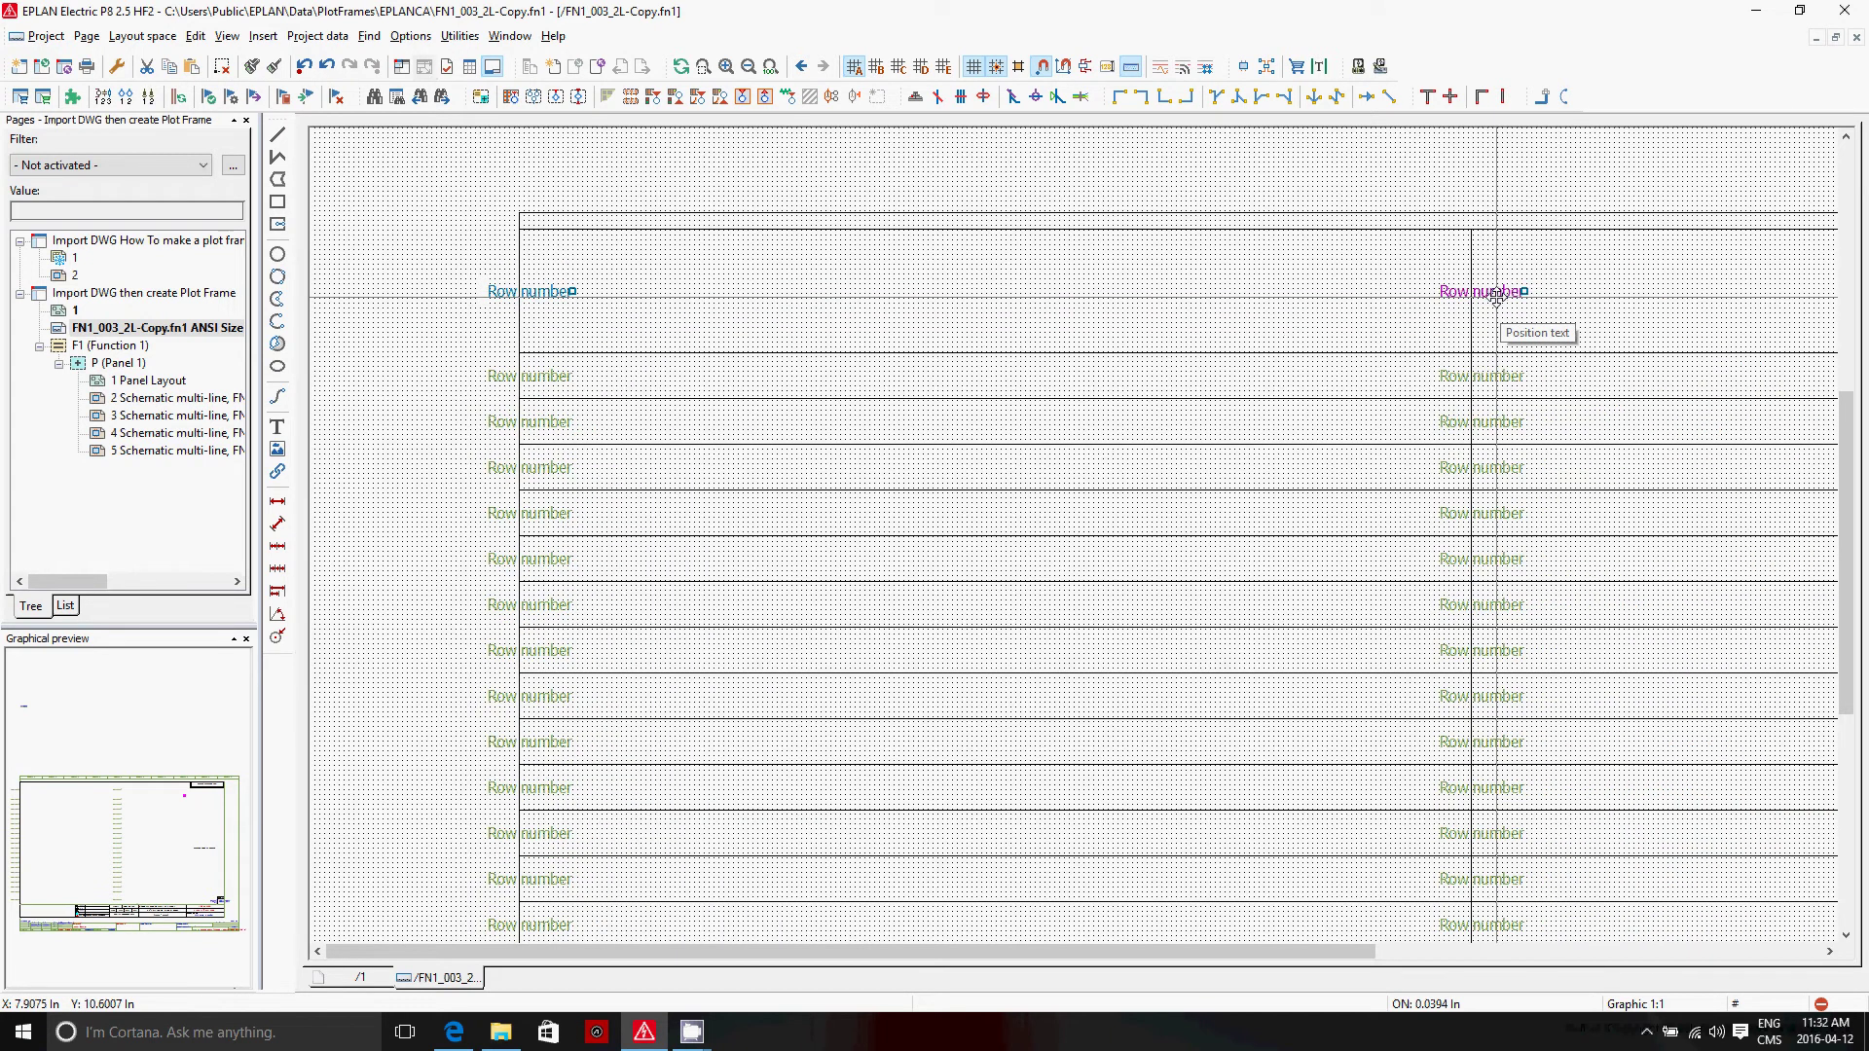
{"action": "left_click_drag", "start_coordinate": [574, 292], "coordinate": [584, 334]}
Move the bottom row's Row number texts up into the redrawn last row.
{"action": "scroll", "coordinate": [400, 309], "scroll_direction": "down", "scroll_amount": 1}
{"action": "scroll", "coordinate": [400, 179], "scroll_direction": "down", "scroll_amount": 2}
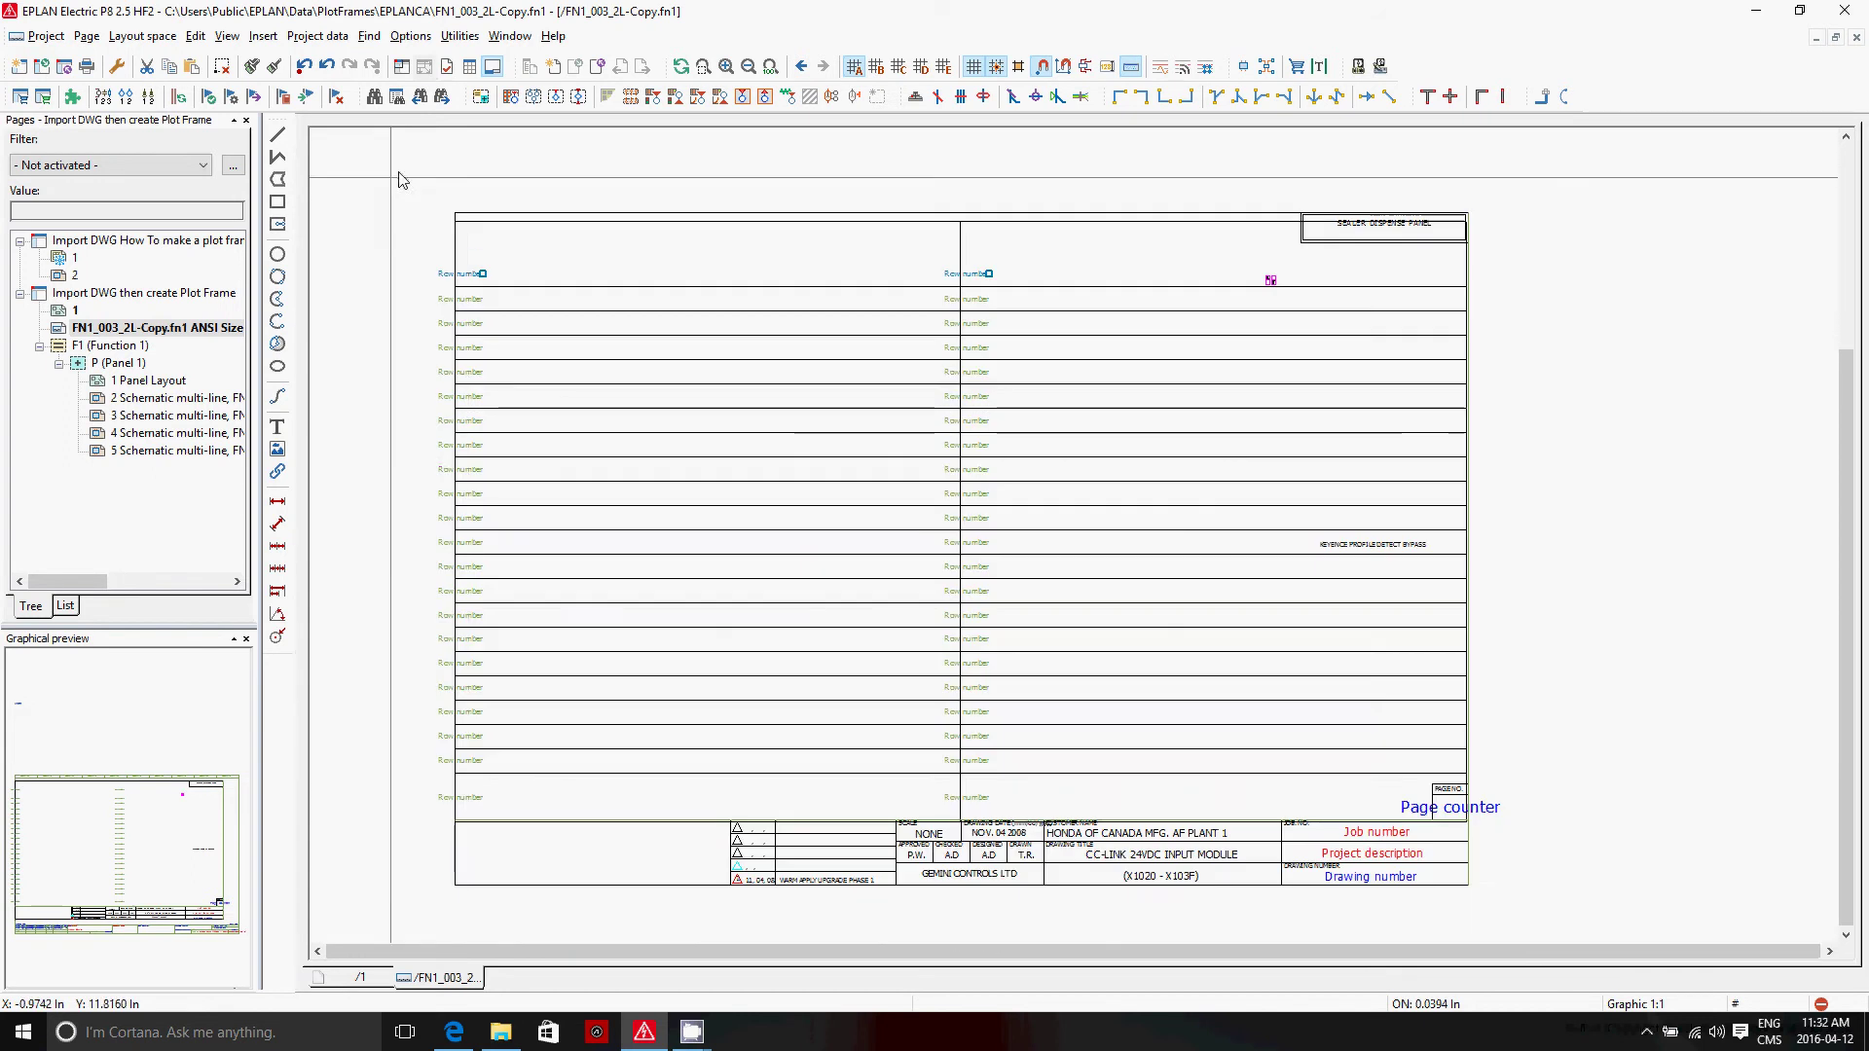
{"action": "scroll", "coordinate": [402, 838], "scroll_direction": "down", "scroll_amount": 1}
{"action": "scroll", "coordinate": [402, 837], "scroll_direction": "up", "scroll_amount": 1}
{"action": "left_click_drag", "start_coordinate": [419, 753], "coordinate": [1462, 787]}
{"action": "scroll", "coordinate": [494, 774], "scroll_direction": "up", "scroll_amount": 2}
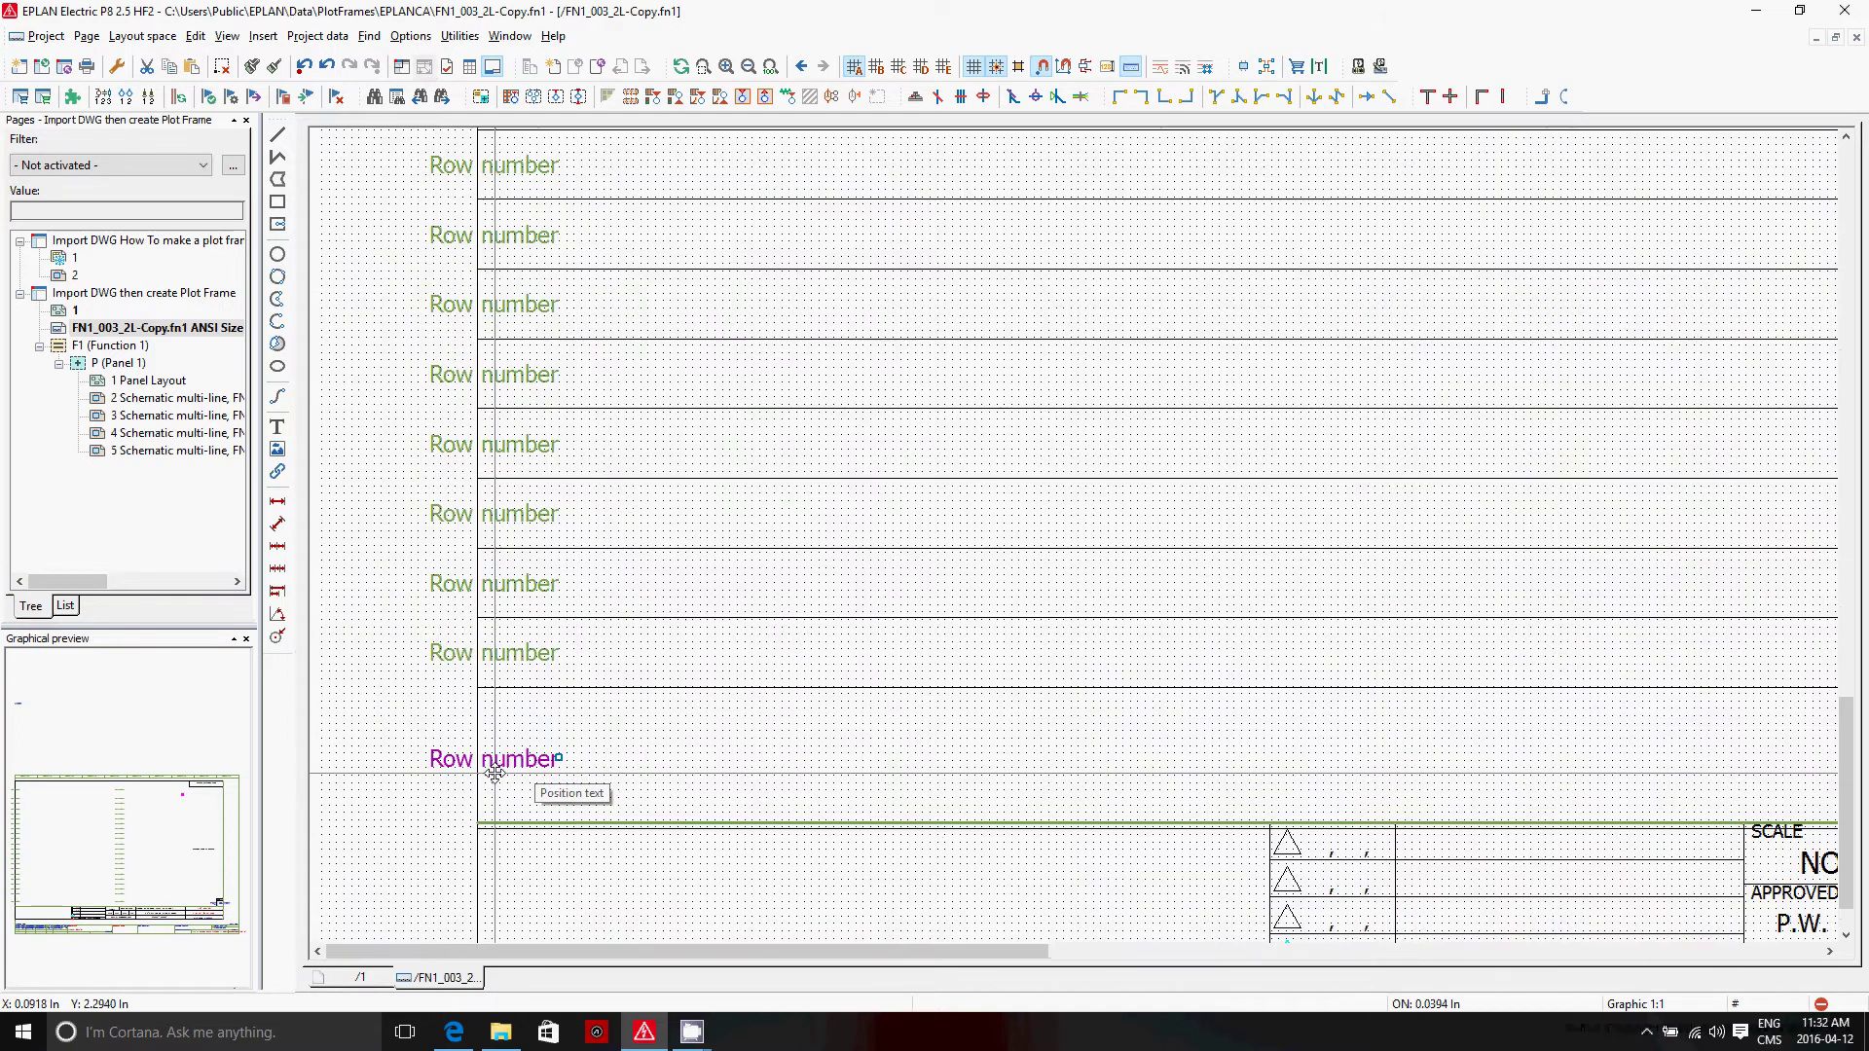
{"action": "left_click", "coordinate": [559, 758]}
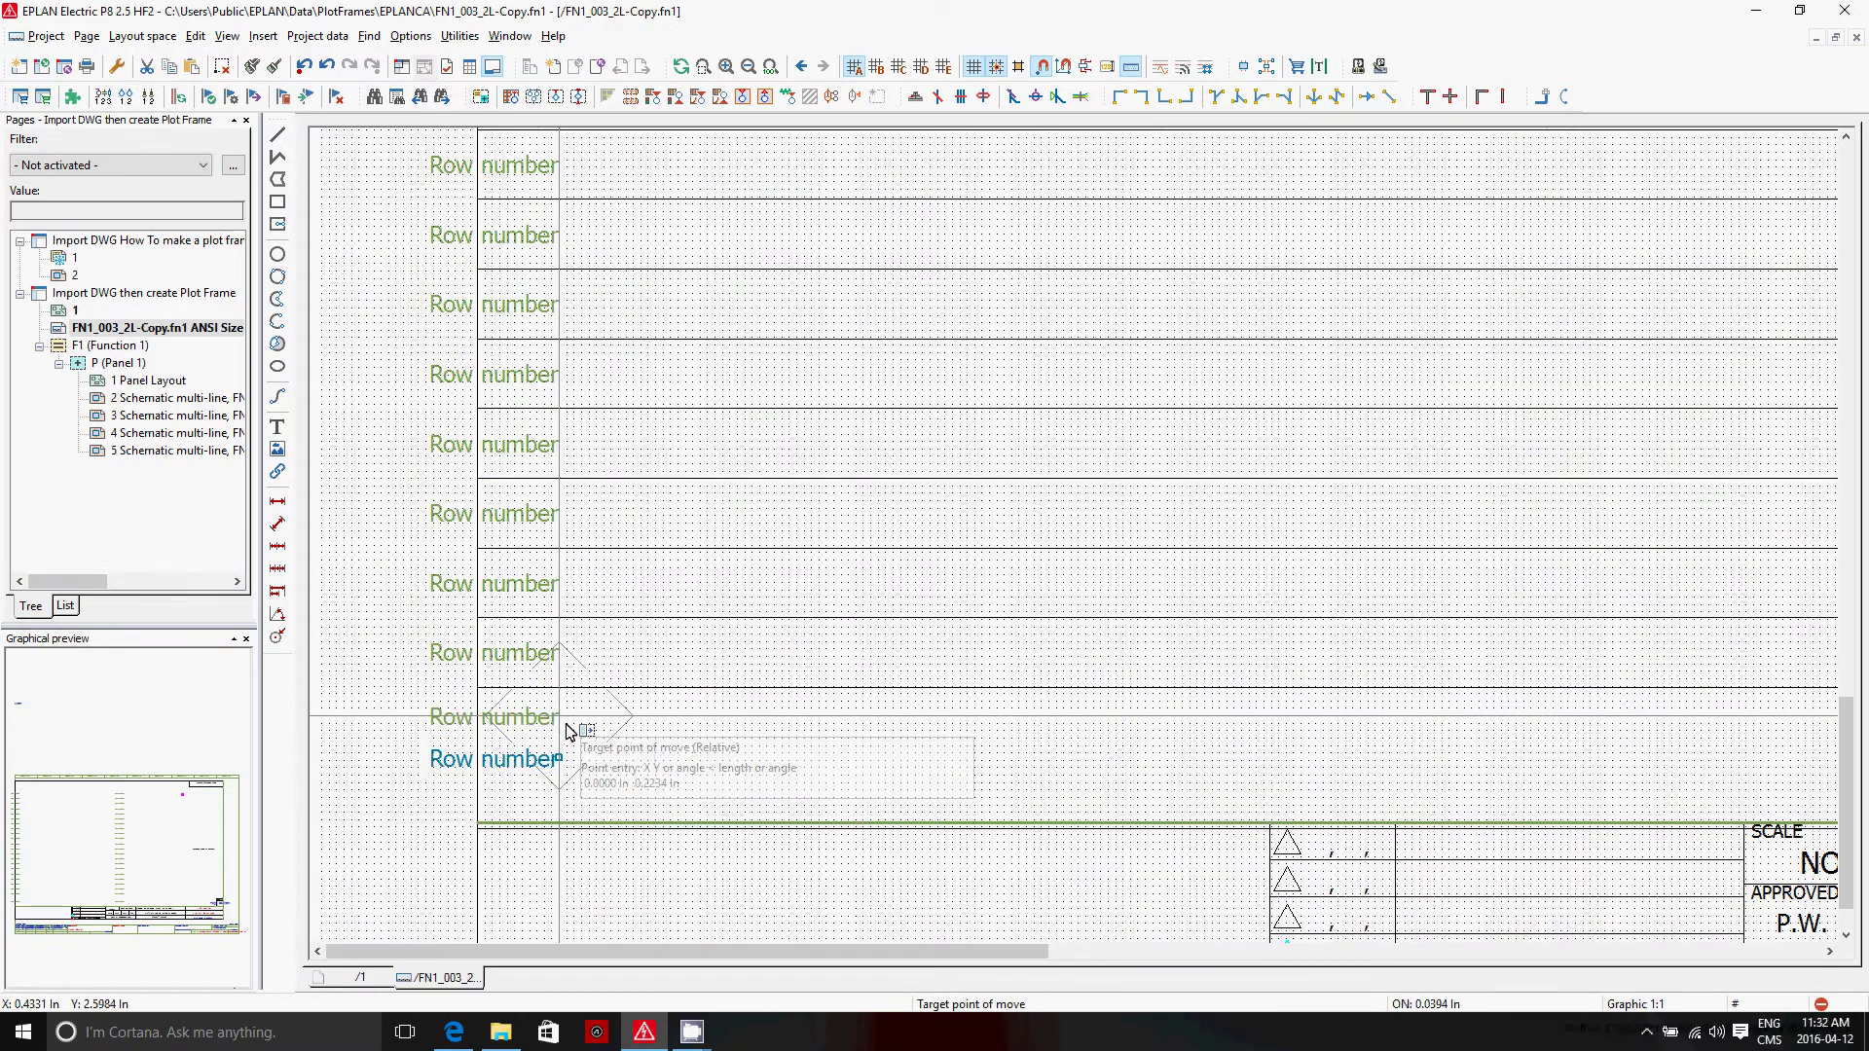
{"action": "left_click", "coordinate": [561, 718]}
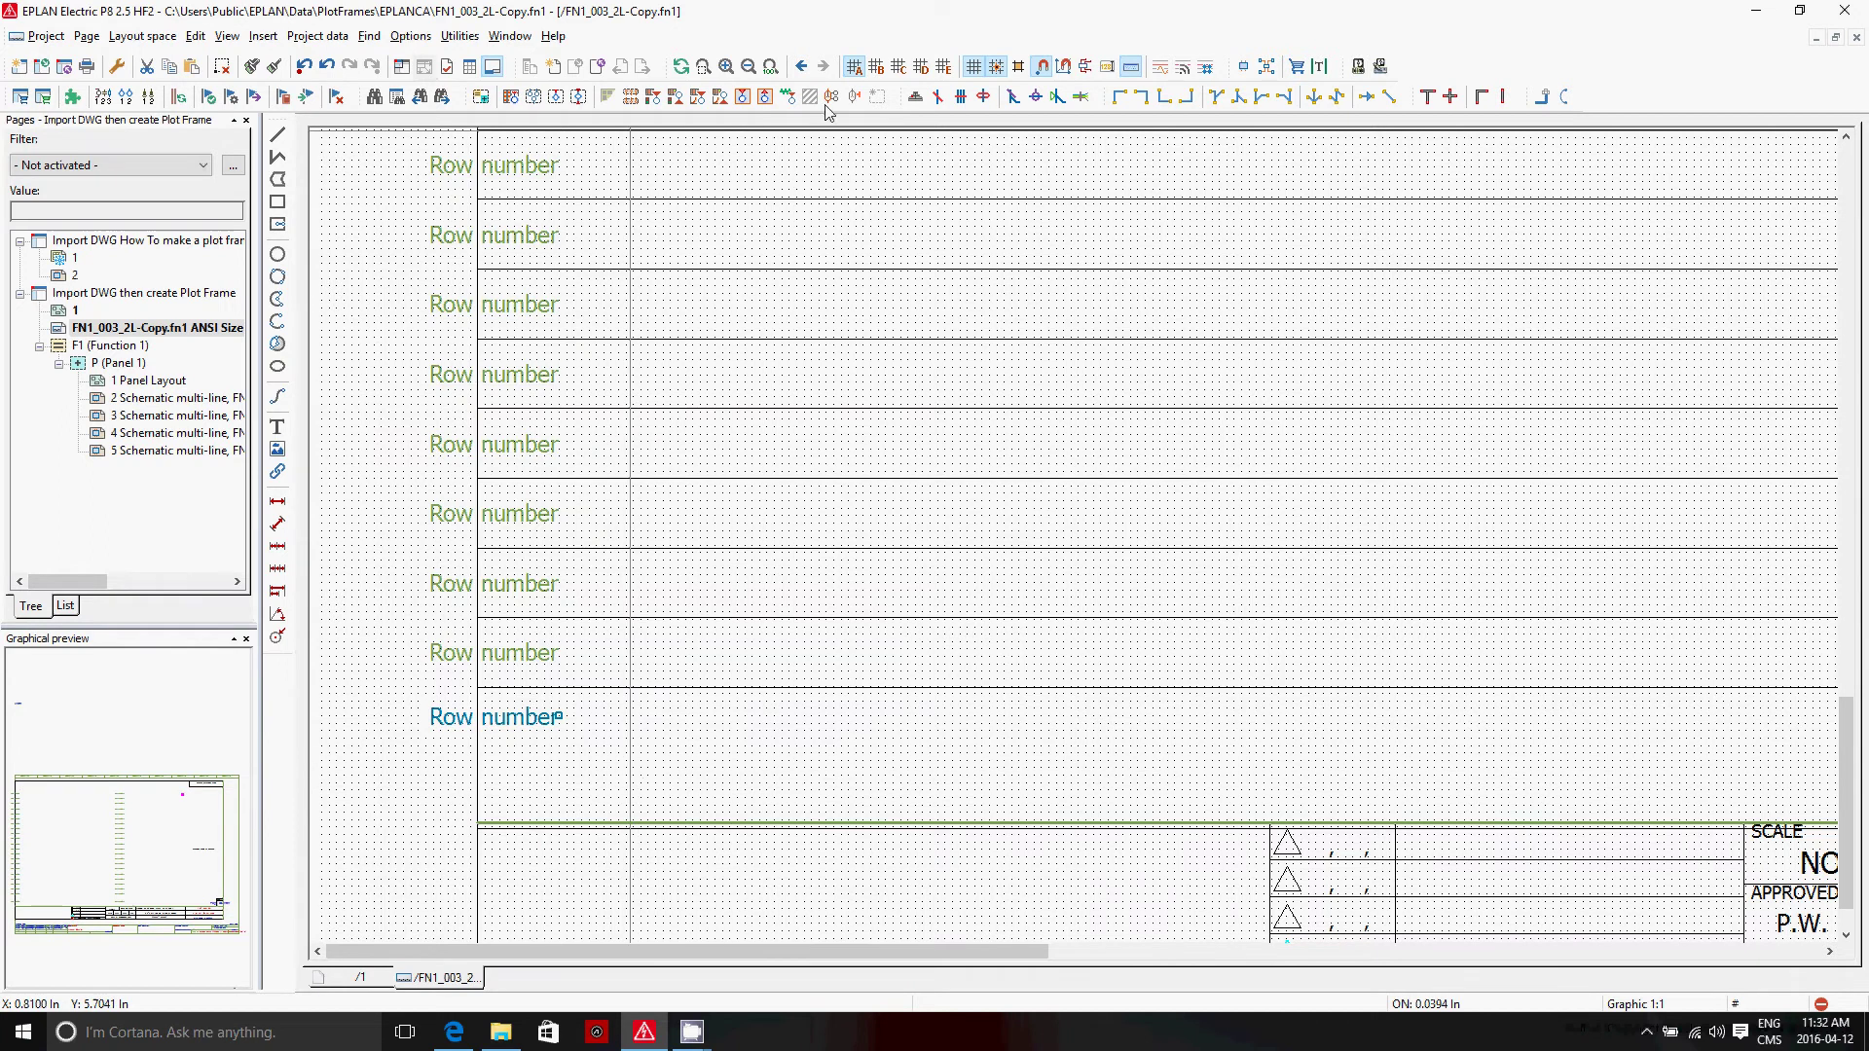
{"action": "left_click", "coordinate": [777, 70]}
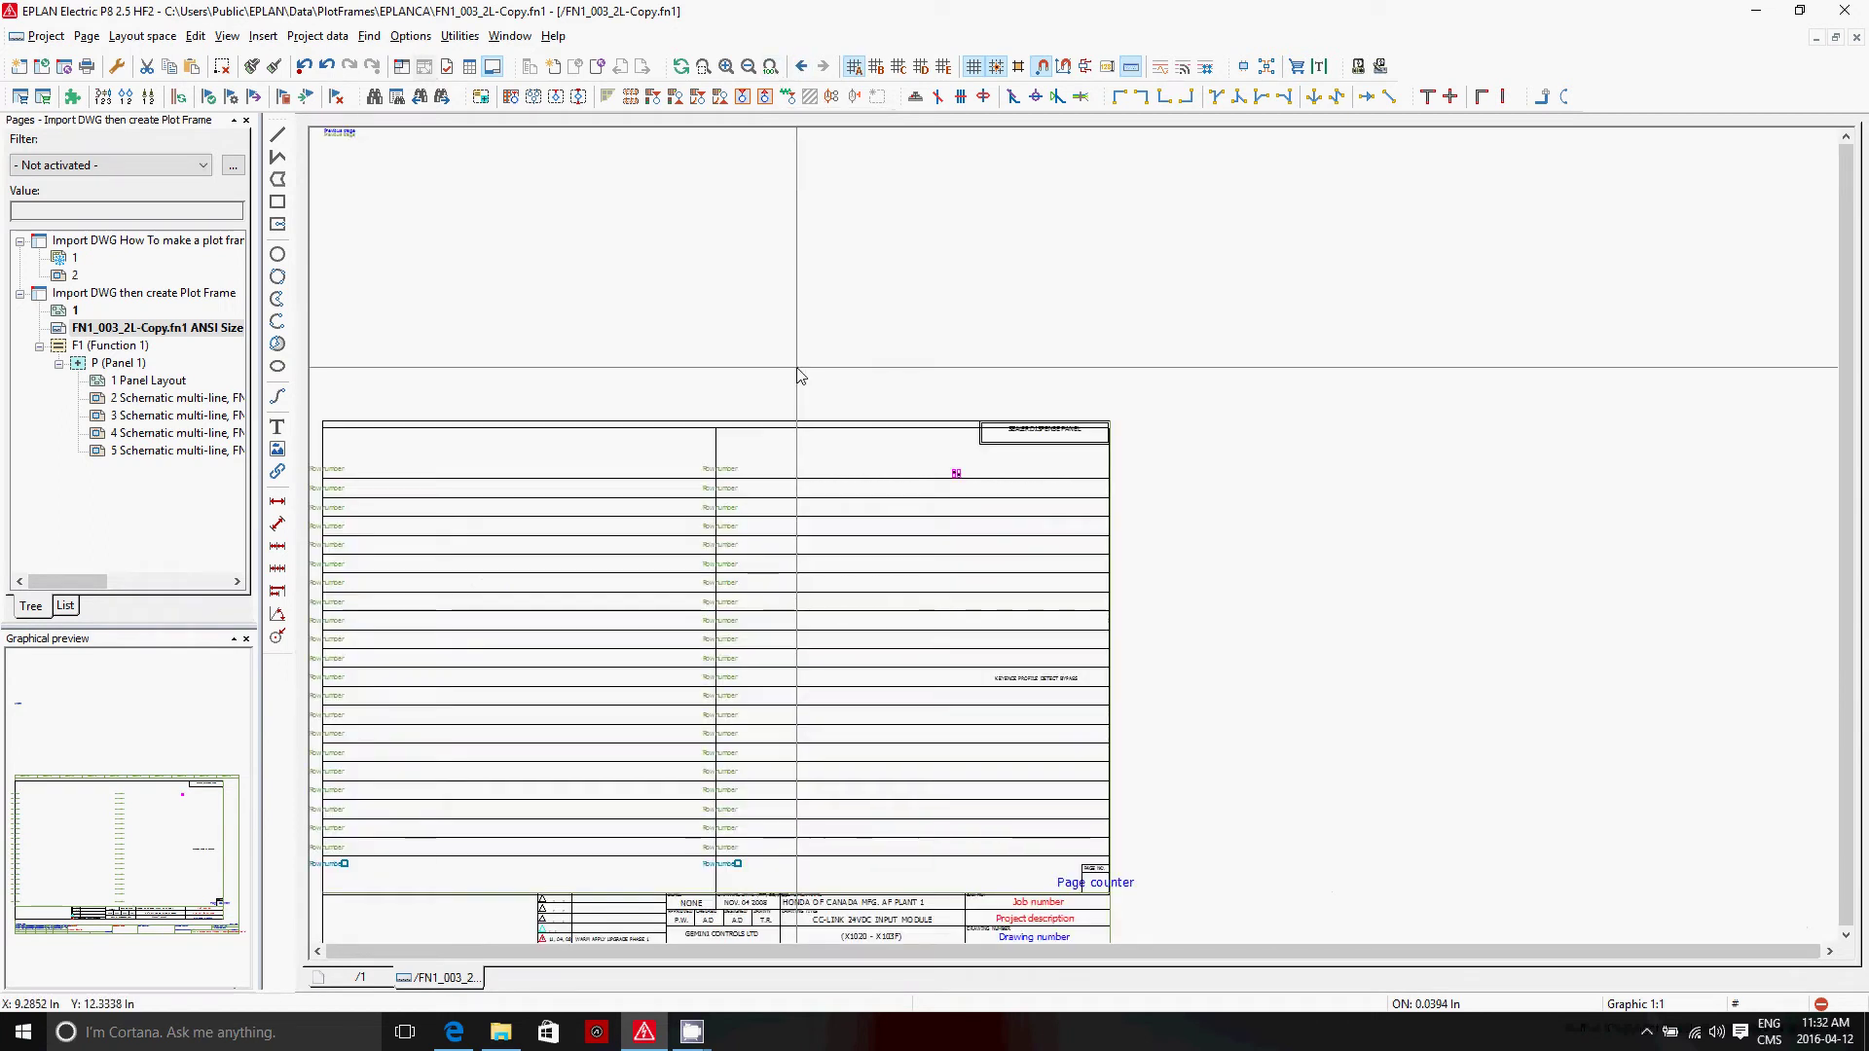
Drag the Previous page text down into the frame's top-left corner and view the whole frame.
{"action": "scroll", "coordinate": [401, 222], "scroll_direction": "up", "scroll_amount": 2}
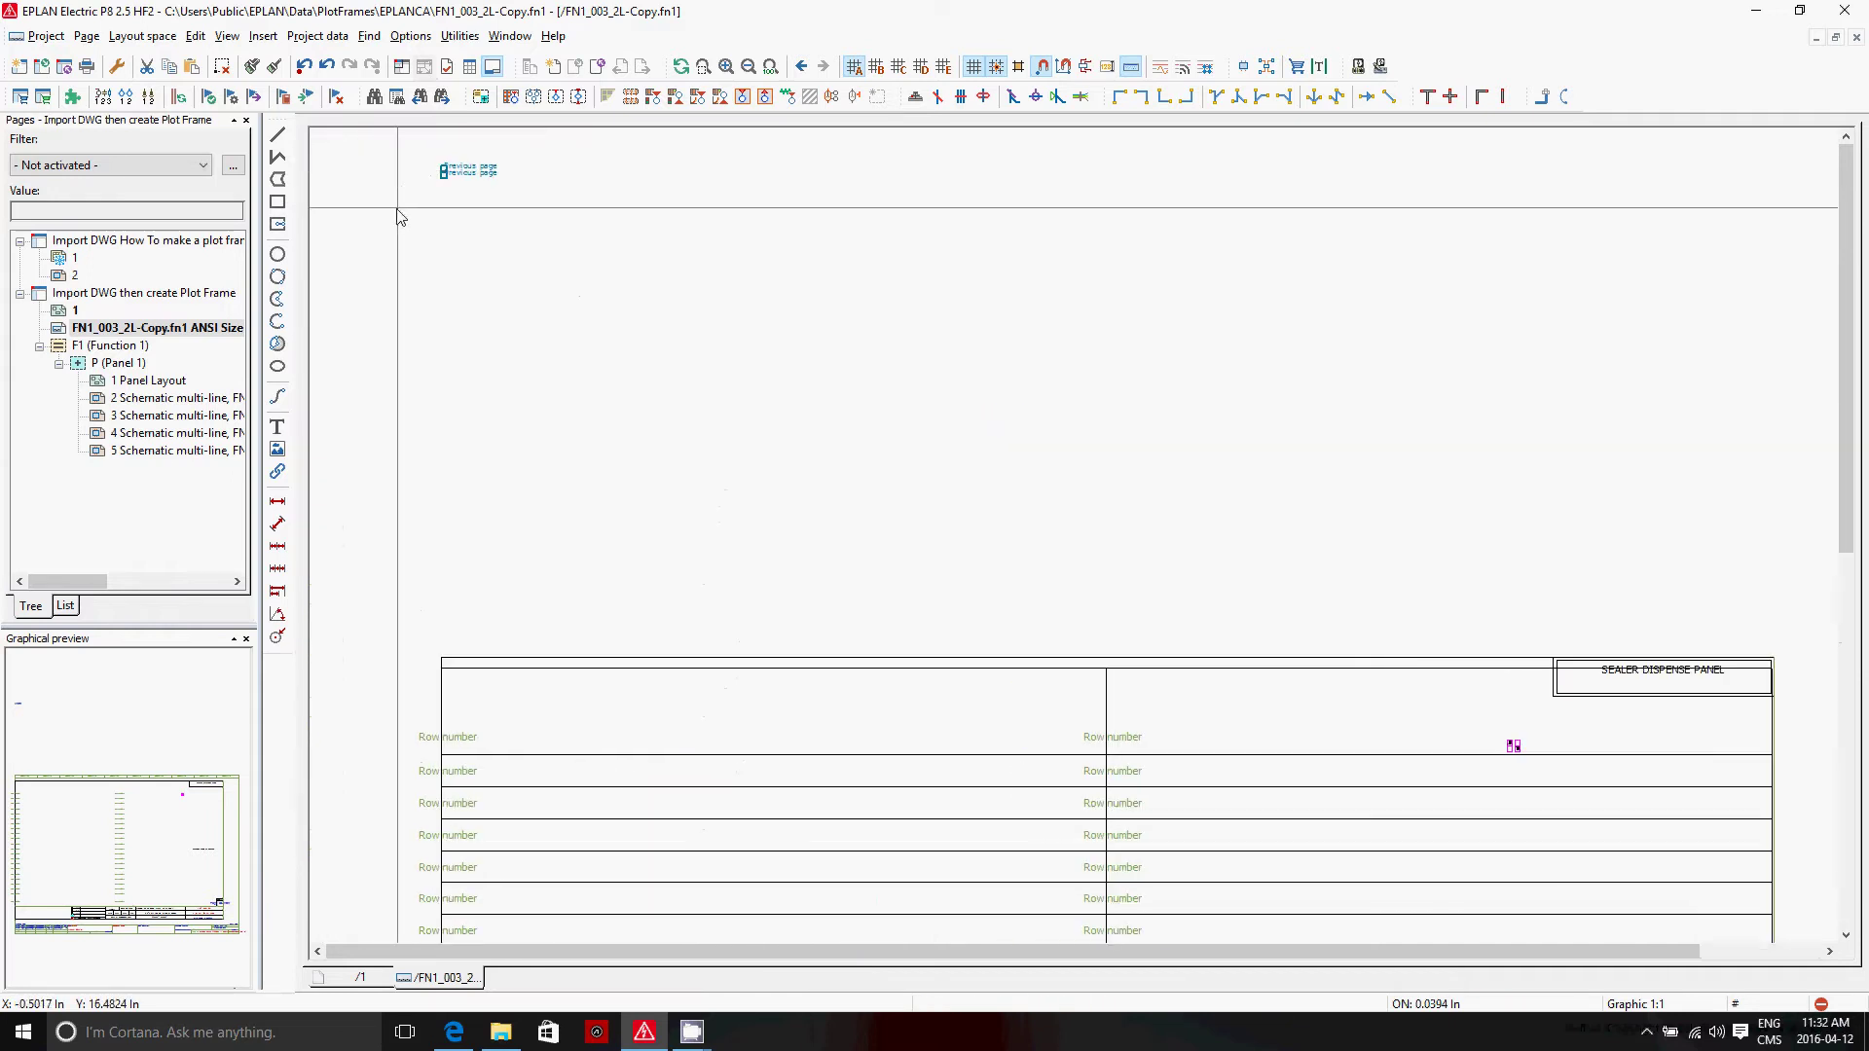
{"action": "middle_click_drag", "start_coordinate": [400, 222], "coordinate": [559, 197]}
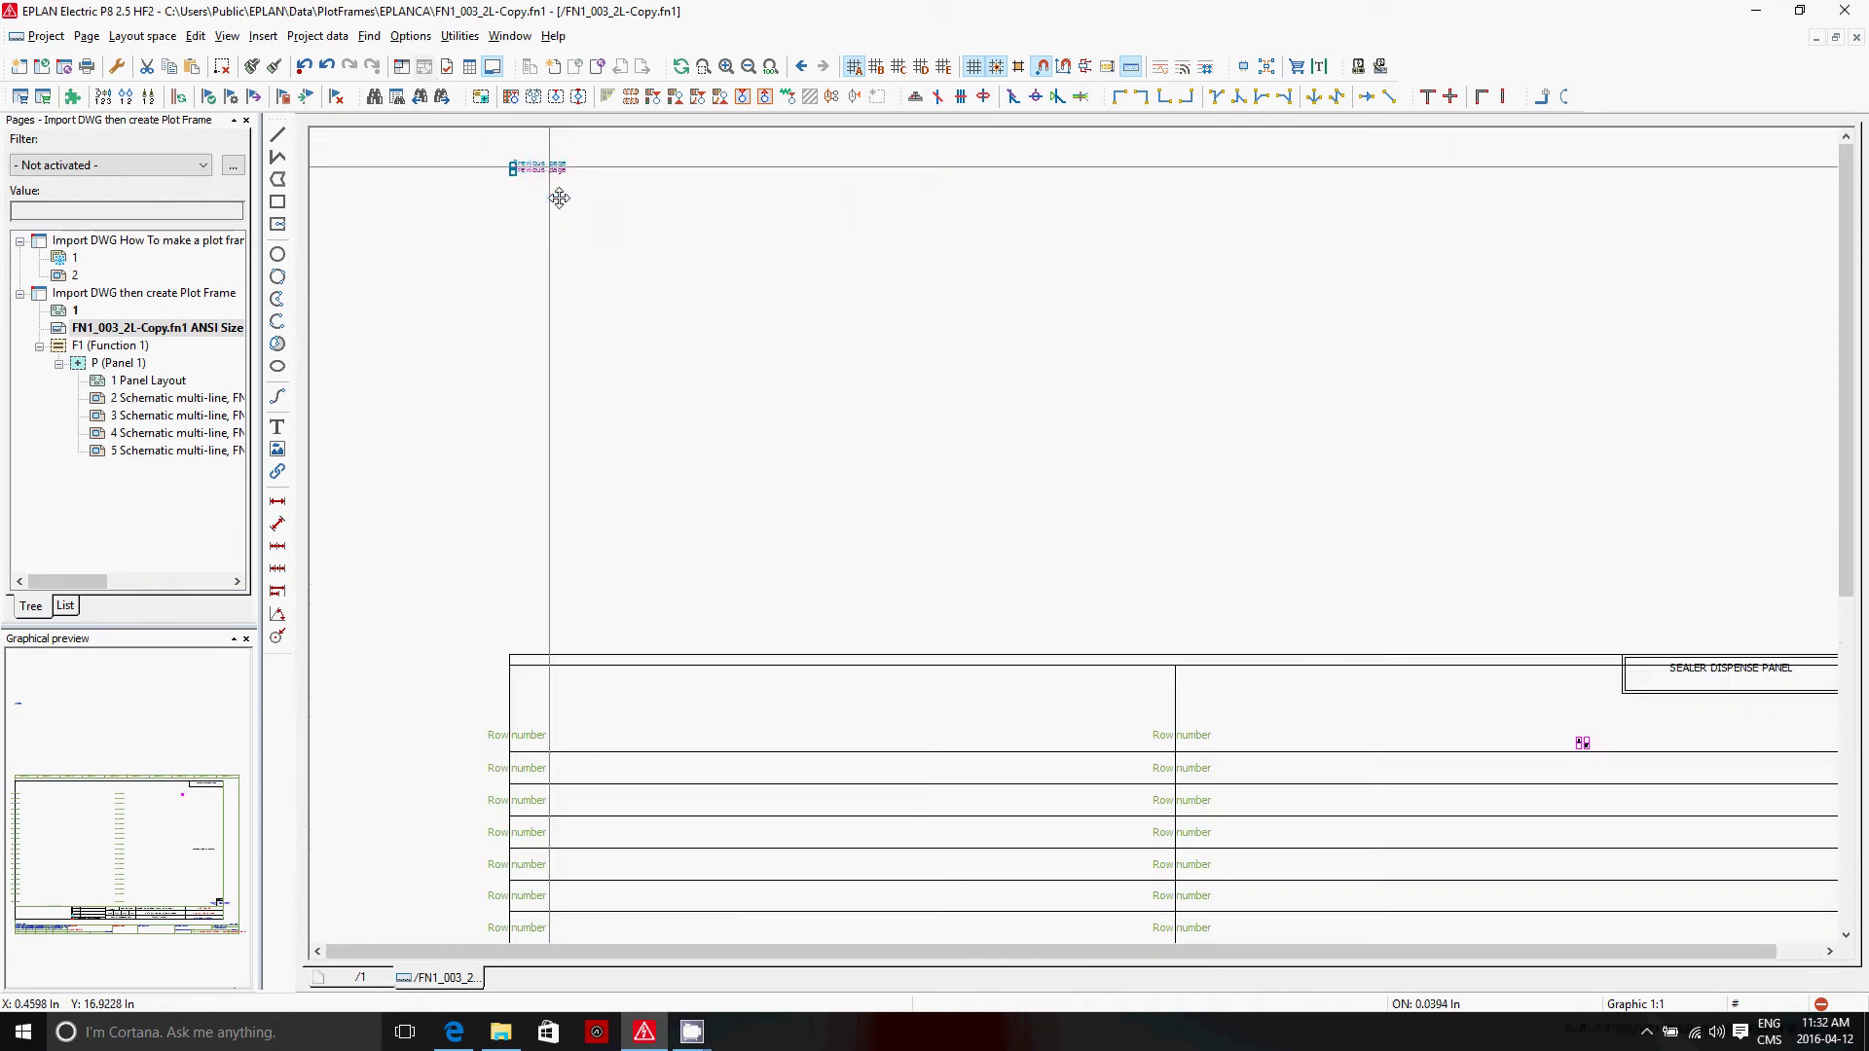
{"action": "left_click_drag", "start_coordinate": [560, 198], "coordinate": [566, 674]}
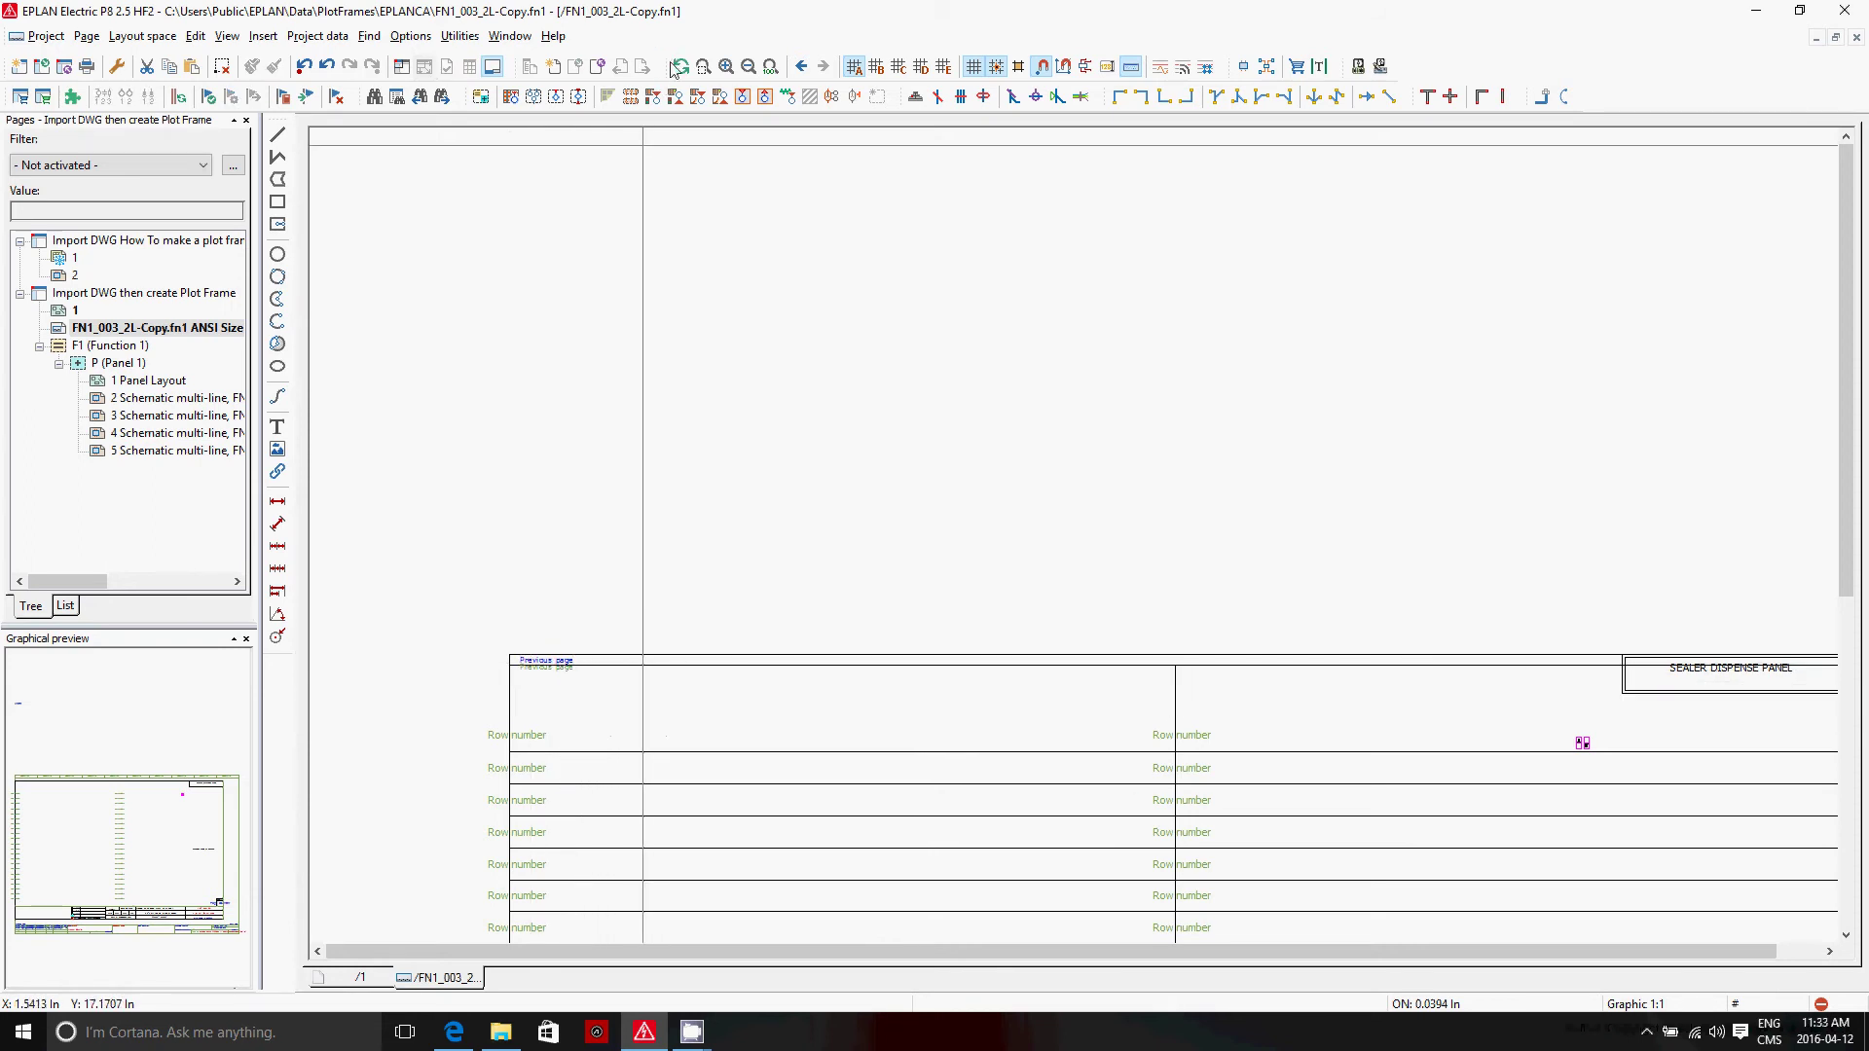
{"action": "left_click", "coordinate": [771, 67]}
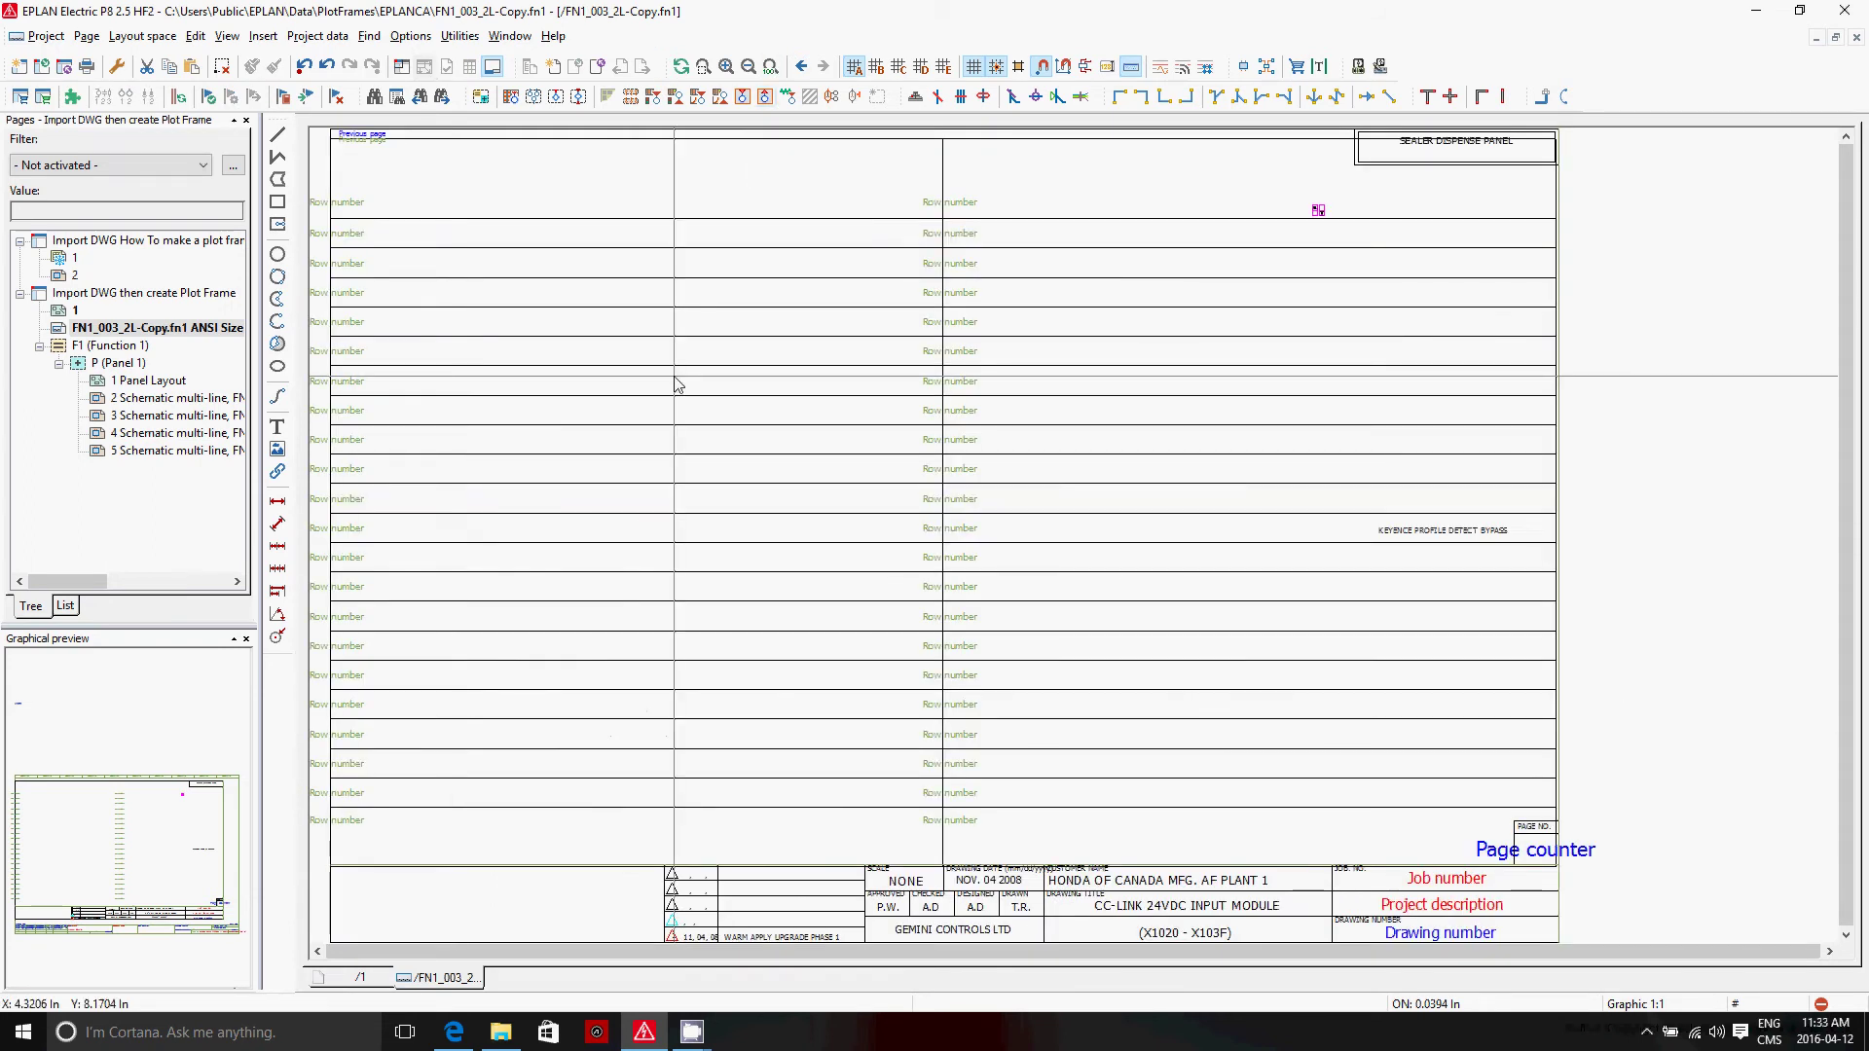
{"action": "scroll", "coordinate": [822, 484], "scroll_direction": "down", "scroll_amount": 2}
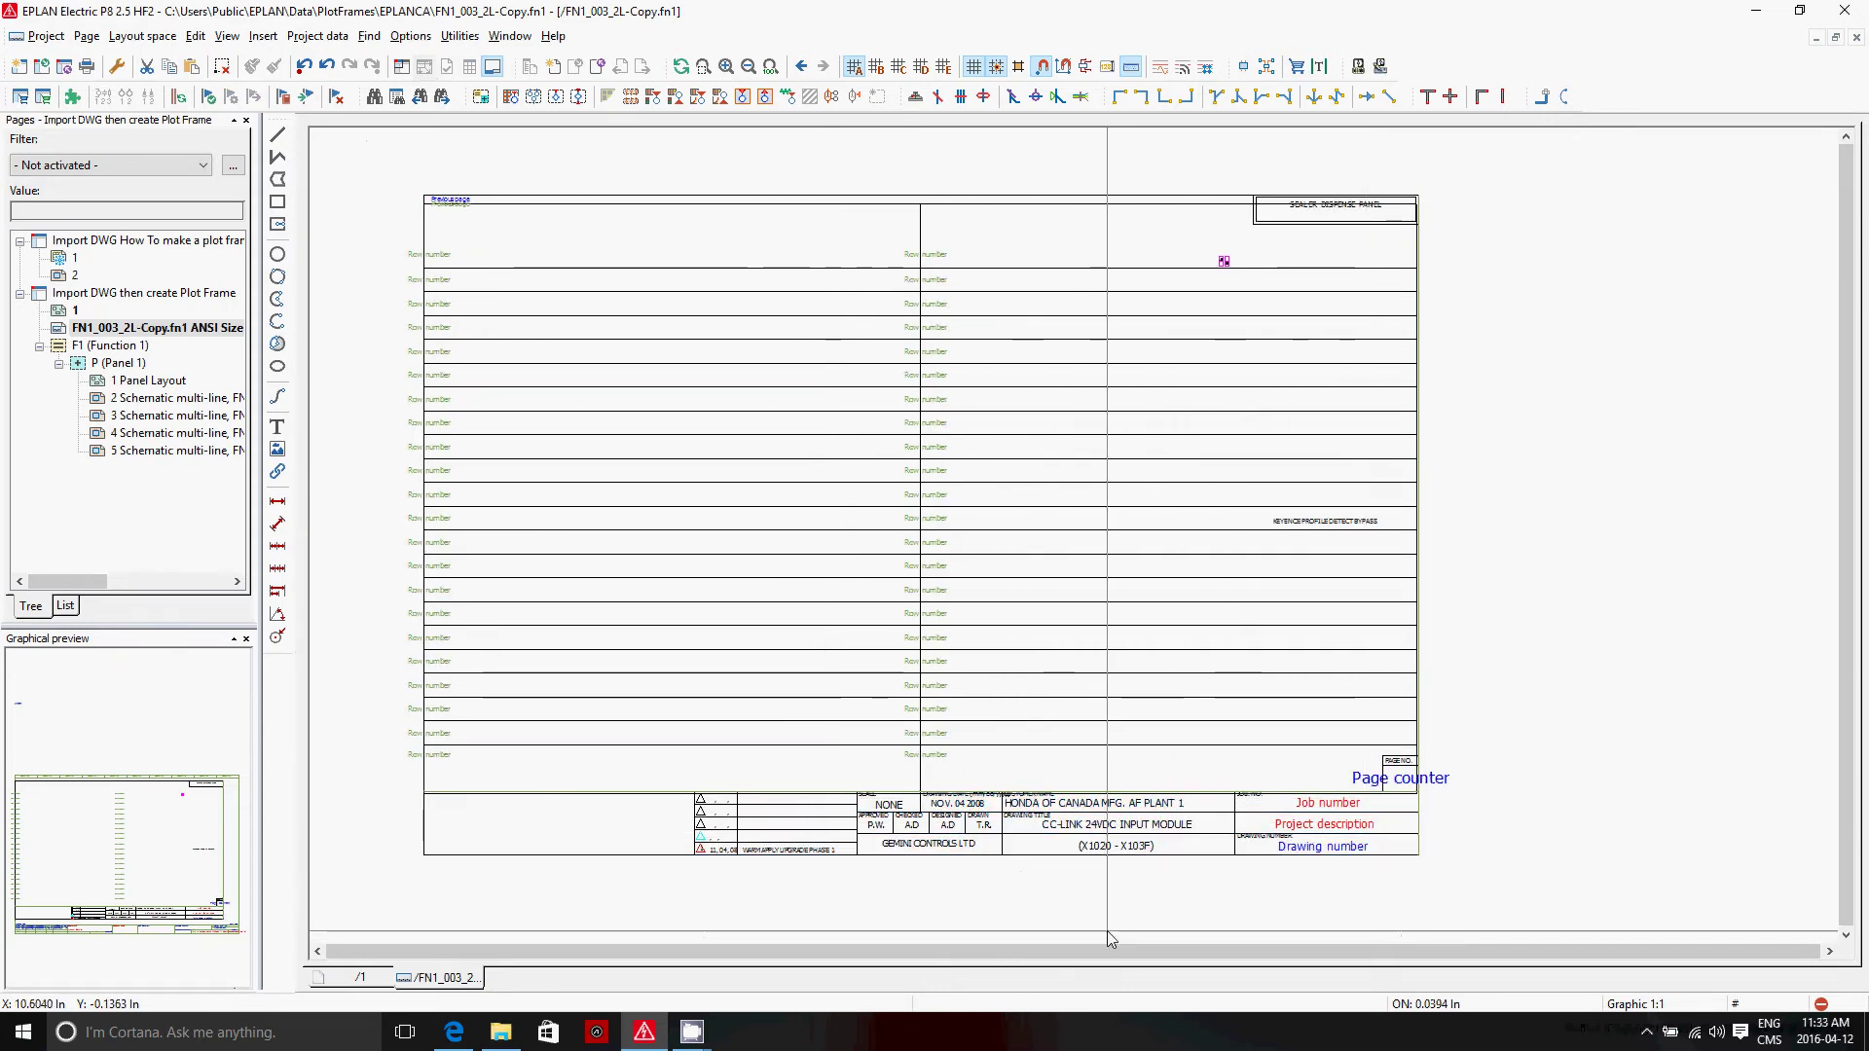
Check the right border line's start and end points, both at X 15.4331 In.
{"action": "double_click", "coordinate": [1419, 206]}
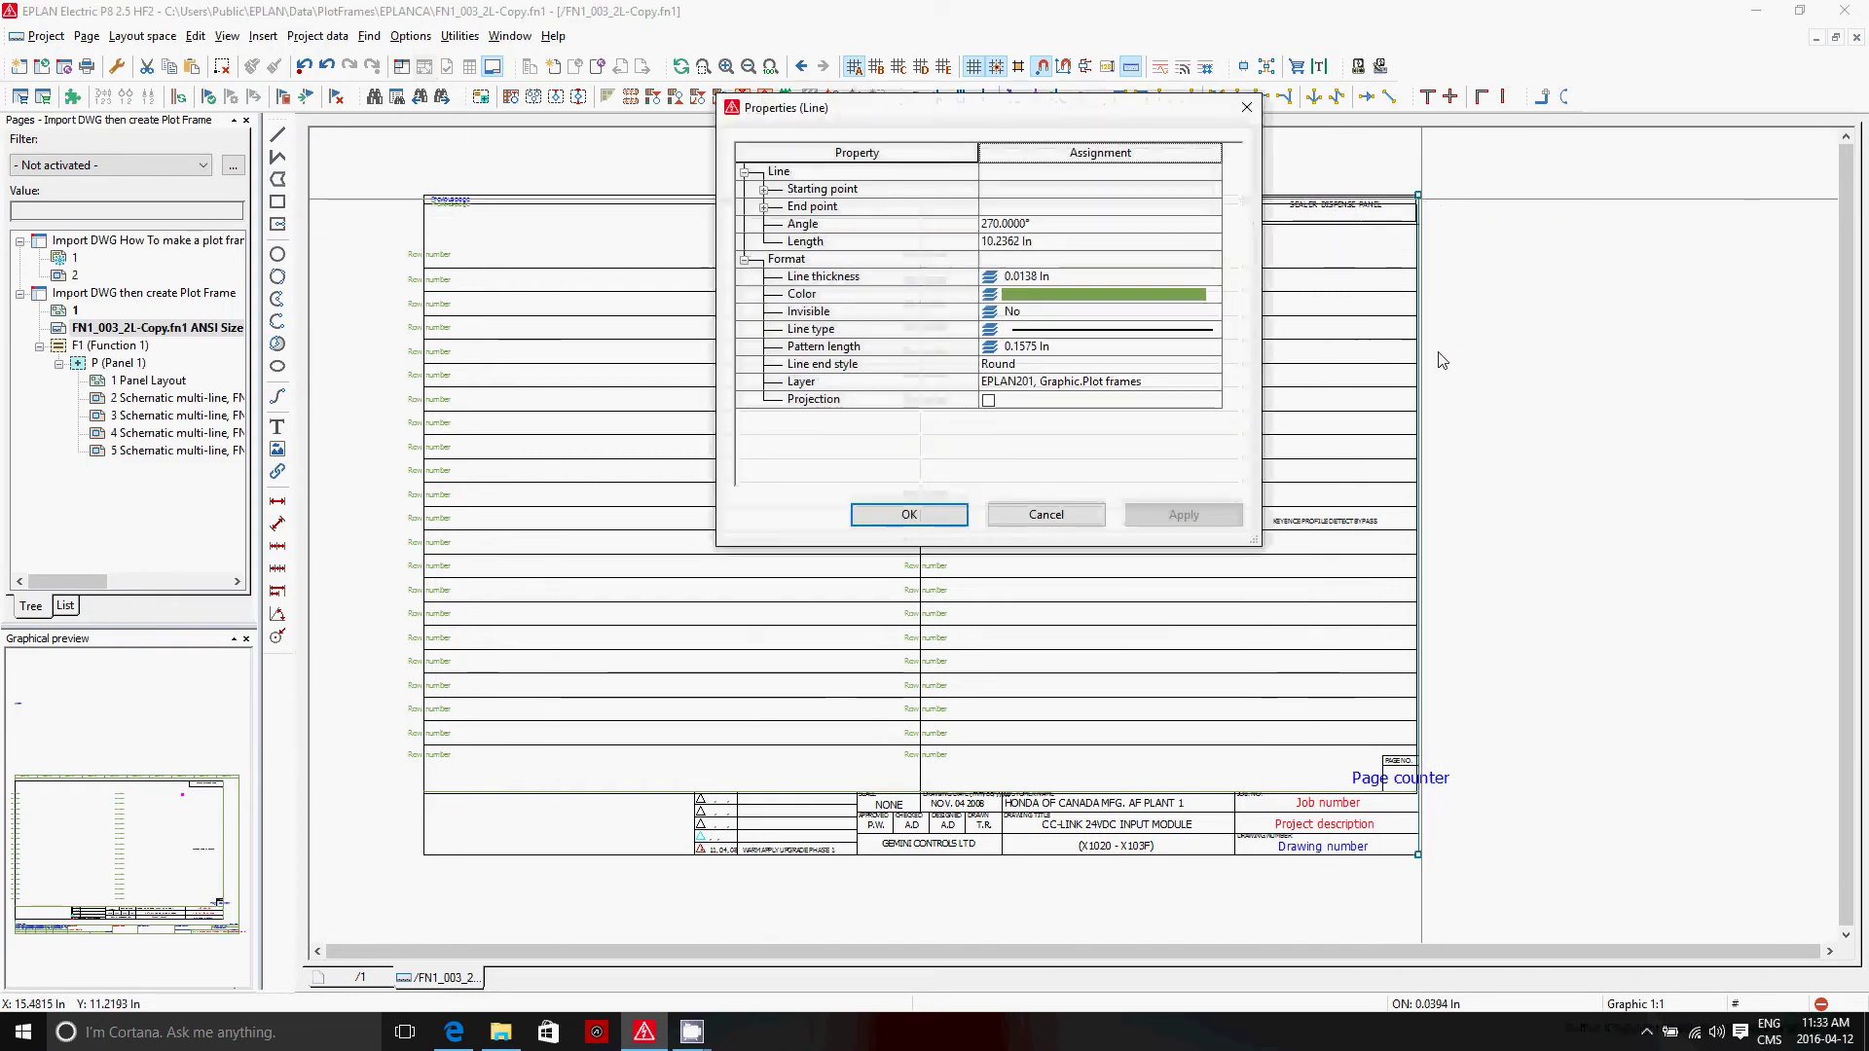
{"action": "left_click", "coordinate": [765, 207]}
{"action": "left_click", "coordinate": [1051, 225]}
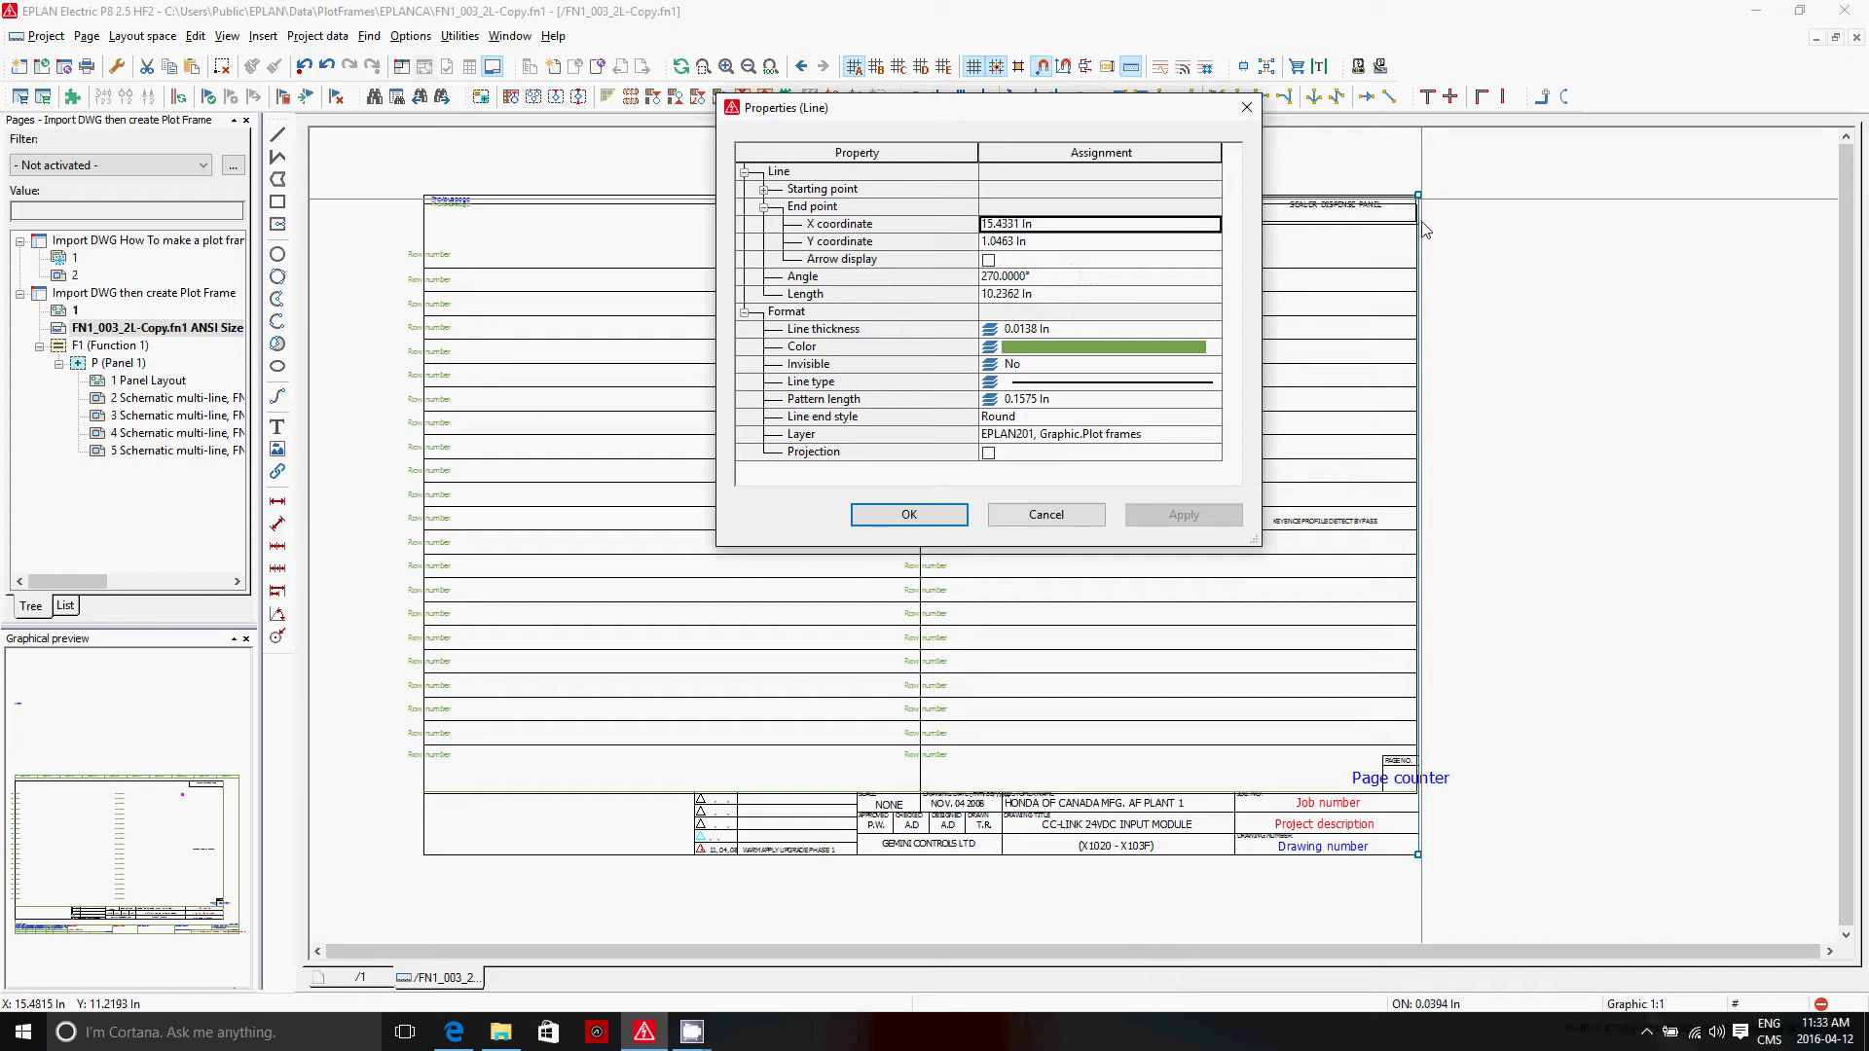
{"action": "left_click", "coordinate": [765, 188]}
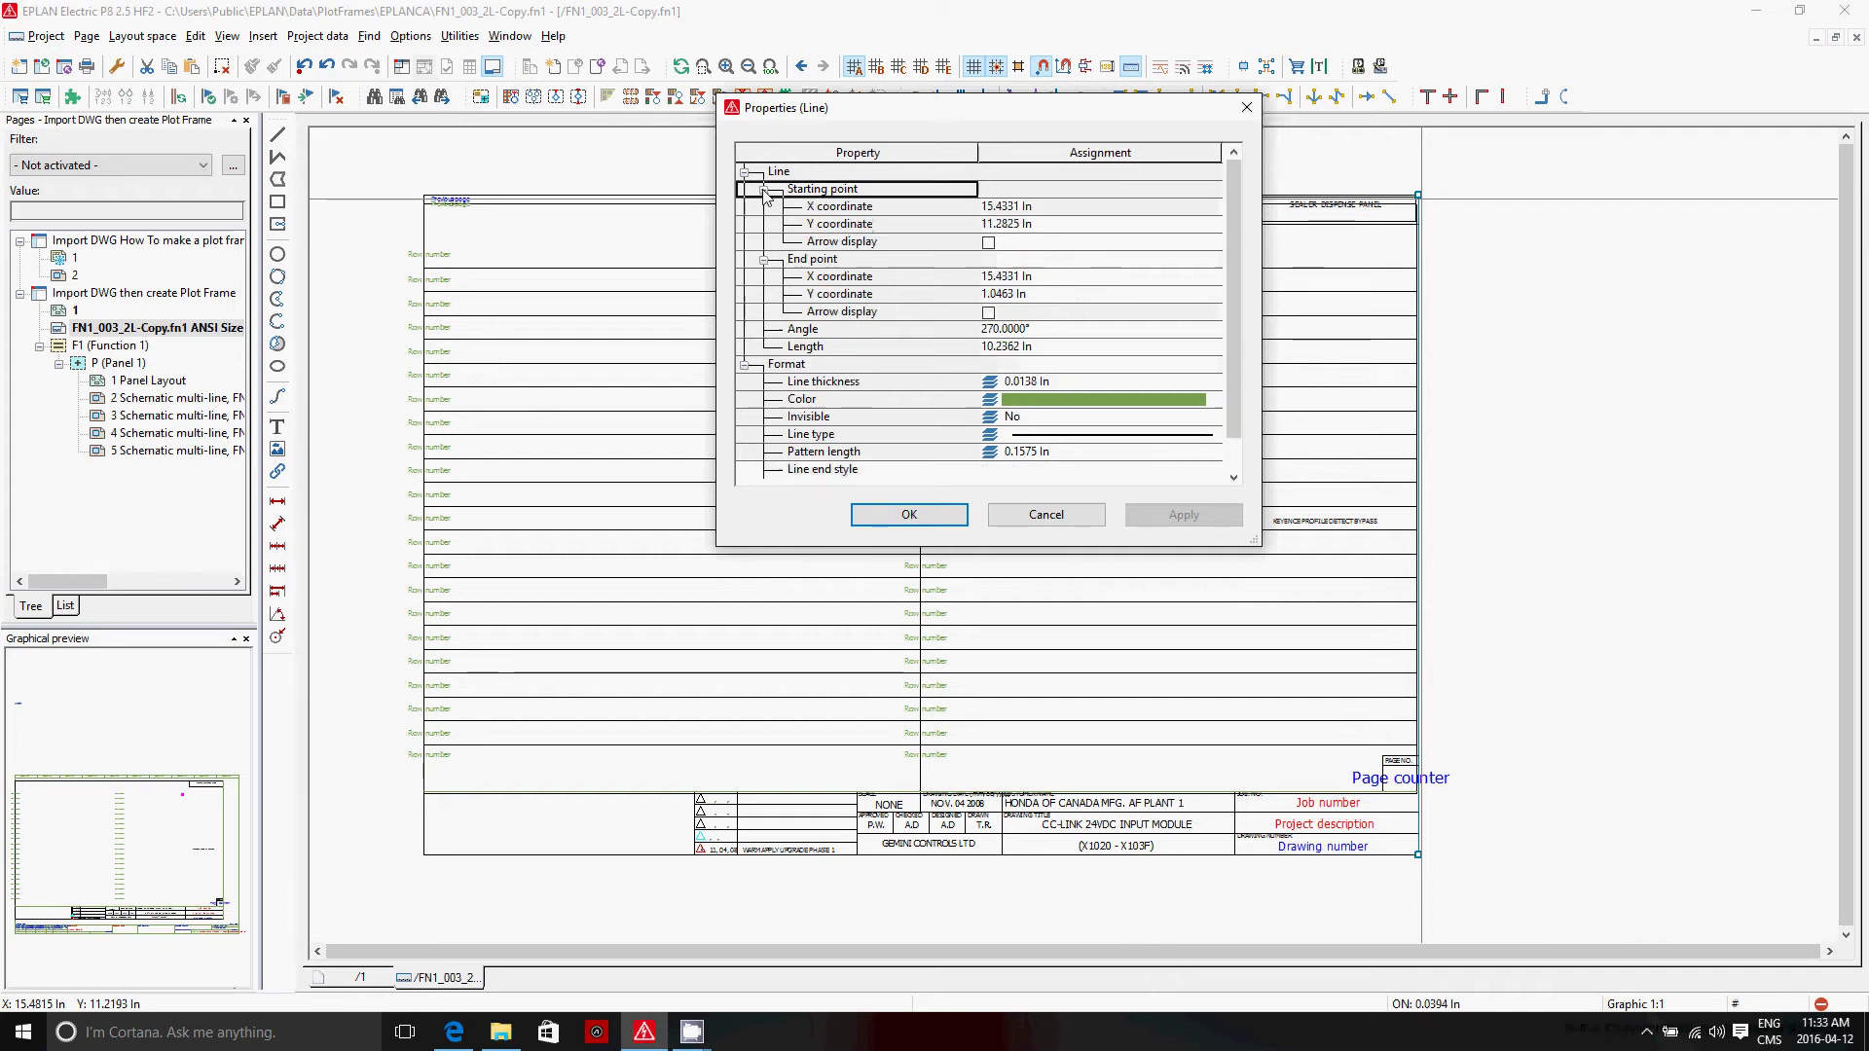
{"action": "left_click", "coordinate": [1049, 208]}
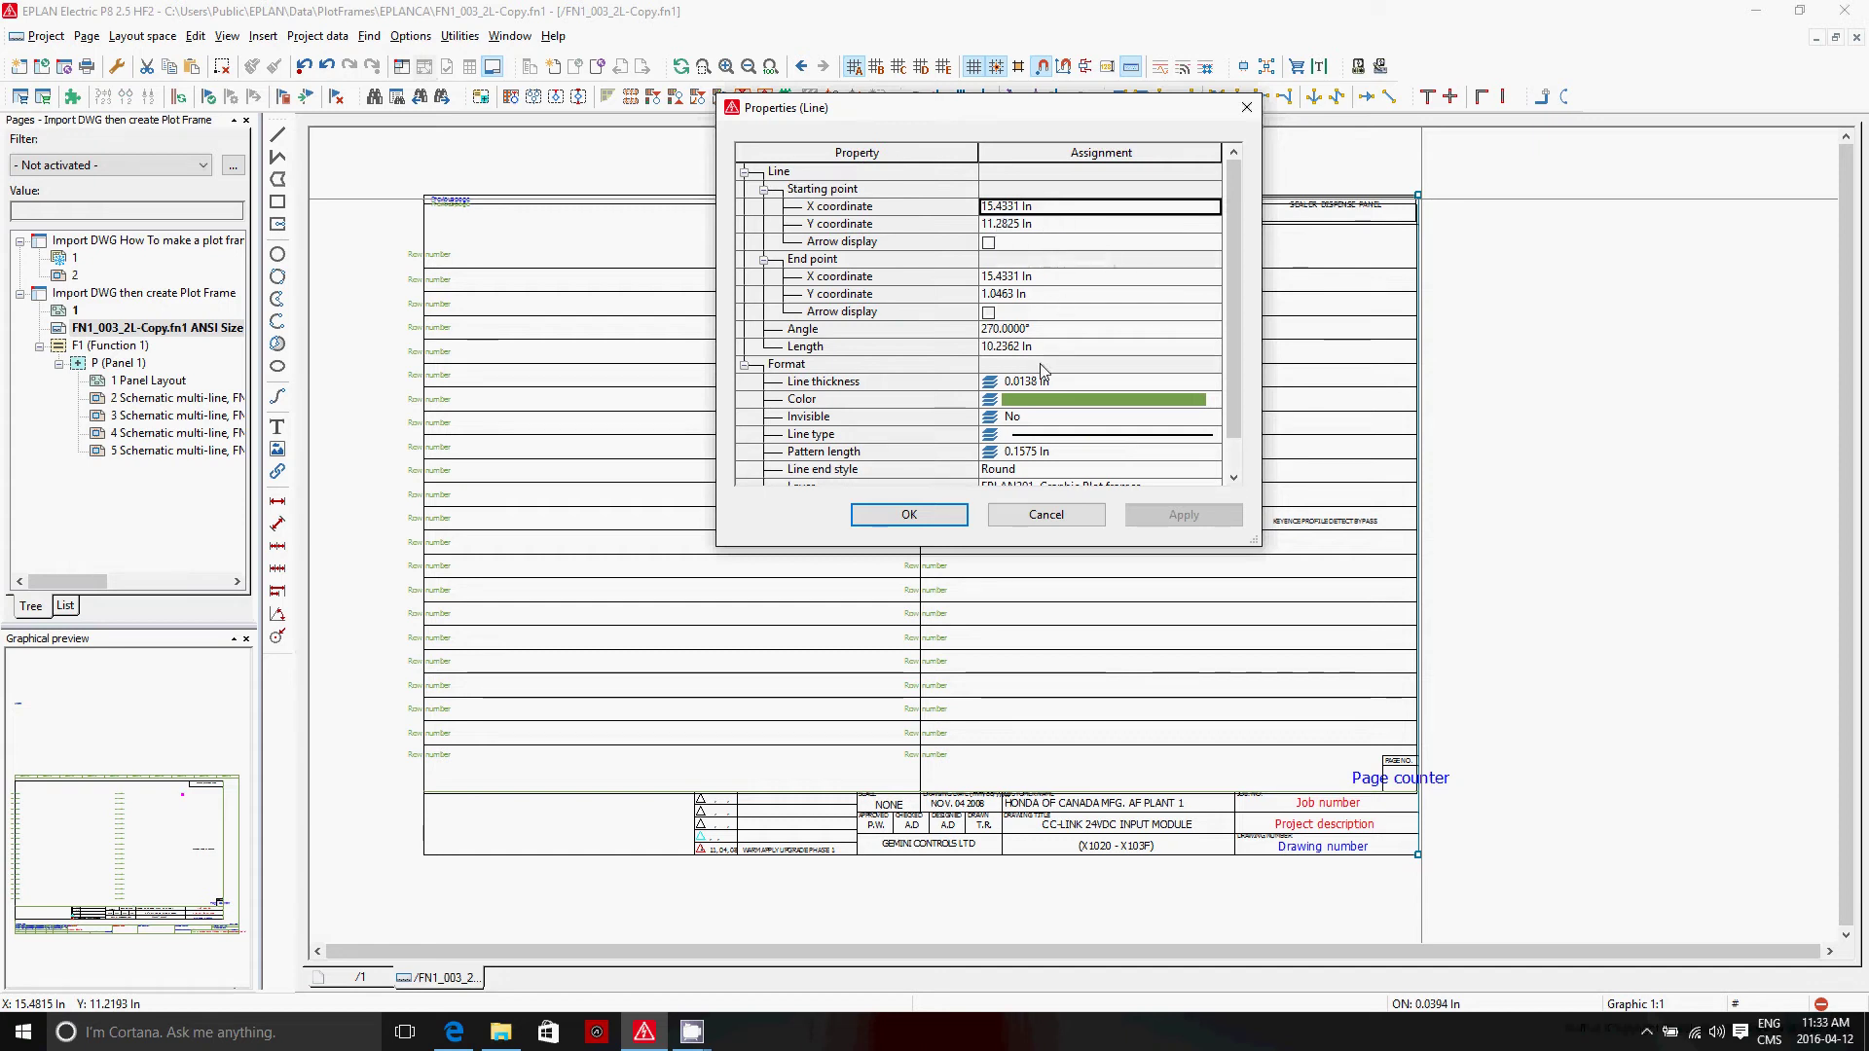
{"action": "left_click", "coordinate": [1046, 514]}
Edit the plot frame's X-axis dimension so FN1_003_2L-Copy measures 15.5 × 11 In.
{"action": "right_click", "coordinate": [175, 329]}
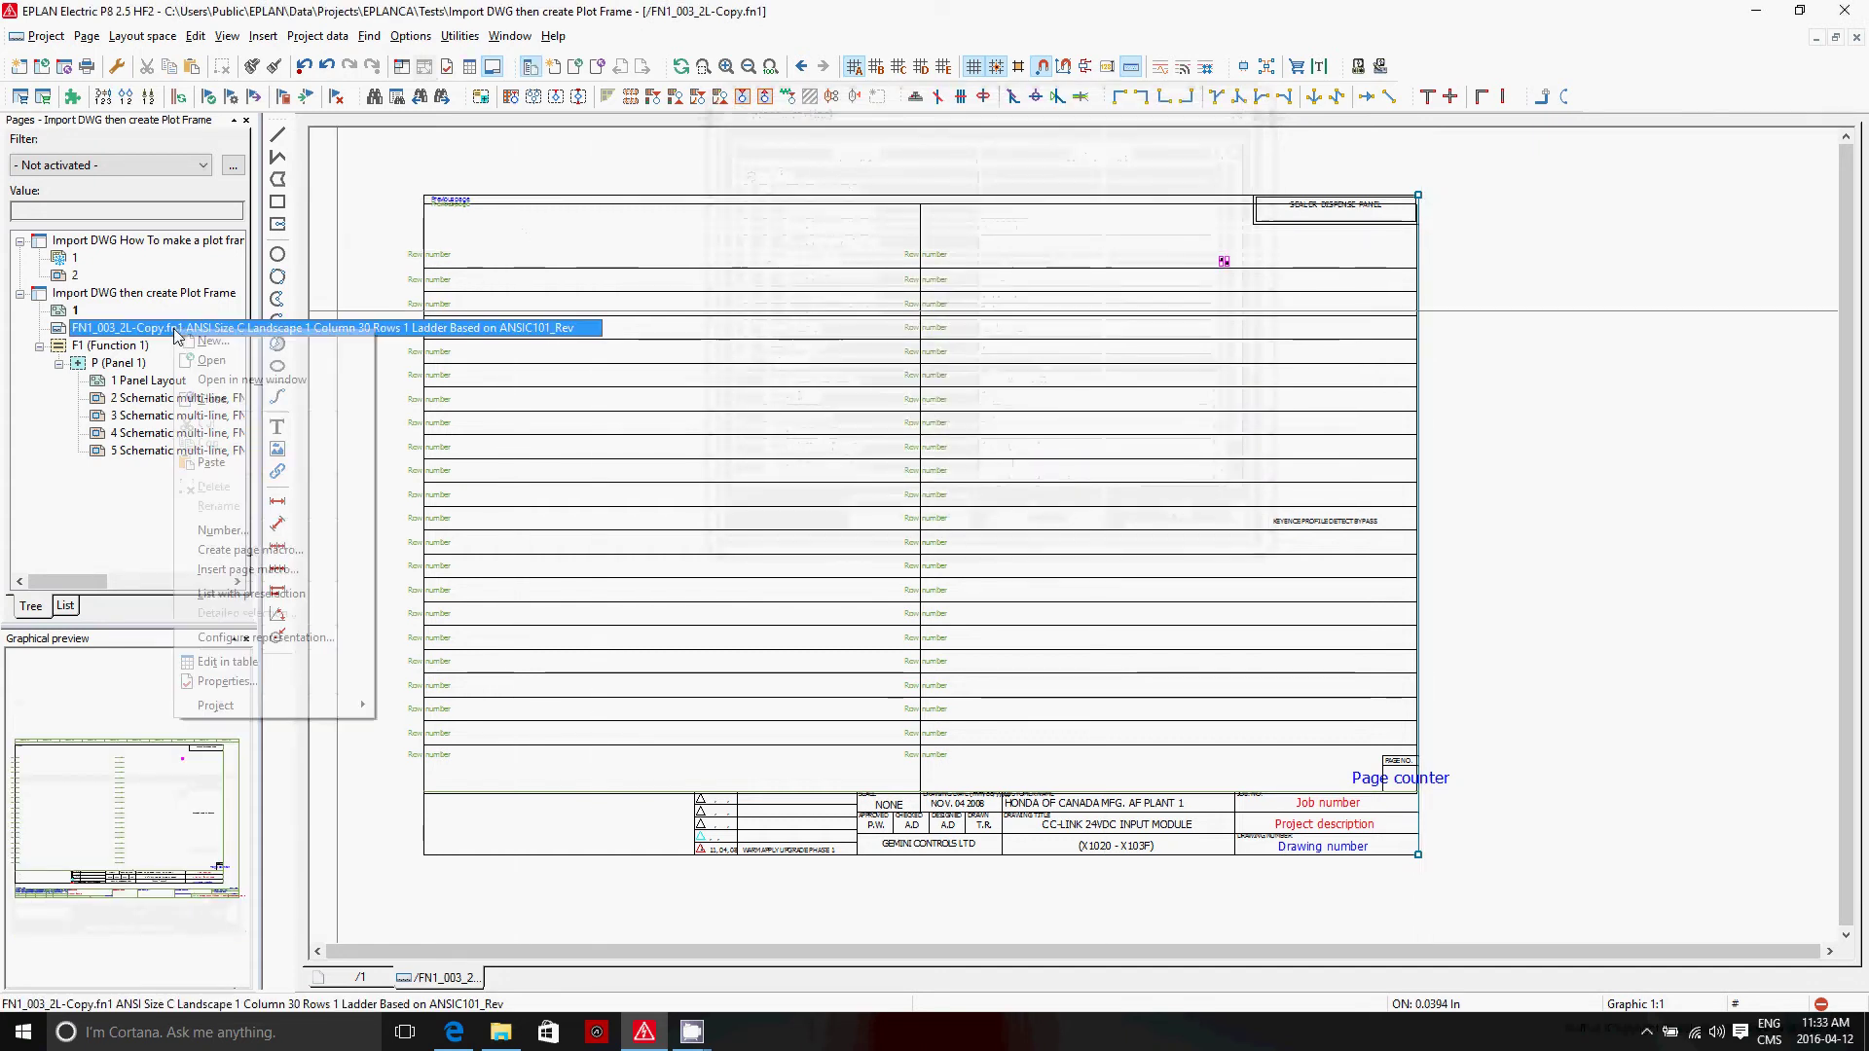
{"action": "left_click", "coordinate": [255, 681]}
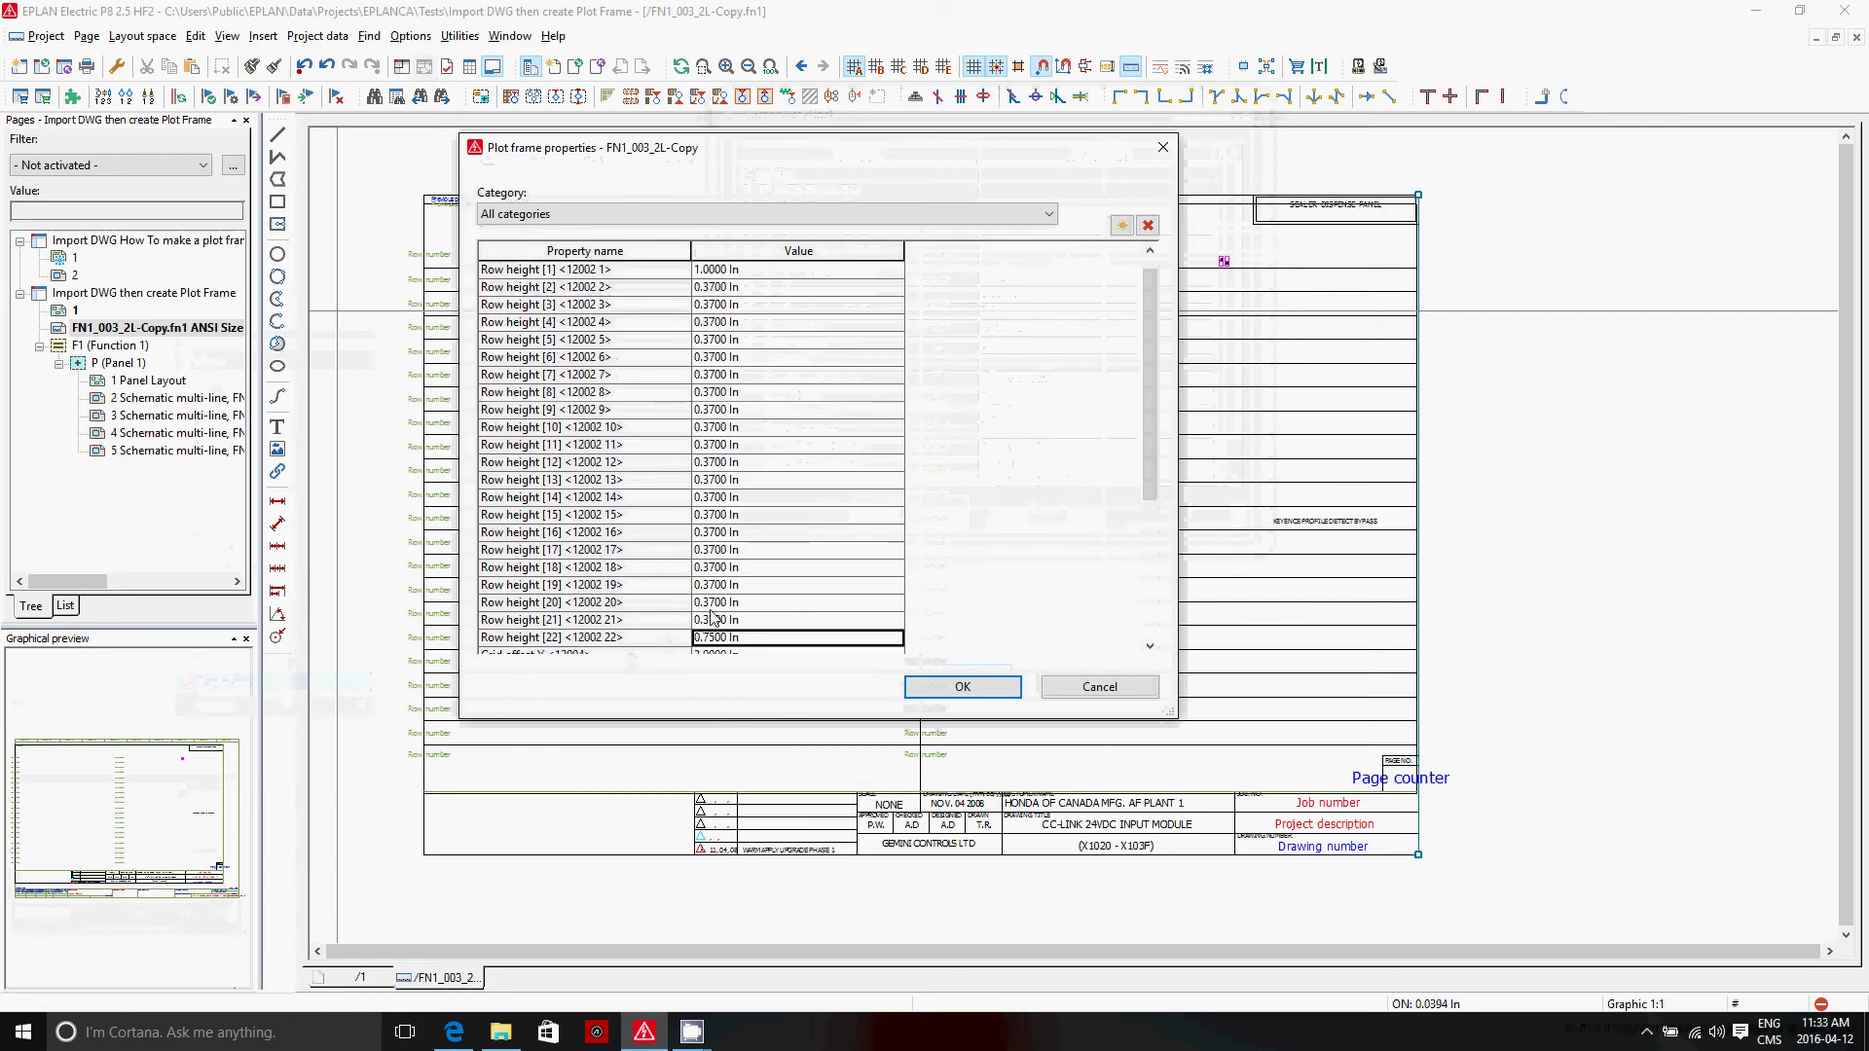
{"action": "scroll", "coordinate": [718, 611], "scroll_direction": "down", "scroll_amount": 4}
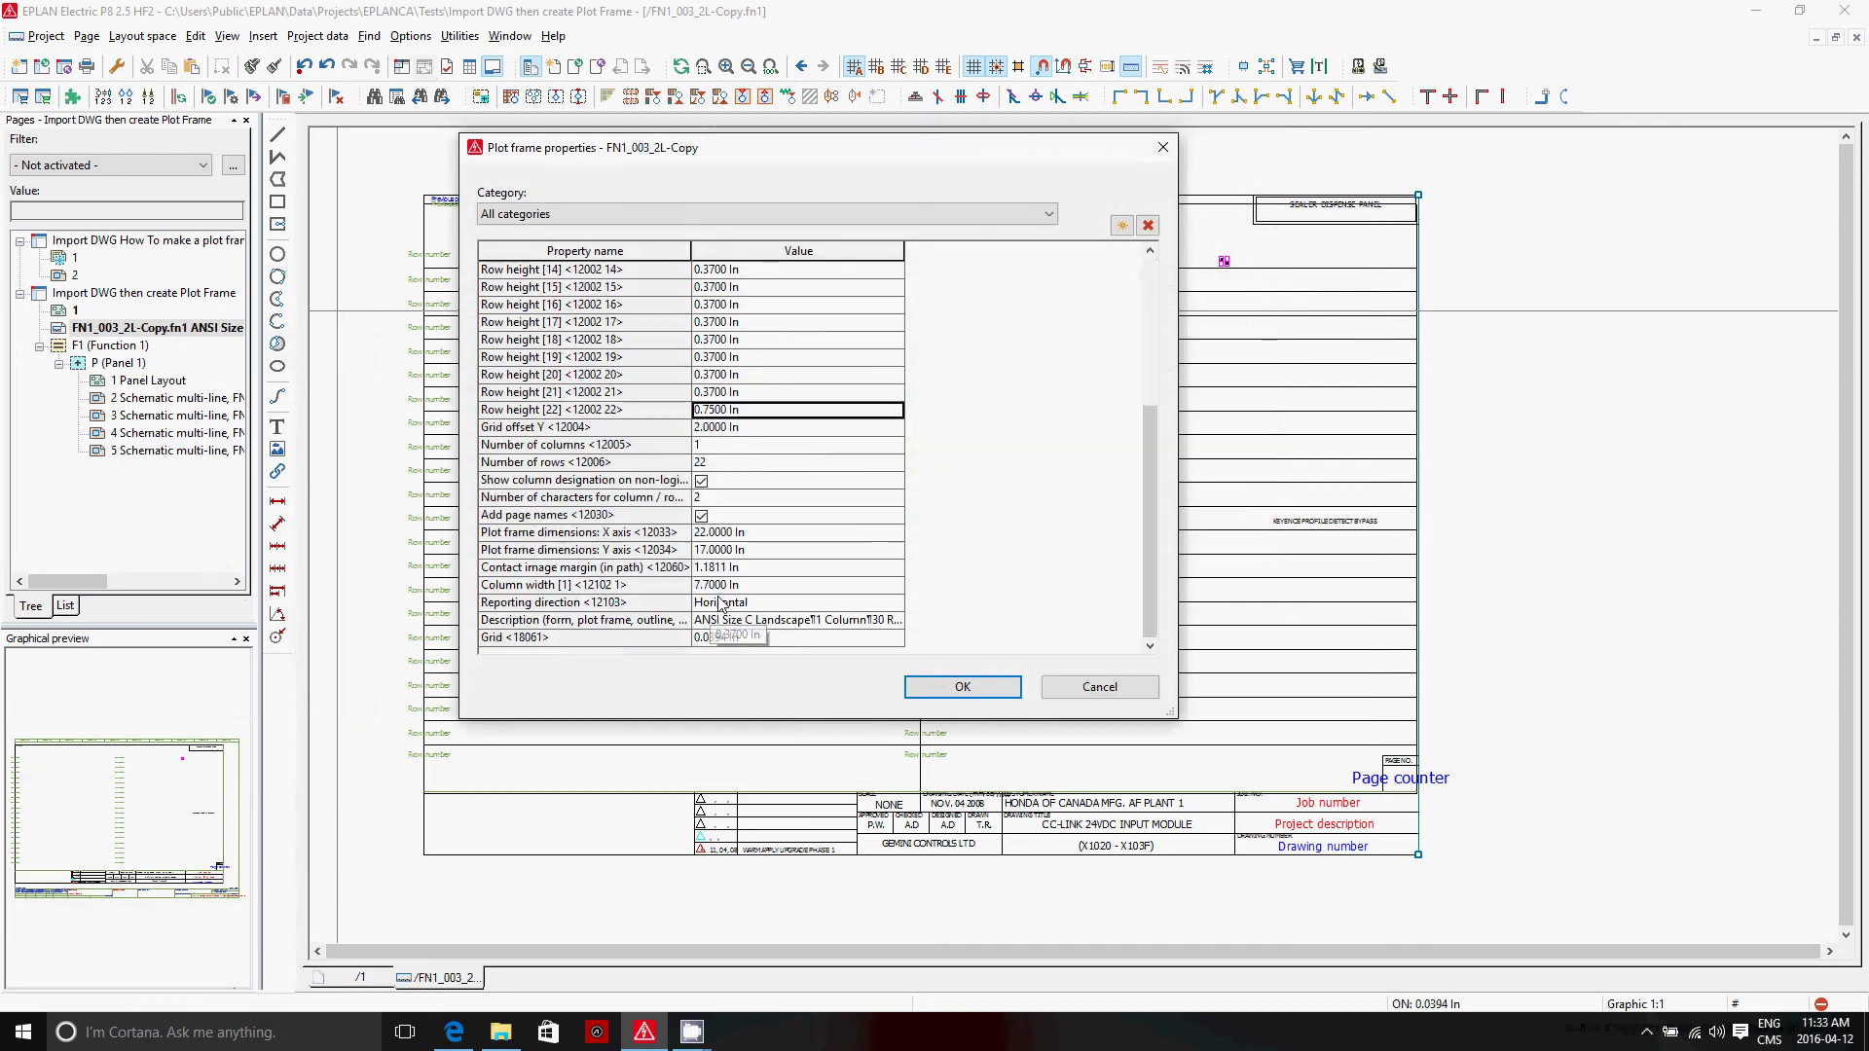
{"action": "left_click", "coordinate": [747, 535]}
{"action": "type", "text": "11.8"}
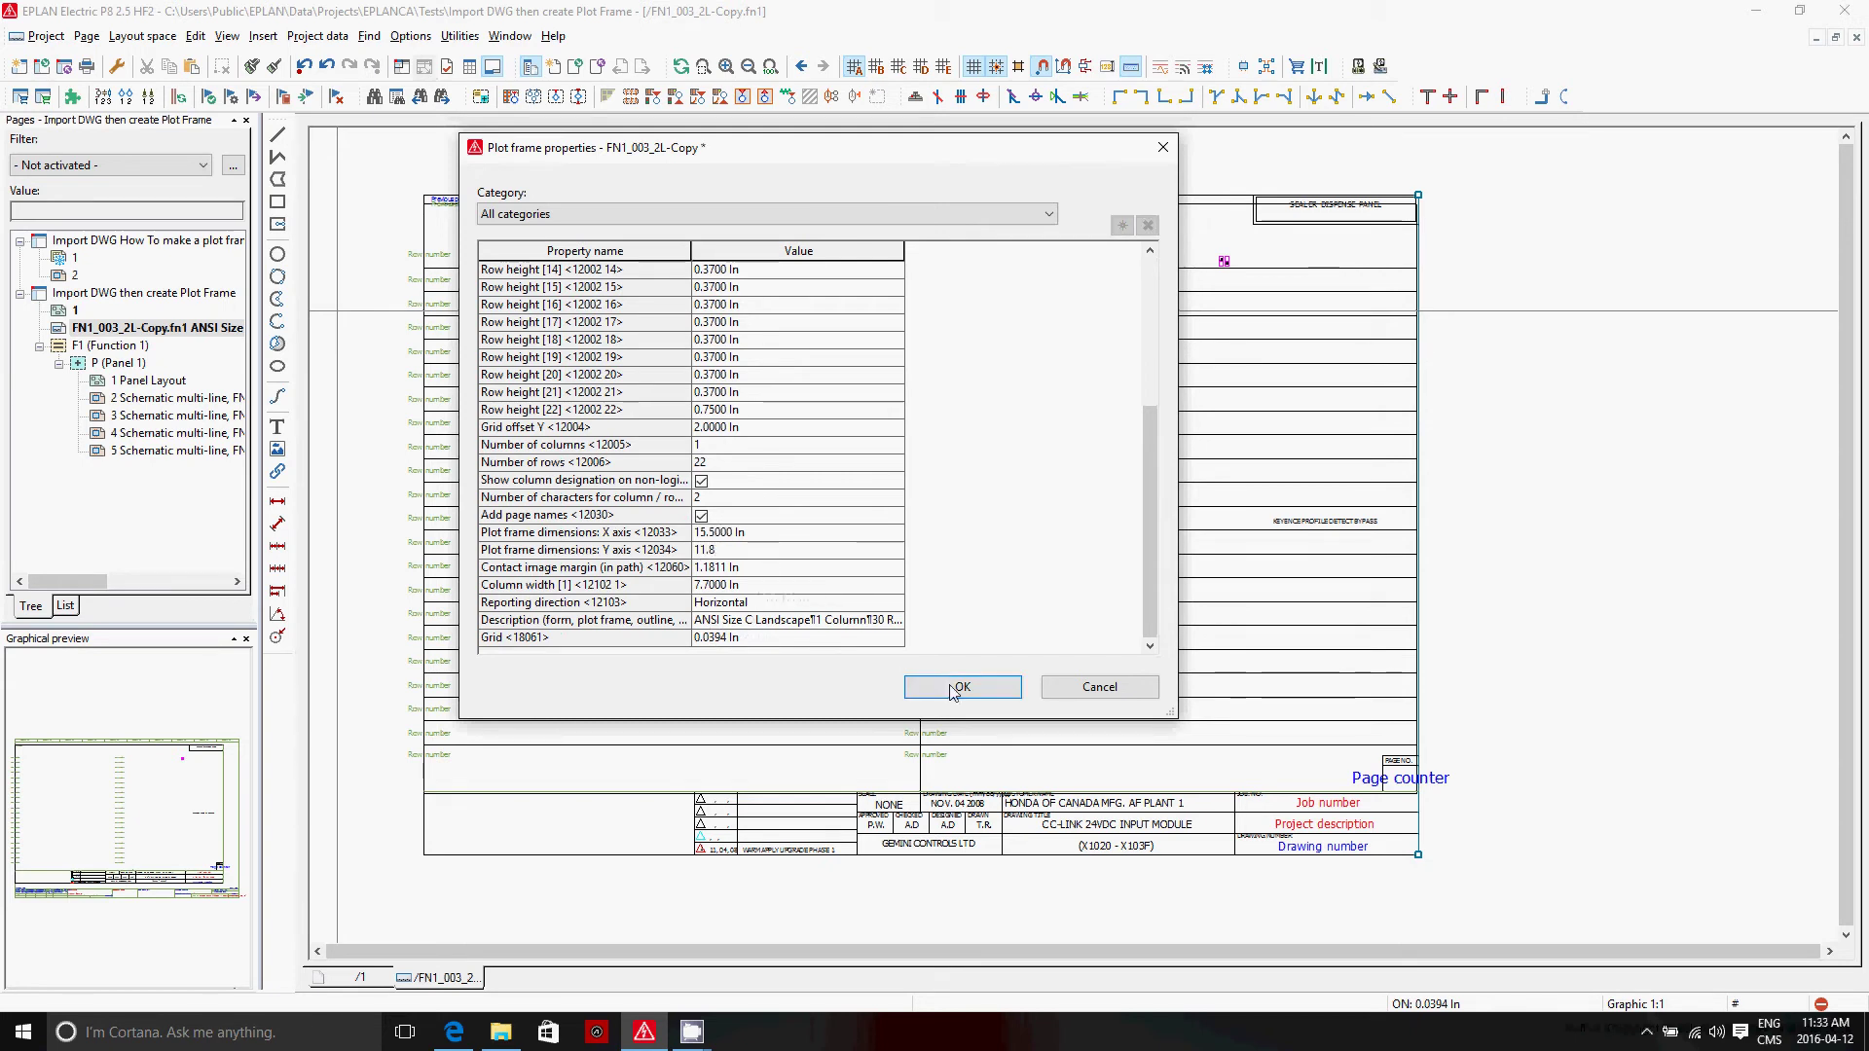
{"action": "left_click", "coordinate": [960, 687]}
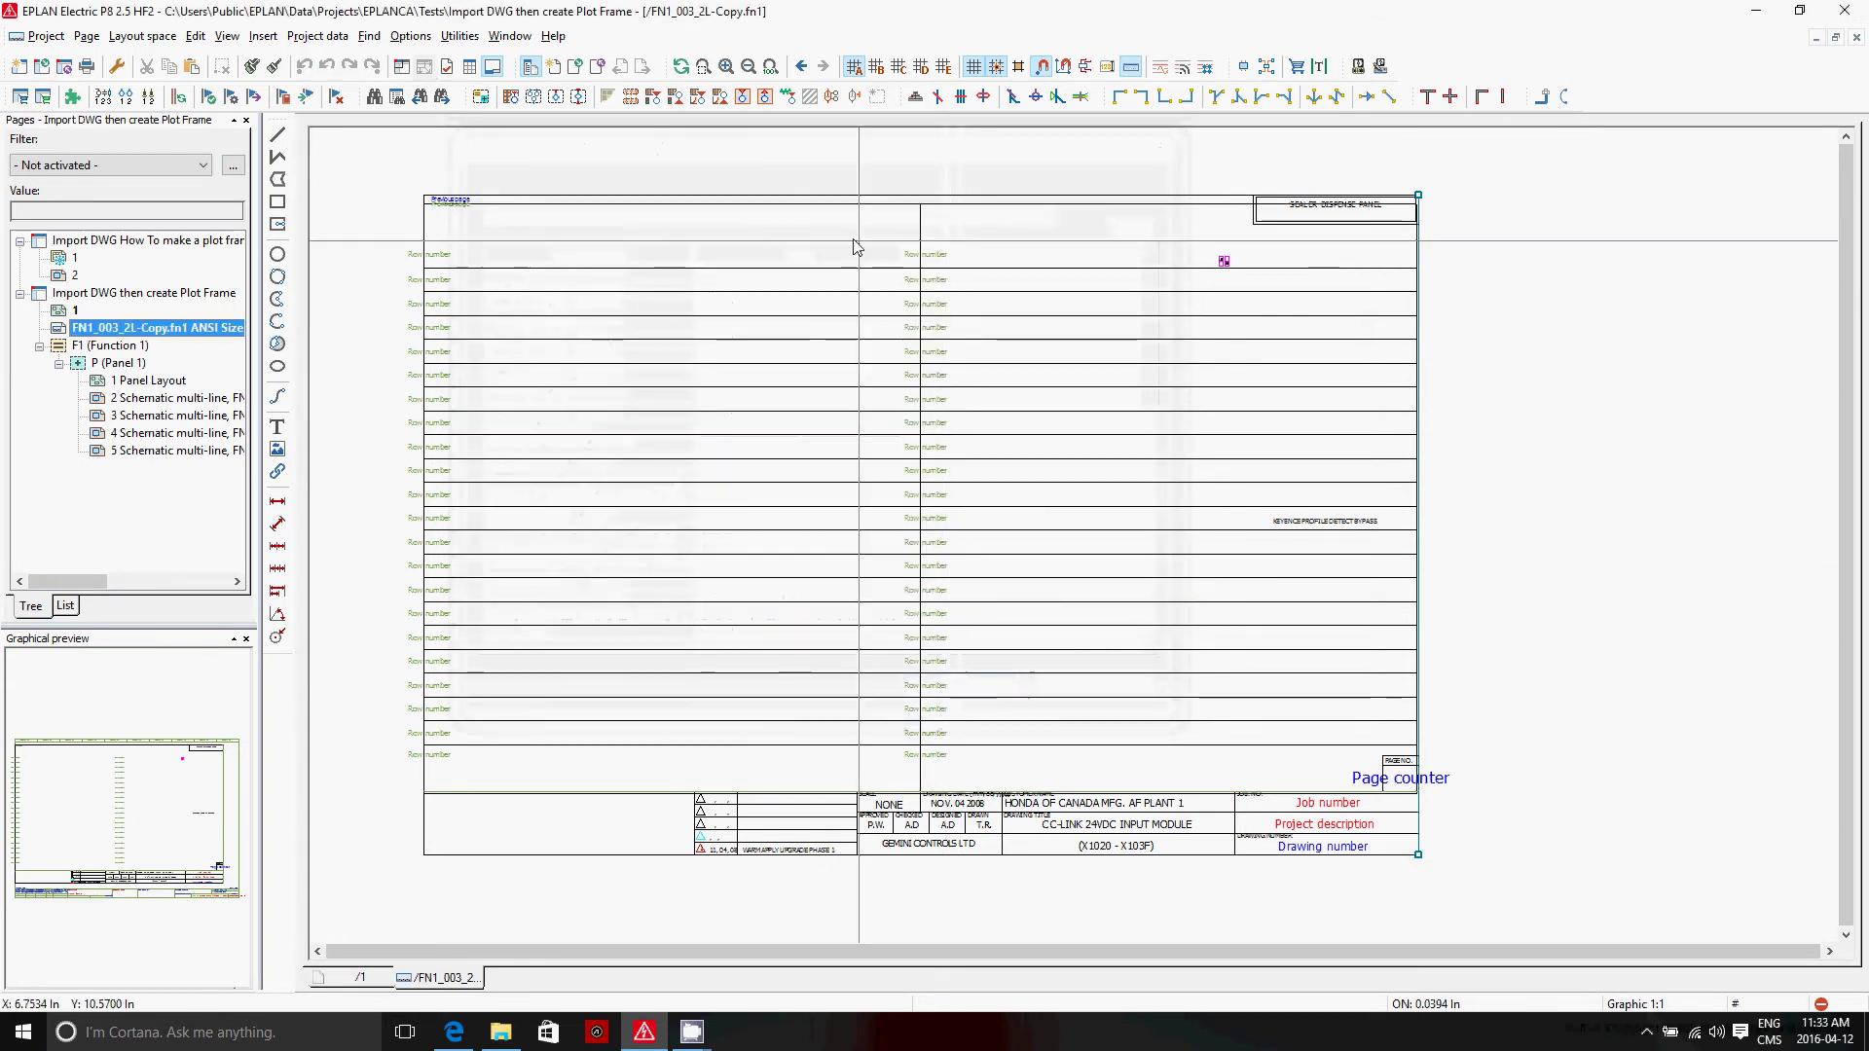
{"action": "scroll", "coordinate": [850, 407], "scroll_direction": "up", "scroll_amount": 1}
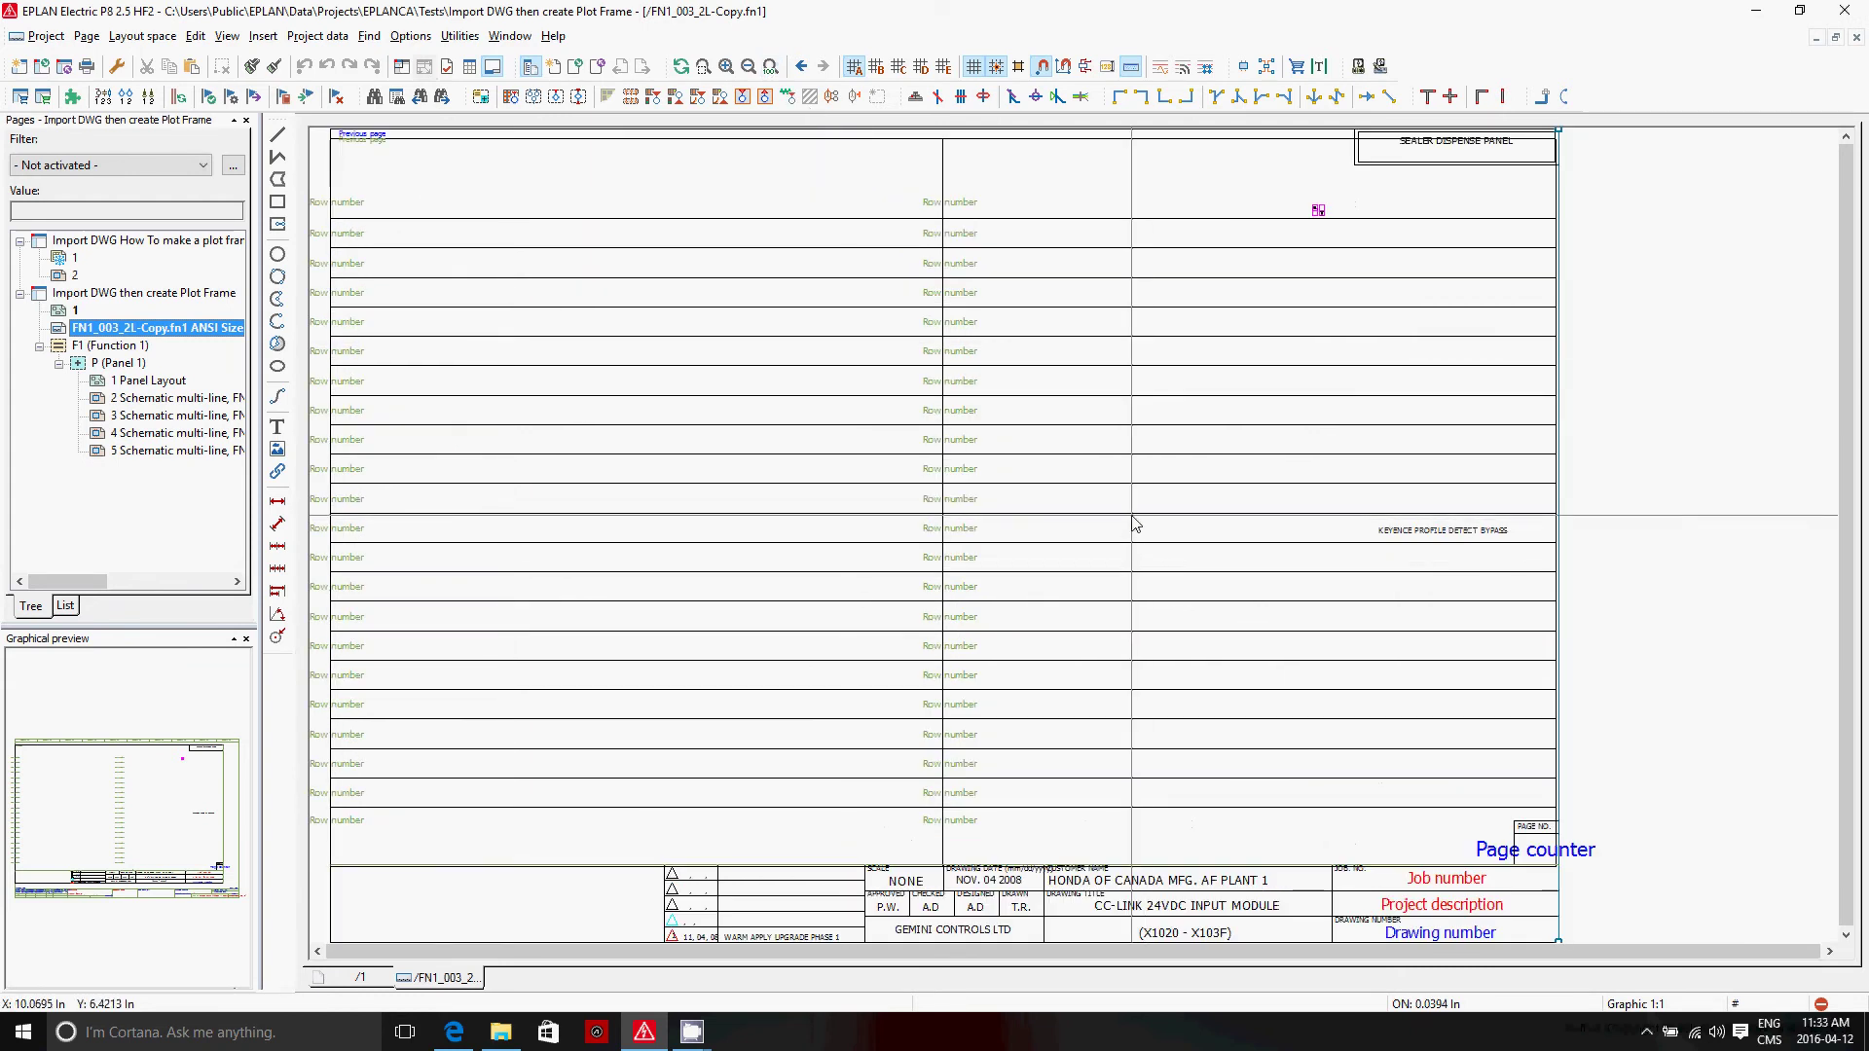
Close the plot frame editor and open schematic page =F1+P/2 from the Pages tree.
{"action": "left_click", "coordinate": [1856, 39]}
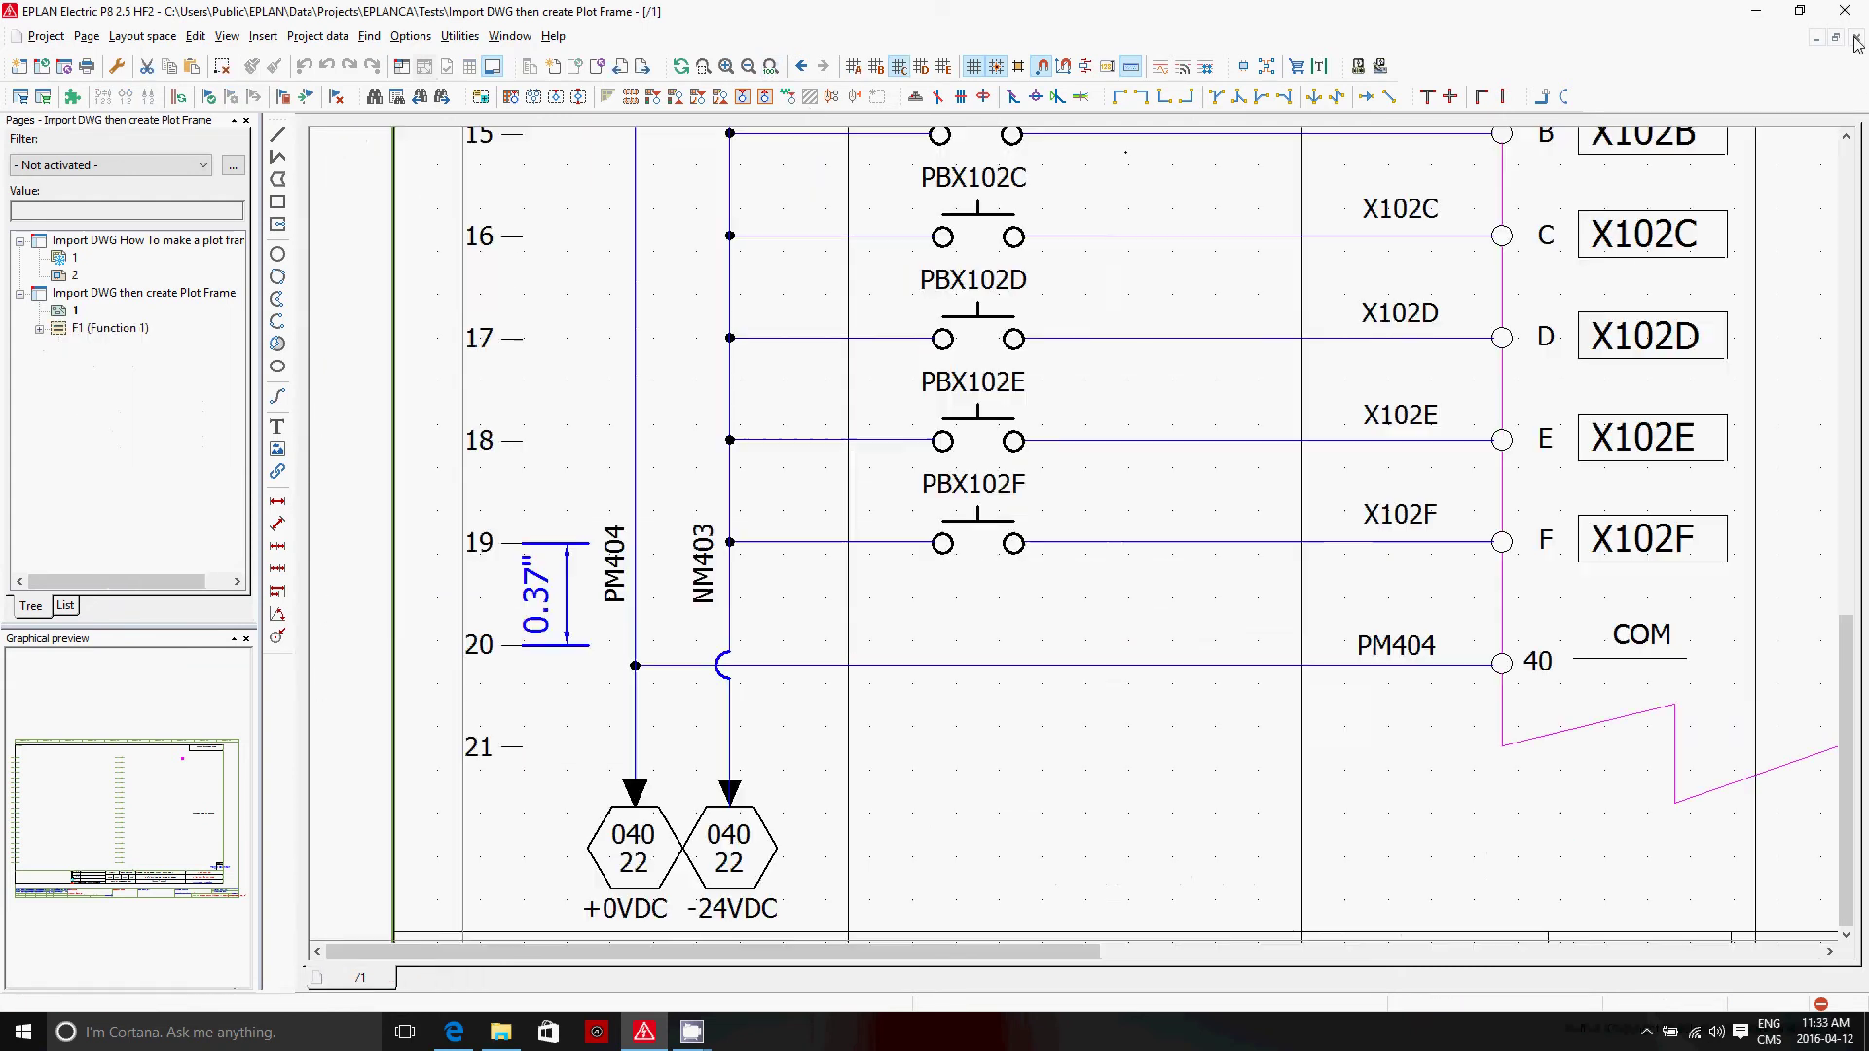
{"action": "double_click", "coordinate": [105, 328]}
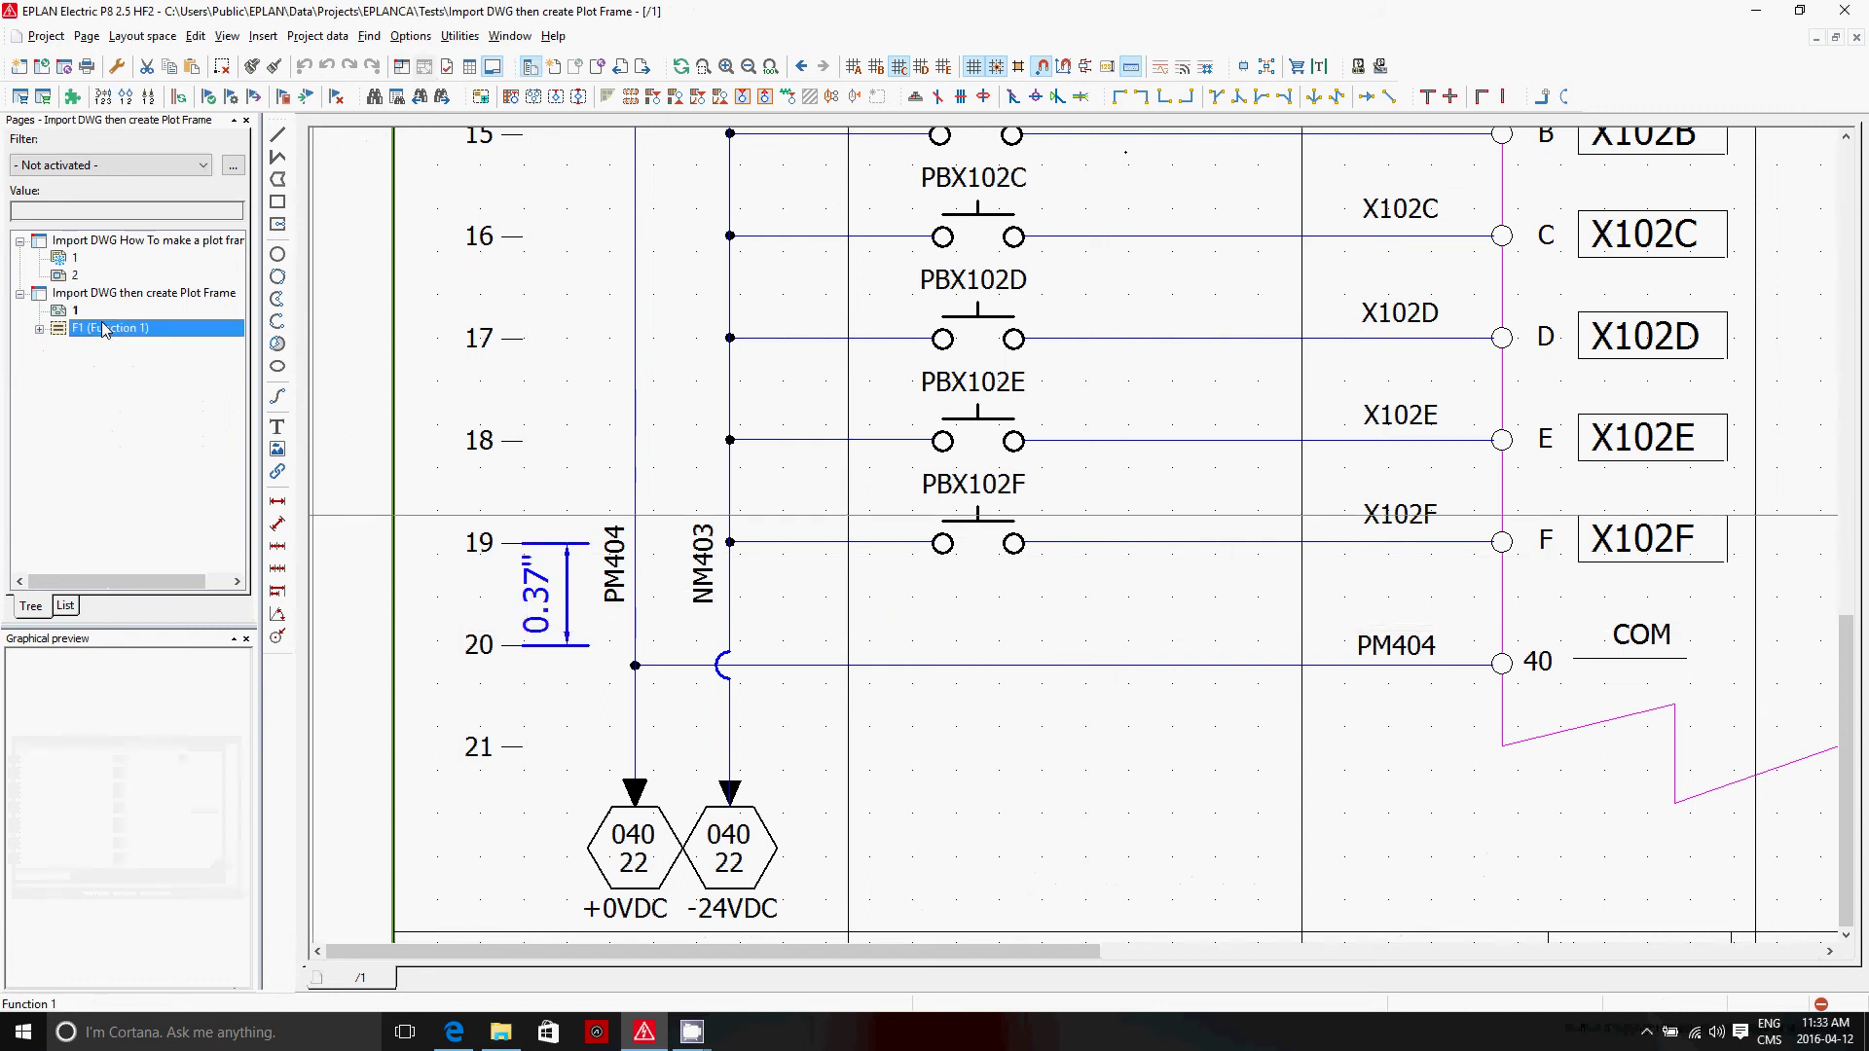
{"action": "left_click", "coordinate": [117, 346]}
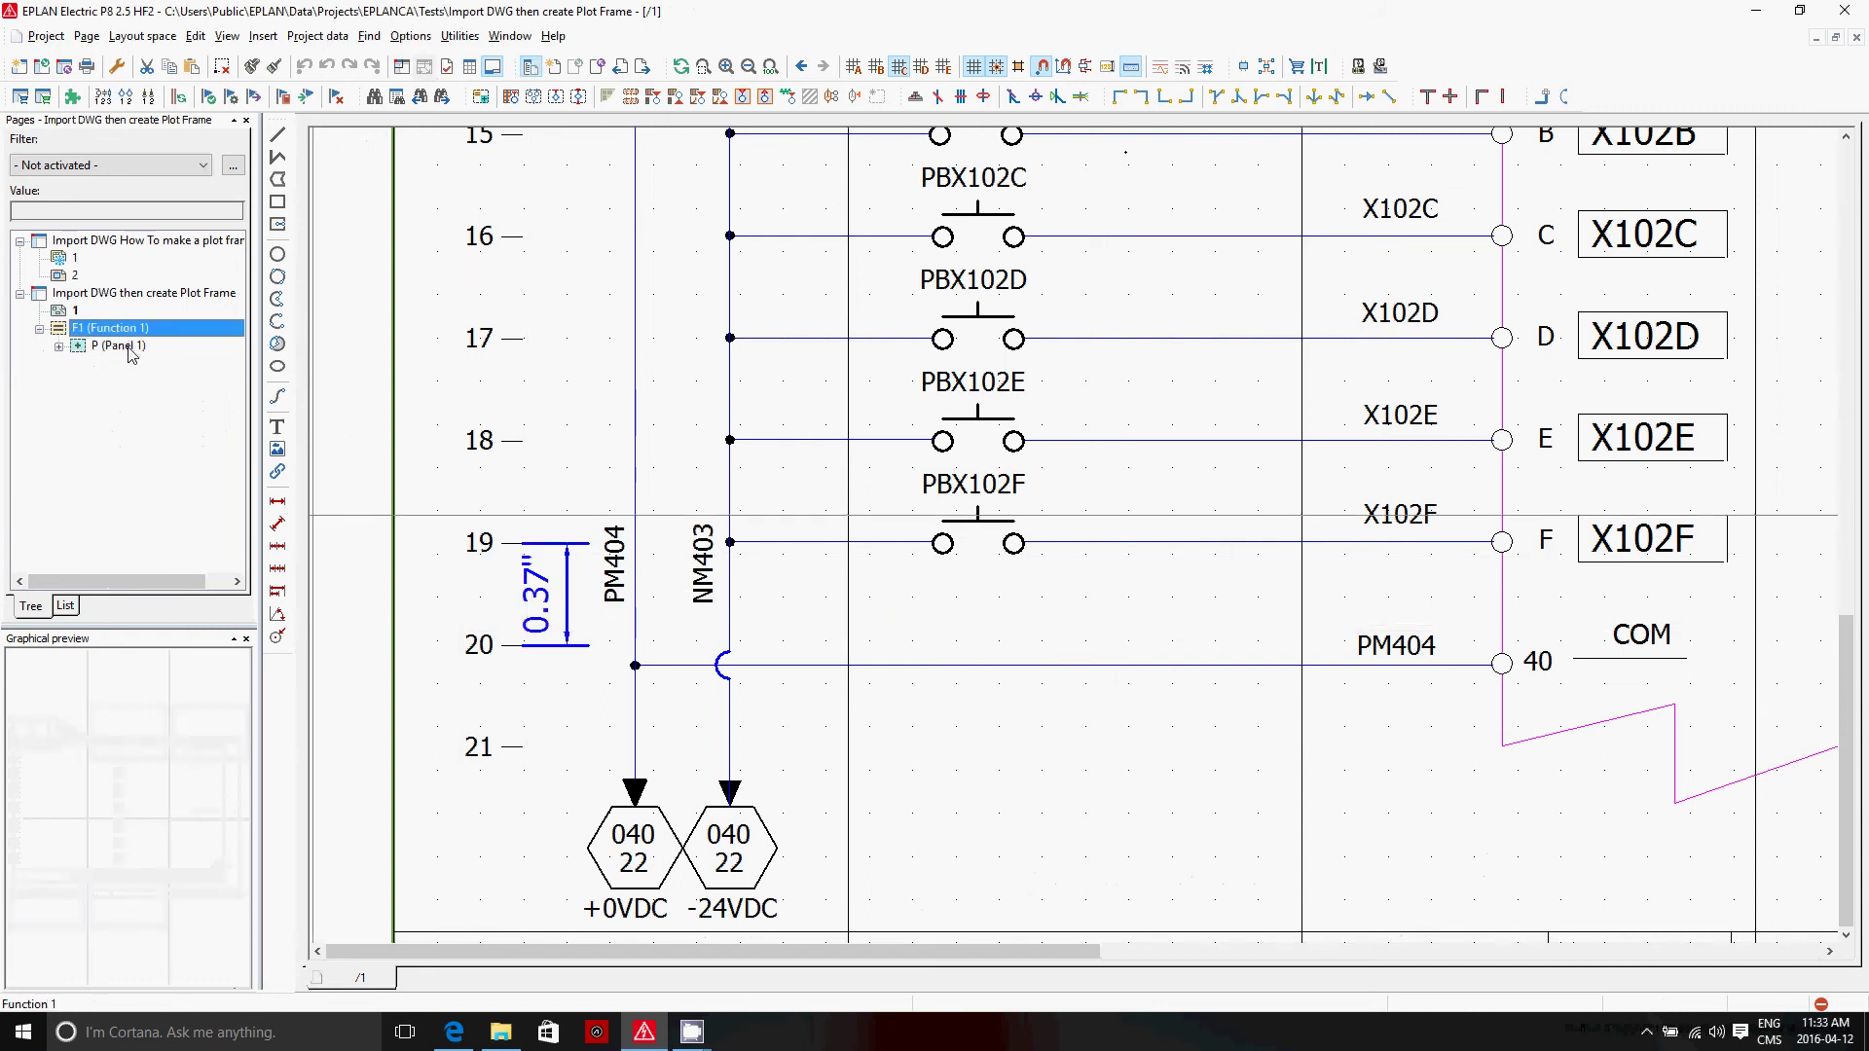
{"action": "double_click", "coordinate": [122, 346]}
{"action": "double_click", "coordinate": [175, 380]}
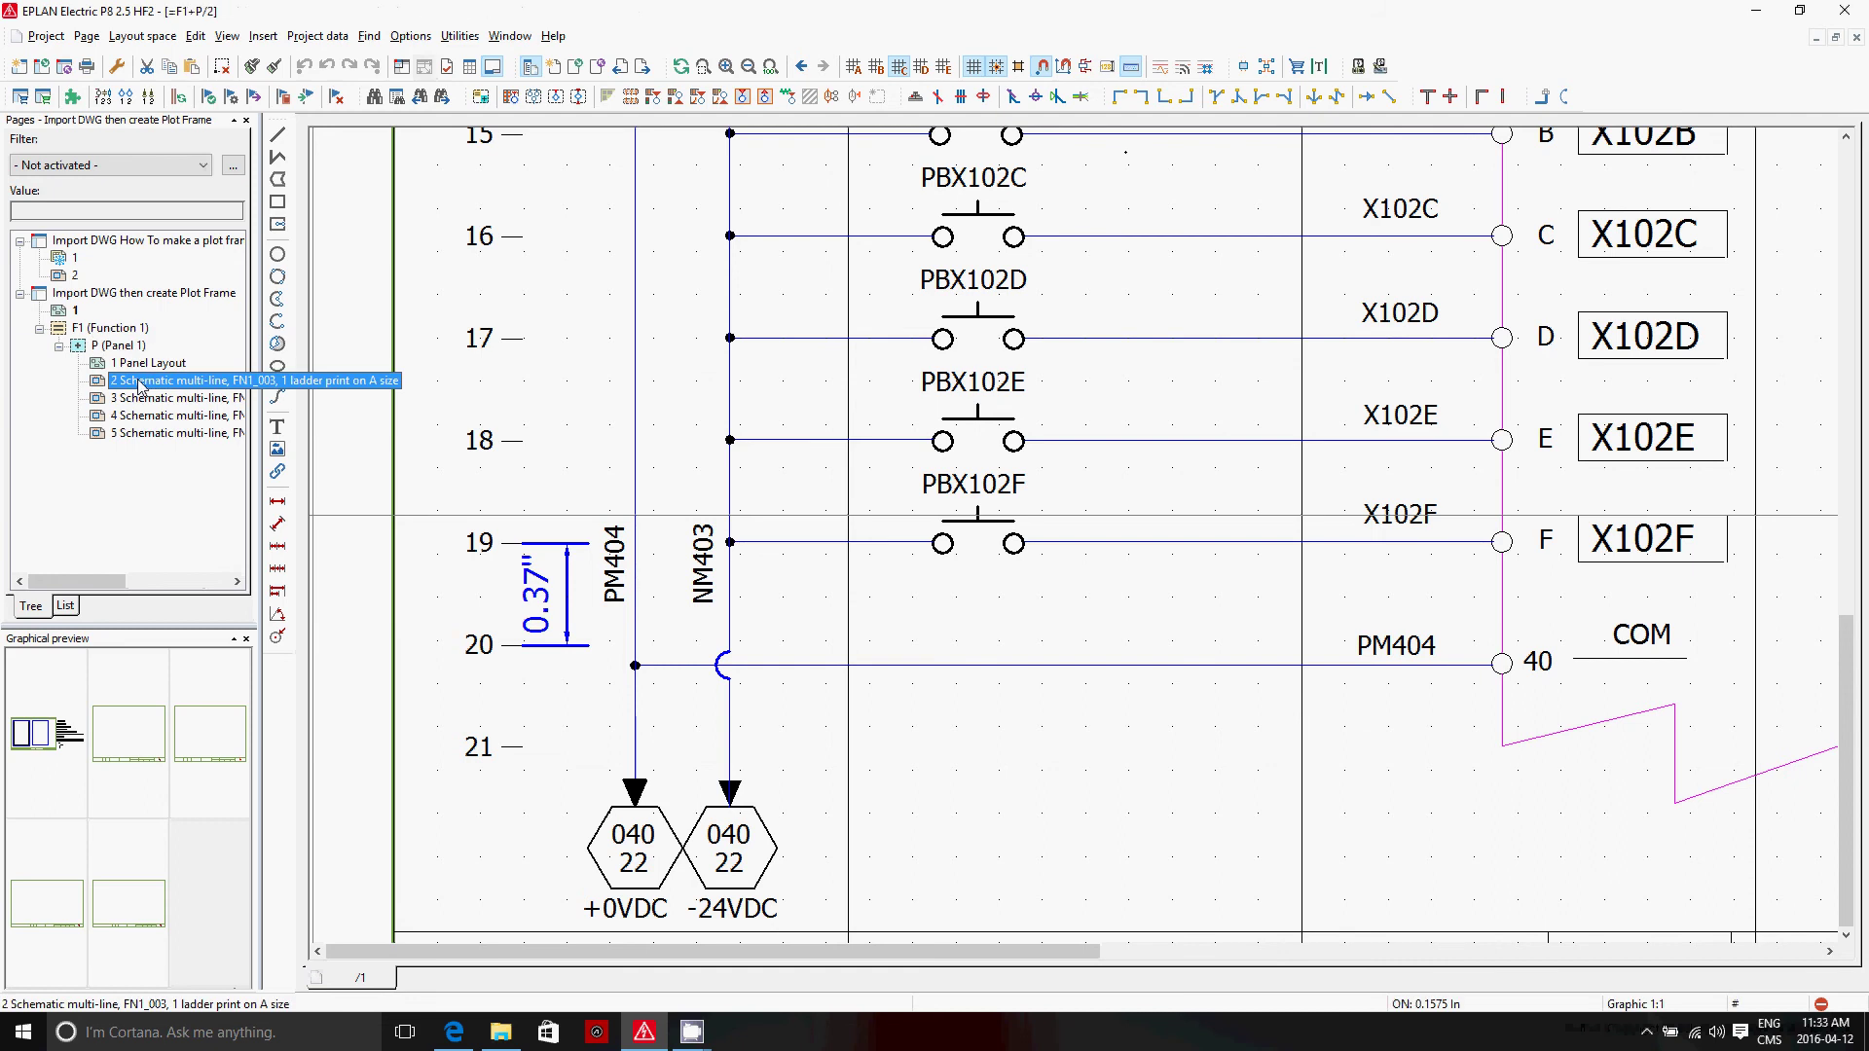
{"action": "scroll", "coordinate": [519, 516], "scroll_direction": "down", "scroll_amount": 2}
{"action": "scroll", "coordinate": [519, 516], "scroll_direction": "down", "scroll_amount": 1}
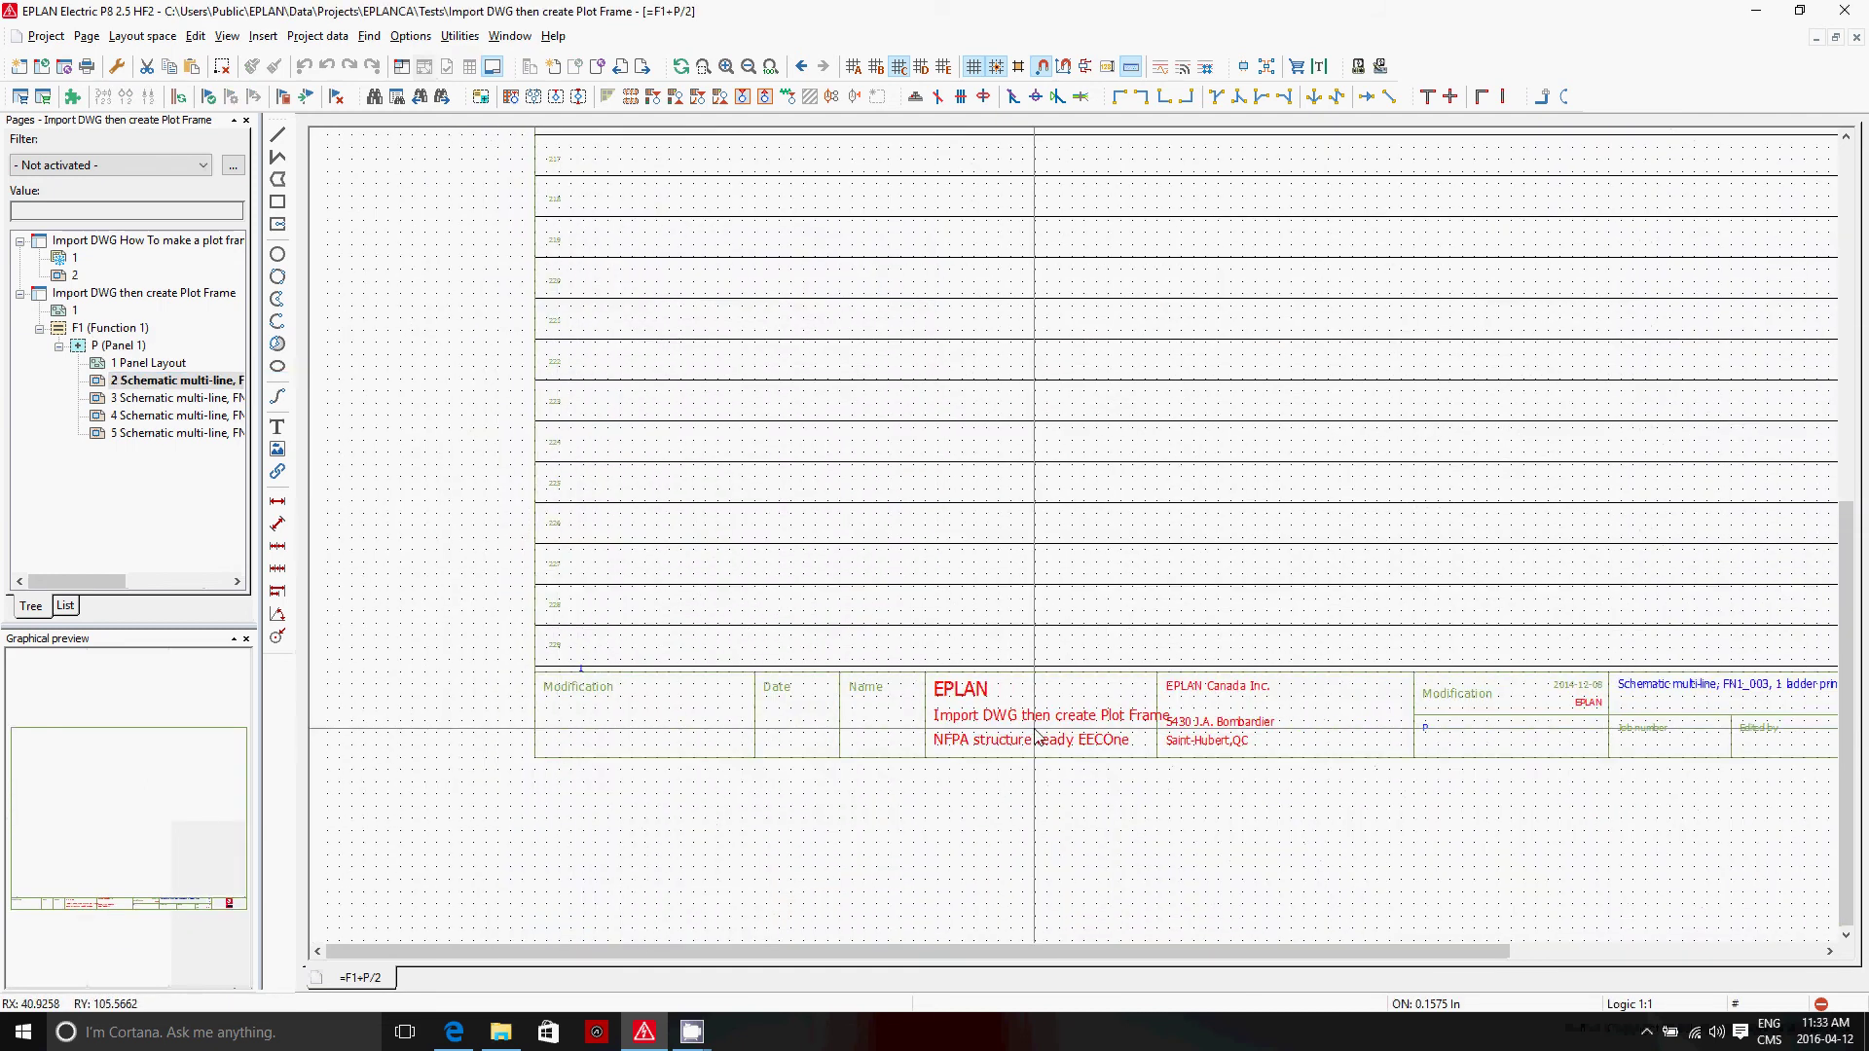
Choose FN1_003_2L-Copy as the plot frame in page =F1+P/2's properties.
{"action": "double_click", "coordinate": [1064, 785]}
{"action": "left_click", "coordinate": [1143, 432]}
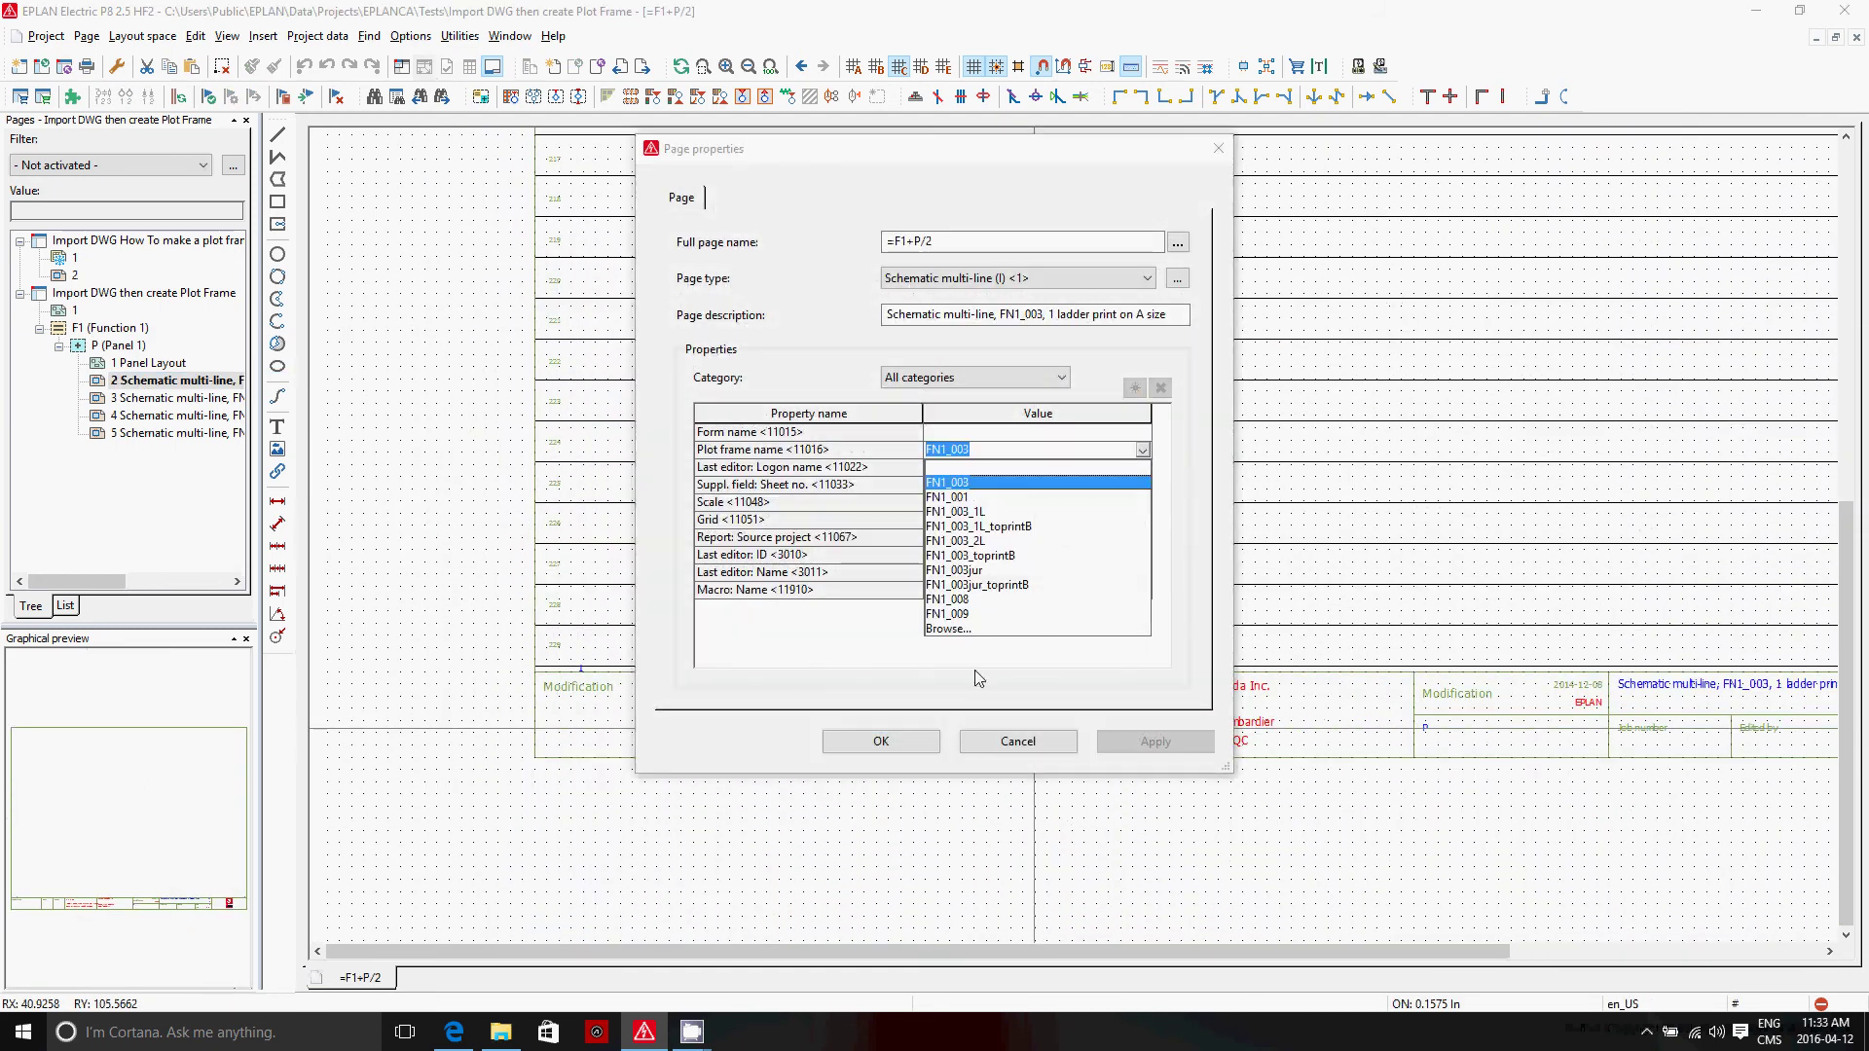
{"action": "left_click", "coordinate": [979, 631]}
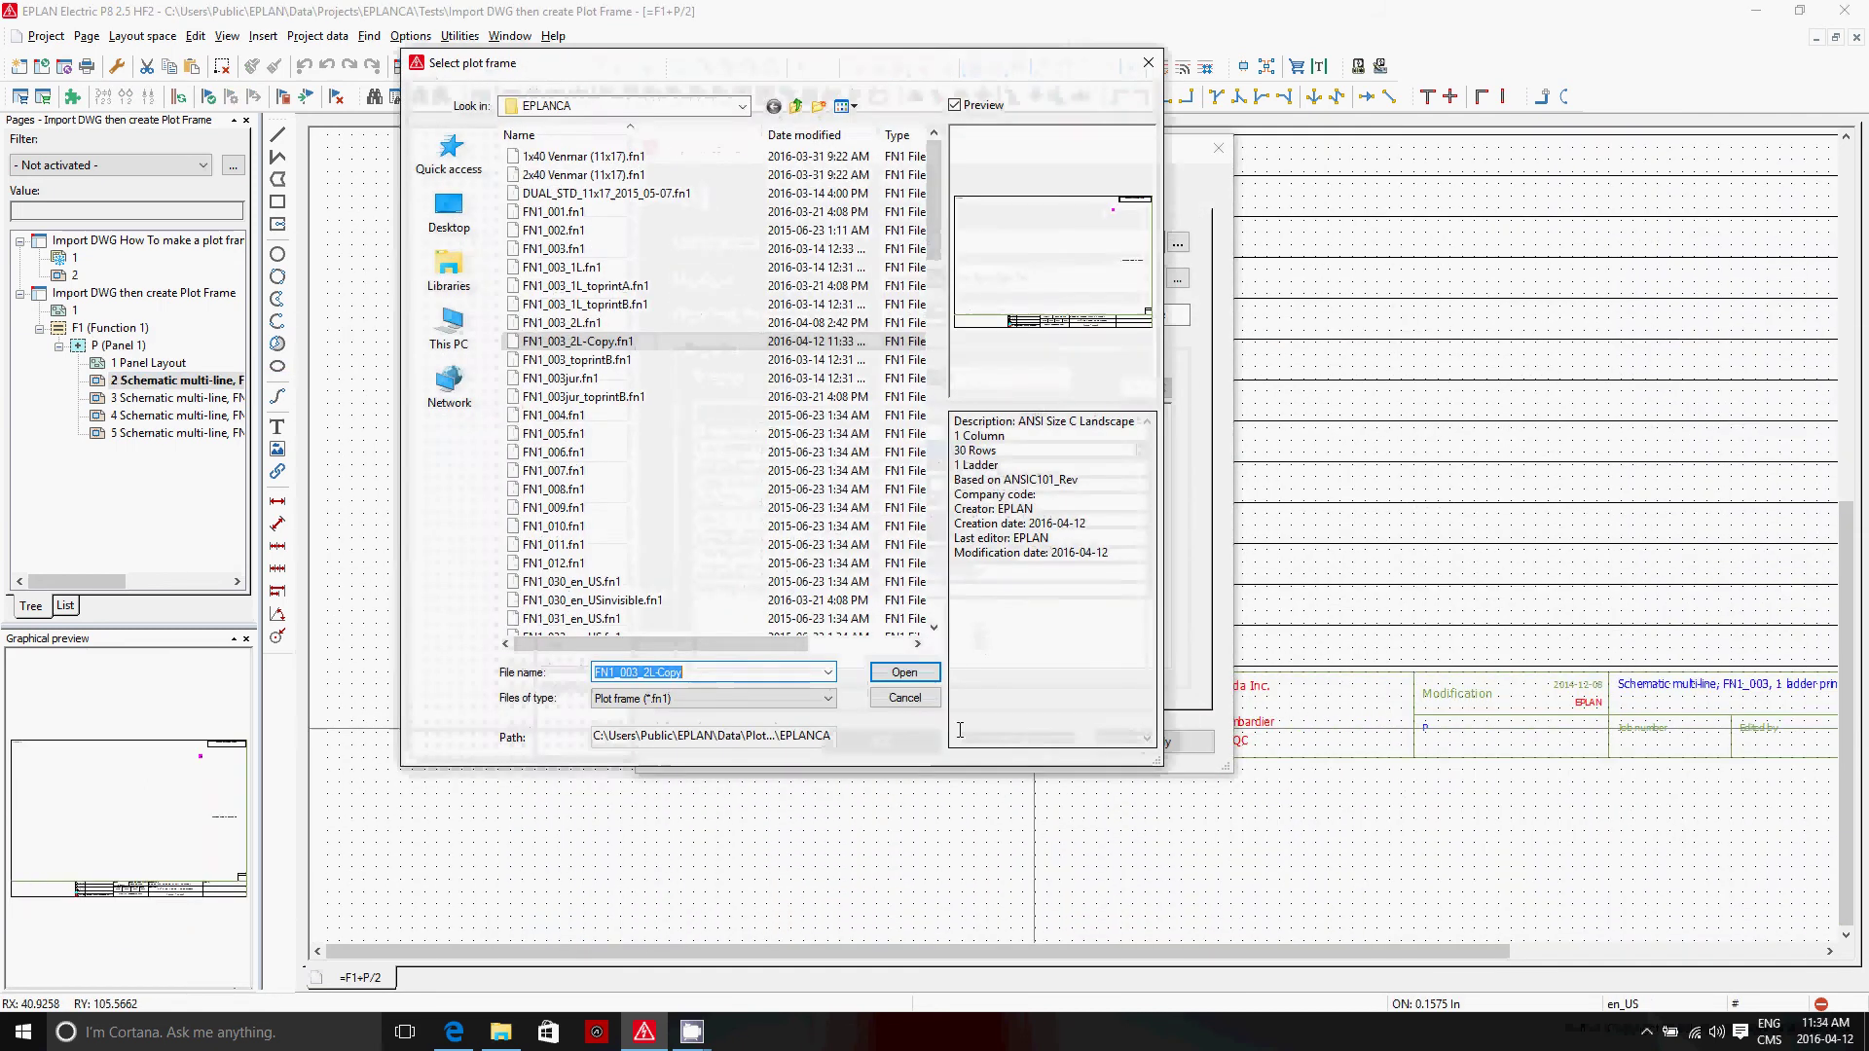
{"action": "left_click", "coordinate": [904, 673]}
Apply the new frame, hide the page's path lines, and select the icon and bypass label.
{"action": "left_click", "coordinate": [880, 742]}
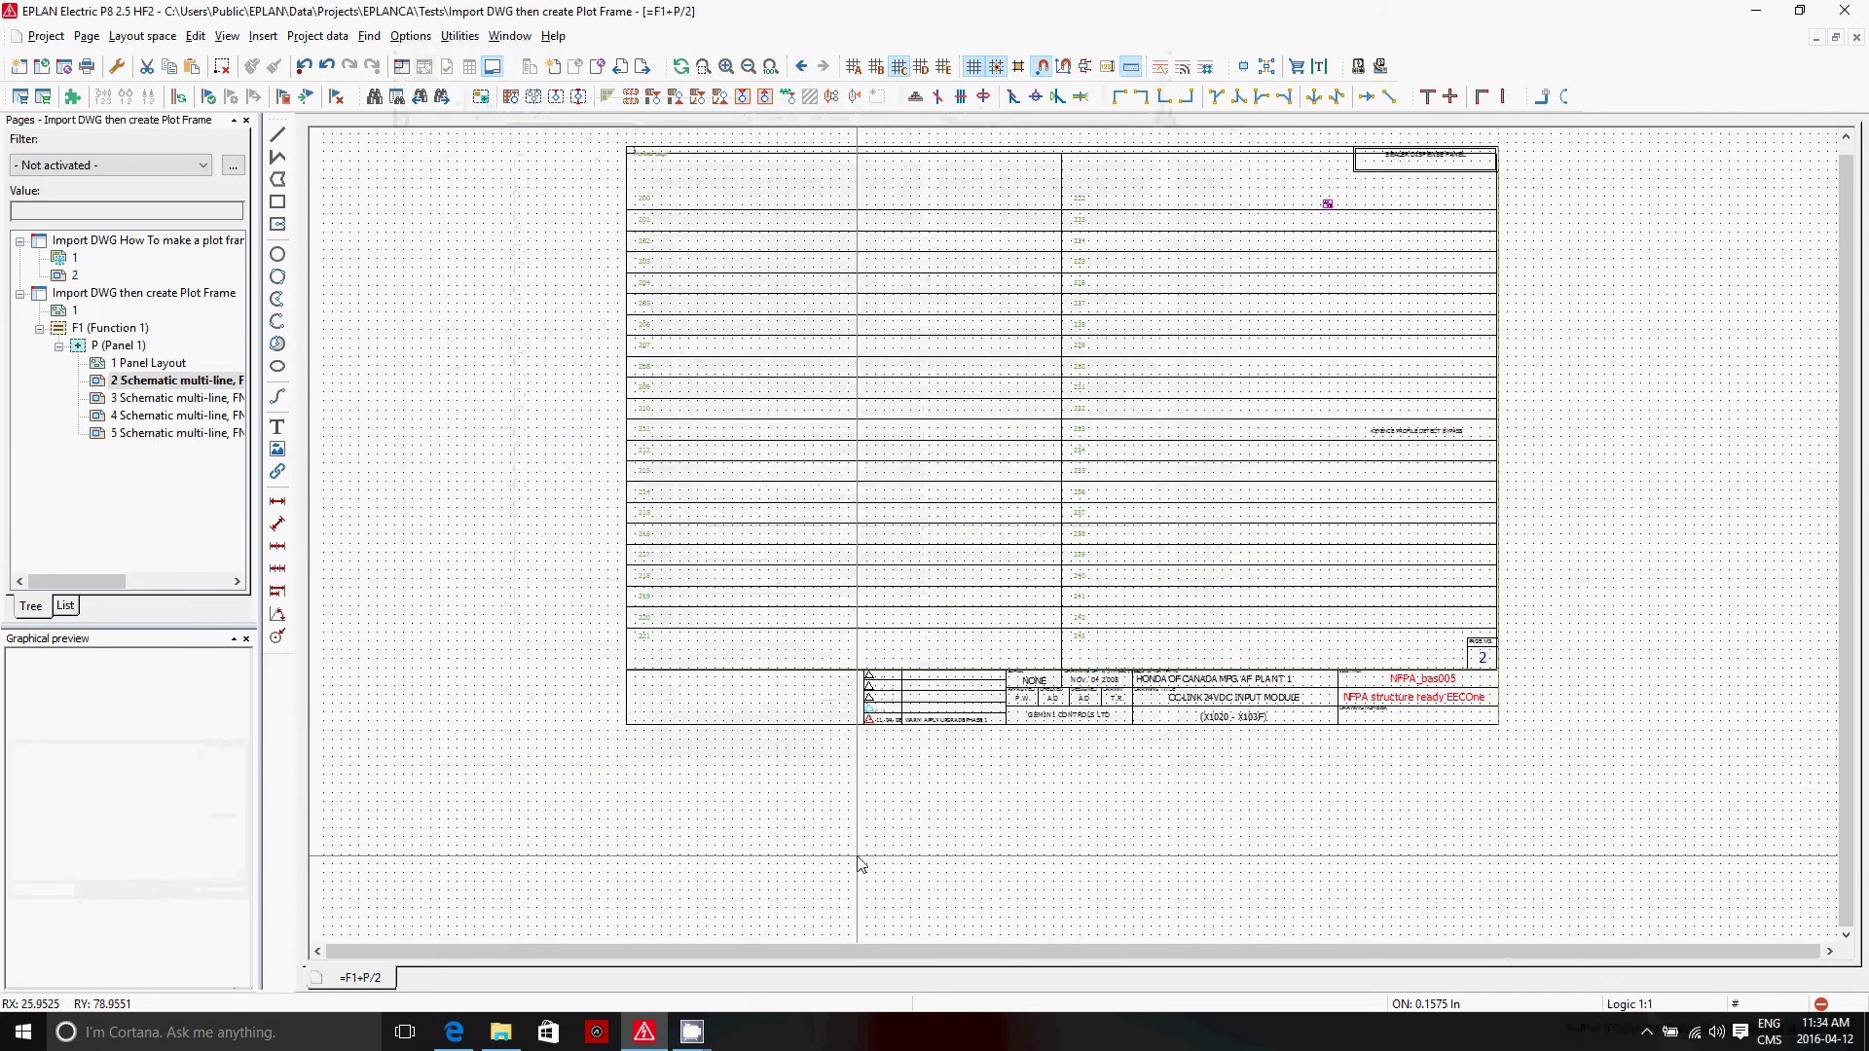
{"action": "left_click", "coordinate": [227, 36]}
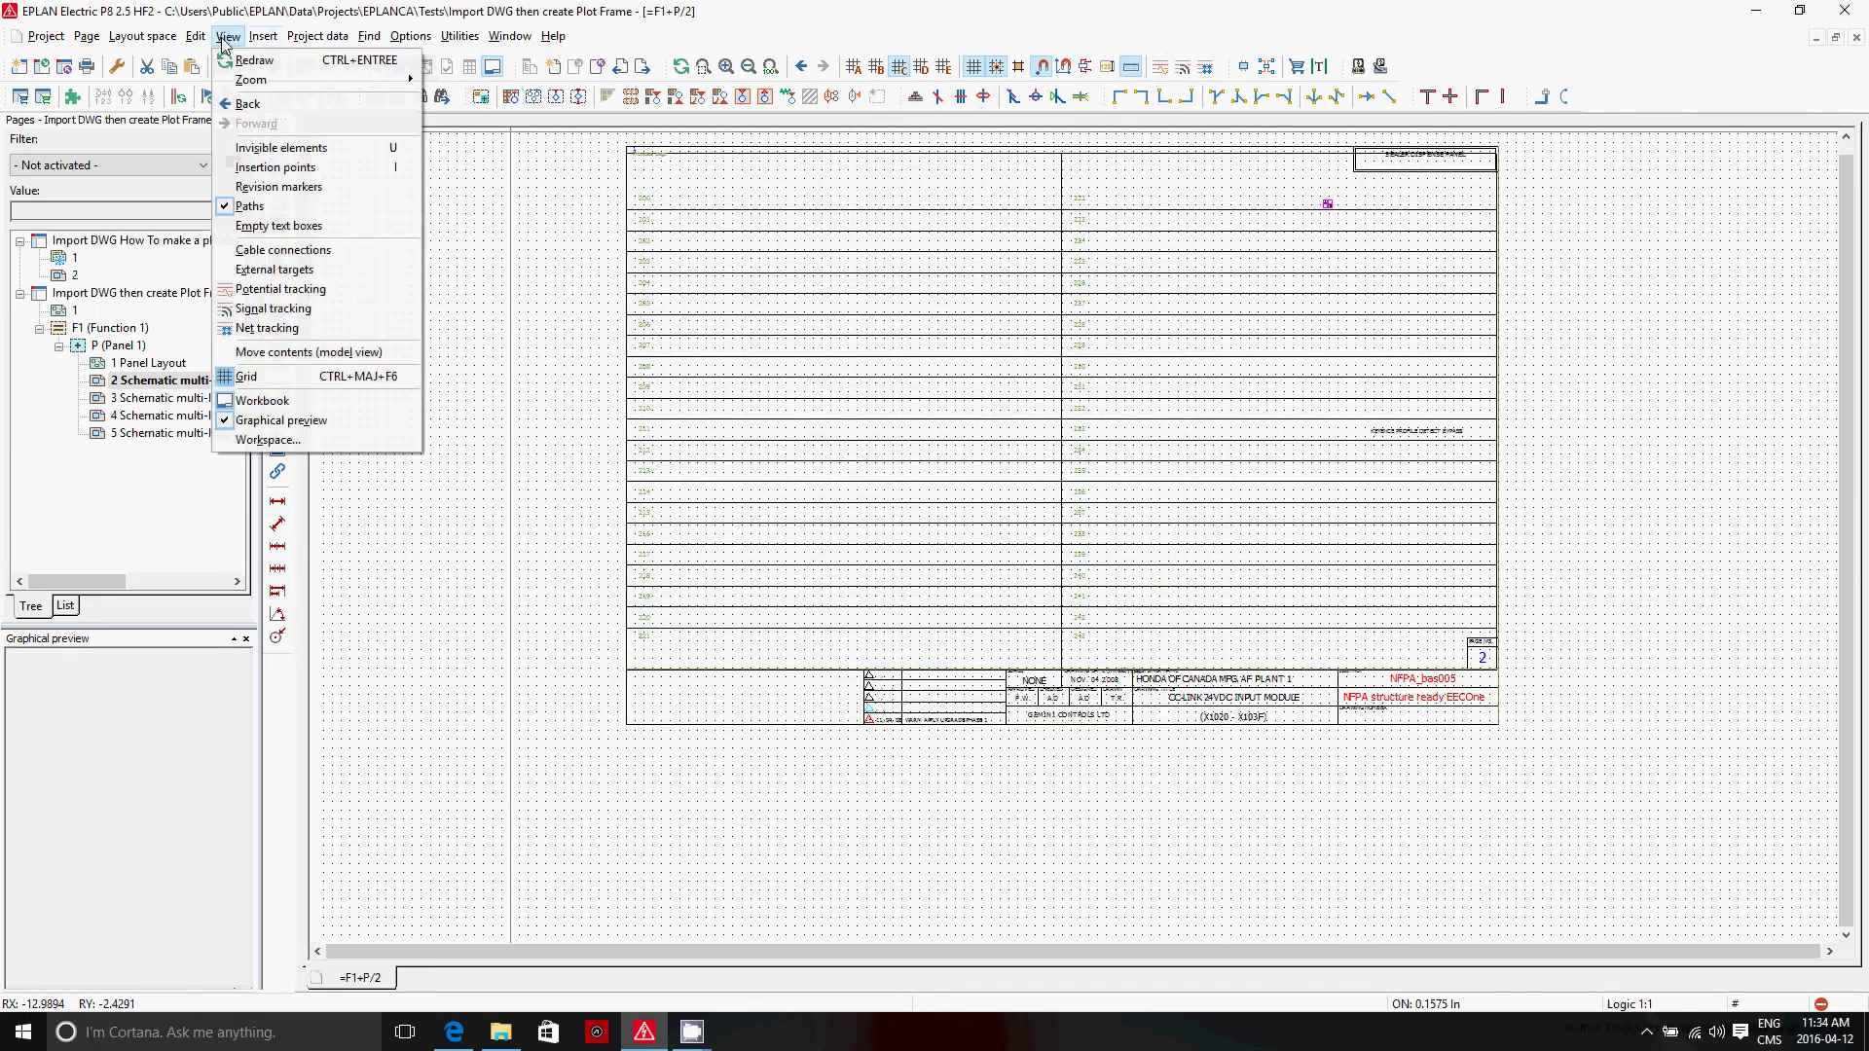
{"action": "left_click", "coordinate": [248, 206]}
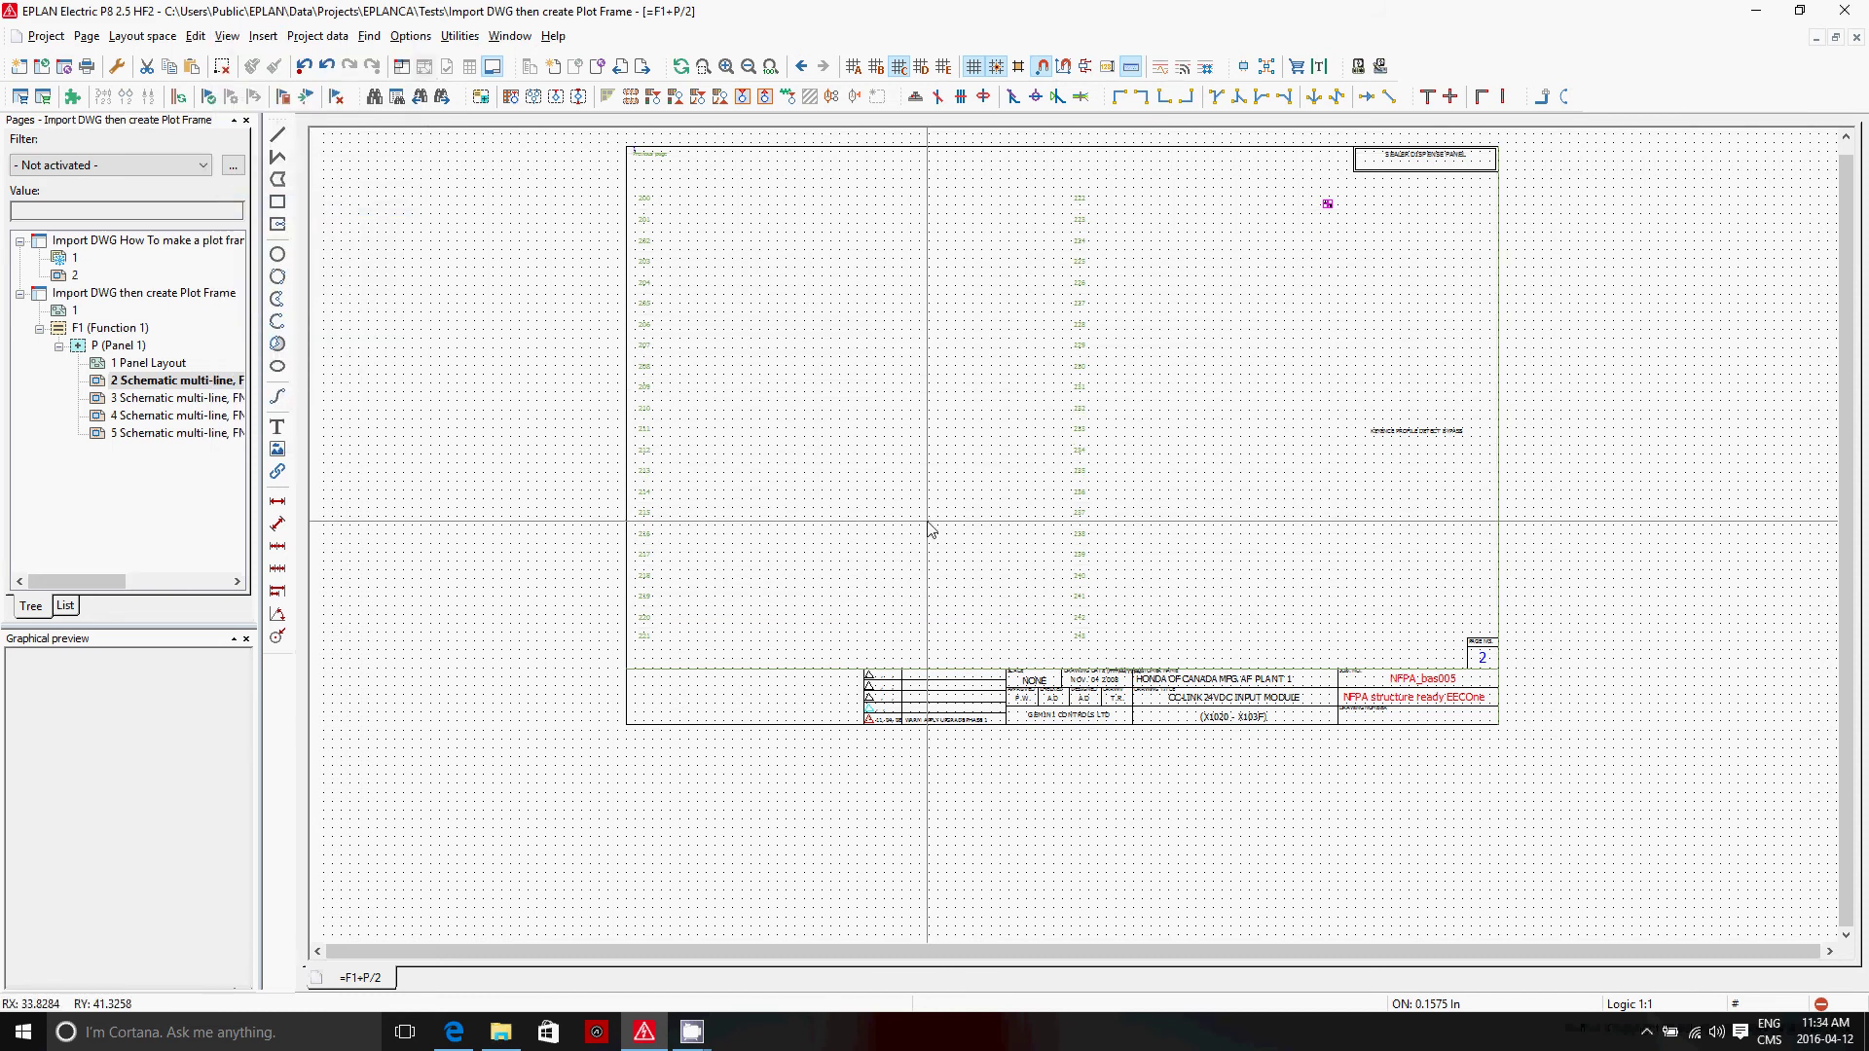
{"action": "scroll", "coordinate": [1429, 234], "scroll_direction": "up", "scroll_amount": 1}
{"action": "left_click_drag", "start_coordinate": [1228, 192], "coordinate": [1470, 530]}
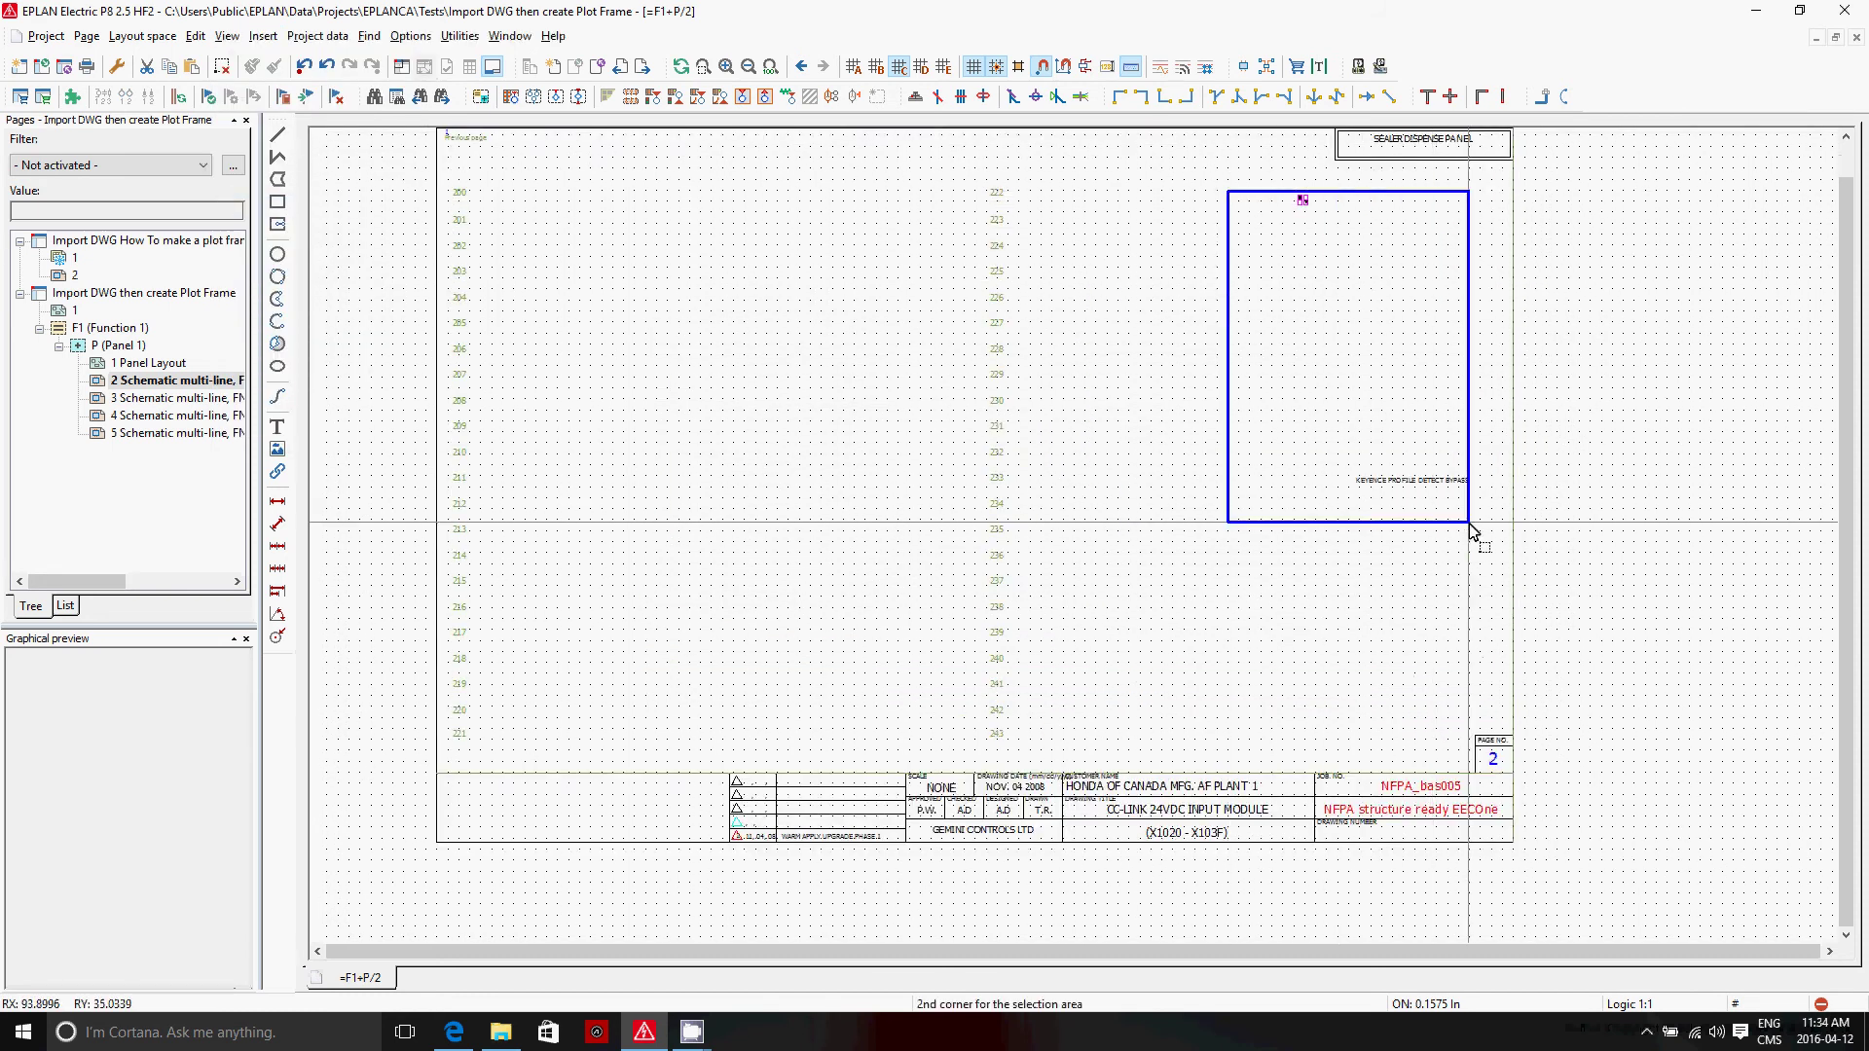
{"action": "left_click", "coordinate": [1472, 531]}
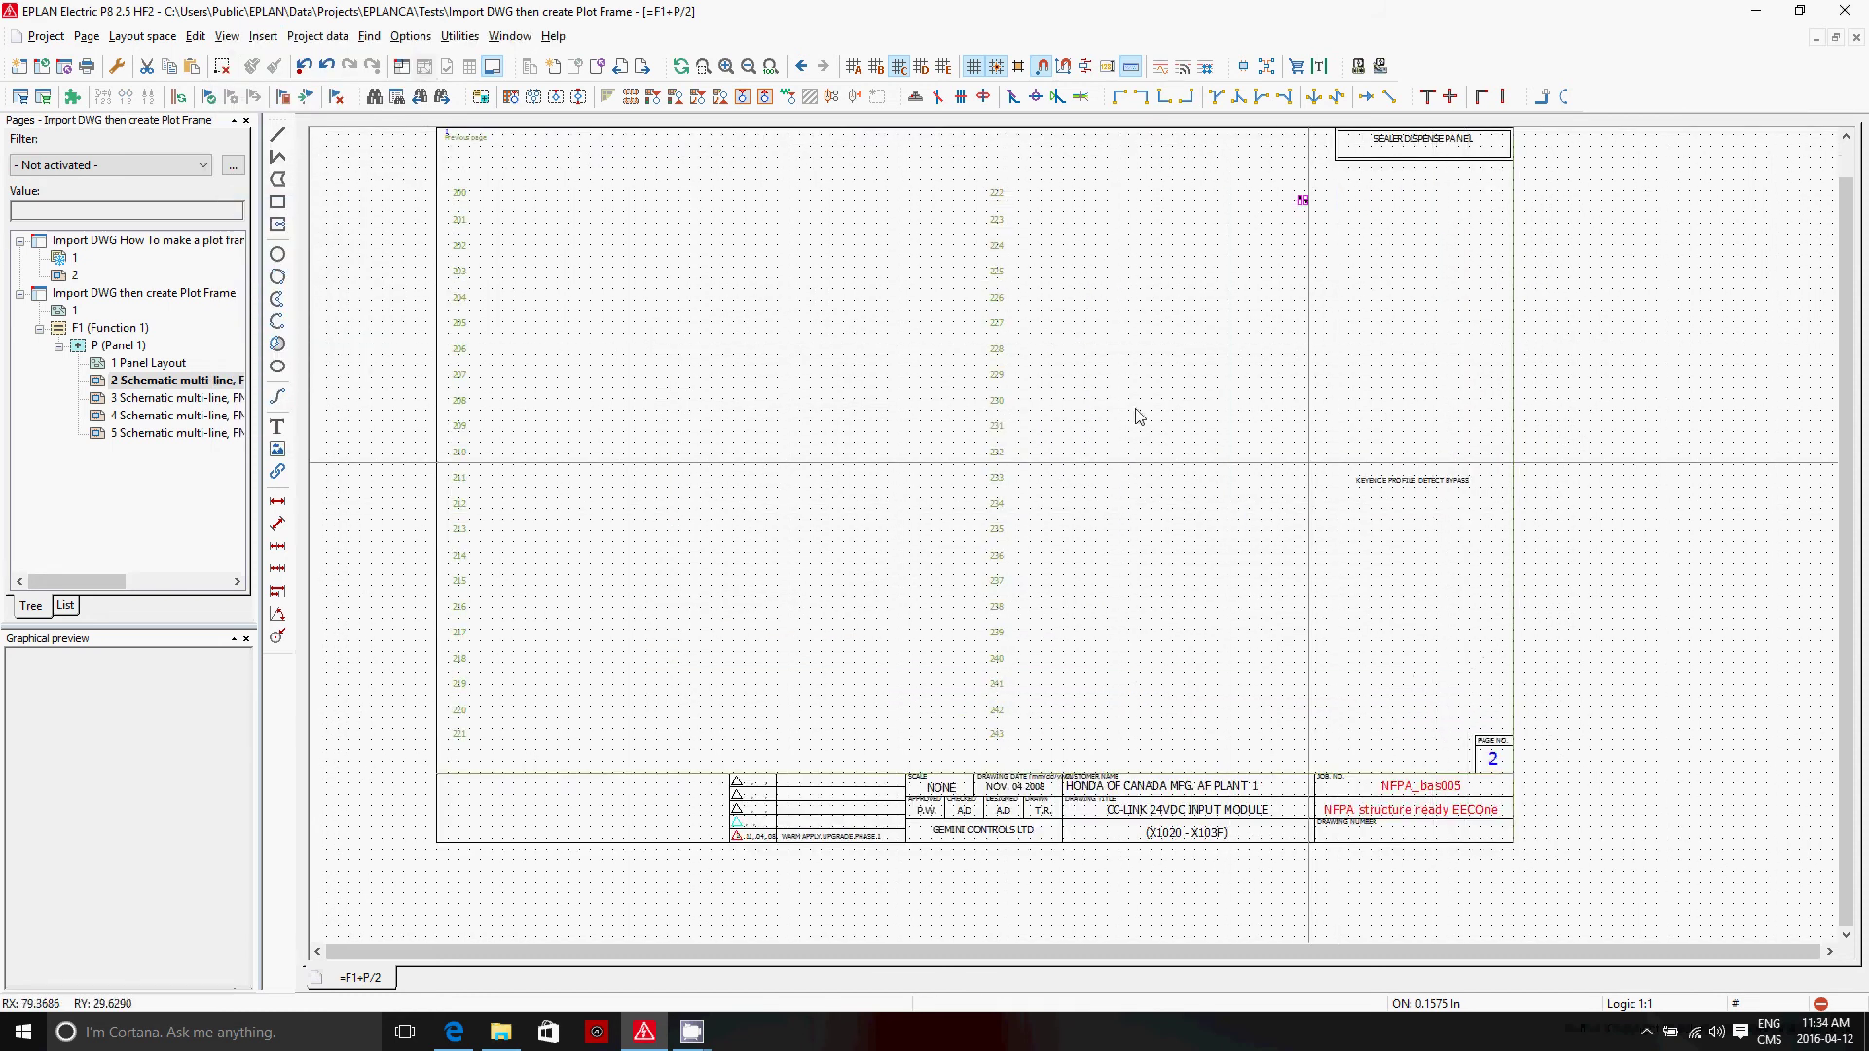
Bring up the plot frame Open dialog via Utilities > Master data > Plot frame.
{"action": "left_click", "coordinate": [462, 36]}
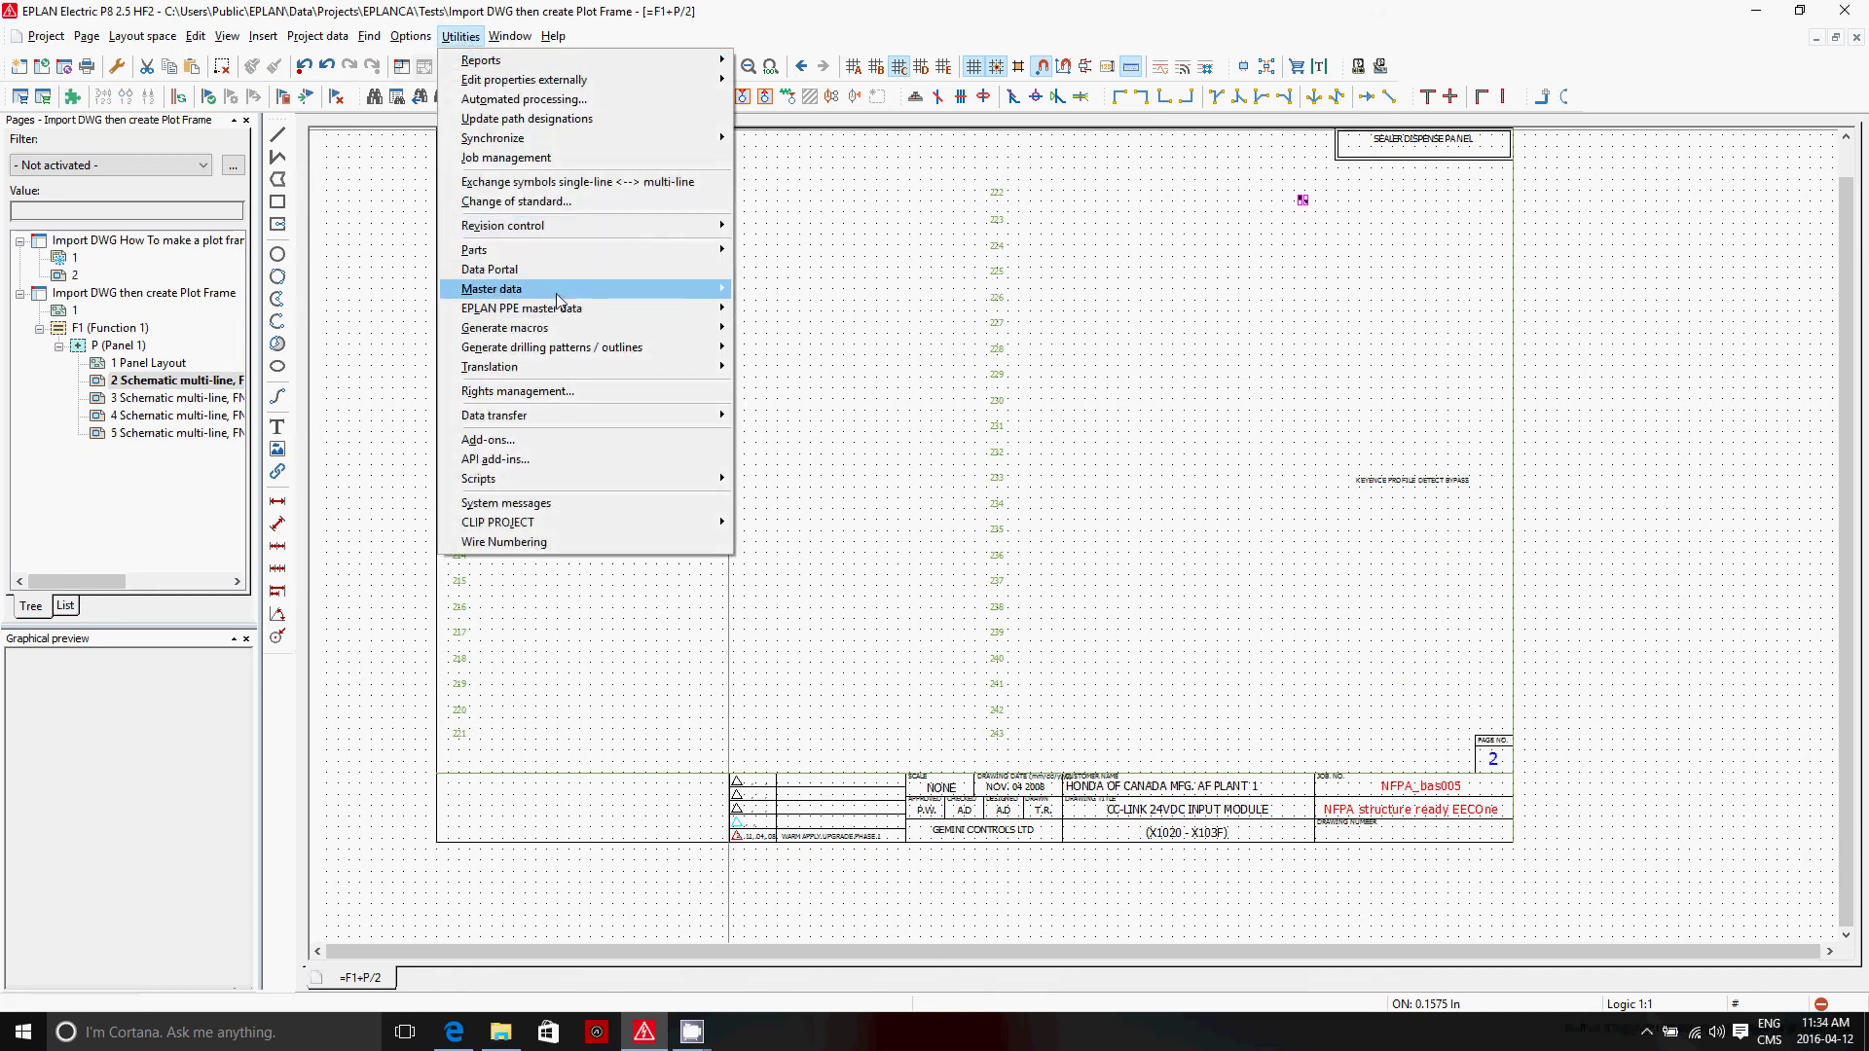
{"action": "mouse_move", "coordinate": [558, 295]}
{"action": "mouse_move", "coordinate": [925, 413]}
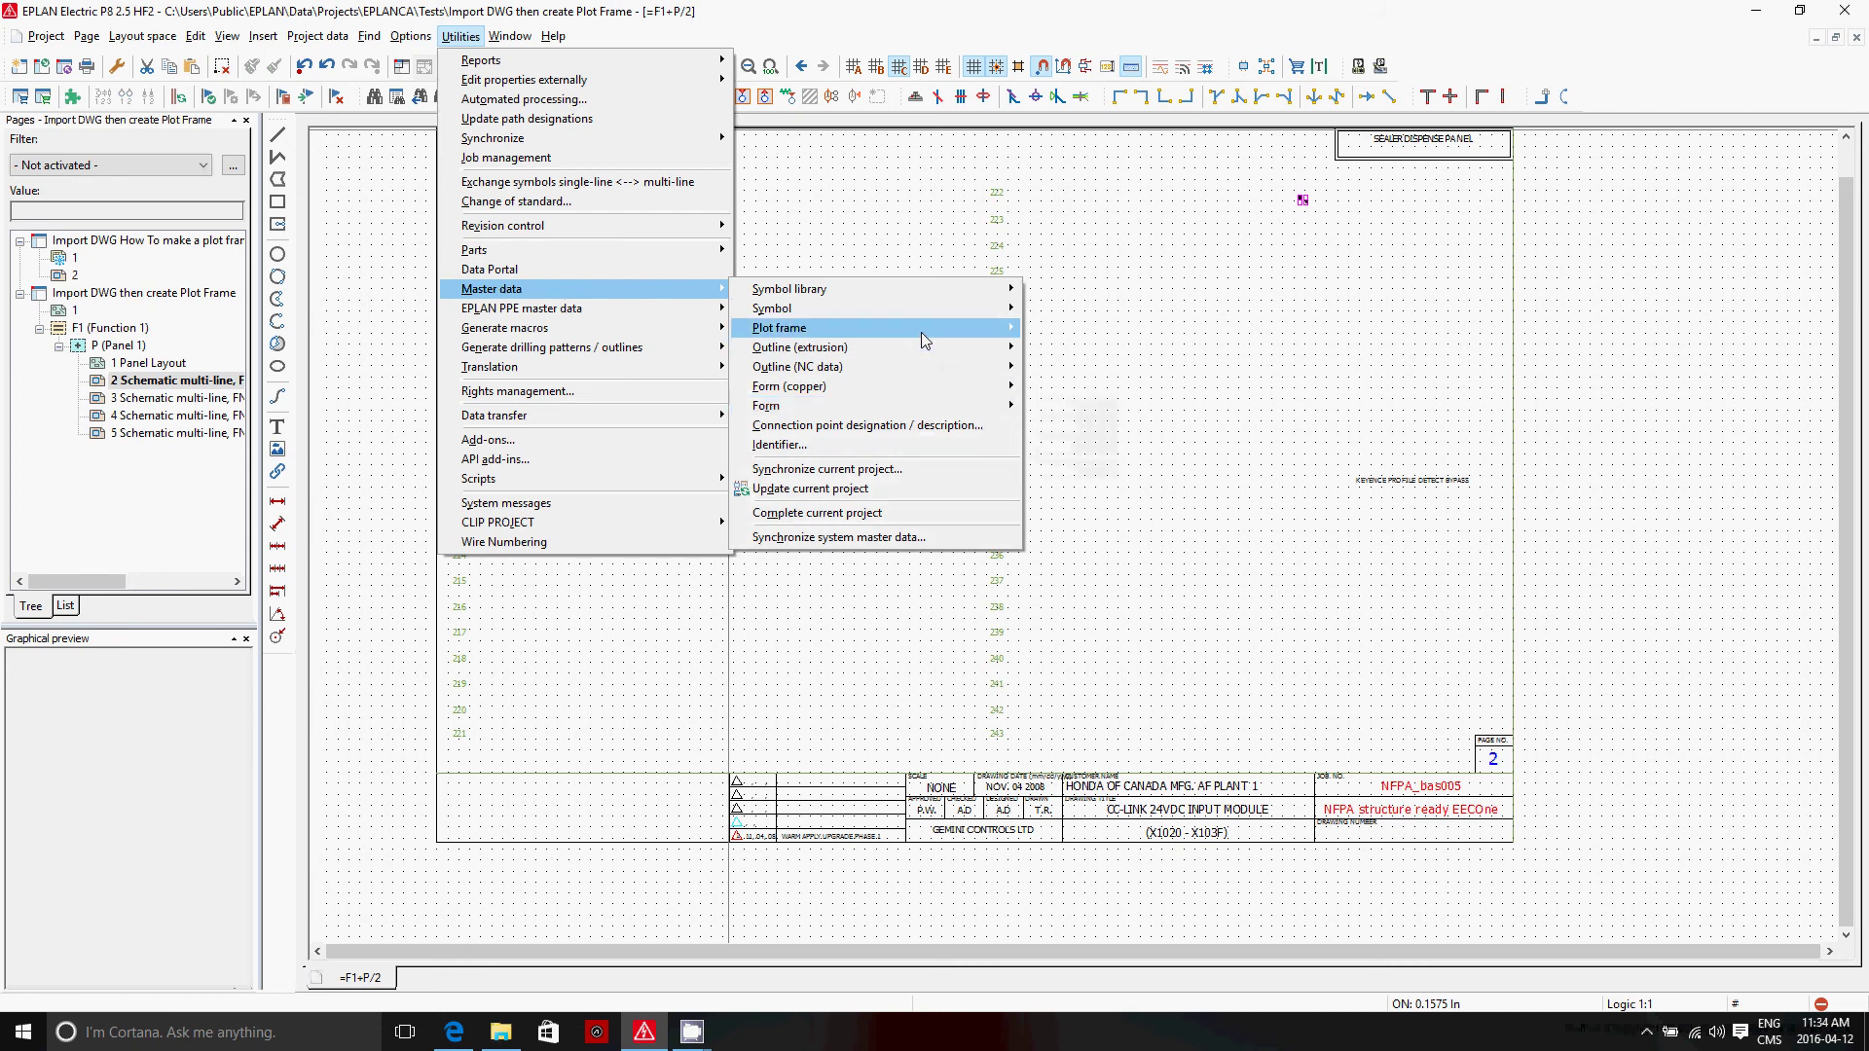
{"action": "mouse_move", "coordinate": [921, 331]}
{"action": "left_click", "coordinate": [1089, 347]}
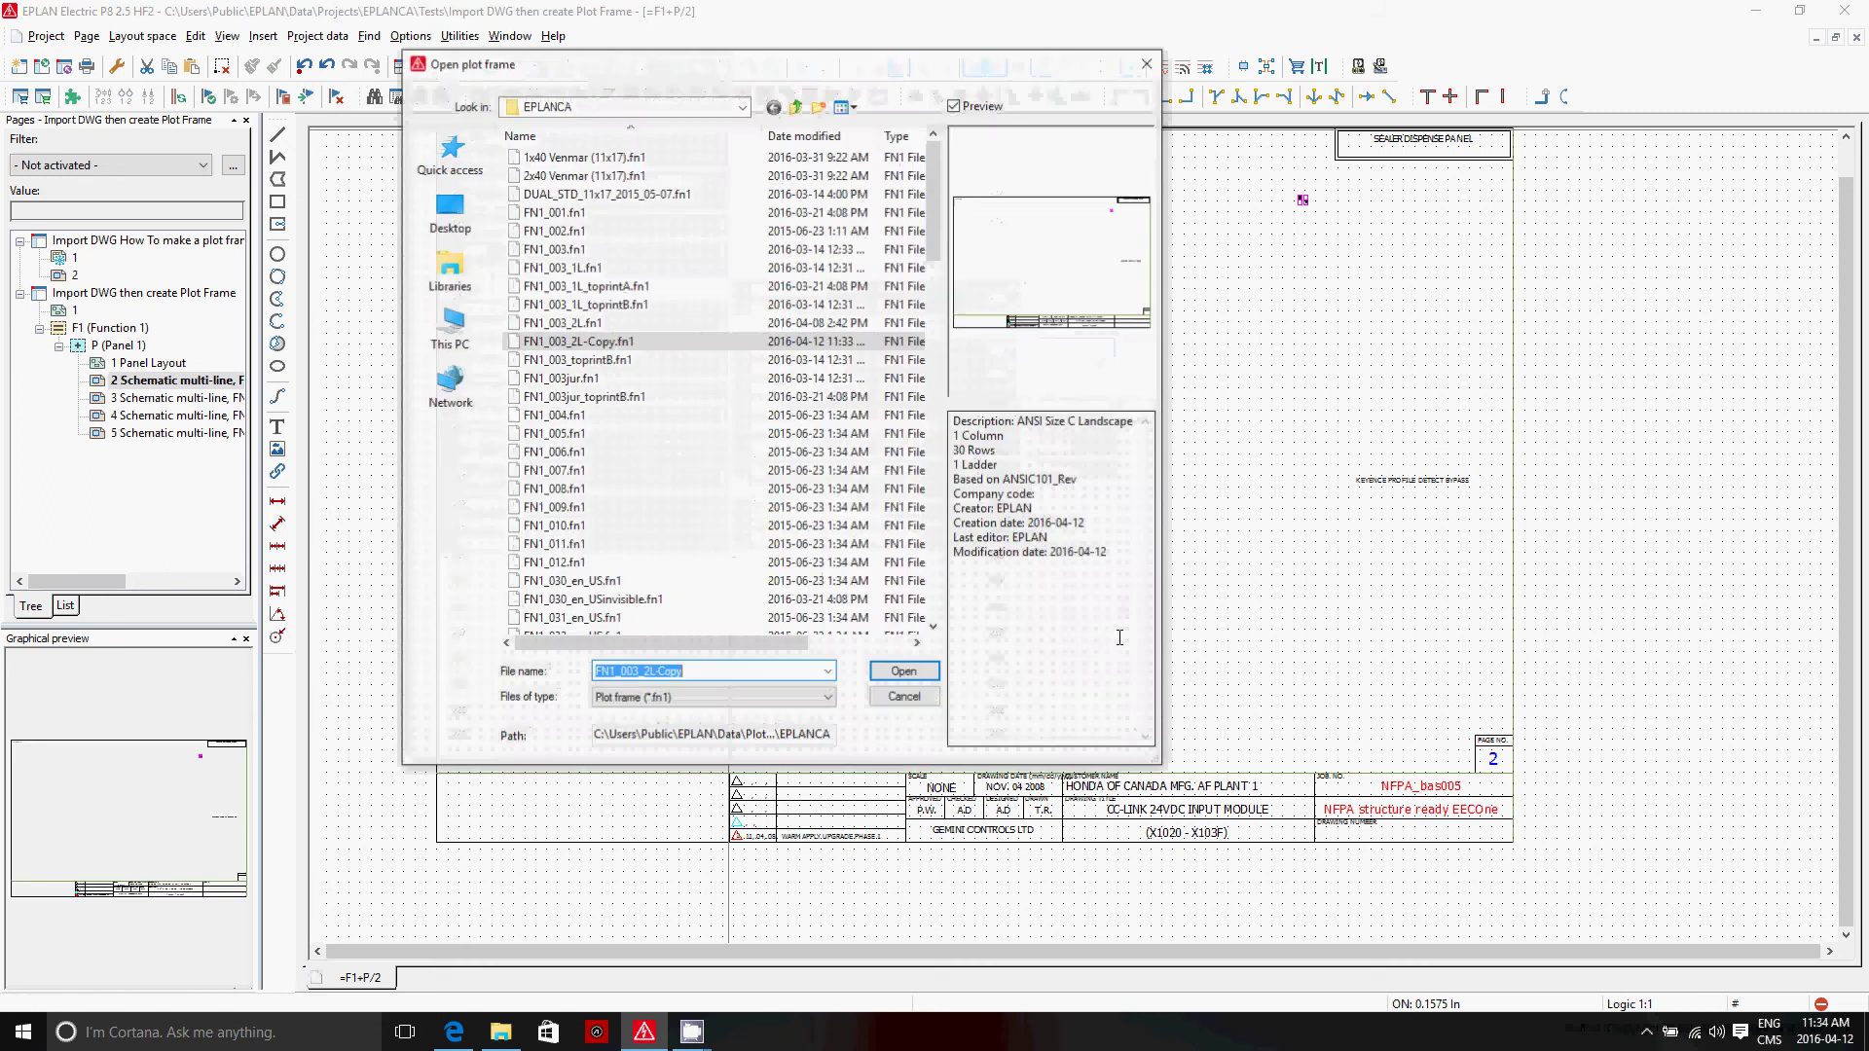
Delete the stray icon and bypass label from FN1_003_2L-Copy and synchronize the project.
{"action": "left_click", "coordinate": [913, 673]}
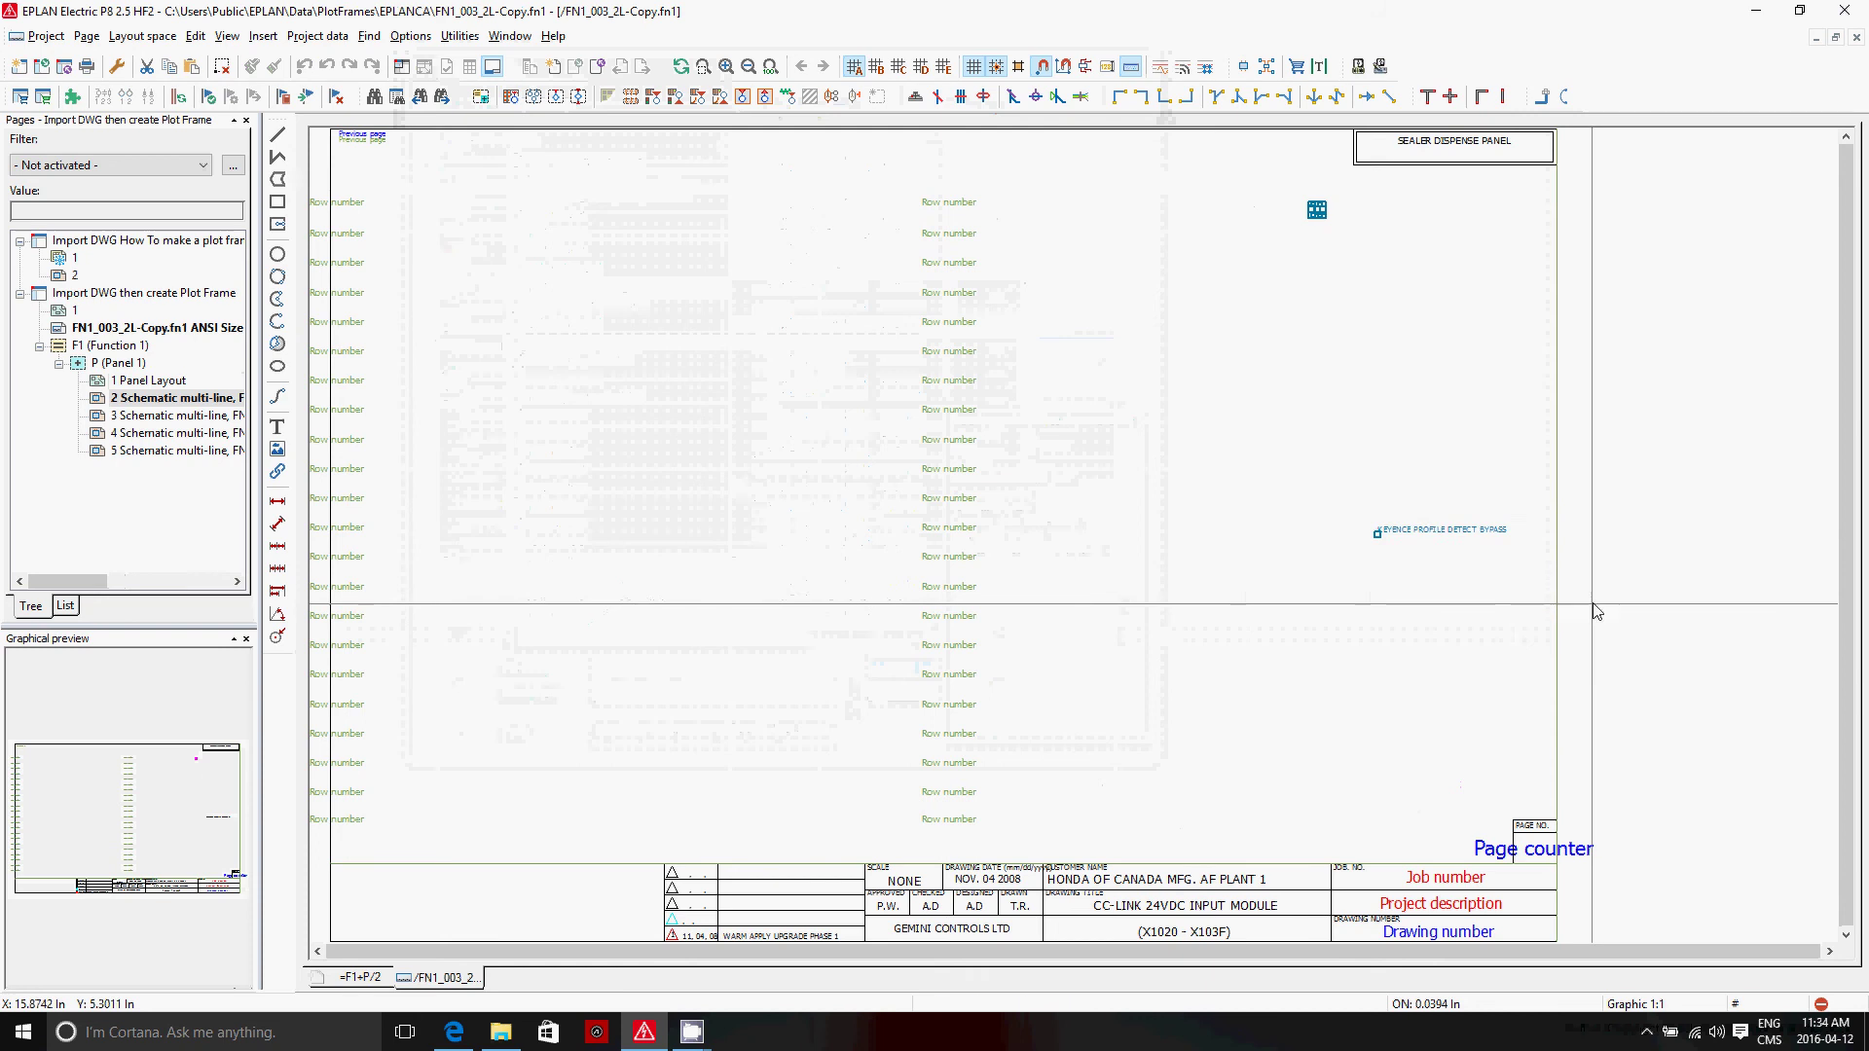
{"action": "left_click", "coordinate": [223, 67]}
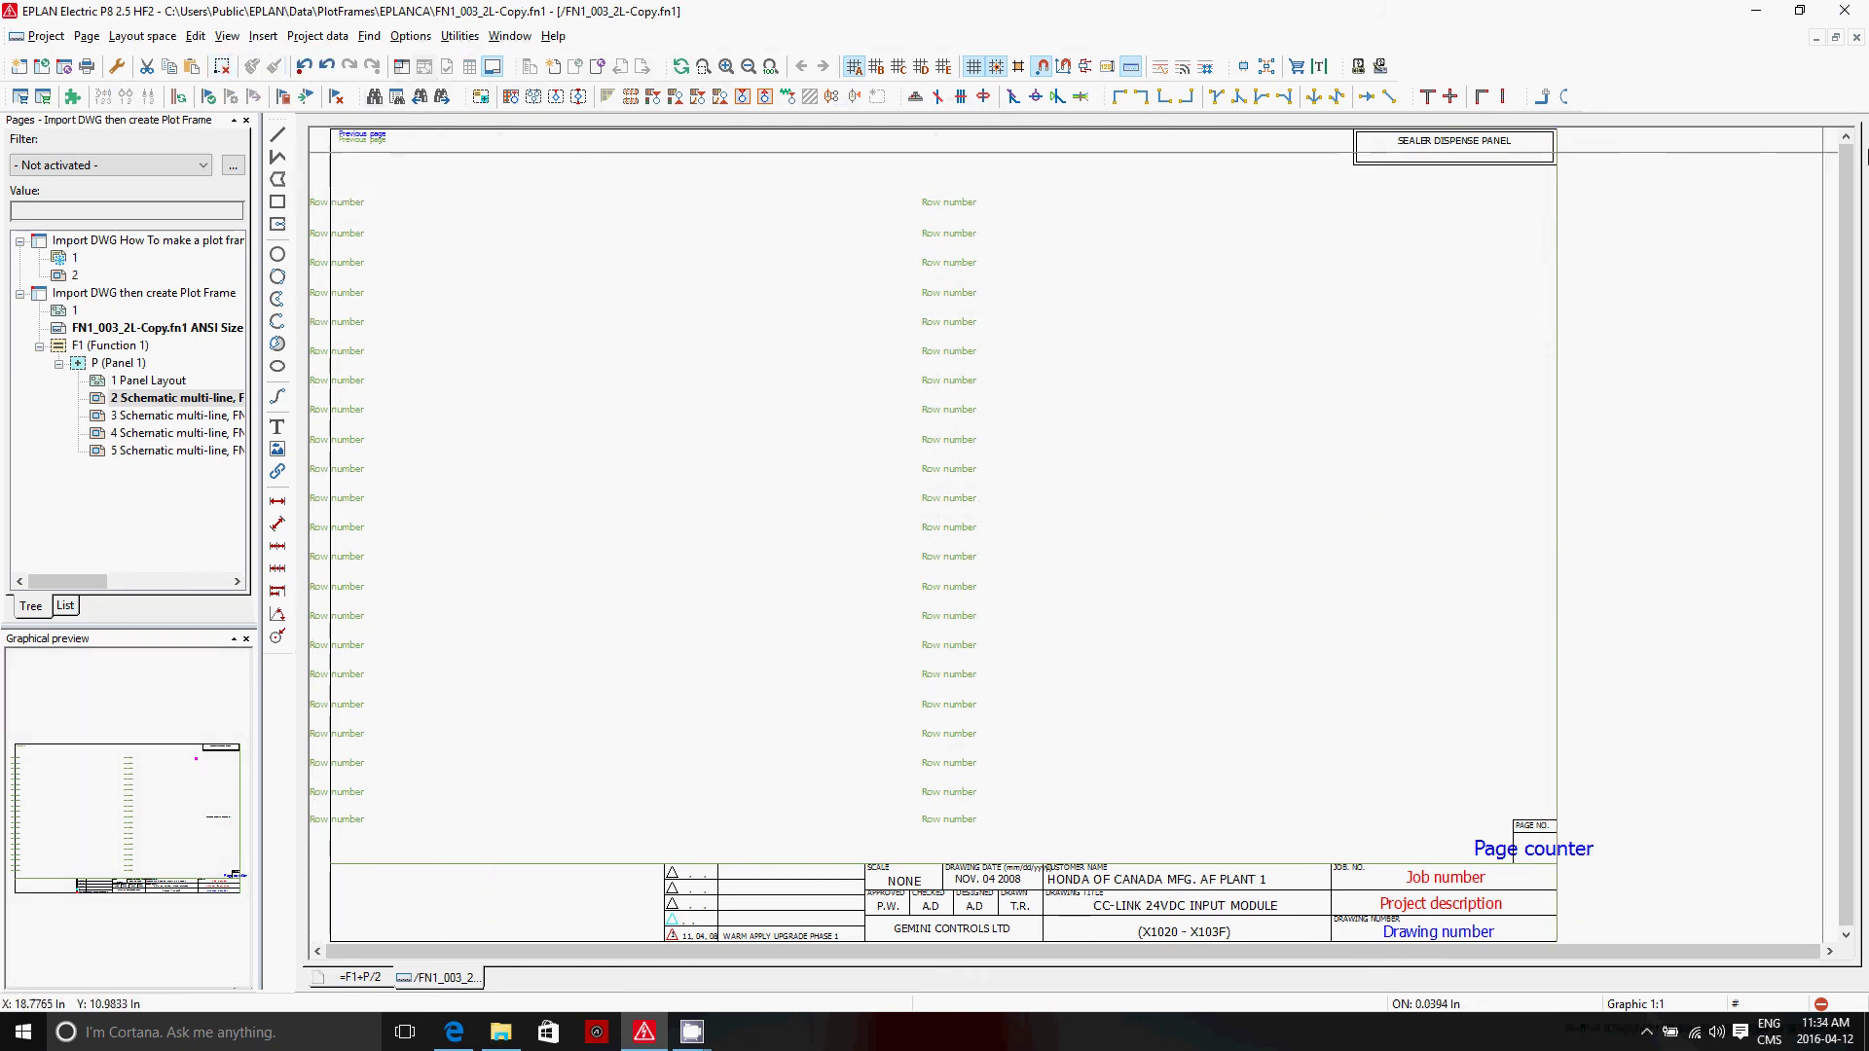
{"action": "left_click", "coordinate": [1857, 38]}
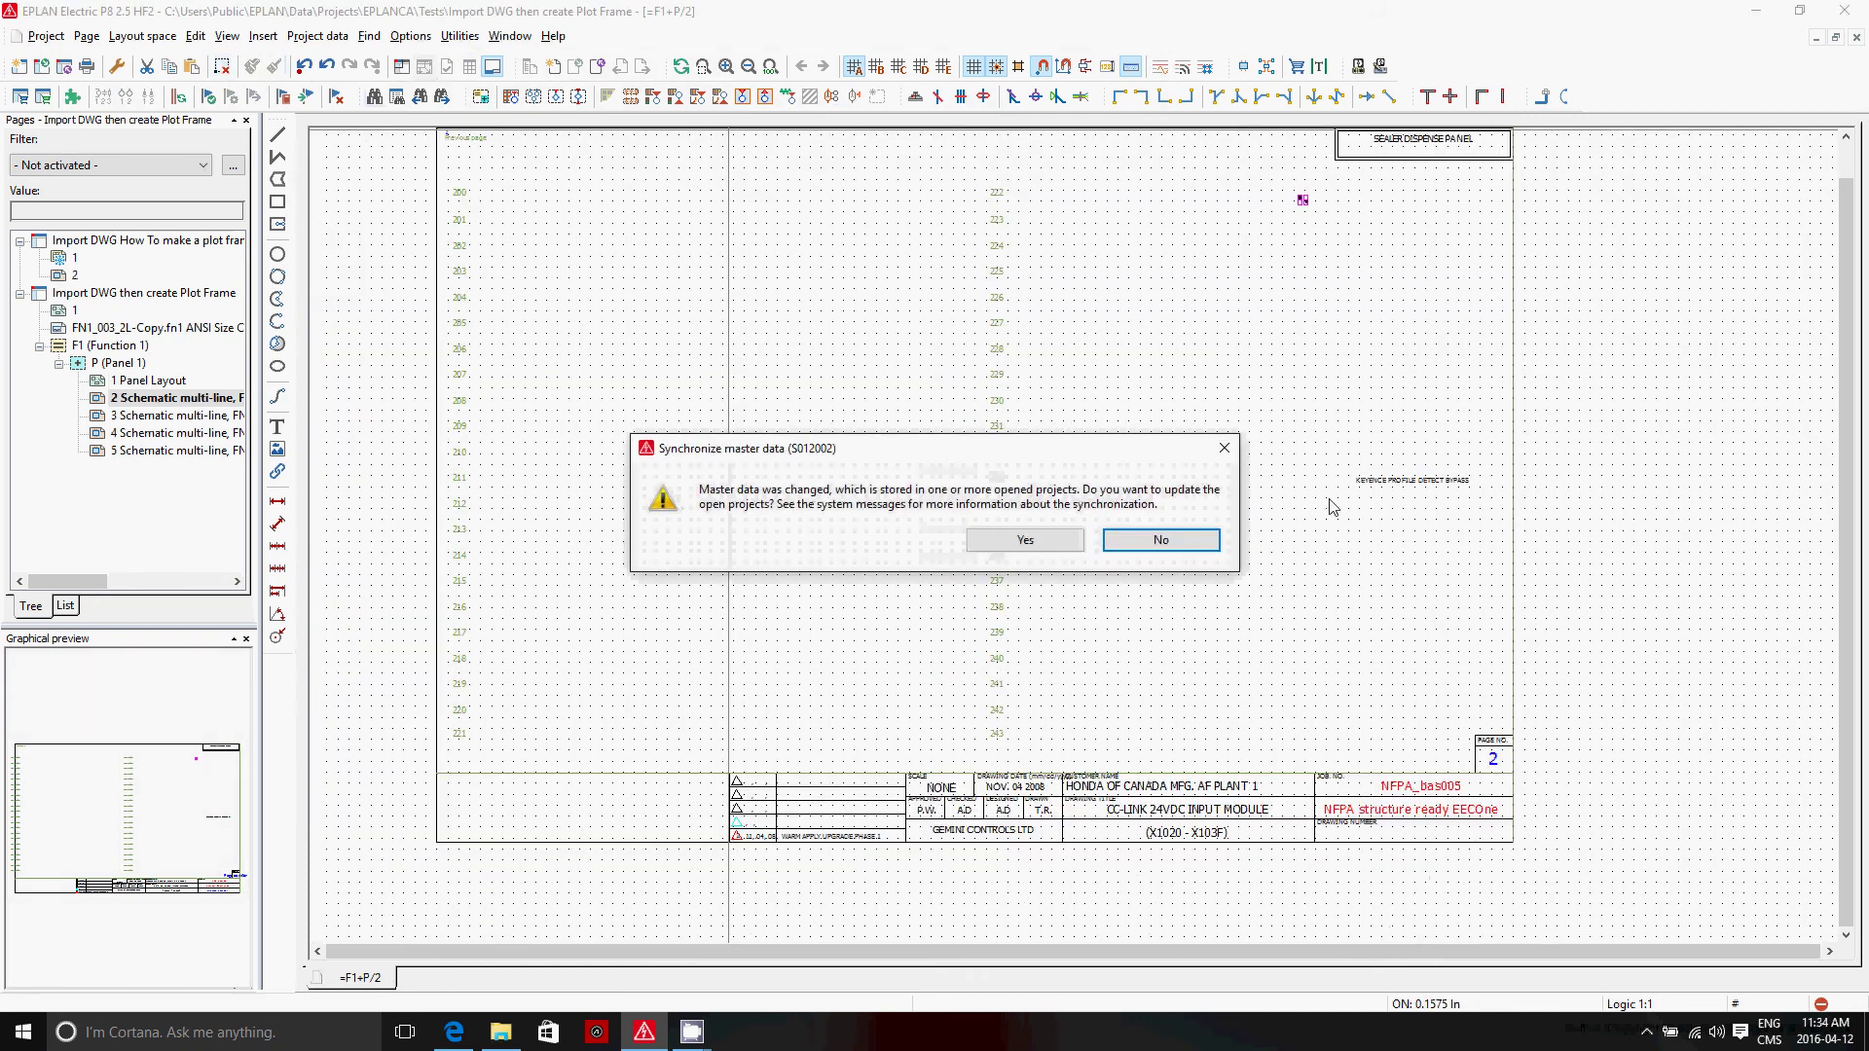
{"action": "left_click", "coordinate": [1038, 541]}
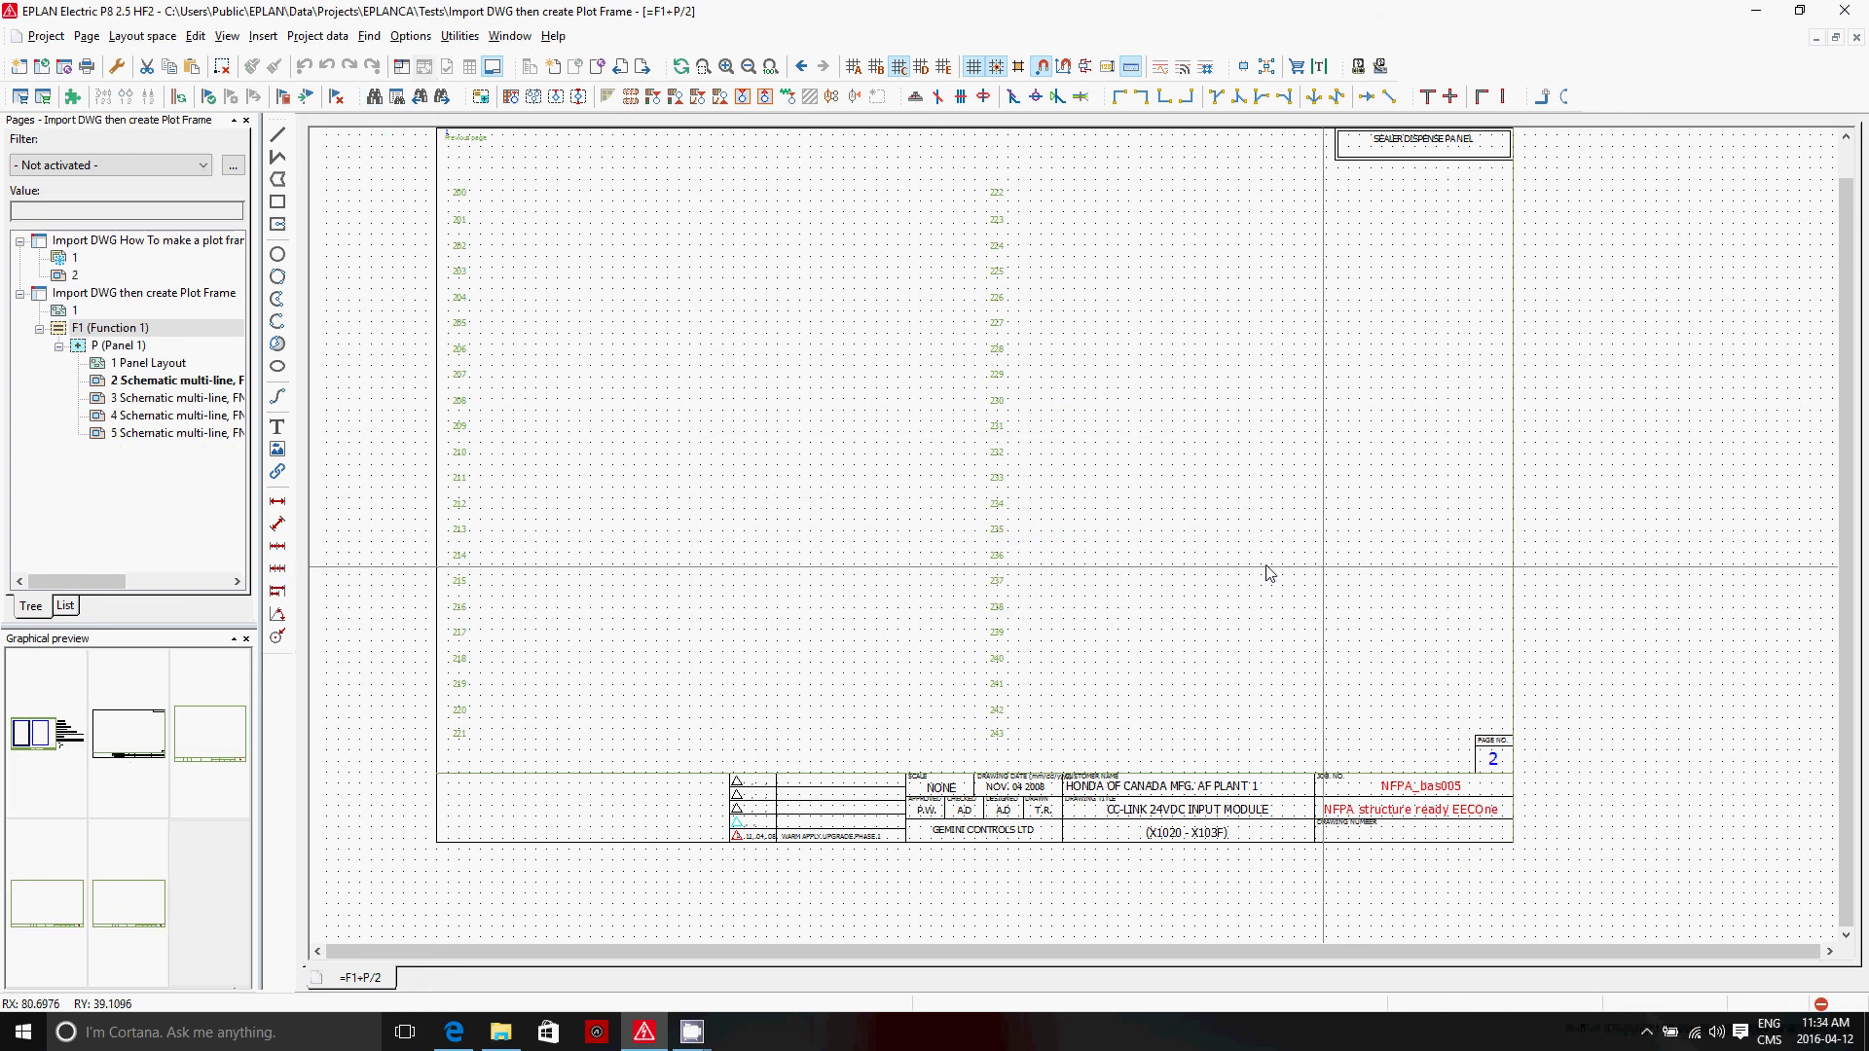
Insert normally open pushbutton -PB202 with contacts 13/14 at row 202 of the page.
{"action": "right_click", "coordinate": [607, 232]}
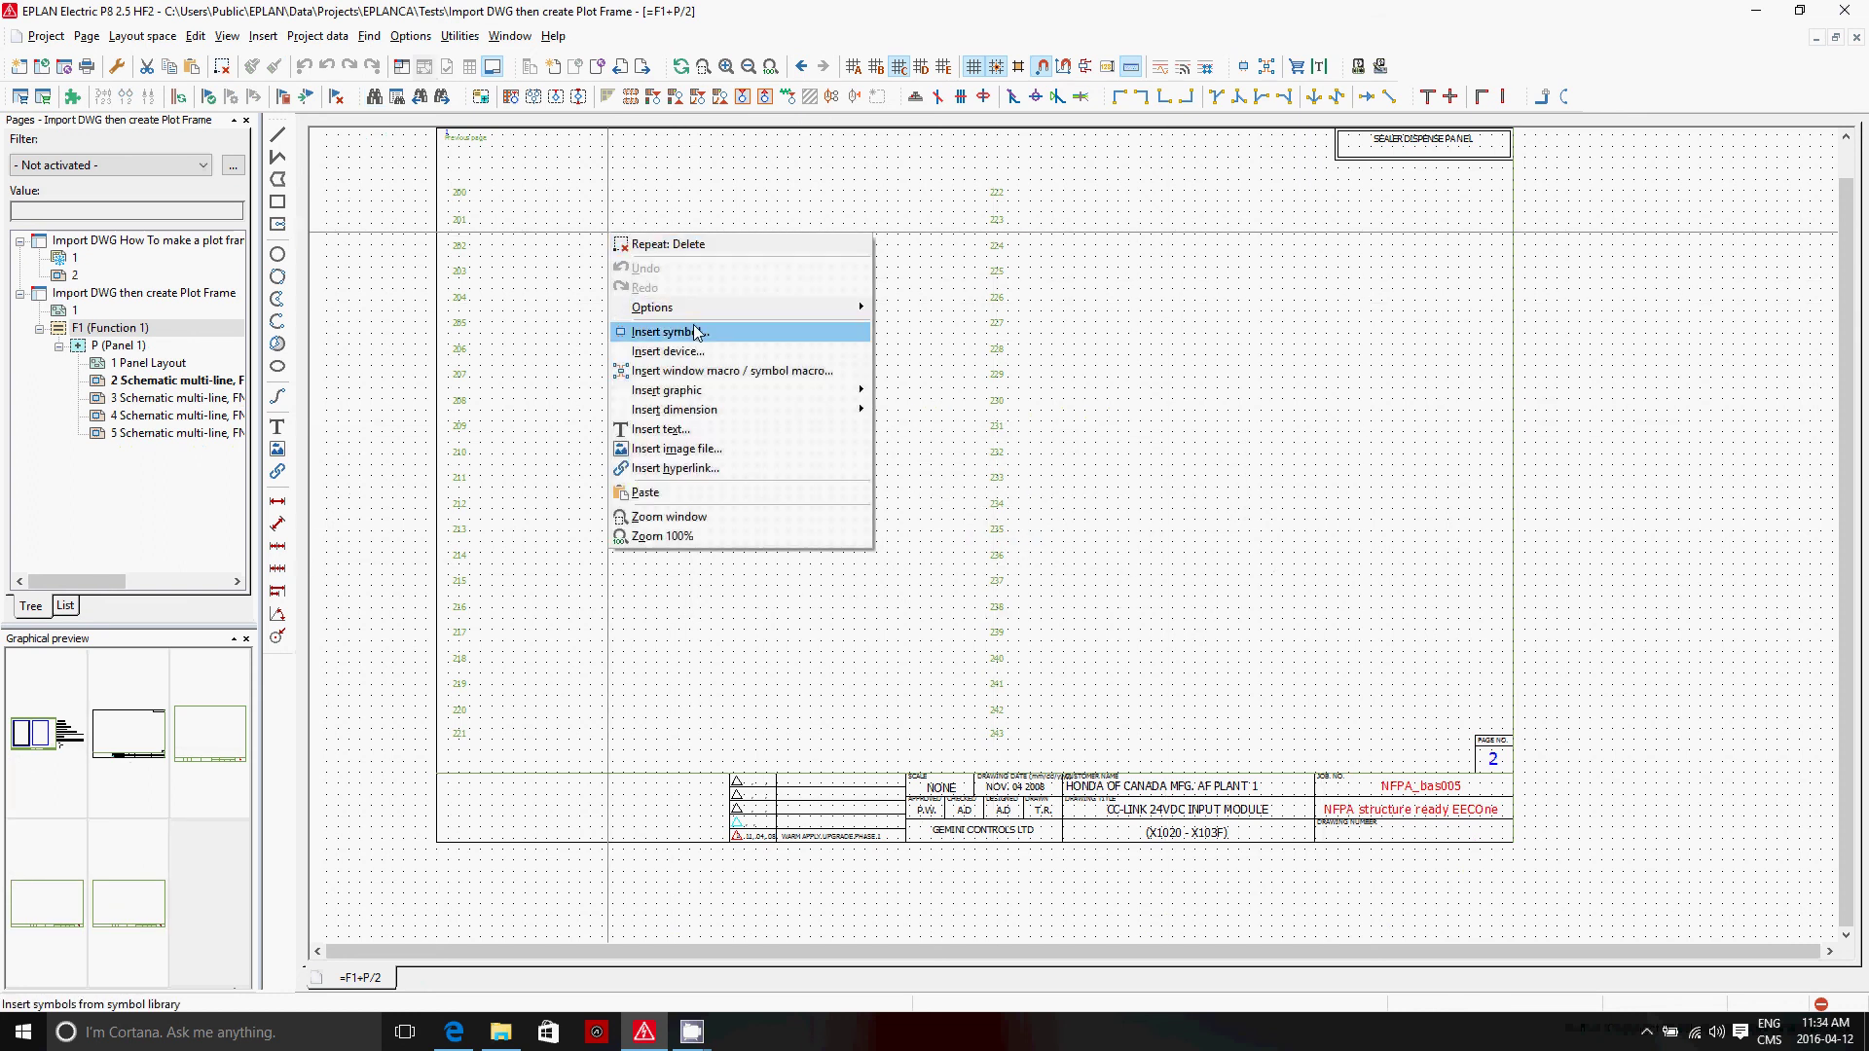
{"action": "left_click", "coordinate": [682, 332]}
{"action": "left_click", "coordinate": [1524, 312]}
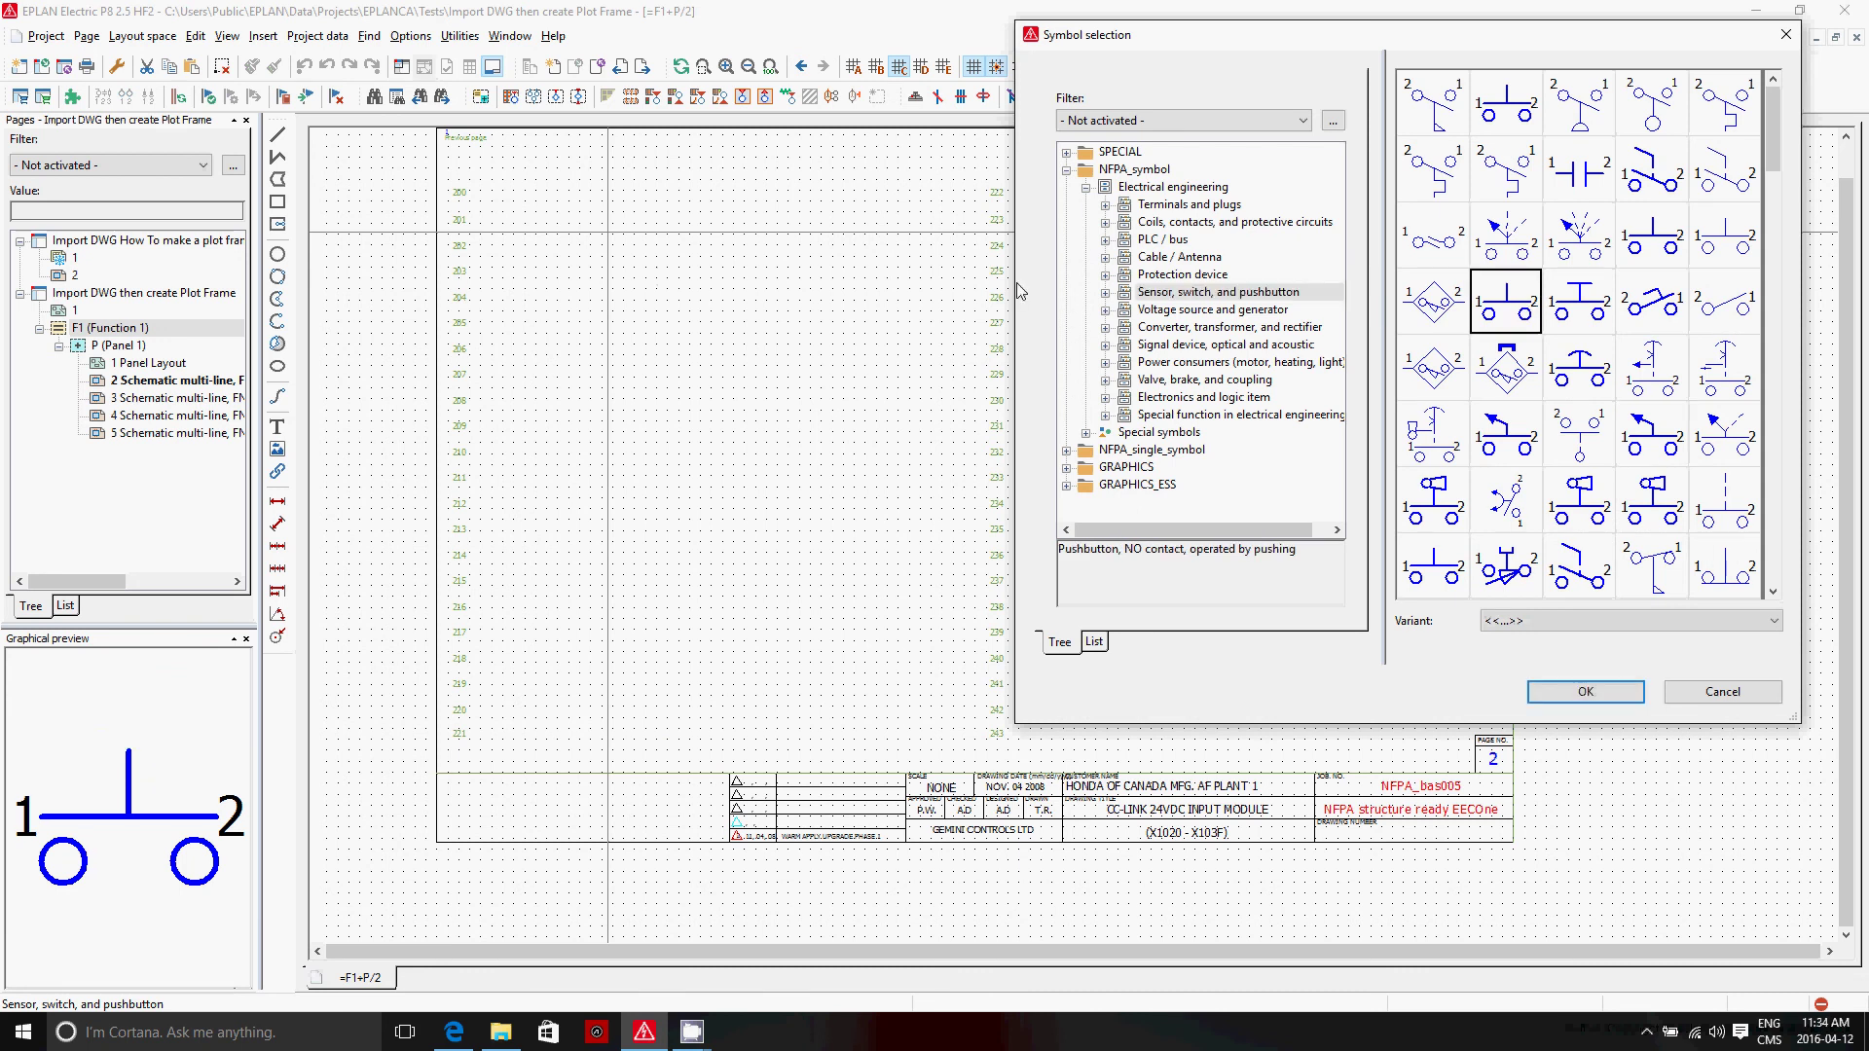
{"action": "double_click", "coordinate": [1502, 302]}
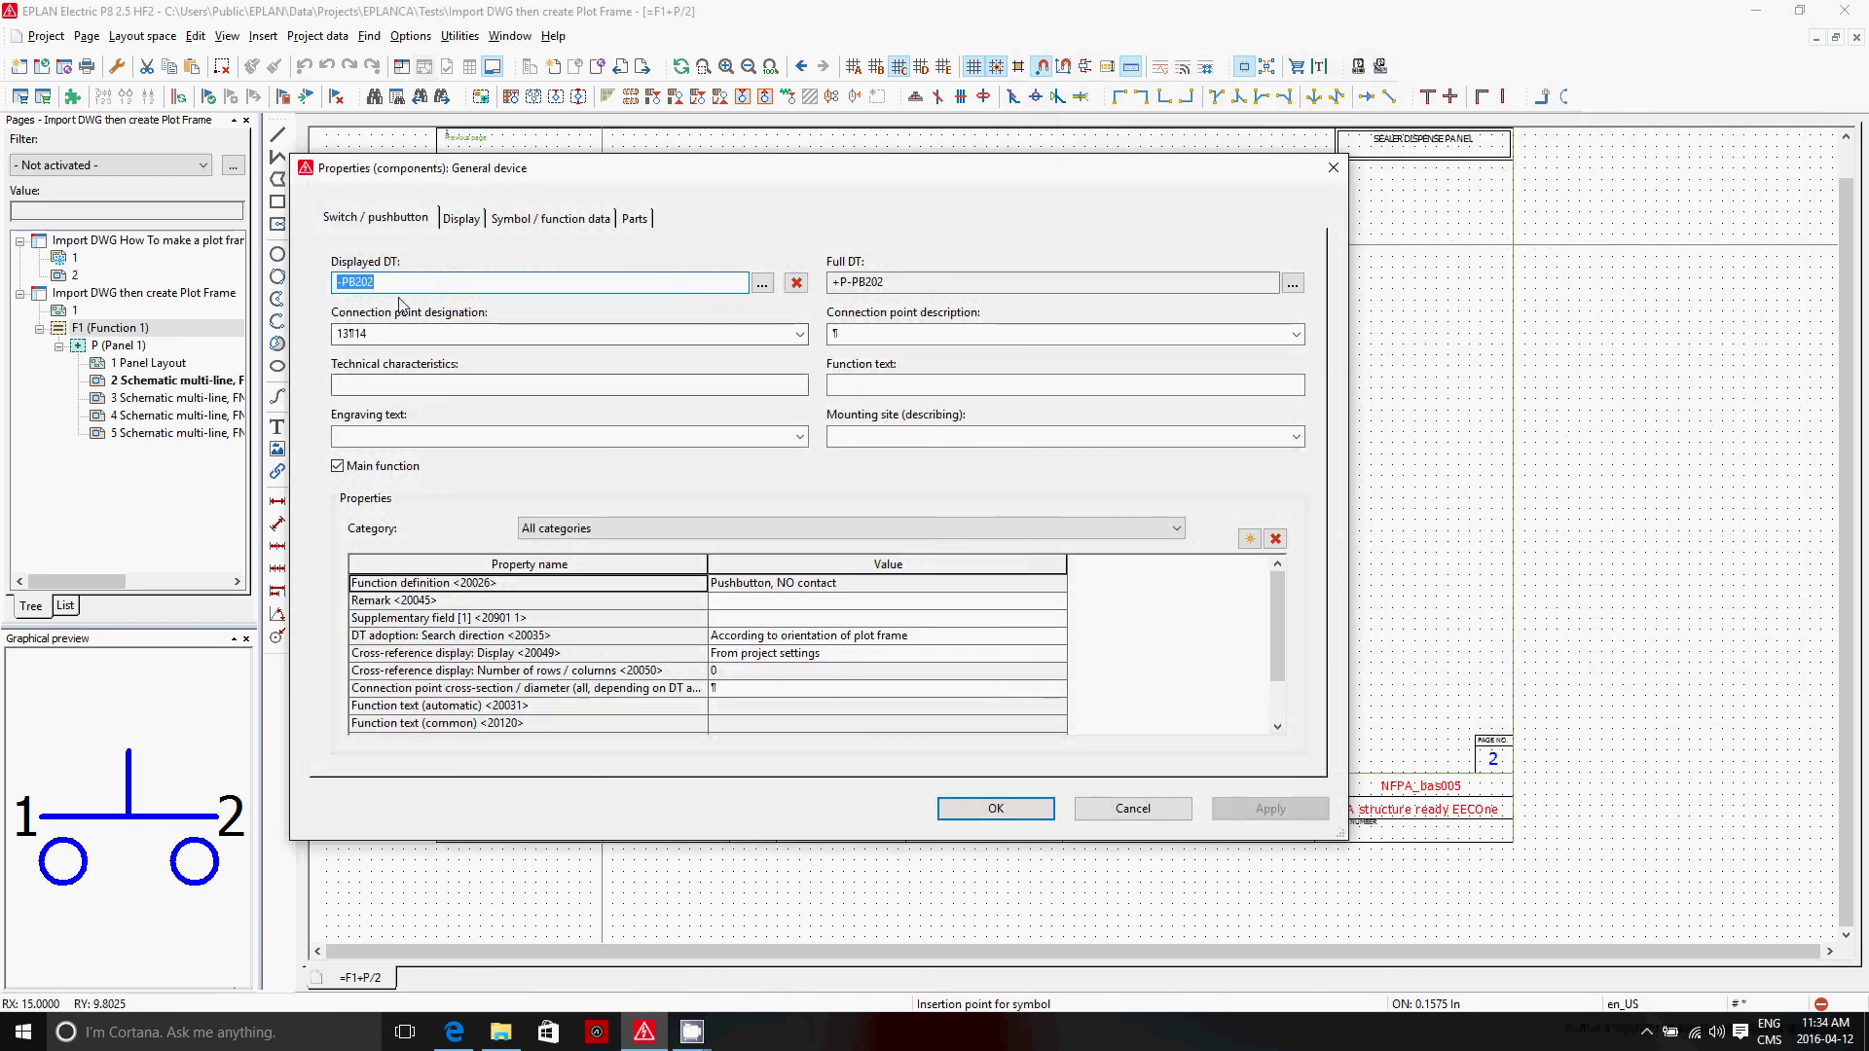
{"action": "left_click", "coordinate": [995, 809]}
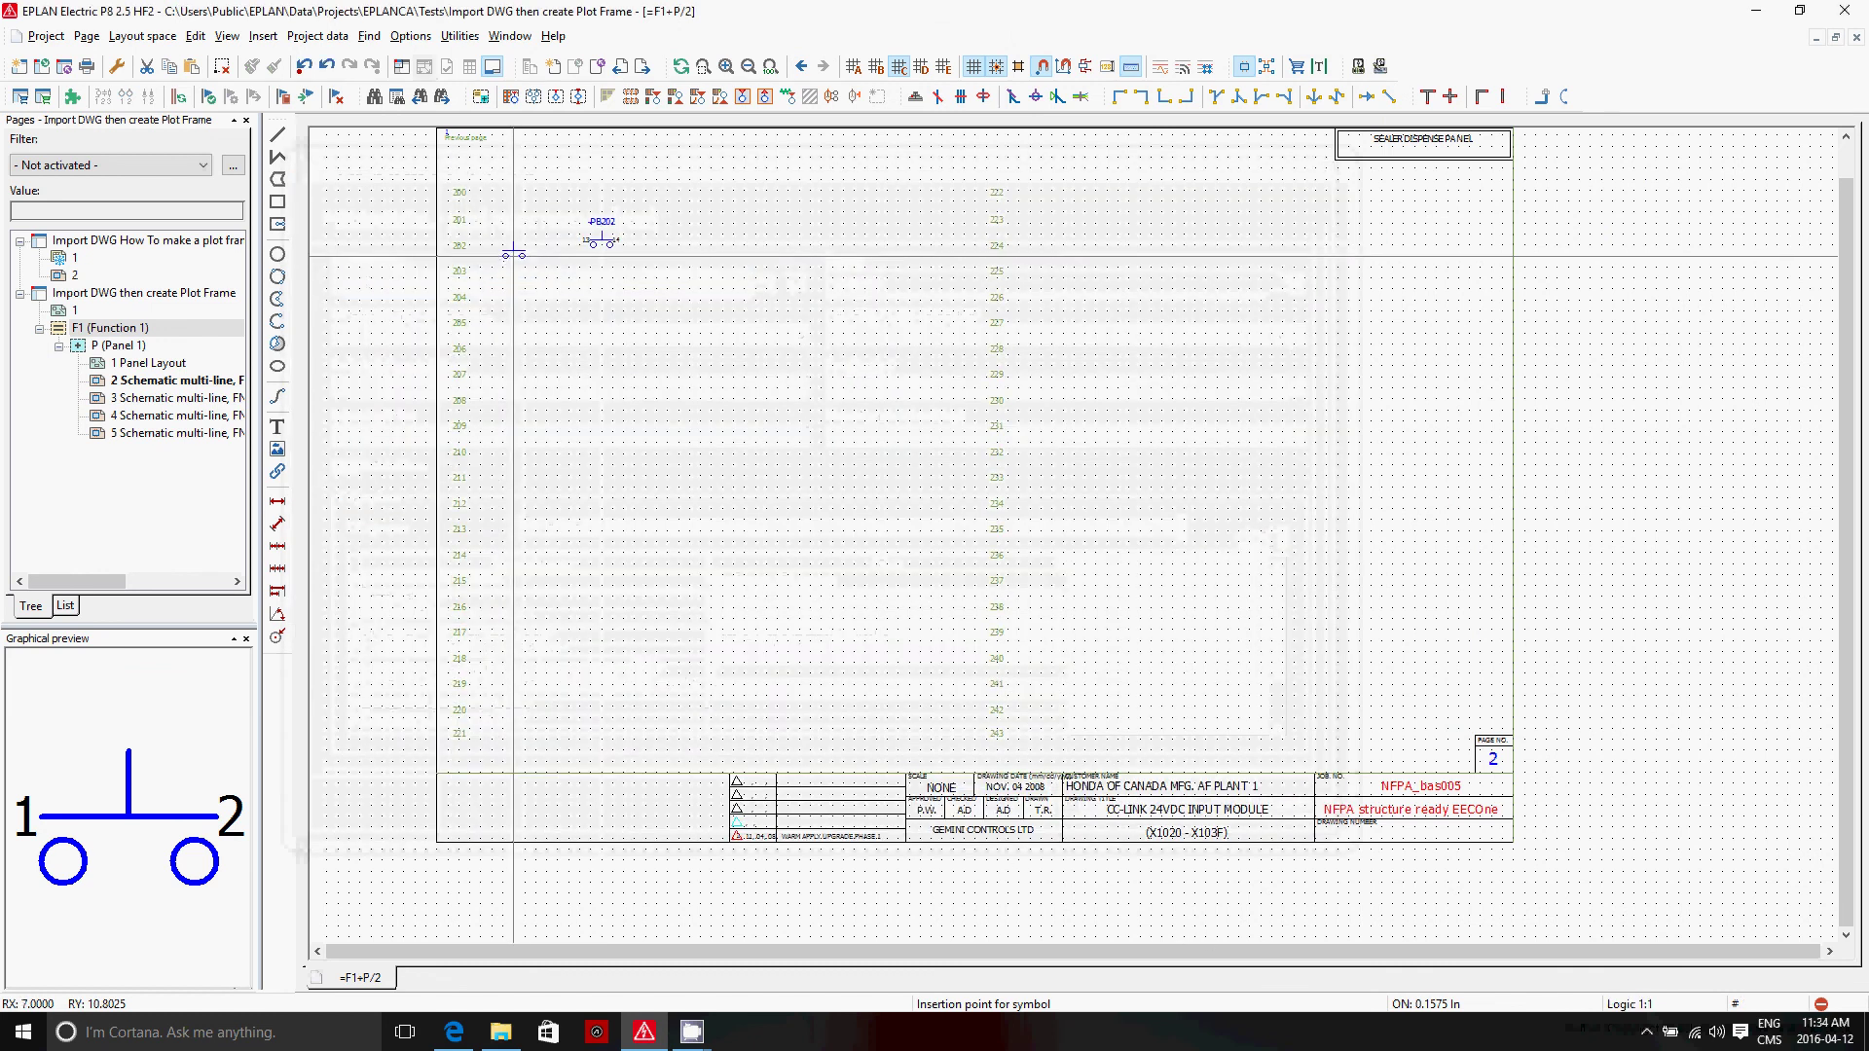
{"action": "scroll", "coordinate": [479, 270], "scroll_direction": "up", "scroll_amount": 3}
{"action": "key", "text": "Escape"}
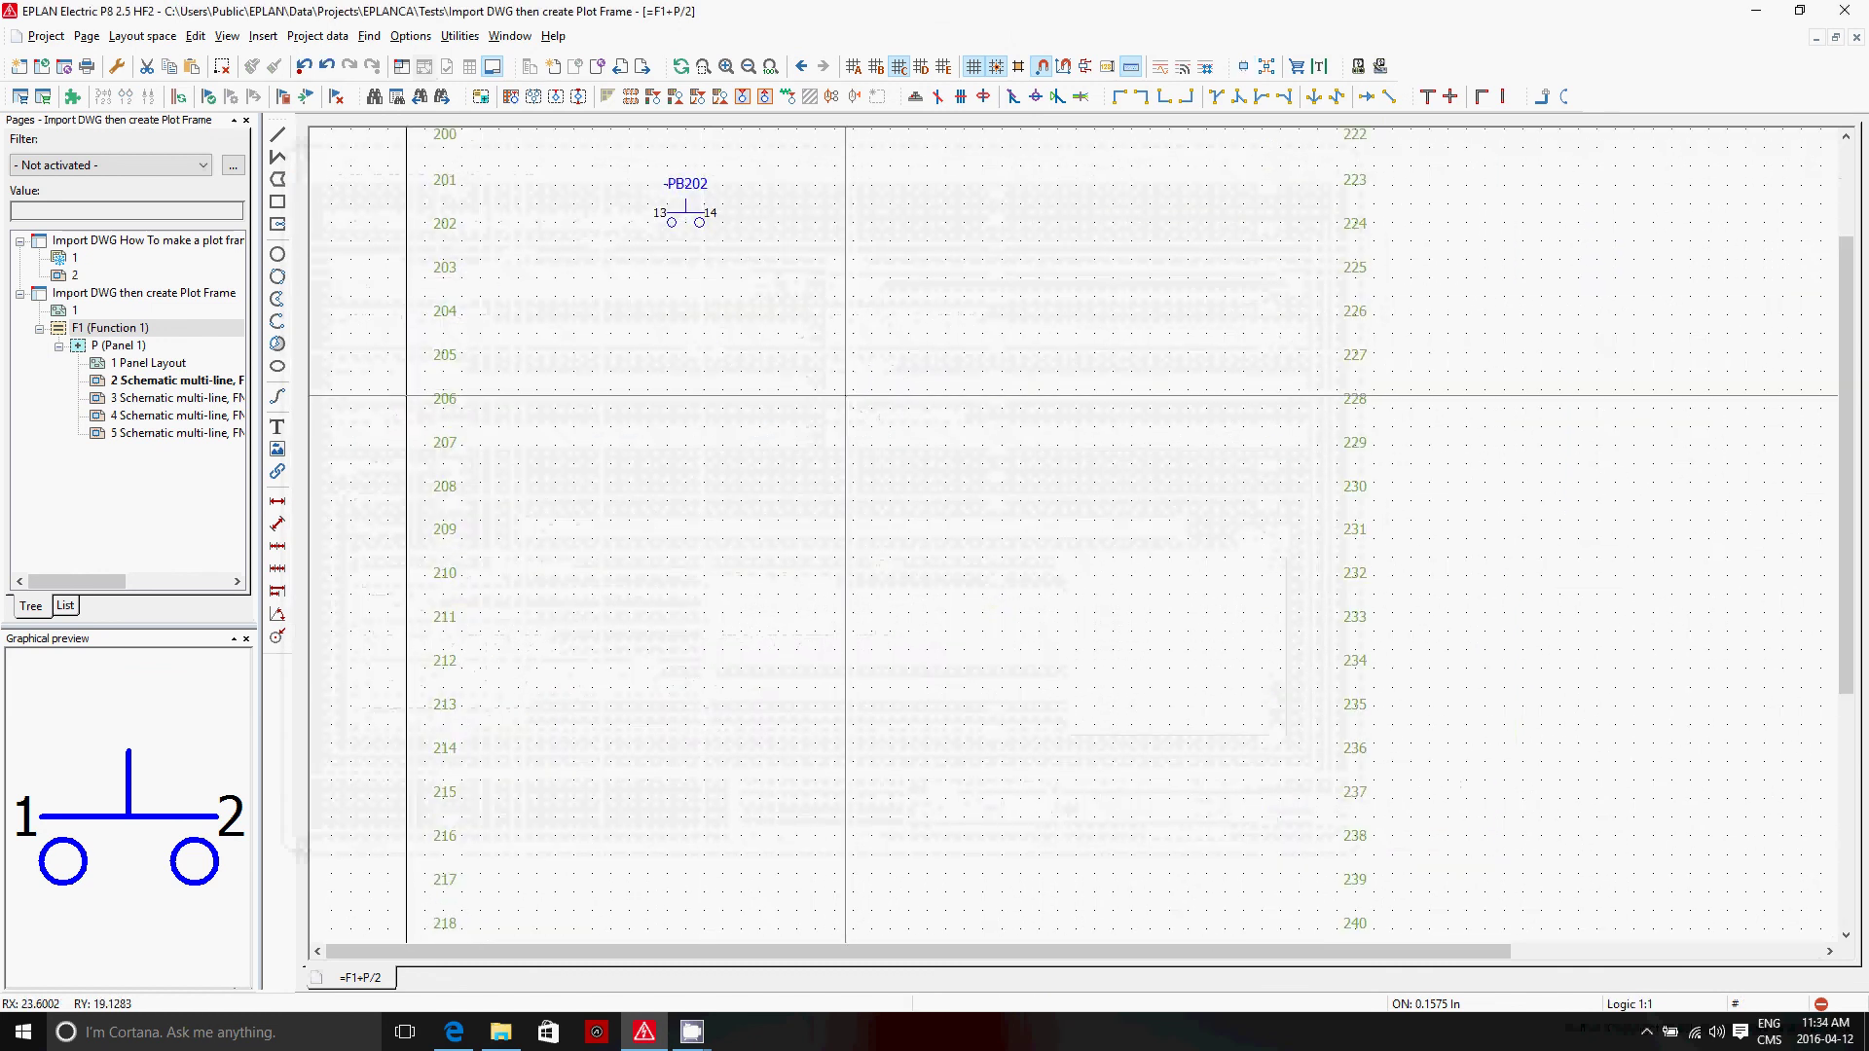
{"action": "left_click", "coordinate": [771, 65]}
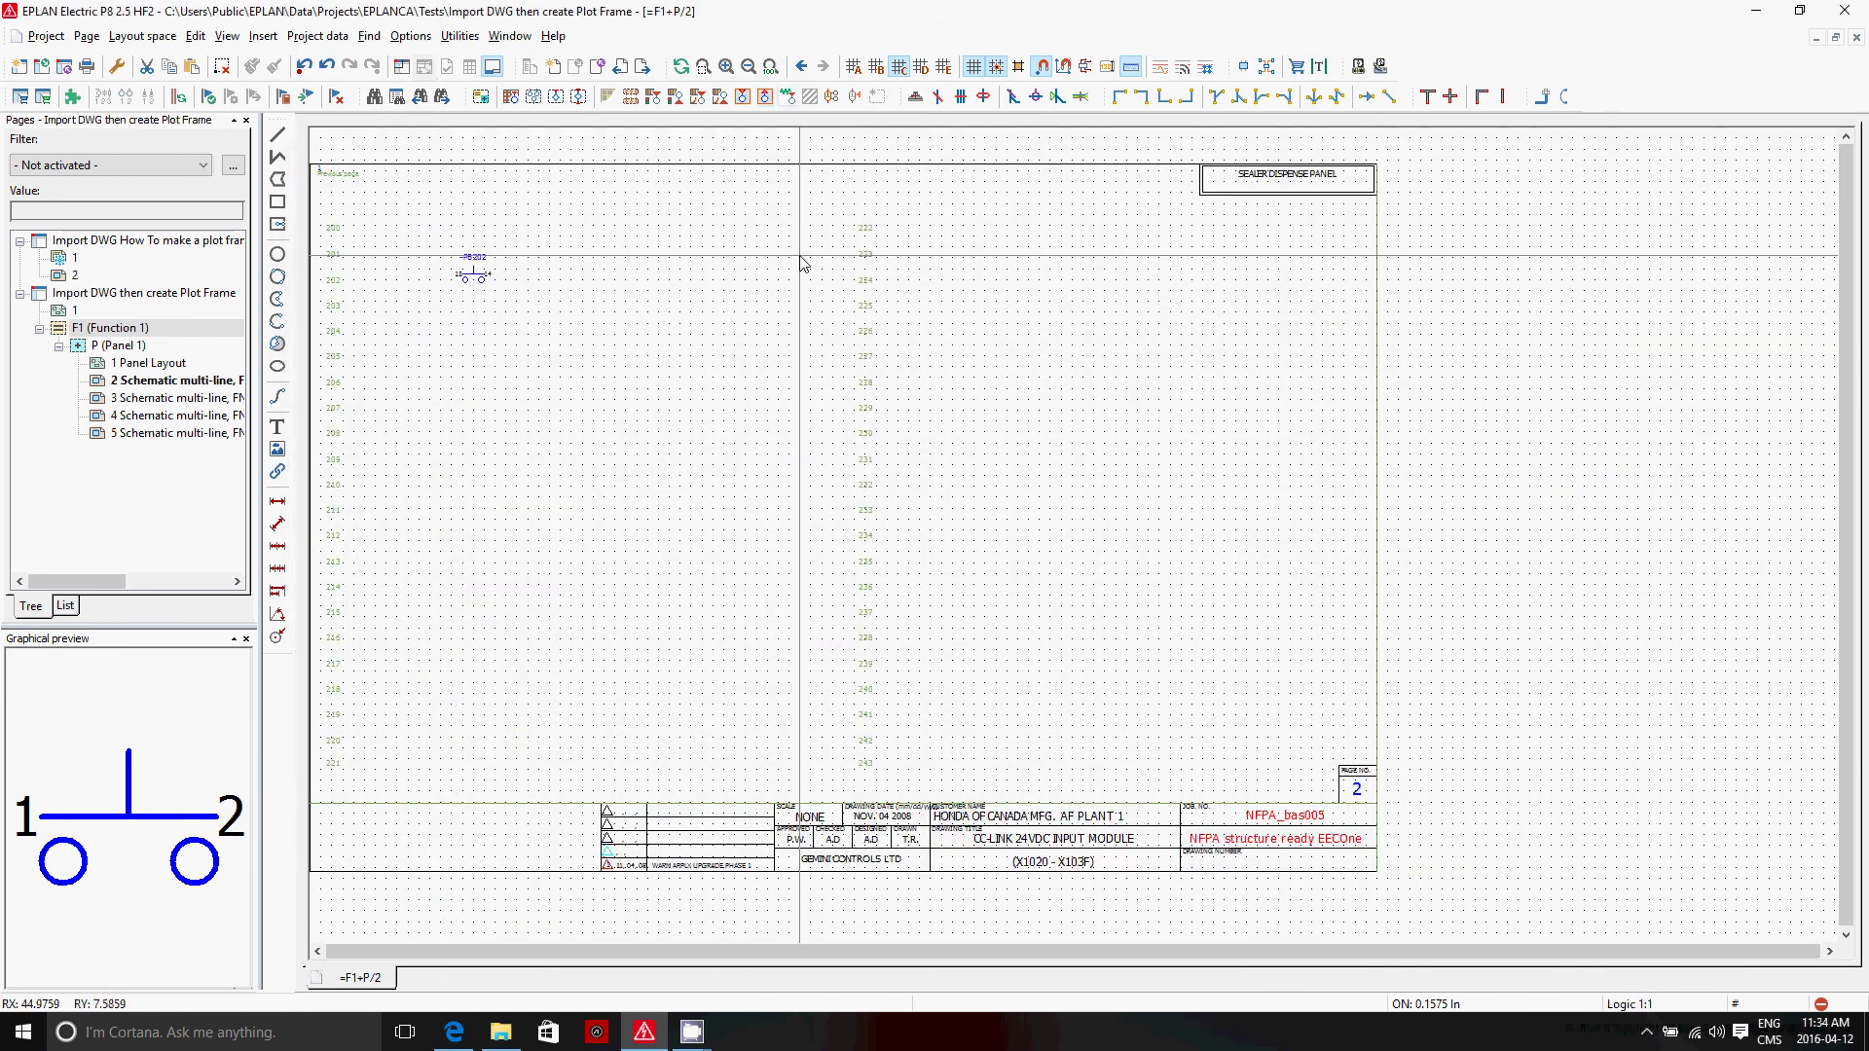